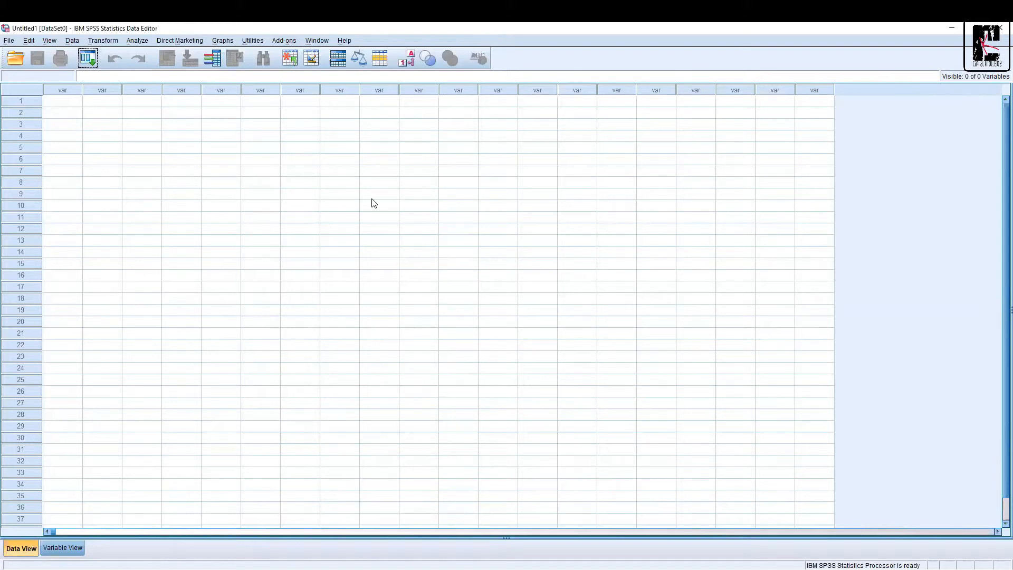
Examine the empty data grid's variable columns and case rows, highlighting the first column and rows 1 to 4.
{"action": "left_click_drag", "start_coordinate": [57, 92], "coordinate": [221, 131]}
{"action": "left_click_drag", "start_coordinate": [334, 152], "coordinate": [150, 109]}
{"action": "left_click_drag", "start_coordinate": [25, 101], "coordinate": [37, 252]}
{"action": "left_click_drag", "start_coordinate": [38, 340], "coordinate": [33, 505]}
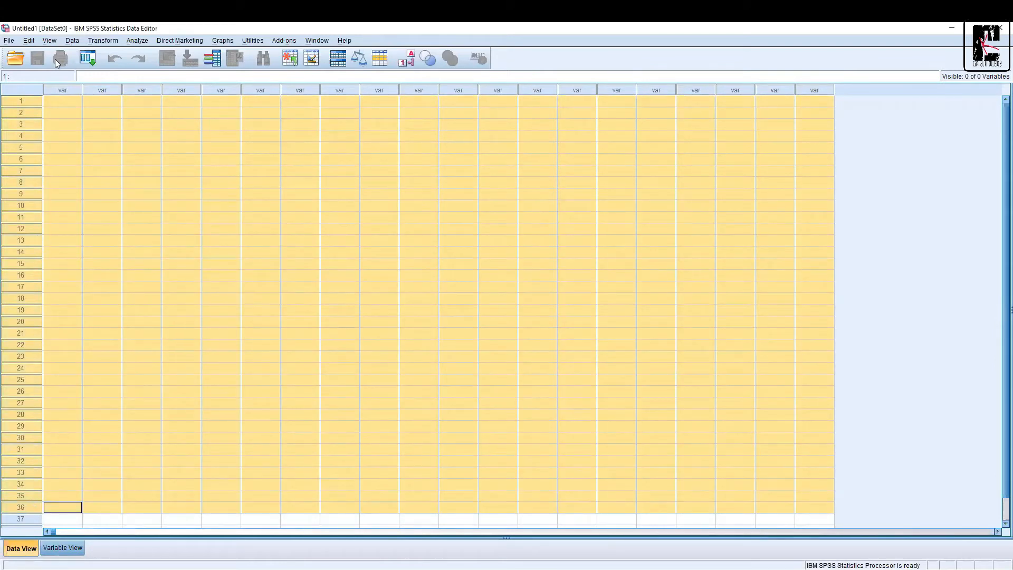
{"action": "left_click", "coordinate": [74, 89]}
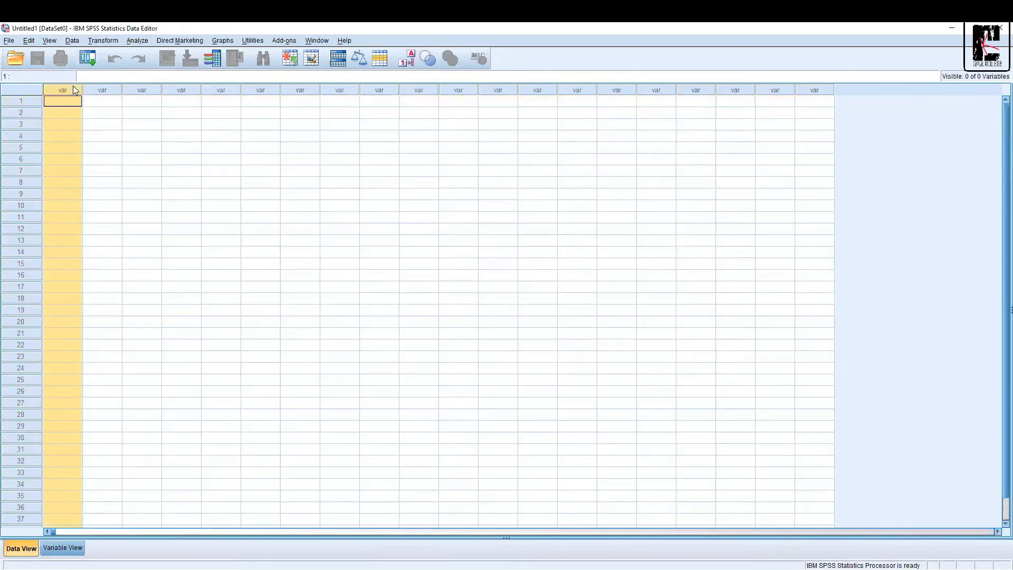
{"action": "left_click", "coordinate": [24, 101]}
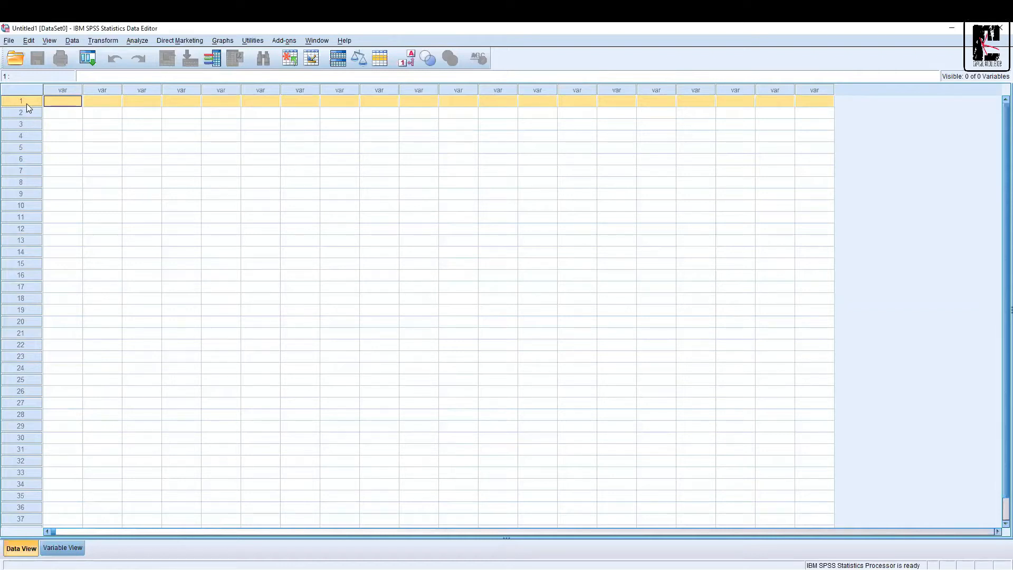
{"action": "left_click", "coordinate": [26, 114]}
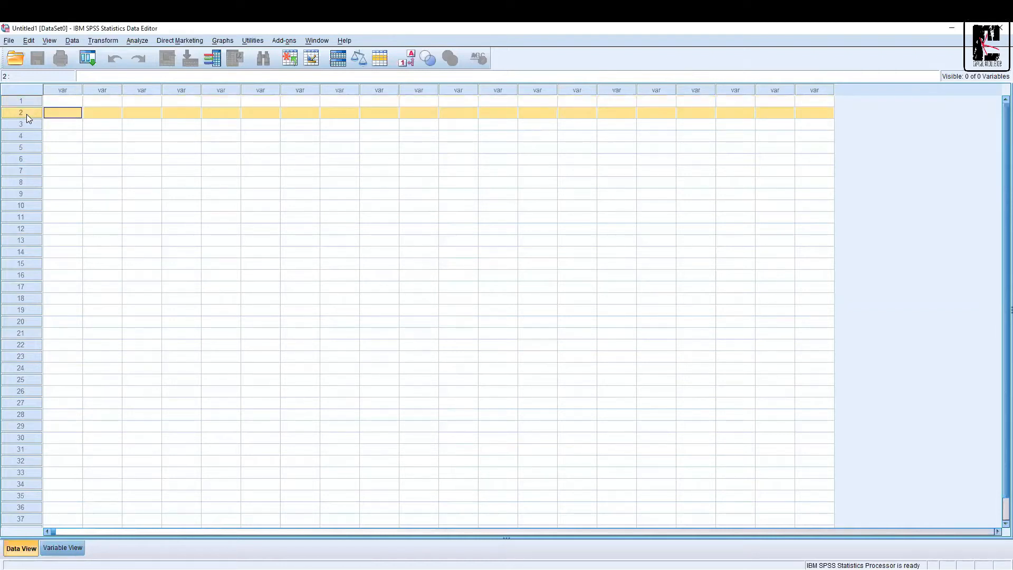
{"action": "left_click", "coordinate": [26, 122]}
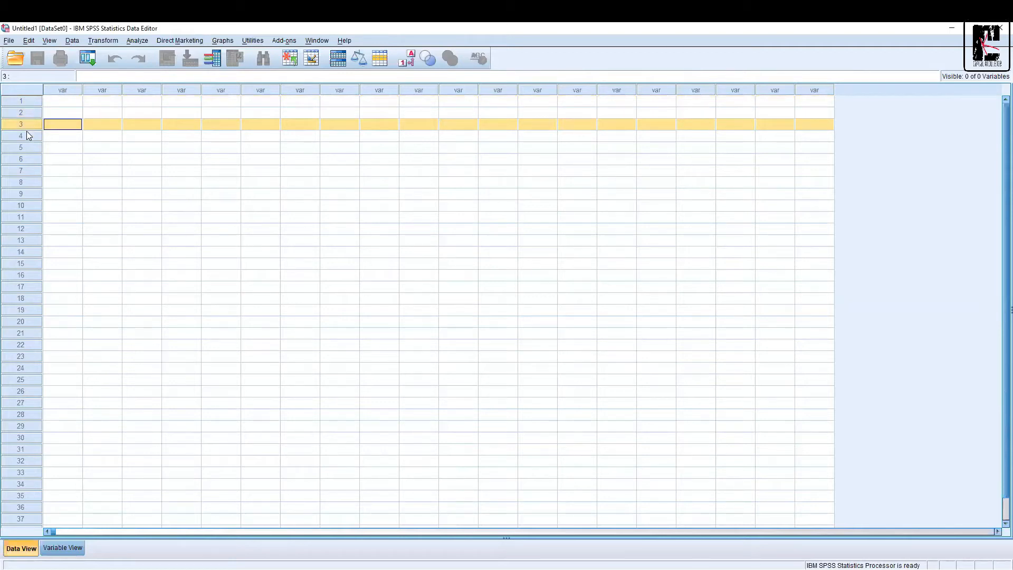
{"action": "left_click", "coordinate": [27, 138]}
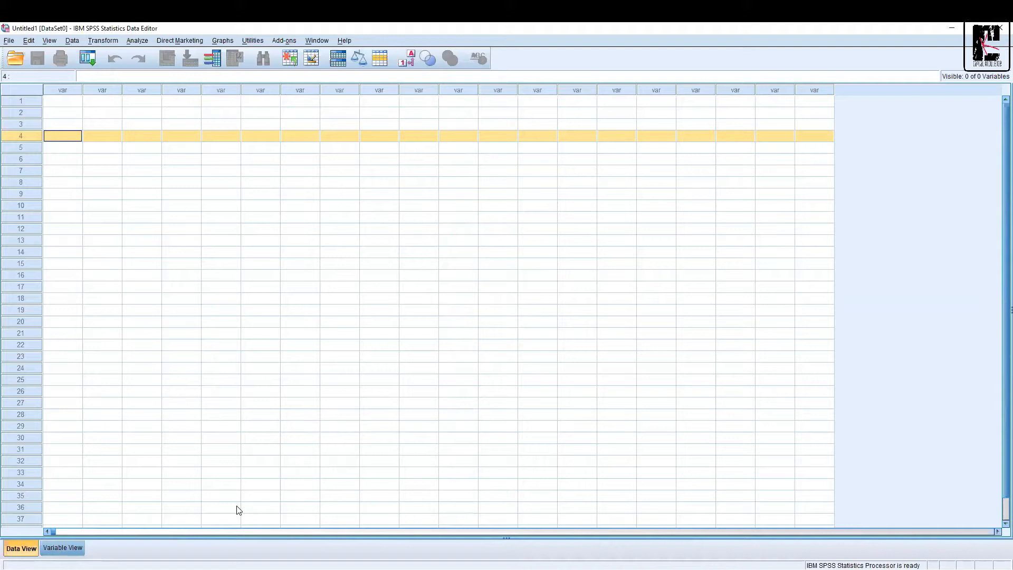
Switch to Variable View, look over the Name and Type attributes, and select the first variable's name cell.
{"action": "left_click", "coordinate": [59, 548]}
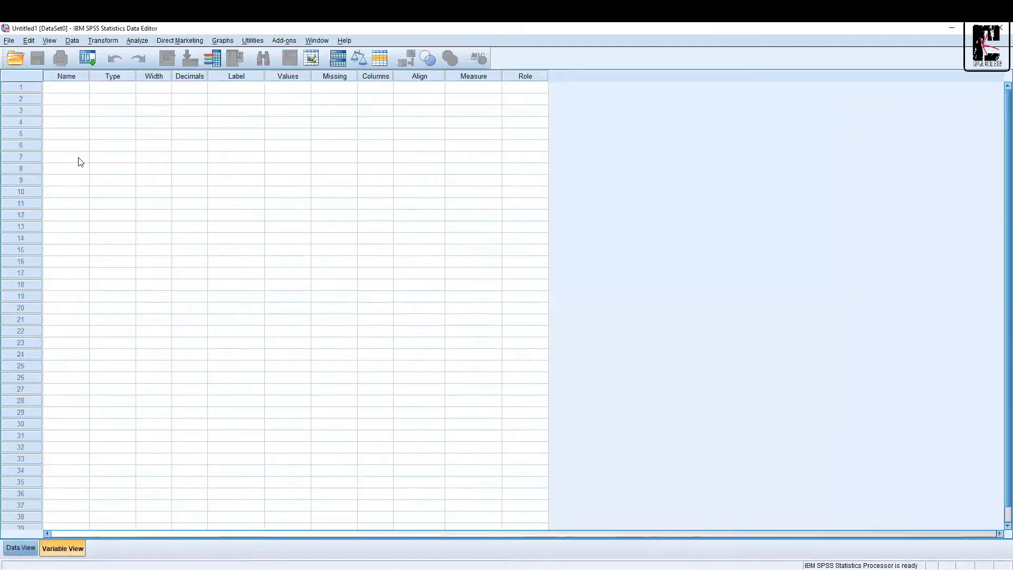
{"action": "left_click", "coordinate": [72, 77]}
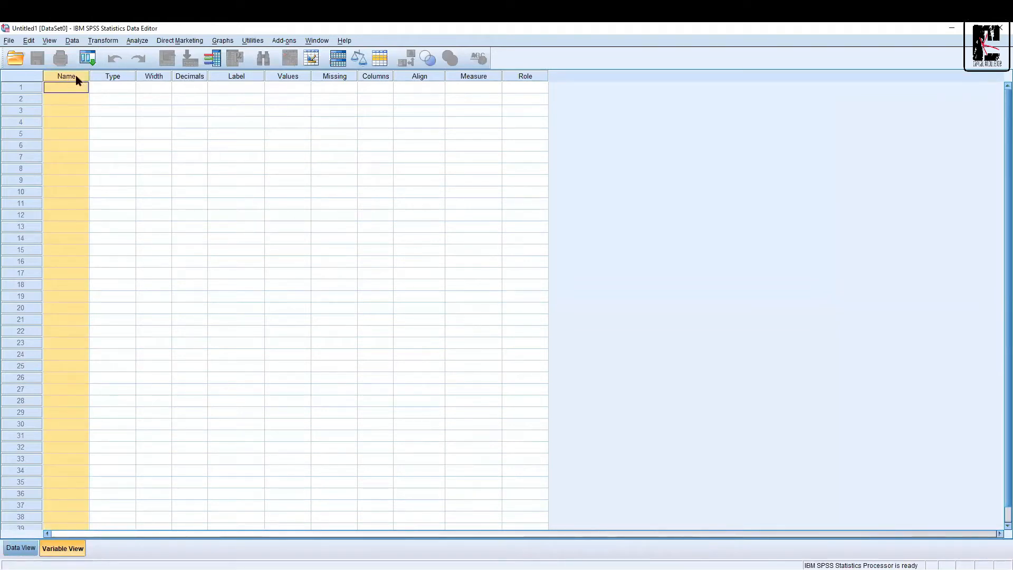
{"action": "left_click", "coordinate": [116, 77]}
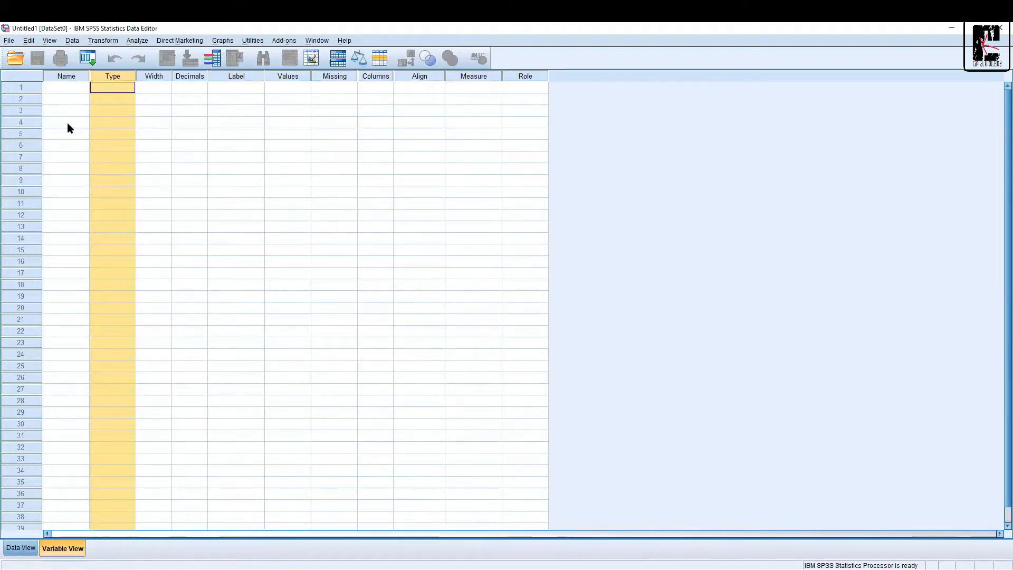
{"action": "left_click", "coordinate": [59, 91]}
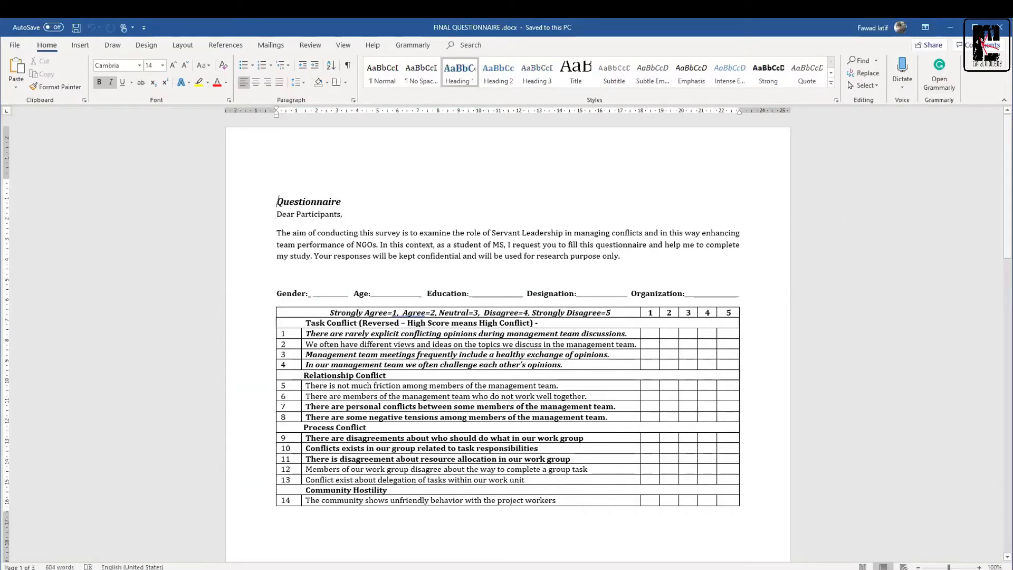
Review the FINAL QUESTIONNAIRE document in Word and highlight its demographic line from Gender to Organization.
{"action": "scroll", "coordinate": [508, 337], "scroll_direction": "down", "scroll_amount": 20}
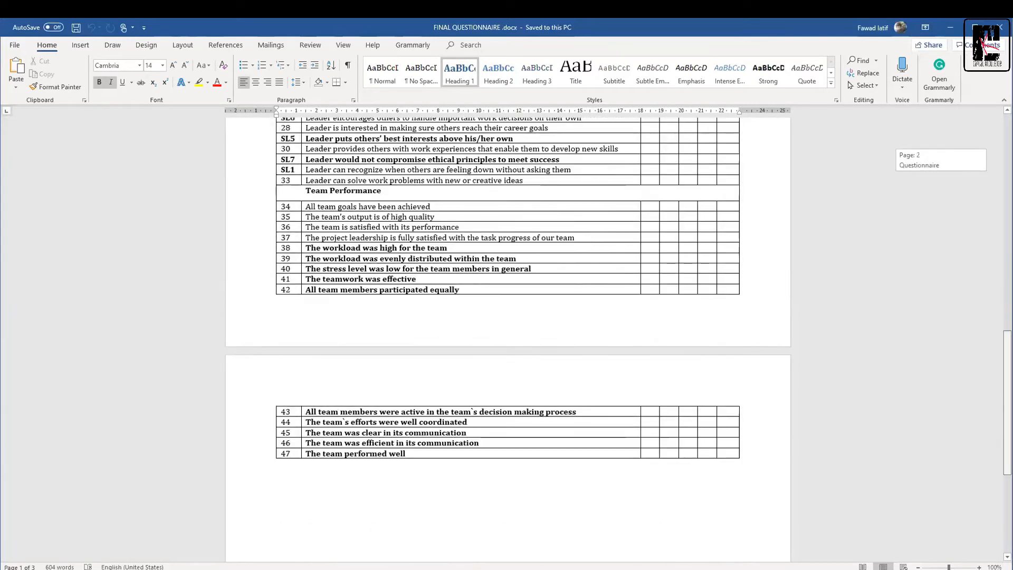
{"action": "left_click_drag", "start_coordinate": [996, 338], "coordinate": [977, 126]}
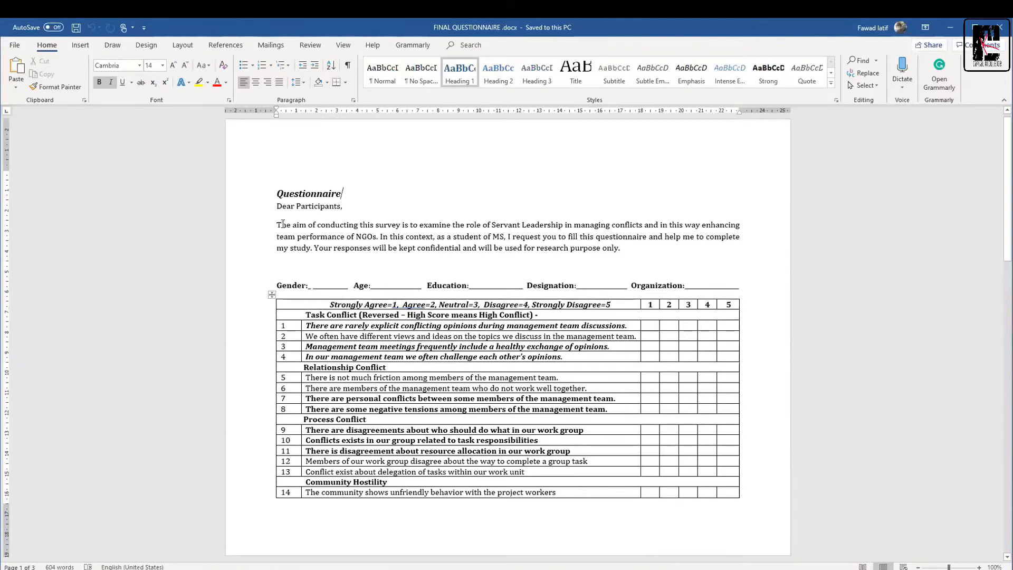
{"action": "left_click", "coordinate": [278, 286]}
{"action": "triple_click", "coordinate": [283, 286]}
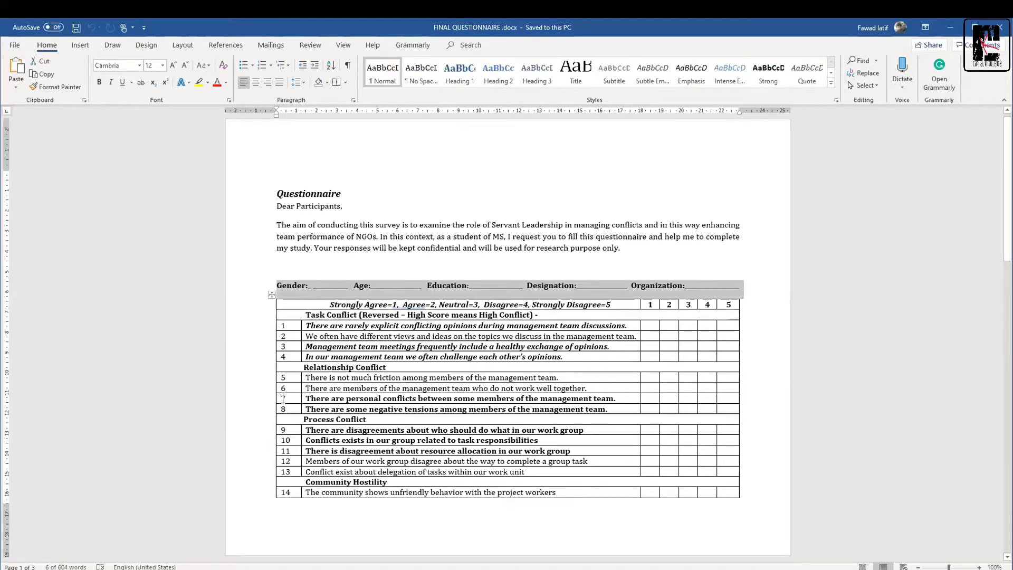
Highlight the words "Task Conflict" in the first section heading of the questionnaire table.
{"action": "left_click", "coordinate": [309, 314]}
{"action": "key", "text": "shift+Right"}
{"action": "key", "text": "shift+Right"}
{"action": "key", "text": "shift+Right"}
{"action": "key", "text": "shift+Right"}
{"action": "key", "text": "shift+Right"}
{"action": "key", "text": "shift+Right"}
{"action": "key", "text": "shift+Right"}
{"action": "key", "text": "shift+Right"}
{"action": "key", "text": "shift+Right"}
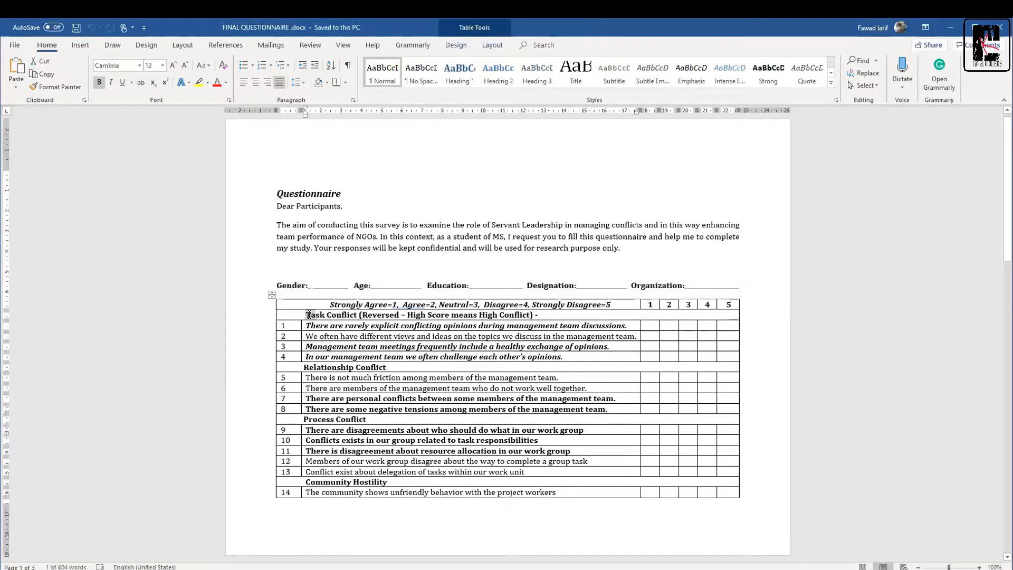
{"action": "key", "text": "shift+Right"}
{"action": "key", "text": "shift+Right"}
{"action": "key", "text": "shift+Right"}
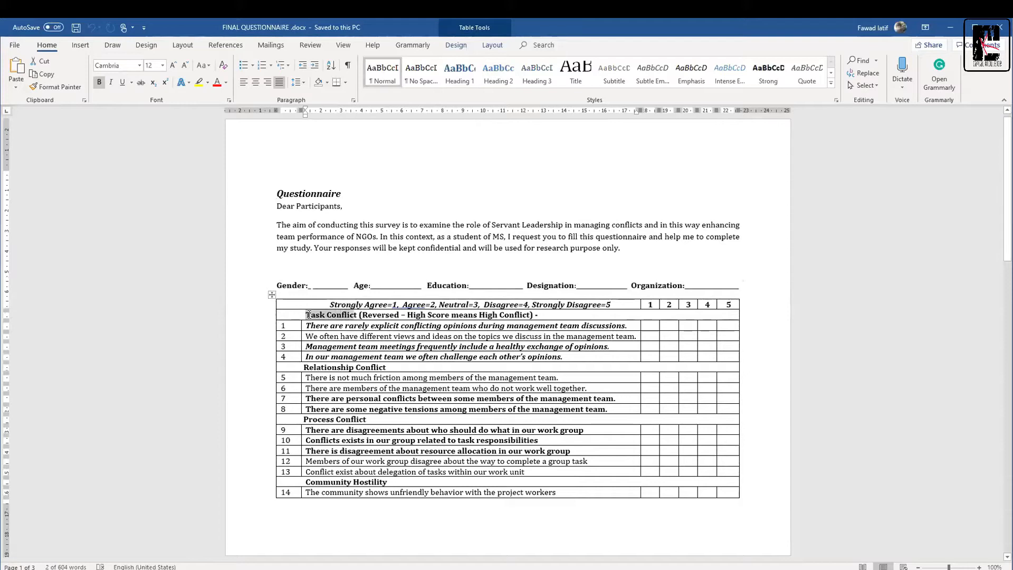
{"action": "key", "text": "Down"}
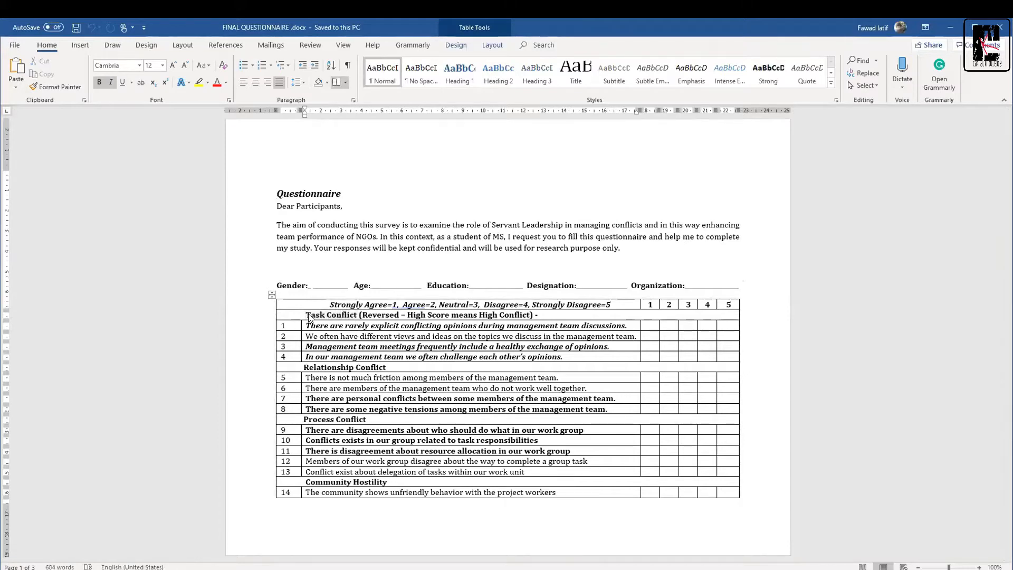
Highlight the statements of items 1 to 4 under the Task Conflict heading.
{"action": "key", "text": "shift+Down"}
{"action": "key", "text": "shift+Down"}
{"action": "key", "text": "shift+Down"}
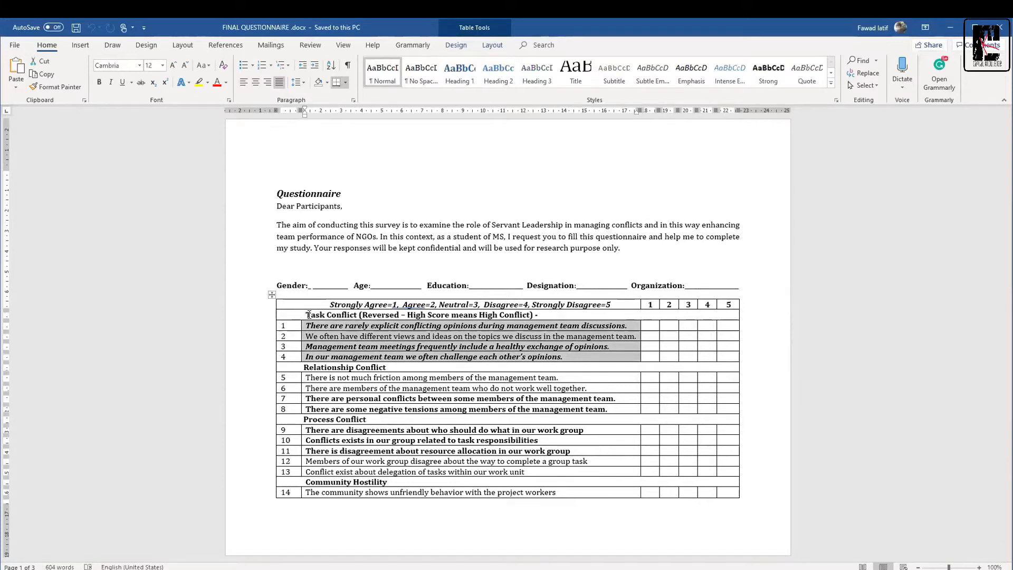
{"action": "left_click", "coordinate": [309, 315]}
{"action": "key", "text": "Down"}
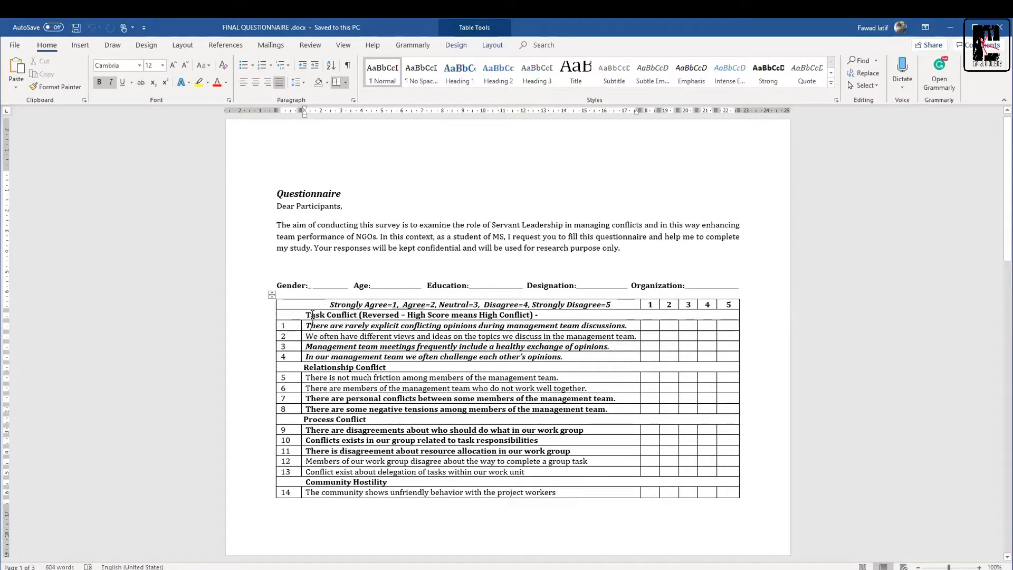
{"action": "key", "text": "shift+Down"}
{"action": "key", "text": "shift+Down"}
{"action": "key", "text": "shift+Down"}
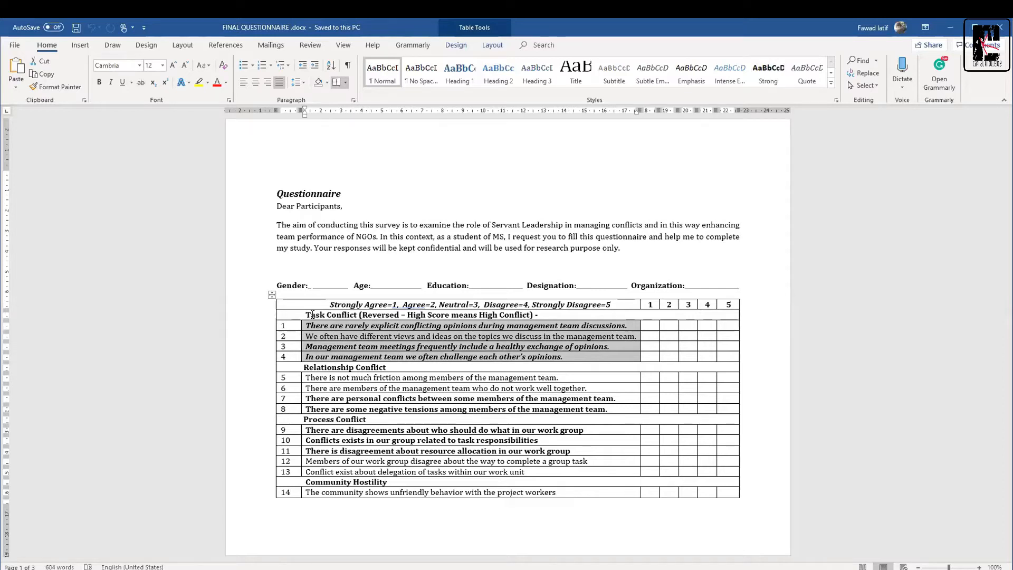
{"action": "left_click", "coordinate": [323, 325]}
{"action": "key", "text": "shift+Down"}
{"action": "key", "text": "shift+Down"}
{"action": "key", "text": "shift+Down"}
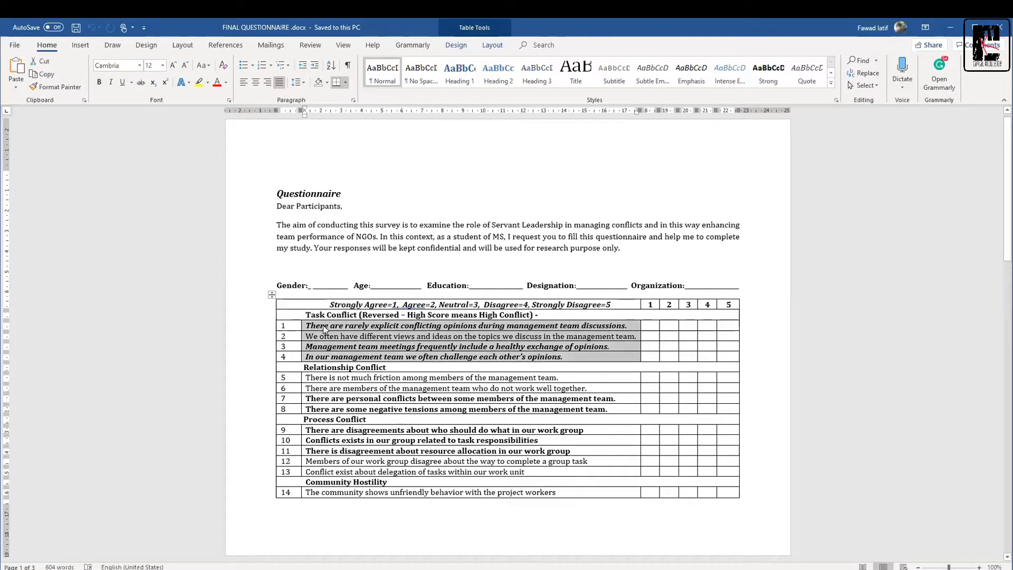
Highlight the Relationship Conflict statements 5 to 8, followed by the Process Conflict heading.
{"action": "left_click", "coordinate": [329, 377]}
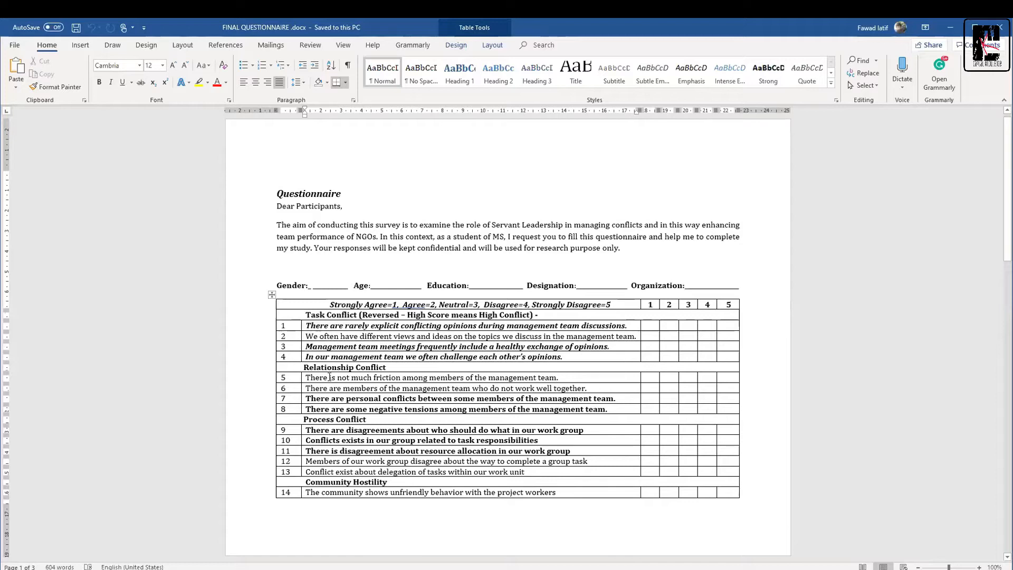
{"action": "key", "text": "shift+Down"}
{"action": "key", "text": "shift+Down"}
{"action": "key", "text": "shift+Down"}
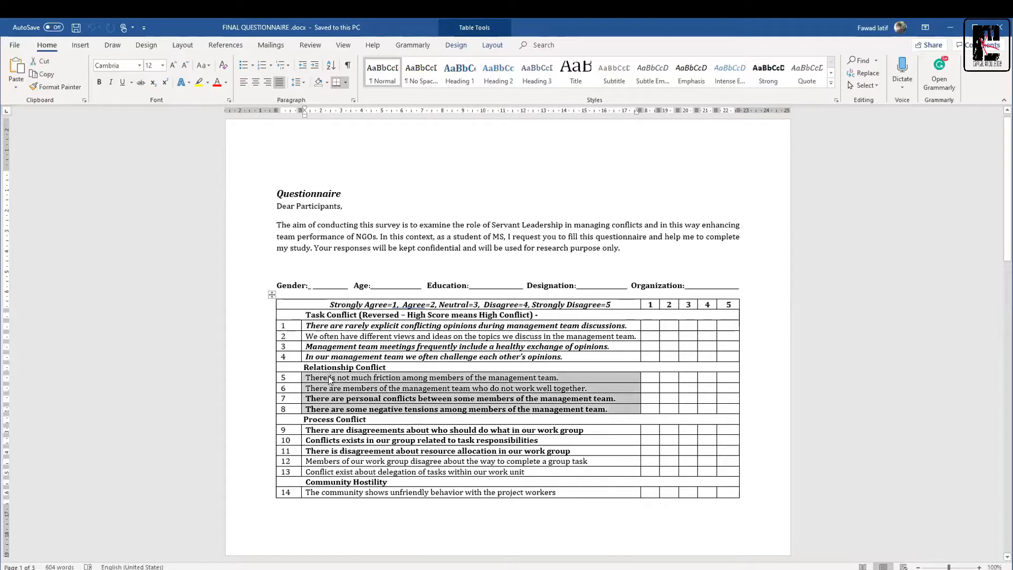
{"action": "left_click", "coordinate": [341, 418]}
{"action": "key", "text": "Home"}
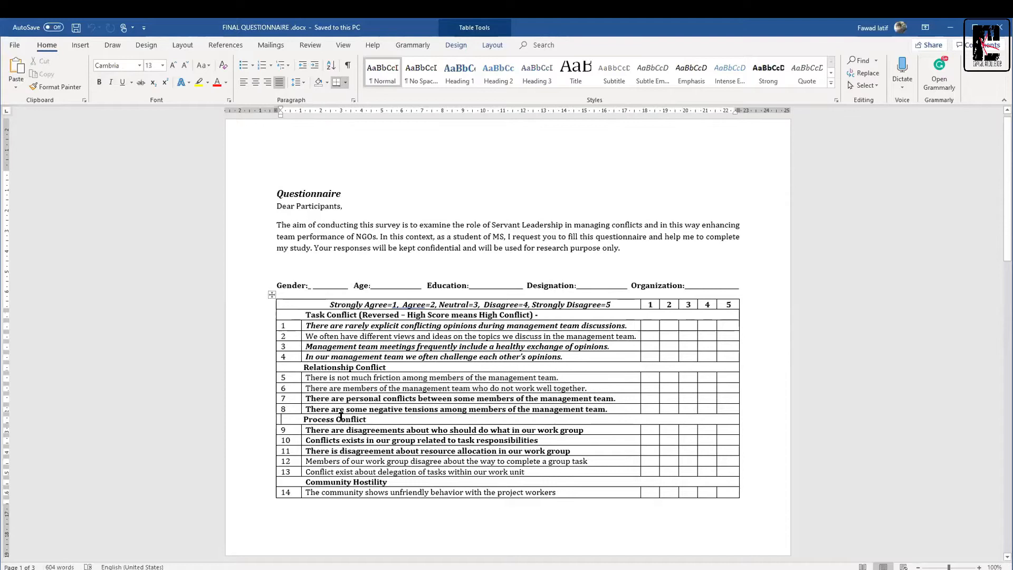
{"action": "triple_click", "coordinate": [341, 418]}
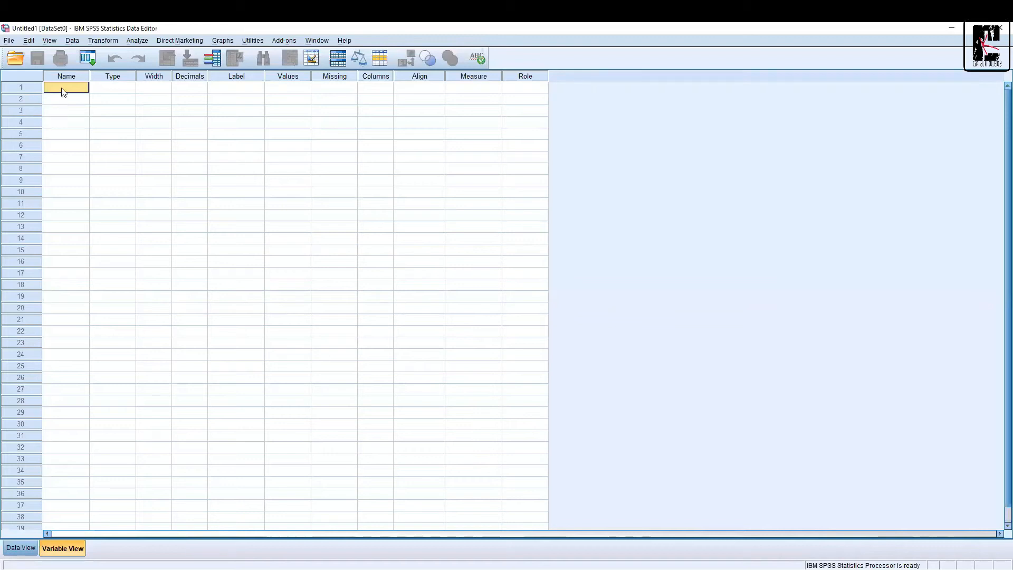
Back in SPSS Variable View, name the first variable Gender and confirm Numeric as its type.
{"action": "type", "text": "Gender"}
{"action": "key", "text": "Return"}
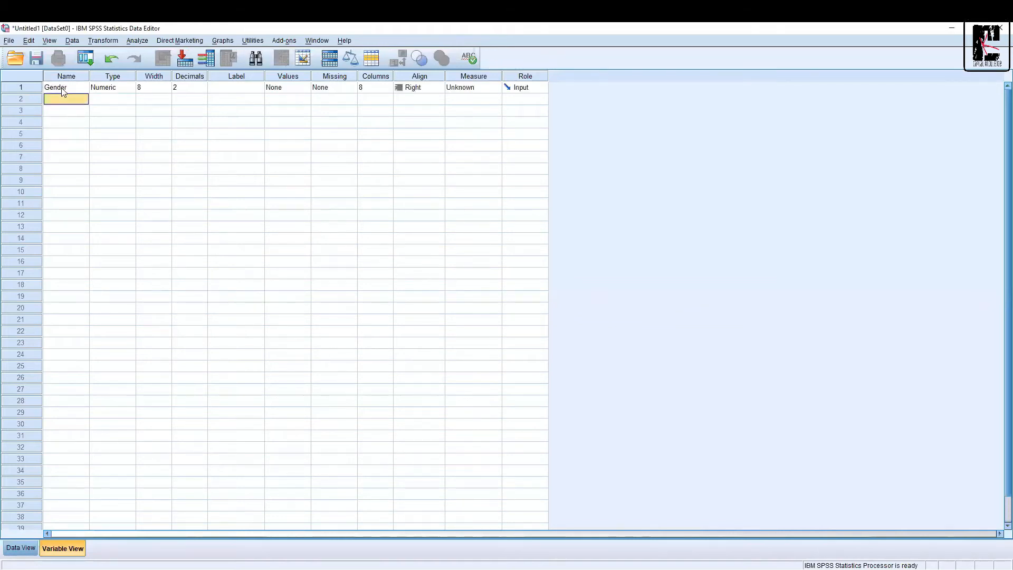
{"action": "left_click", "coordinate": [124, 91]}
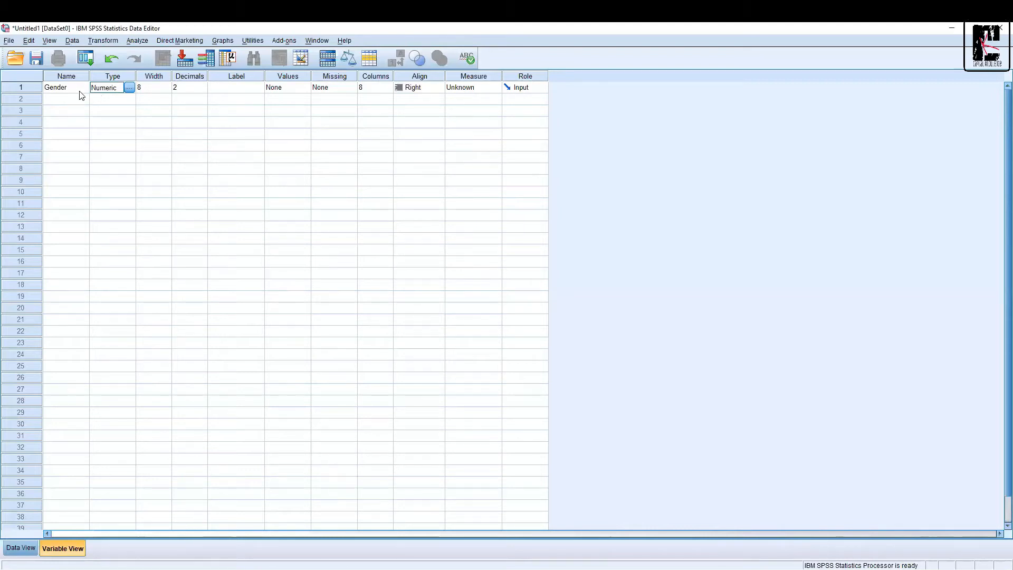
{"action": "left_click", "coordinate": [148, 89]}
{"action": "left_click", "coordinate": [131, 89]}
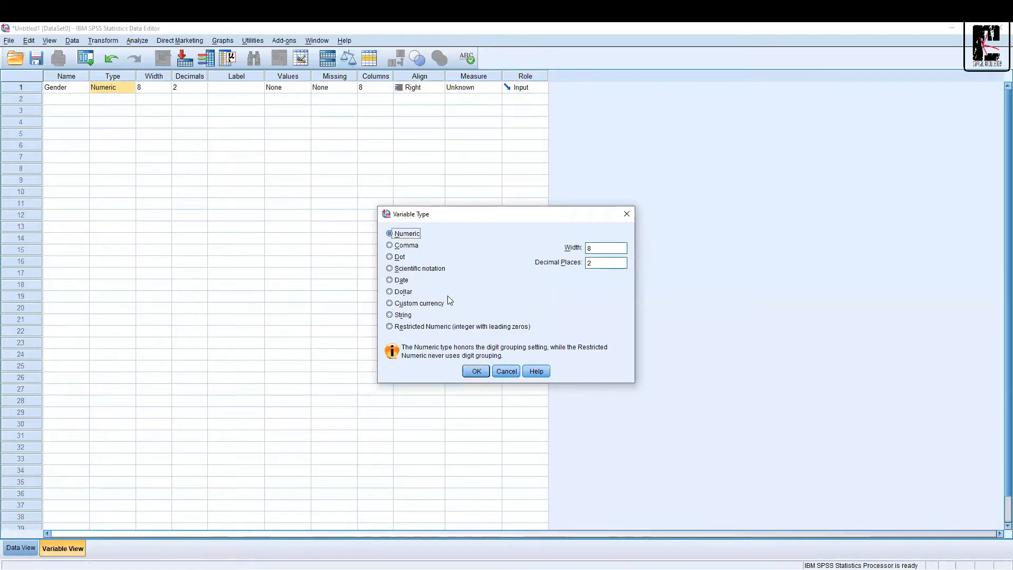
{"action": "left_click", "coordinate": [477, 371]}
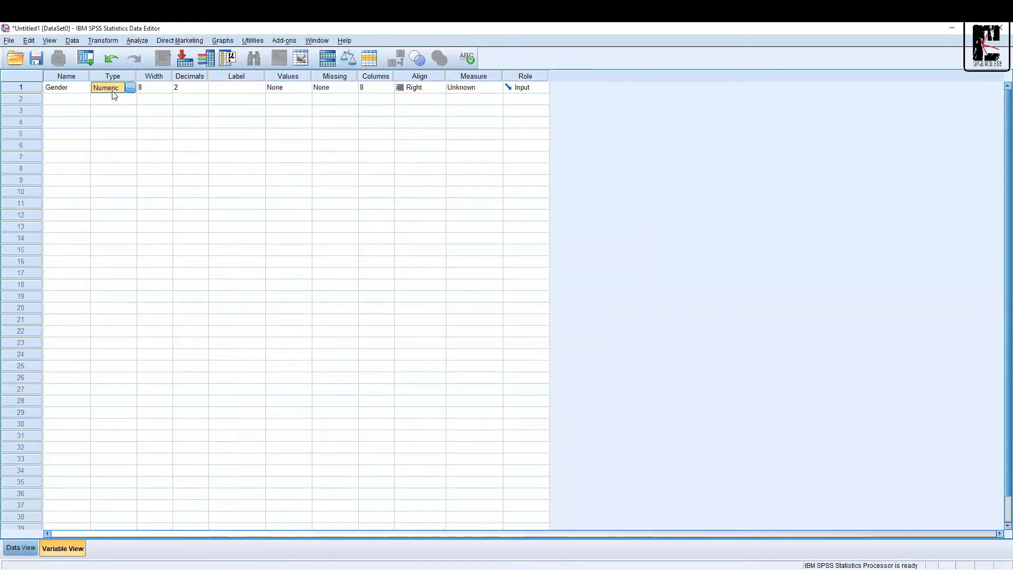
Set the decimals of the Gender variable to 0.
{"action": "left_click", "coordinate": [187, 87]}
{"action": "type", "text": "0"}
{"action": "key", "text": "Tab"}
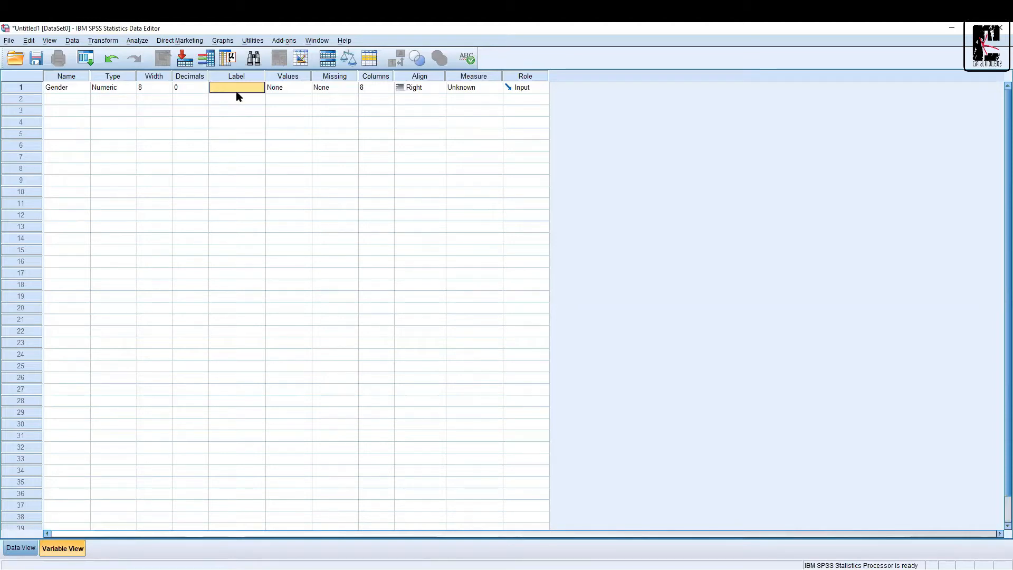
Define value labels 1 = Male and 2 = Female for Gender, and widen the Values column.
{"action": "left_click", "coordinate": [281, 91]}
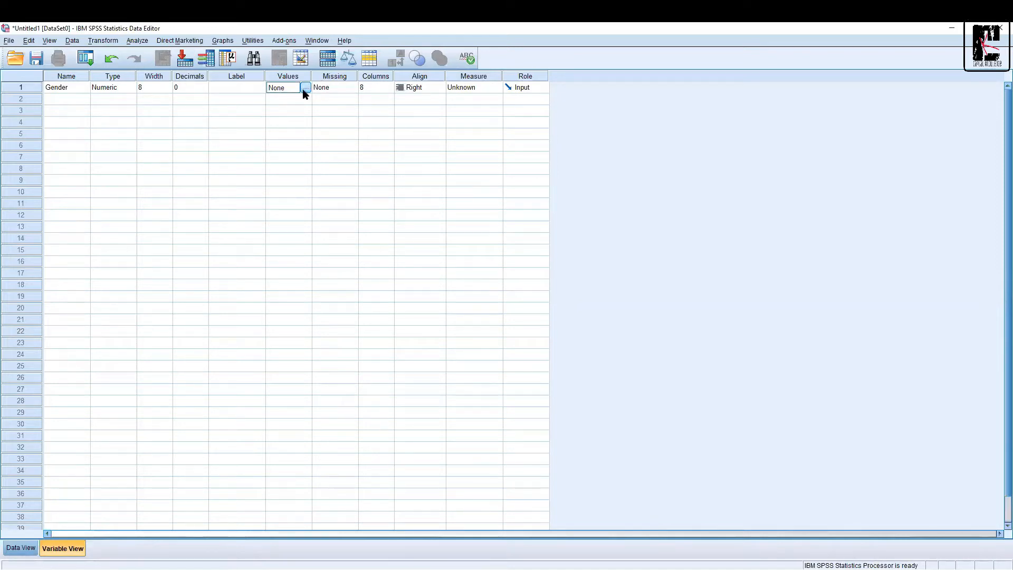
{"action": "left_click", "coordinate": [305, 90]}
{"action": "type", "text": "1"}
{"action": "key", "text": "Tab"}
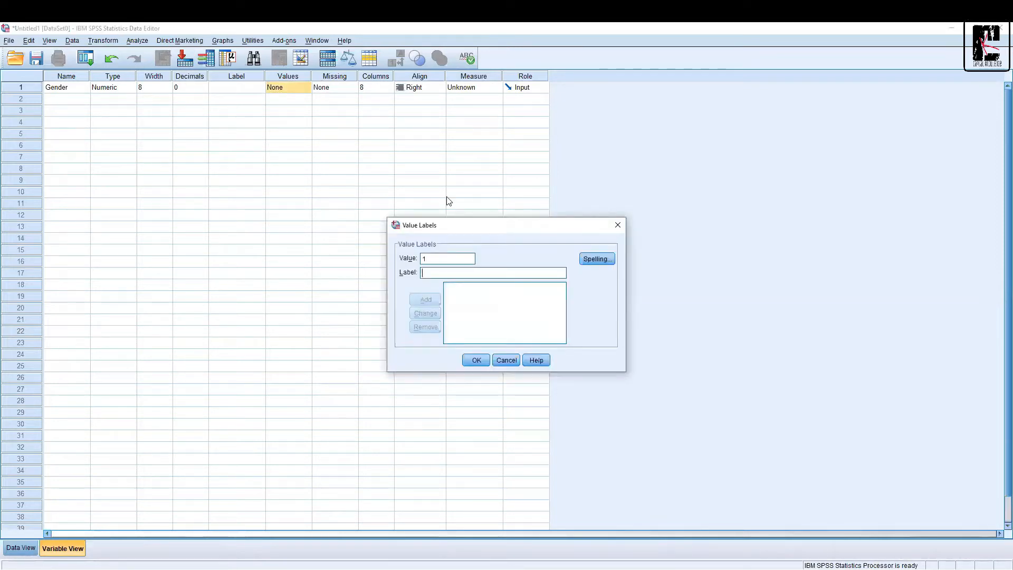
{"action": "type", "text": "Male"}
{"action": "key", "text": "Return"}
{"action": "type", "text": "2"}
{"action": "key", "text": "Tab"}
{"action": "type", "text": "Female"}
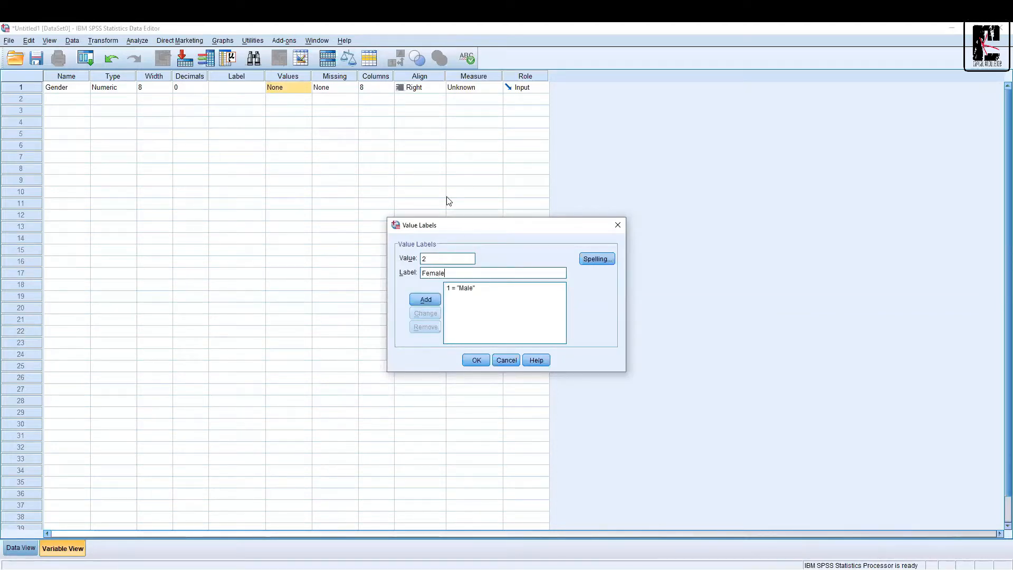
{"action": "key", "text": "Return"}
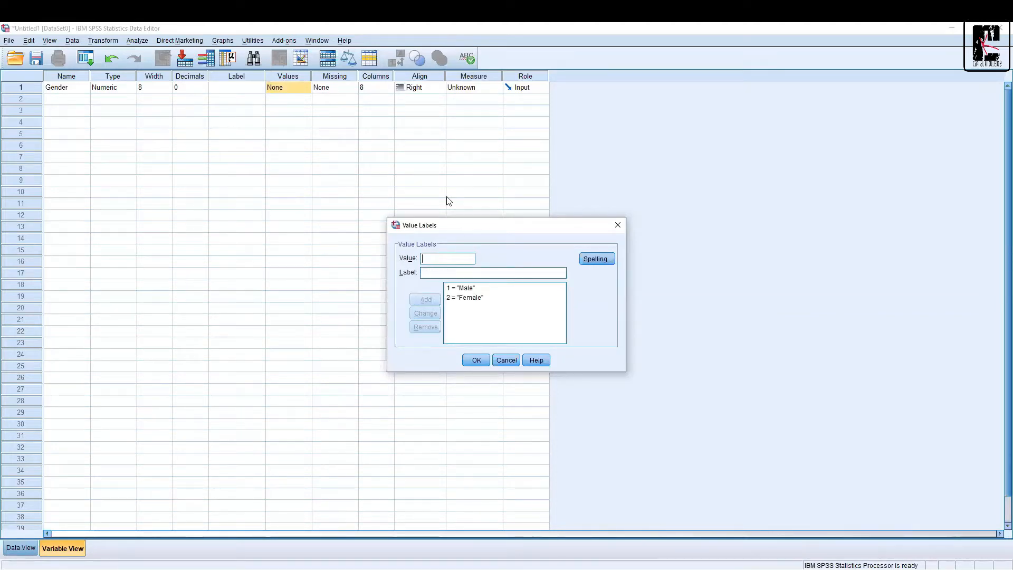
{"action": "left_click", "coordinate": [475, 361]}
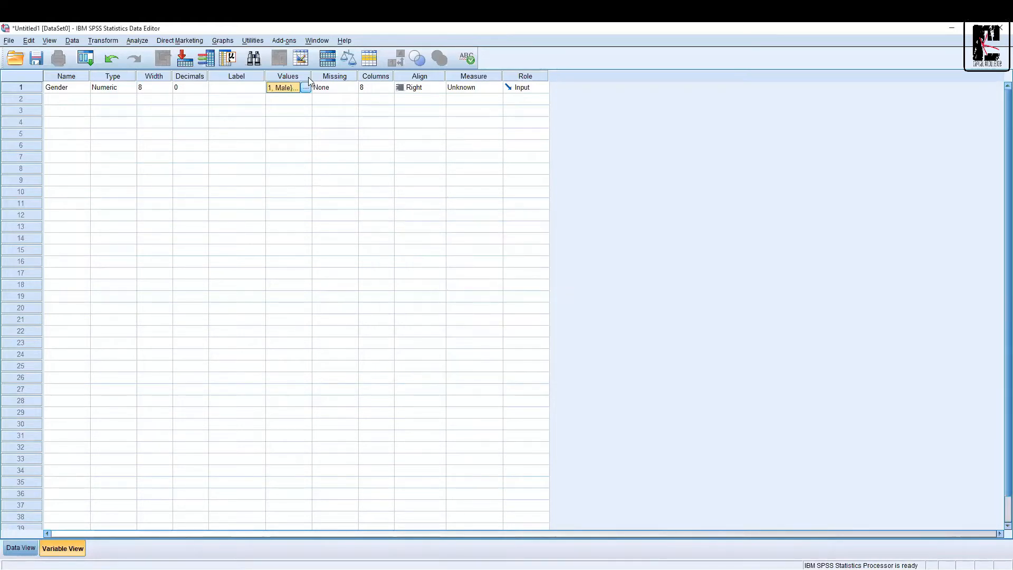
{"action": "left_click_drag", "start_coordinate": [311, 73], "coordinate": [387, 73]}
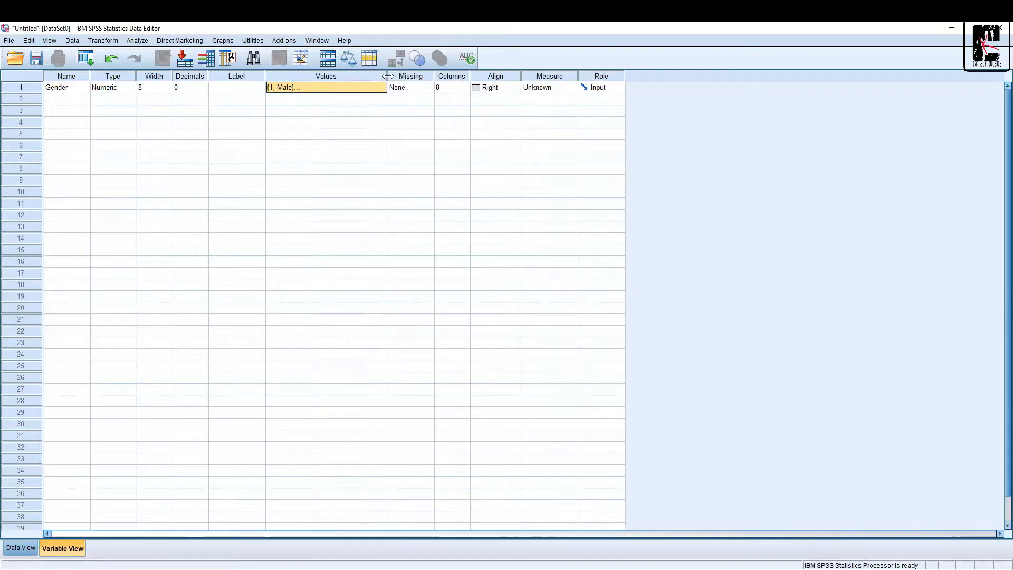
Review the value labels defined for the Gender variable, then close them without changes.
{"action": "left_click", "coordinate": [62, 90]}
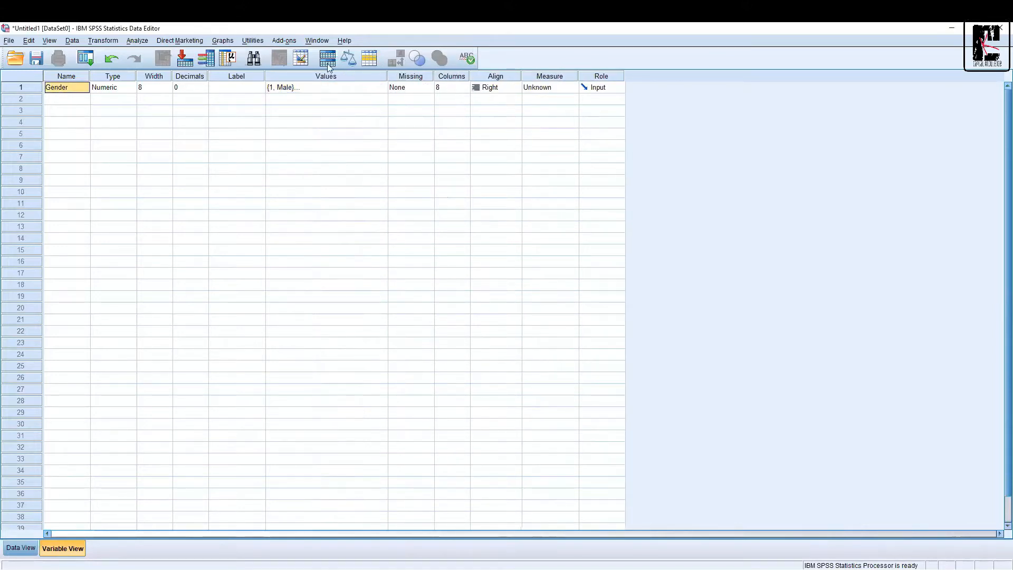
{"action": "left_click", "coordinate": [382, 90]}
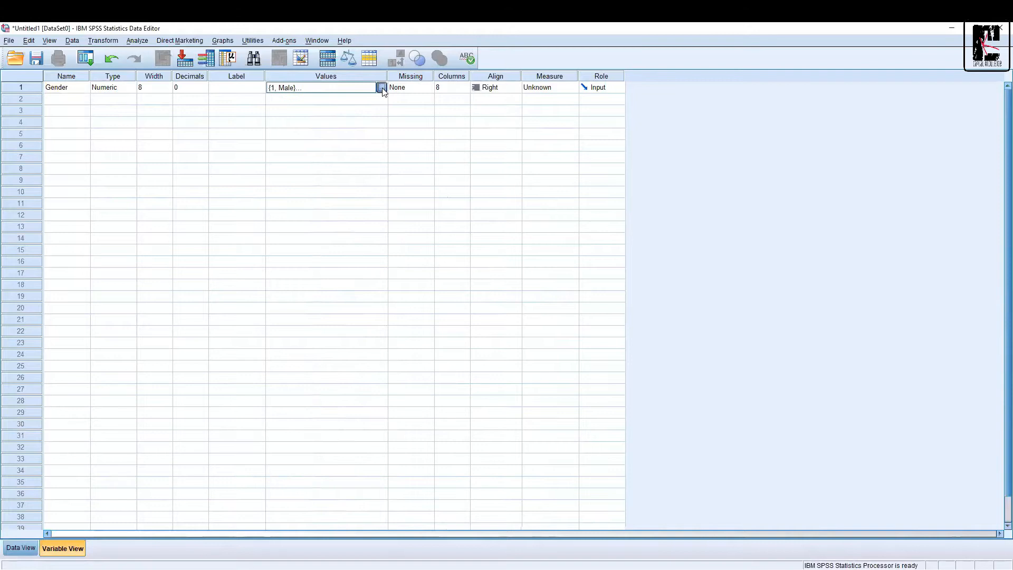
{"action": "left_click", "coordinate": [382, 88]}
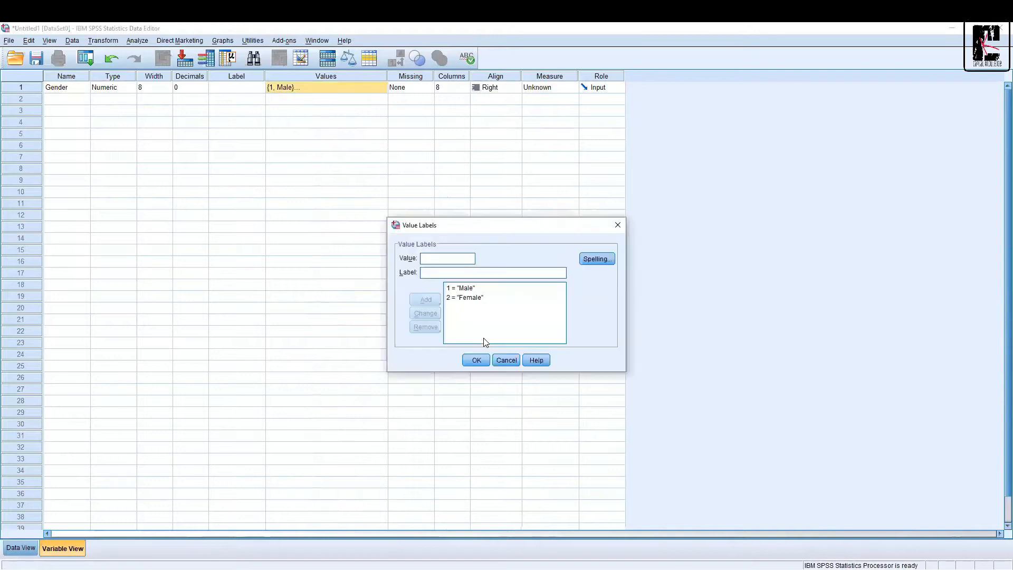
{"action": "left_click", "coordinate": [502, 362]}
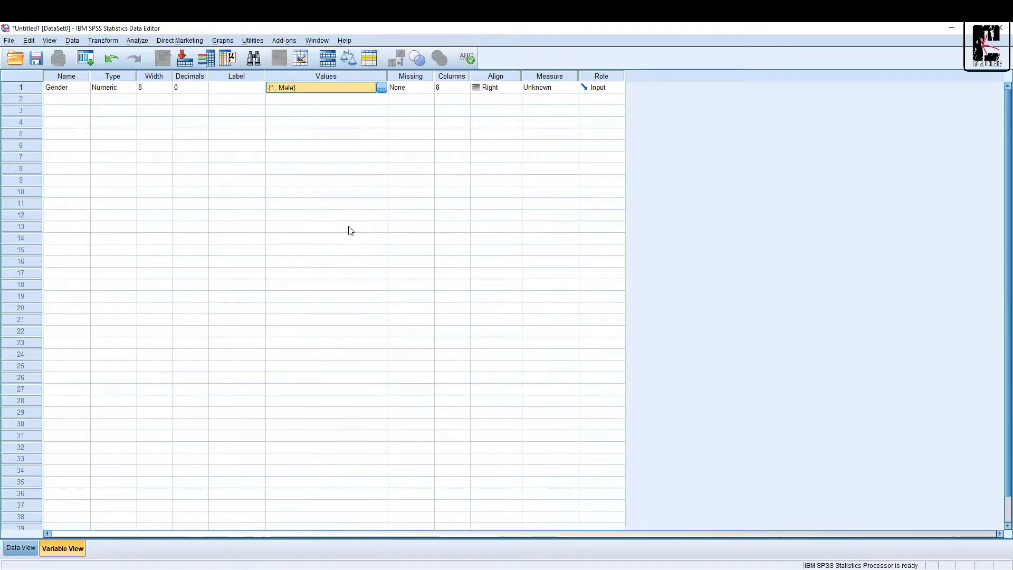
Look through the discrete and range missing-value options for Gender and confirm No missing values.
{"action": "left_click", "coordinate": [429, 89]}
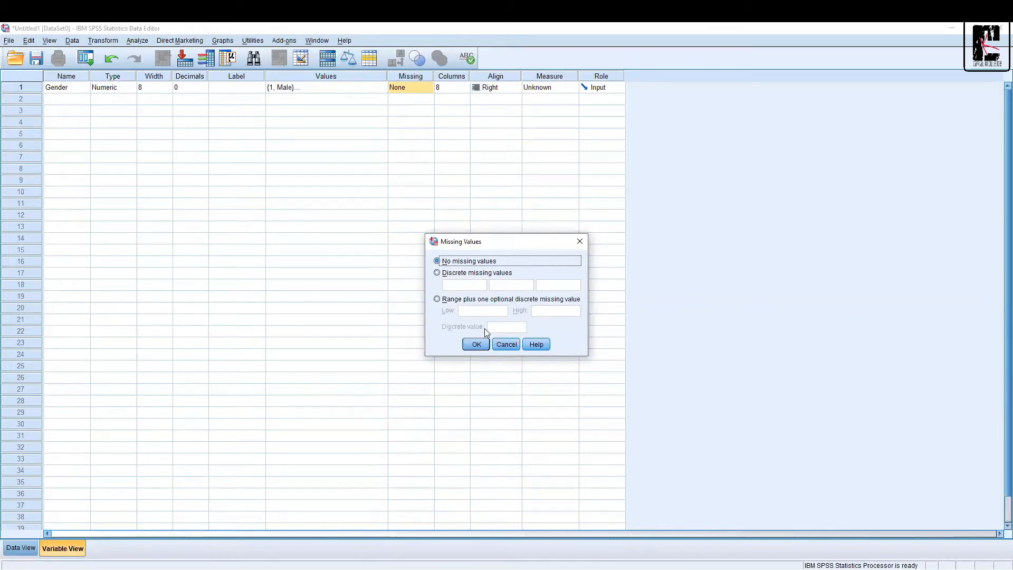
{"action": "left_click", "coordinate": [464, 274]}
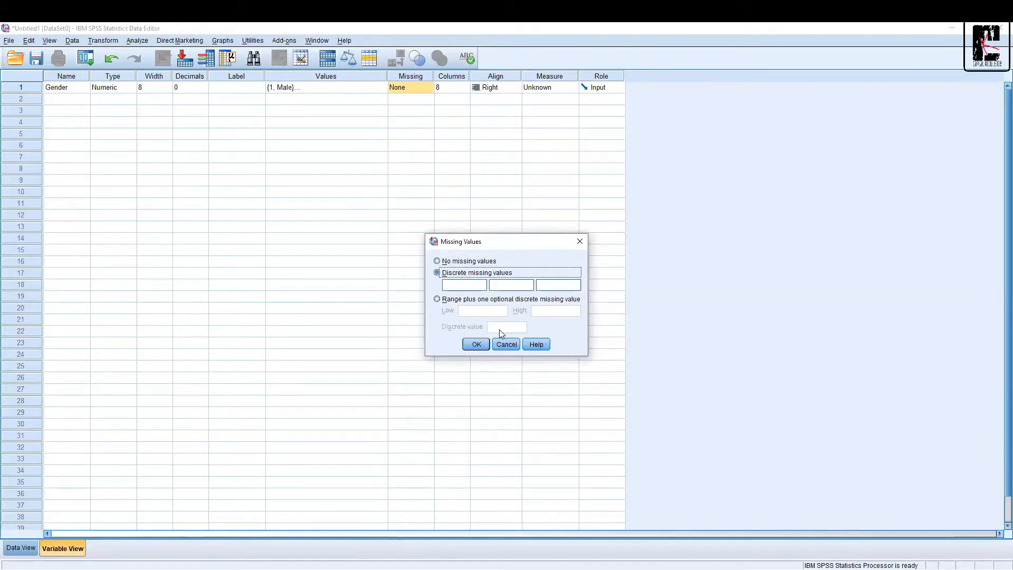
{"action": "left_click", "coordinate": [471, 302]}
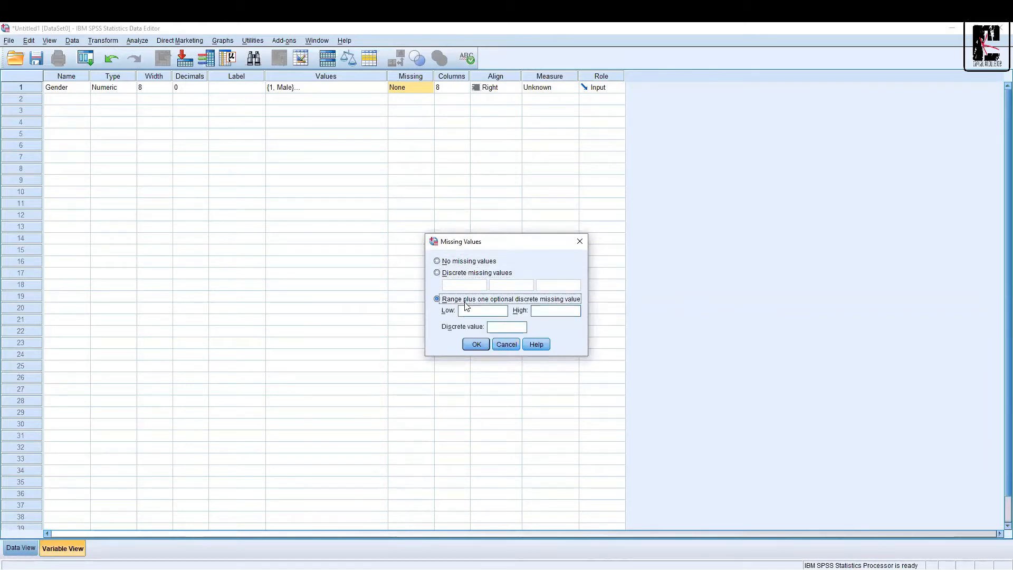
{"action": "left_click", "coordinate": [455, 263]}
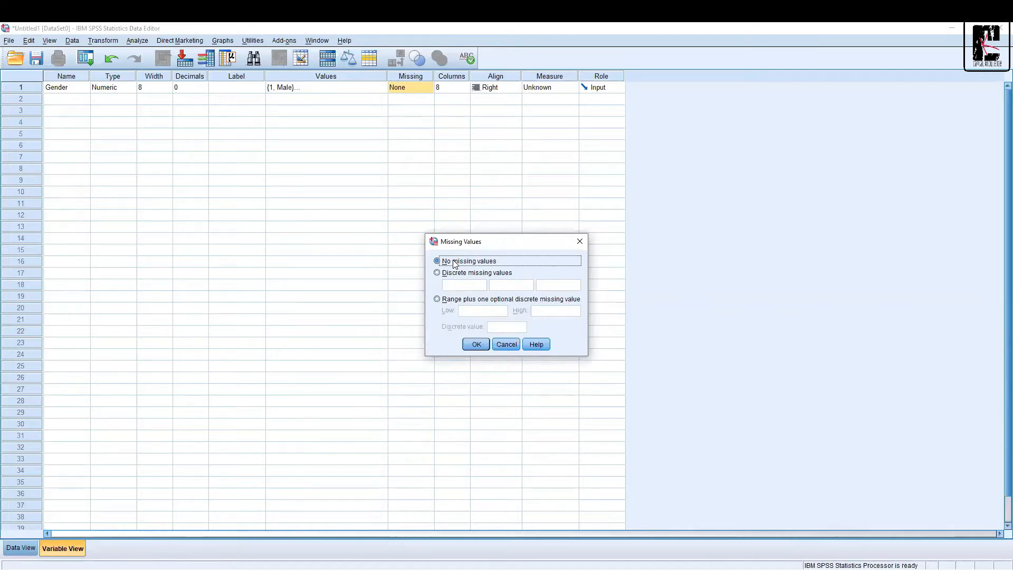
{"action": "left_click", "coordinate": [477, 345]}
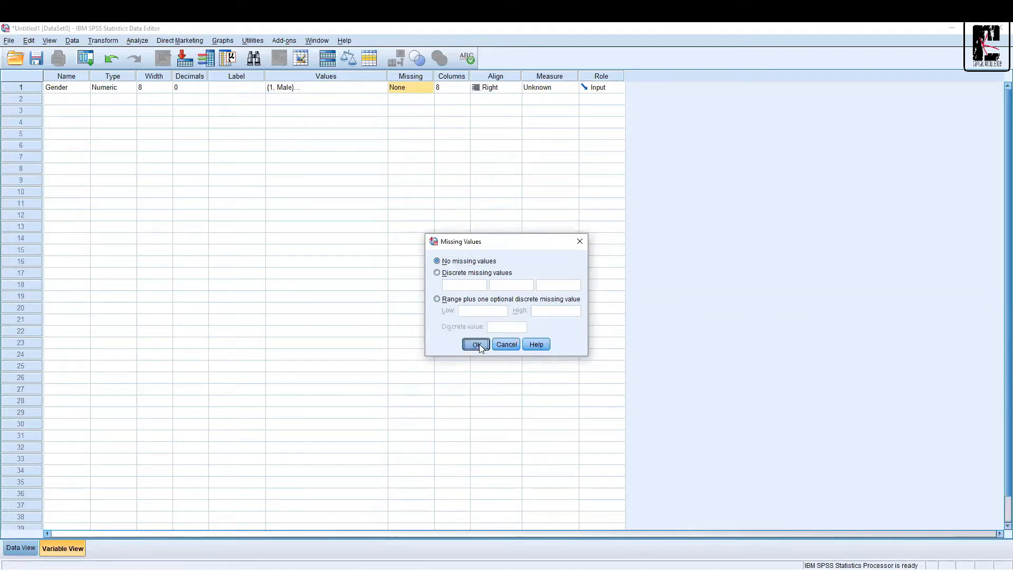
Check the Gender column in Data View, return to Variable View and set its Columns width to 18.
{"action": "left_click", "coordinate": [460, 87]}
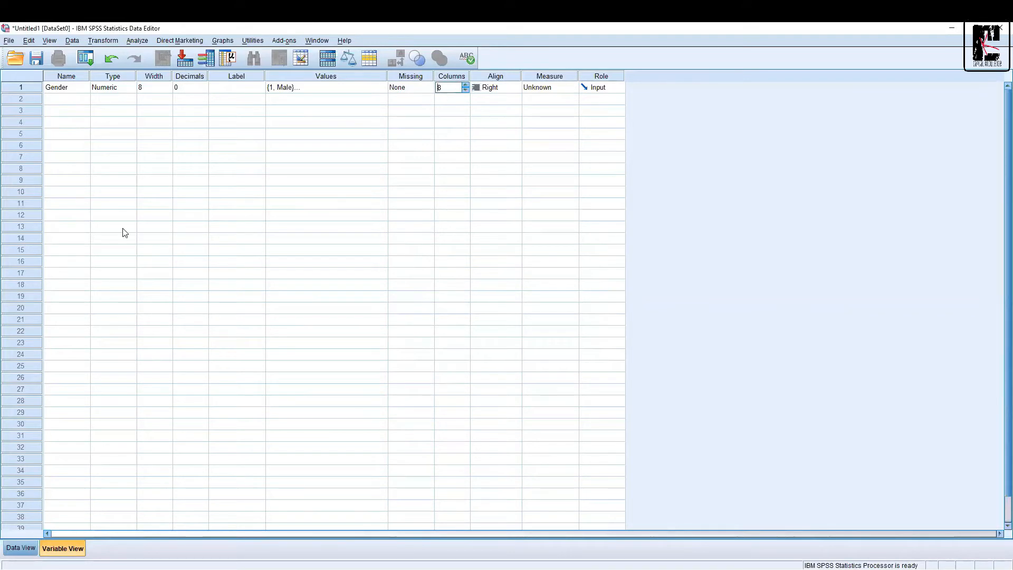
{"action": "left_click", "coordinate": [17, 551]}
{"action": "left_click", "coordinate": [59, 92]}
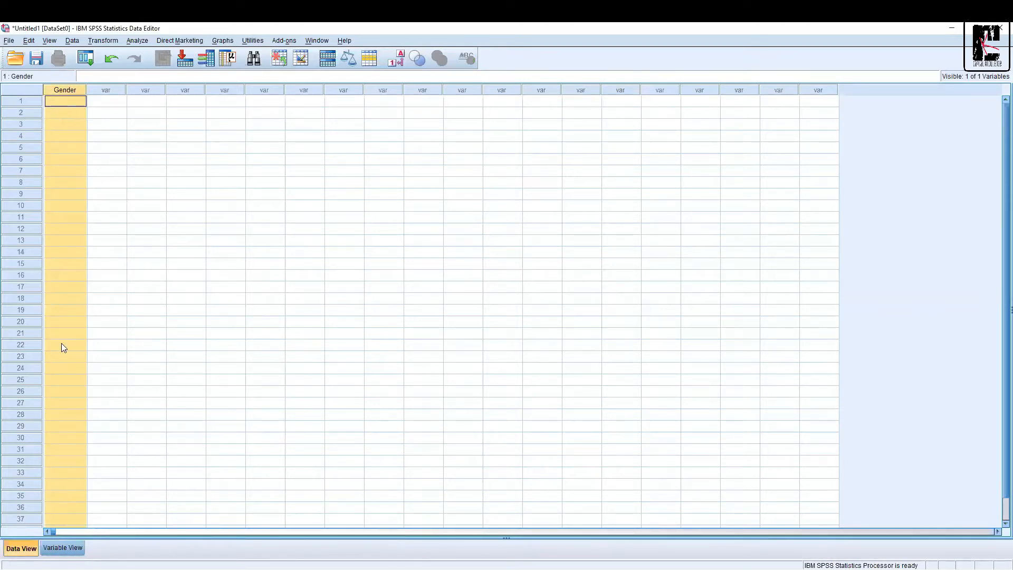
{"action": "left_click", "coordinate": [67, 547]}
{"action": "left_click", "coordinate": [446, 89]}
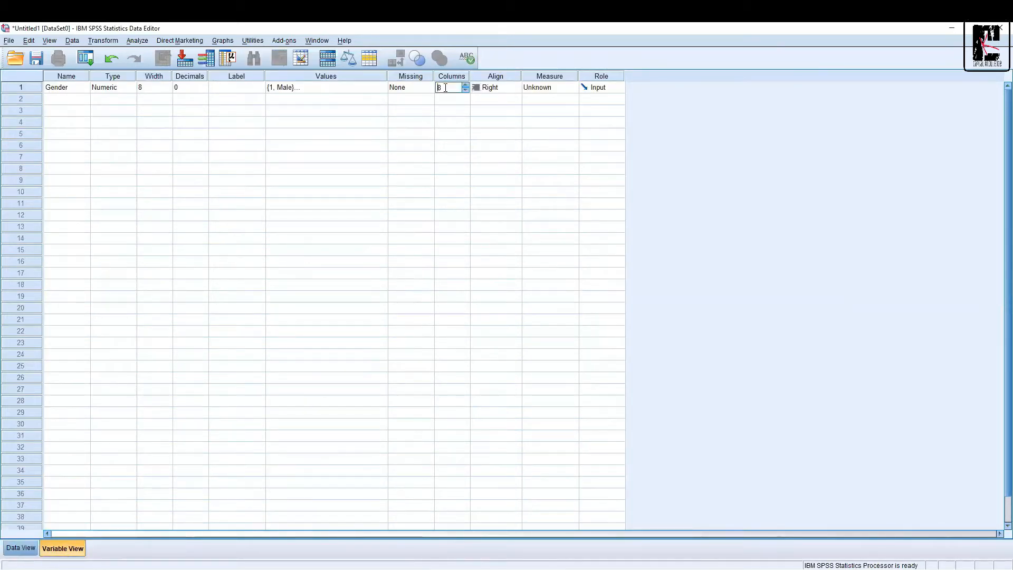
{"action": "type", "text": "18"}
{"action": "key", "text": "Tab"}
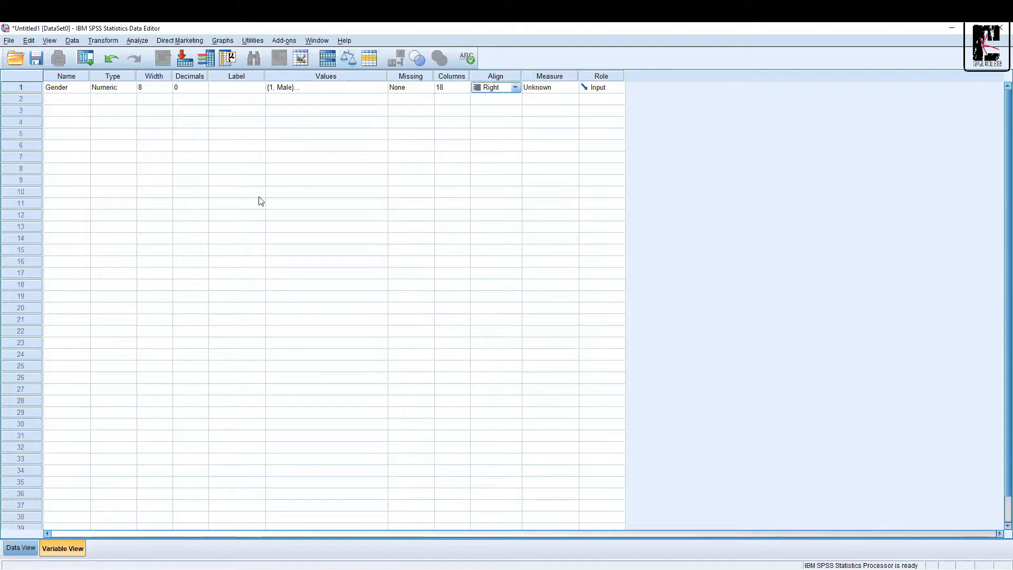
Inspect the width of the Gender column in Data View and return to Variable View.
{"action": "left_click", "coordinate": [20, 547]}
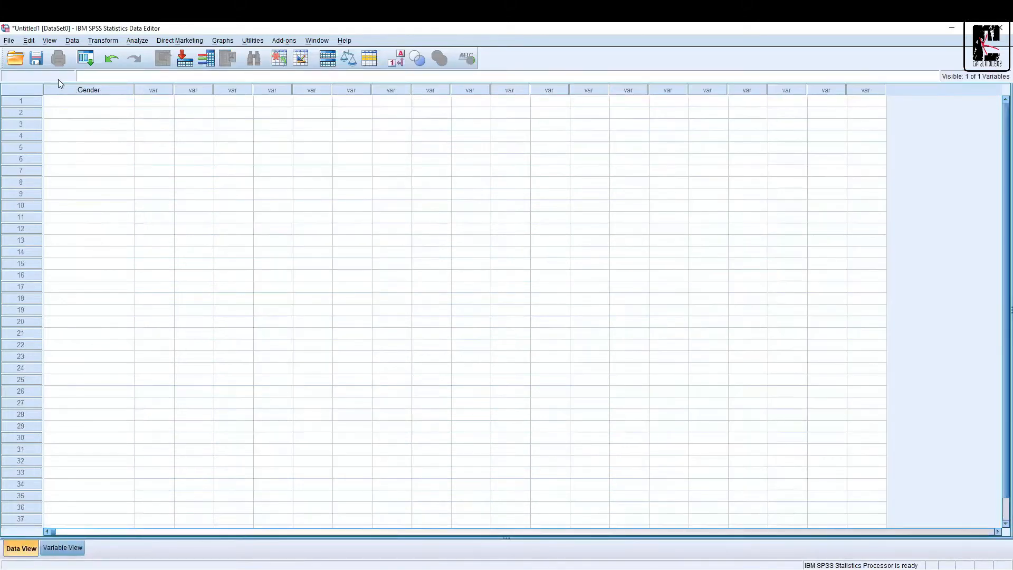
{"action": "left_click", "coordinate": [77, 90]}
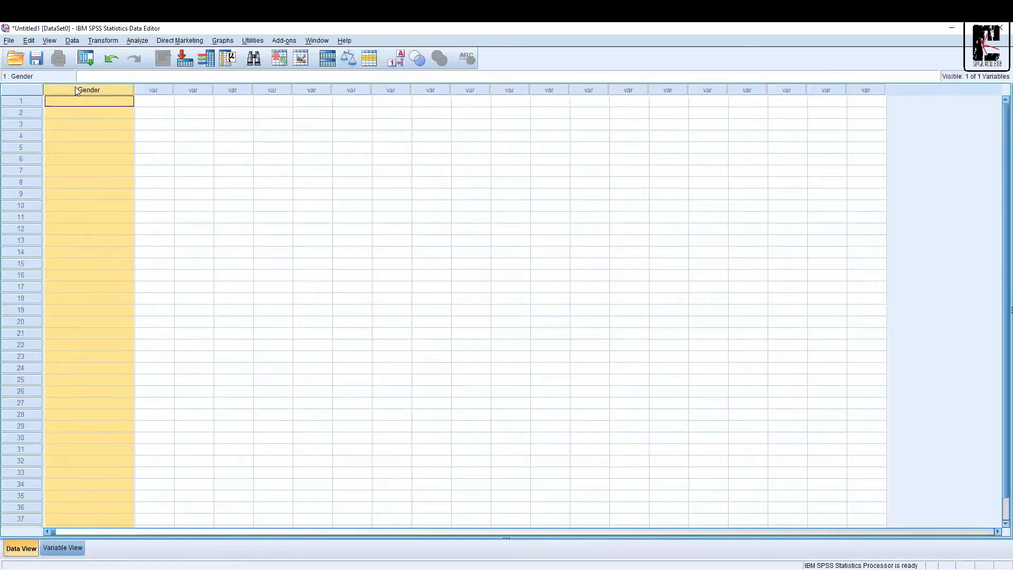
{"action": "left_click", "coordinate": [65, 548]}
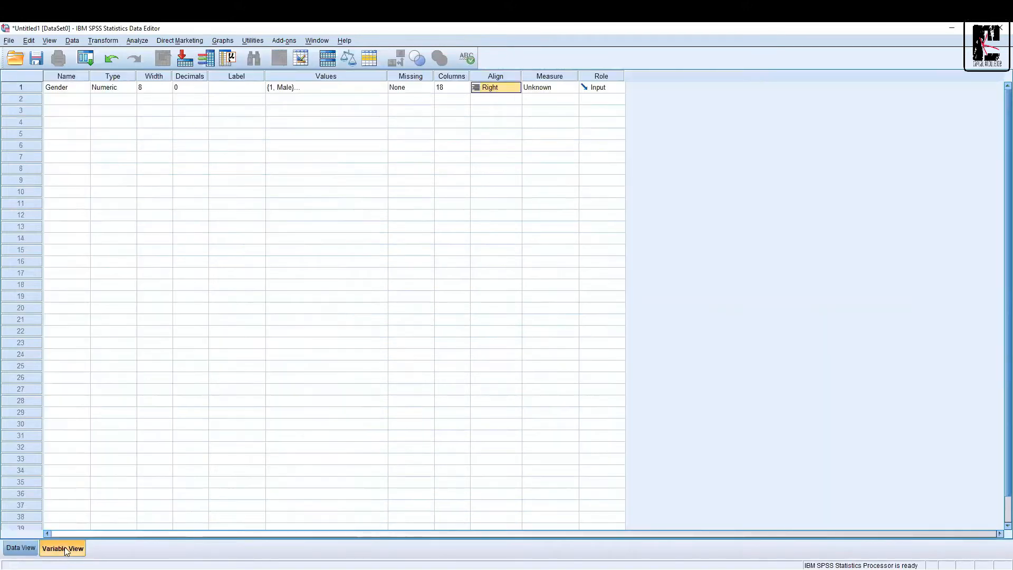
Try the left and right alignments for the Gender variable and settle on Center.
{"action": "left_click", "coordinate": [499, 88]}
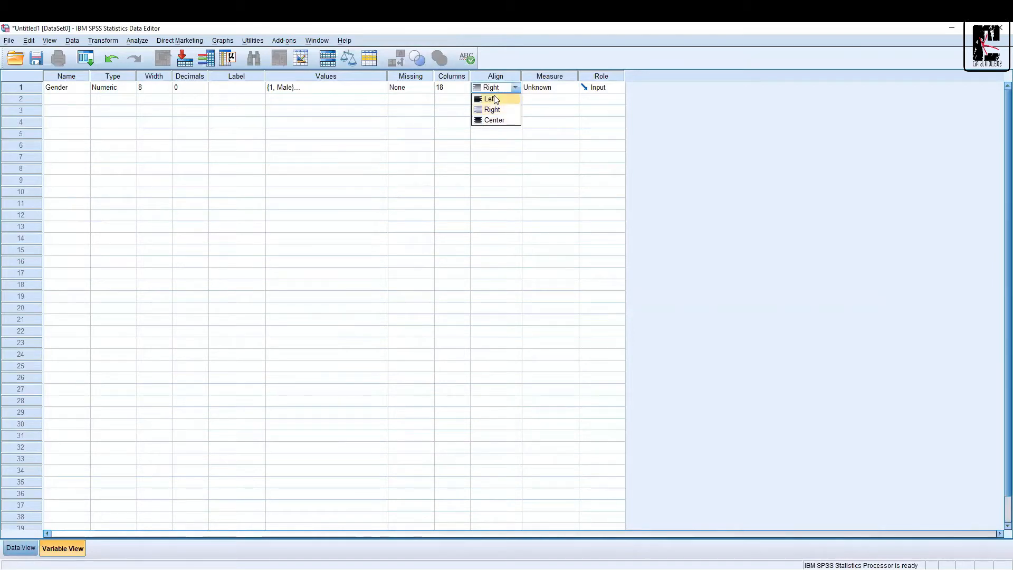
{"action": "left_click", "coordinate": [496, 99]}
{"action": "left_click", "coordinate": [496, 88]}
{"action": "left_click", "coordinate": [495, 110]}
{"action": "left_click", "coordinate": [495, 92]}
{"action": "left_click", "coordinate": [495, 121]}
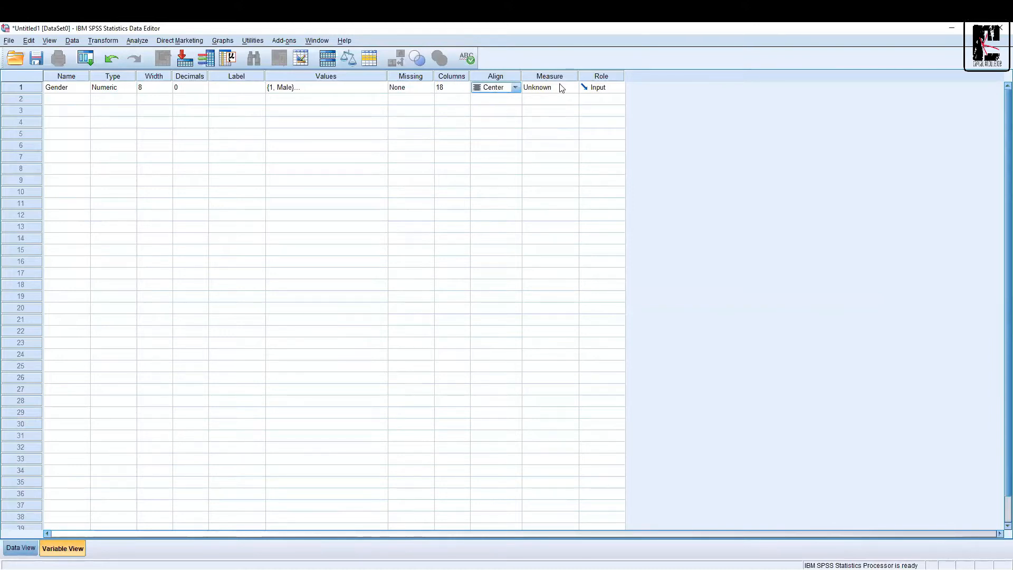
Review the Scale, Ordinal and Nominal measurement levels for Gender and leave its measure set to Scale.
{"action": "left_click", "coordinate": [557, 86]}
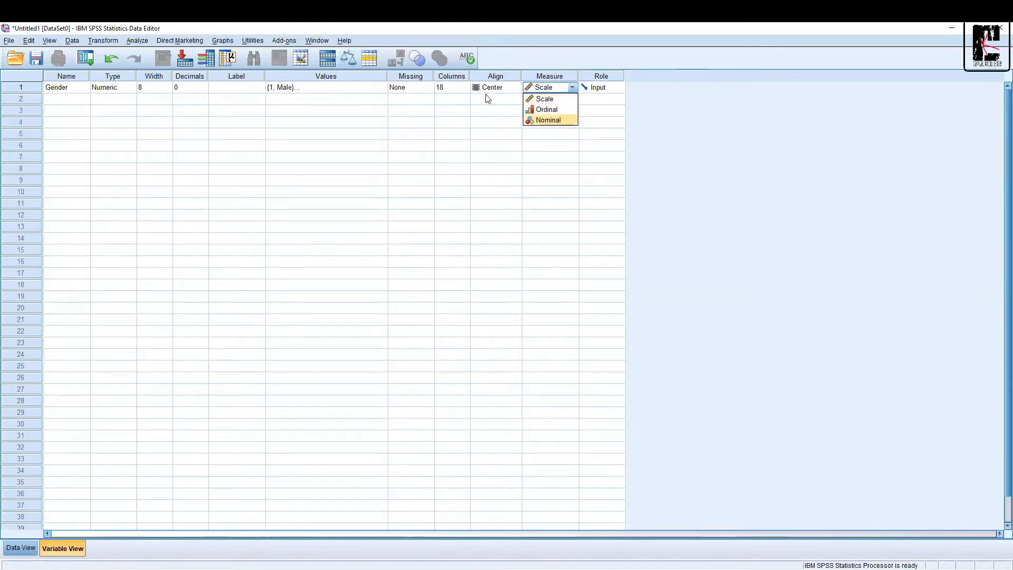
{"action": "left_click", "coordinate": [345, 92]}
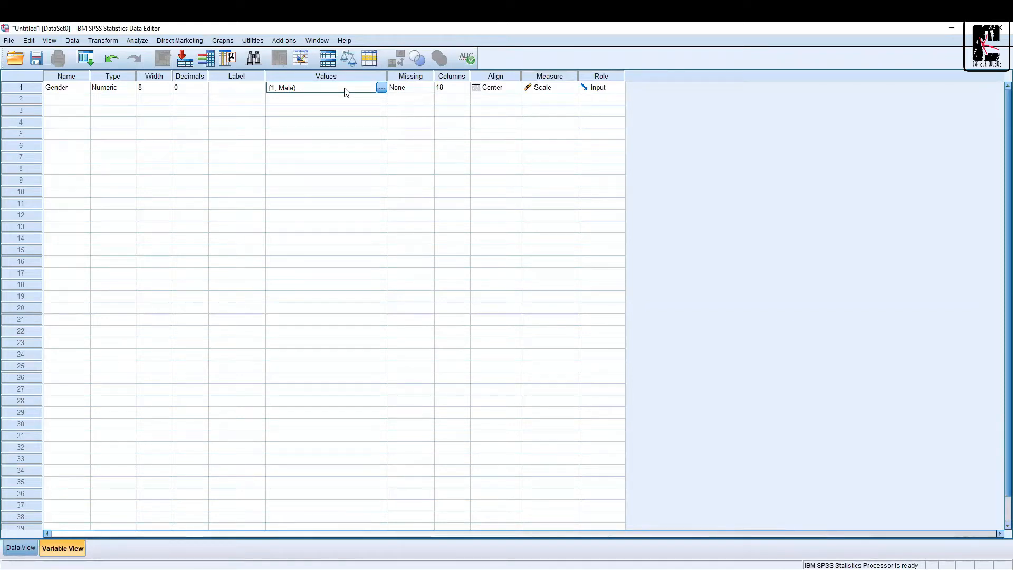
{"action": "left_click", "coordinate": [558, 91]}
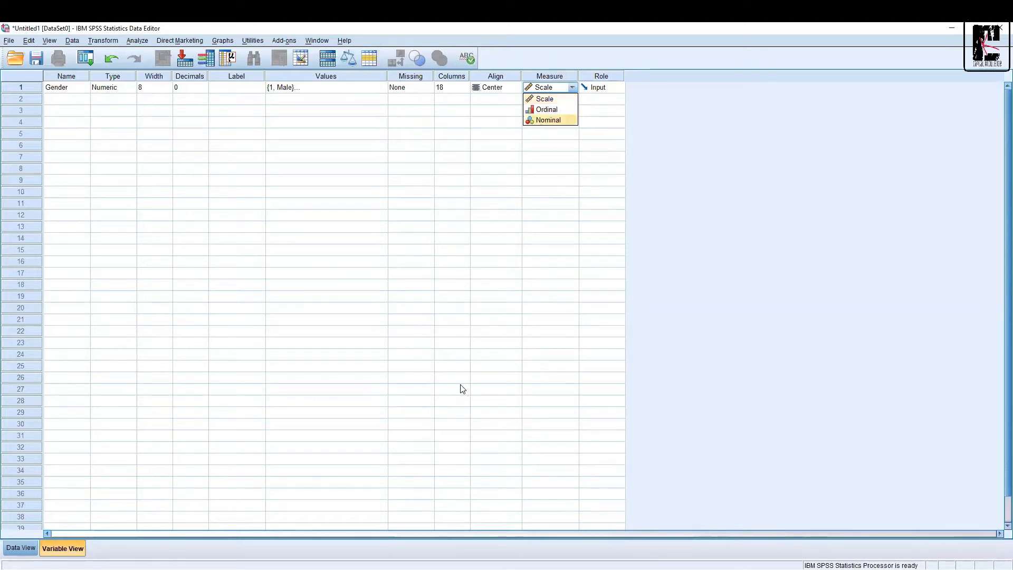
{"action": "left_click", "coordinate": [297, 122]}
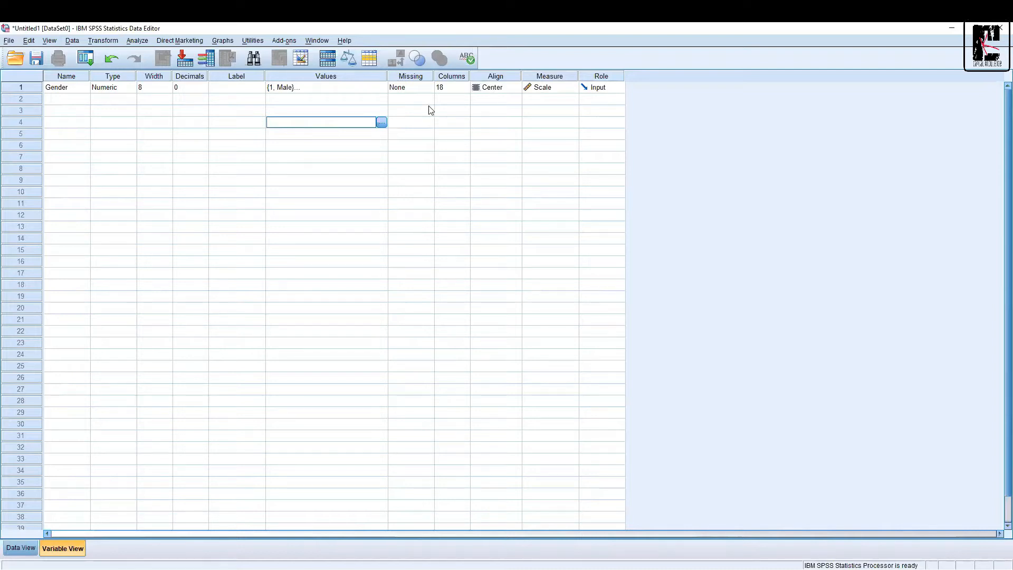
{"action": "left_click", "coordinate": [558, 88]}
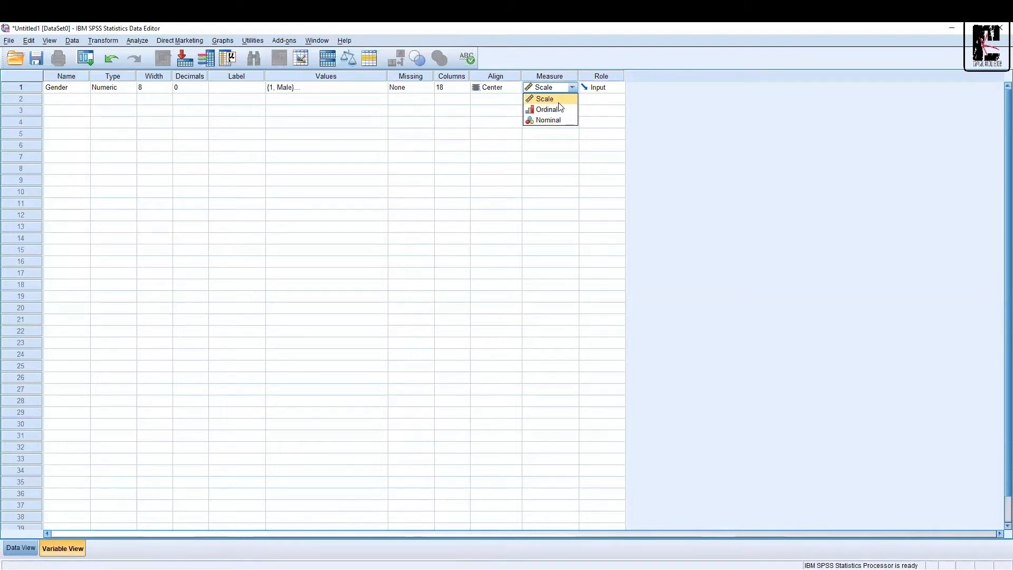
Review the role options for the Gender variable and choose Input.
{"action": "left_click", "coordinate": [599, 89]}
{"action": "left_click", "coordinate": [607, 99]}
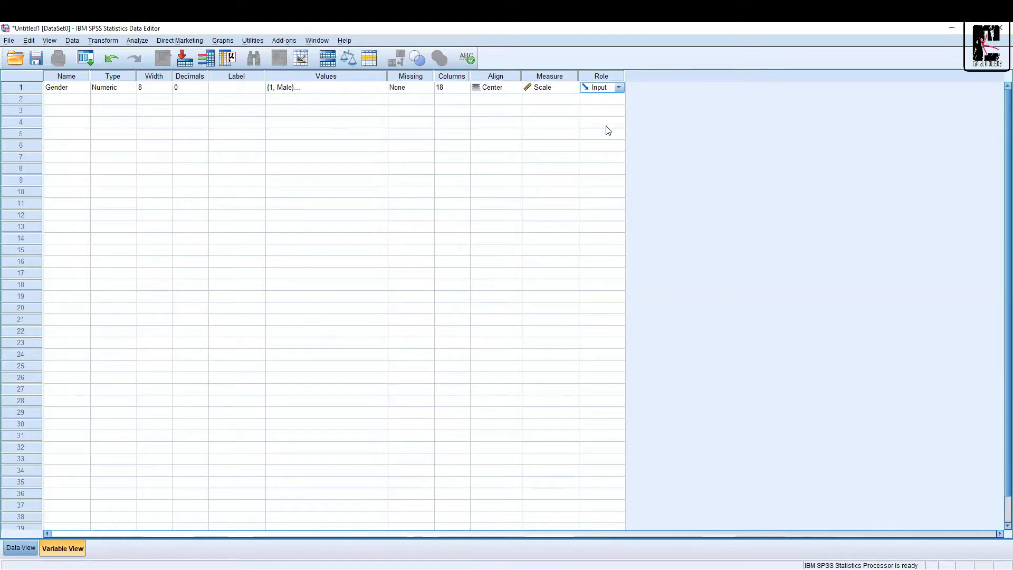
{"action": "left_click", "coordinate": [613, 91]}
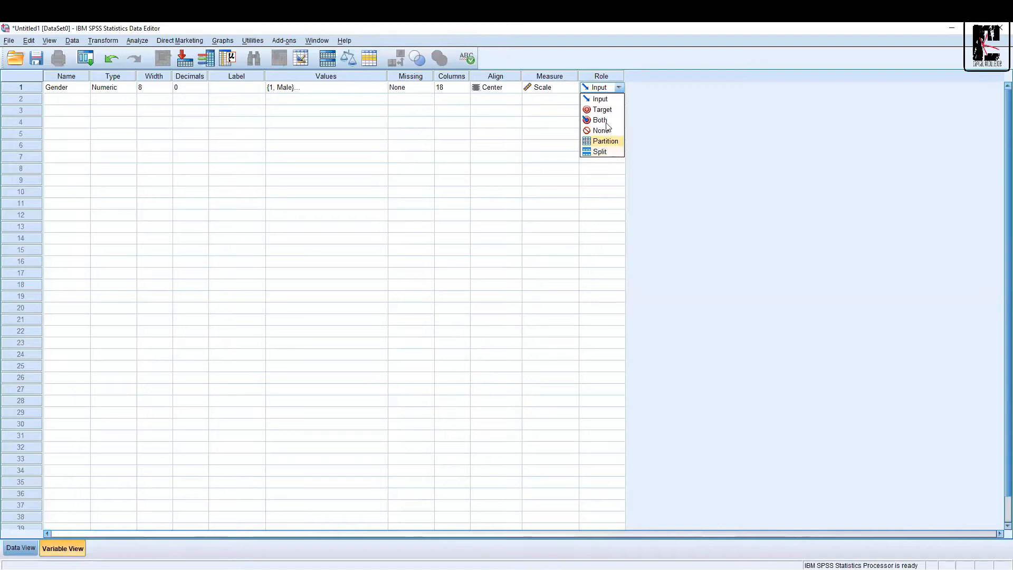
{"action": "left_click", "coordinate": [604, 101]}
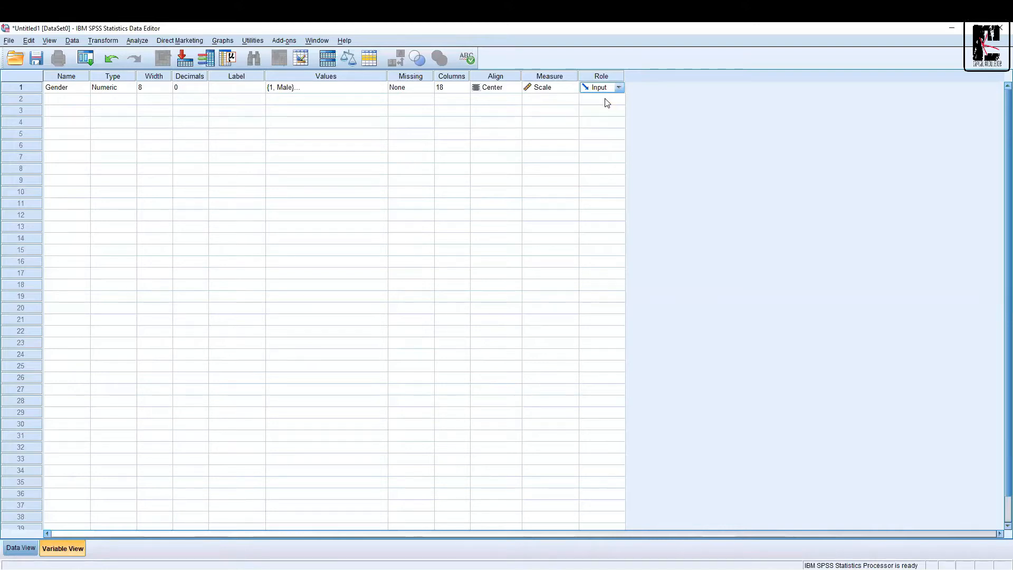
Add a second variable named Age below Gender and set its decimals to 0.
{"action": "left_click", "coordinate": [76, 106]}
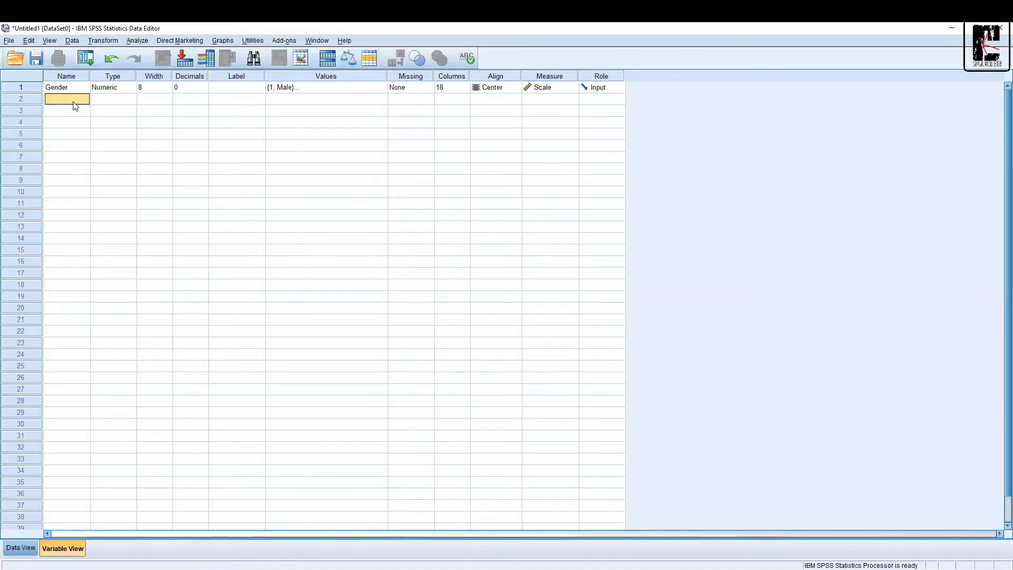
{"action": "type", "text": "Age"}
{"action": "key", "text": "Tab"}
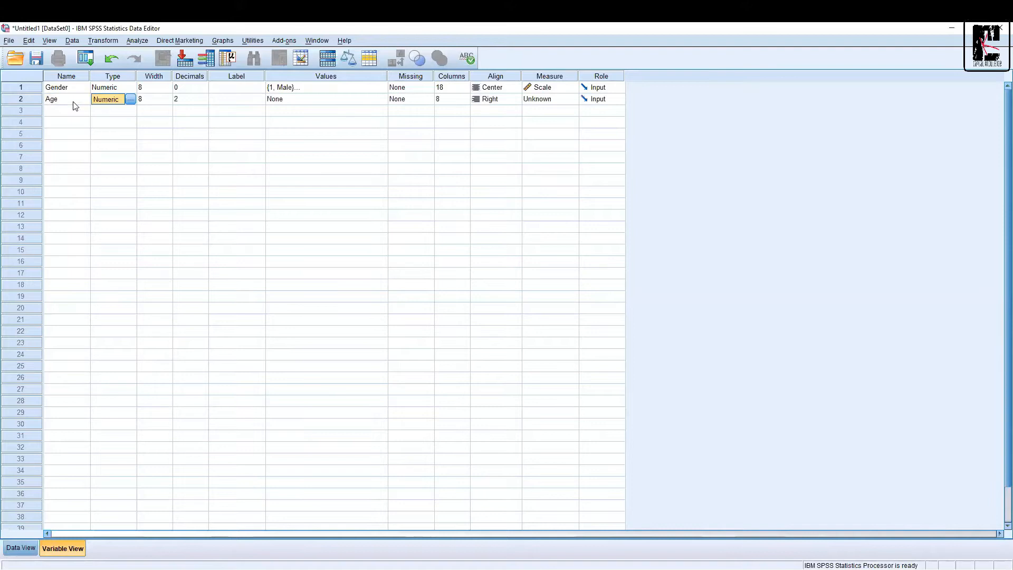
{"action": "left_click", "coordinate": [156, 98]}
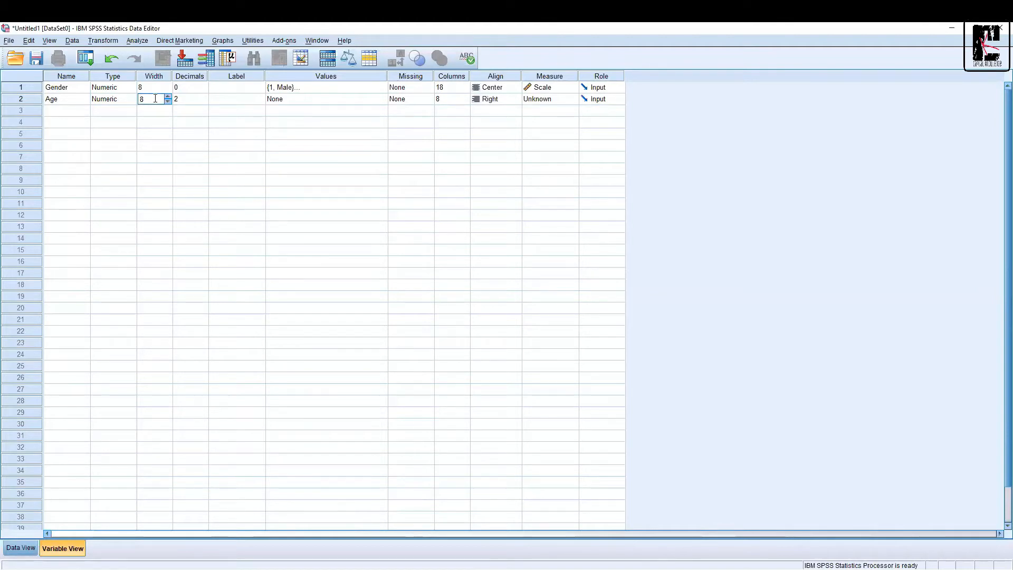
{"action": "left_click", "coordinate": [193, 99]}
{"action": "double_click", "coordinate": [193, 99]}
{"action": "type", "text": "0"}
{"action": "key", "text": "Tab"}
{"action": "key", "text": "Tab"}
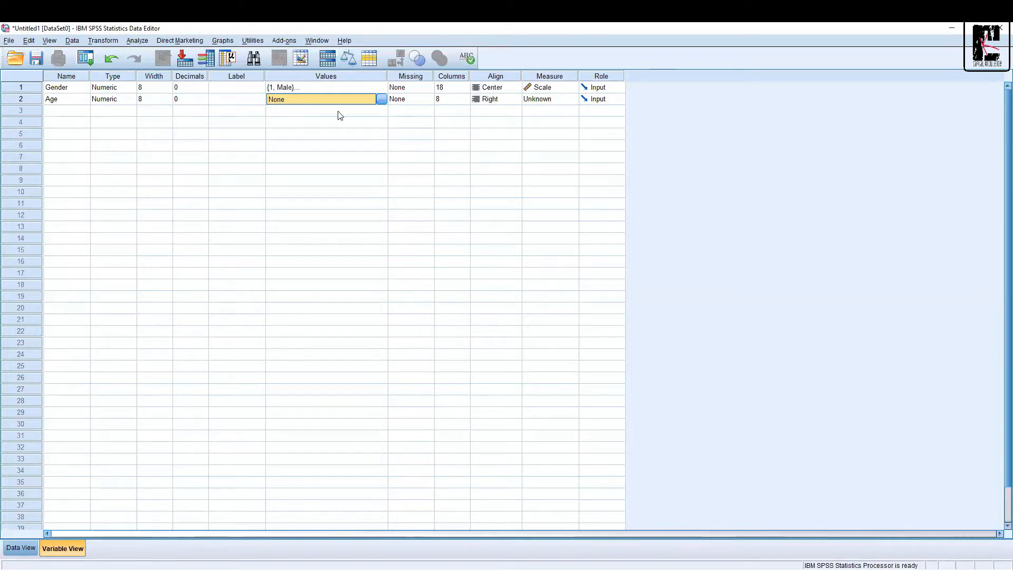
{"action": "left_click", "coordinate": [379, 101]}
{"action": "type", "text": "1"}
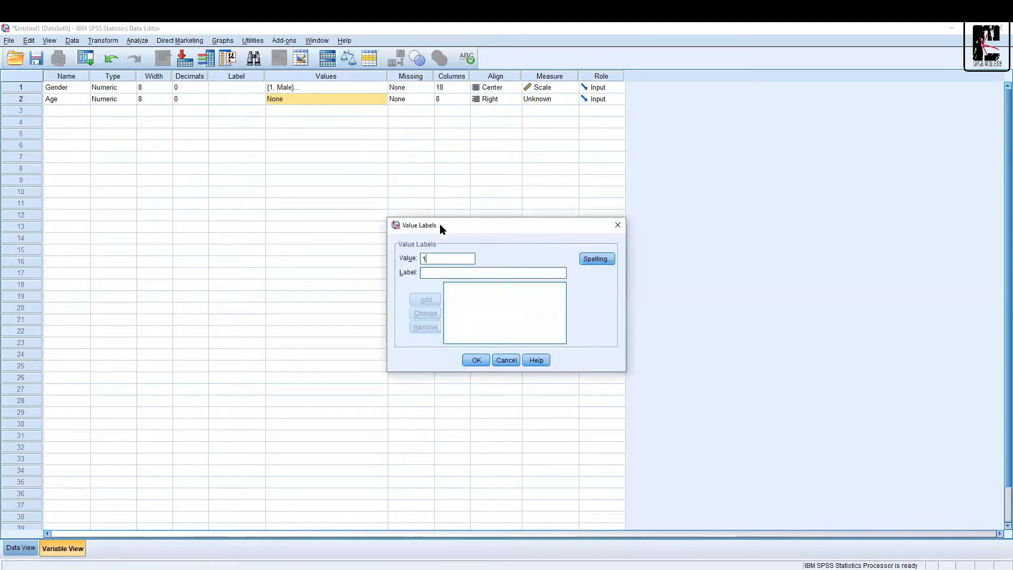
{"action": "type", "text": "21-25"}
{"action": "left_click", "coordinate": [427, 298]}
{"action": "left_click", "coordinate": [506, 361]}
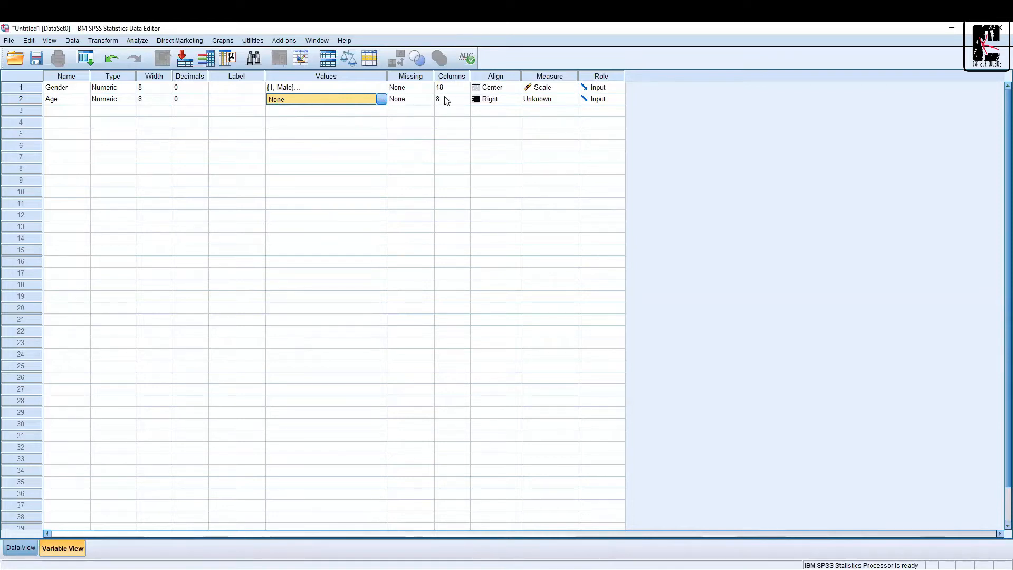
Set the measure of the Age variable to Scale and select the name cell of the third variable row.
{"action": "left_click", "coordinate": [572, 99]}
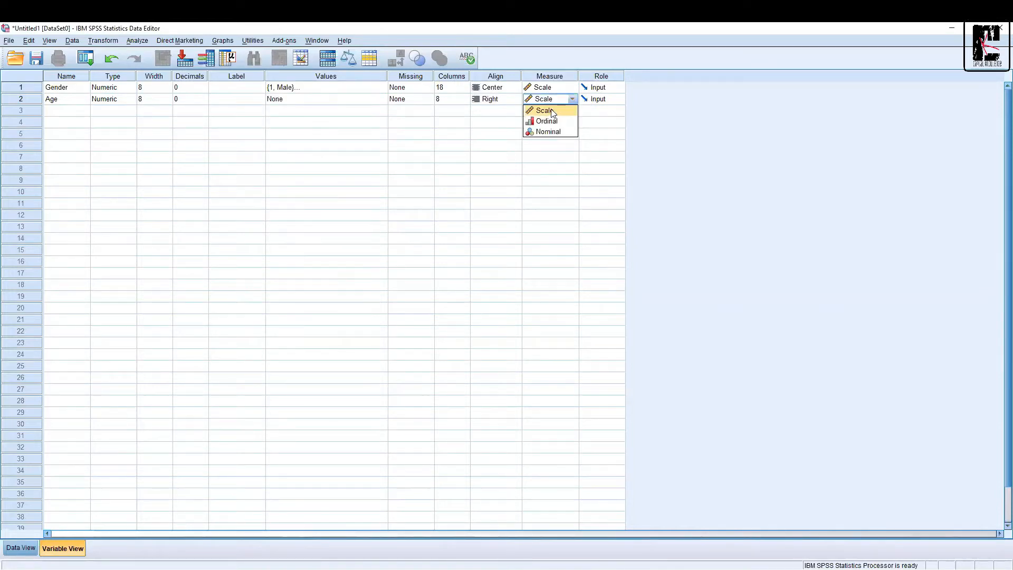
{"action": "left_click", "coordinate": [553, 113]}
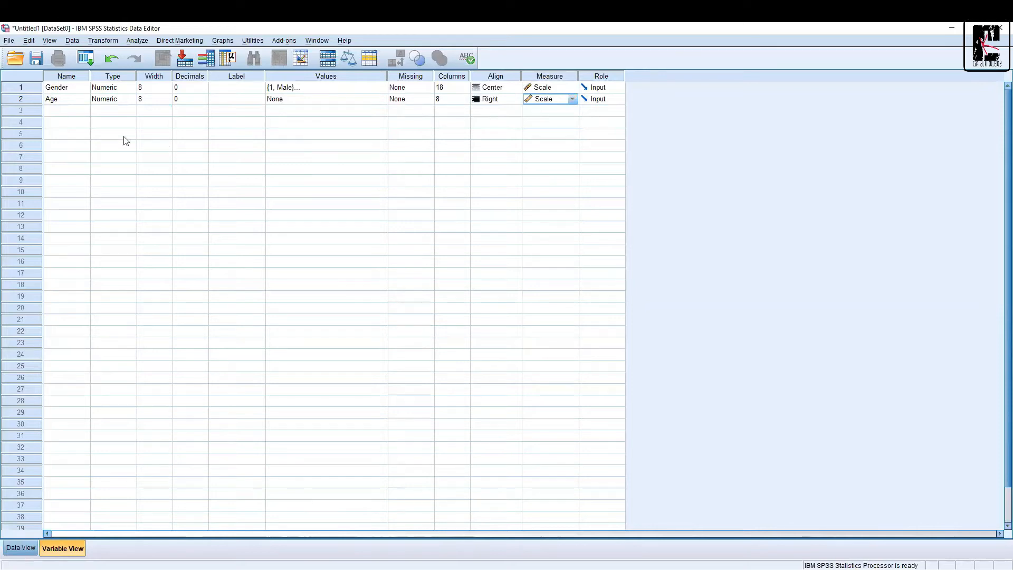
{"action": "left_click", "coordinate": [75, 112]}
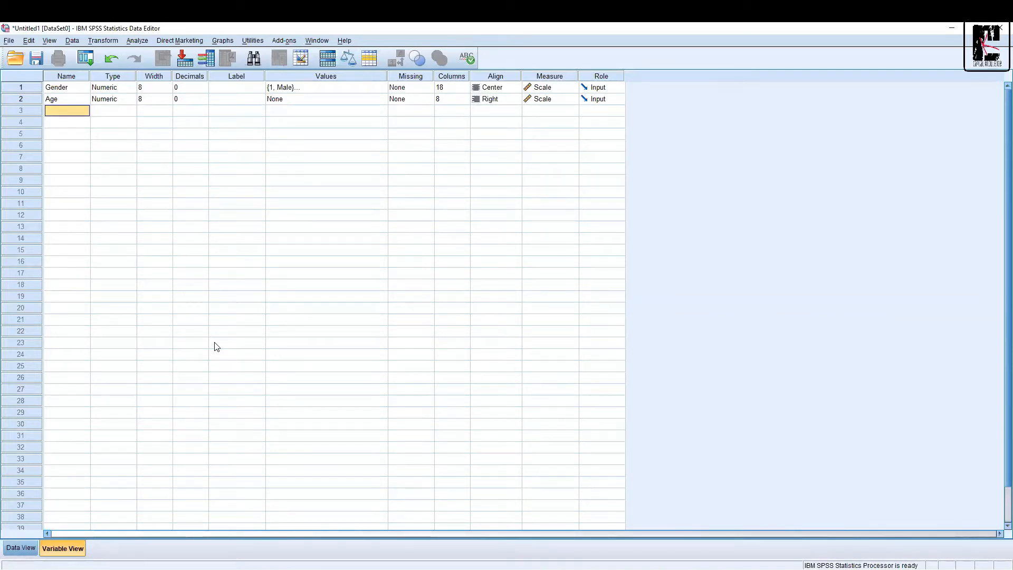
Add a third variable named TC1 below Age and select its label cell.
{"action": "type", "text": "TC"}
{"action": "key", "text": "Return"}
{"action": "key", "text": "Up"}
{"action": "key", "text": "Right"}
{"action": "key", "text": "Right"}
{"action": "key", "text": "Right"}
{"action": "key", "text": "Right"}
{"action": "key", "text": "Right"}
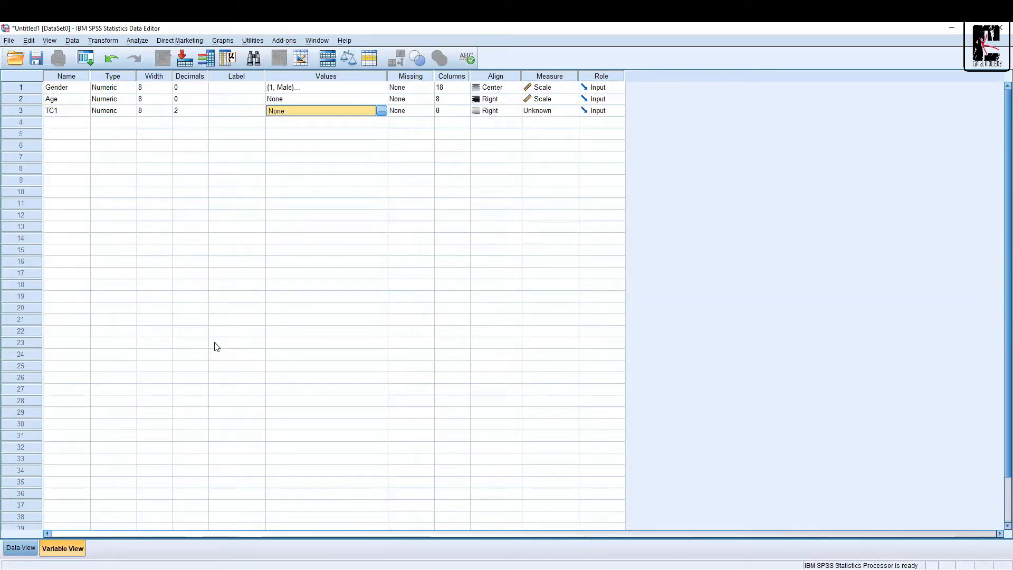
{"action": "key", "text": "Left"}
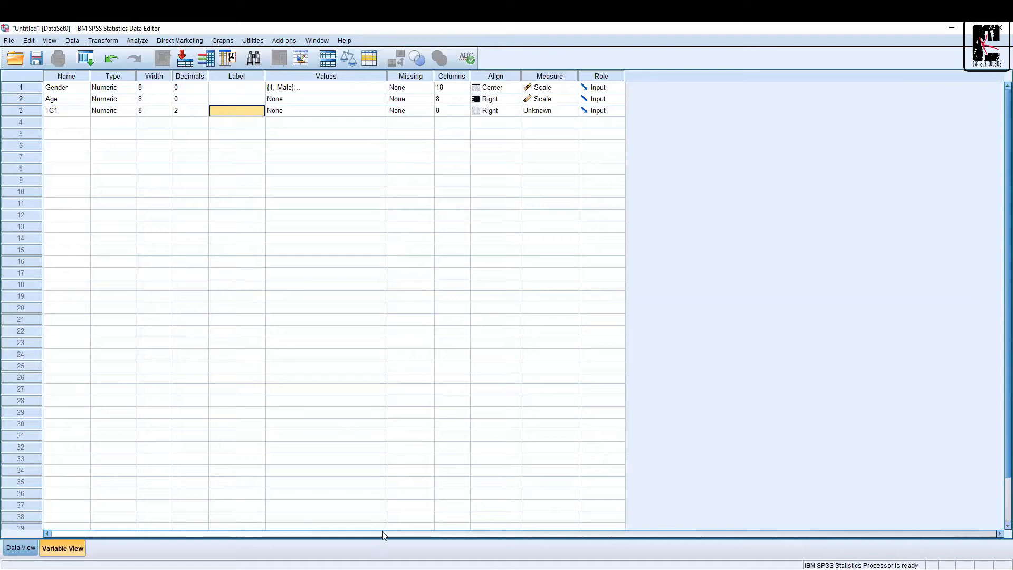
Paste "There are rarely explicit conflicting opinions during management team discussions." as the label of TC1 and widen the label column to fit.
{"action": "key", "text": "alt+Tab"}
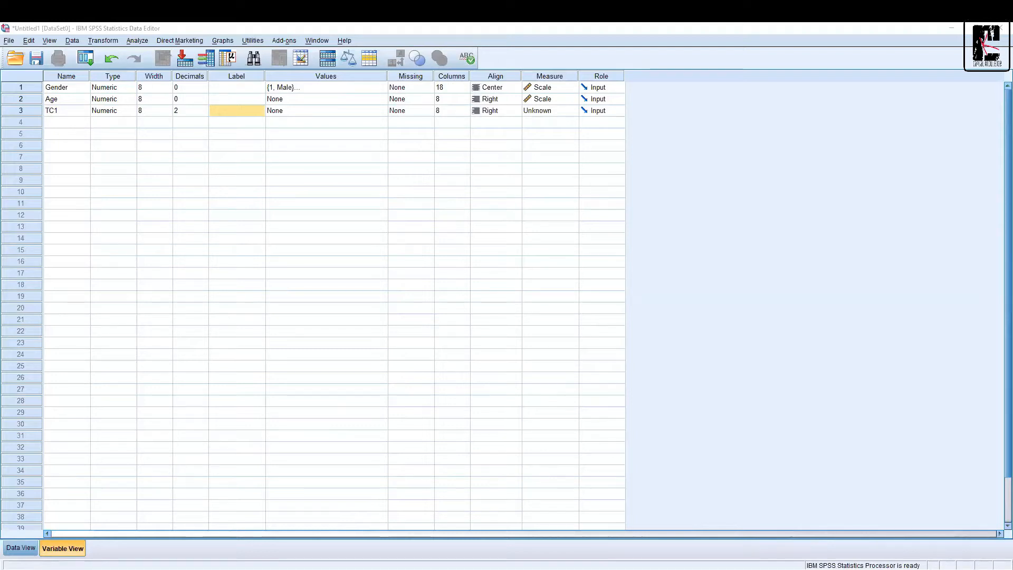
{"action": "key", "text": "alt+Tab"}
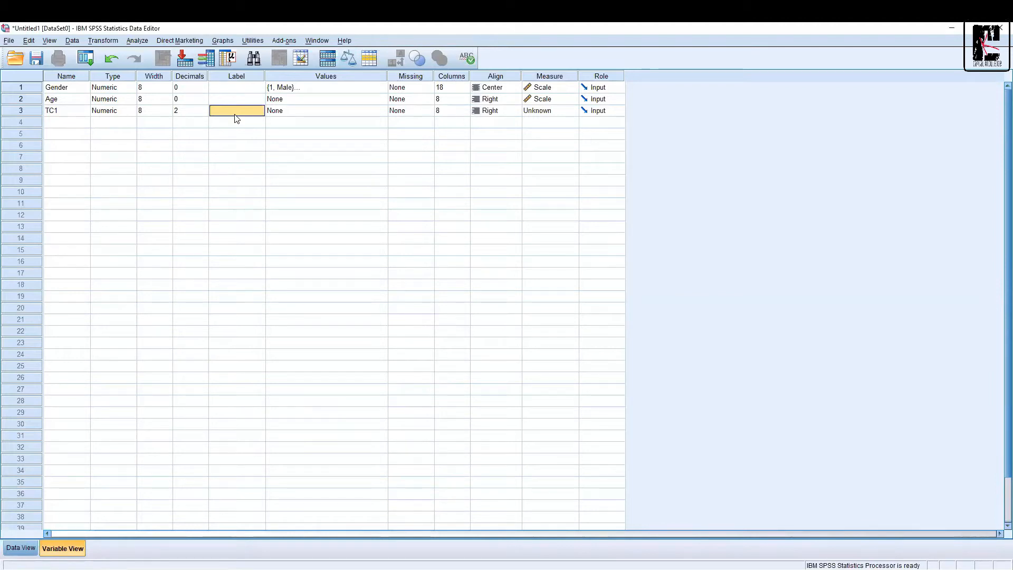
{"action": "key", "text": "ctrl+v"}
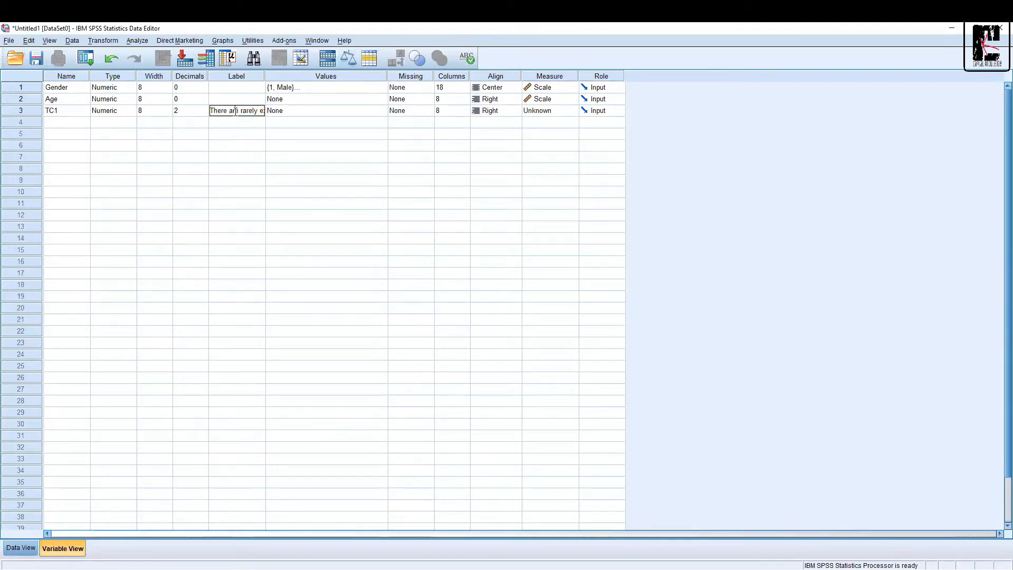
{"action": "left_click_drag", "start_coordinate": [358, 76], "coordinate": [471, 75]}
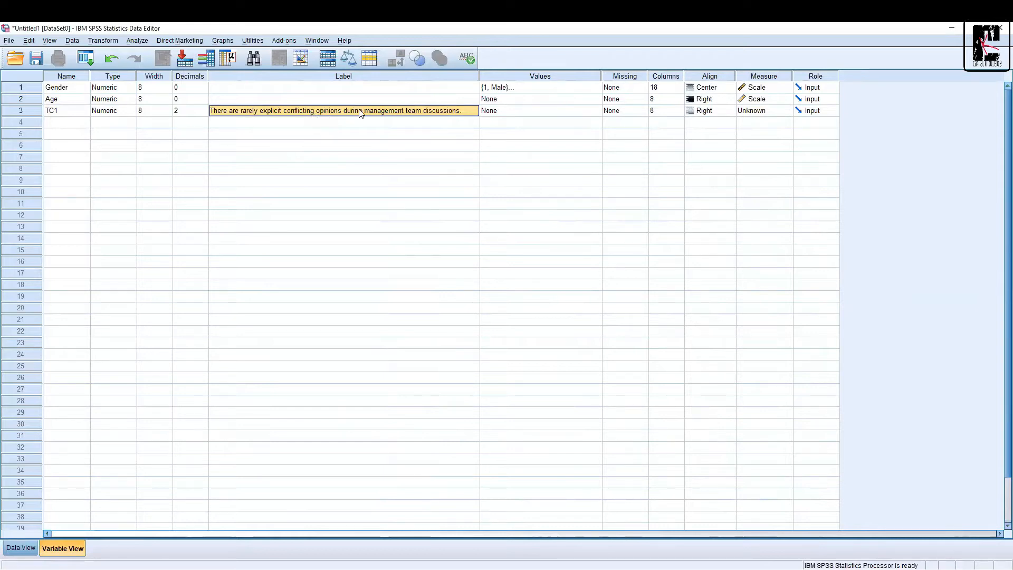
Add a fourth variable named TC2 below TC1 and select its label cell.
{"action": "left_click", "coordinate": [56, 123]}
{"action": "type", "text": "TC2"}
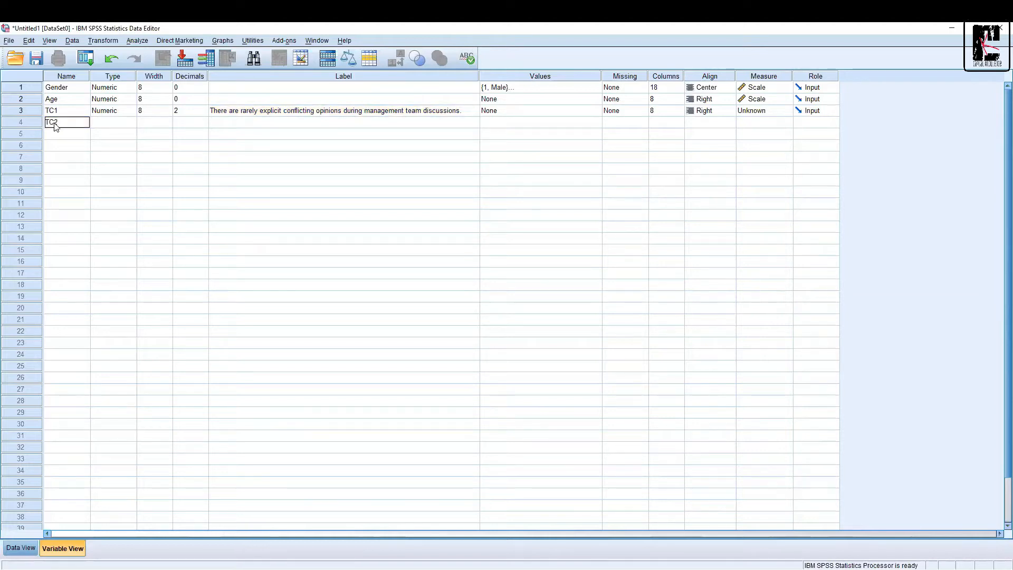
{"action": "key", "text": "Tab"}
{"action": "key", "text": "Tab"}
{"action": "key", "text": "Tab"}
{"action": "key", "text": "Tab"}
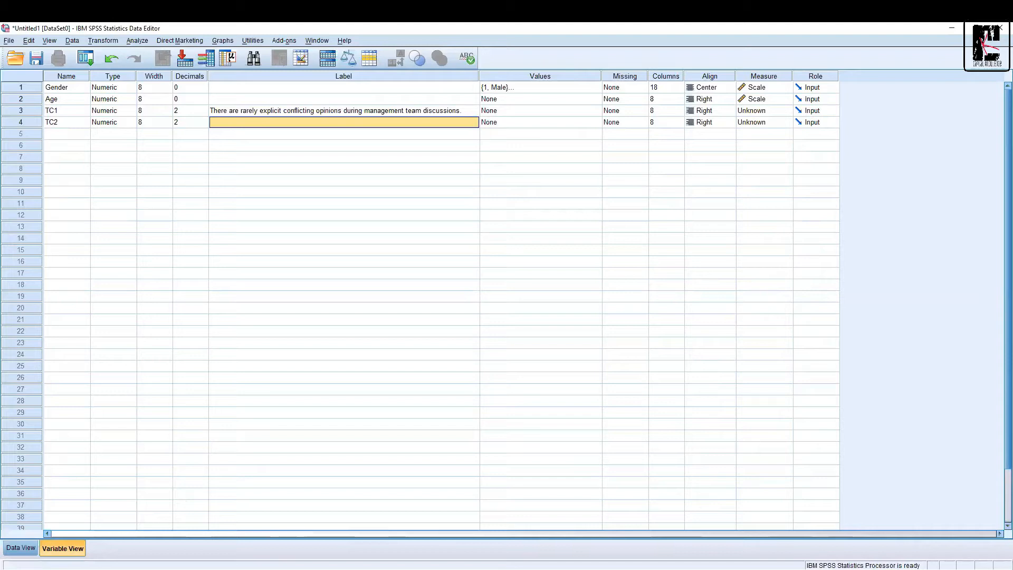
Label TC2 "We often have different views and ideas on the topics we discuss in the management team." and widen the label column to fit.
{"action": "key", "text": "alt+Tab"}
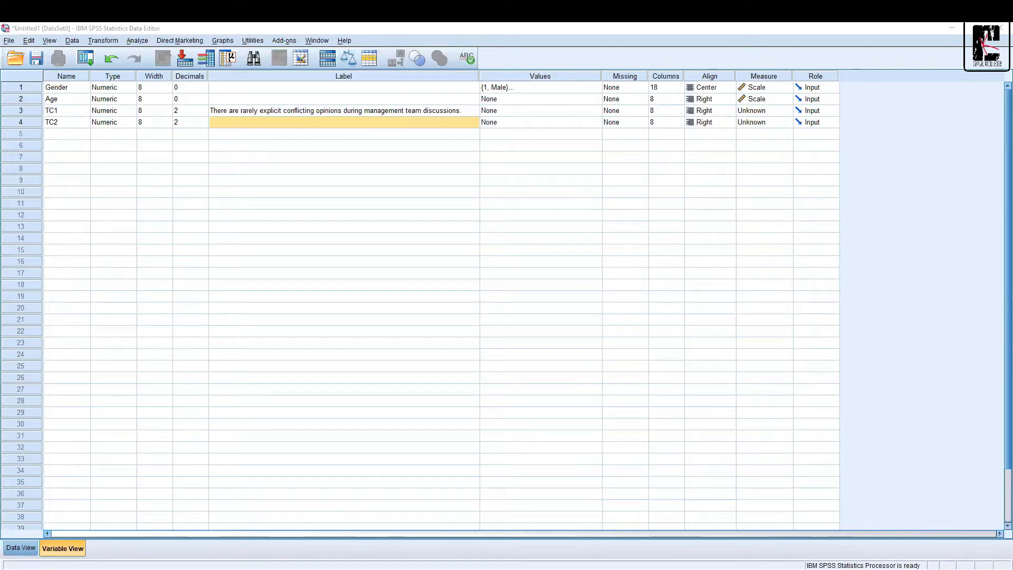
{"action": "key", "text": "alt+Tab"}
{"action": "key", "text": "ctrl+v"}
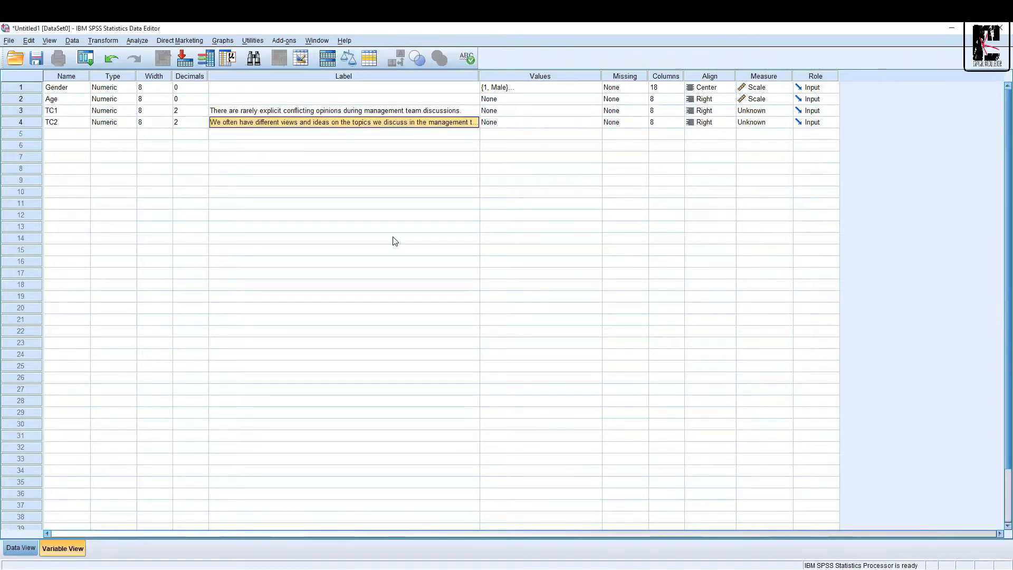
{"action": "key", "text": "Return"}
{"action": "key", "text": "Up"}
{"action": "left_click_drag", "start_coordinate": [477, 75], "coordinate": [502, 75]}
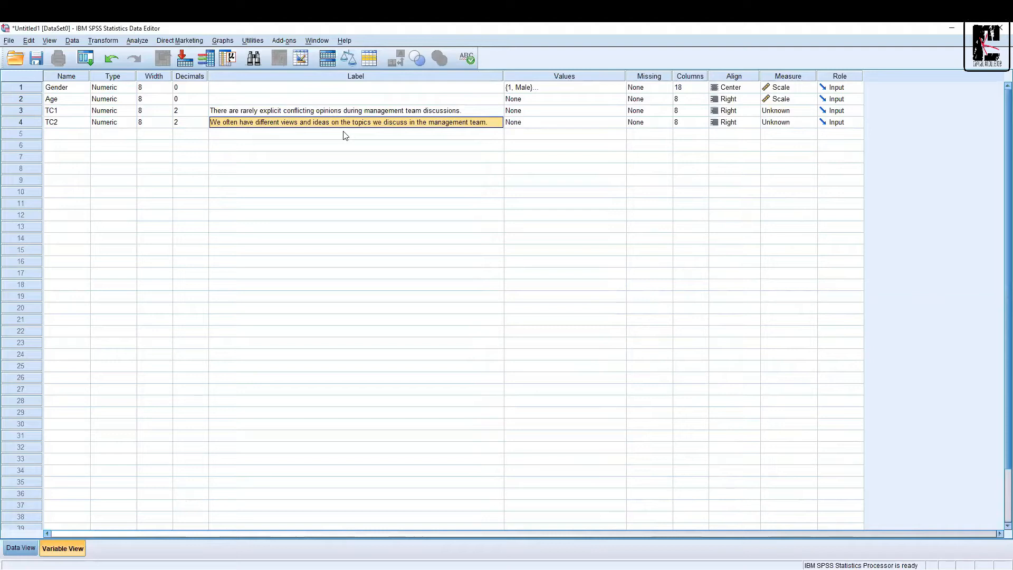
Define the value labels 1 = SD and 2 = D for the TC1 variable.
{"action": "left_click", "coordinate": [526, 109]}
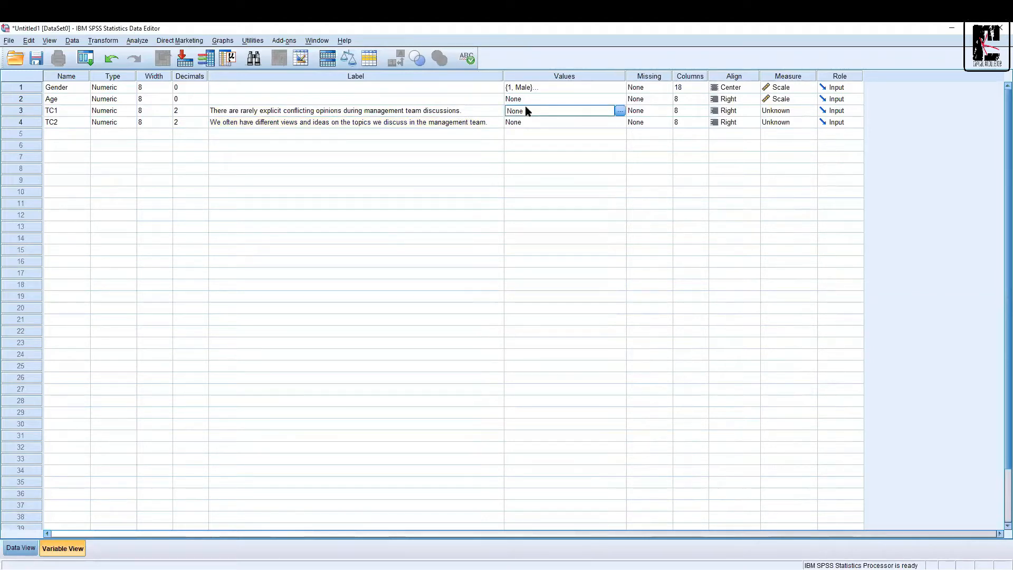
{"action": "left_click", "coordinate": [620, 111]}
{"action": "type", "text": "1"}
{"action": "type", "text": "SD"}
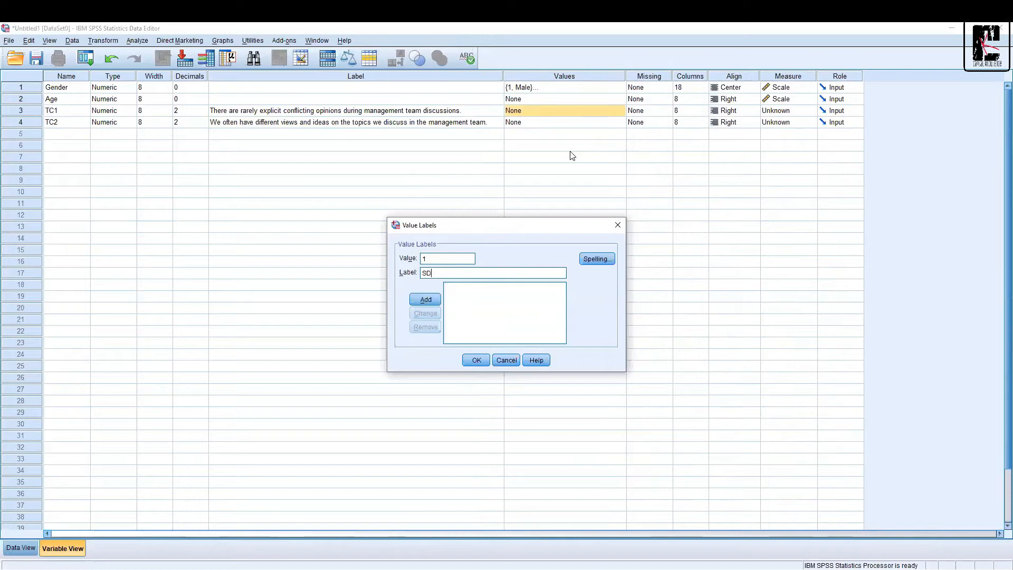
{"action": "left_click", "coordinate": [425, 299]}
{"action": "type", "text": "2"}
{"action": "key", "text": "Tab"}
{"action": "type", "text": "A"}
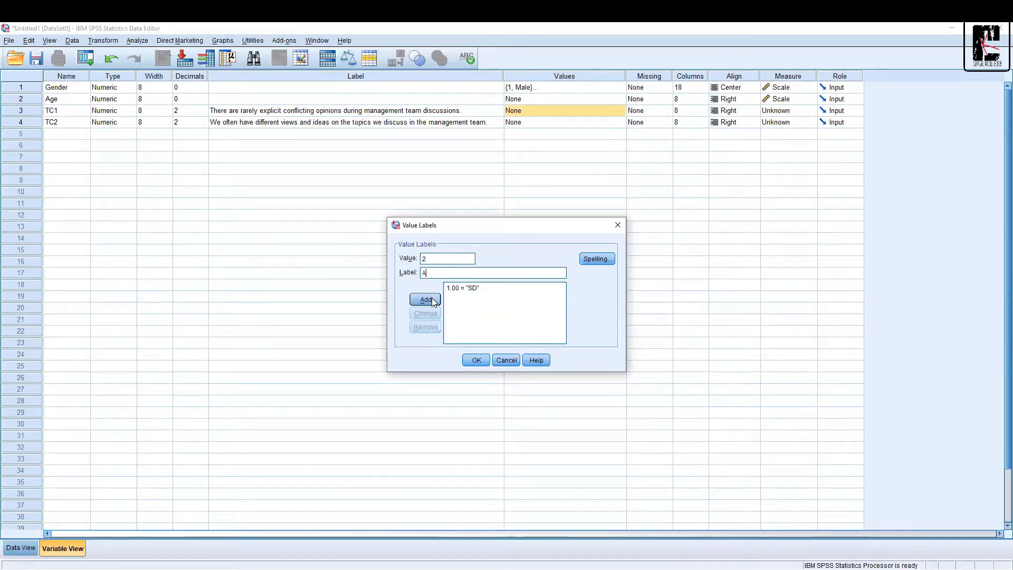
{"action": "key", "text": "BackSpace"}
{"action": "type", "text": "D"}
{"action": "left_click", "coordinate": [431, 300]}
Add the value labels 3 = N, 4 = A and 5 = SA for TC1 and apply the set.
{"action": "type", "text": "3"}
{"action": "key", "text": "Tab"}
{"action": "type", "text": "N"}
{"action": "left_click", "coordinate": [427, 300]}
{"action": "type", "text": "4"}
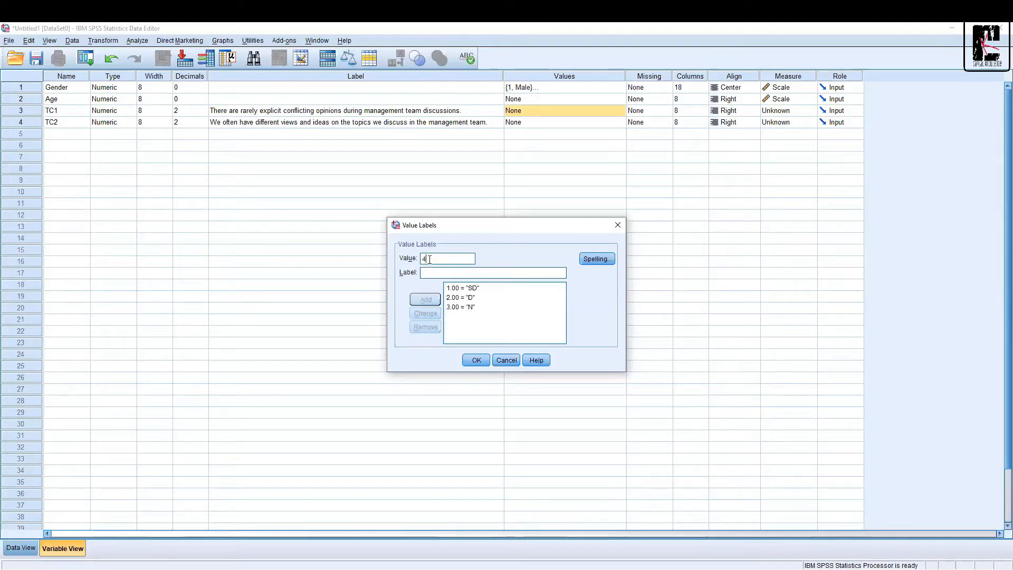
{"action": "type", "text": "A"}
{"action": "left_click", "coordinate": [421, 296]}
{"action": "type", "text": "5"}
{"action": "key", "text": "Tab"}
{"action": "type", "text": "SA"}
{"action": "left_click", "coordinate": [426, 299]}
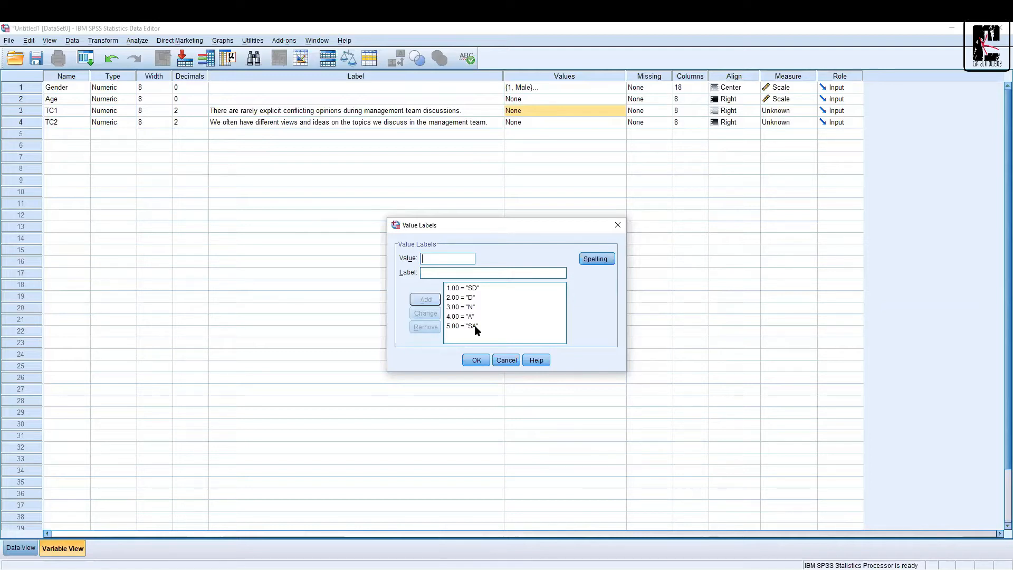
{"action": "left_click", "coordinate": [476, 359]}
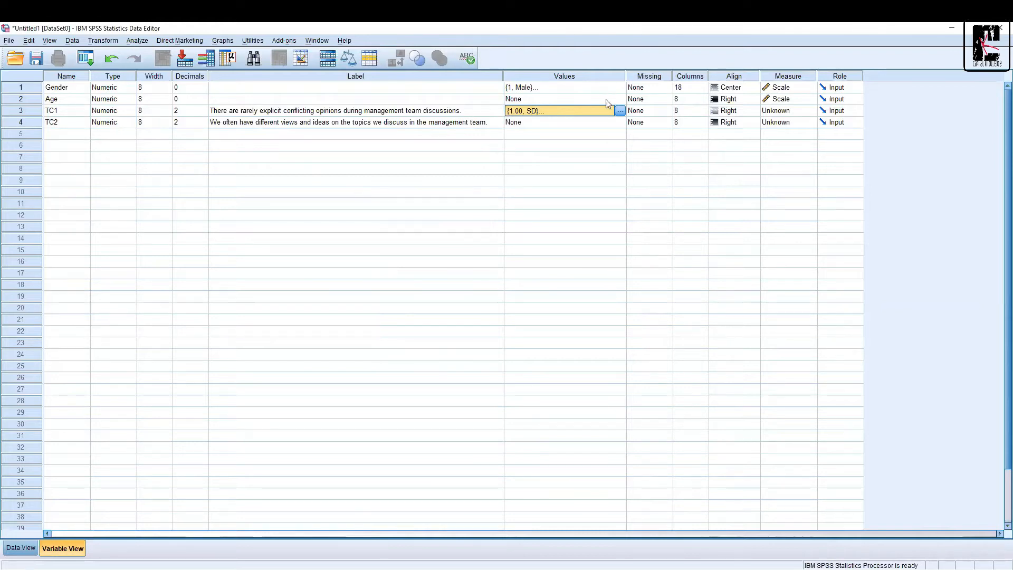
Copy the value labels of TC1 to TC2 and add two variables named TC3 and TC4 in the rows below.
{"action": "left_click", "coordinate": [594, 124]}
{"action": "key", "text": "ctrl+v"}
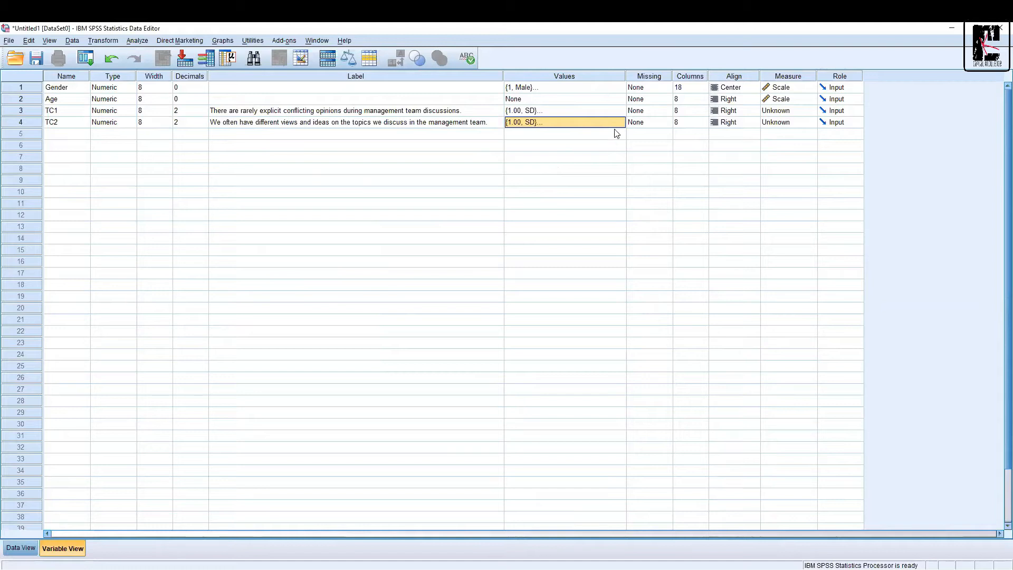
{"action": "left_click", "coordinate": [64, 135]}
{"action": "type", "text": "TC3"}
{"action": "key", "text": "Return"}
{"action": "type", "text": "TC4"}
{"action": "key", "text": "Return"}
Apply the same SD-to-SA value labels to the TC3 and TC4 variables.
{"action": "key", "text": "Up"}
{"action": "key", "text": "Up"}
{"action": "key", "text": "Up"}
{"action": "key", "text": "Right"}
{"action": "key", "text": "Right"}
{"action": "key", "text": "Right"}
{"action": "key", "text": "Right"}
{"action": "key", "text": "Right"}
{"action": "key", "text": "Right"}
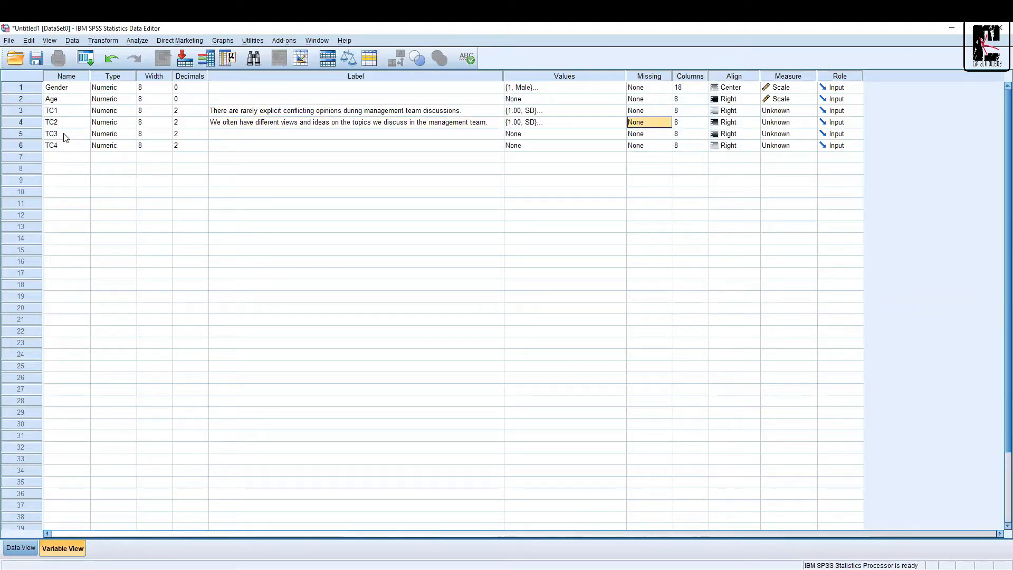
{"action": "key", "text": "Left"}
{"action": "key", "text": "Down"}
{"action": "key", "text": "shift+Down"}
{"action": "key", "text": "ctrl+v"}
{"action": "key", "text": "Up"}
{"action": "key", "text": "Up"}
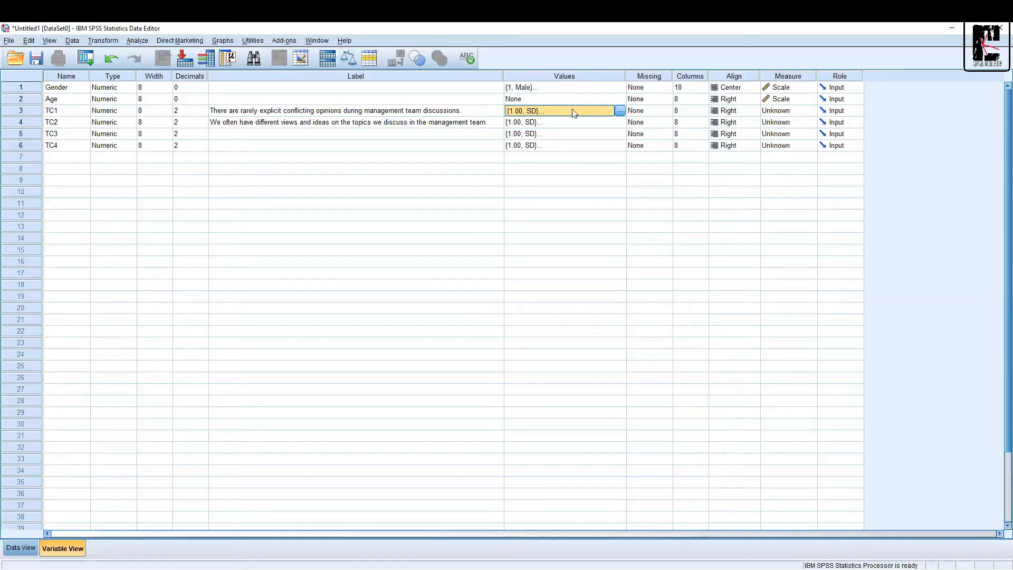
Set the measure of the variables TC1, TC2, TC3 and TC4 to Scale.
{"action": "left_click", "coordinate": [810, 113]}
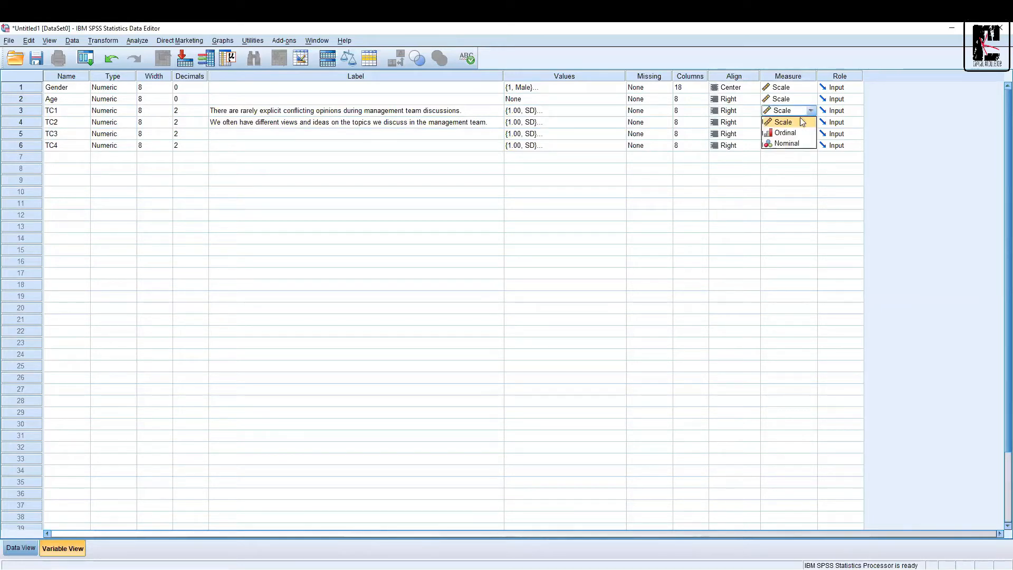
{"action": "left_click", "coordinate": [803, 120]}
{"action": "left_click", "coordinate": [812, 124]}
{"action": "left_click", "coordinate": [799, 129]}
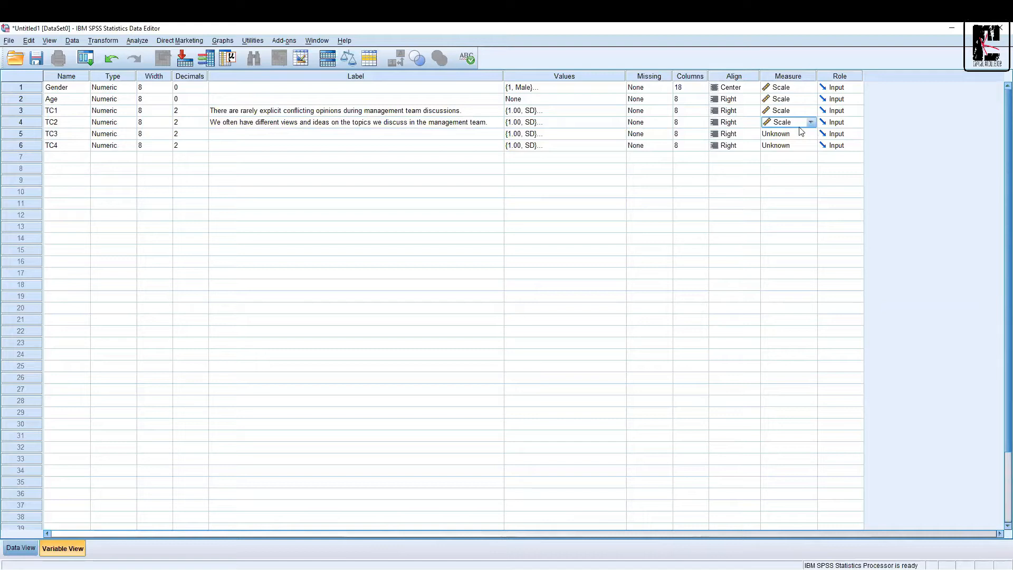
{"action": "left_click", "coordinate": [811, 132]}
{"action": "left_click", "coordinate": [794, 147]}
{"action": "left_click", "coordinate": [812, 146]}
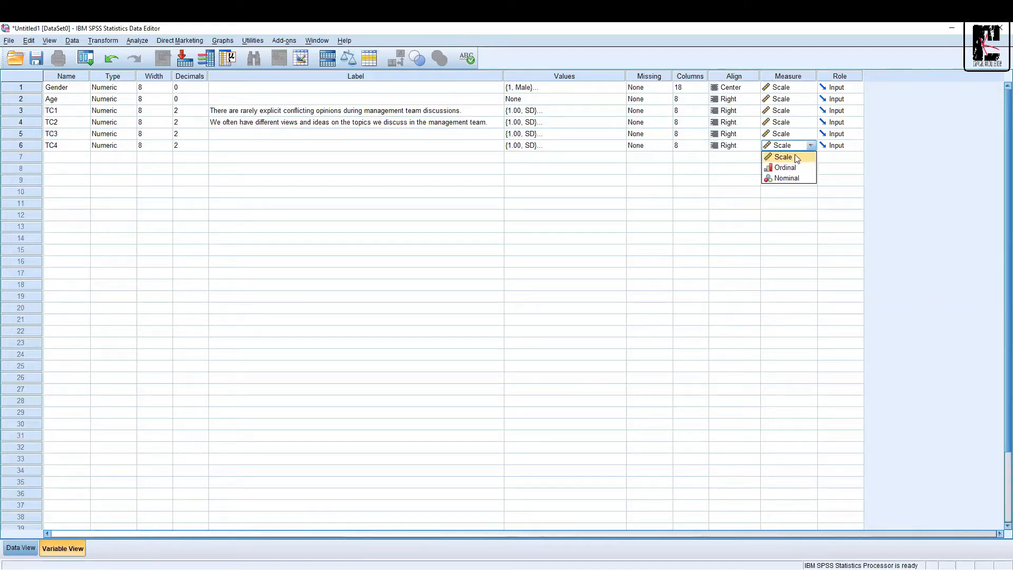
{"action": "left_click", "coordinate": [796, 158]}
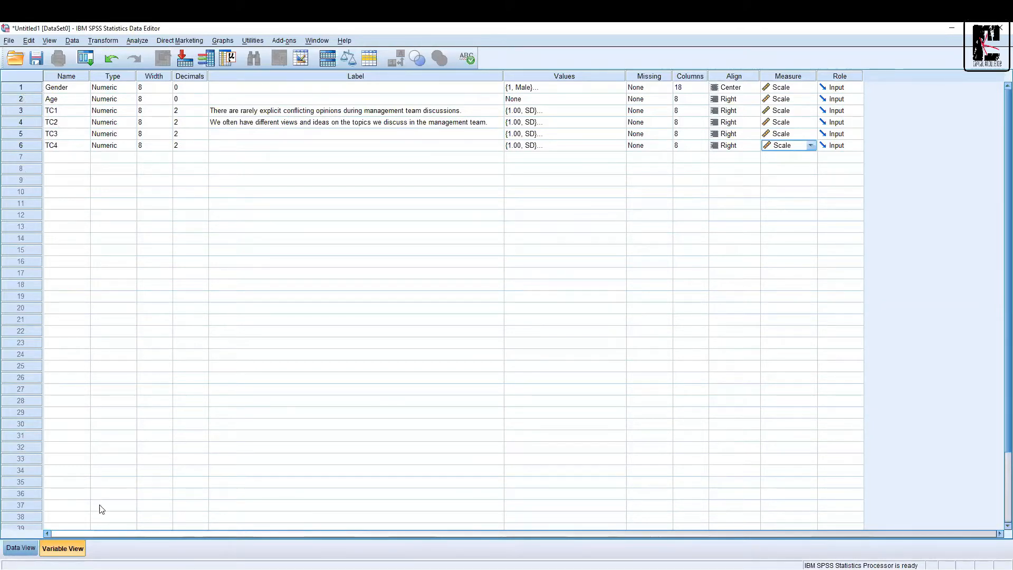
Switch to Data View and go through the Gender, Age and TC1 to TC4 columns.
{"action": "left_click", "coordinate": [21, 547]}
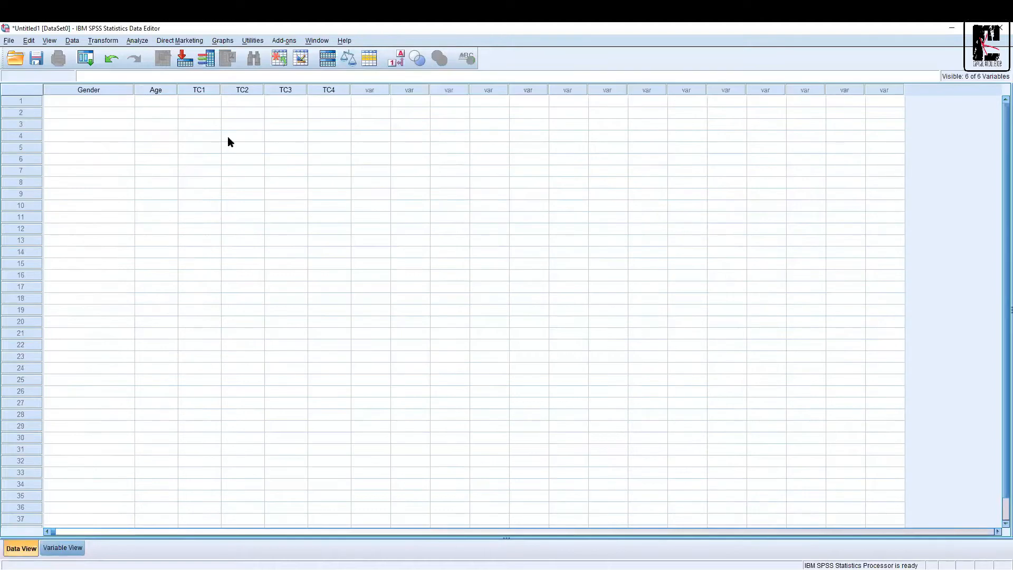
{"action": "left_click", "coordinate": [95, 90]}
{"action": "left_click", "coordinate": [164, 91]}
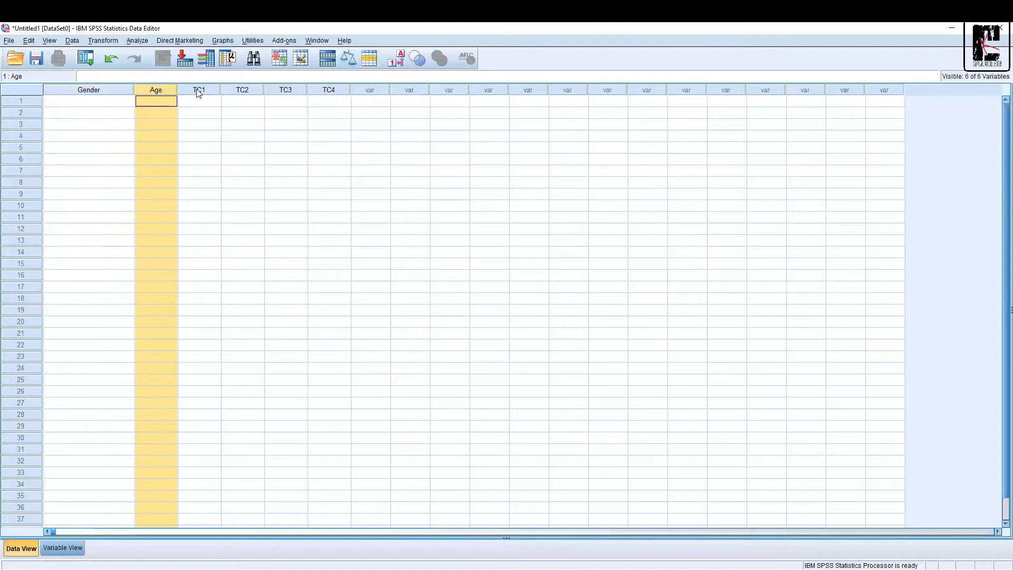
{"action": "left_click", "coordinate": [198, 90]}
{"action": "left_click", "coordinate": [258, 91]}
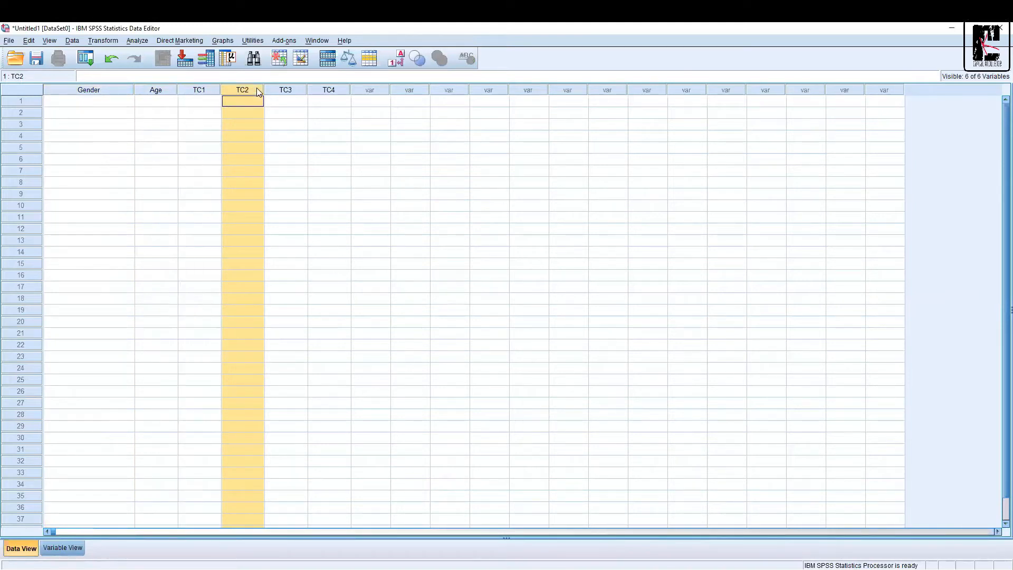
{"action": "left_click", "coordinate": [295, 92]}
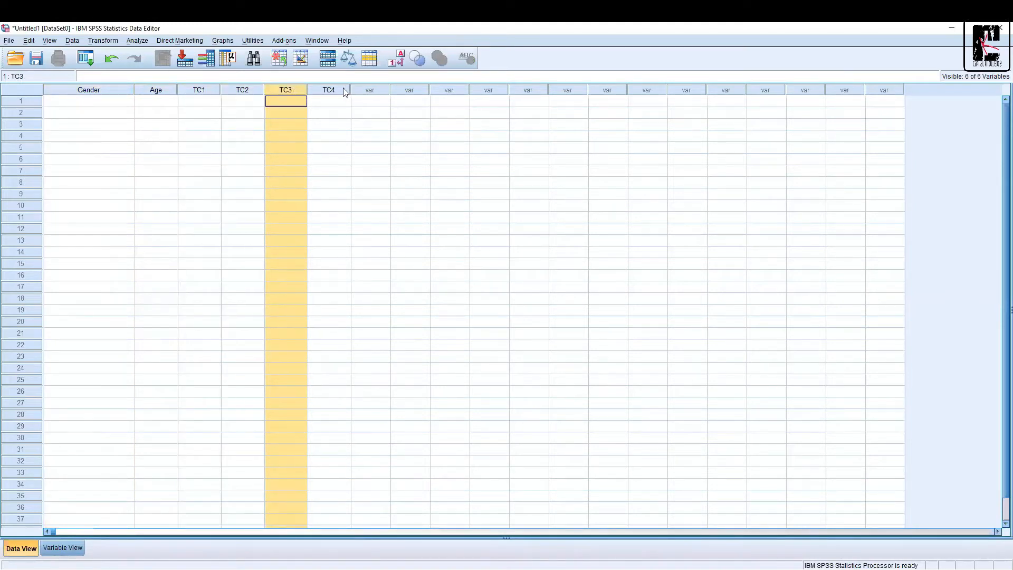
{"action": "left_click", "coordinate": [339, 90]}
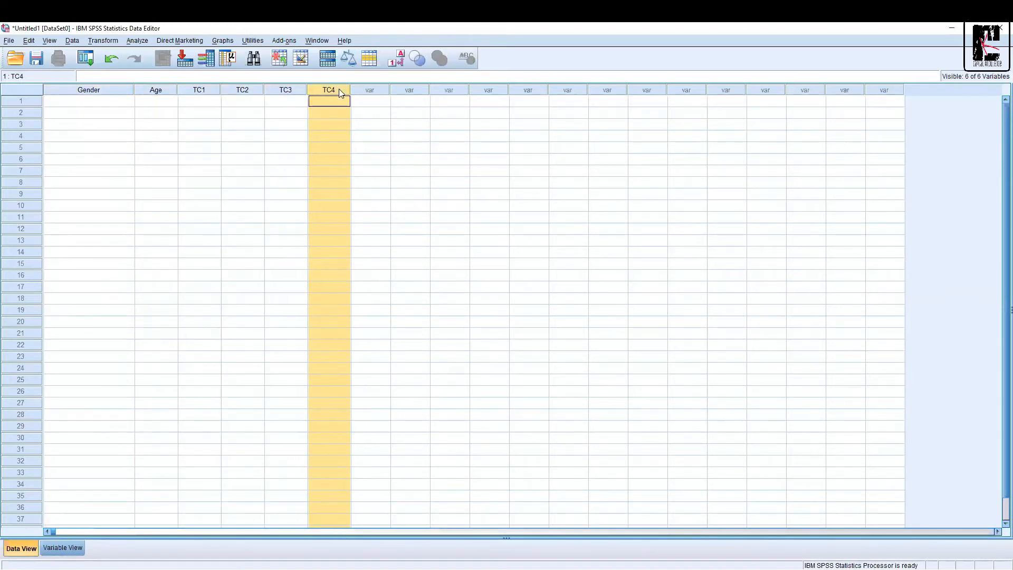
Enter Gender 1 and Age 26 for the respondent in row 1.
{"action": "left_click", "coordinate": [53, 103]}
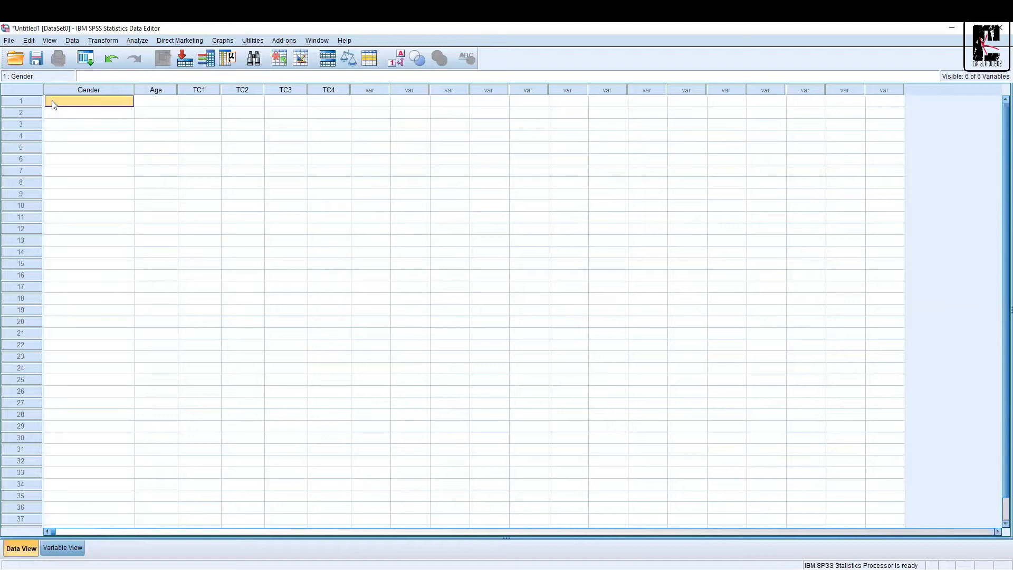
{"action": "type", "text": "1"}
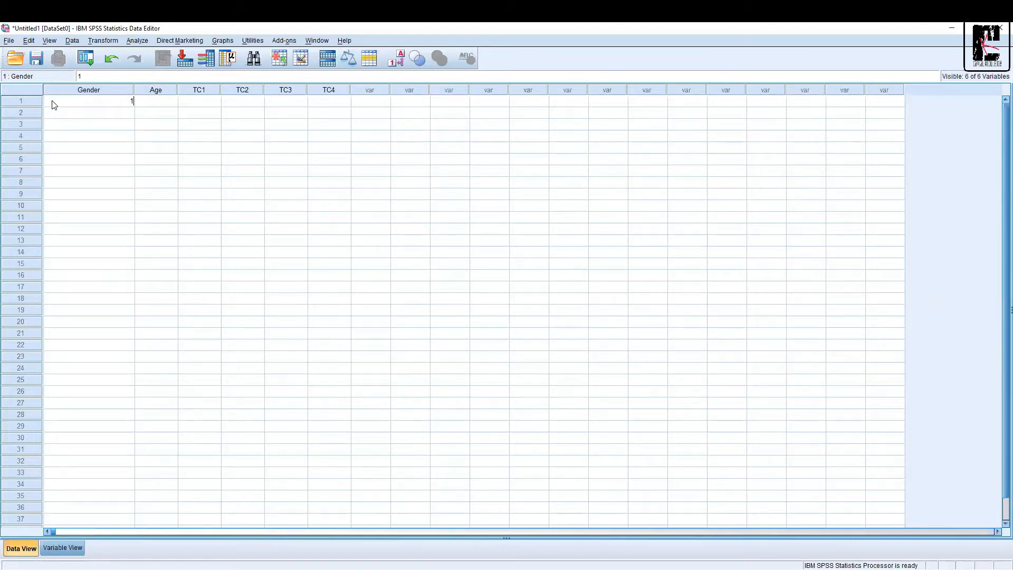
{"action": "key", "text": "Tab"}
{"action": "type", "text": "2"}
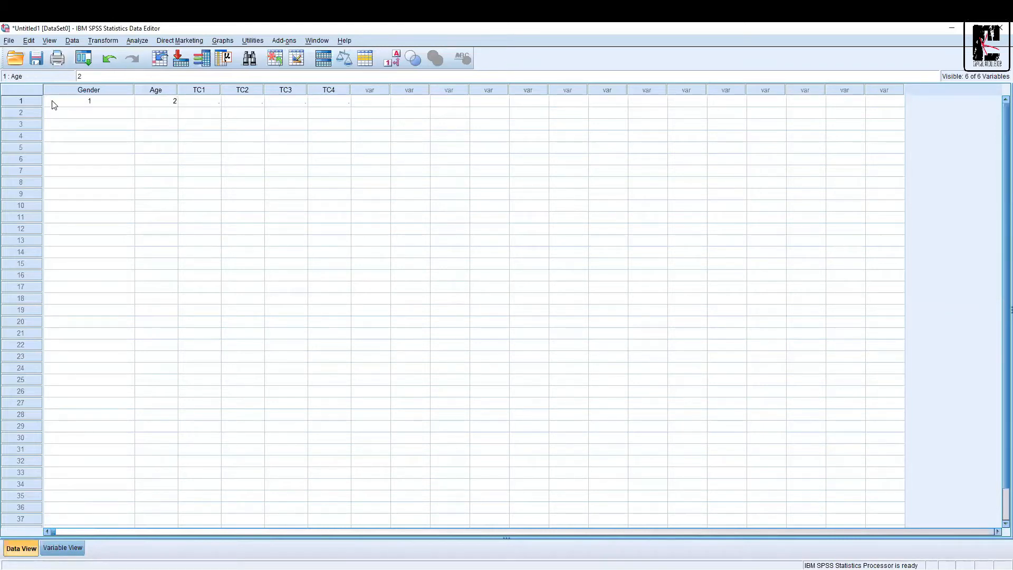
{"action": "type", "text": "6"}
{"action": "key", "text": "Tab"}
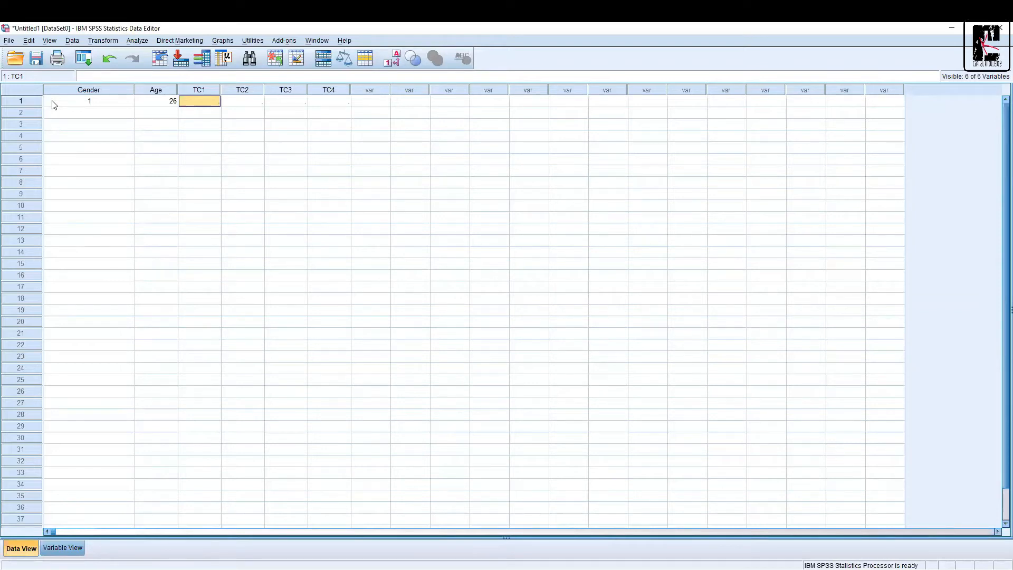
Complete row 1 with the answers TC1 4, TC2 5, TC3 4 and TC4 5.
{"action": "type", "text": "4"}
{"action": "key", "text": "Tab"}
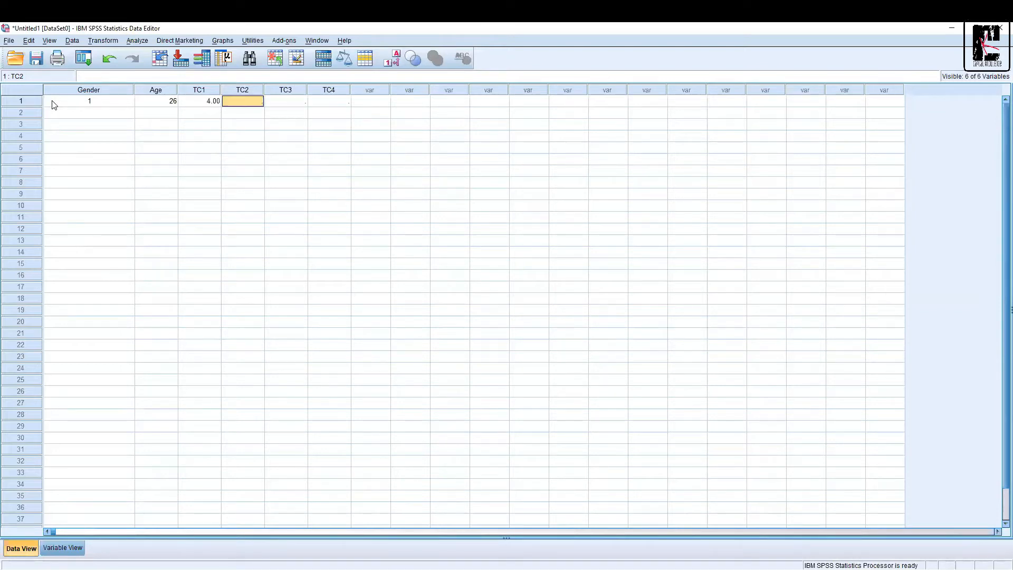
{"action": "type", "text": "5"}
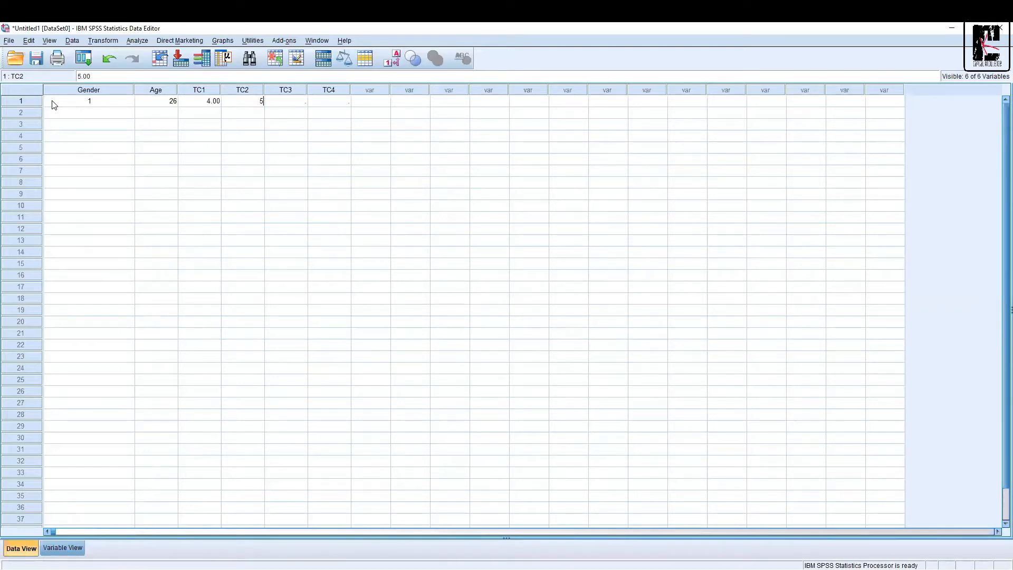
{"action": "key", "text": "Tab"}
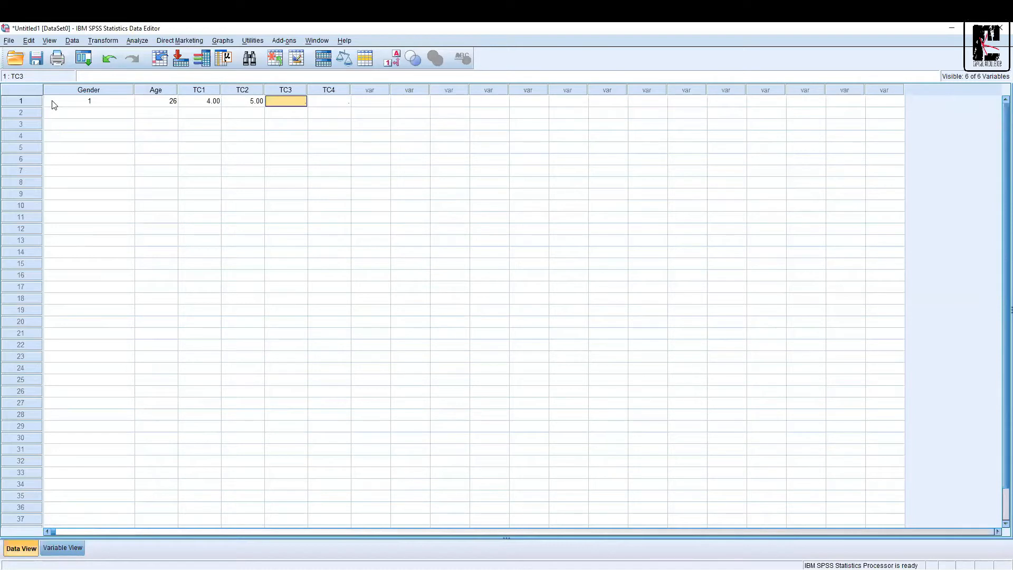
{"action": "type", "text": "4"}
{"action": "key", "text": "Tab"}
{"action": "type", "text": "5"}
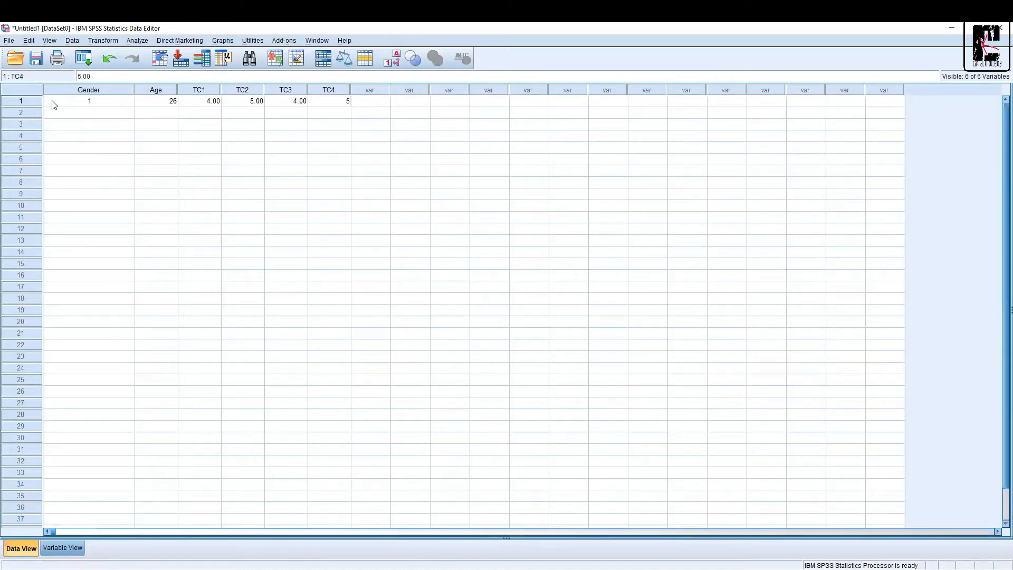
{"action": "key", "text": "Tab"}
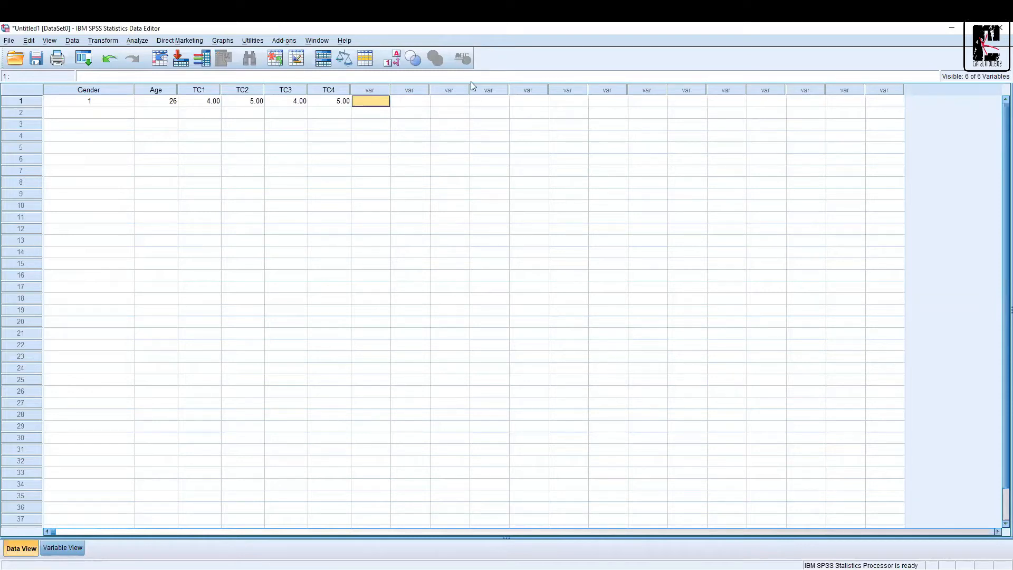
Enter Gender 2 and Age 23 for the respondent in row 2.
{"action": "left_click", "coordinate": [112, 115]}
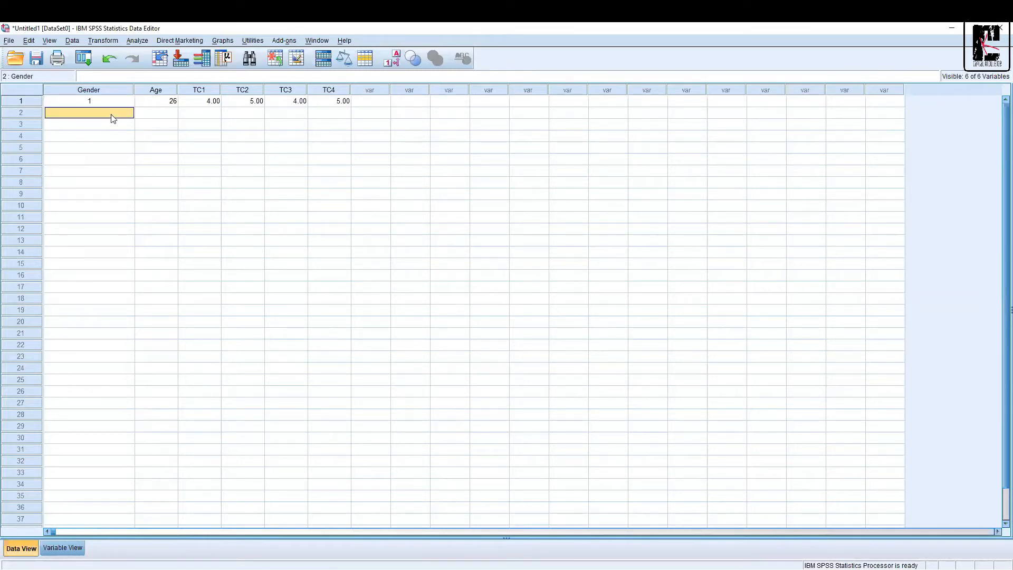
{"action": "type", "text": "2"}
{"action": "key", "text": "Tab"}
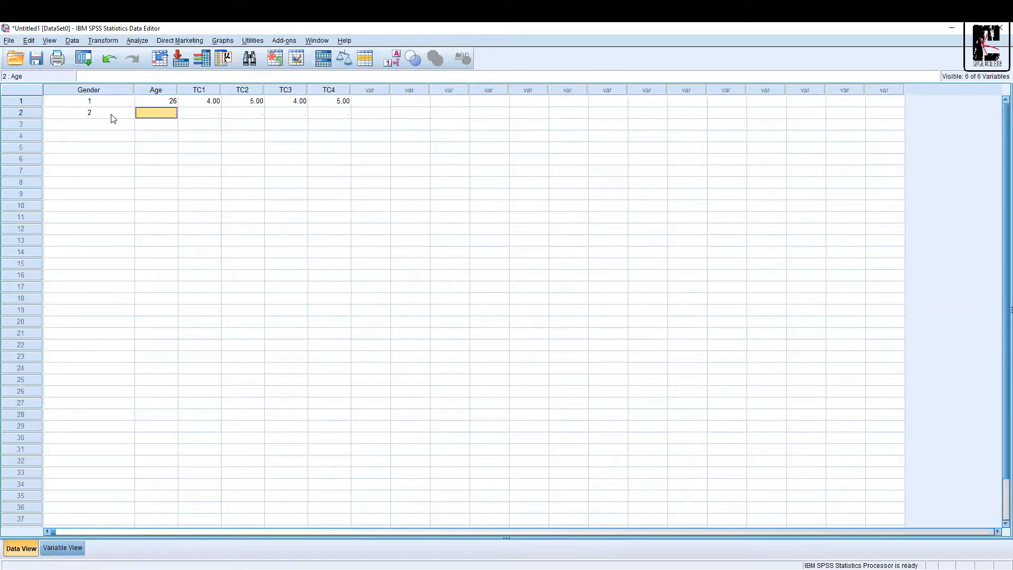
{"action": "type", "text": "23"}
{"action": "key", "text": "Tab"}
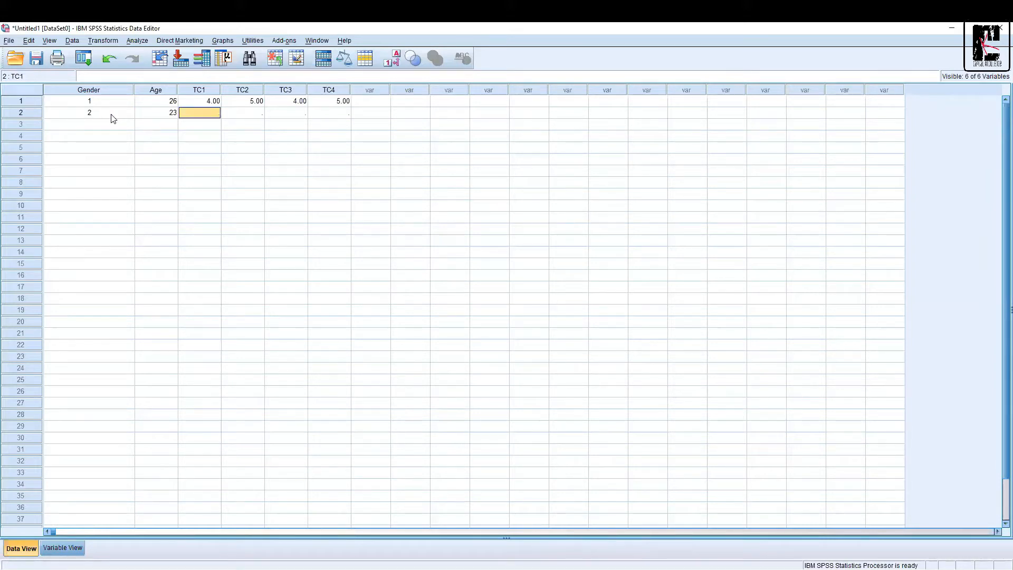
Complete row 2 with the answers TC1 2, TC2 1, TC3 2 and TC4 1.
{"action": "type", "text": "2"}
{"action": "key", "text": "Tab"}
{"action": "type", "text": "1"}
{"action": "key", "text": "Tab"}
{"action": "type", "text": "2"}
{"action": "key", "text": "Tab"}
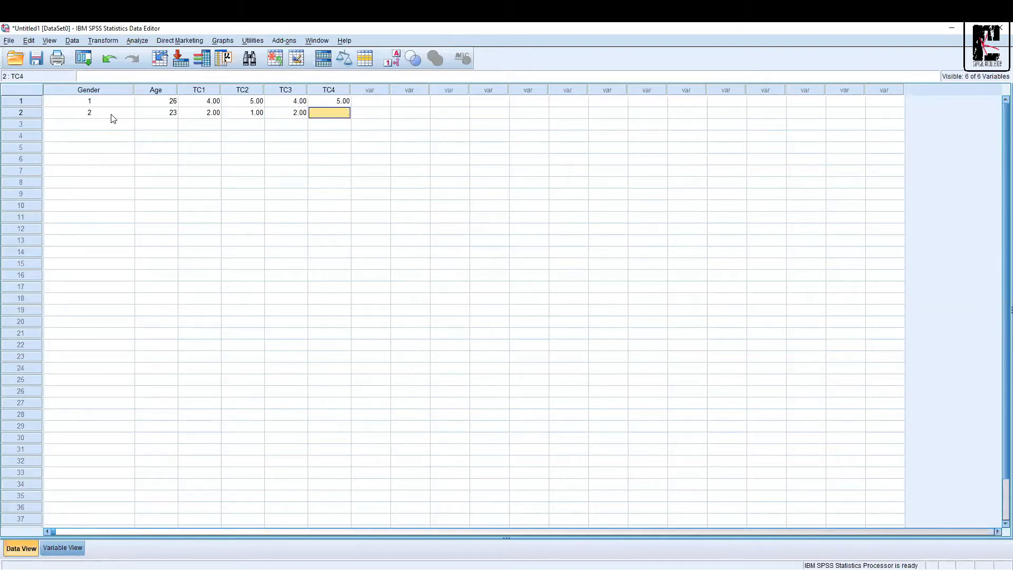
{"action": "type", "text": "1"}
{"action": "key", "text": "Return"}
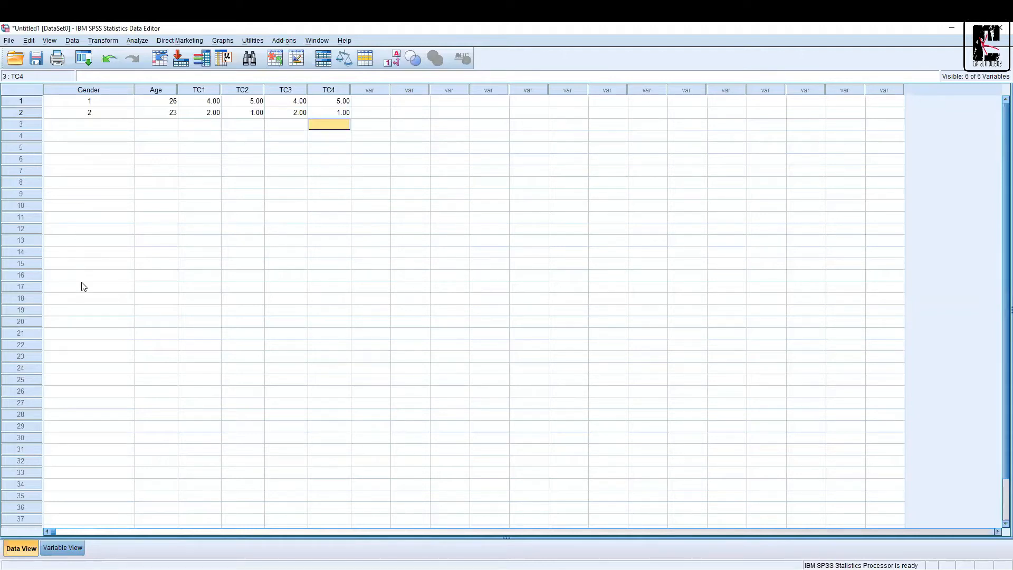
Enter Gender 1 and Age 26 for the respondent in row 3.
{"action": "key", "text": "Down"}
{"action": "key", "text": "Down"}
{"action": "key", "text": "Up"}
{"action": "key", "text": "Up"}
{"action": "key", "text": "Left"}
{"action": "key", "text": "Left"}
{"action": "key", "text": "Left"}
{"action": "key", "text": "Left"}
{"action": "key", "text": "Left"}
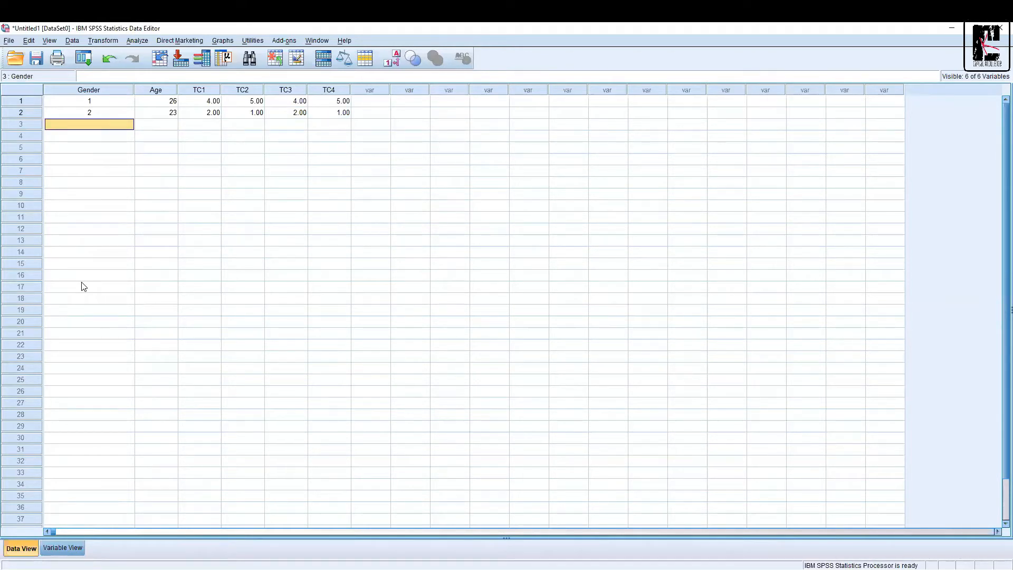
{"action": "type", "text": "1"}
{"action": "key", "text": "Tab"}
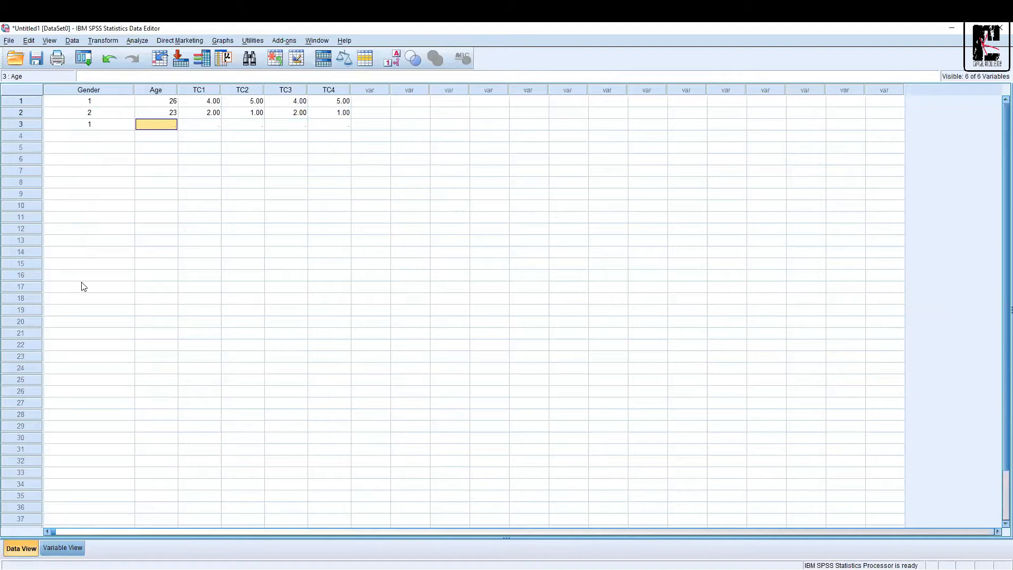
{"action": "type", "text": "26"}
{"action": "key", "text": "Tab"}
Complete row 3 with the answers TC1 2, TC2 3, TC3 4 and TC4 3.
{"action": "type", "text": "2"}
{"action": "key", "text": "Tab"}
{"action": "type", "text": "3"}
{"action": "key", "text": "Tab"}
{"action": "type", "text": "4"}
{"action": "key", "text": "Tab"}
{"action": "type", "text": "3"}
{"action": "key", "text": "Tab"}
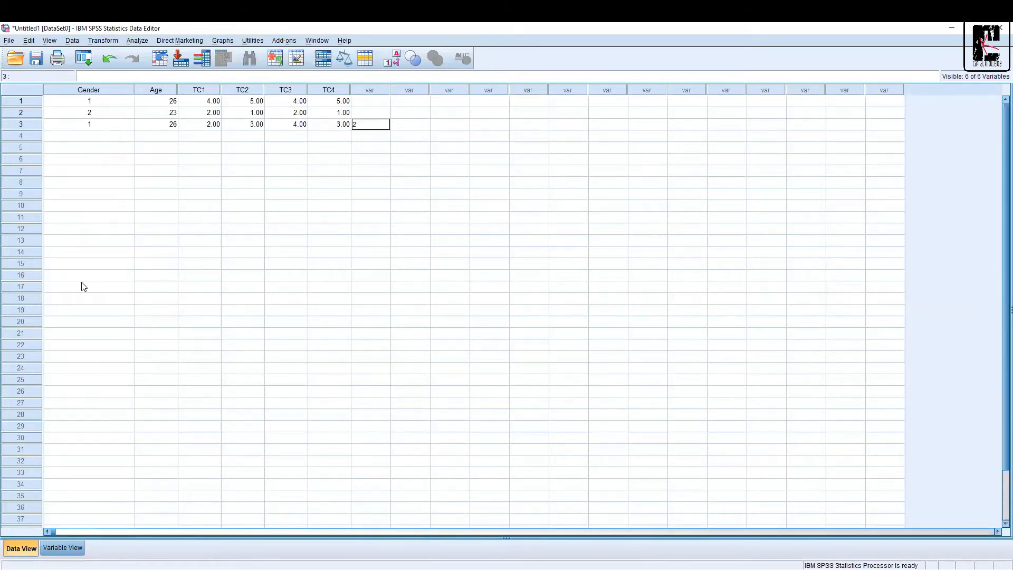
Delete the stray value in row 3 and the extra variable column after TC4.
{"action": "key", "text": "Left"}
{"action": "key", "text": "Right"}
{"action": "key", "text": "Delete"}
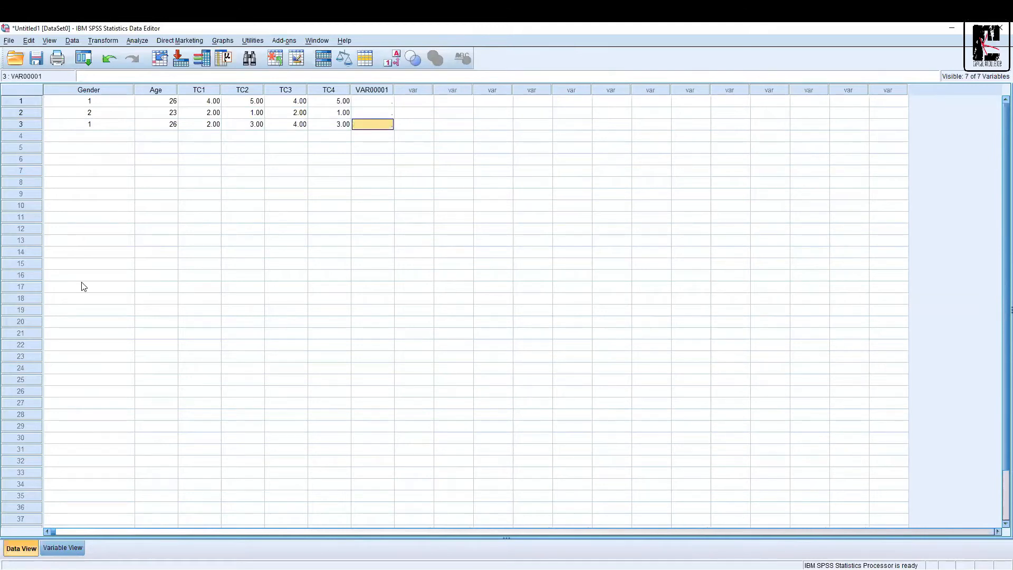
{"action": "left_click", "coordinate": [372, 91]}
{"action": "key", "text": "Delete"}
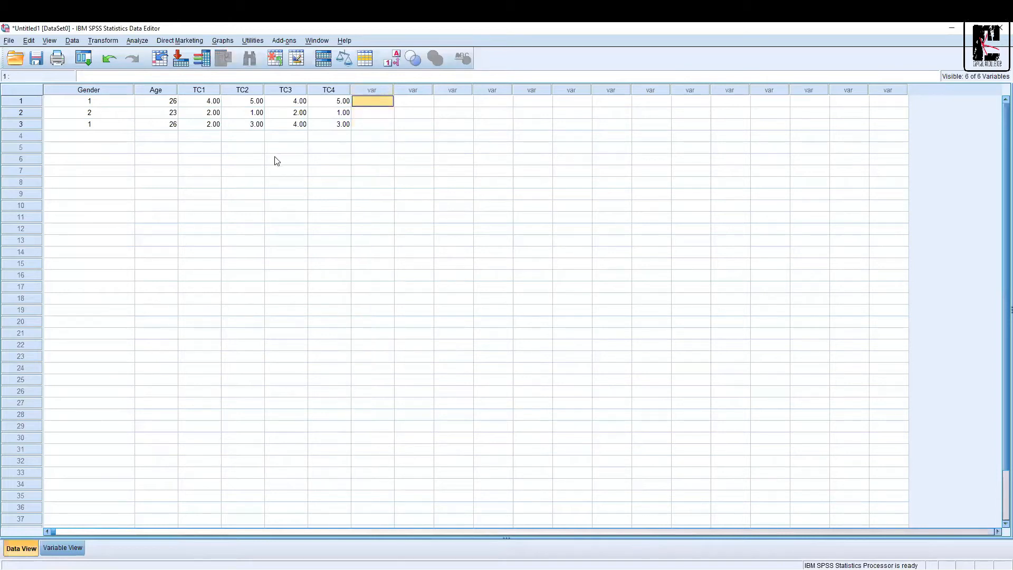
Enter Gender 1 and Age 34 for the respondent in row 4.
{"action": "left_click", "coordinate": [82, 139]}
{"action": "type", "text": "1"}
{"action": "key", "text": "Tab"}
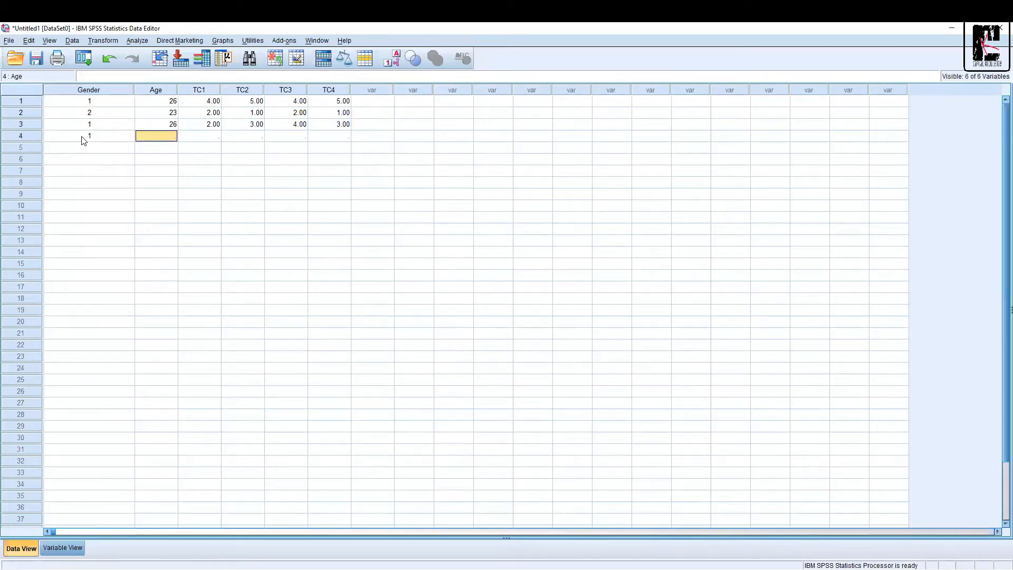
{"action": "type", "text": "34"}
{"action": "key", "text": "Tab"}
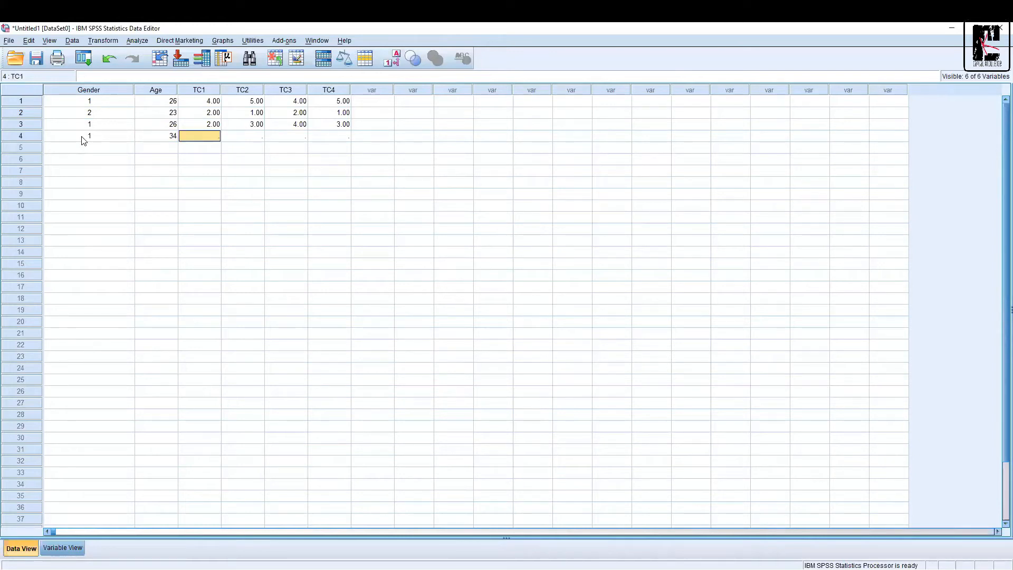
Complete row 4 with the answers TC1 3, TC2 2, TC3 3 and TC4 4.
{"action": "type", "text": "3"}
{"action": "key", "text": "Tab"}
{"action": "type", "text": "2"}
{"action": "key", "text": "Tab"}
{"action": "type", "text": "3"}
{"action": "key", "text": "Tab"}
{"action": "type", "text": "4"}
{"action": "key", "text": "Return"}
Enter Gender 2 and Age 40 for the respondent in row 5.
{"action": "key", "text": "Left"}
{"action": "key", "text": "Left"}
{"action": "key", "text": "Left"}
{"action": "key", "text": "Left"}
{"action": "key", "text": "Left"}
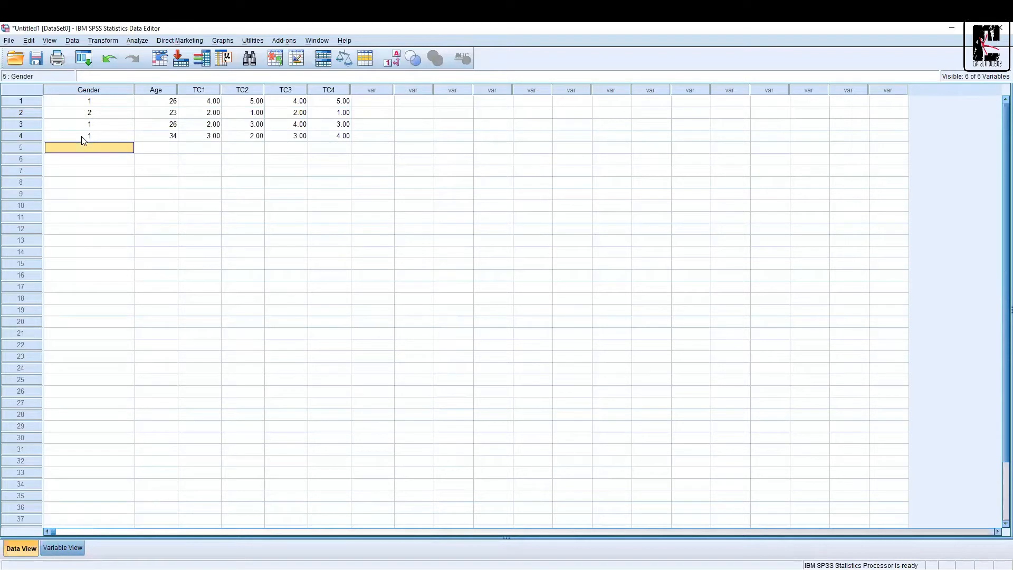
{"action": "type", "text": "2"}
{"action": "key", "text": "Tab"}
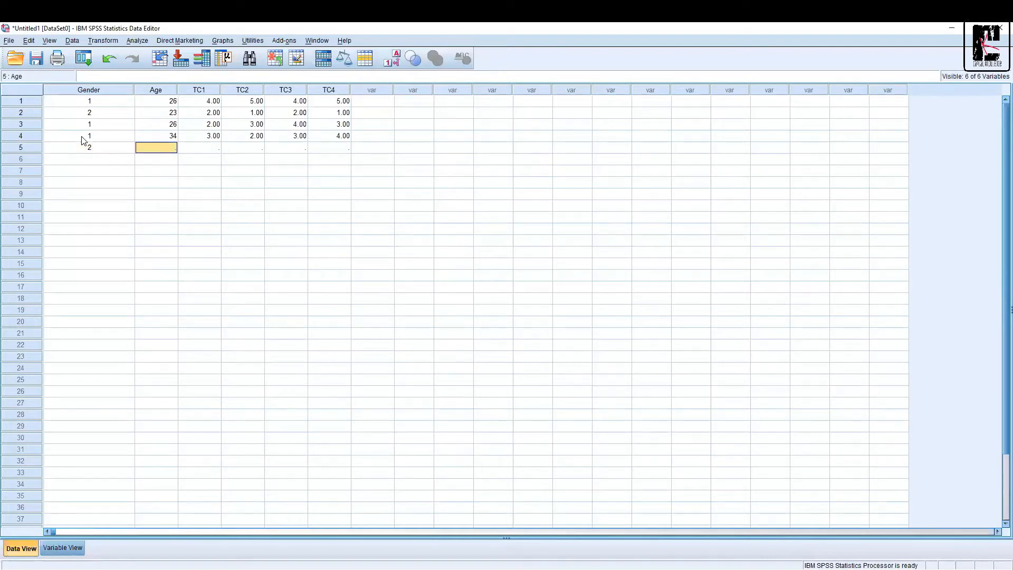
{"action": "type", "text": "40"}
{"action": "key", "text": "Tab"}
Complete row 5 with the answers TC1 2, TC2 3, TC3 4 and TC4 5.
{"action": "type", "text": "2"}
{"action": "key", "text": "Tab"}
{"action": "type", "text": "3"}
{"action": "key", "text": "Tab"}
{"action": "type", "text": "4"}
{"action": "key", "text": "Tab"}
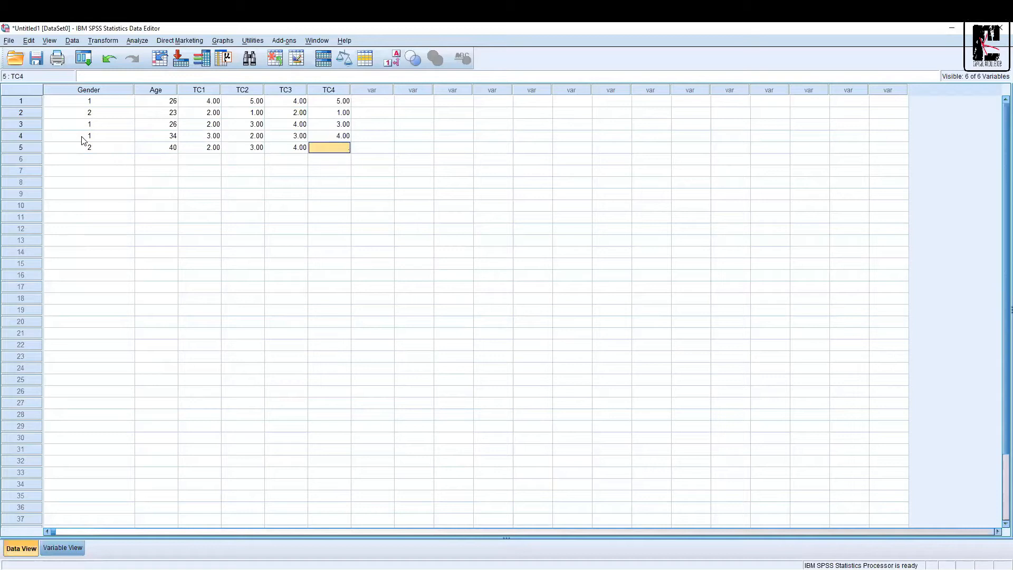
{"action": "type", "text": "5"}
{"action": "key", "text": "Return"}
Copy the values of rows 1 to 5 across all columns from Gender to TC4.
{"action": "key", "text": "Left"}
{"action": "key", "text": "Left"}
{"action": "key", "text": "Left"}
{"action": "key", "text": "Left"}
{"action": "key", "text": "Left"}
{"action": "key", "text": "Up"}
{"action": "key", "text": "Up"}
{"action": "key", "text": "Up"}
{"action": "key", "text": "Up"}
{"action": "key", "text": "Up"}
{"action": "key", "text": "shift+Down"}
{"action": "key", "text": "shift+Down"}
{"action": "key", "text": "shift+Down"}
{"action": "key", "text": "shift+Down"}
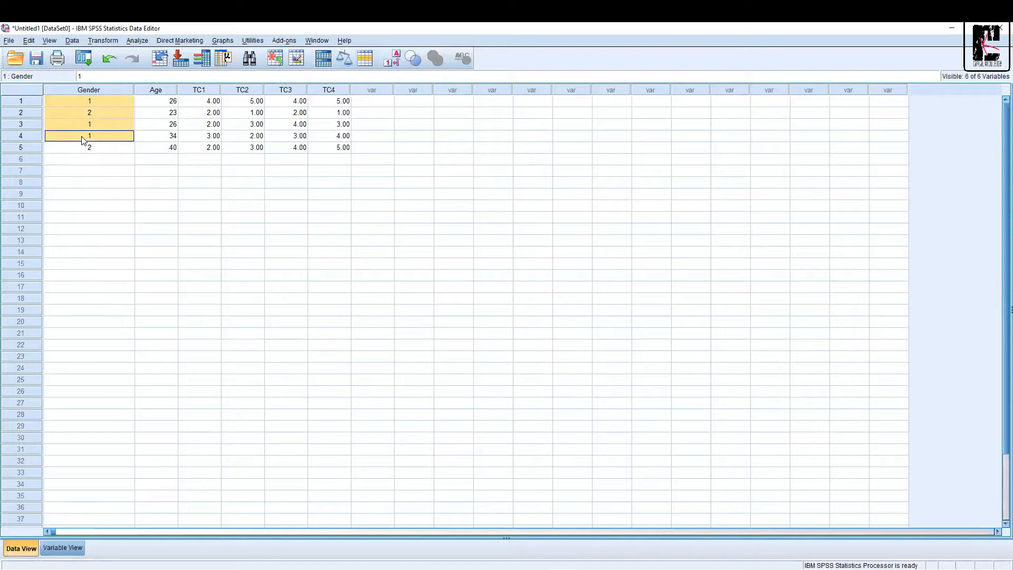
{"action": "key", "text": "shift+Right"}
{"action": "key", "text": "shift+Right"}
{"action": "key", "text": "shift+Right"}
{"action": "key", "text": "shift+Right"}
{"action": "key", "text": "shift+Right"}
{"action": "key", "text": "ctrl+c"}
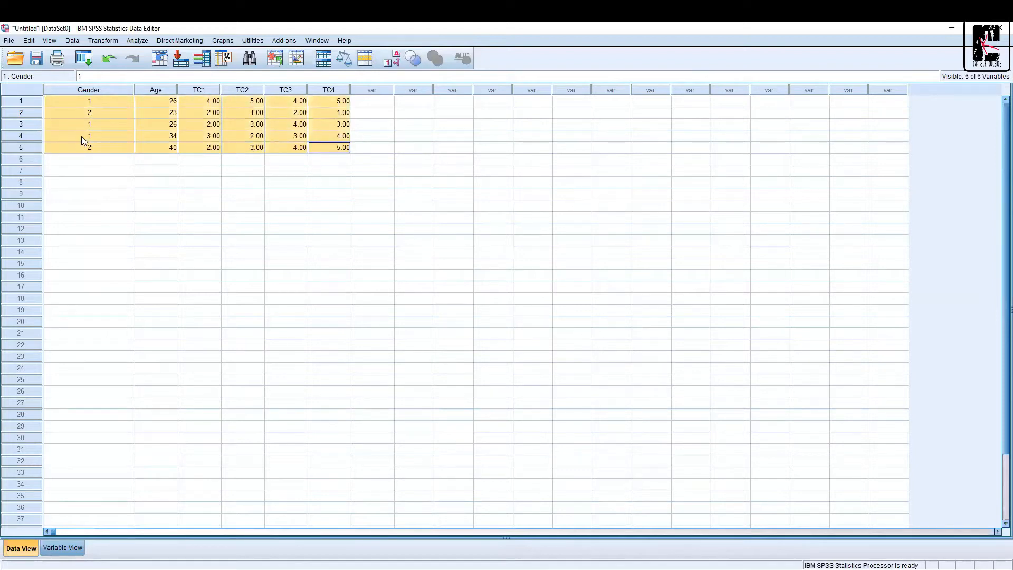
Paste the five copied cases below the existing data, starting at the Gender cell of row 6.
{"action": "key", "text": "Left"}
{"action": "key", "text": "Down"}
{"action": "key", "text": "Left"}
{"action": "key", "text": "Left"}
{"action": "key", "text": "Left"}
{"action": "key", "text": "ctrl+v"}
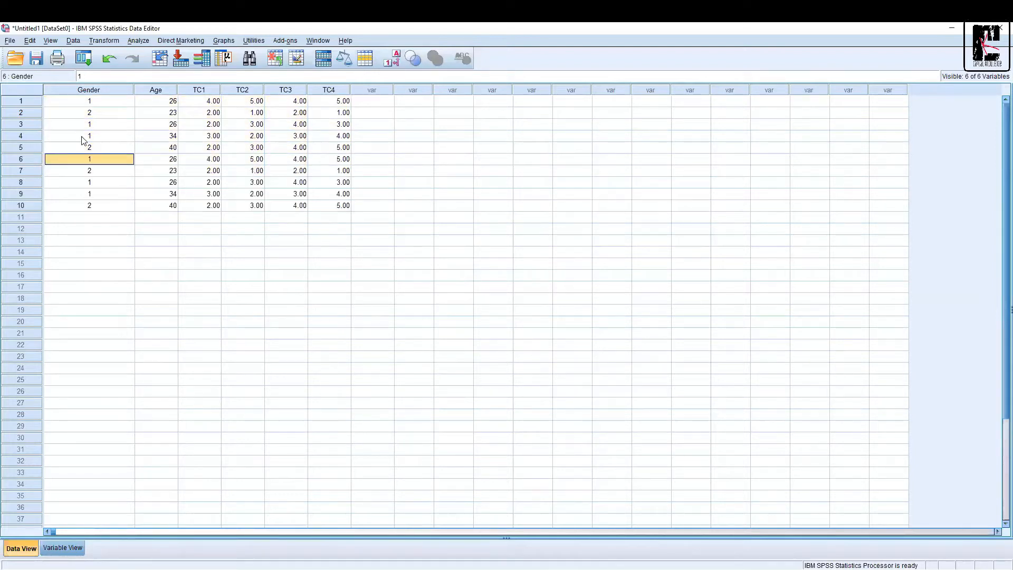
Copy the values of rows 1 to 10 across all columns from Gender to TC4.
{"action": "key", "text": "Up"}
{"action": "key", "text": "Up"}
{"action": "key", "text": "Up"}
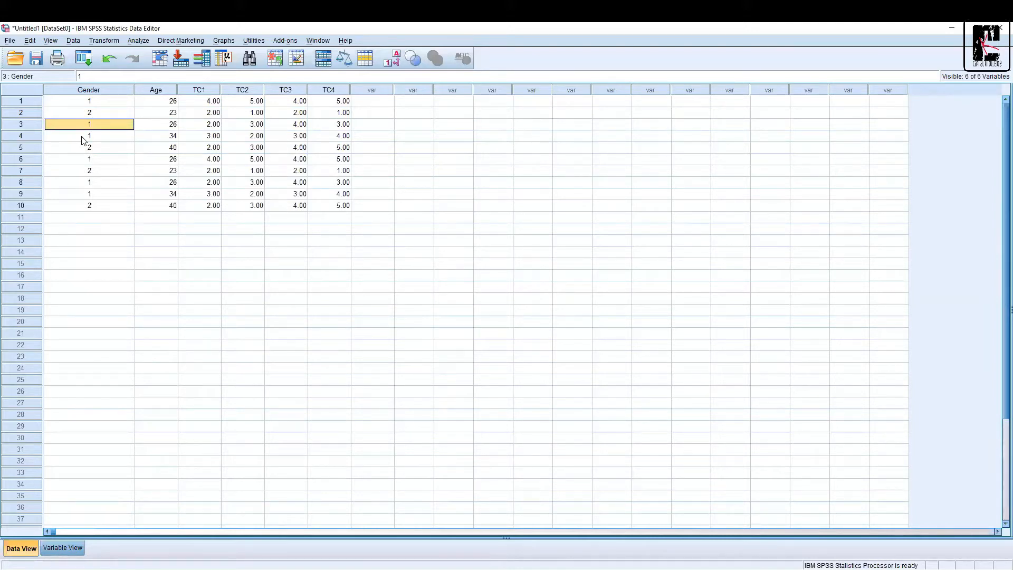
{"action": "key", "text": "Up"}
{"action": "key", "text": "Up"}
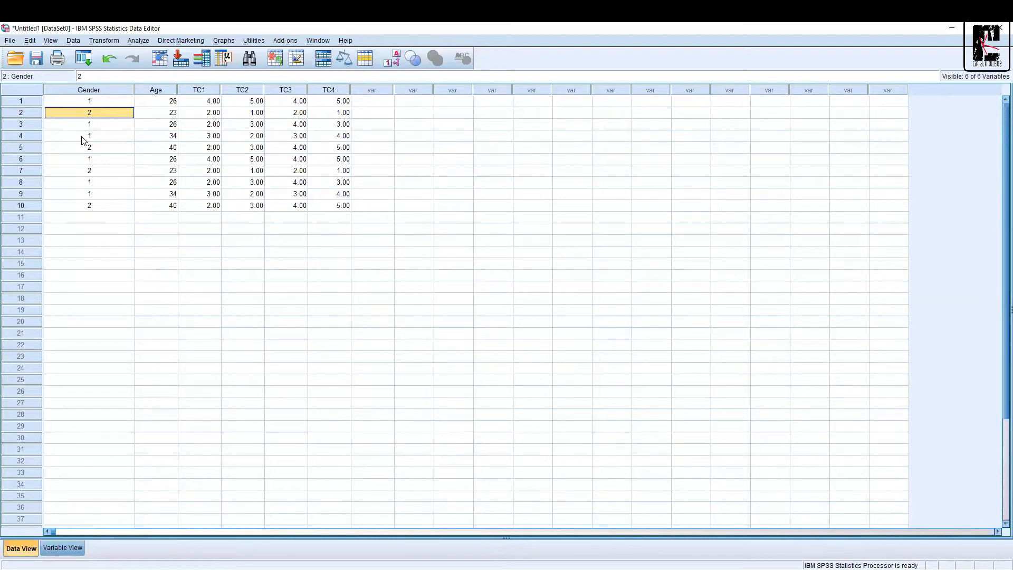
{"action": "key", "text": "shift+Down"}
{"action": "key", "text": "shift+Down"}
{"action": "key", "text": "shift+Down"}
{"action": "key", "text": "shift+Down"}
{"action": "key", "text": "shift+Down"}
{"action": "key", "text": "shift+Down"}
{"action": "key", "text": "shift+Down"}
{"action": "key", "text": "shift+Down"}
{"action": "key", "text": "shift+Down"}
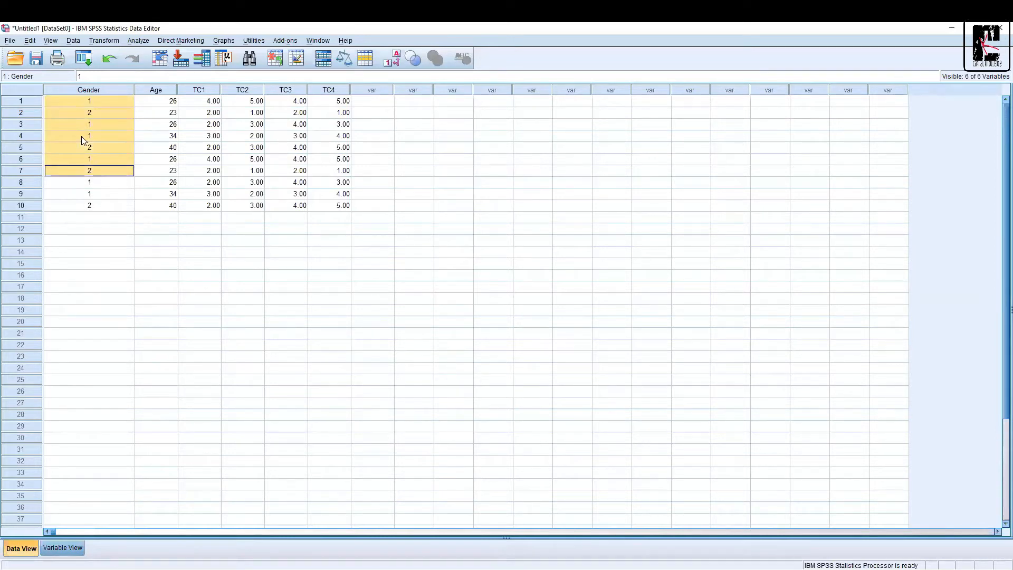
{"action": "key", "text": "shift+Right"}
{"action": "key", "text": "shift+Right"}
{"action": "key", "text": "shift+Right"}
{"action": "key", "text": "shift+Right"}
{"action": "key", "text": "shift+Right"}
{"action": "key", "text": "ctrl+c"}
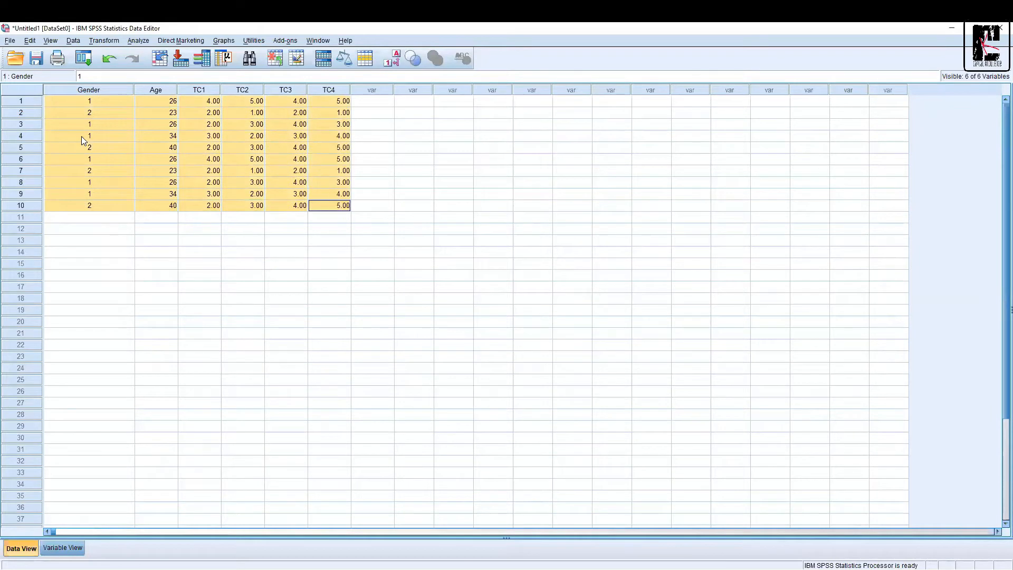
Paste the ten copied cases below the existing data, starting at the Gender cell of row 11.
{"action": "key", "text": "Left"}
{"action": "key", "text": "Down"}
{"action": "key", "text": "Down"}
{"action": "key", "text": "Left"}
{"action": "key", "text": "Left"}
{"action": "key", "text": "Left"}
{"action": "key", "text": "Left"}
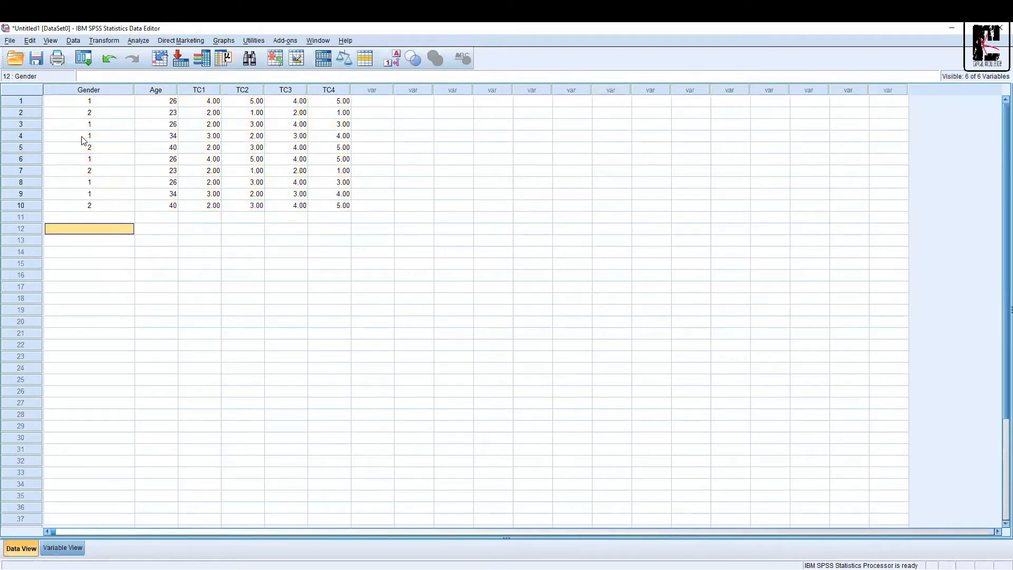
{"action": "key", "text": "Up"}
{"action": "key", "text": "ctrl+v"}
Paste the ten copied cases again below the existing data, starting at the Gender cell of row 21.
{"action": "key", "text": "Up"}
{"action": "key", "text": "Down"}
{"action": "key", "text": "Down"}
{"action": "key", "text": "Down"}
{"action": "key", "text": "Down"}
{"action": "key", "text": "Down"}
{"action": "key", "text": "Down"}
{"action": "key", "text": "Down"}
{"action": "key", "text": "Down"}
{"action": "key", "text": "Down"}
{"action": "key", "text": "Down"}
{"action": "key", "text": "Down"}
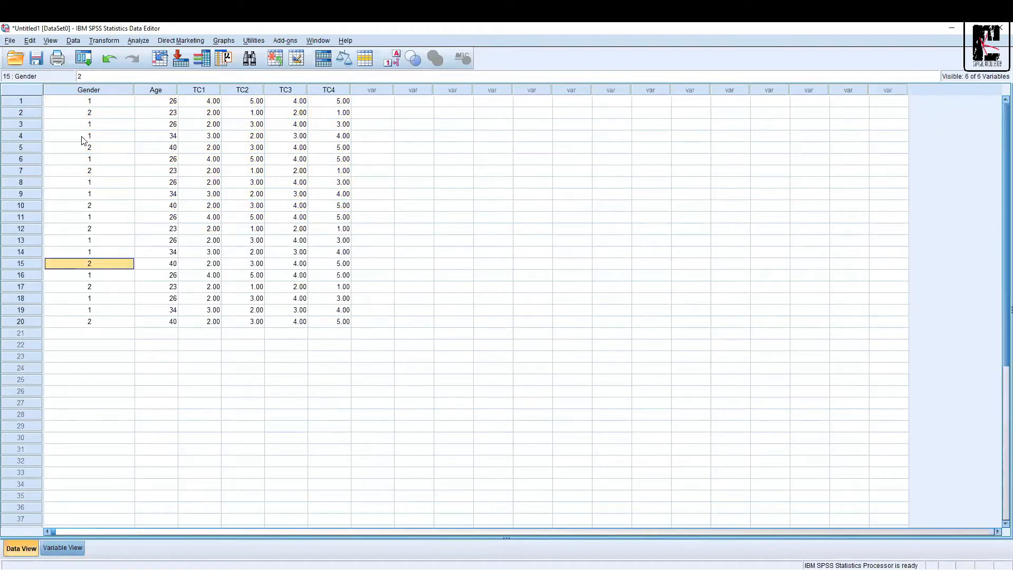
{"action": "key", "text": "ctrl+v"}
Change the Age values in rows 21 to 25 to 31, 32, 34, 35 and 37.
{"action": "key", "text": "Down"}
{"action": "key", "text": "Right"}
{"action": "key", "text": "Right"}
{"action": "key", "text": "Up"}
{"action": "key", "text": "Left"}
{"action": "type", "text": "31"}
{"action": "key", "text": "Return"}
{"action": "type", "text": "32"}
{"action": "key", "text": "Return"}
{"action": "type", "text": "34"}
{"action": "key", "text": "Return"}
{"action": "type", "text": "35"}
{"action": "key", "text": "Return"}
{"action": "type", "text": "37"}
{"action": "key", "text": "Return"}
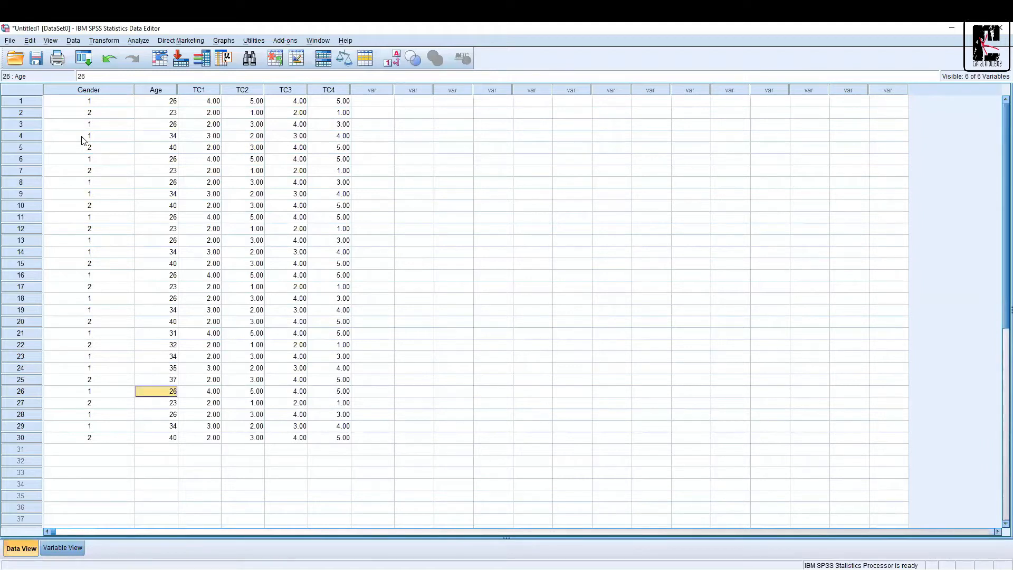
Change the Age values in rows 26 to 30 to 38, 40, 41, 42 and 43, then return to the first case.
{"action": "type", "text": "38"}
{"action": "key", "text": "Return"}
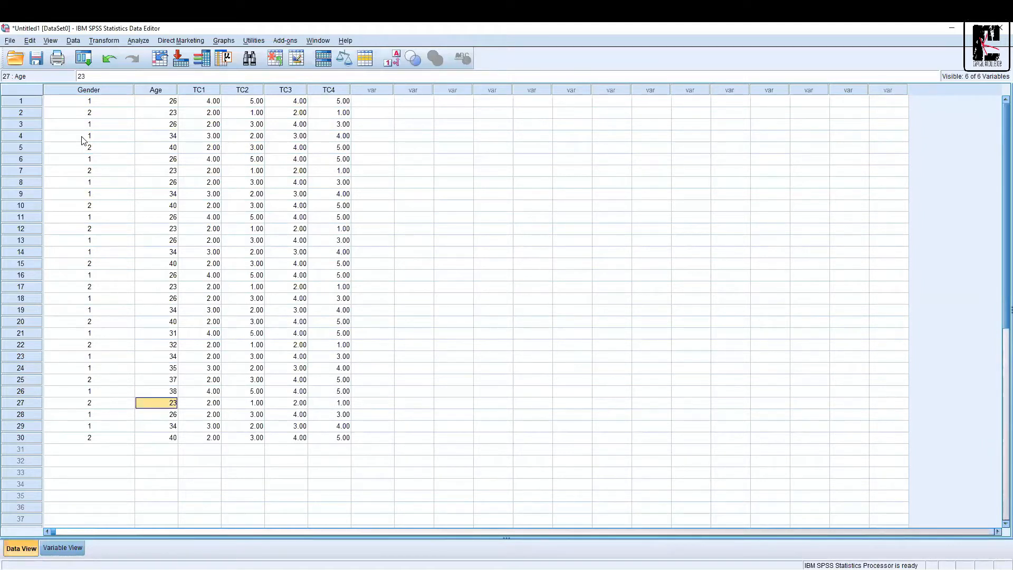
{"action": "type", "text": "40"}
{"action": "key", "text": "Return"}
{"action": "type", "text": "41"}
{"action": "key", "text": "Return"}
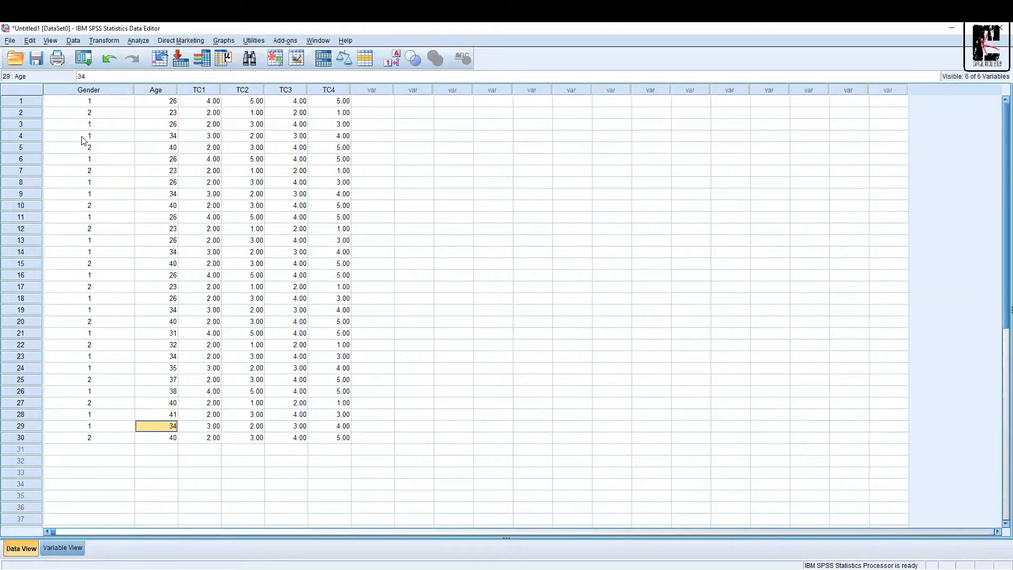
{"action": "type", "text": "42"}
{"action": "key", "text": "Return"}
{"action": "type", "text": "43"}
{"action": "key", "text": "Up"}
{"action": "key", "text": "Up"}
{"action": "key", "text": "Up"}
{"action": "key", "text": "Up"}
{"action": "key", "text": "Up"}
{"action": "key", "text": "Up"}
{"action": "key", "text": "Up"}
{"action": "key", "text": "Up"}
{"action": "key", "text": "Up"}
{"action": "key", "text": "Up"}
{"action": "key", "text": "Up"}
{"action": "key", "text": "Up"}
{"action": "key", "text": "Up"}
{"action": "key", "text": "Up"}
{"action": "key", "text": "Up"}
{"action": "key", "text": "Up"}
{"action": "key", "text": "Up"}
{"action": "key", "text": "Up"}
{"action": "key", "text": "Up"}
{"action": "key", "text": "Up"}
{"action": "key", "text": "Up"}
{"action": "key", "text": "Up"}
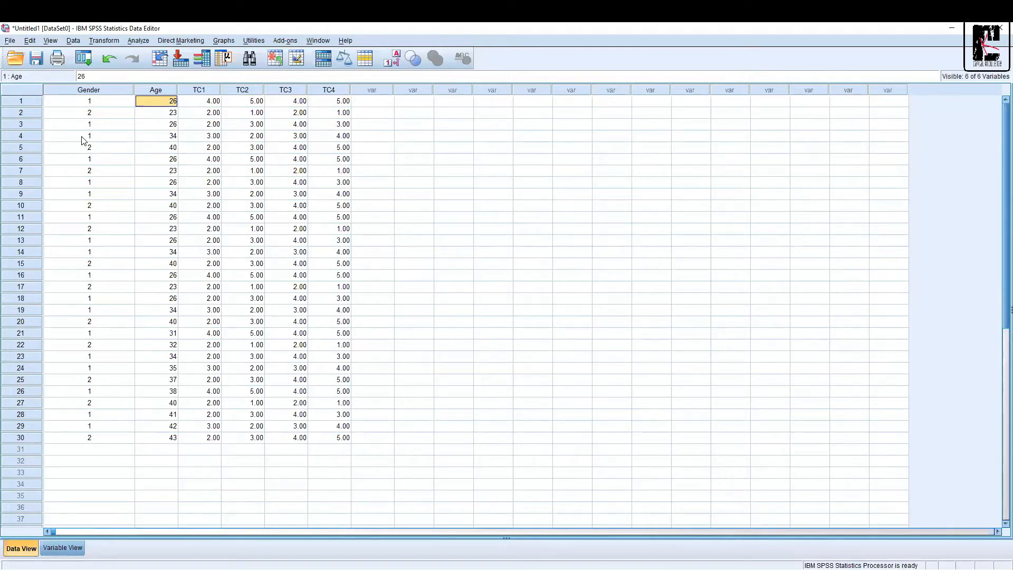
Start a Frequencies analysis and add Gender as its variable.
{"action": "left_click", "coordinate": [138, 41]}
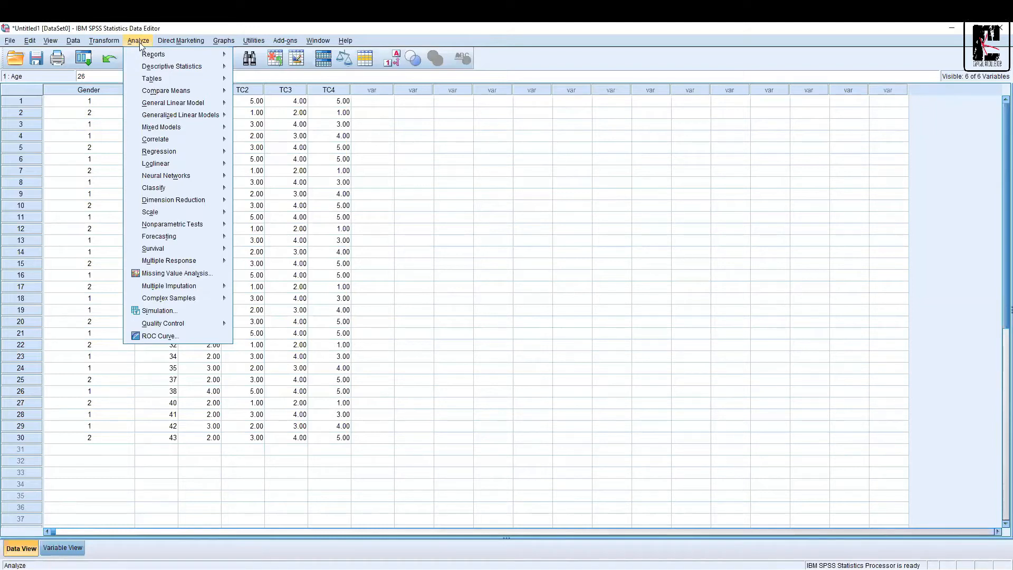
{"action": "mouse_move", "coordinate": [185, 66]}
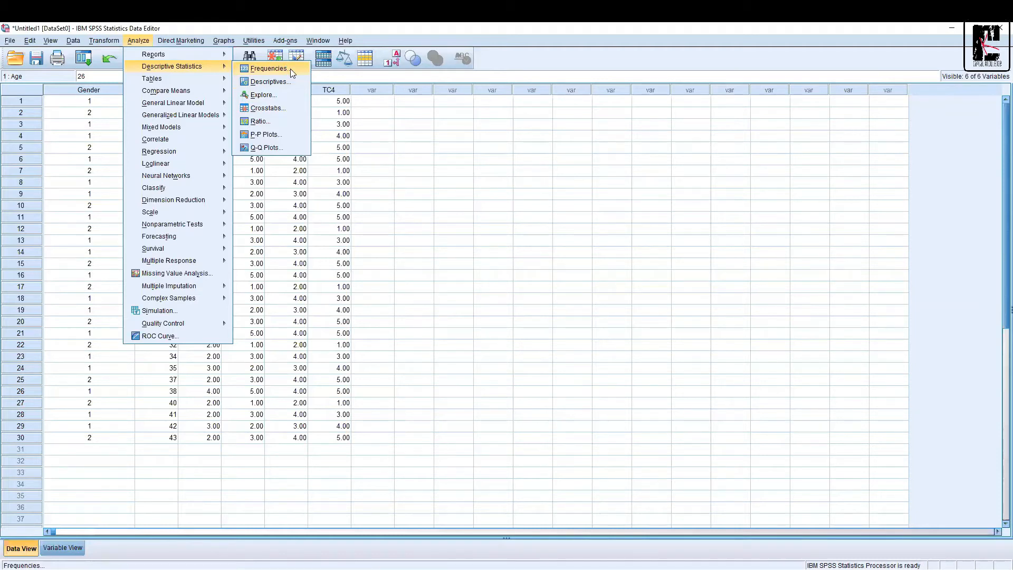
{"action": "left_click", "coordinate": [290, 69]}
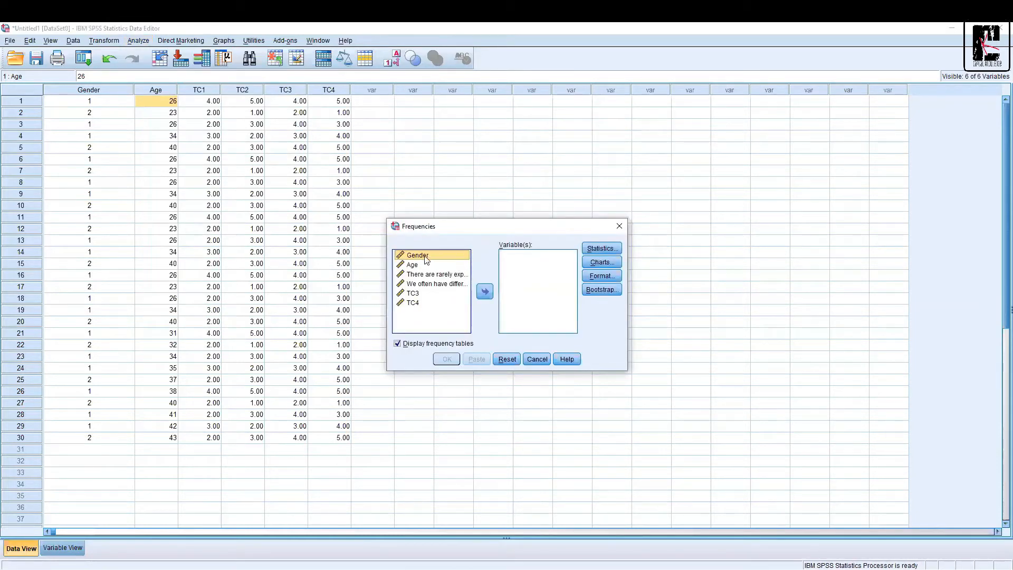
{"action": "left_click", "coordinate": [485, 291]}
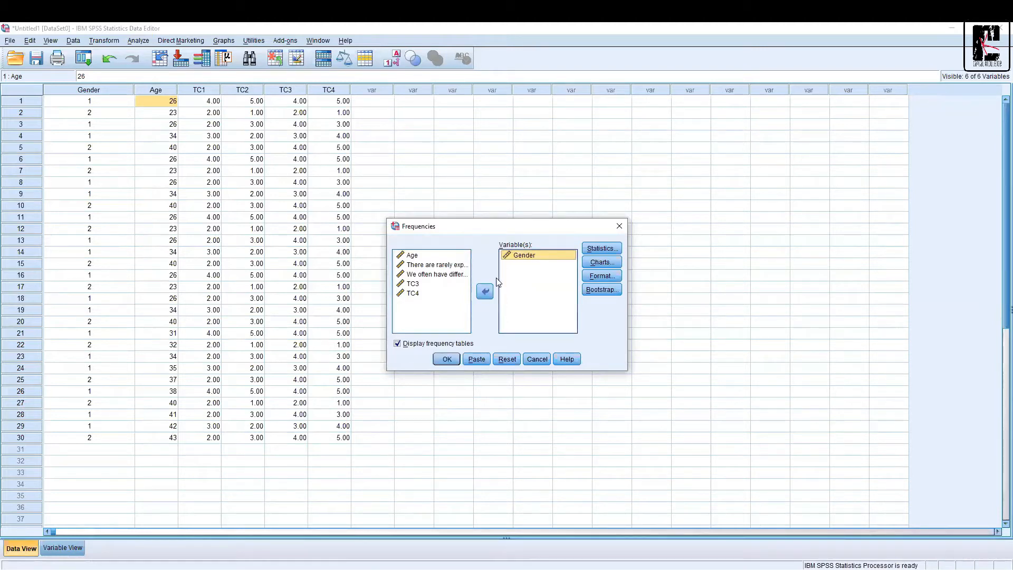
{"action": "left_click", "coordinate": [485, 291]}
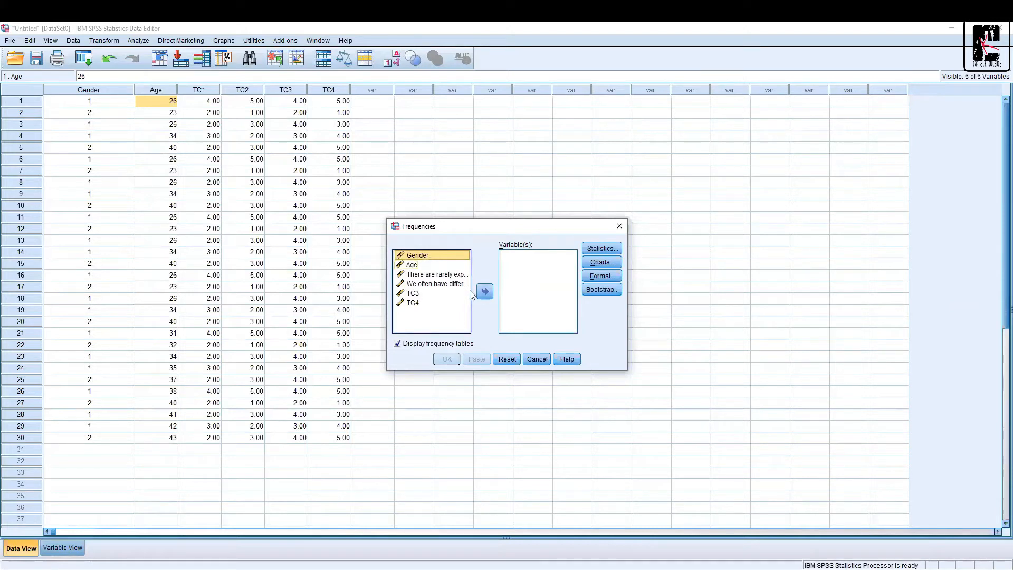
{"action": "left_click", "coordinate": [483, 291]}
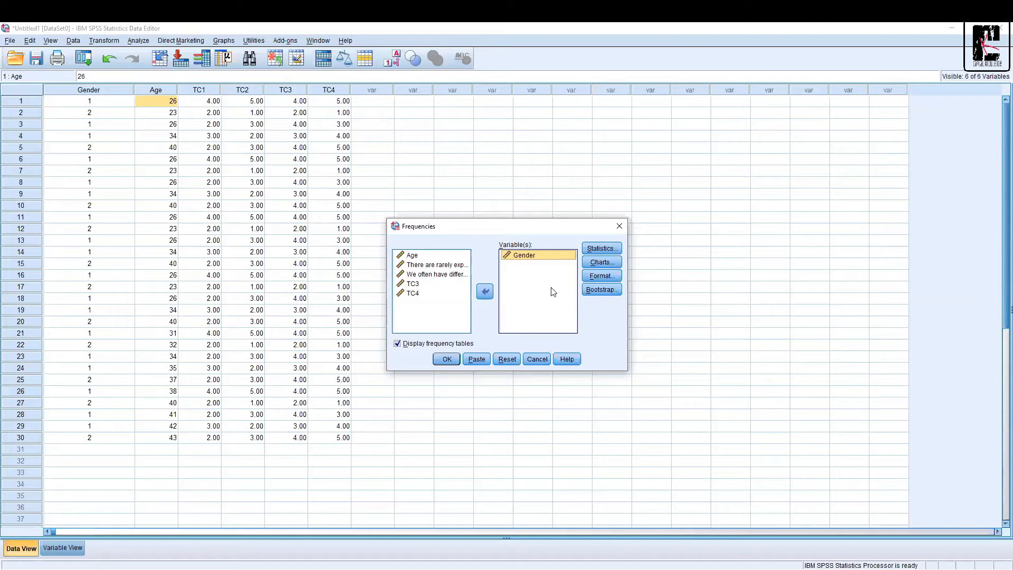
Include the minimum, maximum and mode in the statistics of the Gender frequencies analysis.
{"action": "left_click", "coordinate": [595, 249]}
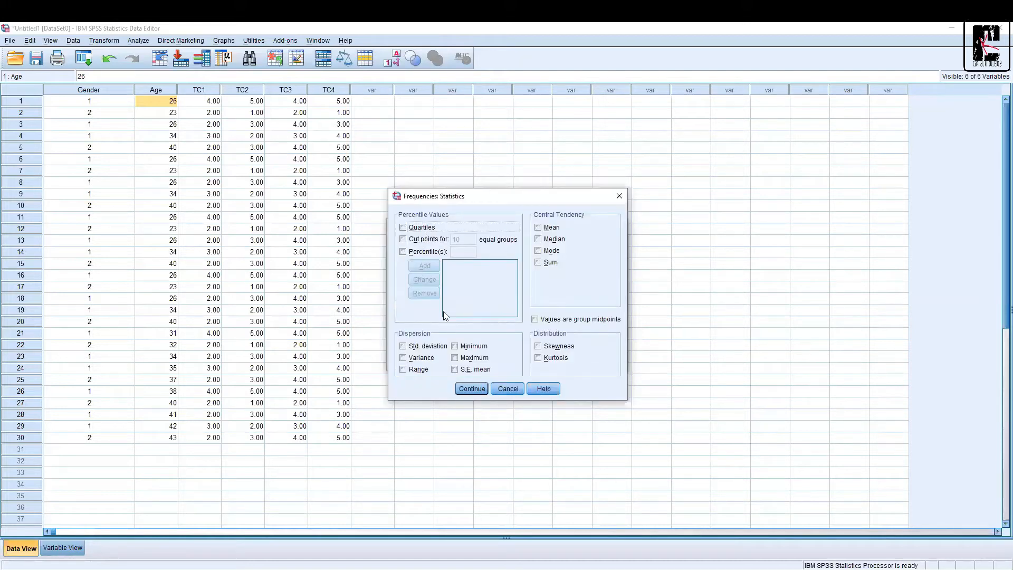
{"action": "left_click", "coordinate": [473, 347]}
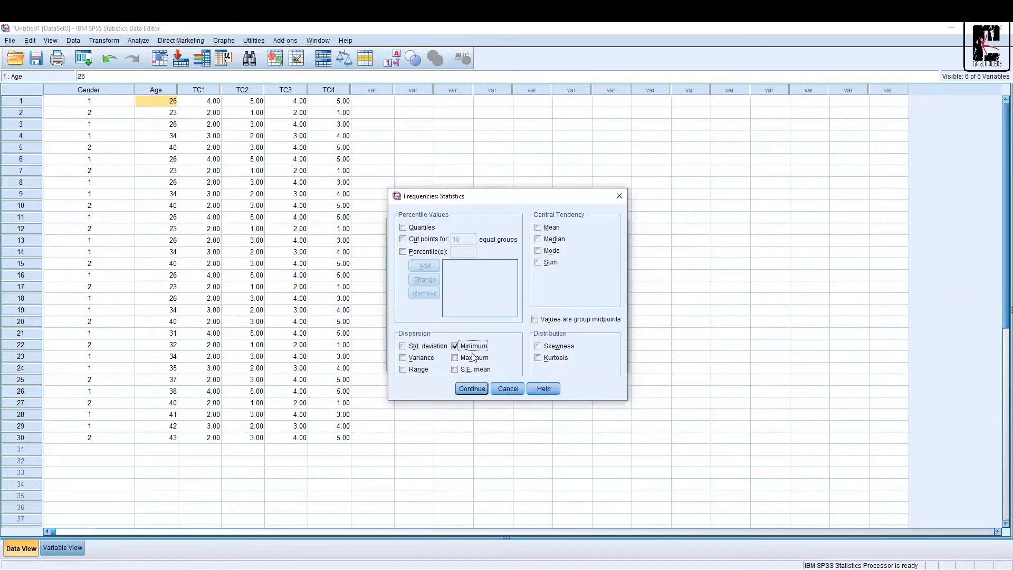
{"action": "left_click", "coordinate": [473, 359]}
{"action": "left_click", "coordinate": [539, 252]}
{"action": "left_click", "coordinate": [467, 392]}
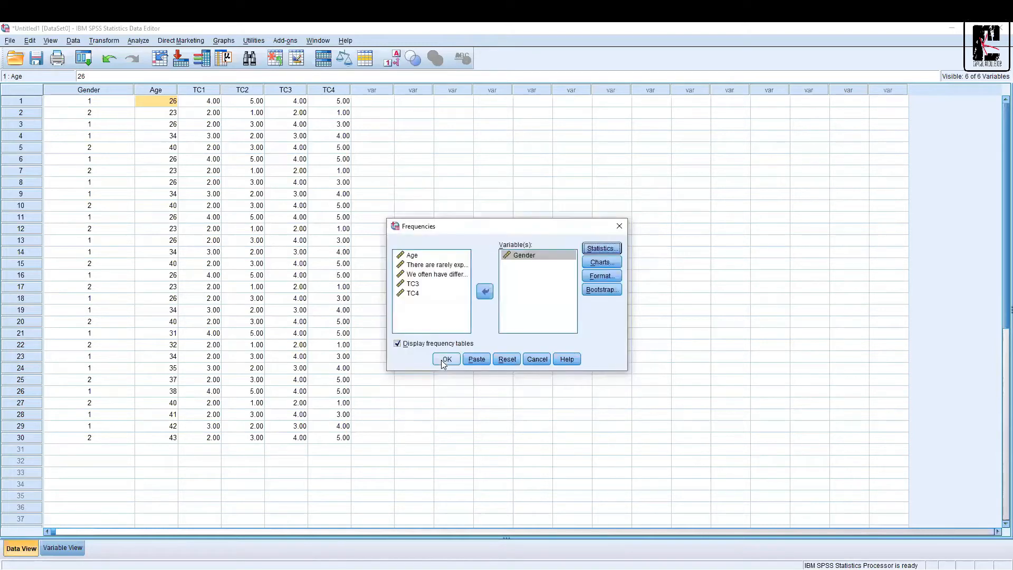
Choose pie charts showing frequencies for Gender and run the Frequencies analysis.
{"action": "left_click", "coordinate": [613, 262]}
{"action": "left_click", "coordinate": [465, 272]}
{"action": "left_click", "coordinate": [462, 285]}
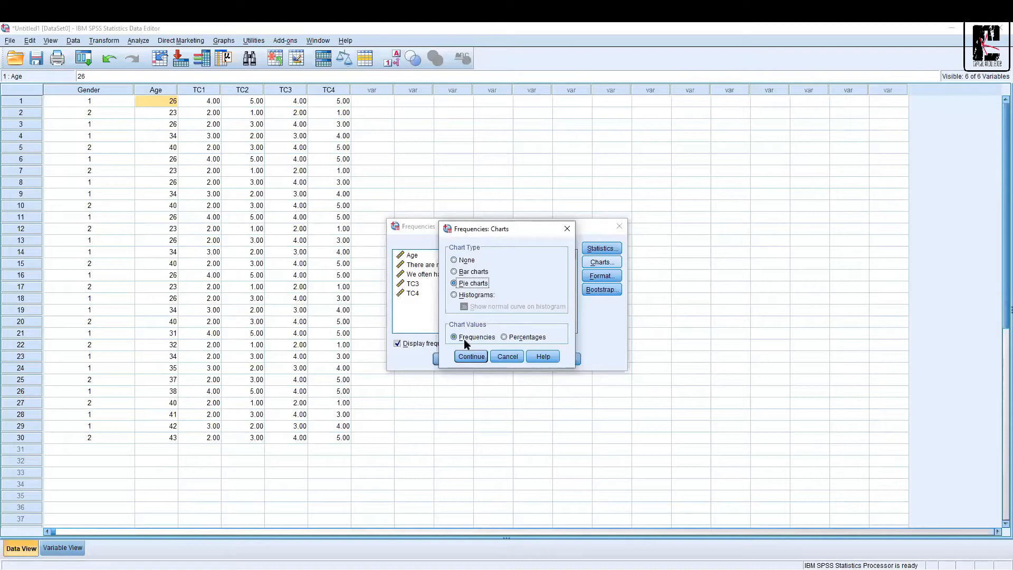
{"action": "left_click", "coordinate": [469, 357]}
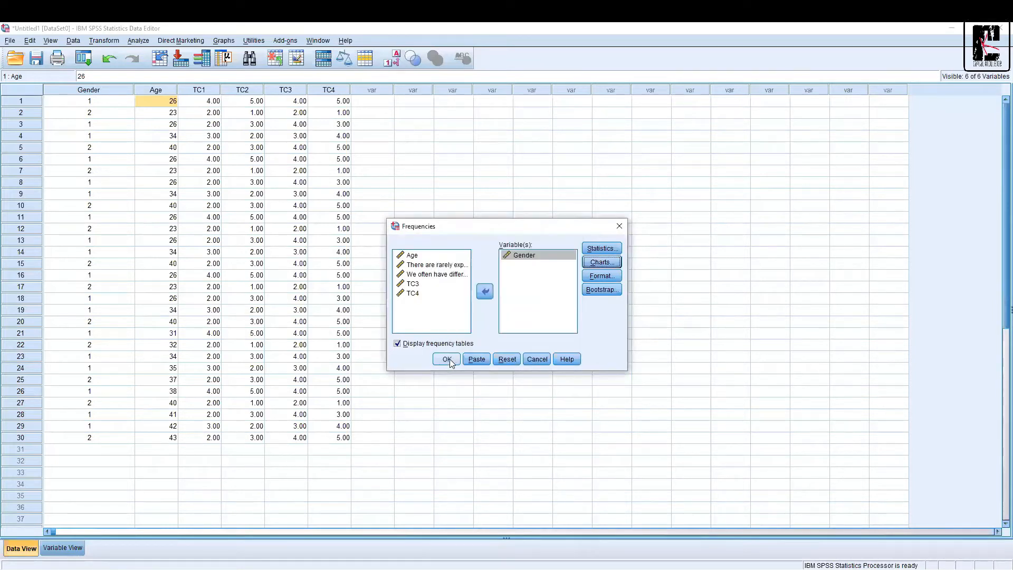
{"action": "left_click", "coordinate": [448, 359]}
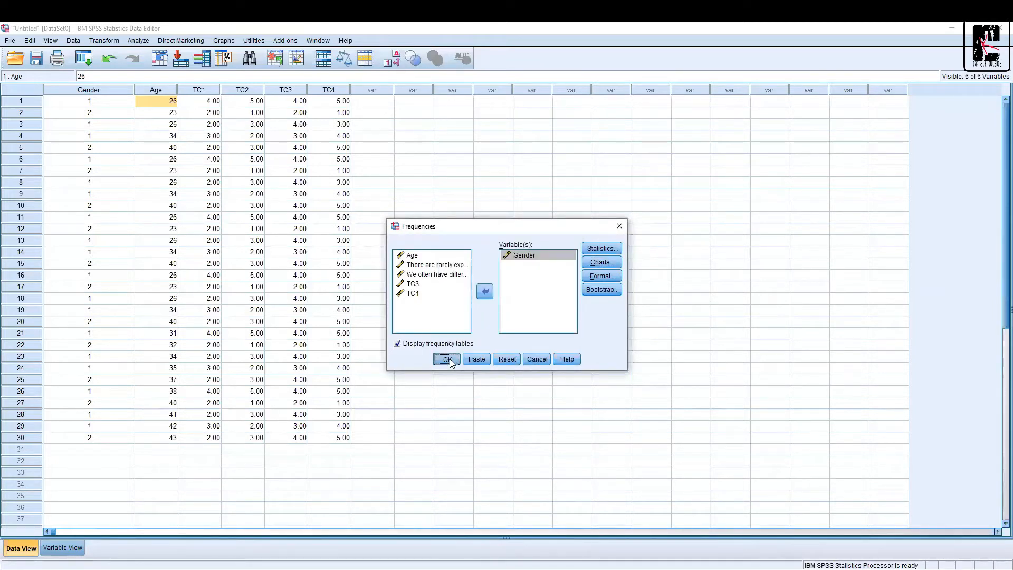
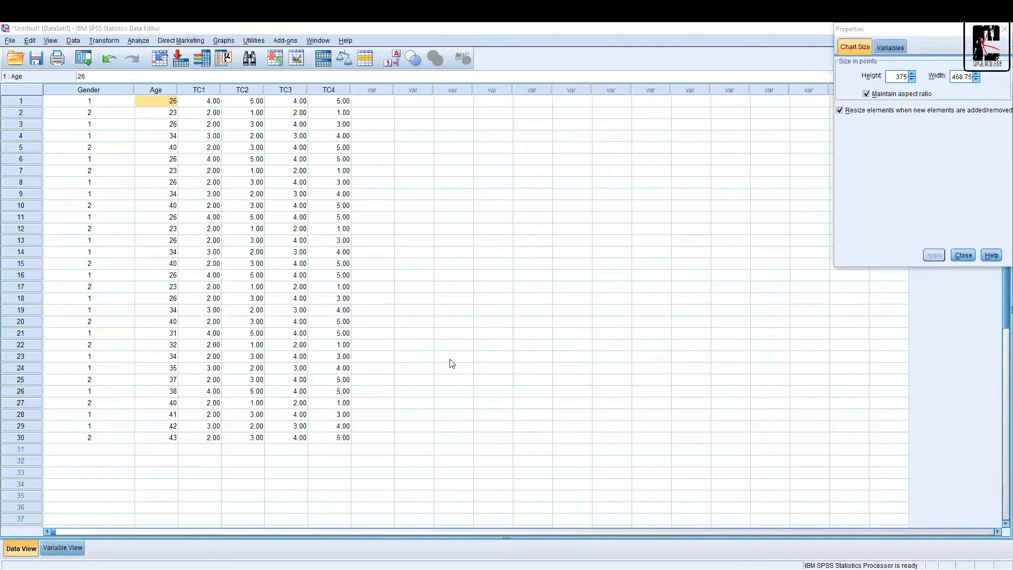
Clear the Gender value of case 1 and rerun the Frequencies analysis for Gender with the same settings.
{"action": "left_click", "coordinate": [450, 360]}
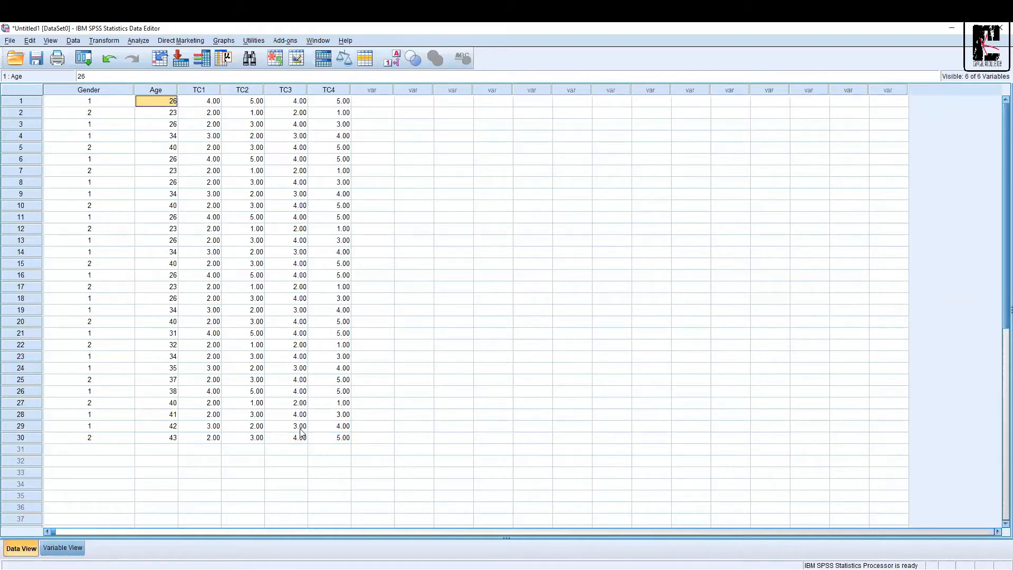
{"action": "left_click", "coordinate": [103, 102]}
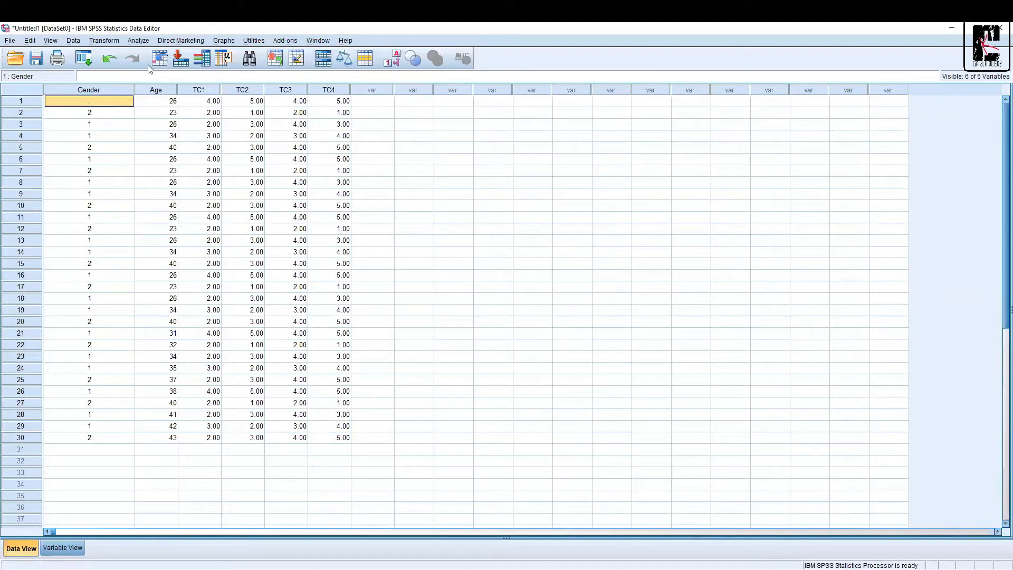
{"action": "left_click", "coordinate": [142, 41]}
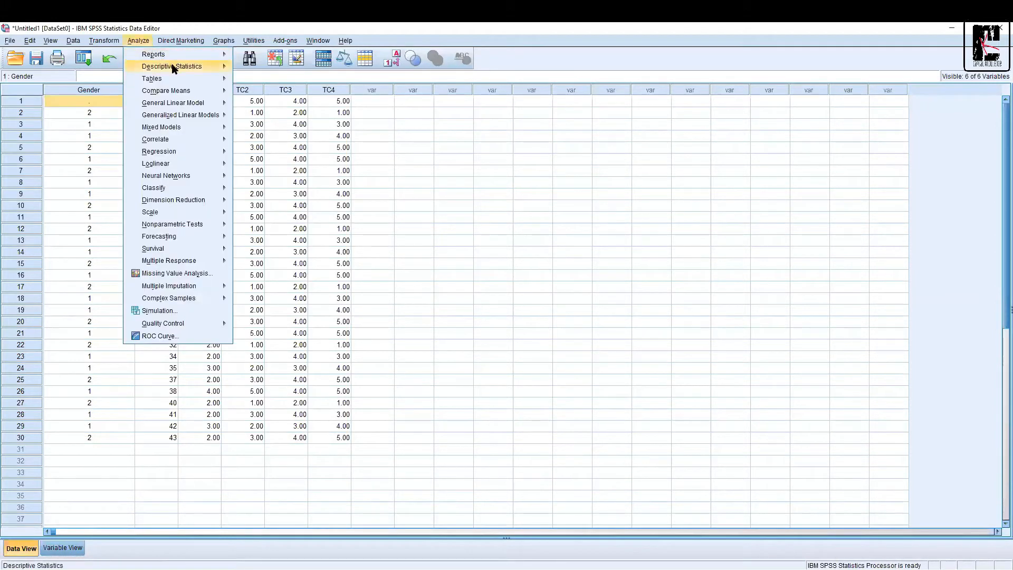
{"action": "mouse_move", "coordinate": [179, 66]}
{"action": "left_click", "coordinate": [252, 70]}
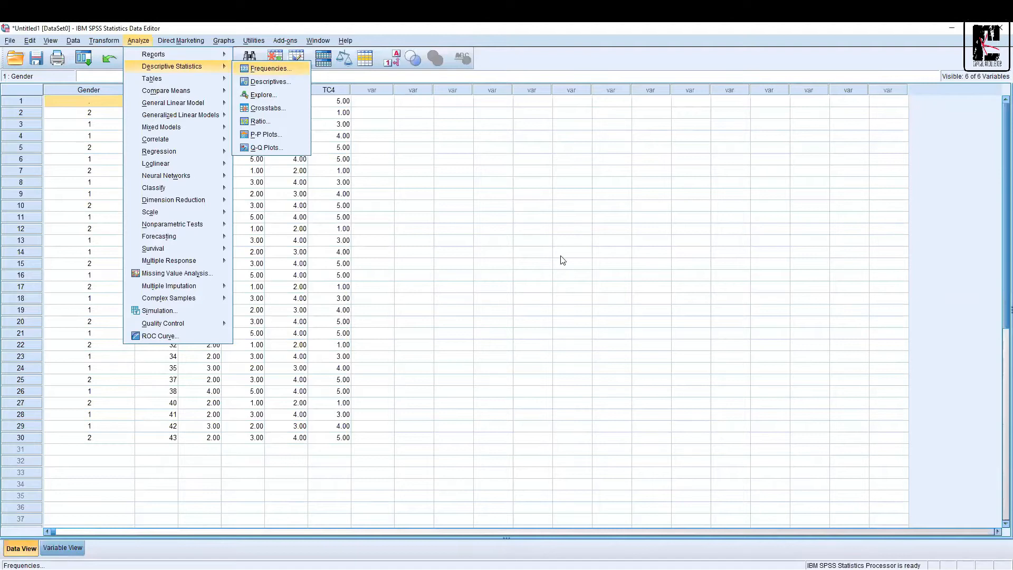
{"action": "left_click", "coordinate": [443, 361]}
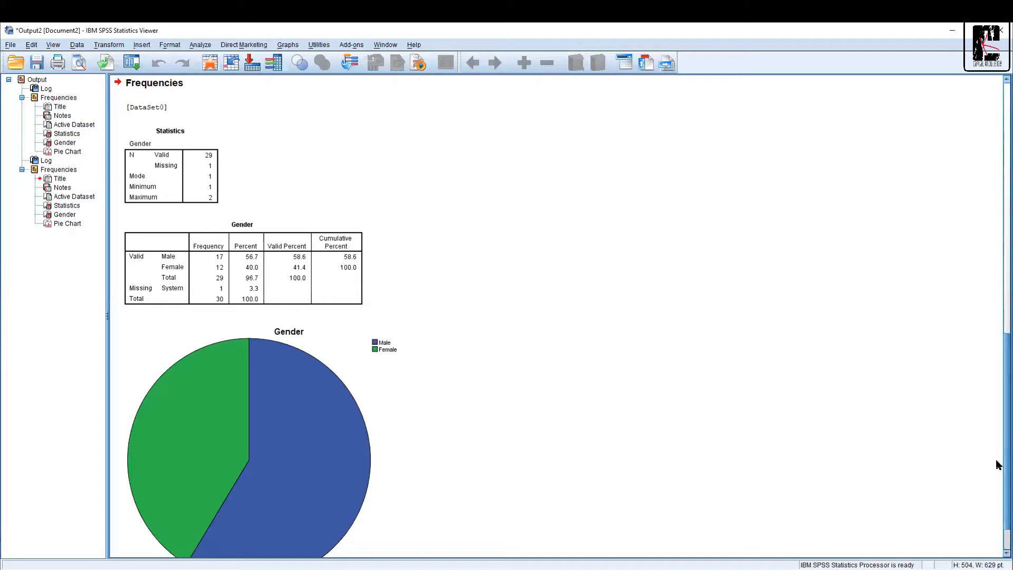
Examine the new Frequencies output, then the Statistics table, Gender frequency table and pie chart of the first run.
{"action": "scroll", "coordinate": [998, 425], "scroll_direction": "up", "scroll_amount": 2}
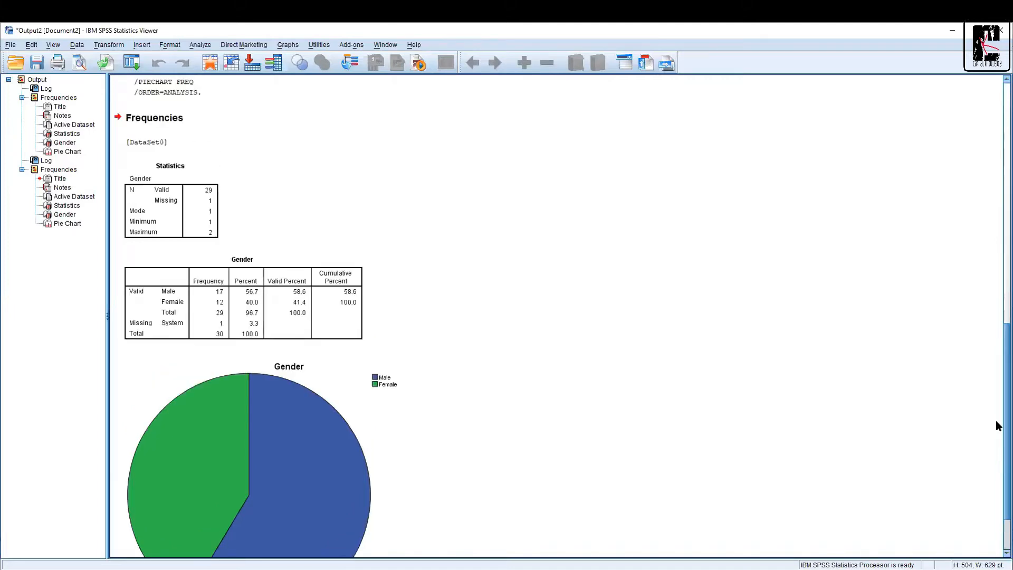
{"action": "left_click", "coordinate": [997, 243]}
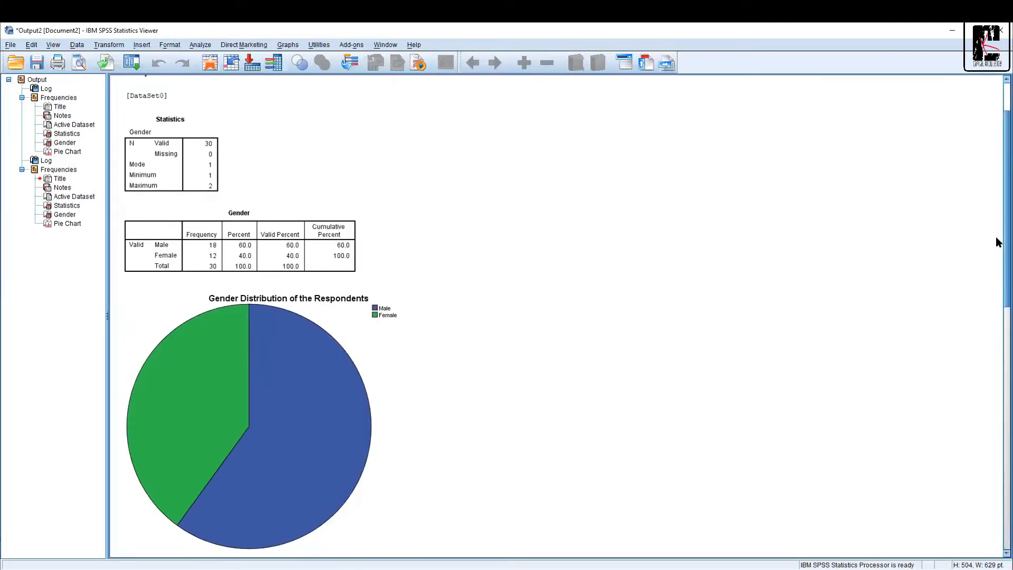
{"action": "left_click_drag", "start_coordinate": [998, 244], "coordinate": [998, 219]}
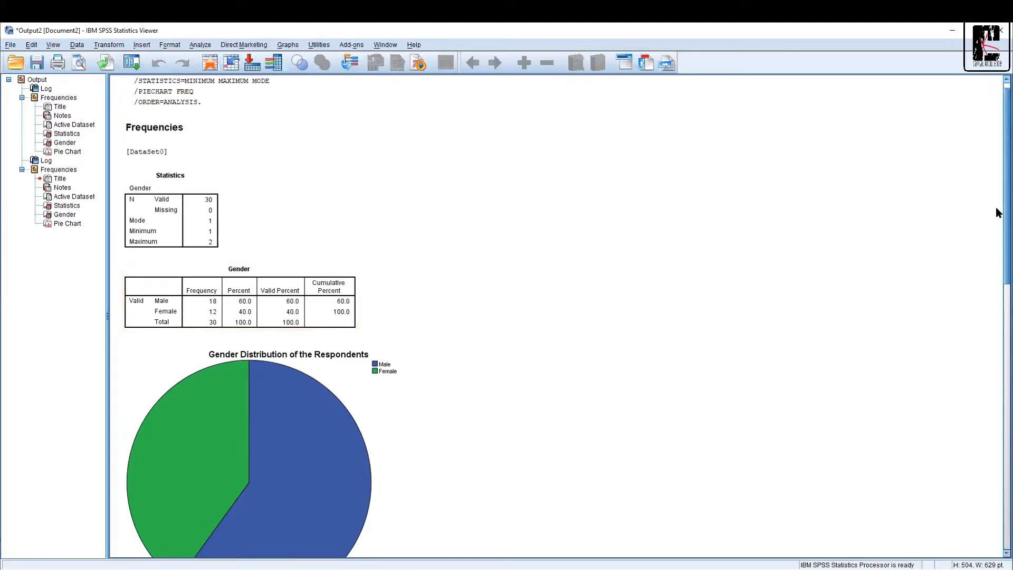
{"action": "scroll", "coordinate": [998, 170], "scroll_direction": "up", "scroll_amount": 1}
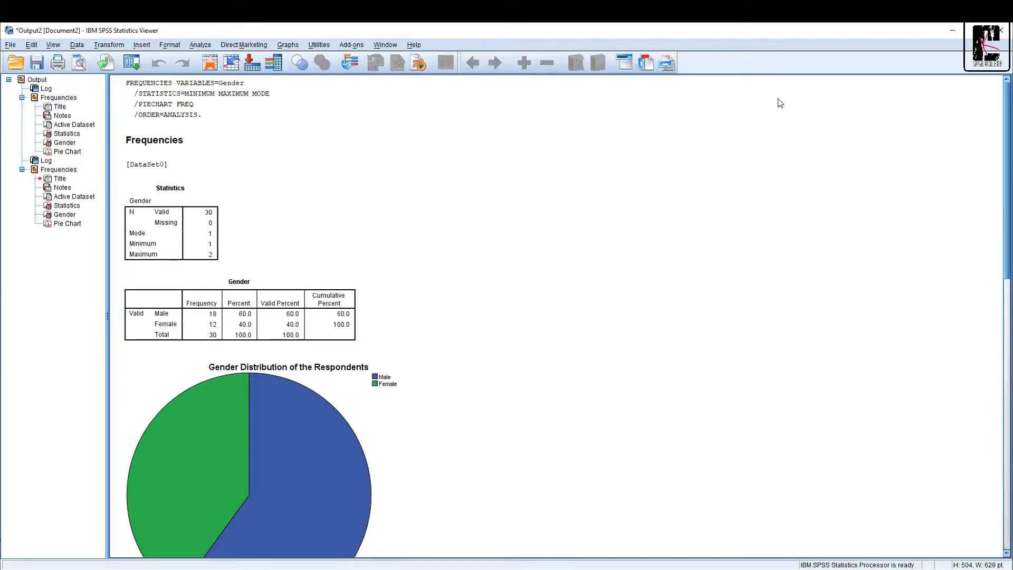
{"action": "left_click", "coordinate": [186, 201]}
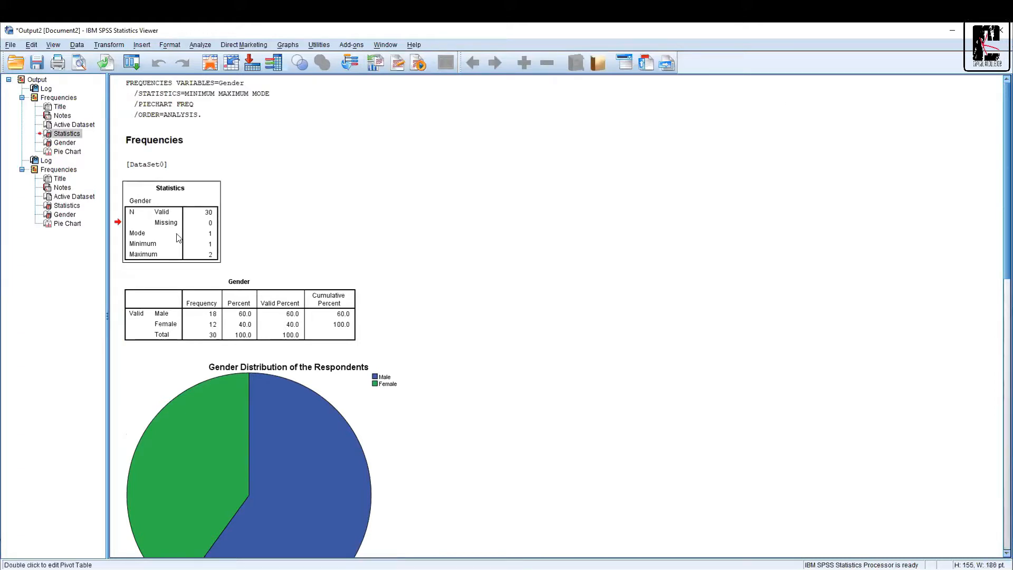
{"action": "left_click", "coordinate": [249, 299]}
{"action": "left_click", "coordinate": [269, 452]}
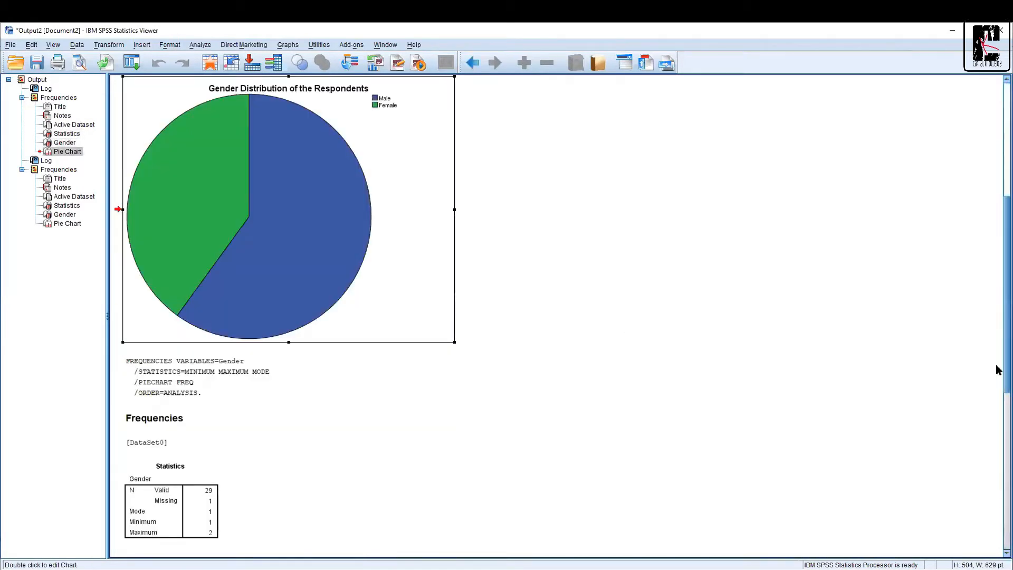
{"action": "scroll", "coordinate": [999, 365], "scroll_direction": "up", "scroll_amount": 5}
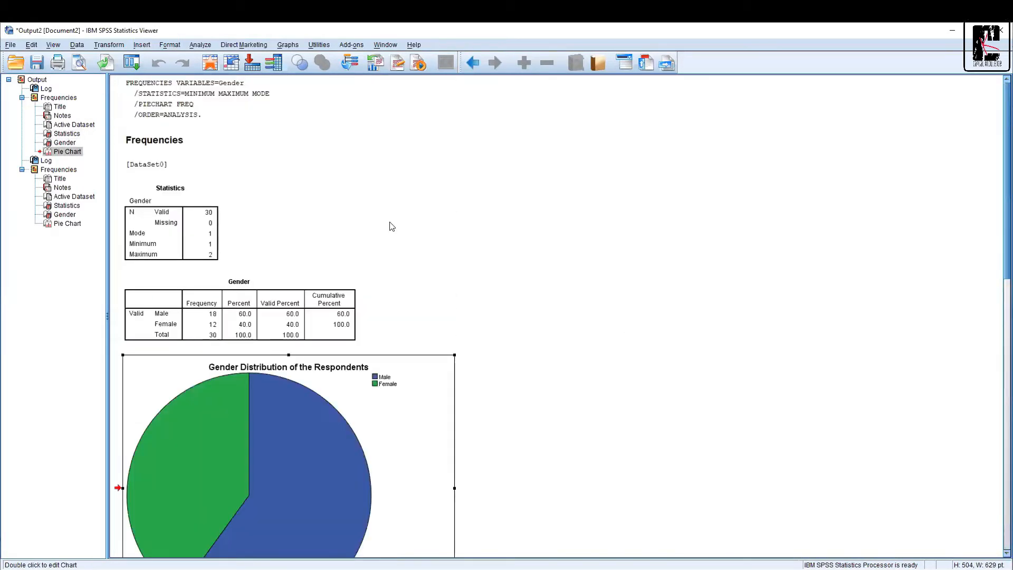
{"action": "left_click", "coordinate": [184, 248]}
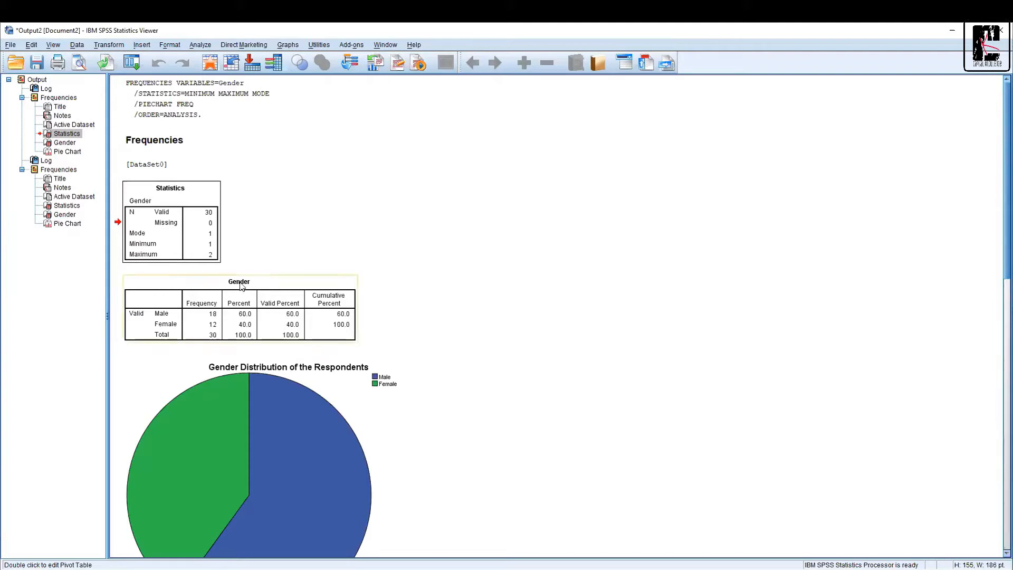
{"action": "left_click", "coordinate": [318, 297]}
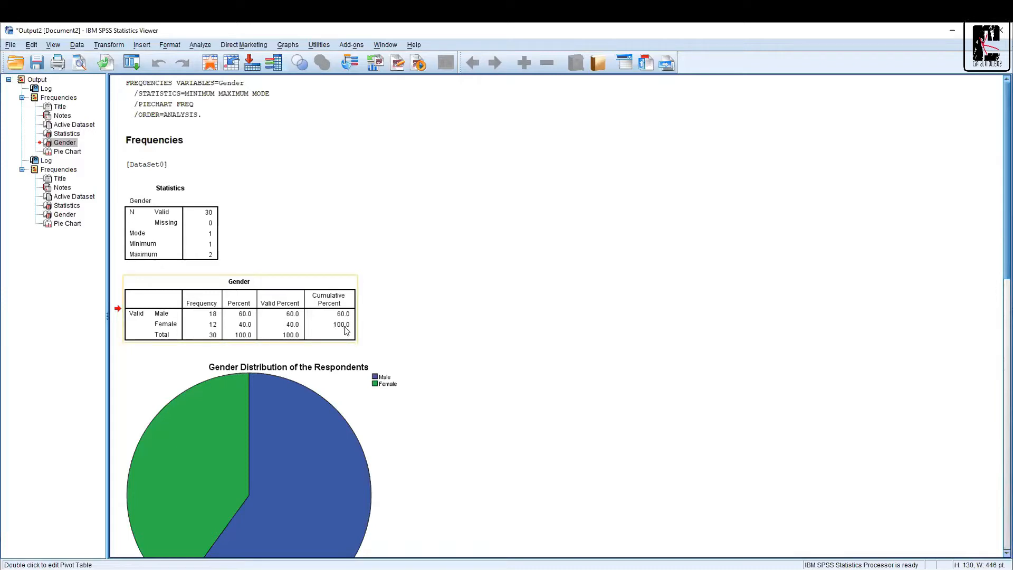
Retitle the first run's pie chart "Gender Distribution of the Respondents for the Data".
{"action": "left_click", "coordinate": [359, 418]}
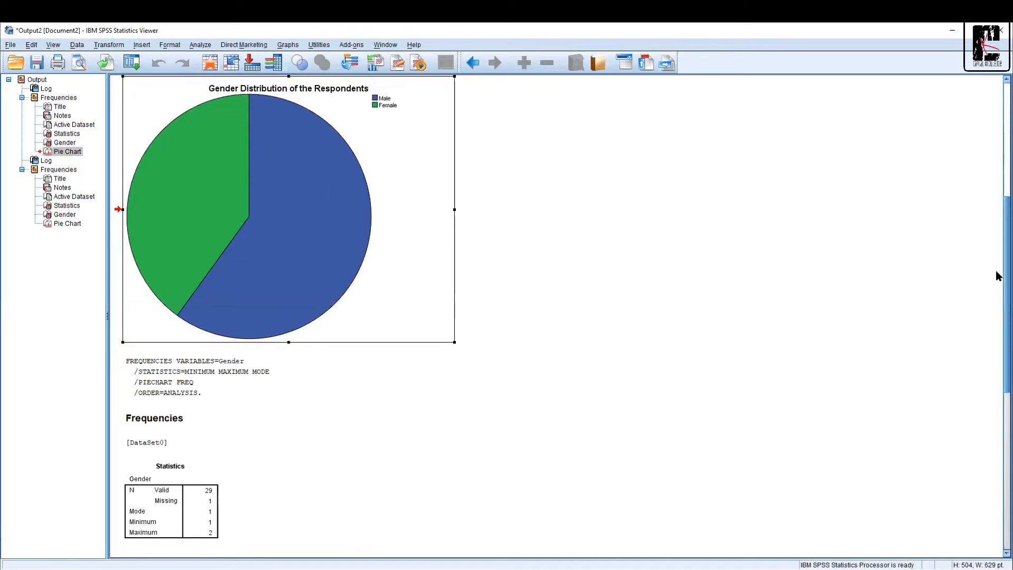
{"action": "scroll", "coordinate": [995, 210], "scroll_direction": "up", "scroll_amount": 5}
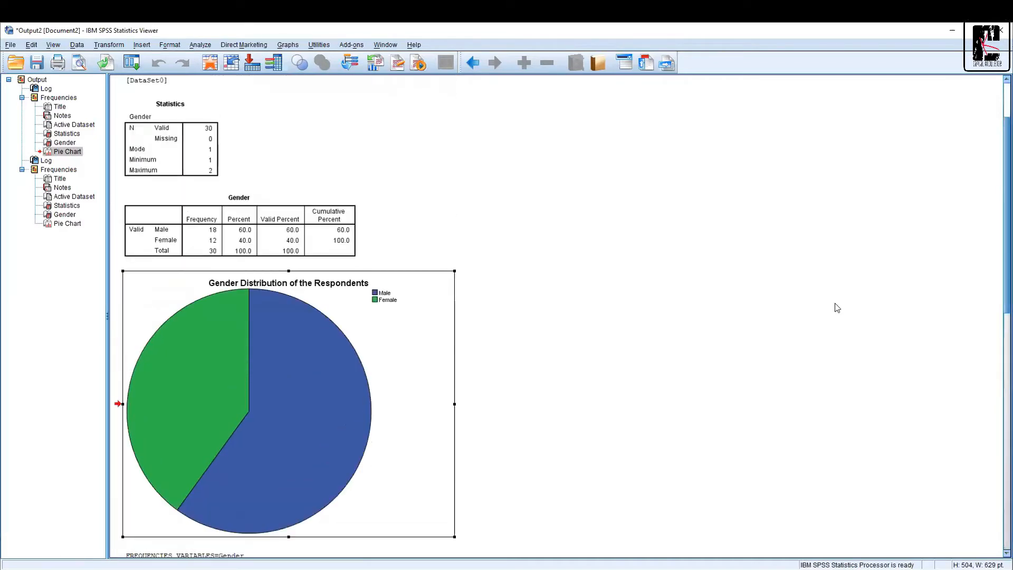
{"action": "double_click", "coordinate": [405, 352]}
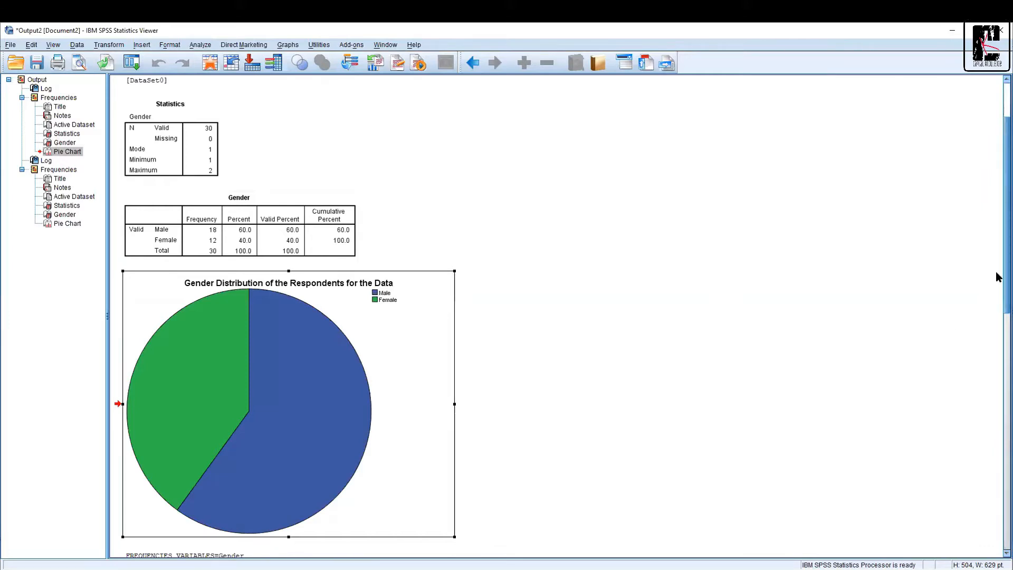
Examine the second run's Statistics table and Gender frequency table, and return to the Data Editor.
{"action": "left_click_drag", "start_coordinate": [999, 277], "coordinate": [1006, 448]}
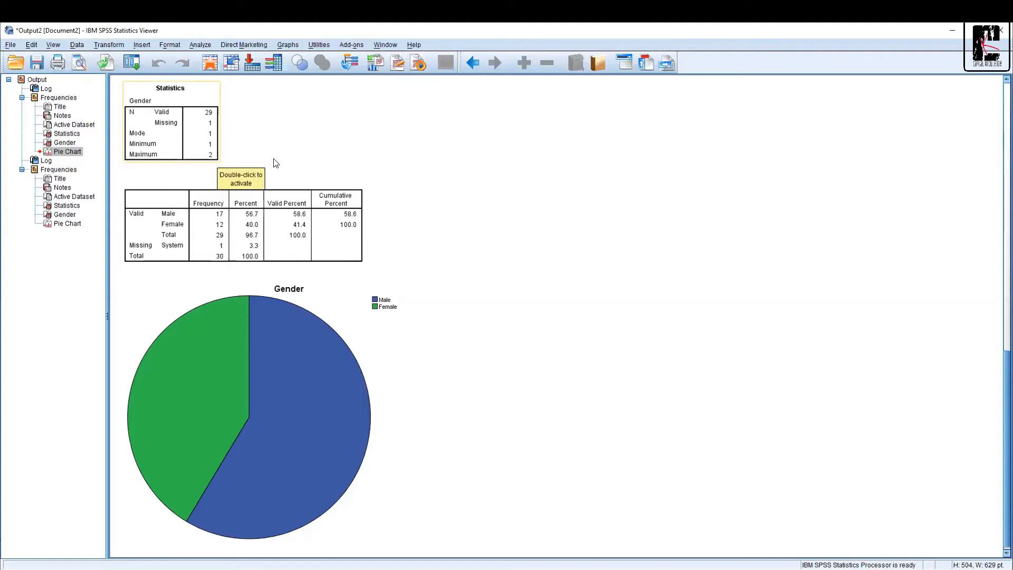
{"action": "left_click", "coordinate": [195, 185]}
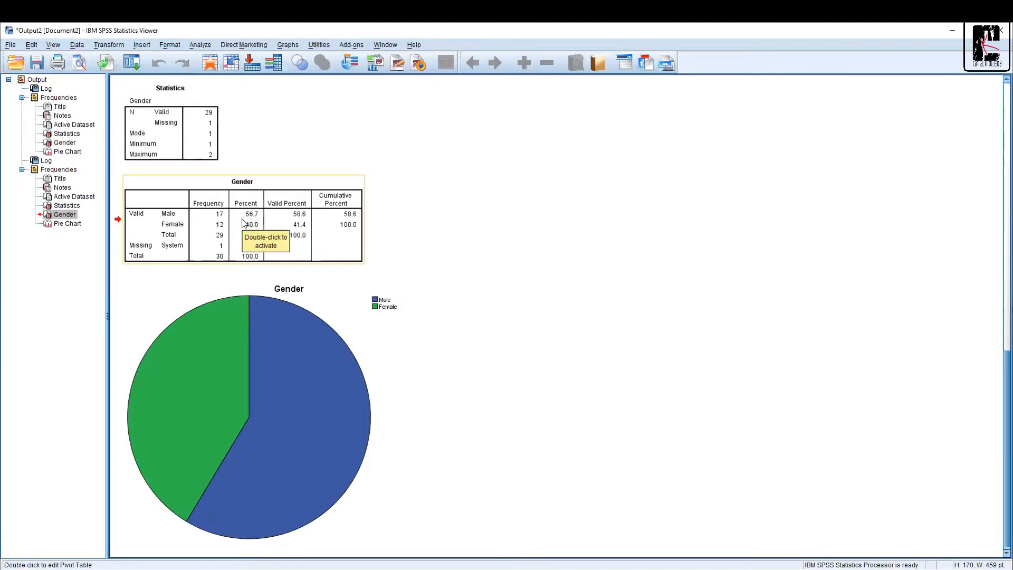
{"action": "left_click", "coordinate": [307, 220]}
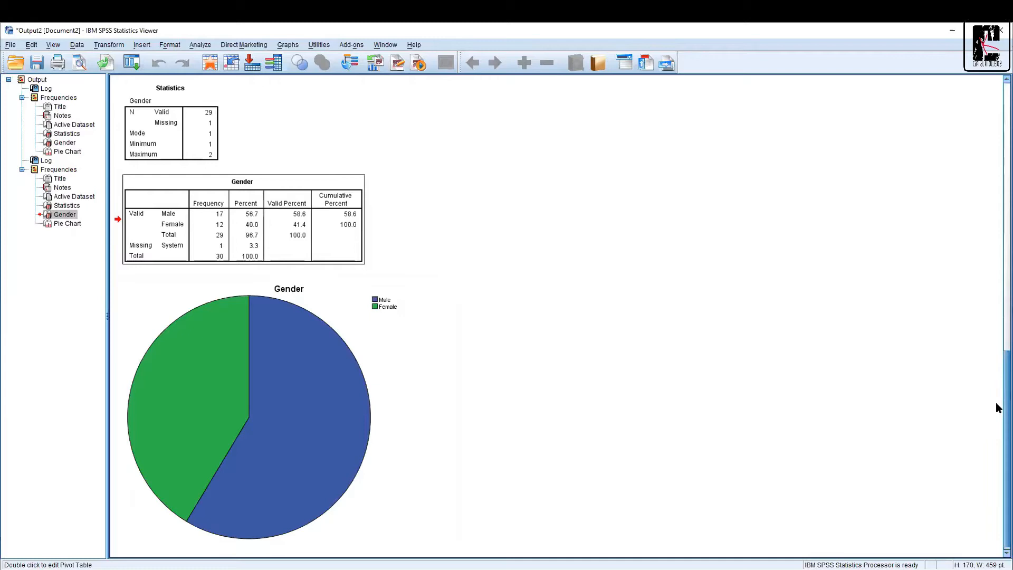
{"action": "scroll", "coordinate": [995, 406], "scroll_direction": "up", "scroll_amount": 10}
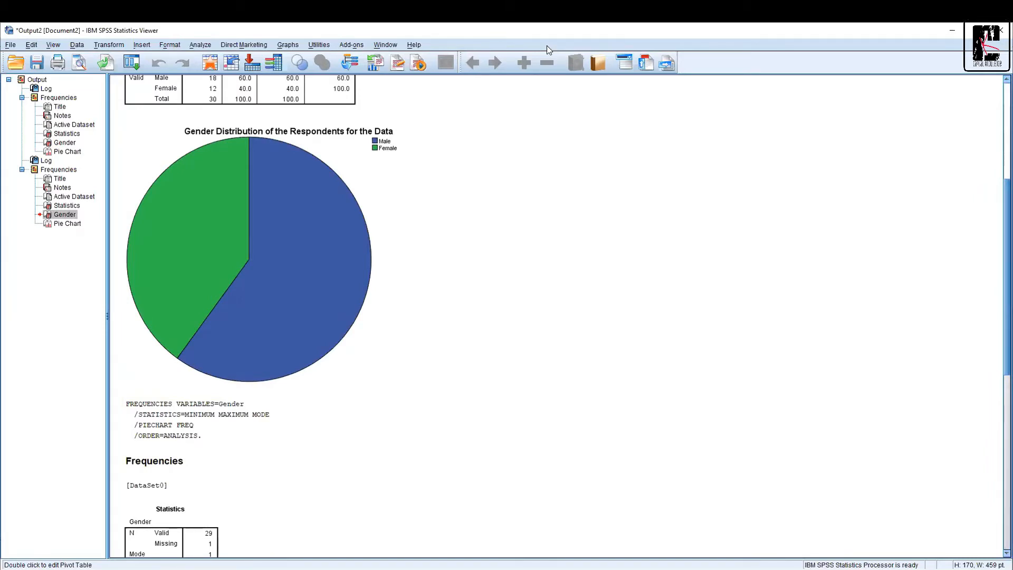
{"action": "key", "text": "alt+Tab"}
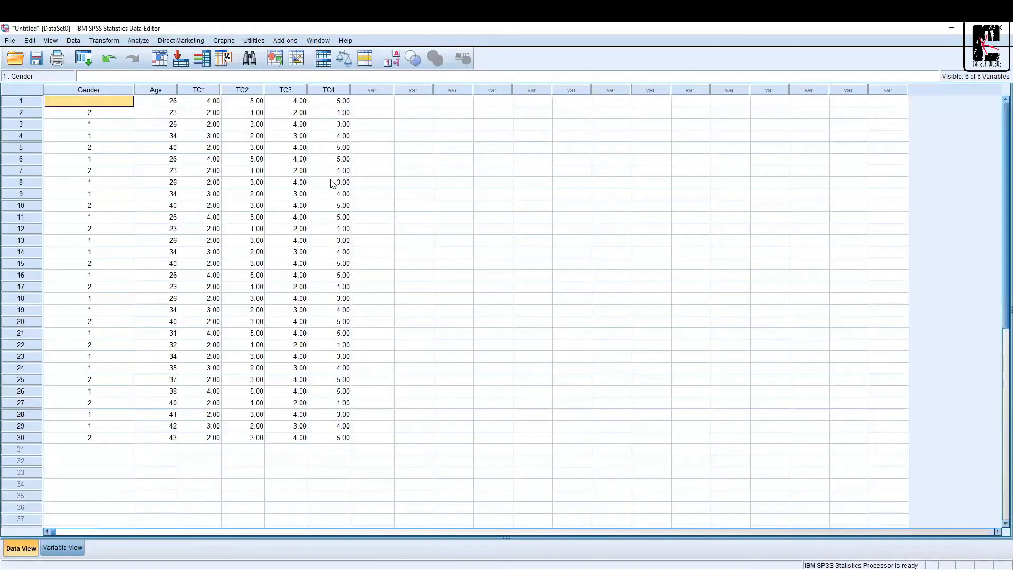
{"action": "left_click", "coordinate": [154, 105]}
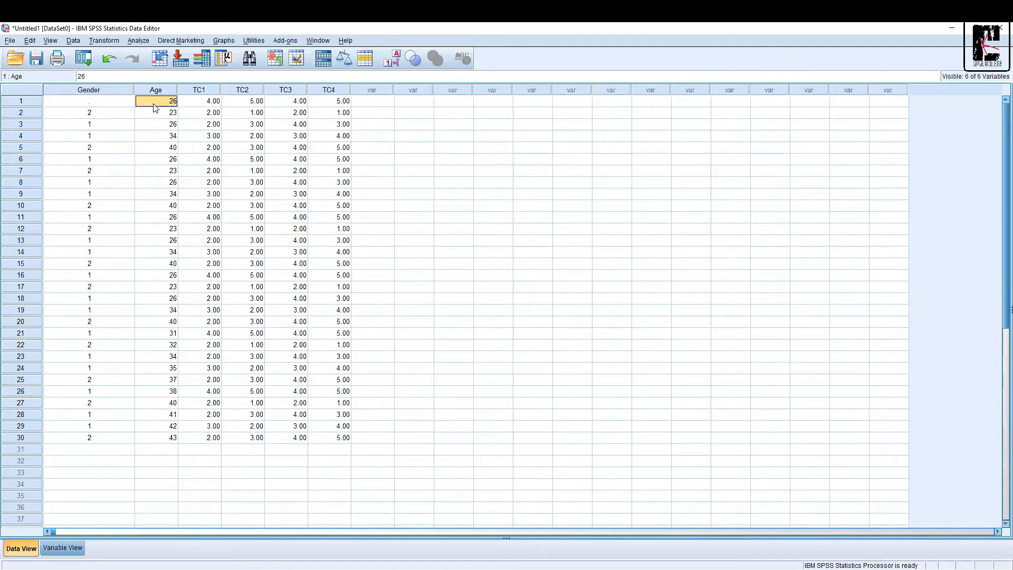
{"action": "left_click", "coordinate": [104, 41]}
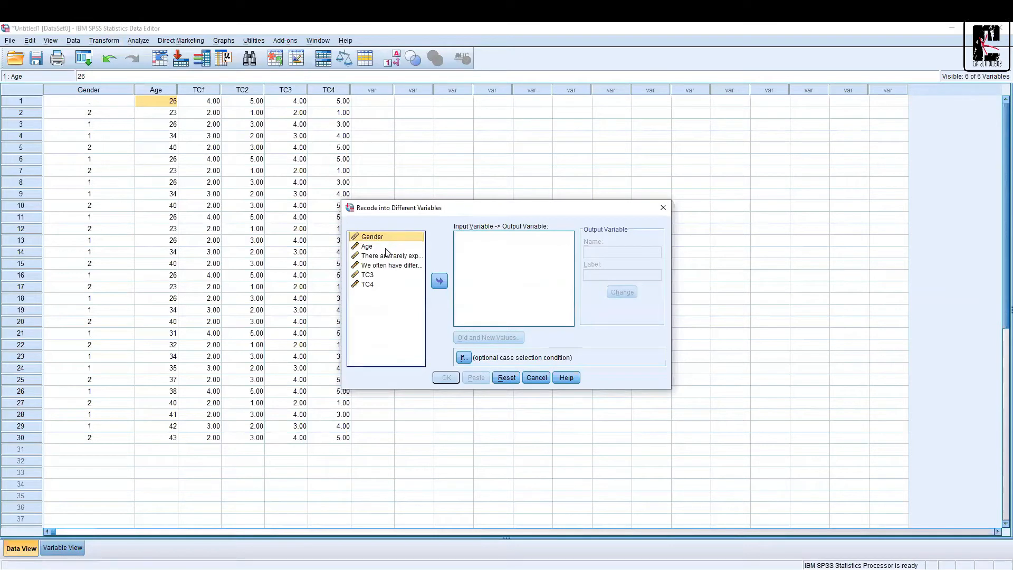
{"action": "left_click", "coordinate": [357, 249]}
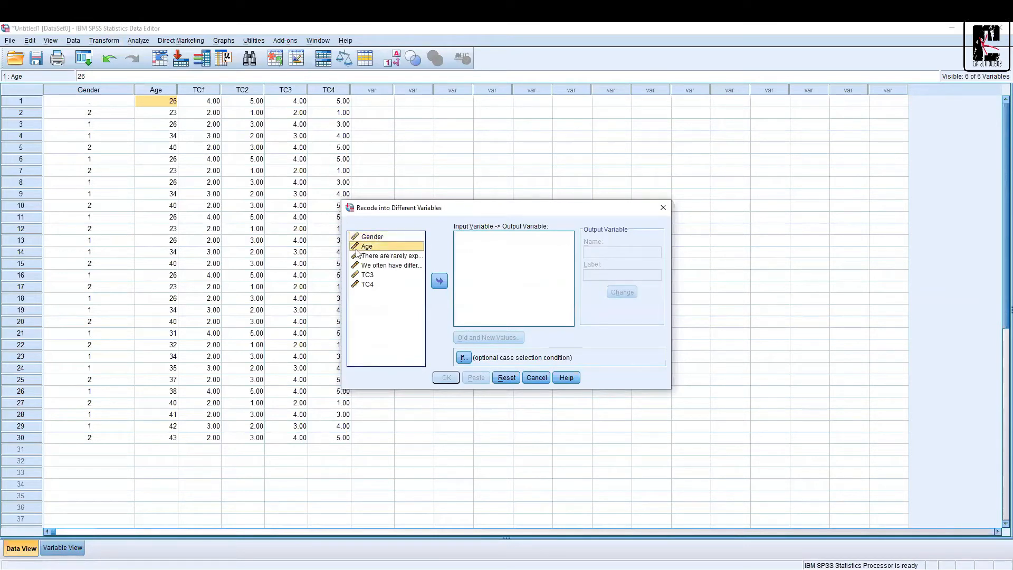
{"action": "left_click", "coordinate": [440, 281]}
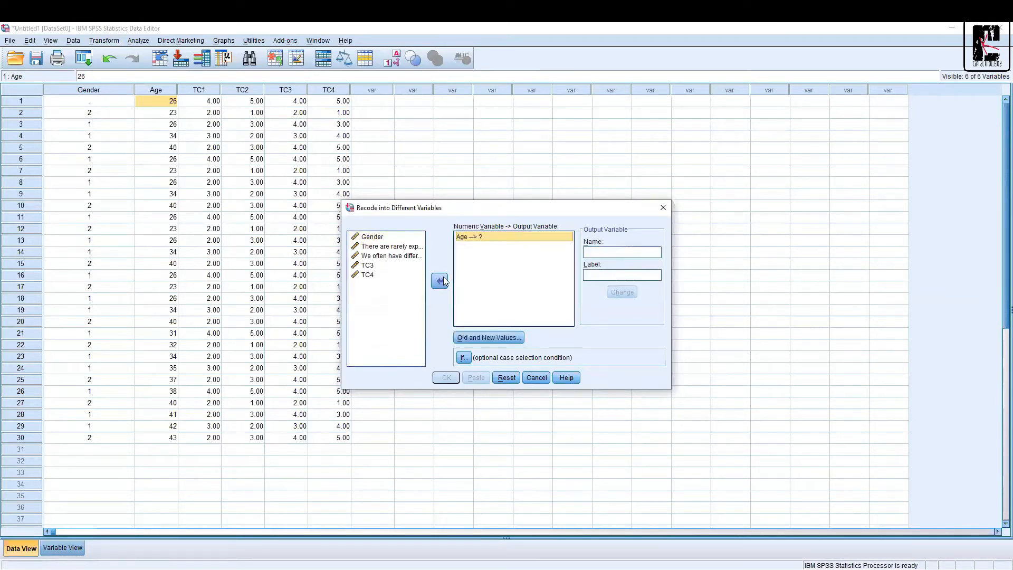
{"action": "left_click", "coordinate": [616, 253]}
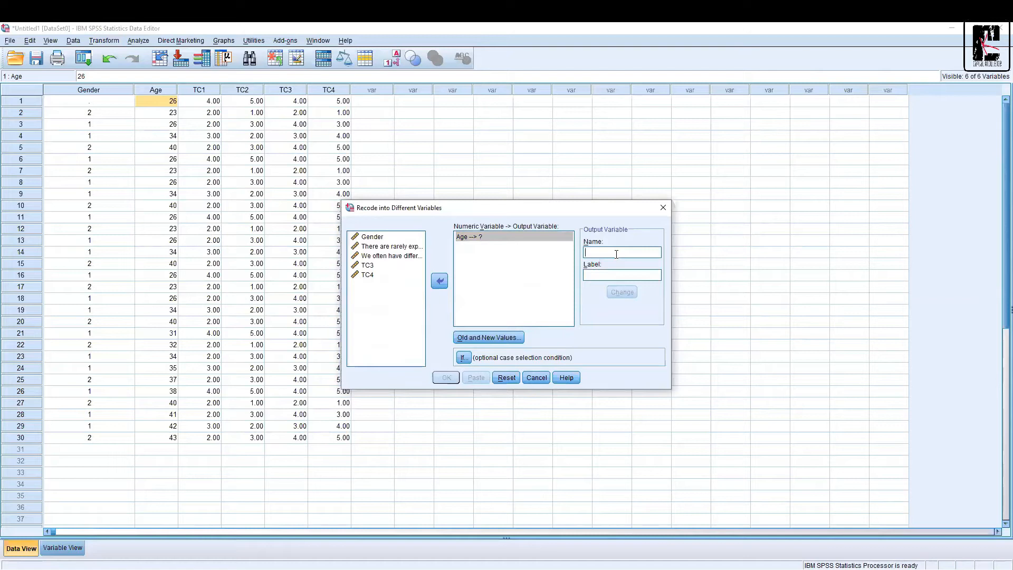
{"action": "type", "text": "Age_Gr"}
{"action": "left_click", "coordinate": [620, 293]}
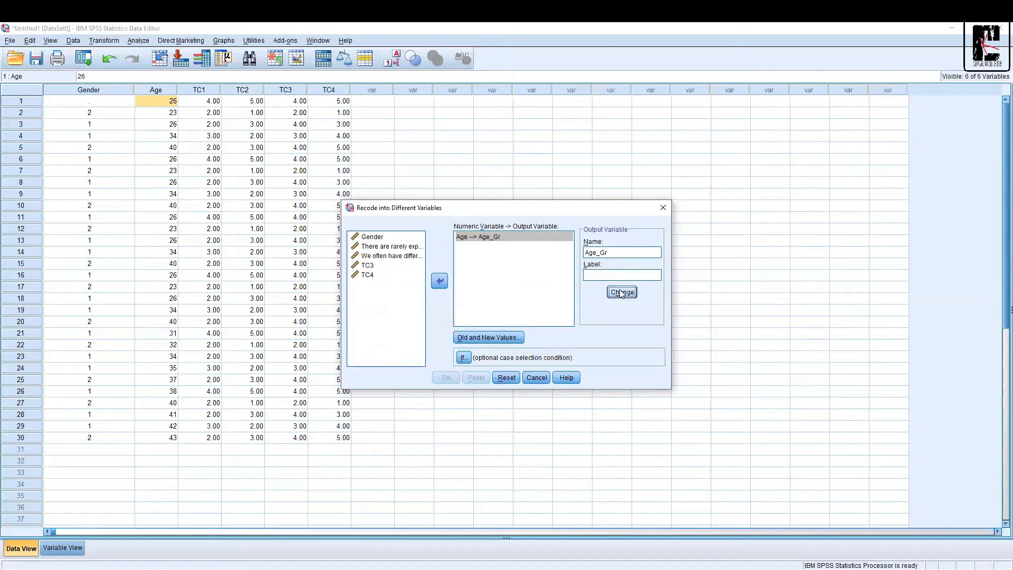
{"action": "left_click", "coordinate": [504, 339]}
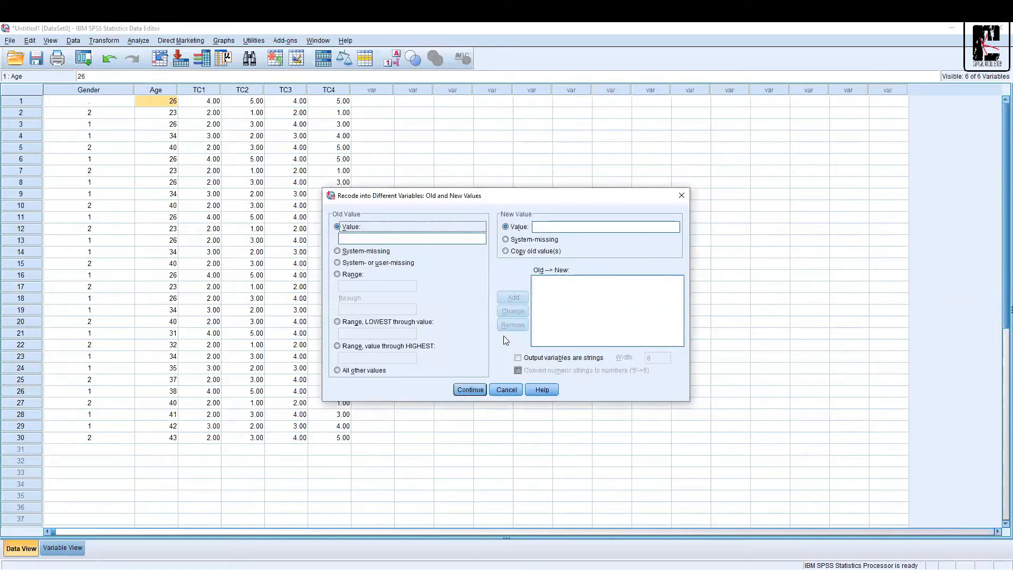
{"action": "left_click", "coordinate": [507, 389]}
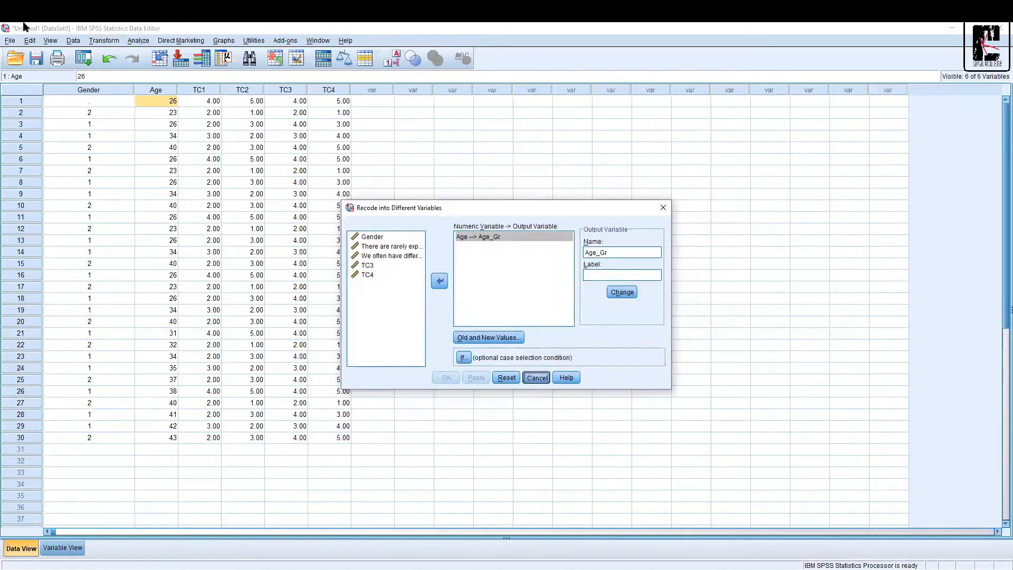
{"action": "left_click", "coordinate": [528, 378]}
Set up a Frequencies analysis with Age in place of Gender as the analysed variable.
{"action": "left_click", "coordinate": [139, 41]}
{"action": "mouse_move", "coordinate": [210, 71]}
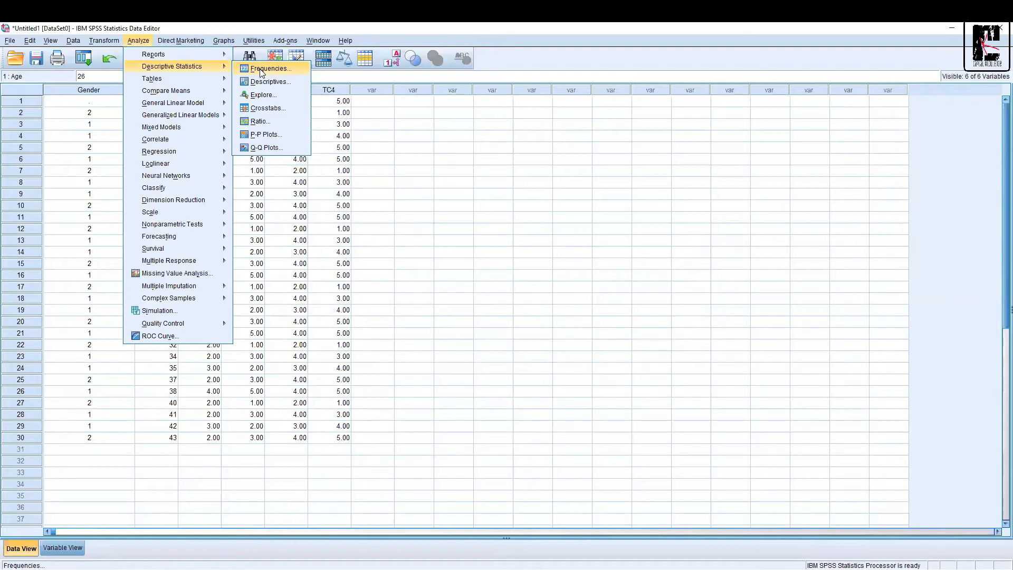
{"action": "left_click", "coordinate": [274, 68]}
{"action": "left_click", "coordinate": [529, 255]}
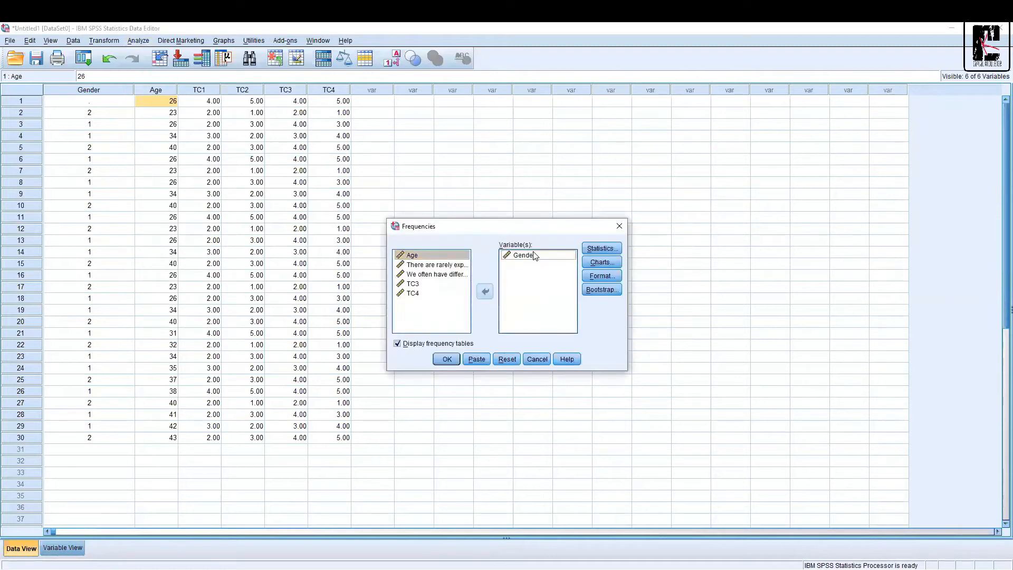
{"action": "left_click", "coordinate": [485, 291]}
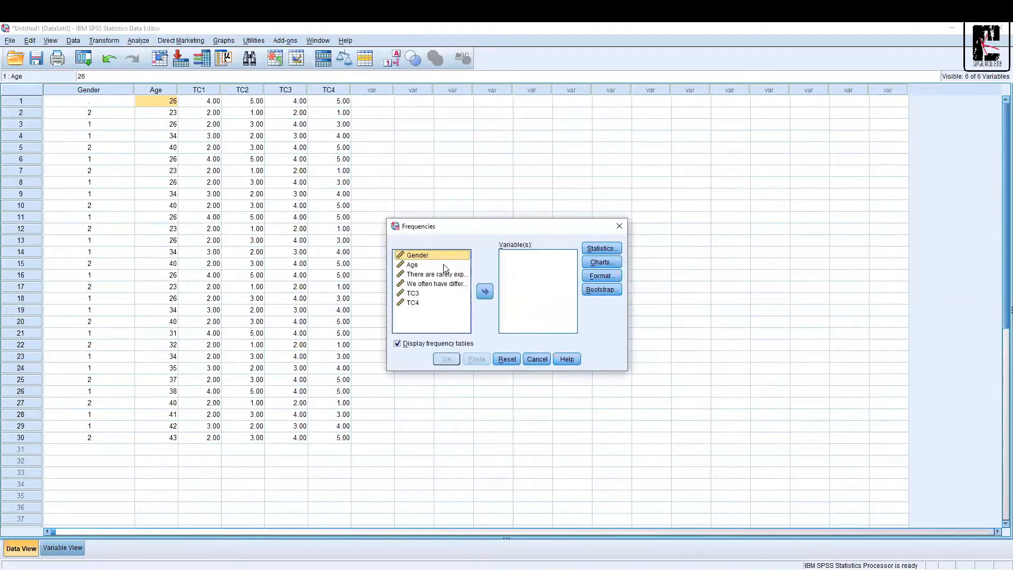
{"action": "left_click", "coordinate": [484, 292]}
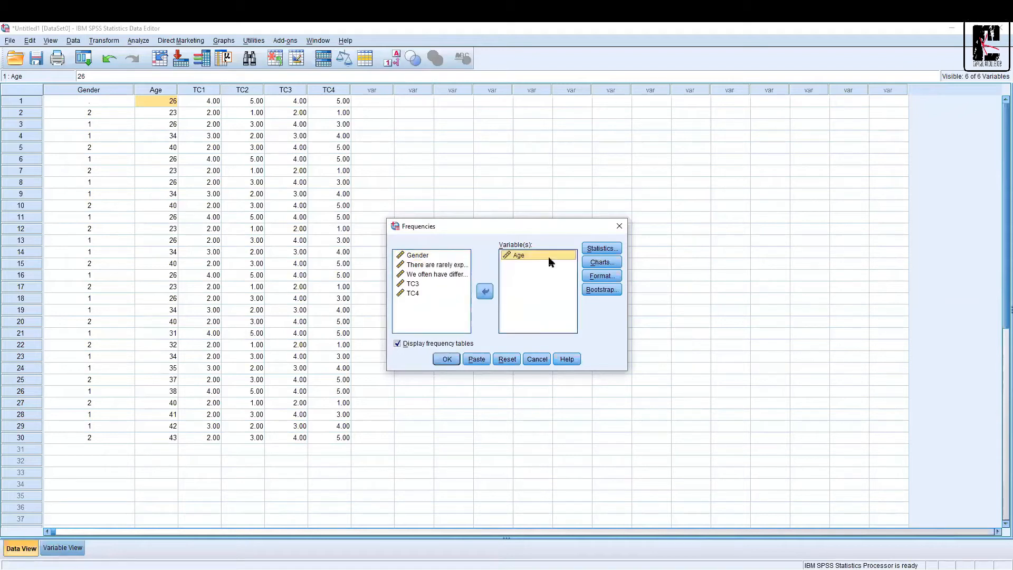
Exclude Mode from the Frequencies statistics, run the analysis for Age and look over the Age frequency table.
{"action": "left_click", "coordinate": [602, 248]}
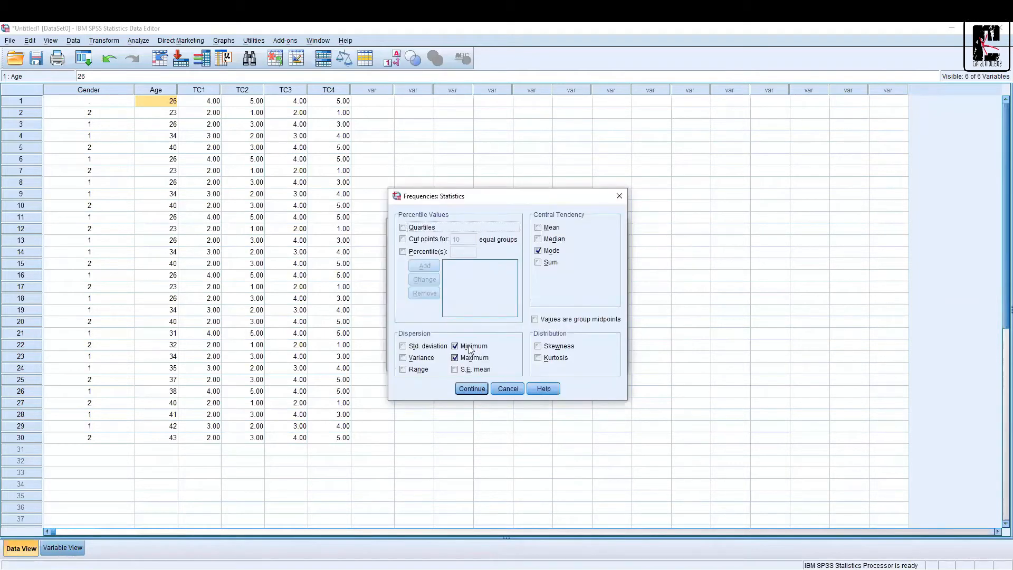
{"action": "left_click", "coordinate": [538, 250]}
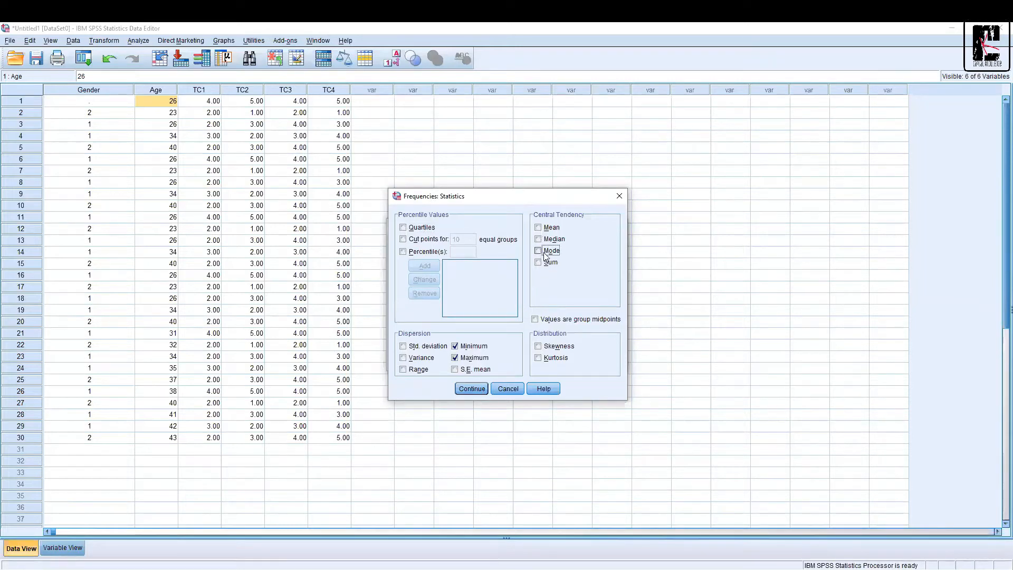
{"action": "left_click", "coordinate": [470, 392]}
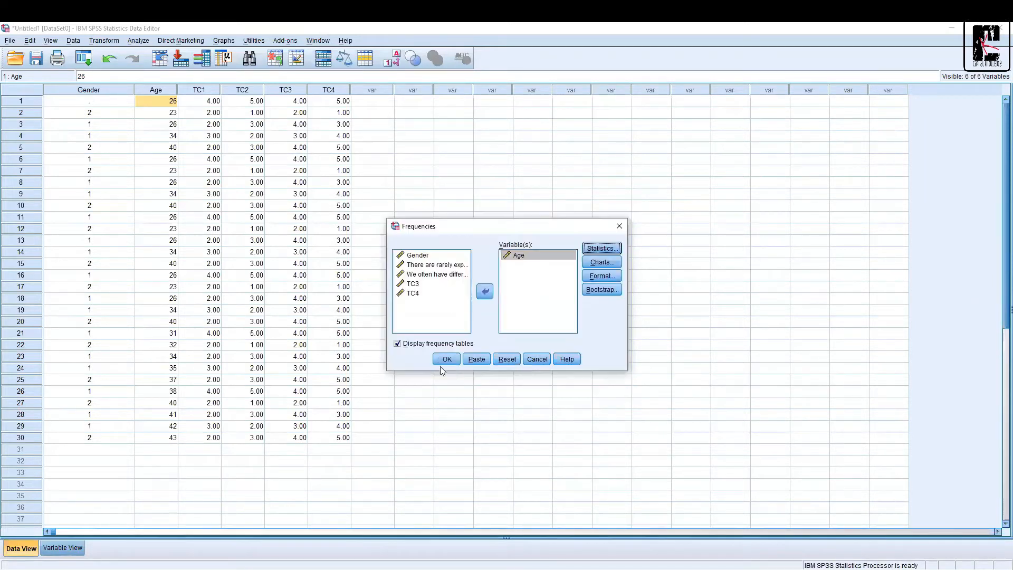
{"action": "left_click", "coordinate": [449, 358]}
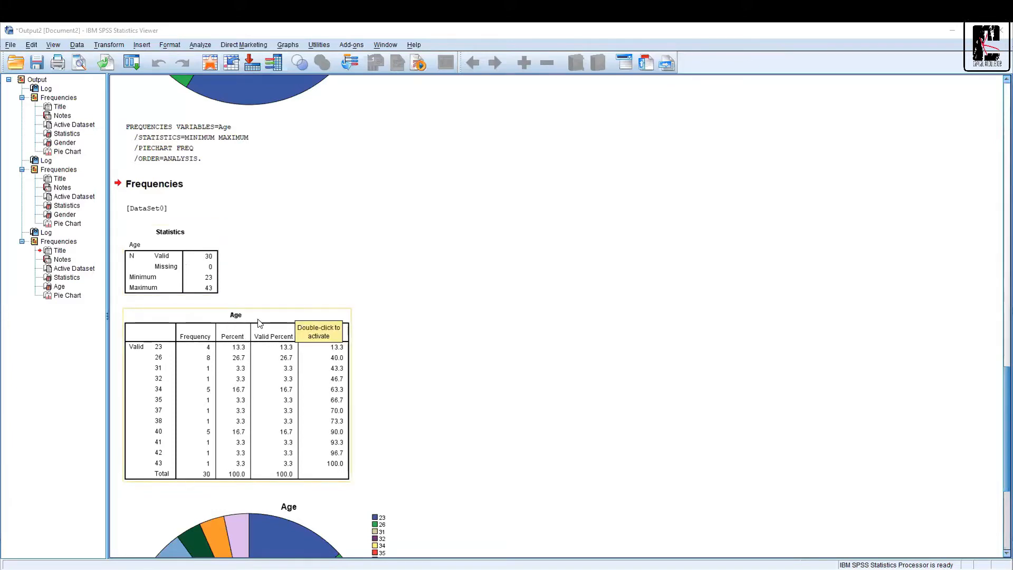
{"action": "left_click", "coordinate": [243, 369]}
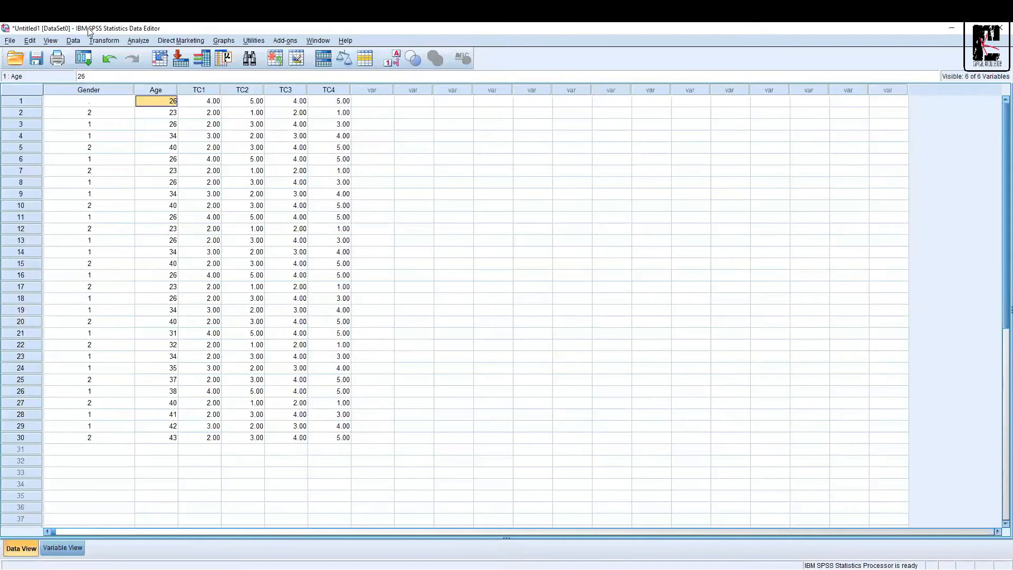
Set up a Recode into Different Variables from Age to a new output variable named Age_Gr.
{"action": "left_click", "coordinate": [102, 42]}
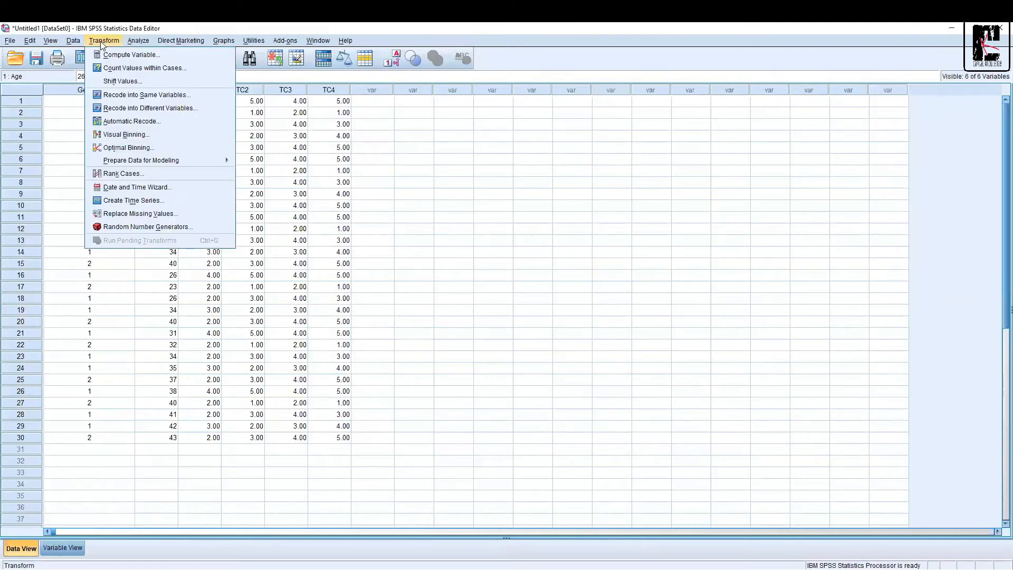
{"action": "left_click", "coordinate": [169, 109]}
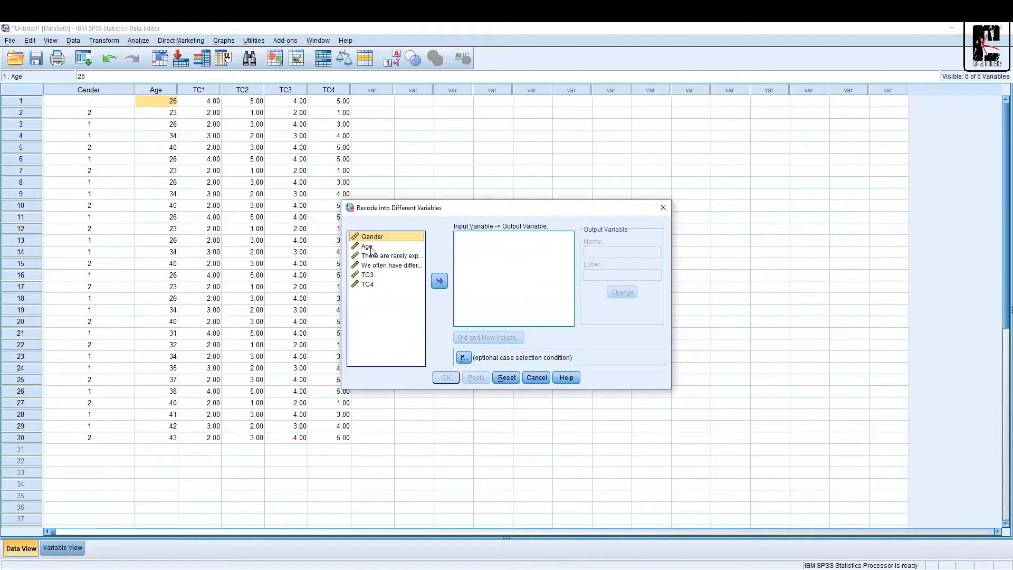
{"action": "left_click", "coordinate": [373, 247]}
{"action": "left_click", "coordinate": [439, 281]}
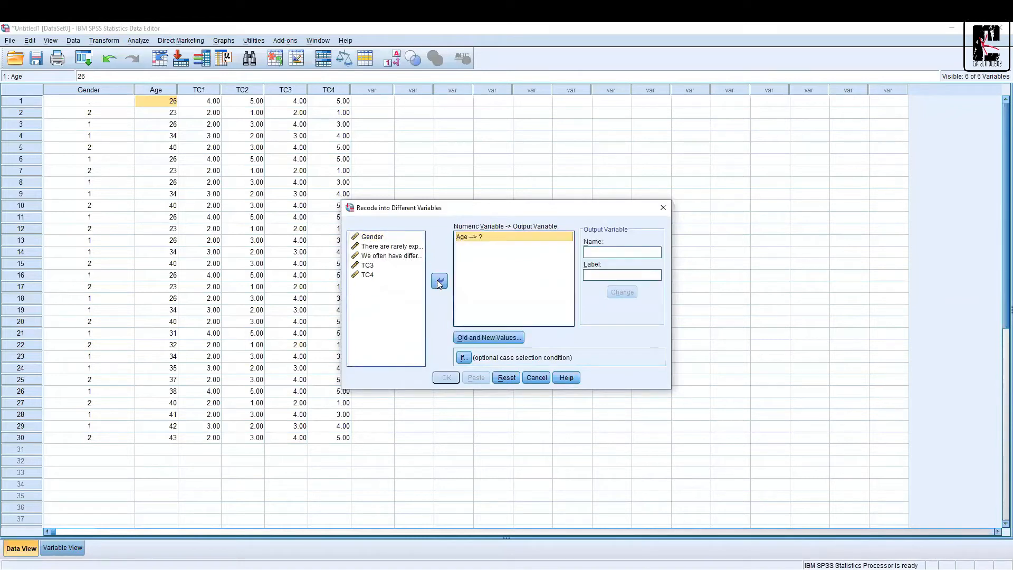
{"action": "left_click", "coordinate": [616, 251]}
{"action": "type", "text": "Age"}
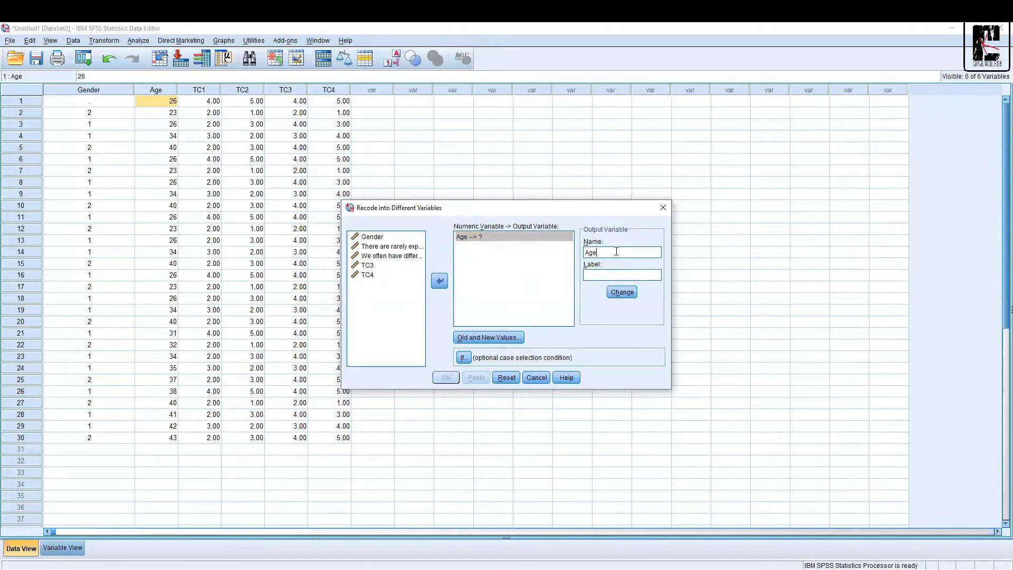
{"action": "type", "text": "_Gr"}
{"action": "left_click", "coordinate": [624, 294]}
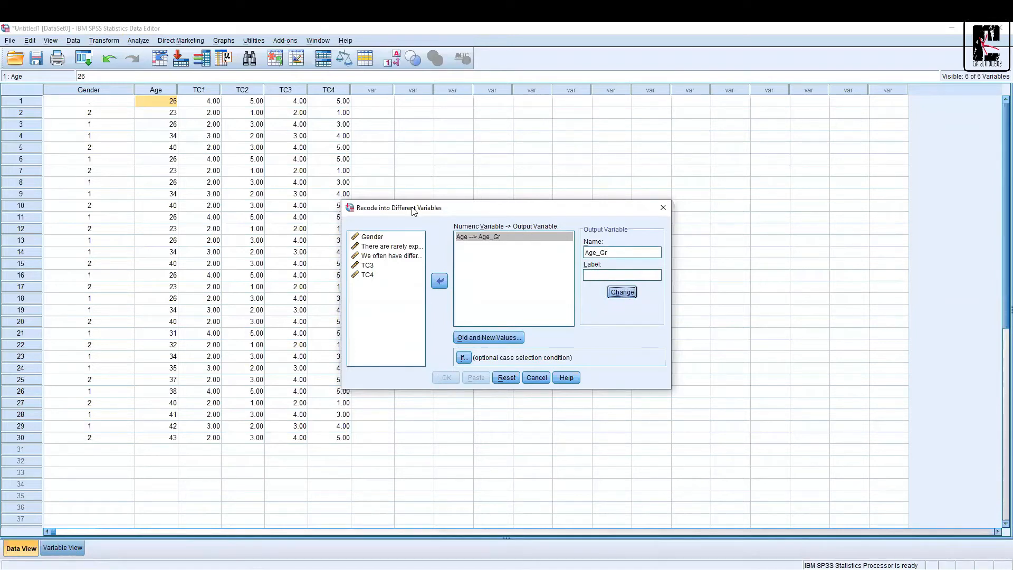
Add a recode rule for Age_Gr that turns the range 21 through 30 into the value 1.
{"action": "left_click", "coordinate": [502, 338]}
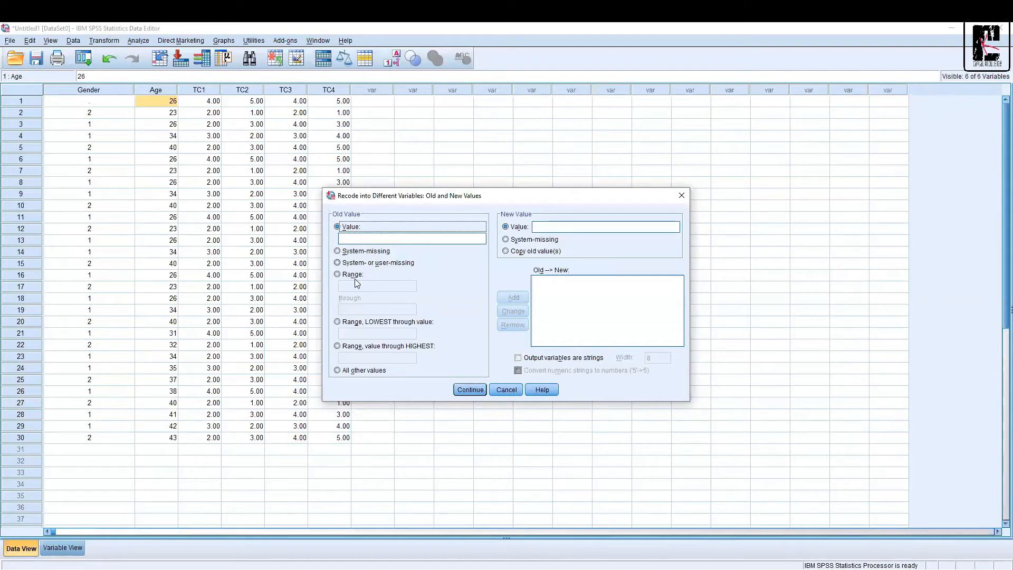
{"action": "left_click", "coordinate": [349, 276]}
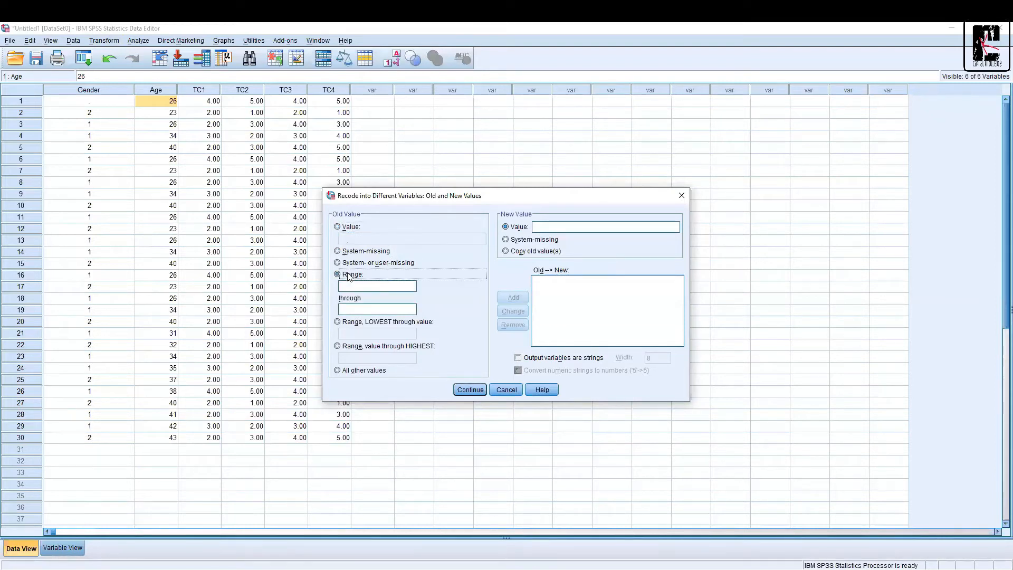
{"action": "left_click", "coordinate": [352, 285]}
{"action": "type", "text": "21"}
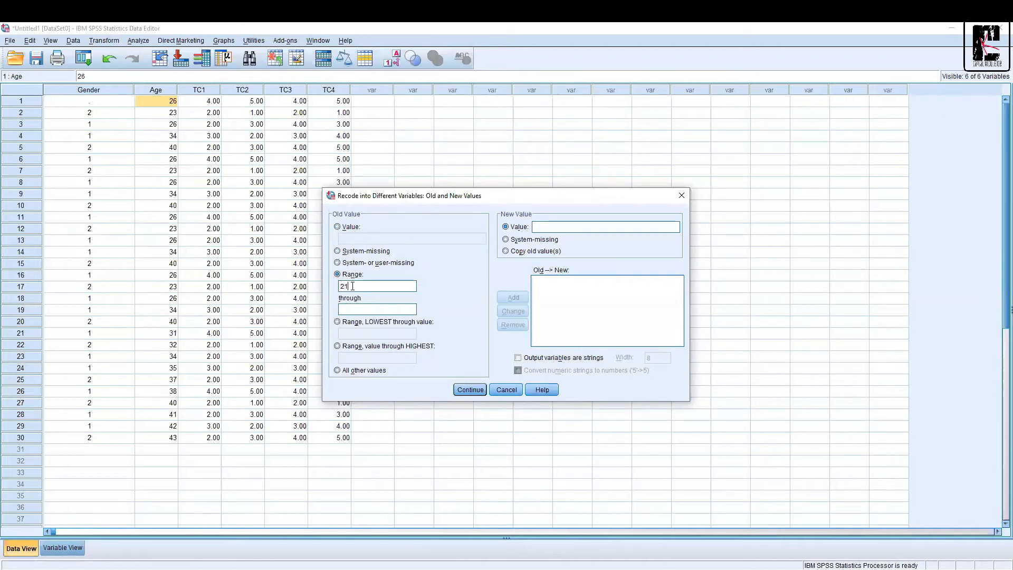
{"action": "left_click", "coordinate": [360, 310]}
{"action": "type", "text": "30"}
{"action": "left_click", "coordinate": [549, 228]}
{"action": "type", "text": "1"}
{"action": "left_click", "coordinate": [517, 298]}
Add a recode rule that turns the range 31 through 40 into the value 2.
{"action": "left_click", "coordinate": [384, 284]}
{"action": "type", "text": "31"}
{"action": "type", "text": "40"}
{"action": "type", "text": "2"}
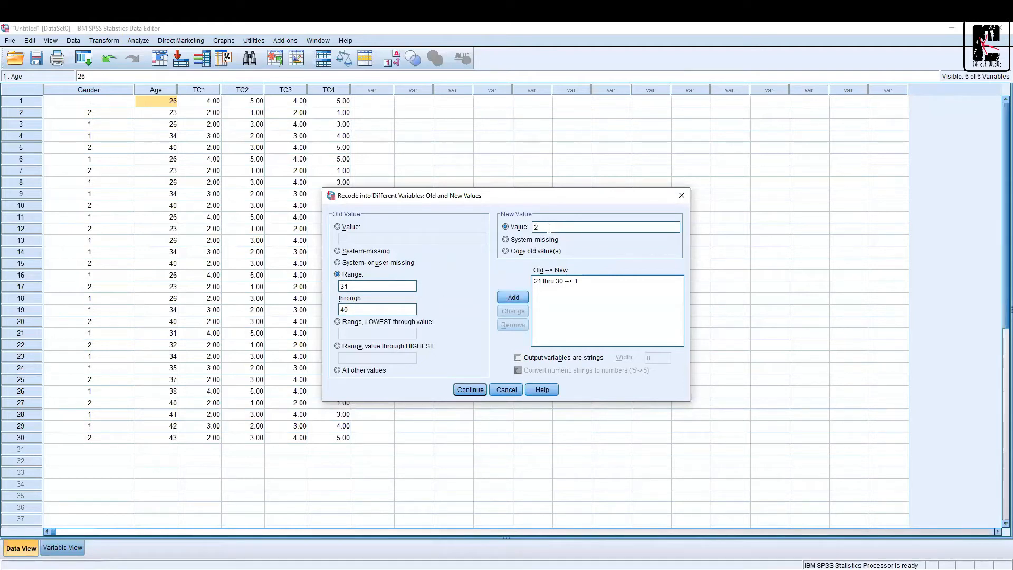
{"action": "left_click", "coordinate": [515, 299]}
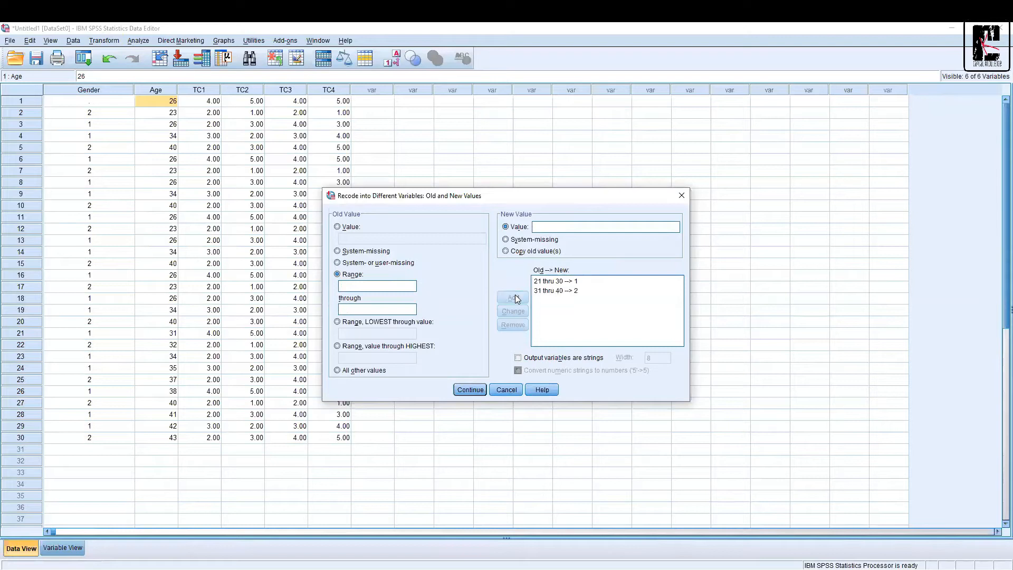
Add a recode rule that turns the range 41 through 50 into the value 3, and accept the old and new values.
{"action": "left_click", "coordinate": [367, 285]}
{"action": "type", "text": "41"}
{"action": "type", "text": "50"}
{"action": "type", "text": "3"}
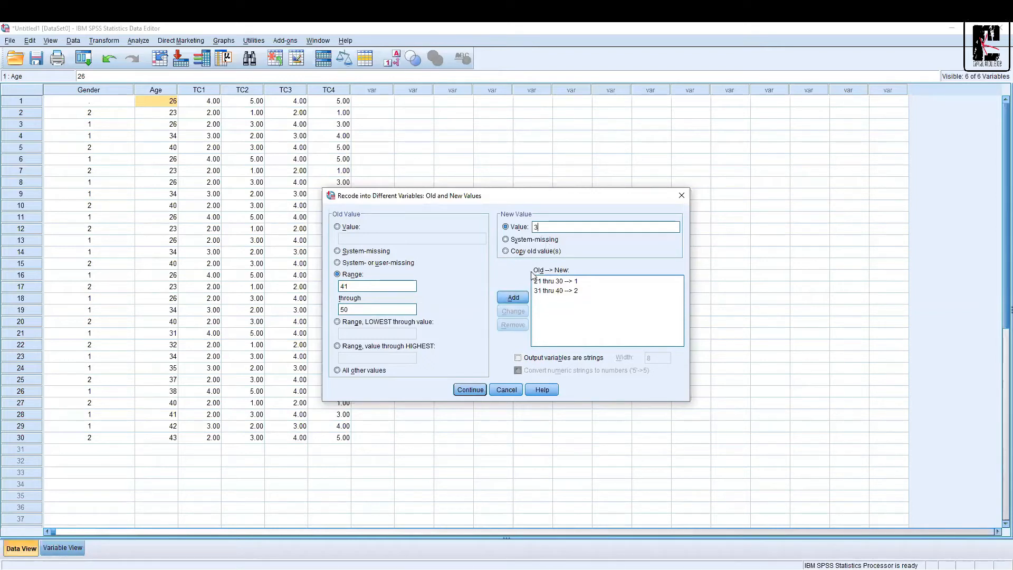
{"action": "left_click", "coordinate": [514, 297]}
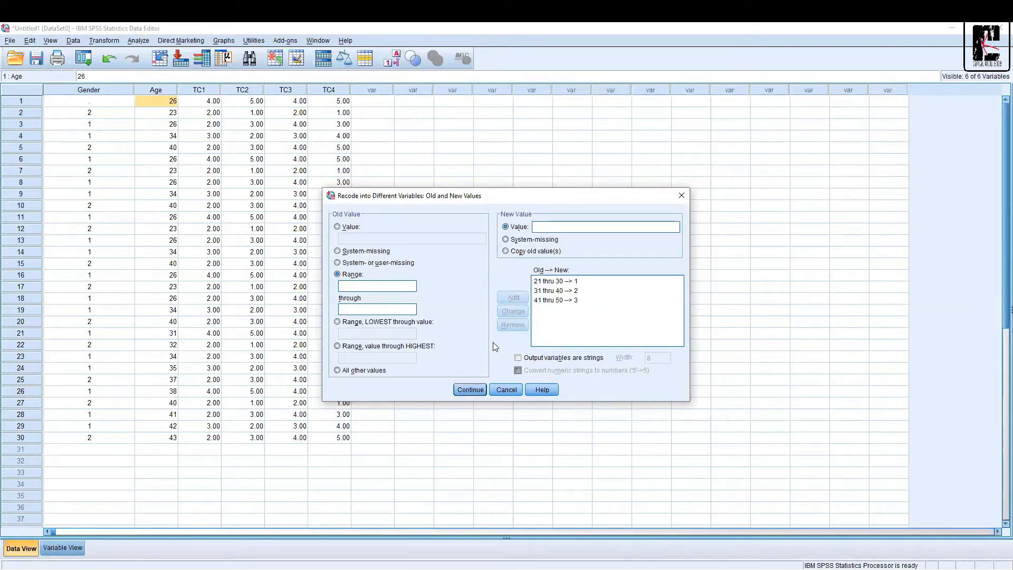
{"action": "left_click", "coordinate": [473, 395]}
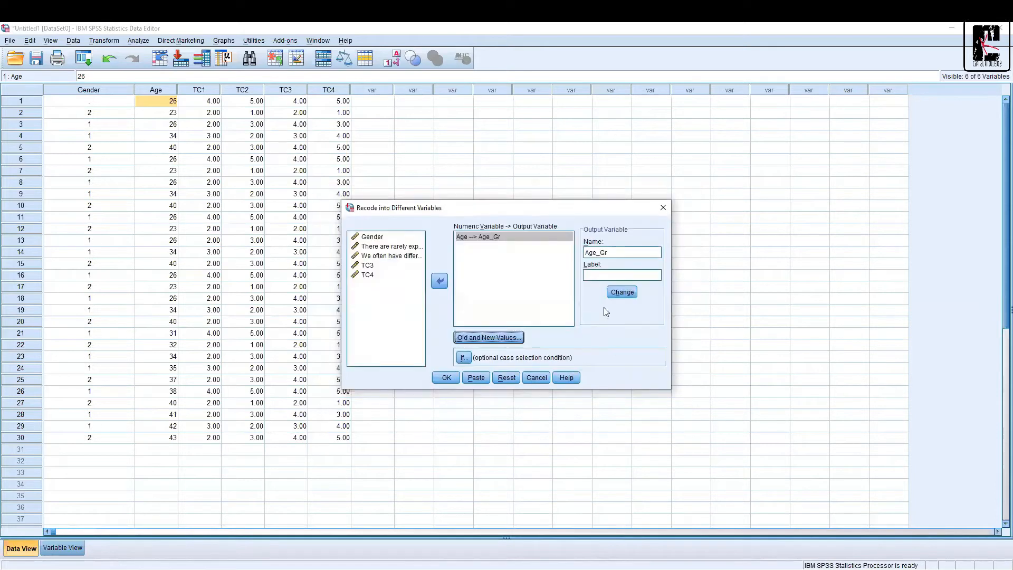
Run the recode that creates the Age_Gr variable and select the Age_Gr column in the data.
{"action": "left_click", "coordinate": [441, 378]}
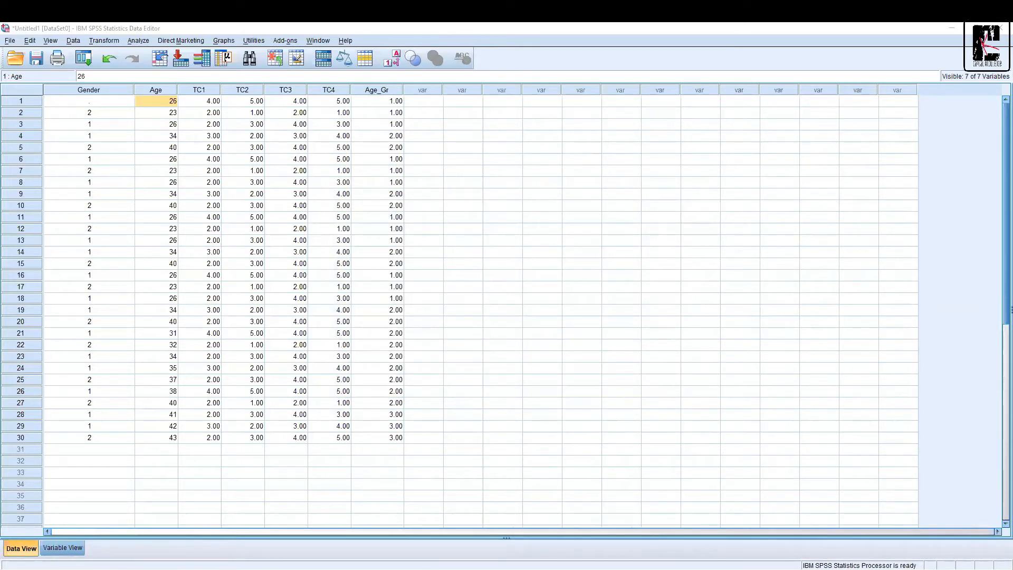
{"action": "left_click", "coordinate": [378, 91]}
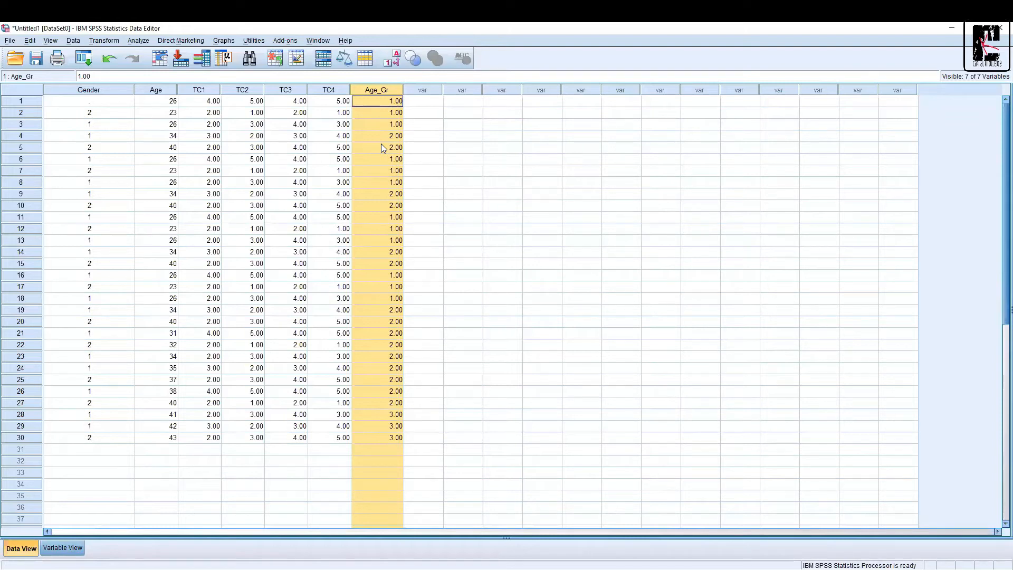
Open the value labels of Age_Gr in the variable definitions and add the label 21-30 for value 1.
{"action": "left_click", "coordinate": [66, 548]}
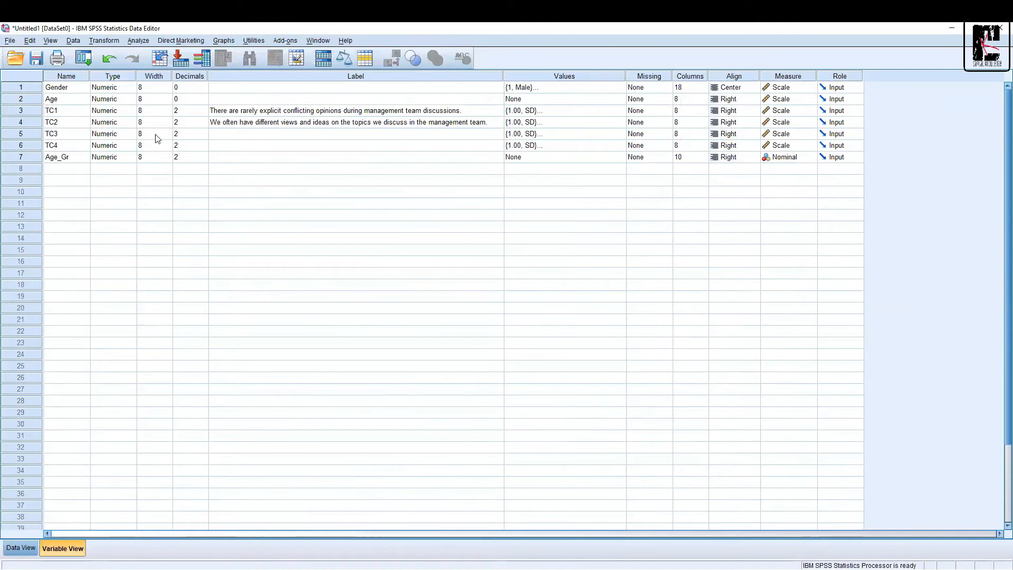
{"action": "left_click", "coordinate": [619, 158]}
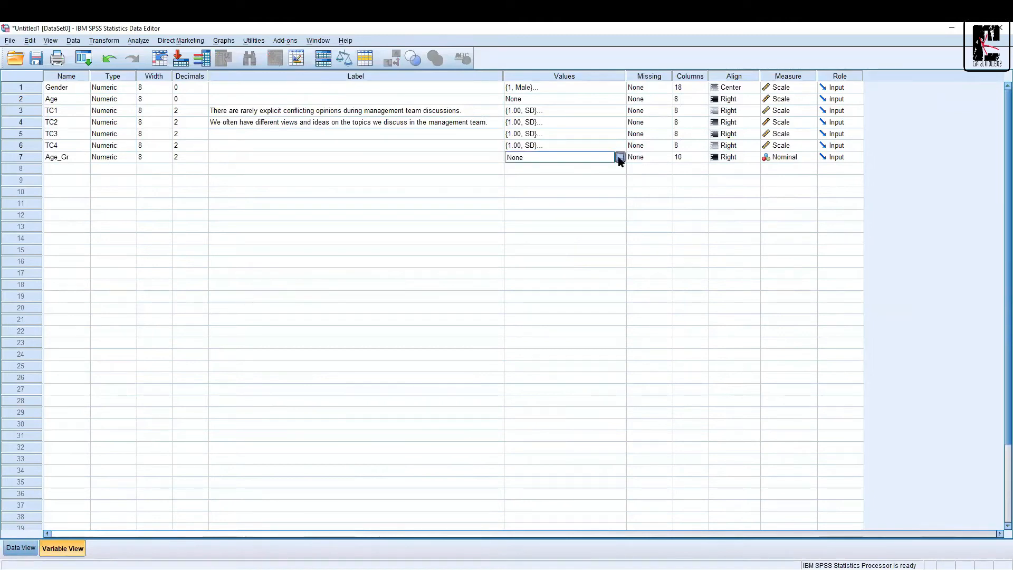
{"action": "left_click", "coordinate": [619, 157]}
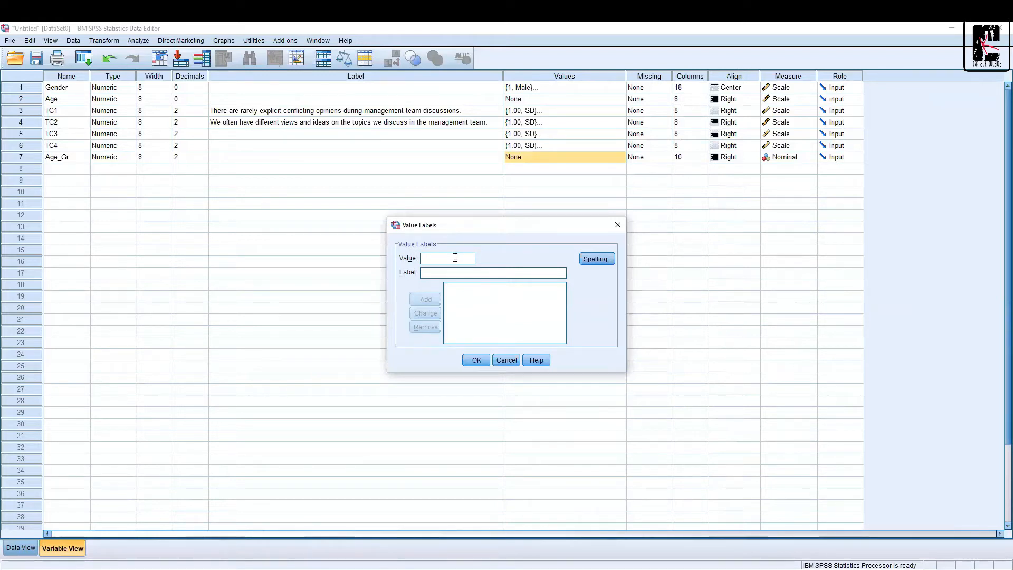
{"action": "type", "text": "1"}
{"action": "key", "text": "Tab"}
{"action": "type", "text": "21-30"}
{"action": "left_click", "coordinate": [416, 304]}
Add the value label 31-40 for value 2 of Age_Gr.
{"action": "type", "text": "2"}
{"action": "key", "text": "Tab"}
{"action": "type", "text": "31-40"}
{"action": "left_click", "coordinate": [417, 304]}
Add the value label 41-50 for value 3 of Age_Gr and accept the value labels.
{"action": "type", "text": "3"}
{"action": "key", "text": "Tab"}
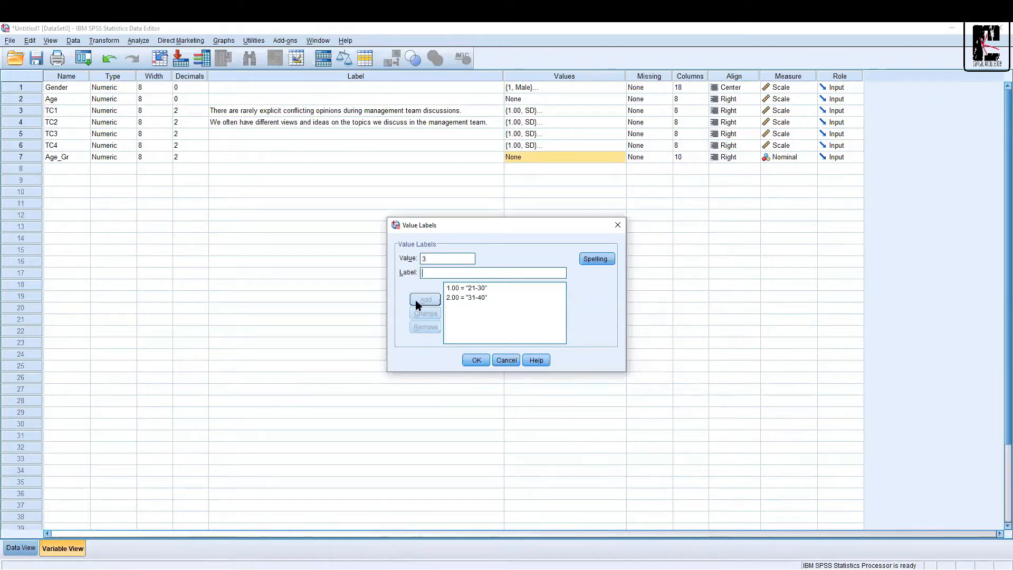
{"action": "type", "text": "41-50"}
{"action": "left_click", "coordinate": [425, 300]}
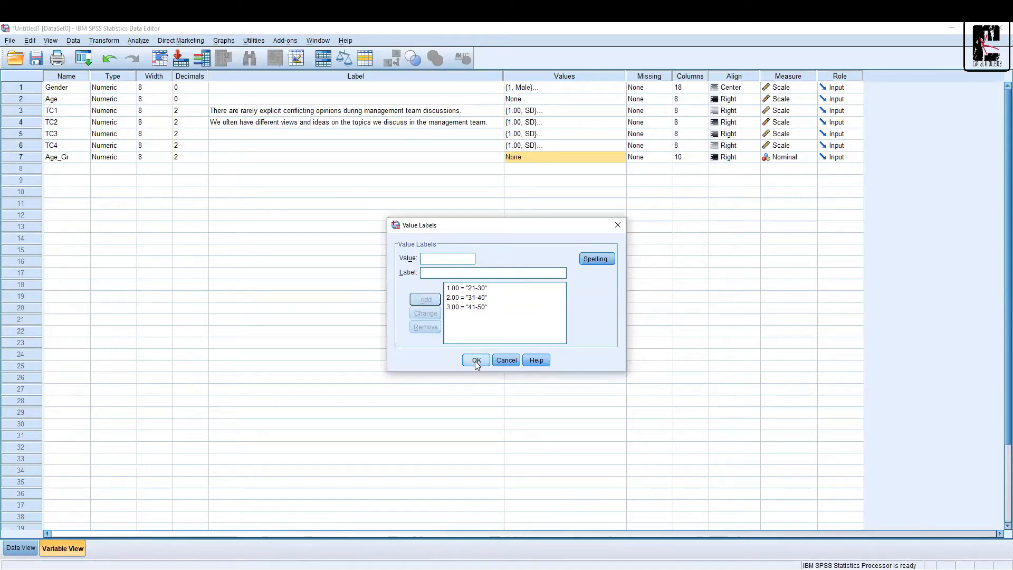
{"action": "left_click", "coordinate": [476, 359]}
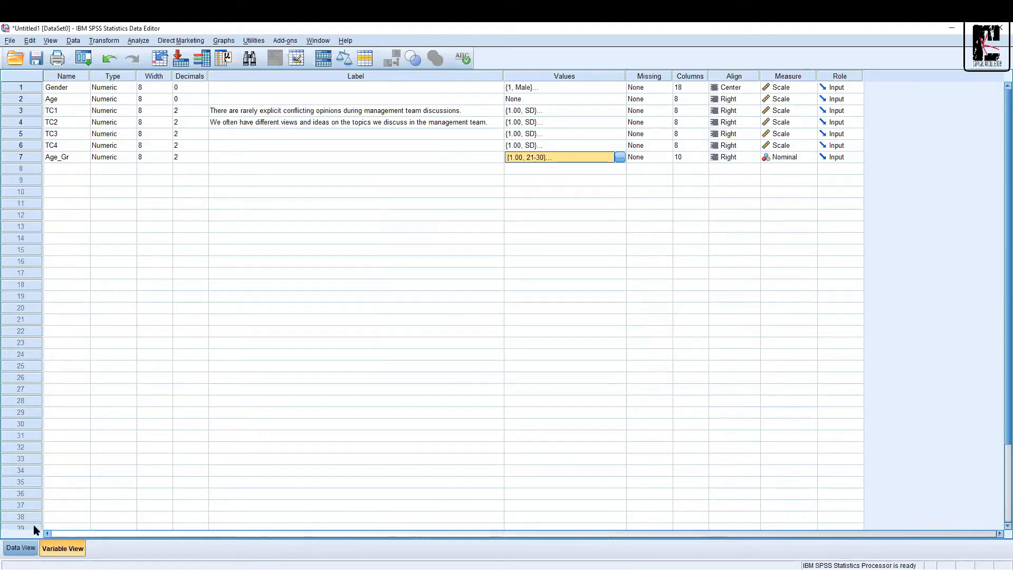
Run a Frequencies analysis on Age_Gr, replacing Age in the list of analysed variables.
{"action": "left_click", "coordinate": [21, 548]}
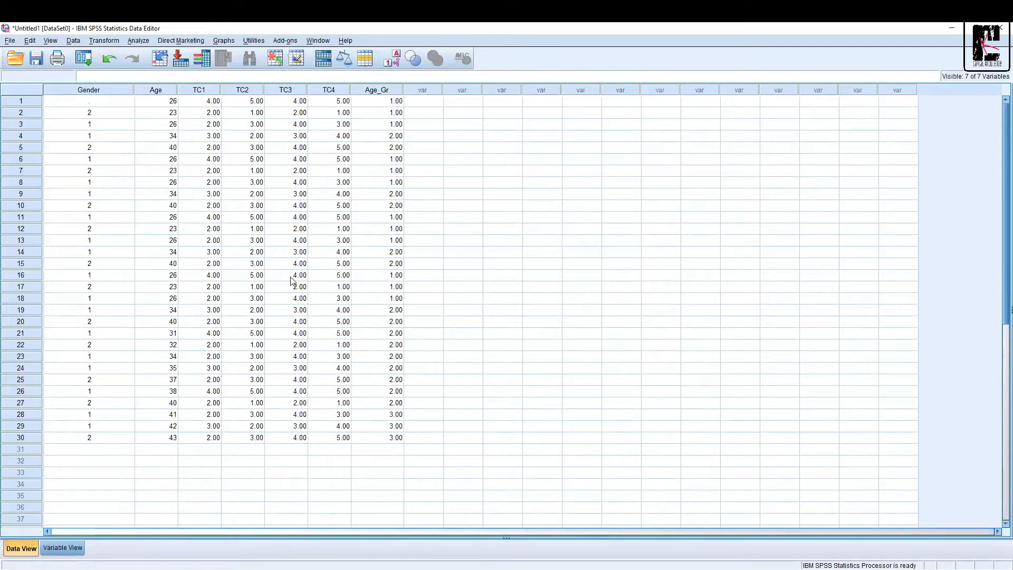
{"action": "left_click", "coordinate": [137, 41]}
{"action": "mouse_move", "coordinate": [155, 55]}
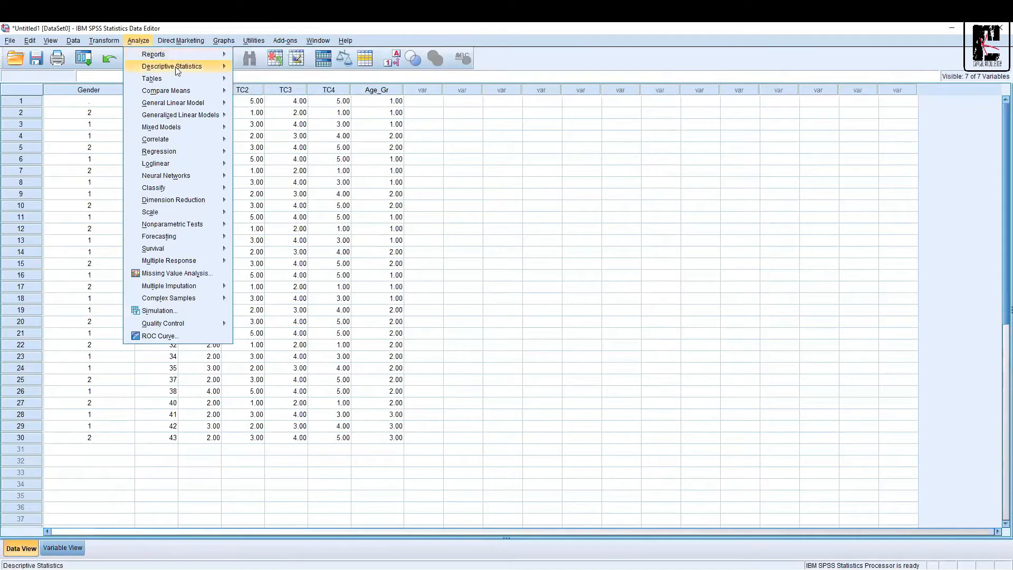
{"action": "mouse_move", "coordinate": [179, 68]}
{"action": "left_click", "coordinate": [258, 69]}
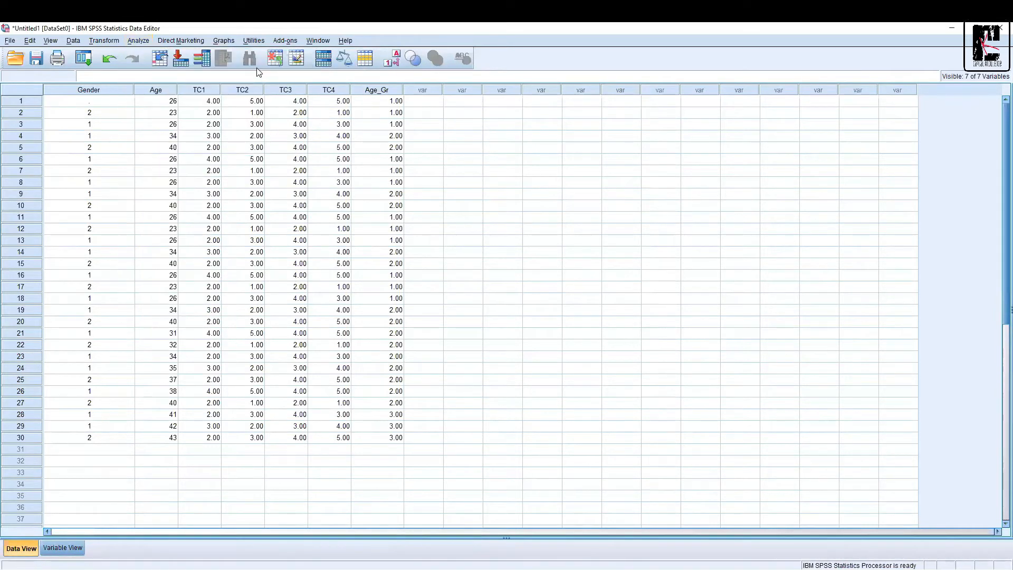
{"action": "left_click", "coordinate": [417, 304]}
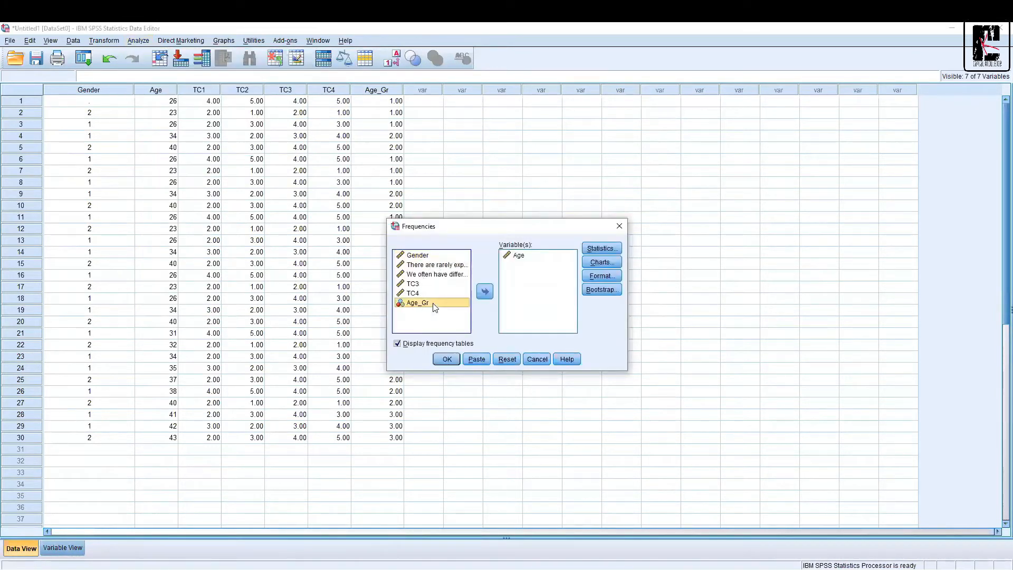
{"action": "left_click", "coordinate": [484, 292]}
{"action": "left_click", "coordinate": [521, 255]}
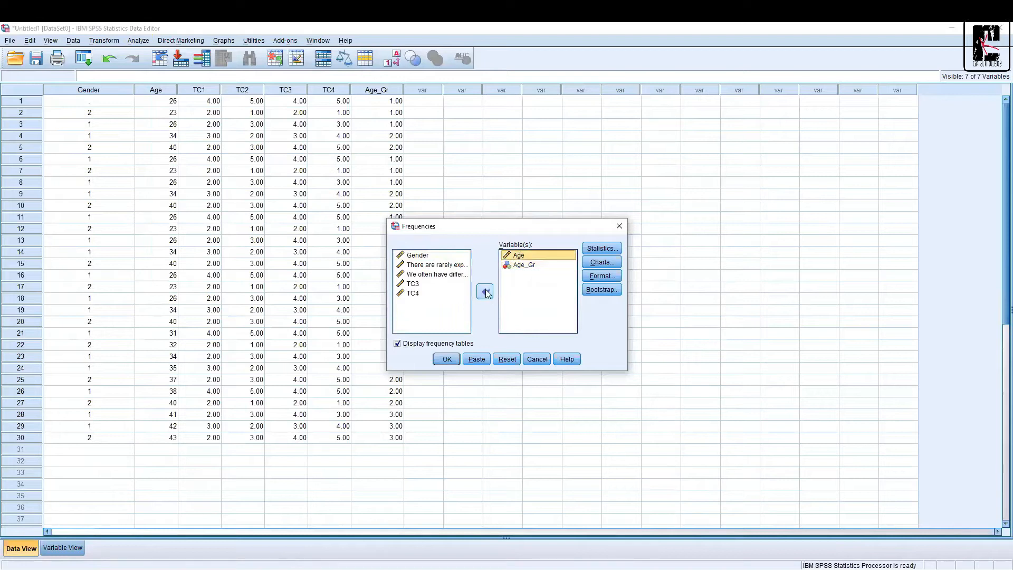
{"action": "left_click", "coordinate": [485, 290]}
{"action": "left_click", "coordinate": [448, 365]}
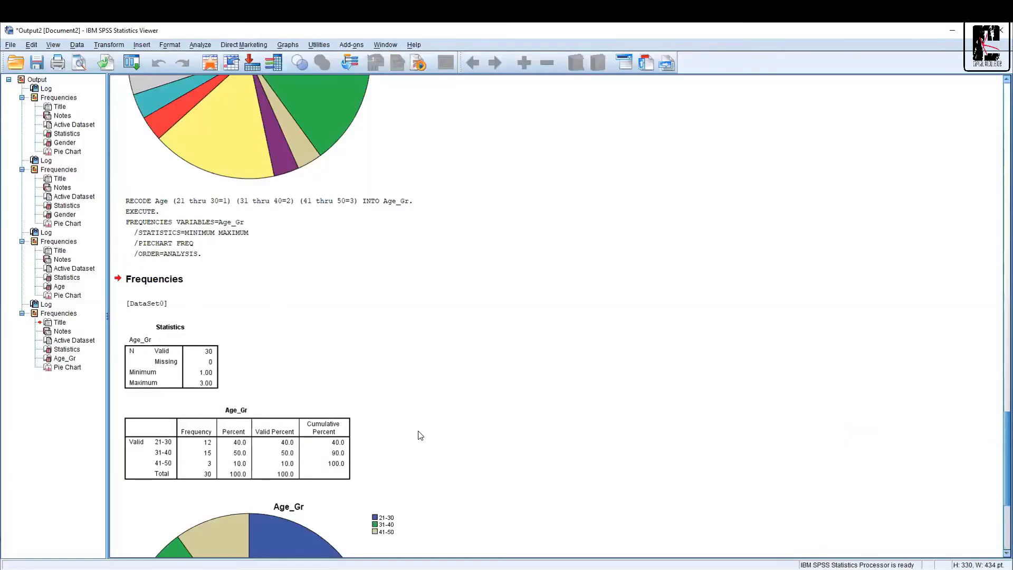
Examine the Age_Gr frequency table and pie chart in the output and compare them with the ungrouped Age table.
{"action": "left_click_drag", "start_coordinate": [996, 426], "coordinate": [996, 462]}
{"action": "left_click", "coordinate": [228, 309]}
{"action": "left_click", "coordinate": [227, 264]}
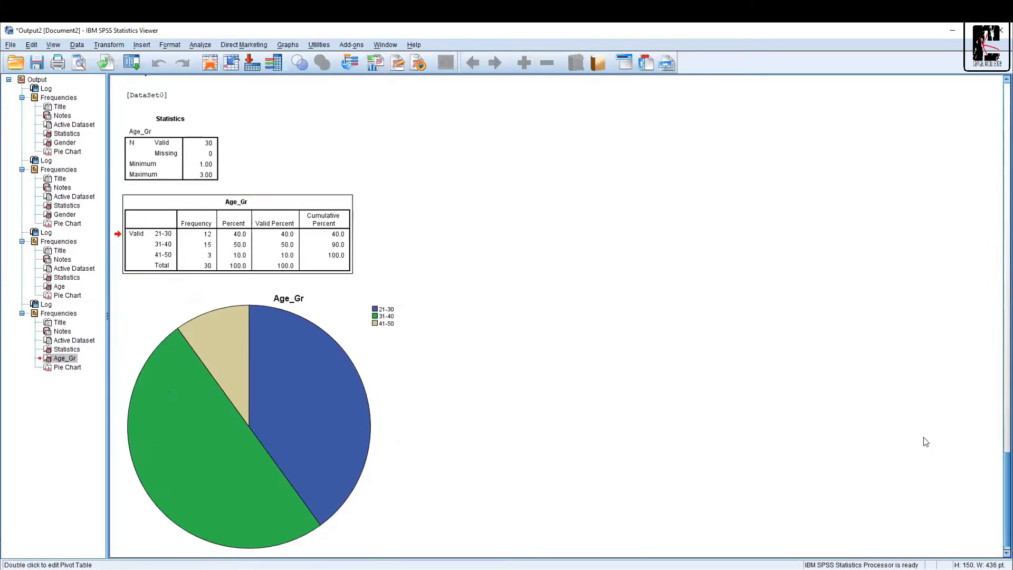
{"action": "scroll", "coordinate": [999, 469], "scroll_direction": "up", "scroll_amount": 10}
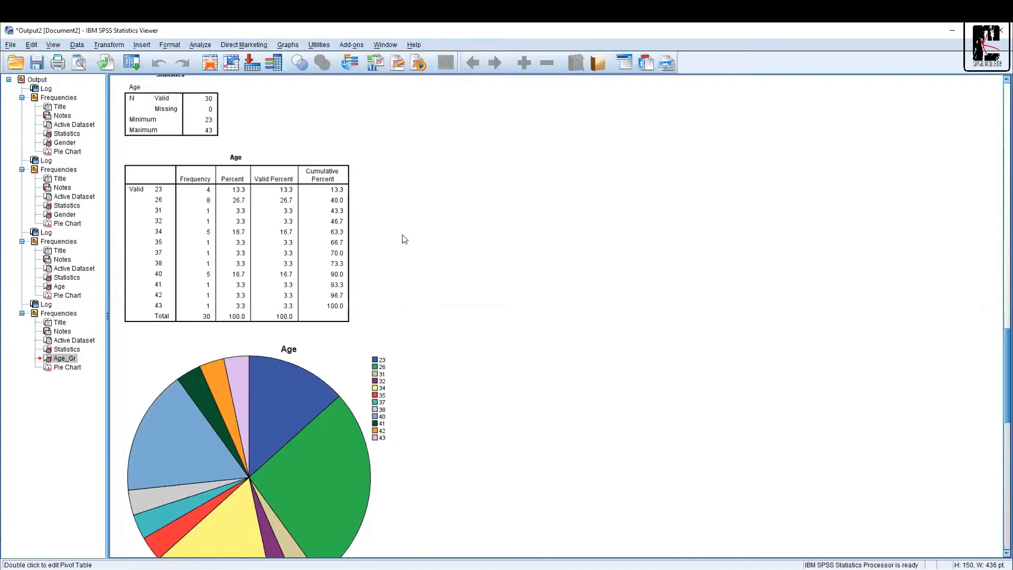
{"action": "left_click", "coordinate": [195, 249]}
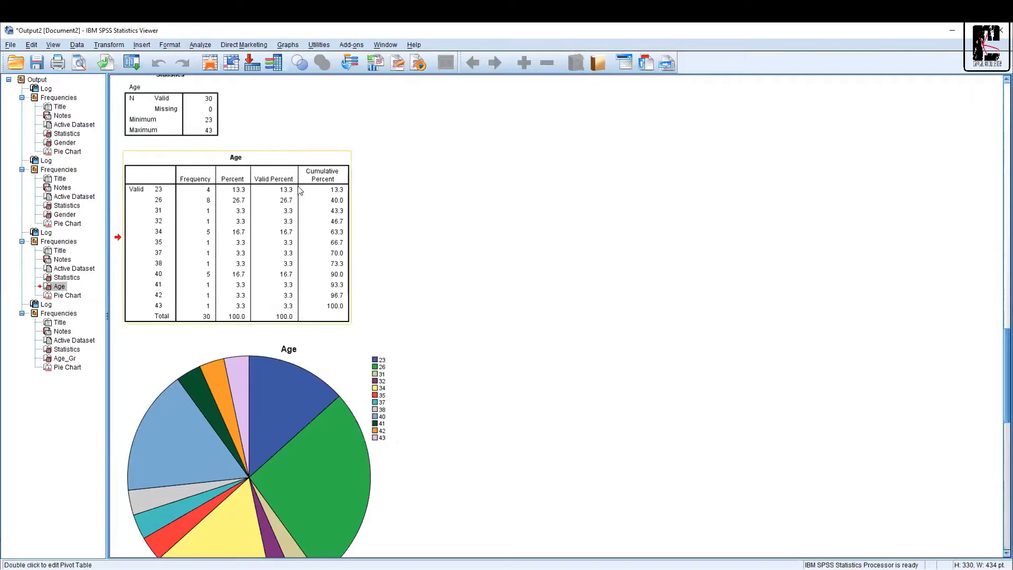
{"action": "left_click_drag", "start_coordinate": [999, 358], "coordinate": [999, 447]}
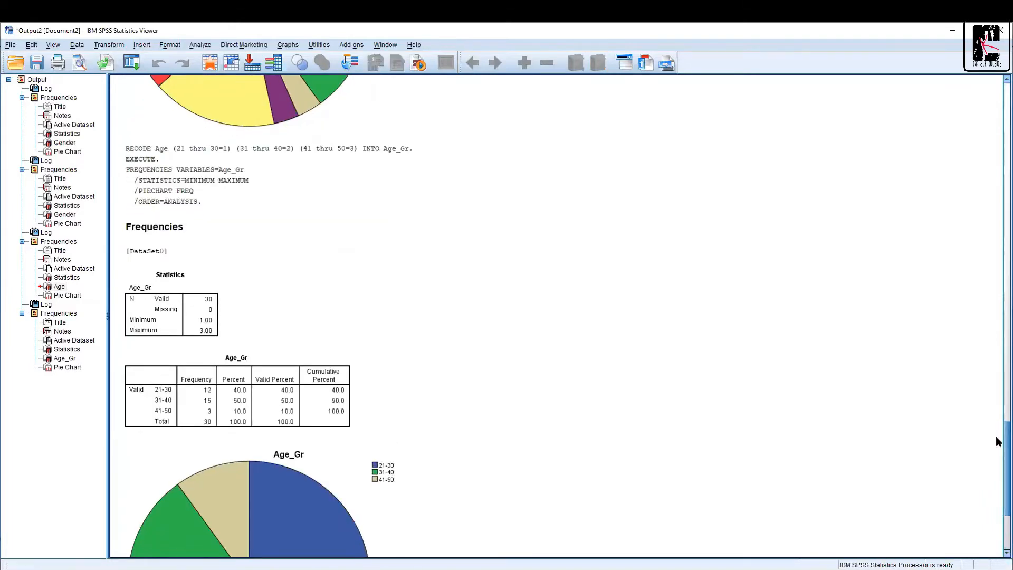
{"action": "scroll", "coordinate": [997, 443], "scroll_direction": "down", "scroll_amount": 3}
{"action": "left_click", "coordinate": [302, 339]}
{"action": "left_click", "coordinate": [300, 271]}
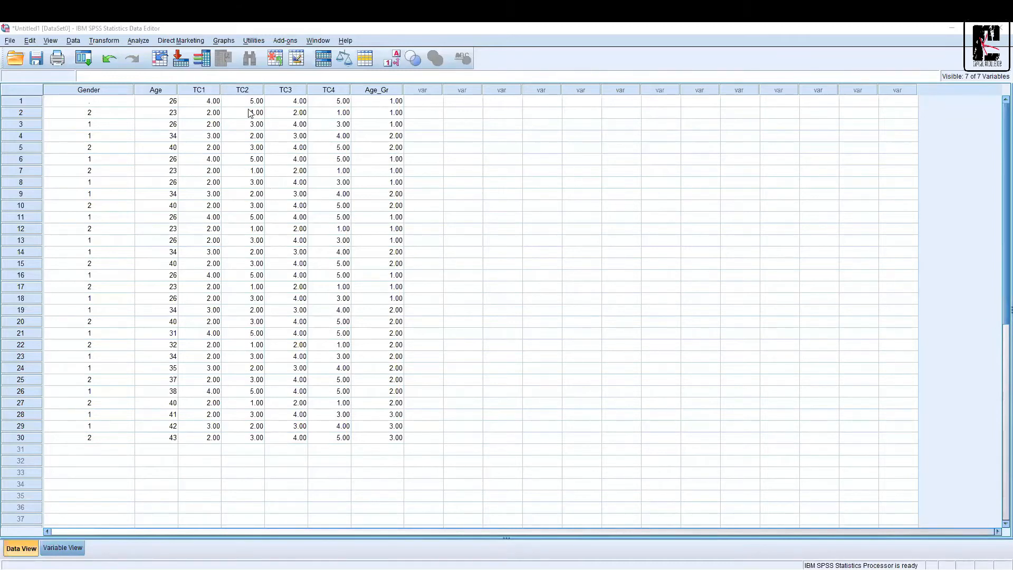
Review the TC1 to TC4 item columns in the data and check the question label of TC1 in the variable definitions.
{"action": "left_click", "coordinate": [207, 105]}
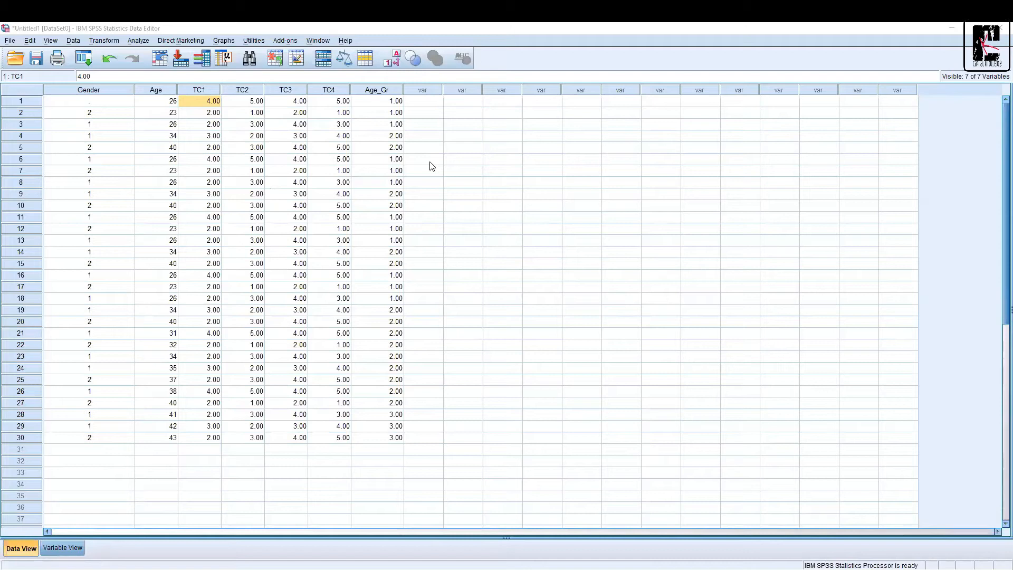
{"action": "left_click_drag", "start_coordinate": [202, 90], "coordinate": [321, 106]}
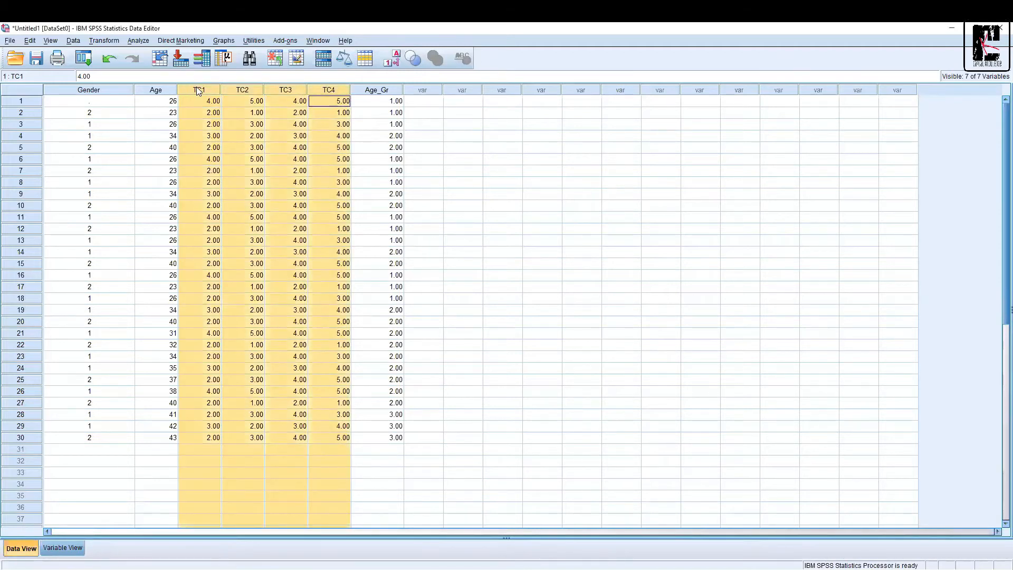
{"action": "left_click", "coordinate": [211, 100]}
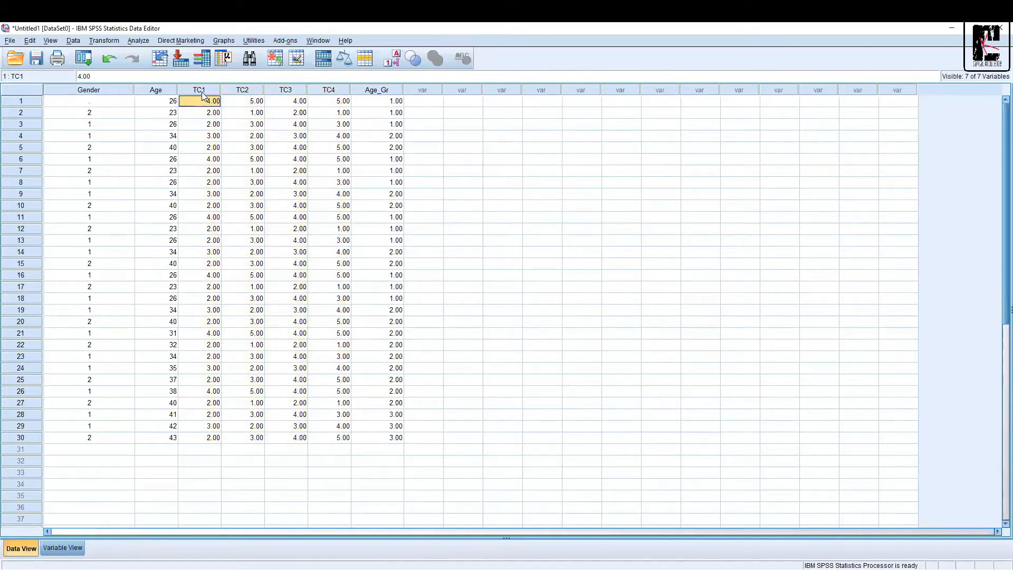
{"action": "left_click", "coordinate": [202, 91]}
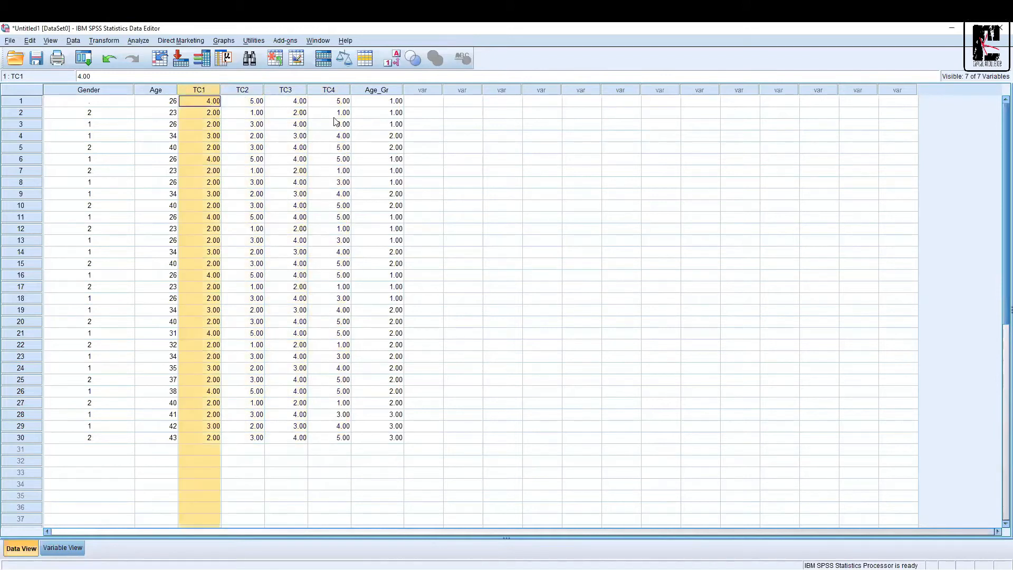
{"action": "left_click", "coordinate": [283, 94]}
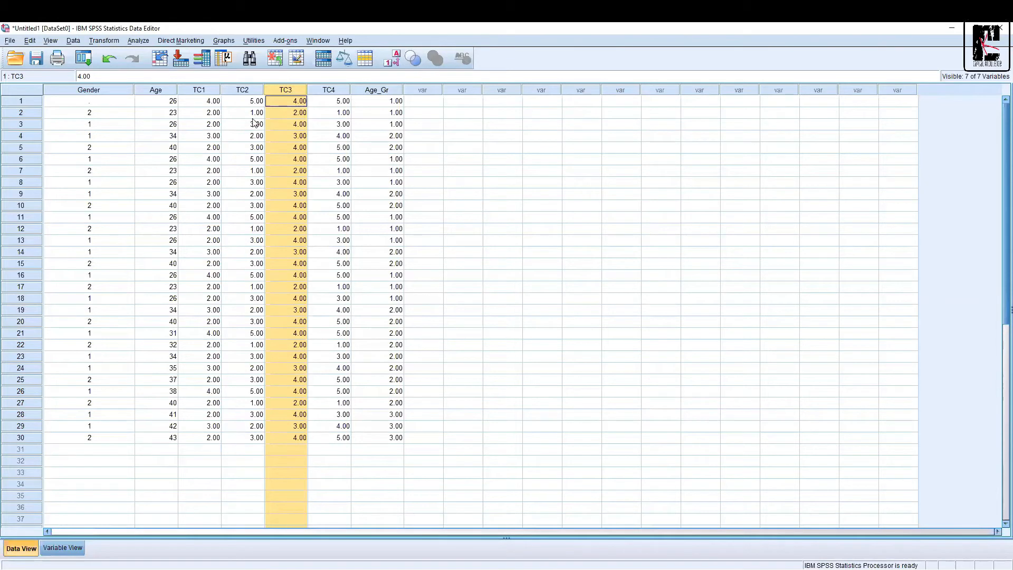
{"action": "left_click", "coordinate": [199, 106]}
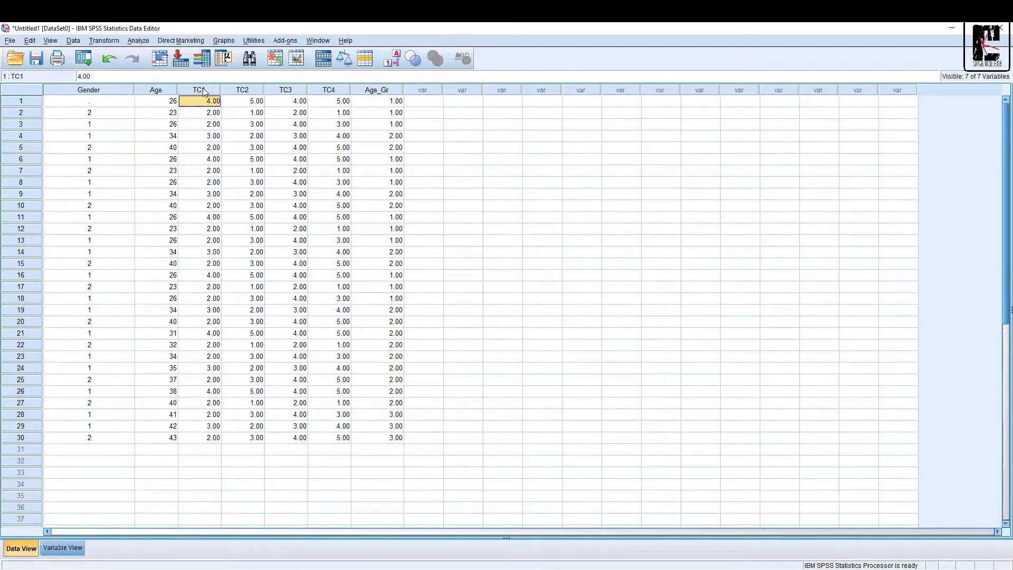
{"action": "left_click", "coordinate": [204, 90]}
{"action": "double_click", "coordinate": [203, 91]}
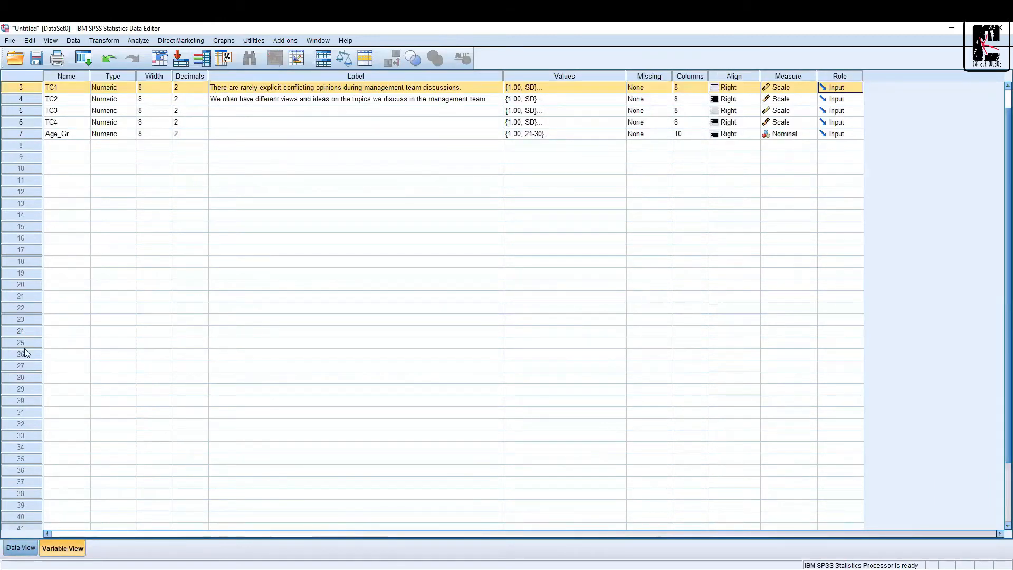
{"action": "left_click", "coordinate": [20, 548]}
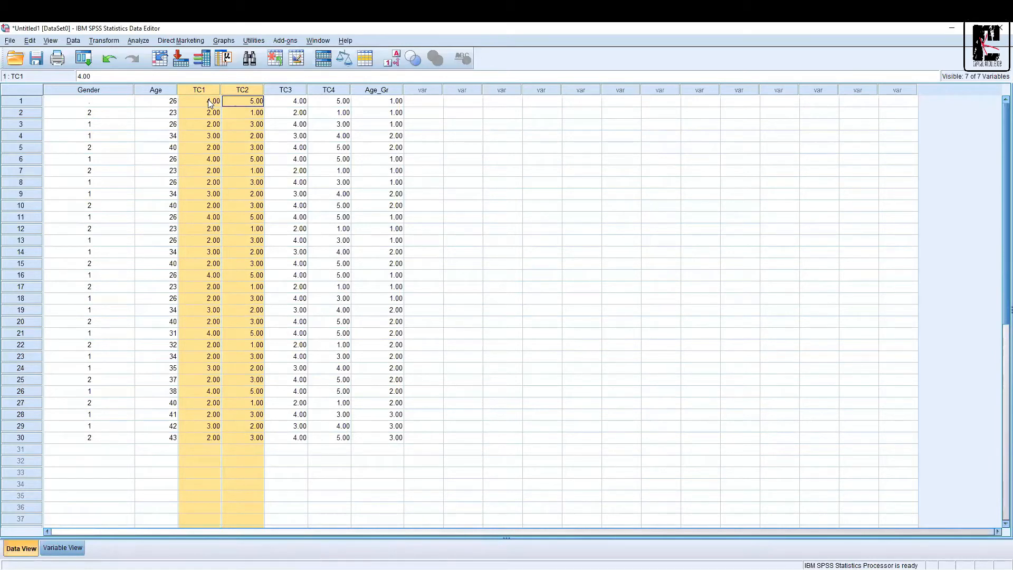
{"action": "left_click", "coordinate": [240, 100]}
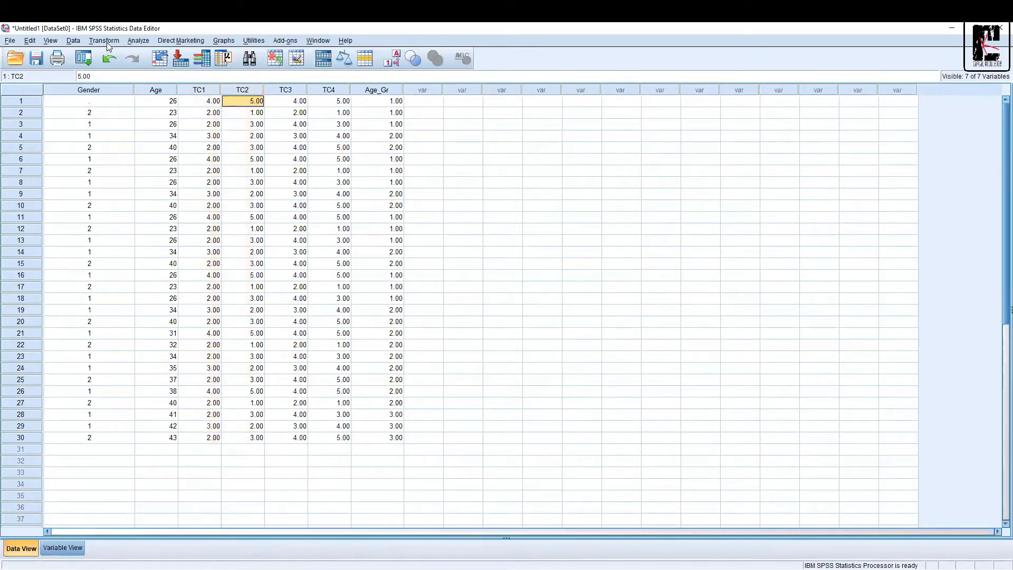
Start a Compute Variable calculation with the target variable named TC.
{"action": "left_click", "coordinate": [106, 41]}
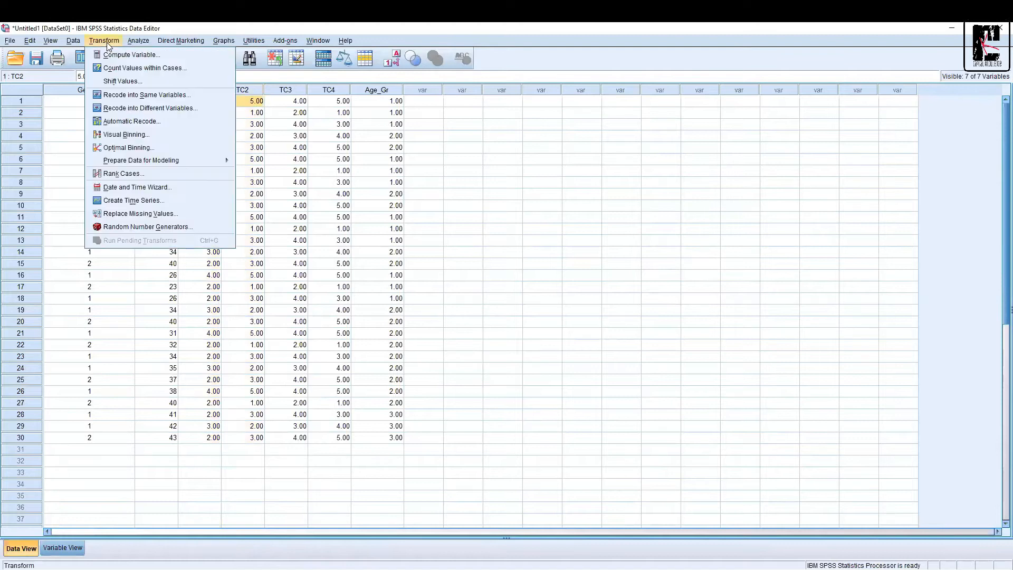
{"action": "left_click", "coordinate": [297, 126]}
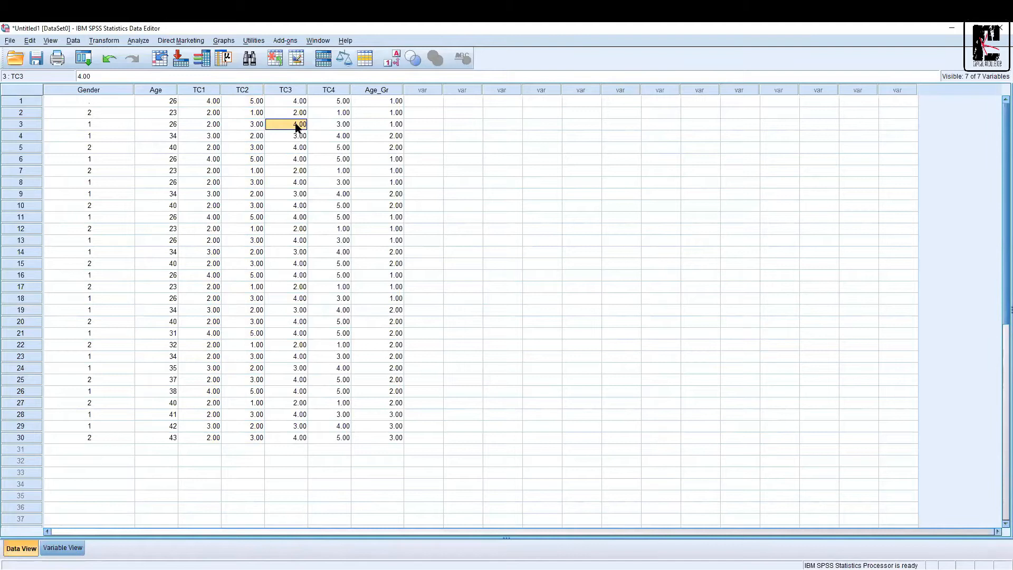
{"action": "left_click", "coordinate": [105, 42]}
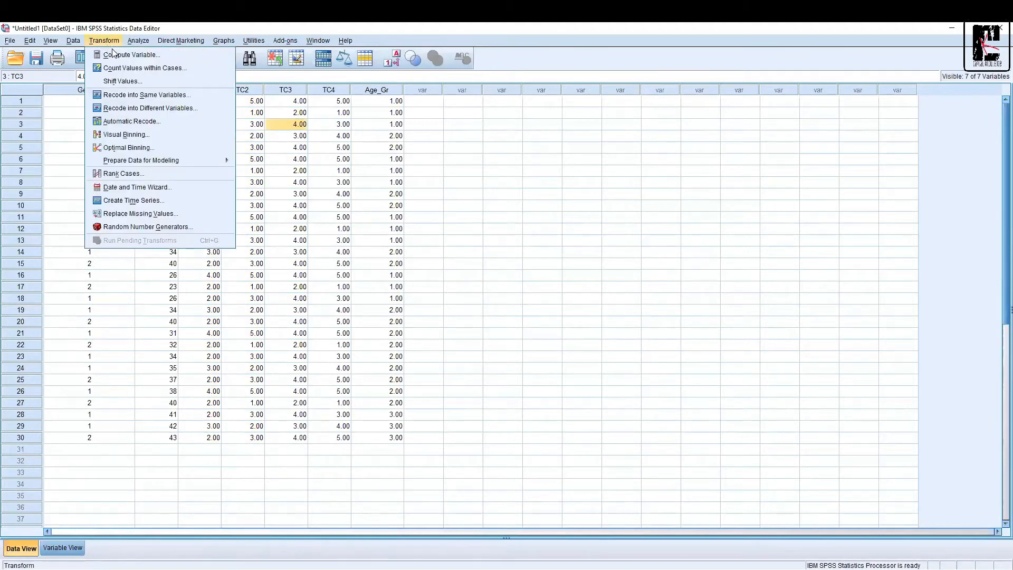
{"action": "left_click", "coordinate": [179, 53]}
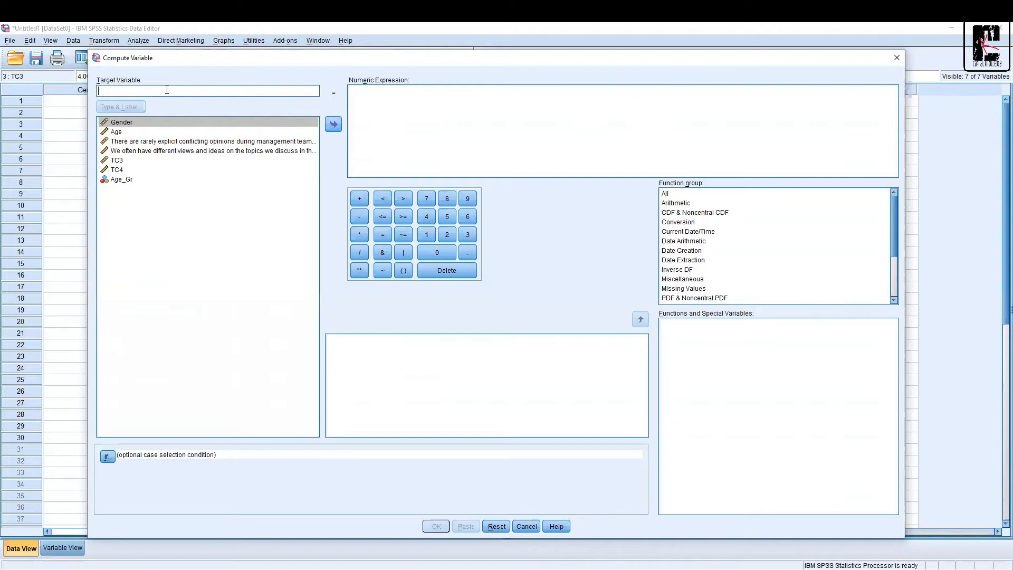
{"action": "type", "text": "TC"}
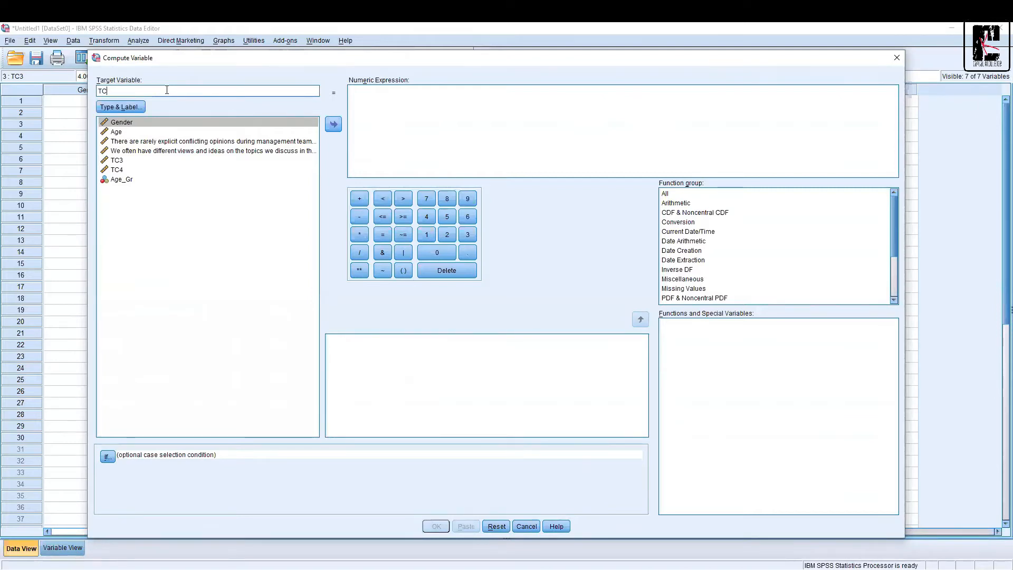
Look through the Miscellaneous and Arithmetic function groups for a function suited to averaging the TC items.
{"action": "left_click", "coordinate": [414, 102]}
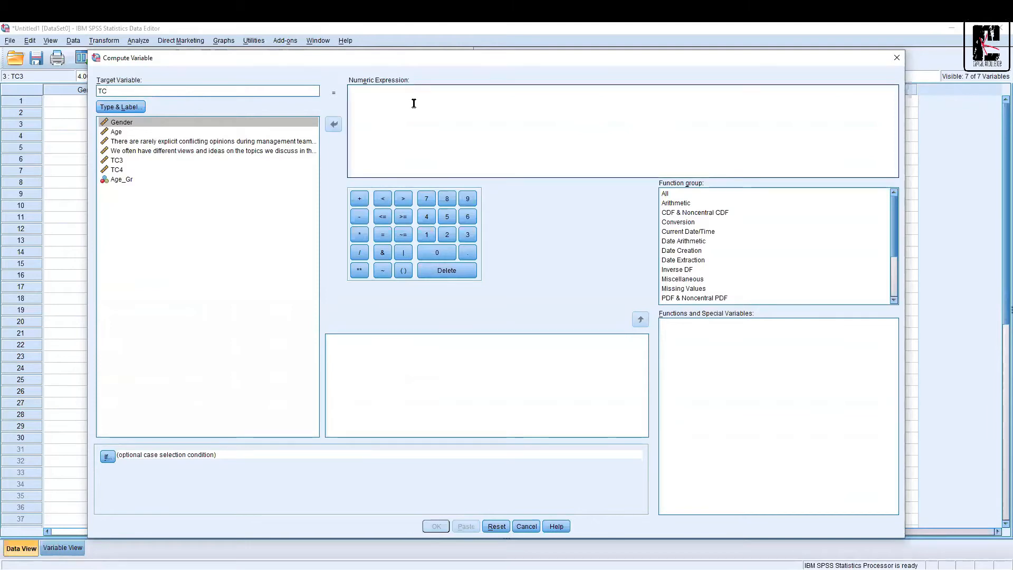
{"action": "left_click", "coordinate": [696, 260]}
{"action": "key", "text": "Down"}
{"action": "key", "text": "Down"}
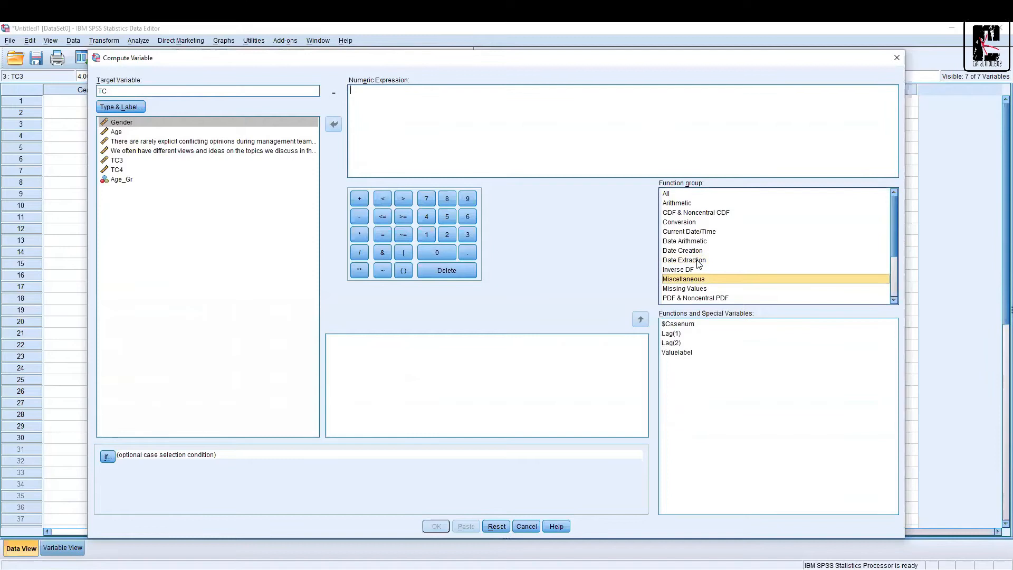
{"action": "key", "text": "Down"}
{"action": "key", "text": "Up"}
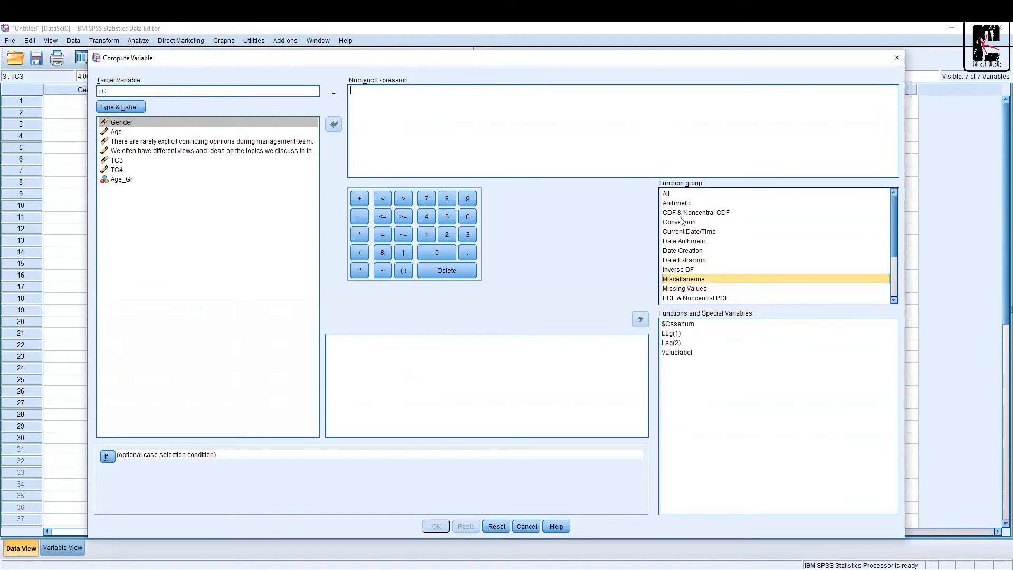
{"action": "left_click", "coordinate": [674, 203]}
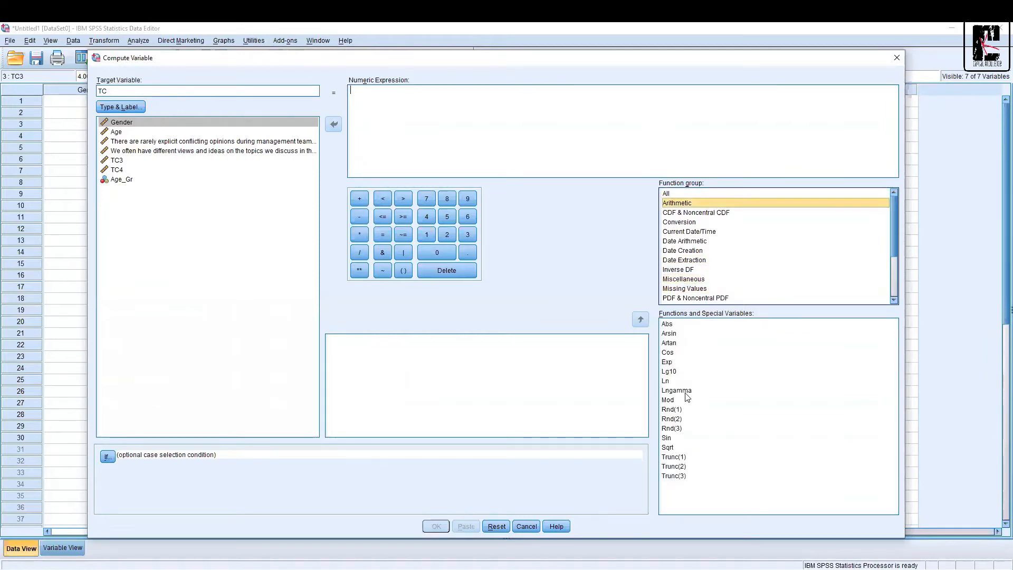
Define the TC variable with the numeric expression Mean(TC1,TC2,TC3,TC4) and run the computation.
{"action": "left_click", "coordinate": [520, 143]}
{"action": "type", "text": "Mean("}
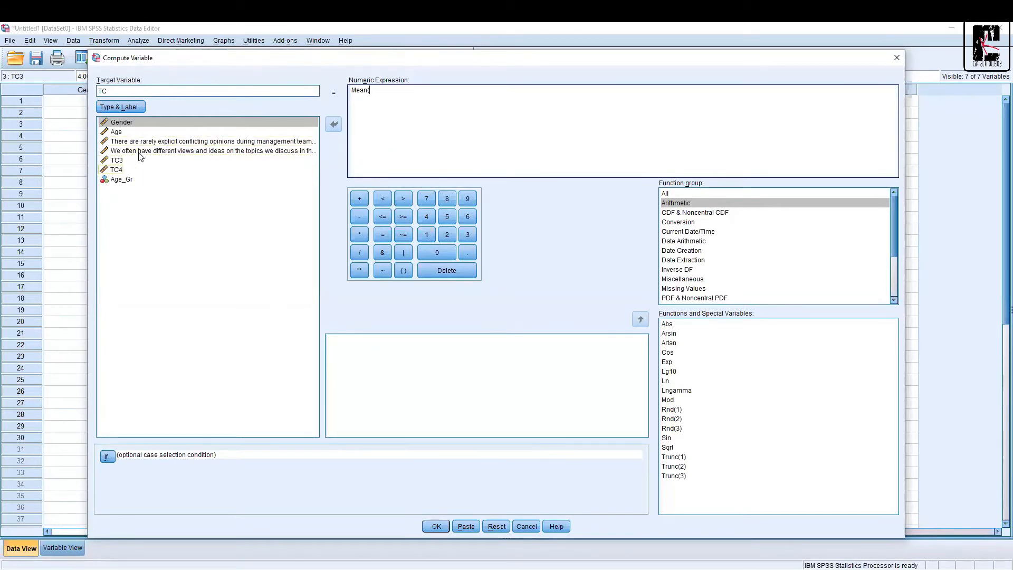
{"action": "type", "text": "TC1,TC2"}
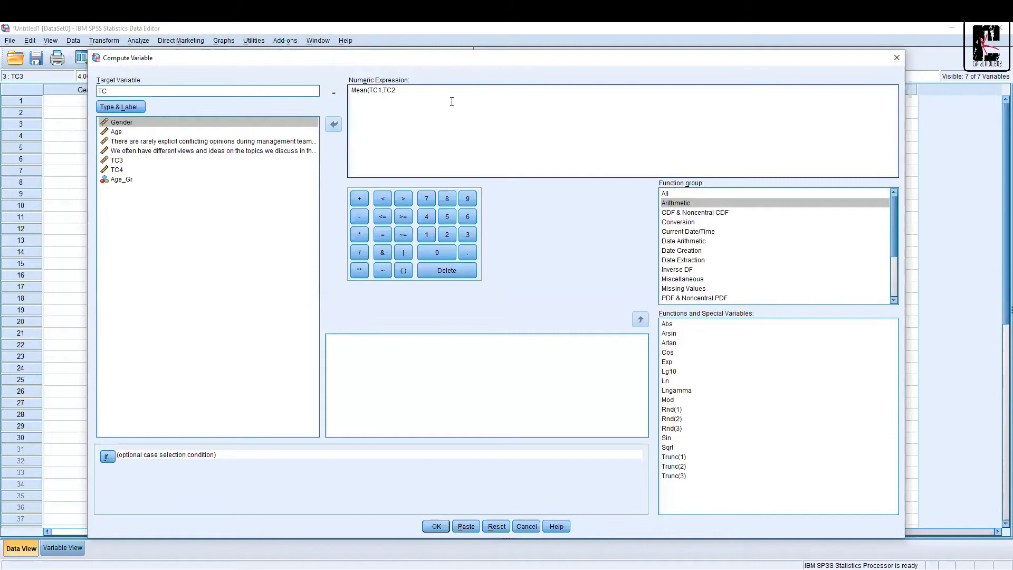
{"action": "type", "text": ",TC3,TC4)"}
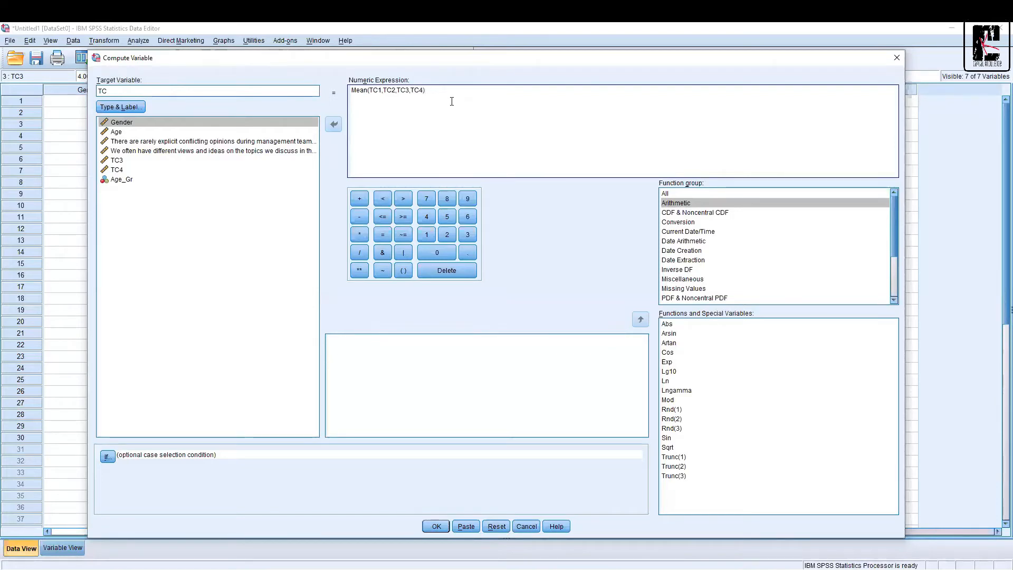
{"action": "left_click", "coordinate": [436, 526]}
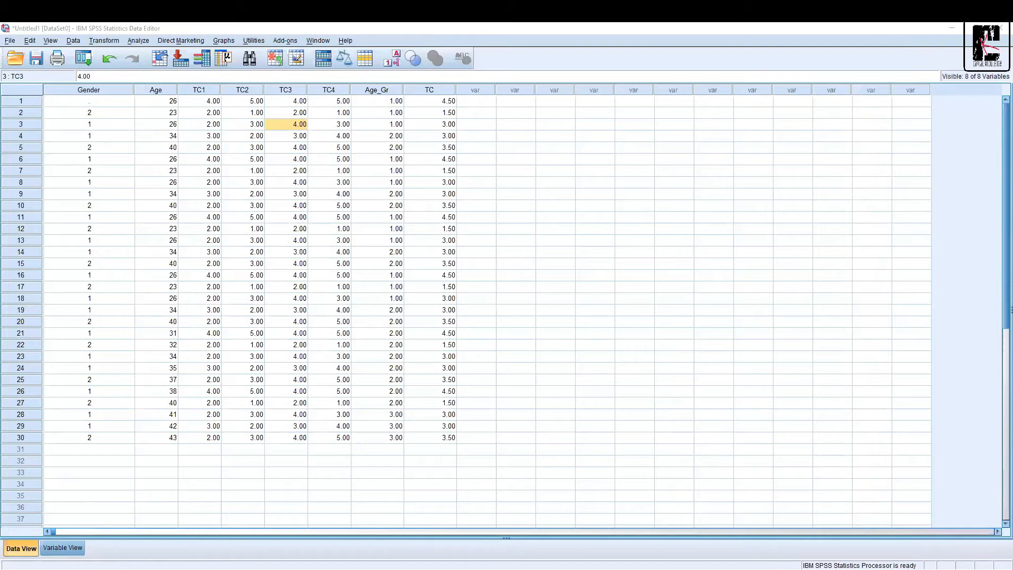
Compare the computed TC values of the first two cases with their TC1 to TC4 item scores.
{"action": "left_click", "coordinate": [430, 91]}
{"action": "left_click", "coordinate": [432, 104]}
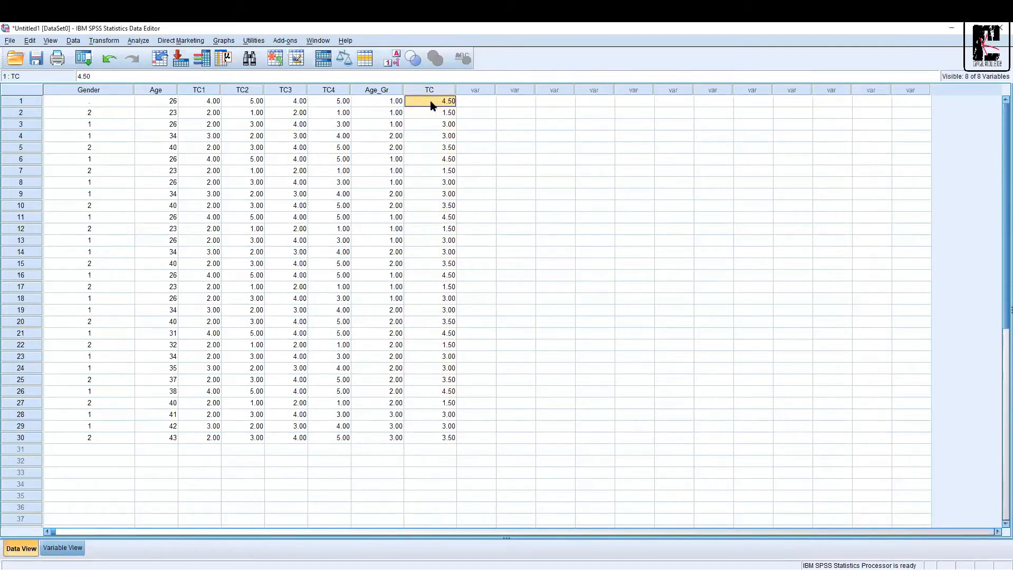
{"action": "left_click", "coordinate": [194, 102]}
{"action": "left_click_drag", "start_coordinate": [245, 105], "coordinate": [340, 102]}
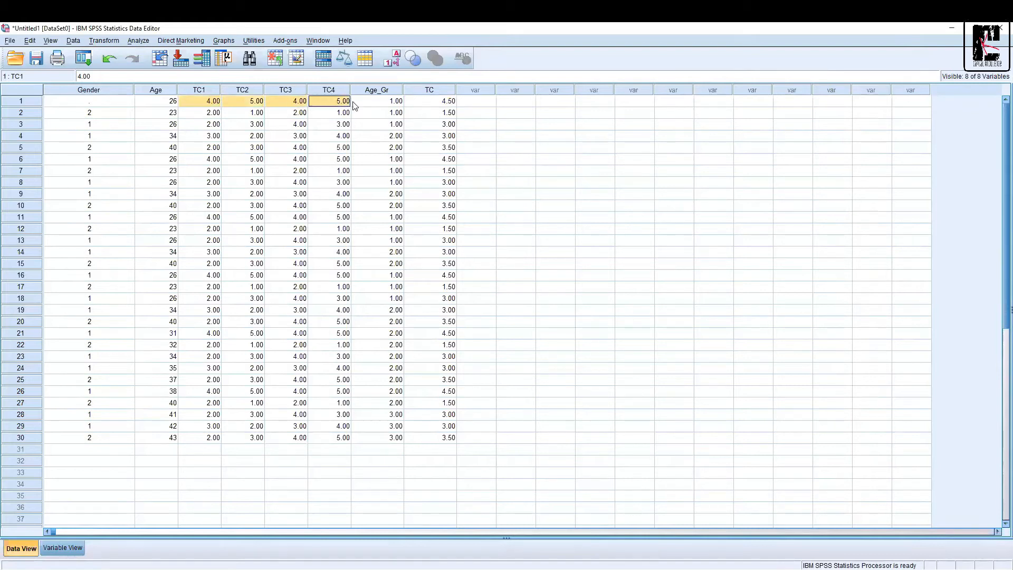
{"action": "left_click", "coordinate": [422, 112]}
{"action": "left_click_drag", "start_coordinate": [209, 115], "coordinate": [335, 115]}
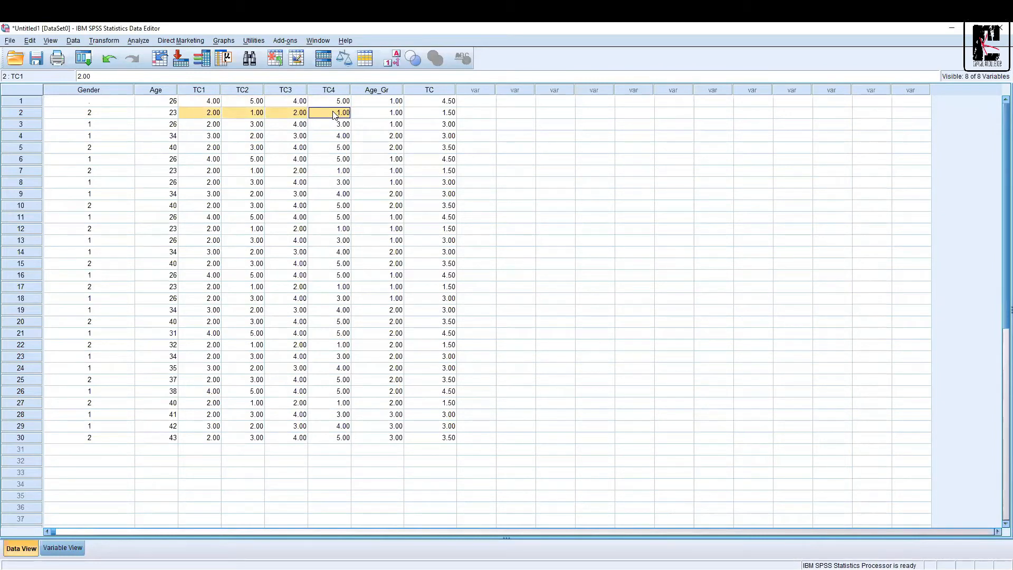
{"action": "left_click", "coordinate": [430, 105]}
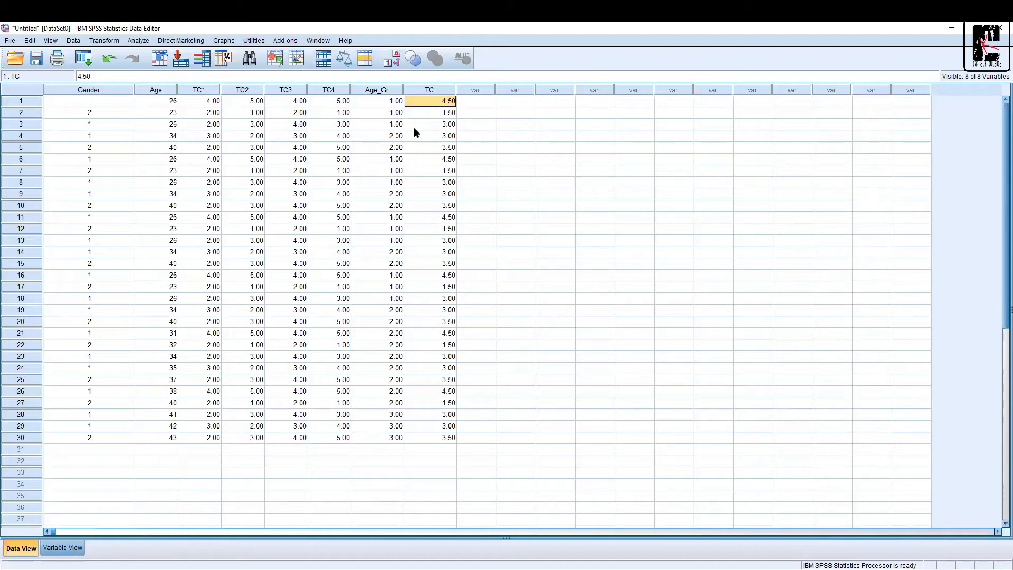
{"action": "left_click", "coordinate": [414, 114]}
Run a Descriptives analysis on the TC variable with the default statistics.
{"action": "left_click", "coordinate": [142, 42]}
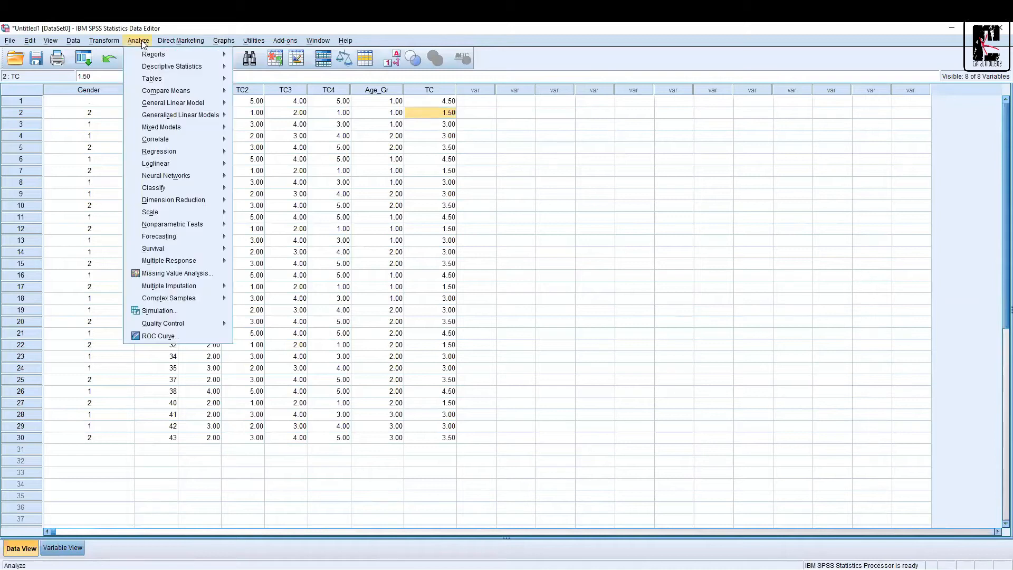
{"action": "mouse_move", "coordinate": [169, 66]}
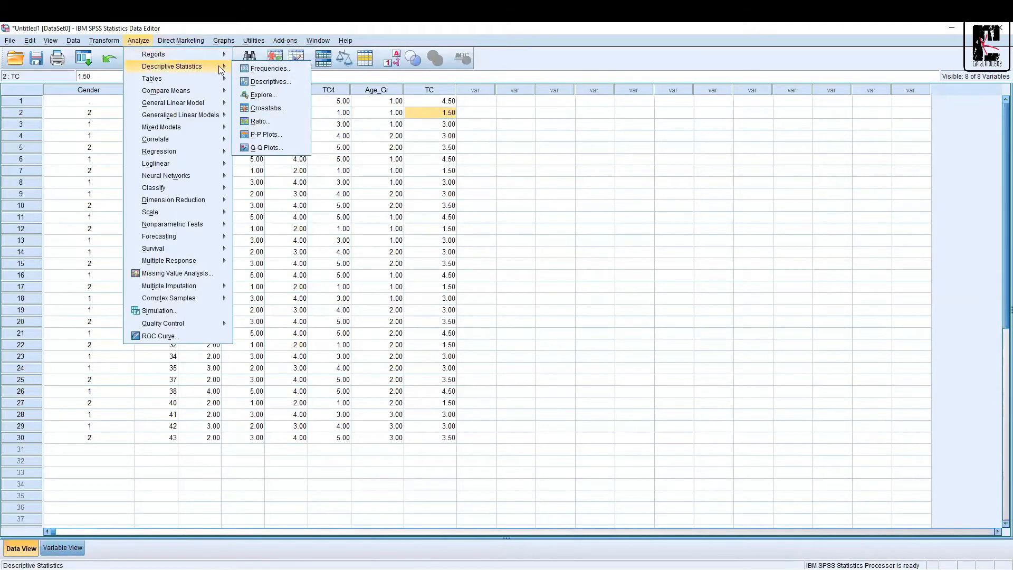
{"action": "left_click", "coordinate": [302, 82]}
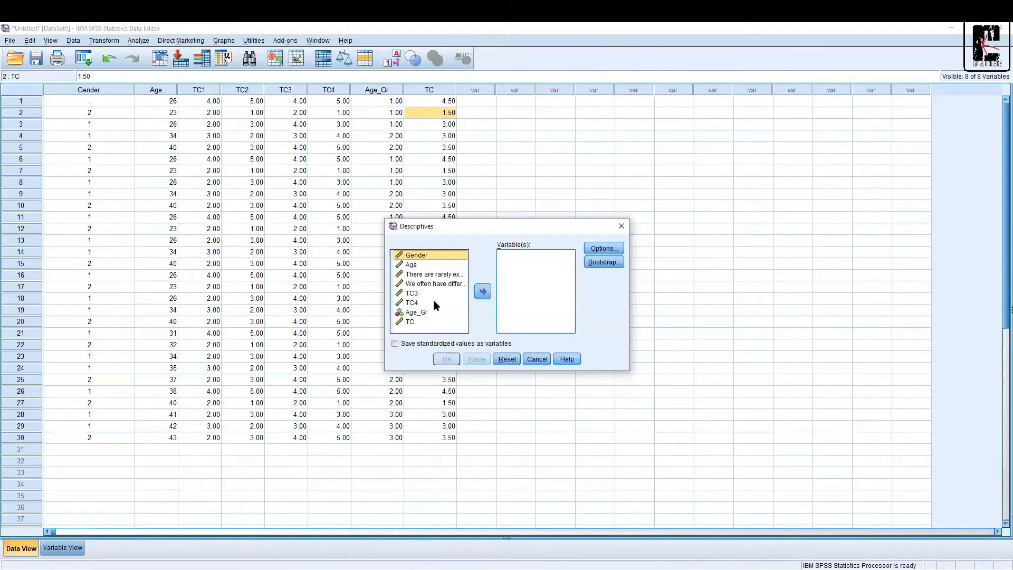
{"action": "left_click", "coordinate": [410, 323]}
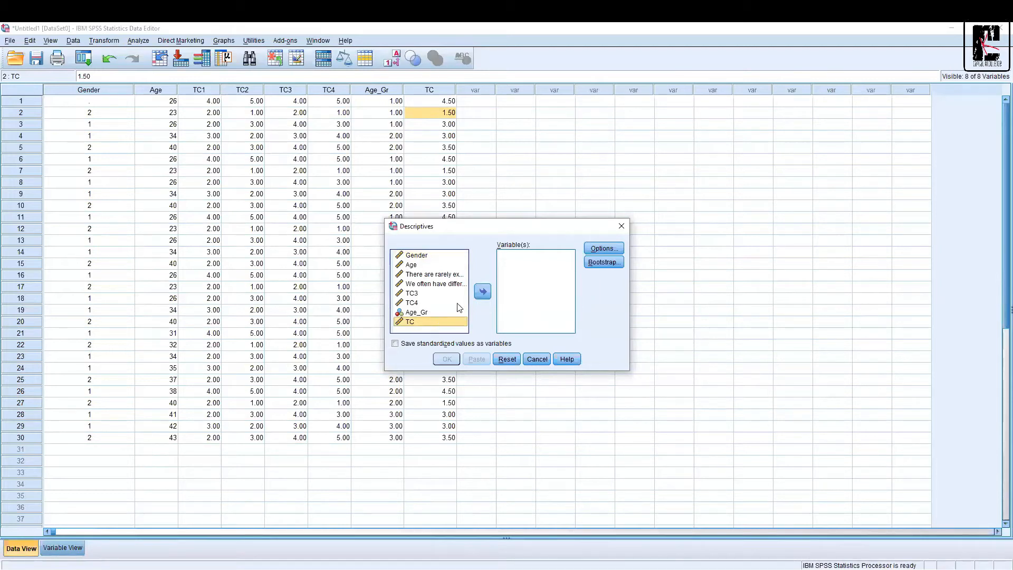
{"action": "left_click", "coordinate": [481, 294]}
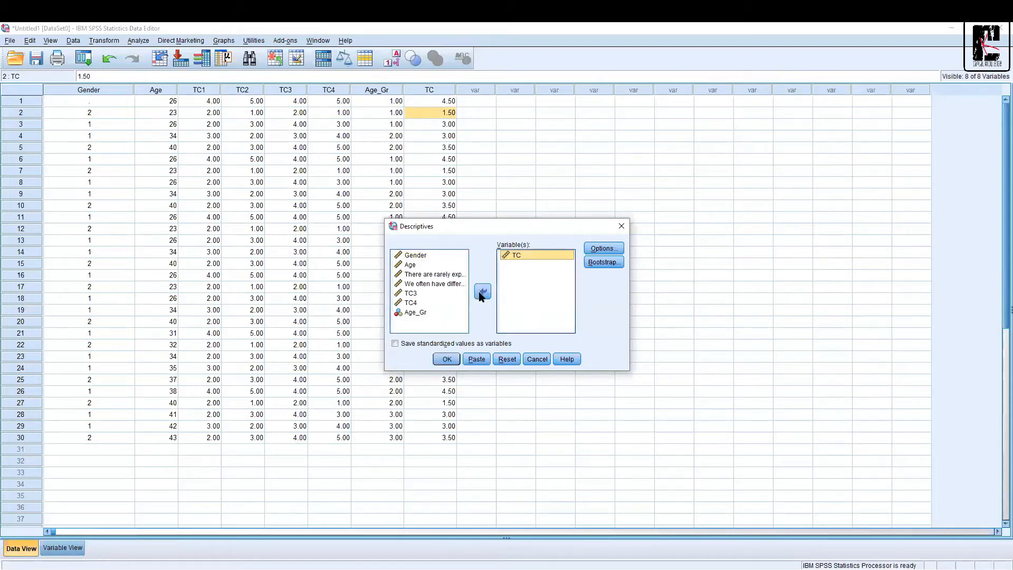
{"action": "left_click", "coordinate": [446, 359]}
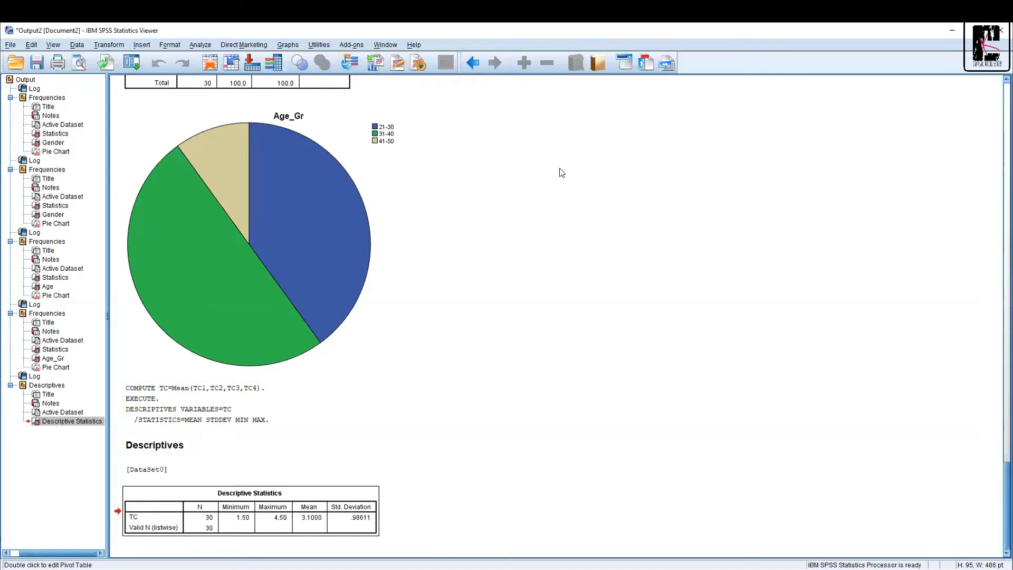
Return to the data window and start saving the dataset with the Desktop as its destination folder.
{"action": "left_click", "coordinate": [262, 569]}
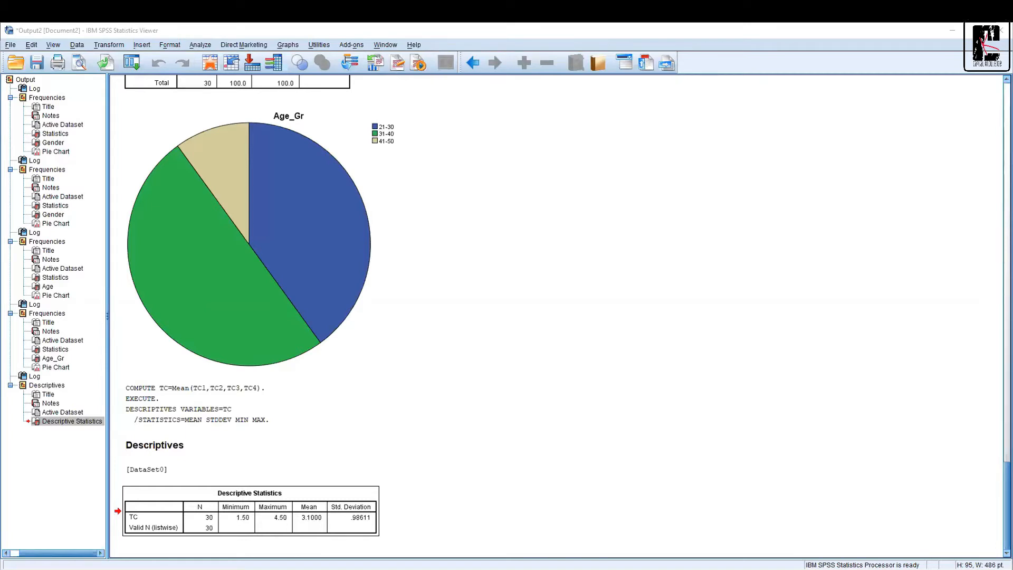
{"action": "left_click", "coordinate": [36, 58]}
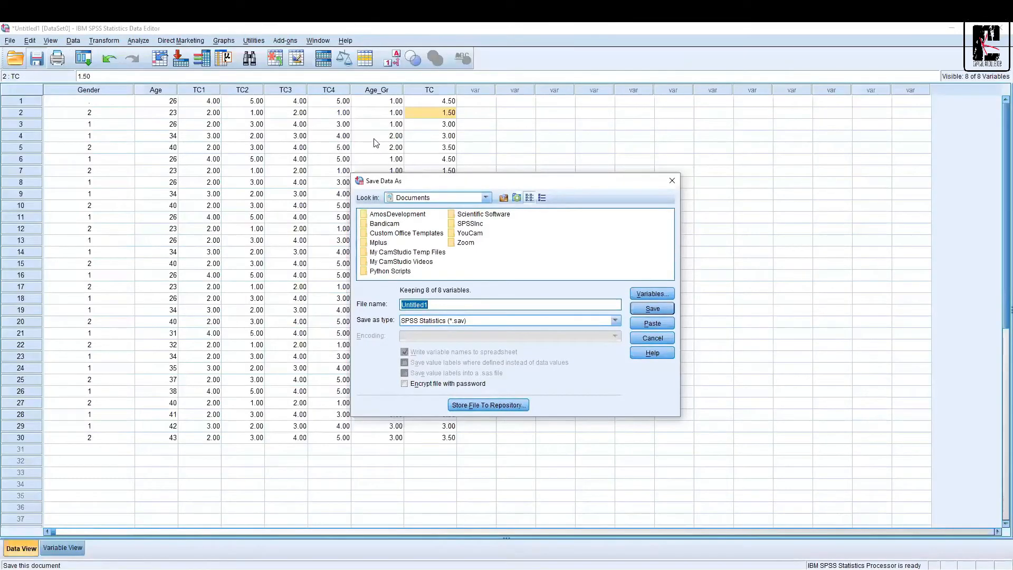
{"action": "left_click", "coordinate": [672, 180]}
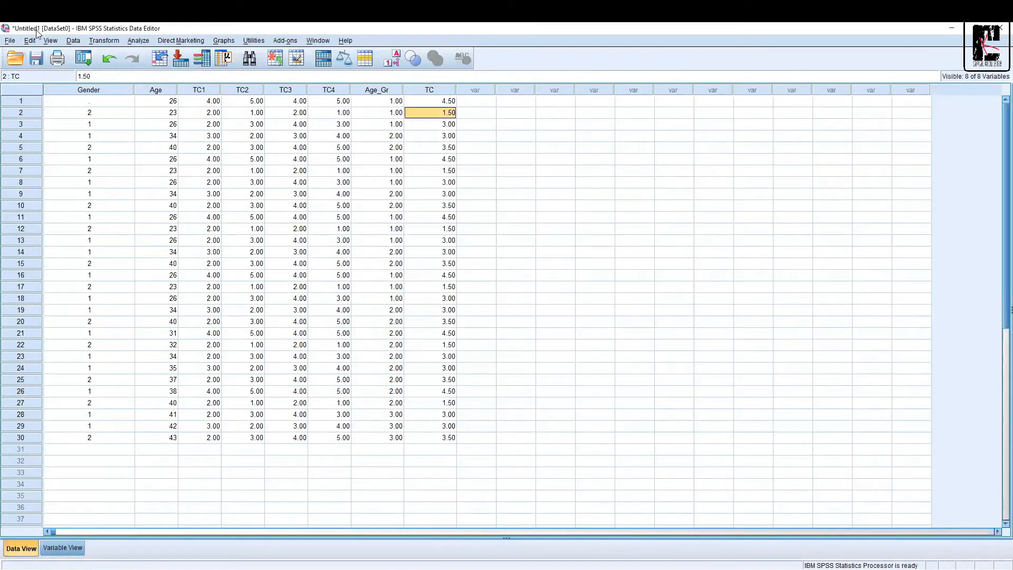
{"action": "left_click", "coordinate": [39, 62]}
{"action": "left_click", "coordinate": [461, 198]}
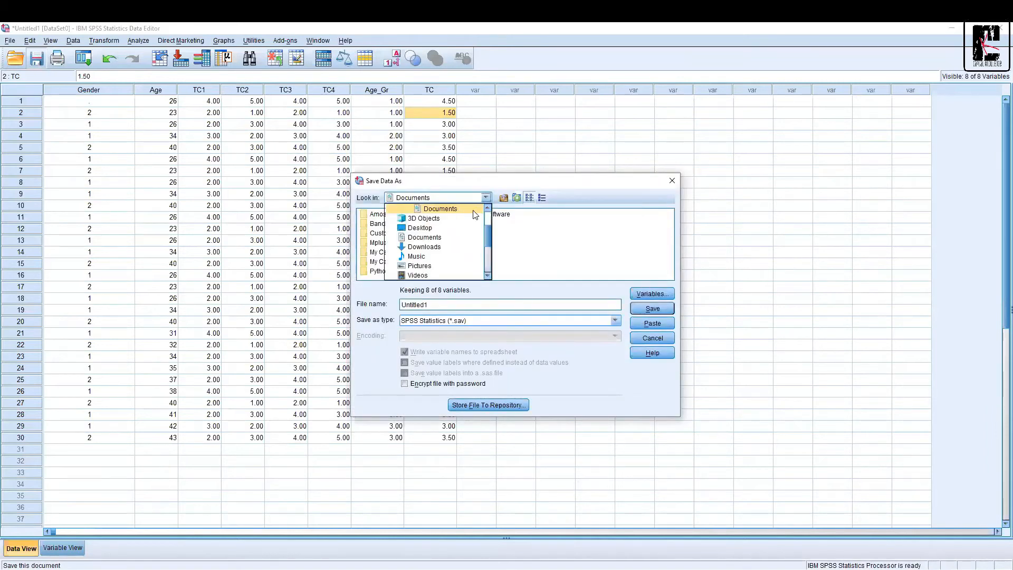
{"action": "left_click", "coordinate": [487, 215]}
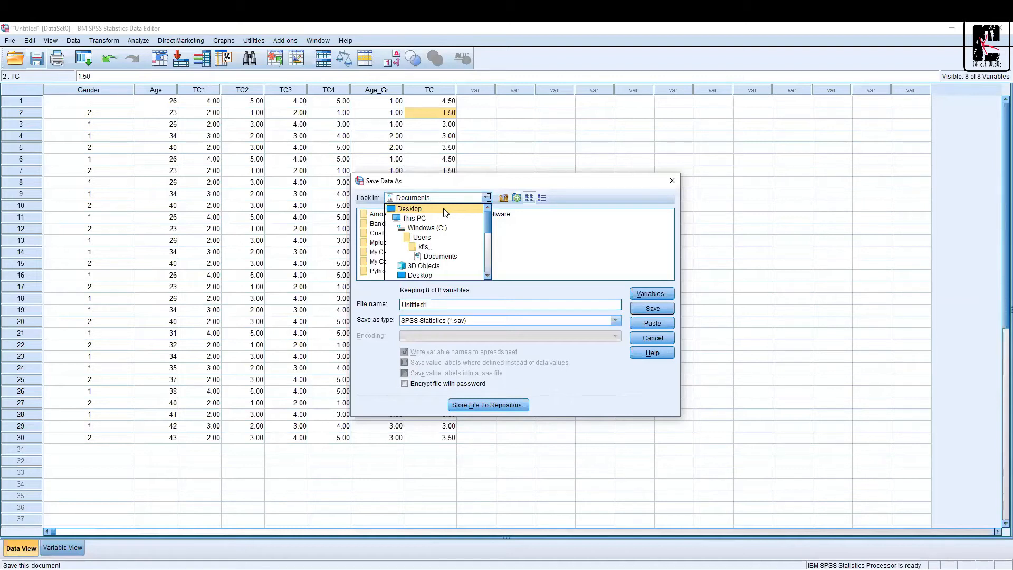
{"action": "left_click", "coordinate": [445, 210]}
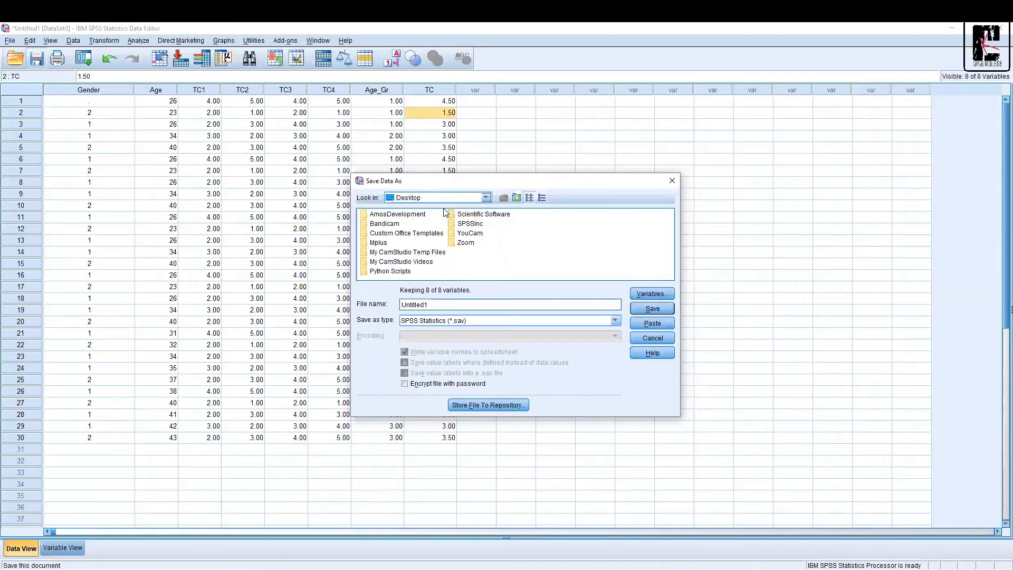
Name the data file SL-TC-TP 13420 and save it in SPSS Statistics (*.sav) format.
{"action": "double_click", "coordinate": [443, 304]}
{"action": "type", "text": "TC"}
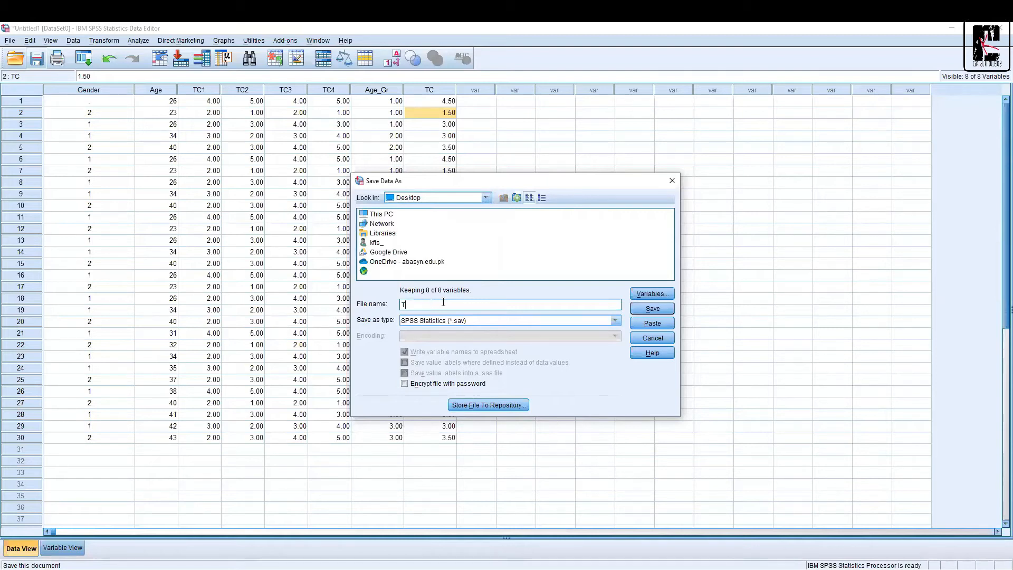
{"action": "type", "text": "SL-"}
{"action": "type", "text": "-TP"}
{"action": "type", "text": " 13-"}
{"action": "type", "text": "20"}
{"action": "left_click", "coordinate": [463, 326]}
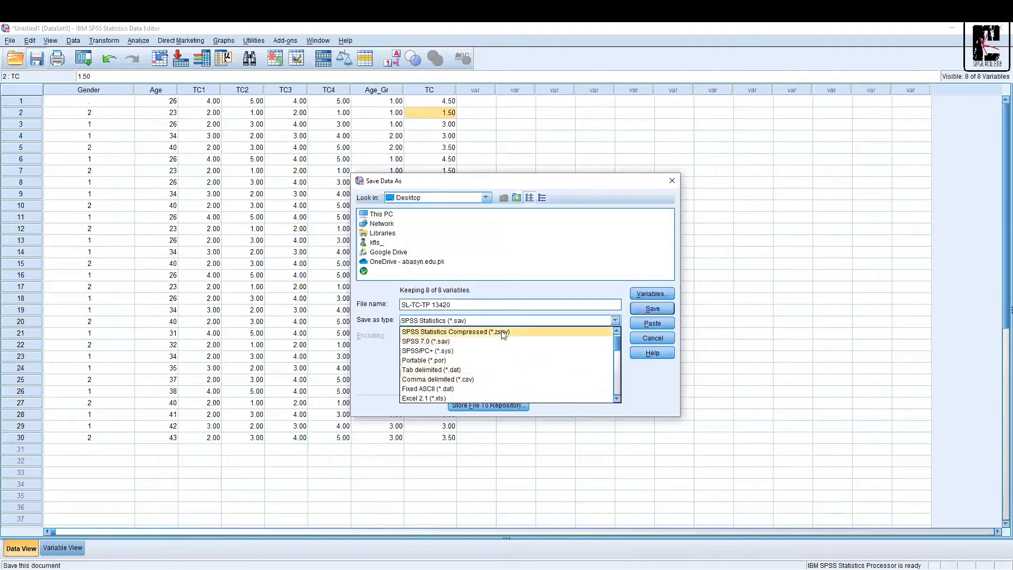
{"action": "left_click", "coordinate": [514, 303]}
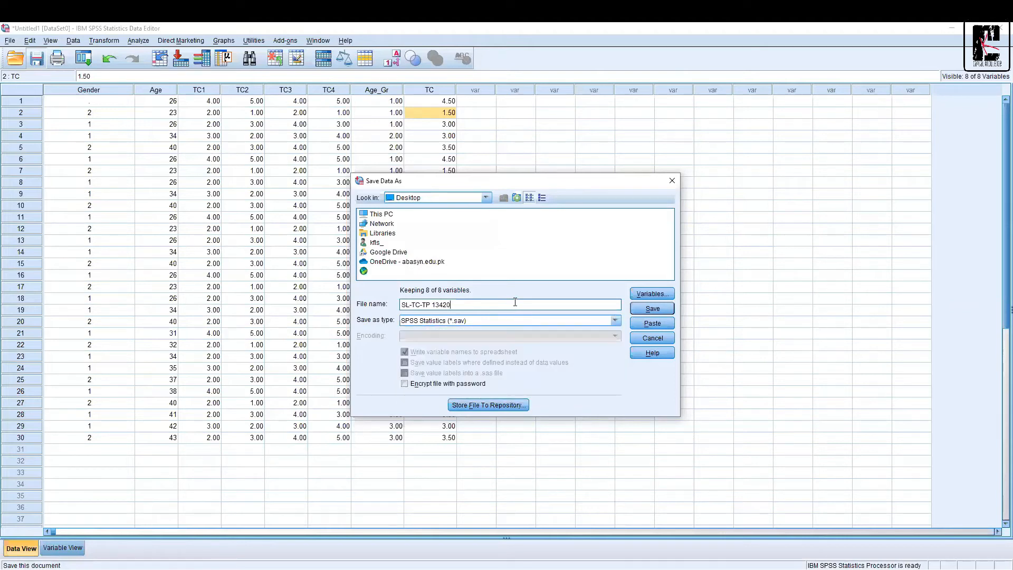
{"action": "left_click", "coordinate": [645, 308]}
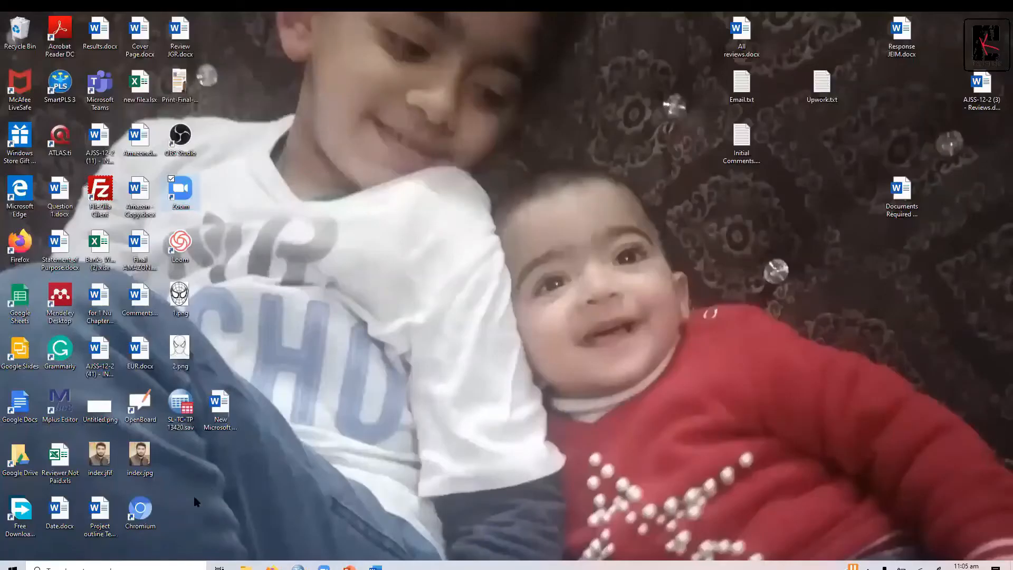
Try to reopen SL-TC-TP 13420.sav from the desktop, decline to continue with the file in use, and return to the open dataset.
{"action": "left_click", "coordinate": [179, 403]}
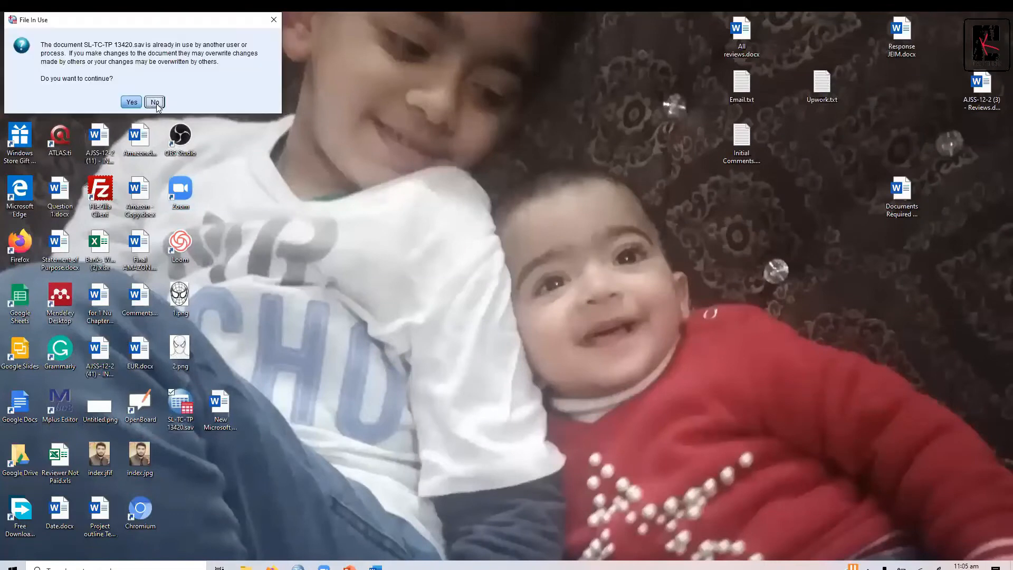
{"action": "left_click", "coordinate": [154, 102]}
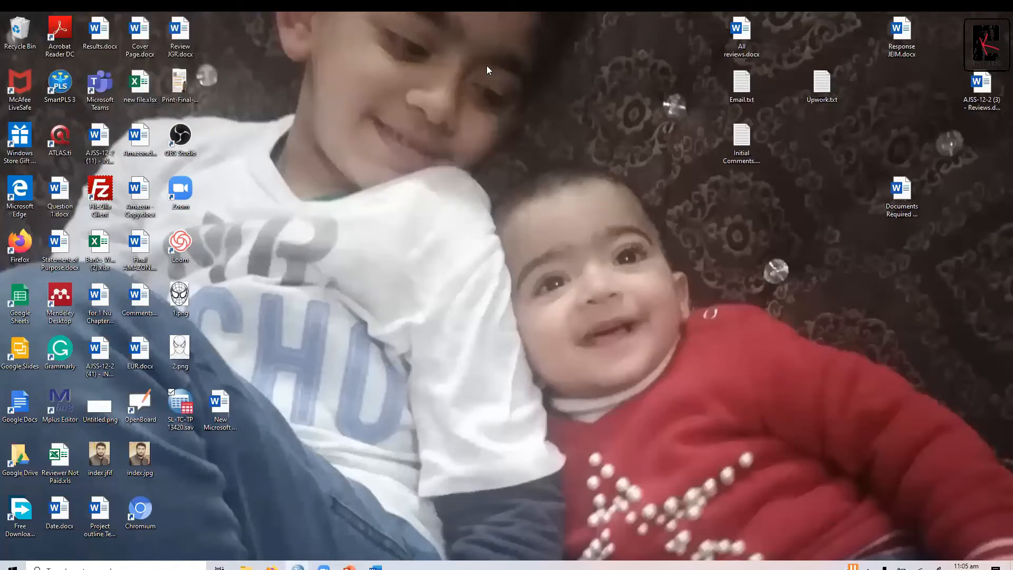
{"action": "mouse_move", "coordinate": [298, 567]}
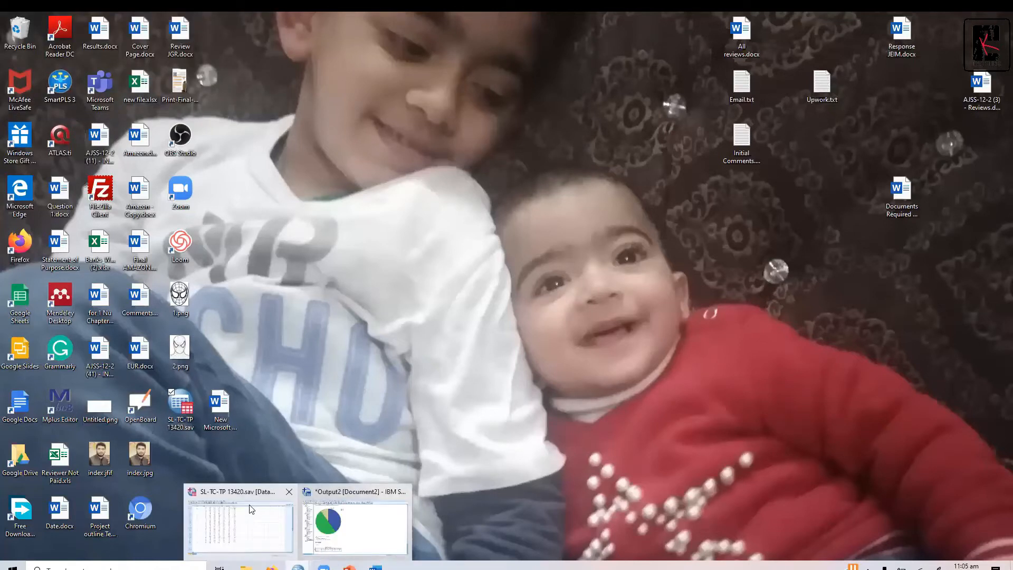
{"action": "left_click", "coordinate": [346, 528]}
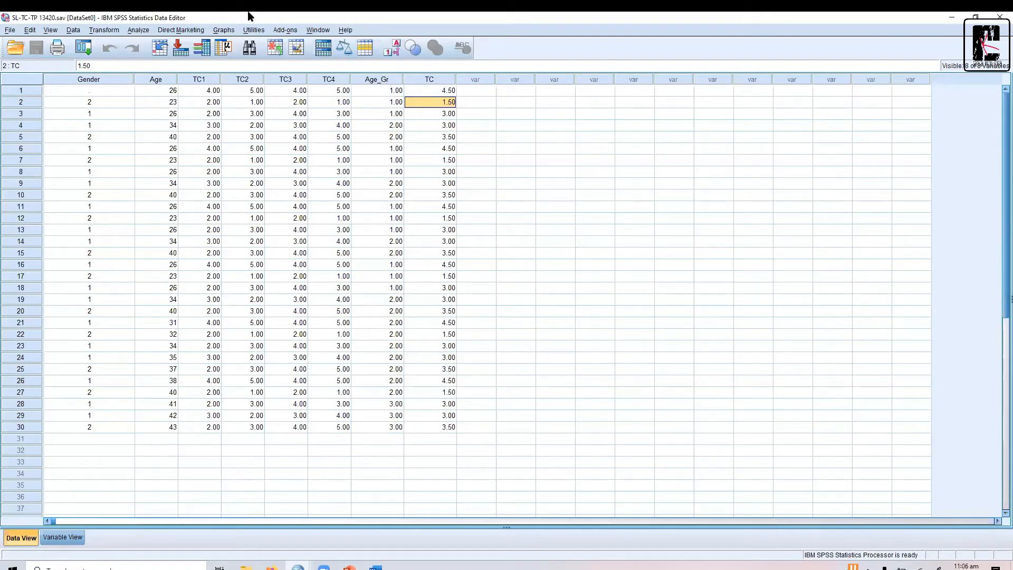
{"action": "left_click", "coordinate": [139, 30]}
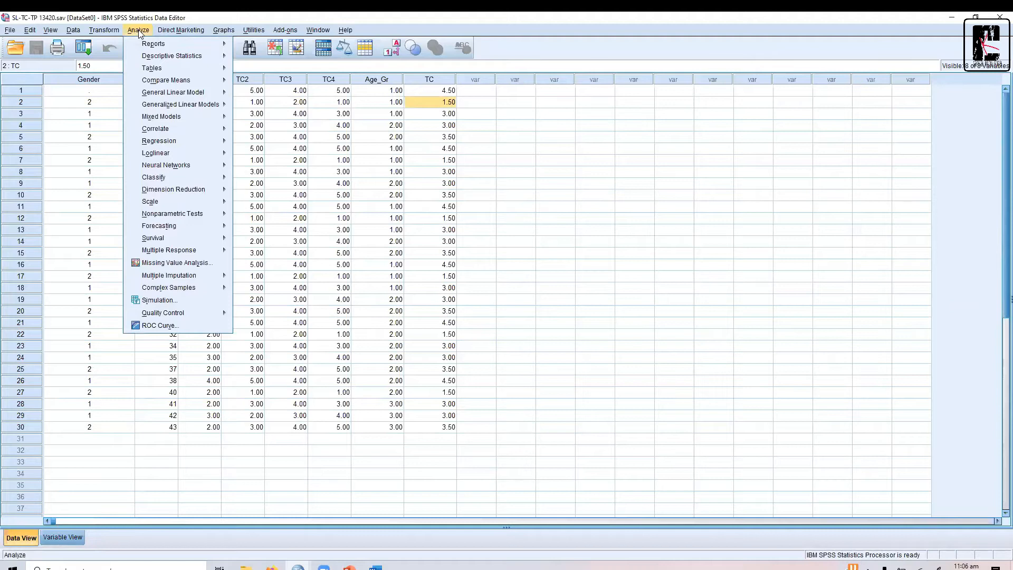
{"action": "mouse_move", "coordinate": [174, 141]}
{"action": "left_click", "coordinate": [283, 221]}
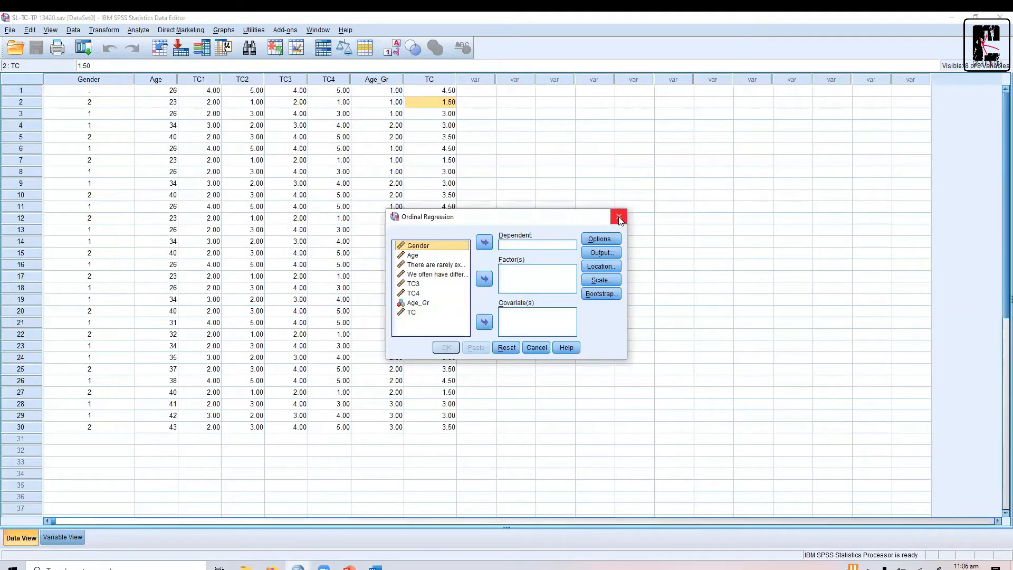
{"action": "left_click", "coordinate": [619, 218]}
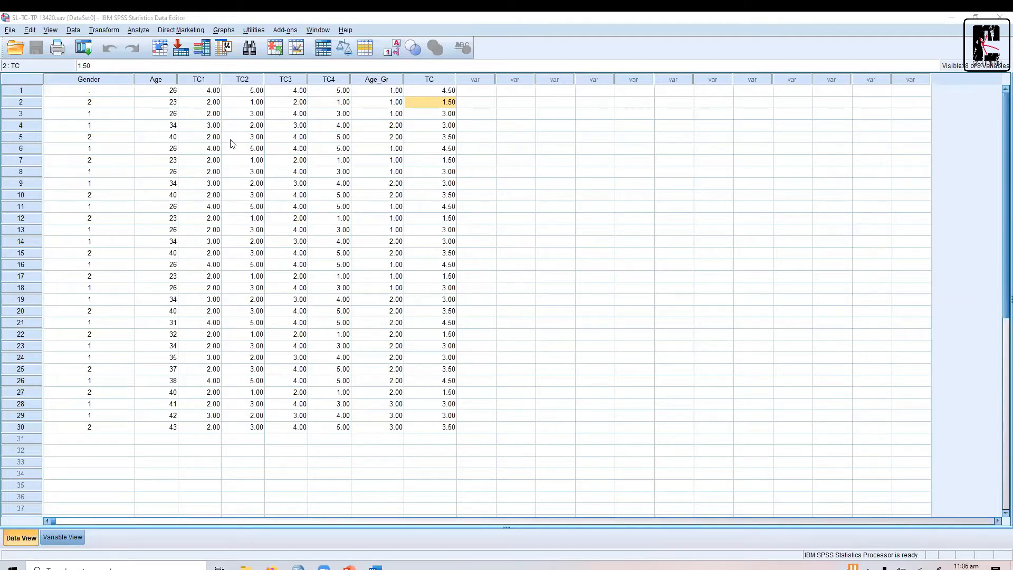
Switch to the Output2 viewer window, start saving the output and cancel without saving it.
{"action": "left_click", "coordinate": [159, 139]}
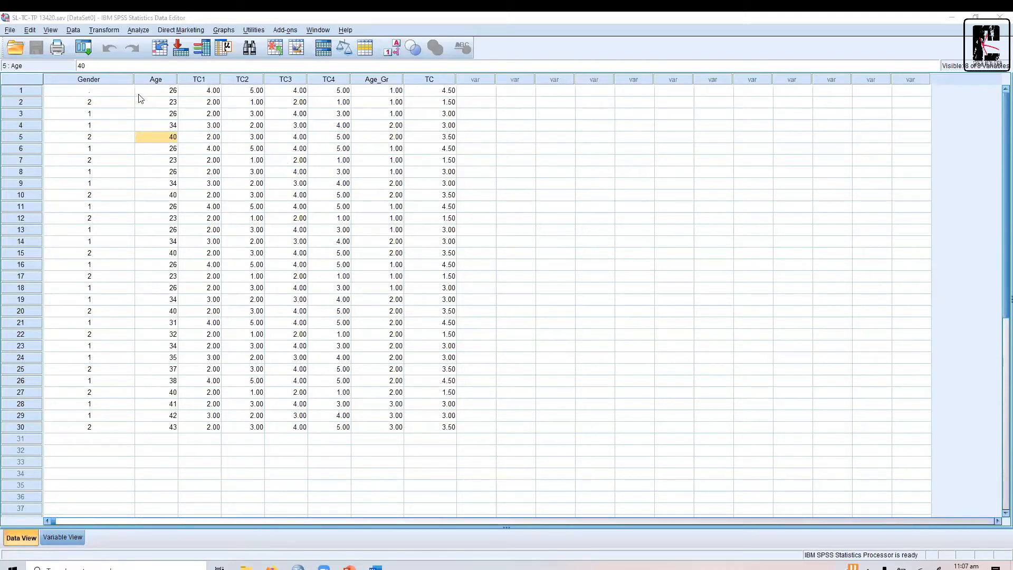
{"action": "left_click", "coordinate": [109, 95]}
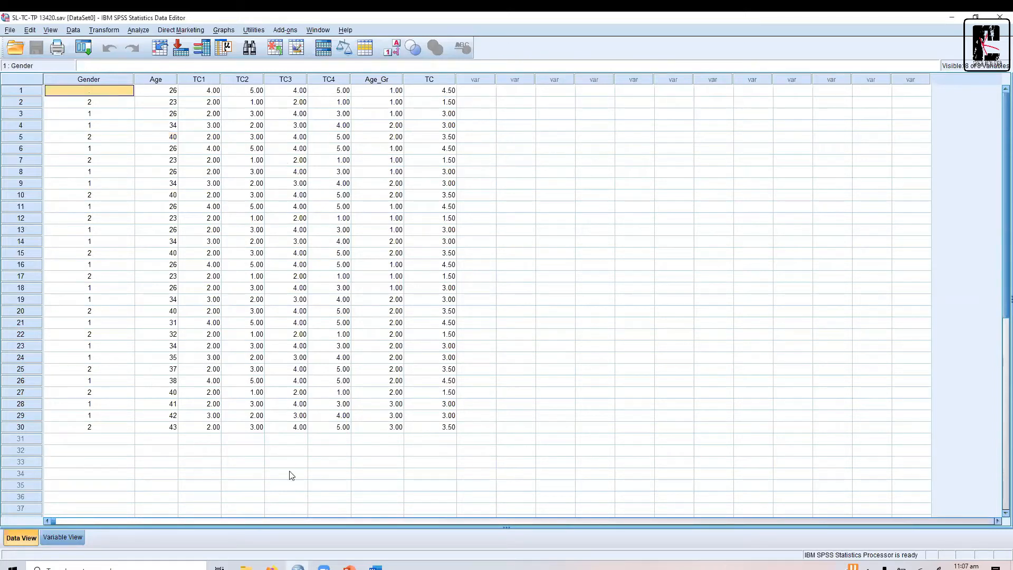
{"action": "mouse_move", "coordinate": [298, 567]}
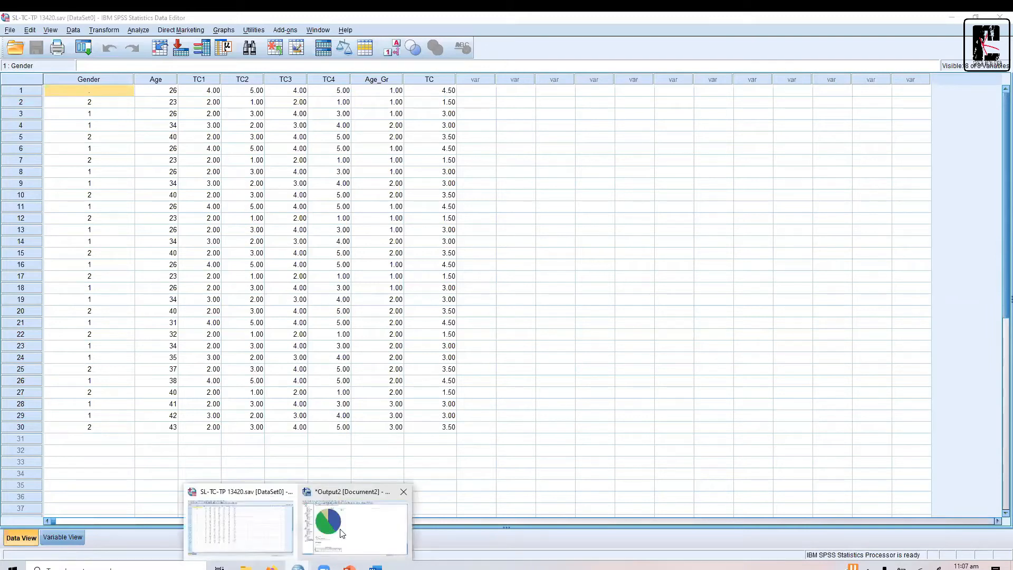
{"action": "left_click", "coordinate": [341, 533]}
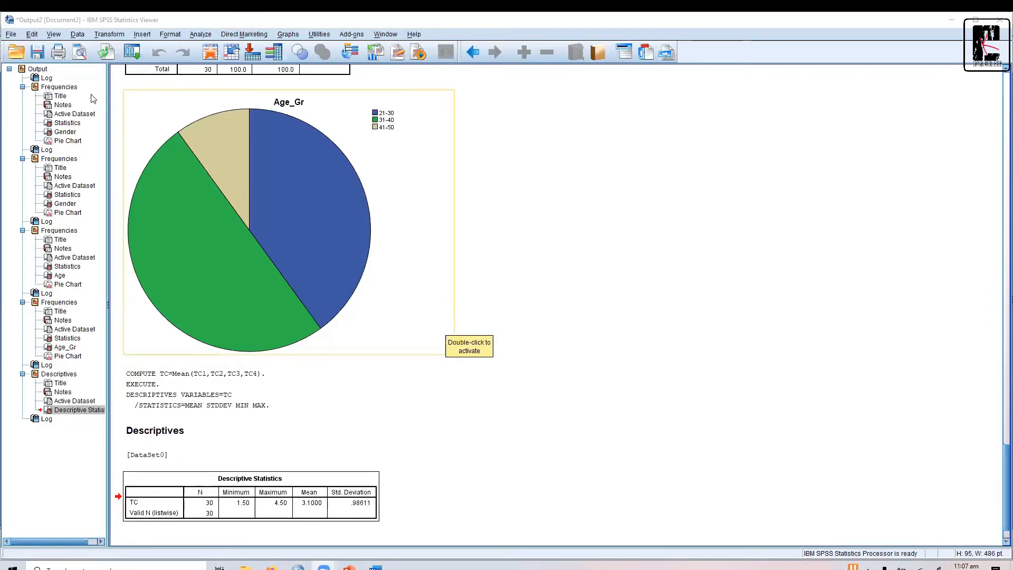
{"action": "left_click", "coordinate": [33, 54]}
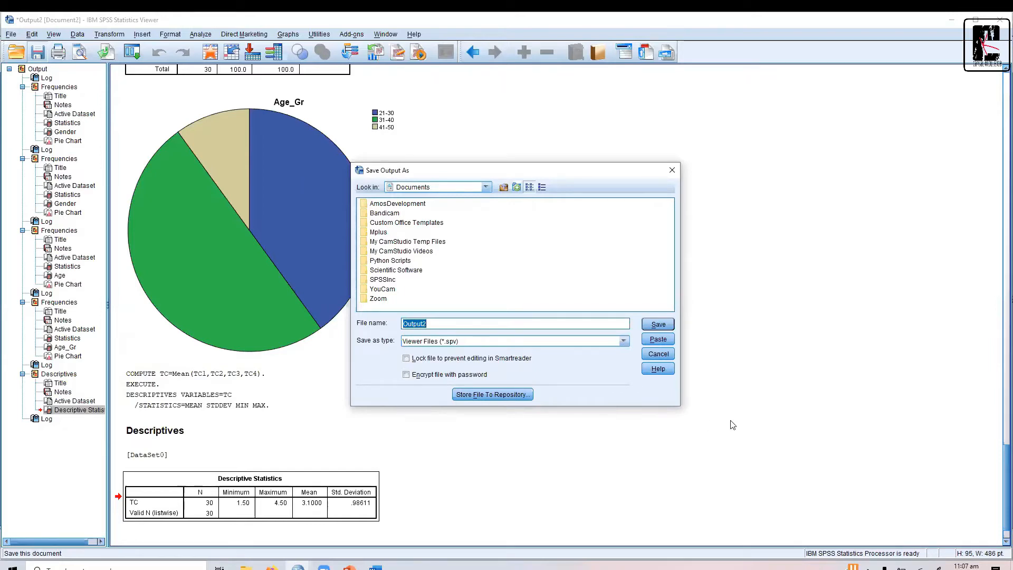
{"action": "left_click", "coordinate": [663, 355]}
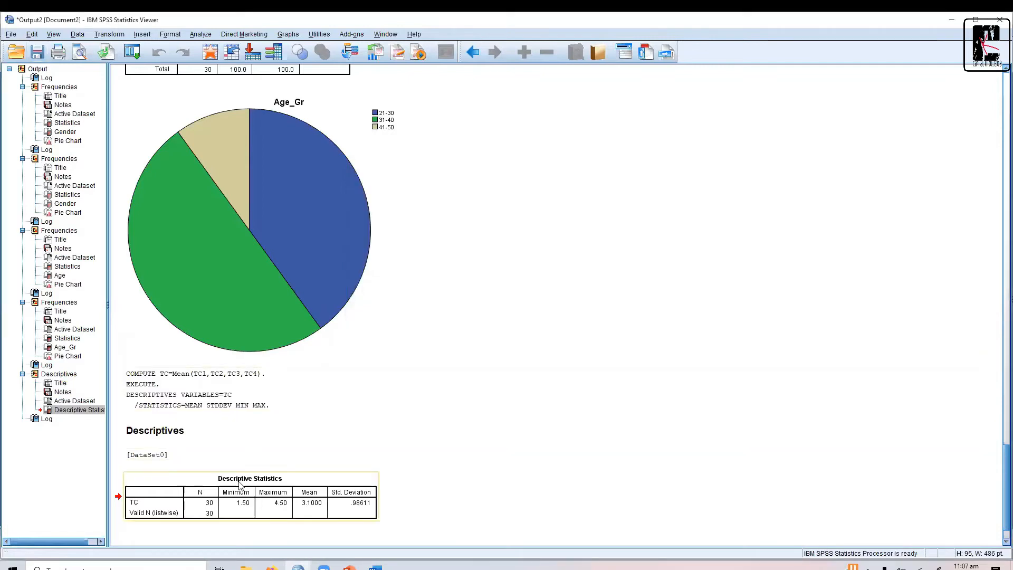
Copy the Descriptive Statistics table of the TC variable from the output.
{"action": "left_click", "coordinate": [244, 483]}
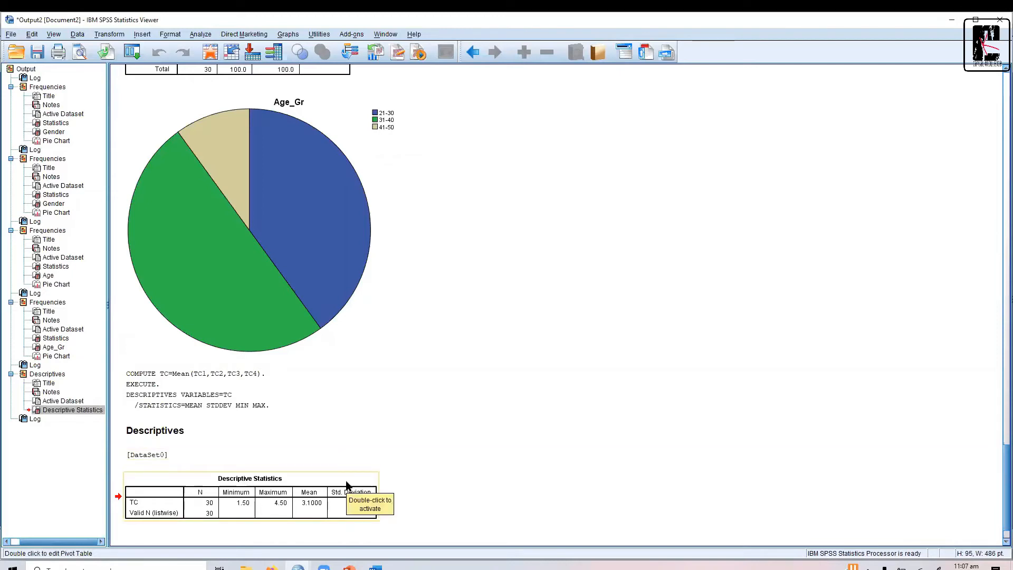
{"action": "left_click", "coordinate": [347, 486]}
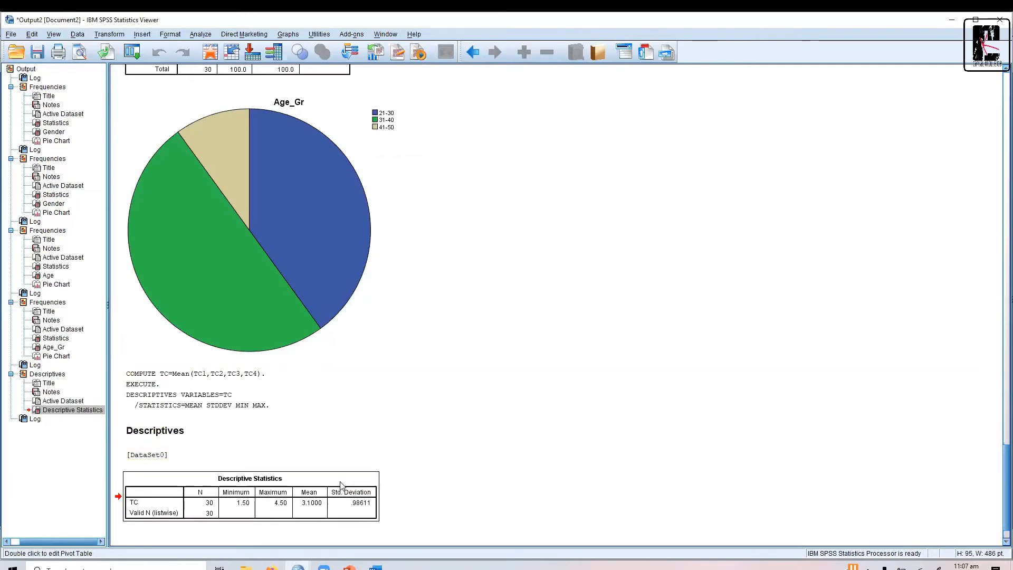
{"action": "right_click", "coordinate": [347, 481]}
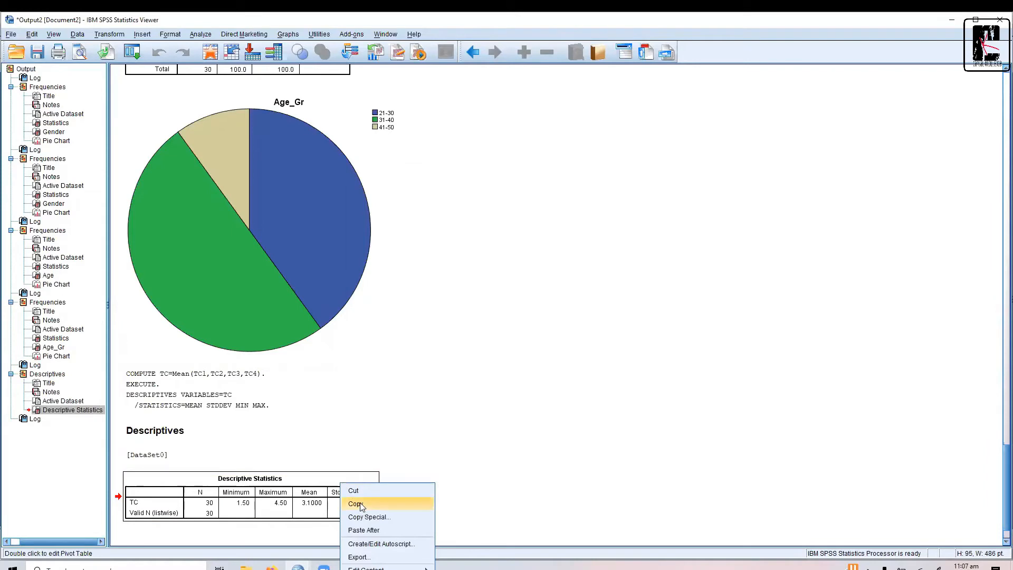
{"action": "left_click", "coordinate": [323, 484]}
{"action": "key", "text": "ctrl+c"}
Switch to Word and create a new blank document.
{"action": "left_click", "coordinate": [375, 568]}
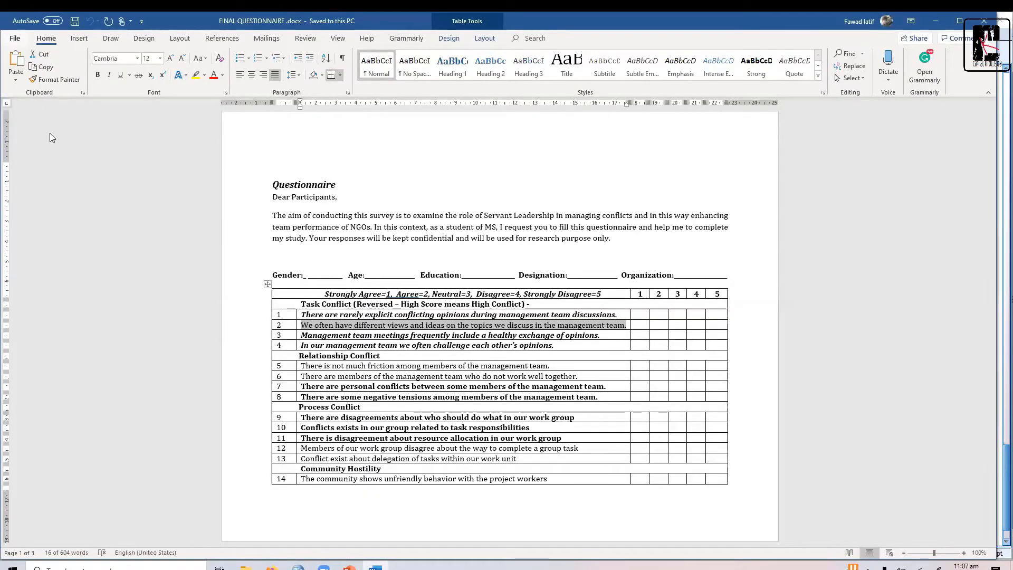
{"action": "key", "text": "alt+f"}
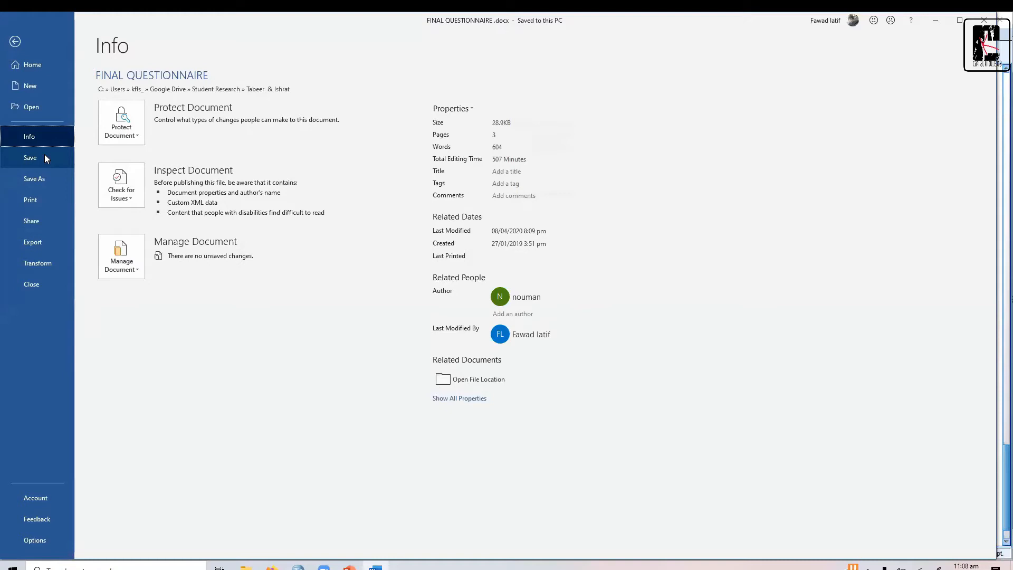
{"action": "left_click", "coordinate": [32, 84]}
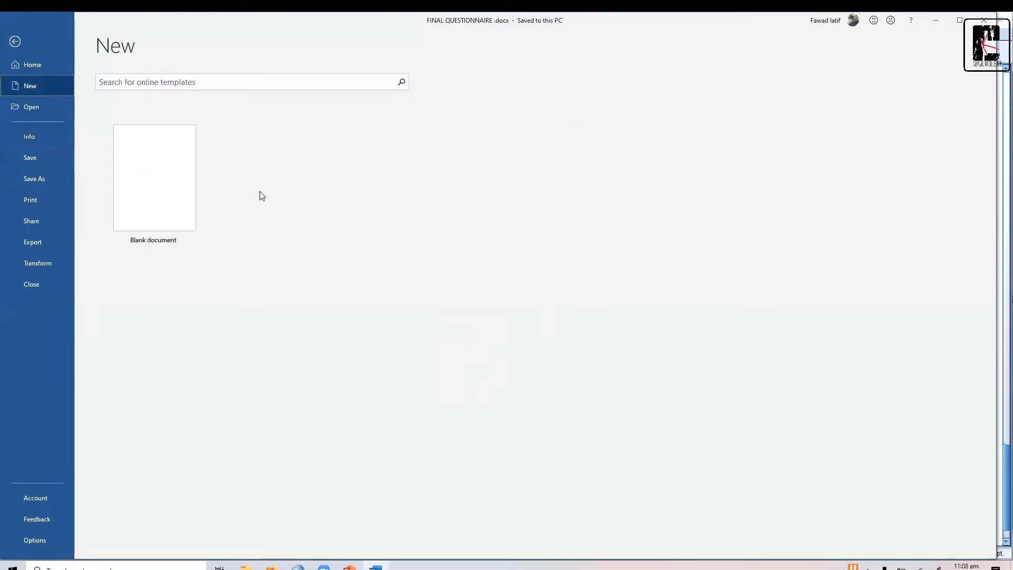
{"action": "left_click", "coordinate": [176, 178]}
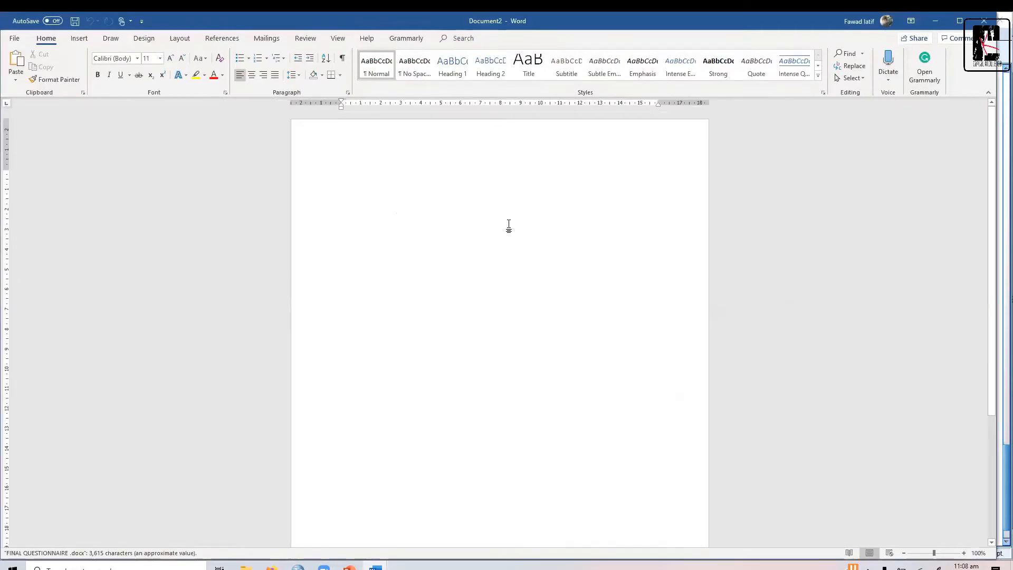
{"action": "mouse_move", "coordinate": [298, 566]}
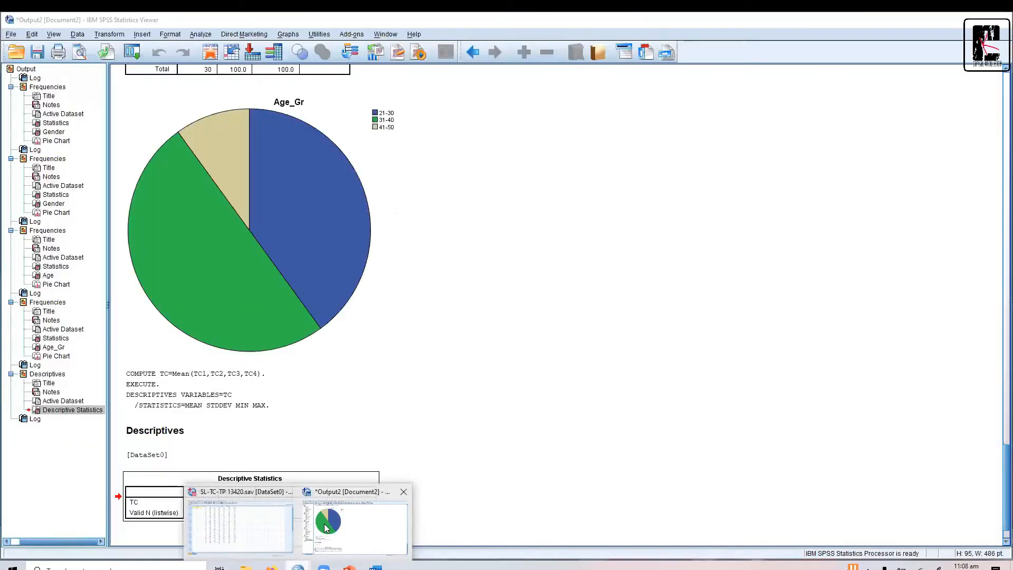
{"action": "left_click", "coordinate": [325, 527]}
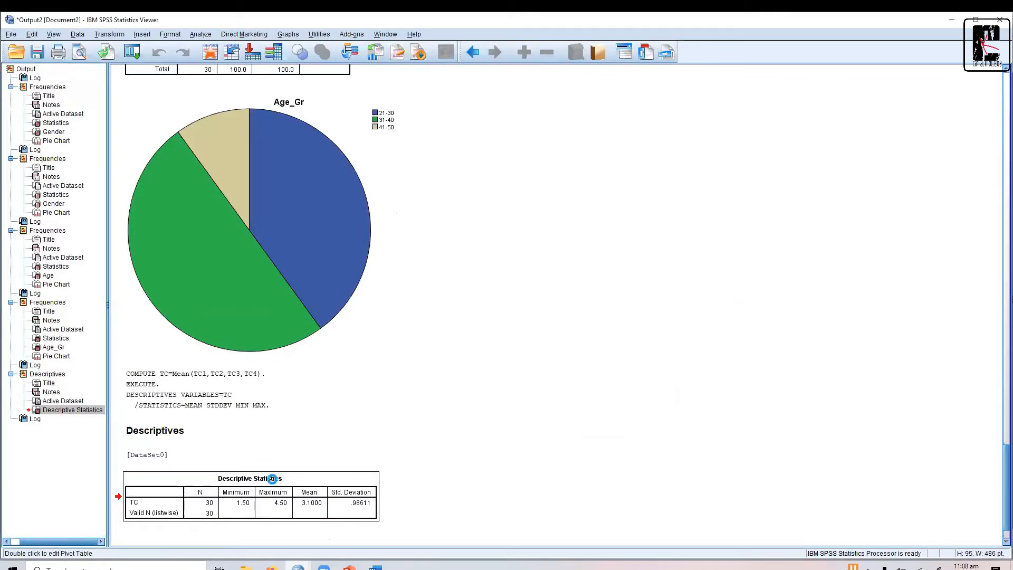
{"action": "left_click", "coordinate": [33, 57]}
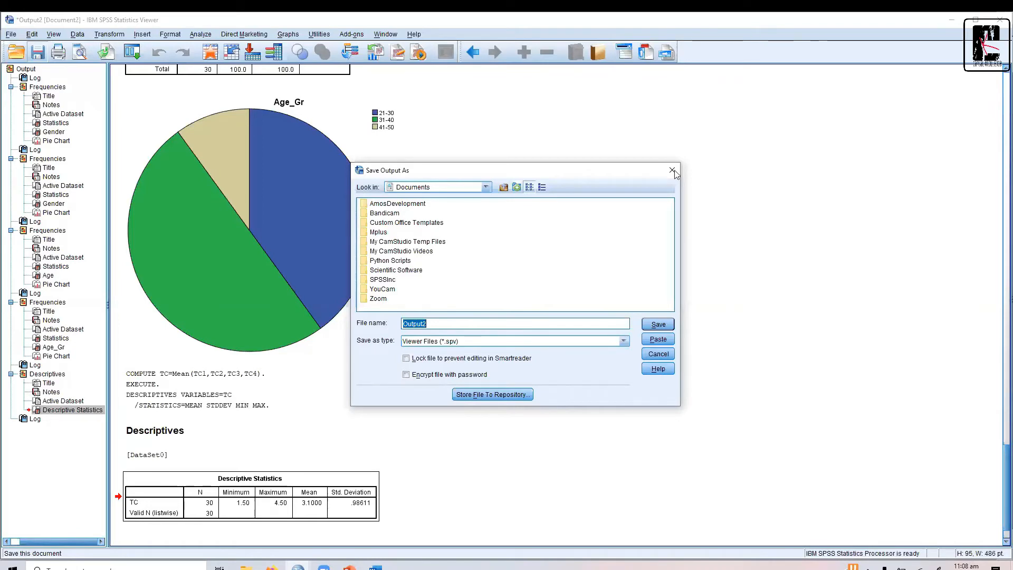
{"action": "key", "text": "Escape"}
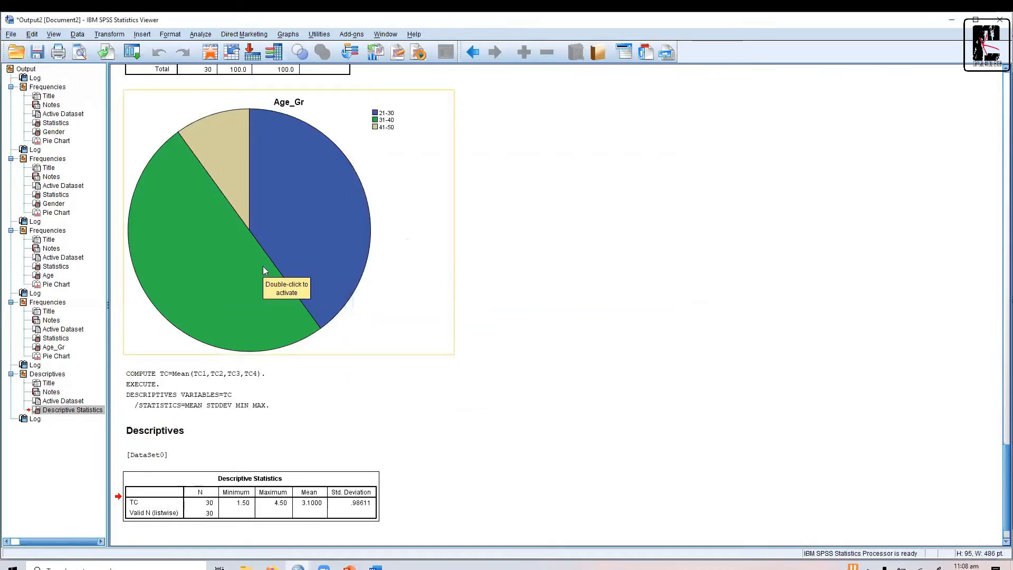
Return to the blank Word document and paste the copied Descriptive Statistics table into it.
{"action": "left_click", "coordinate": [375, 567]}
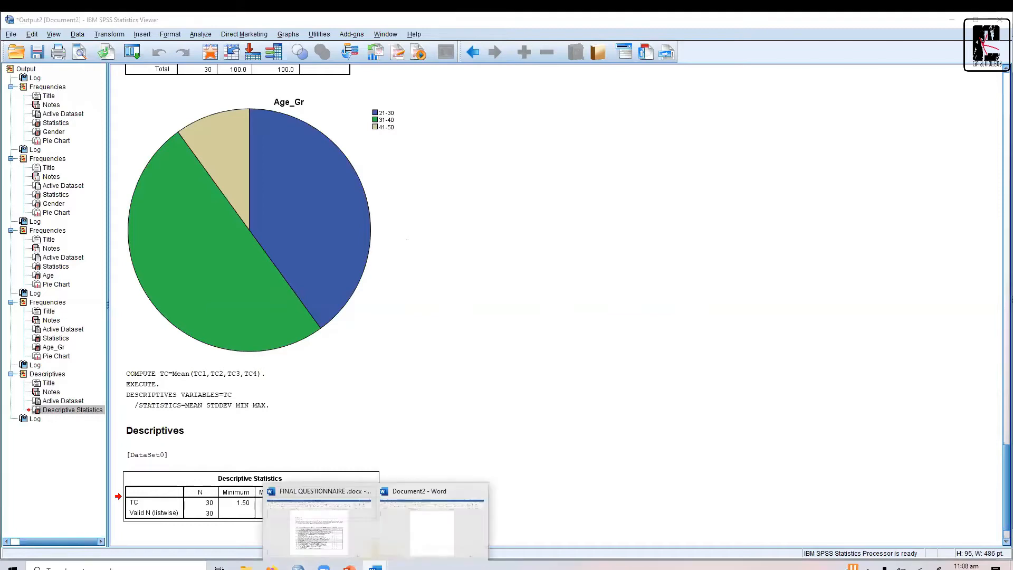
{"action": "left_click", "coordinate": [414, 534]}
{"action": "key", "text": "ctrl+v"}
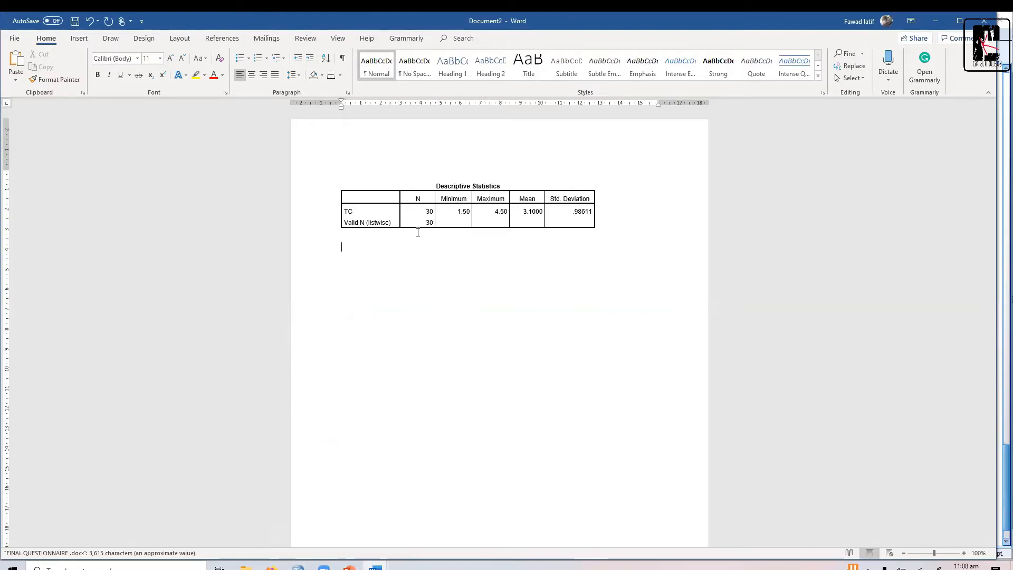
{"action": "left_click", "coordinate": [424, 182]}
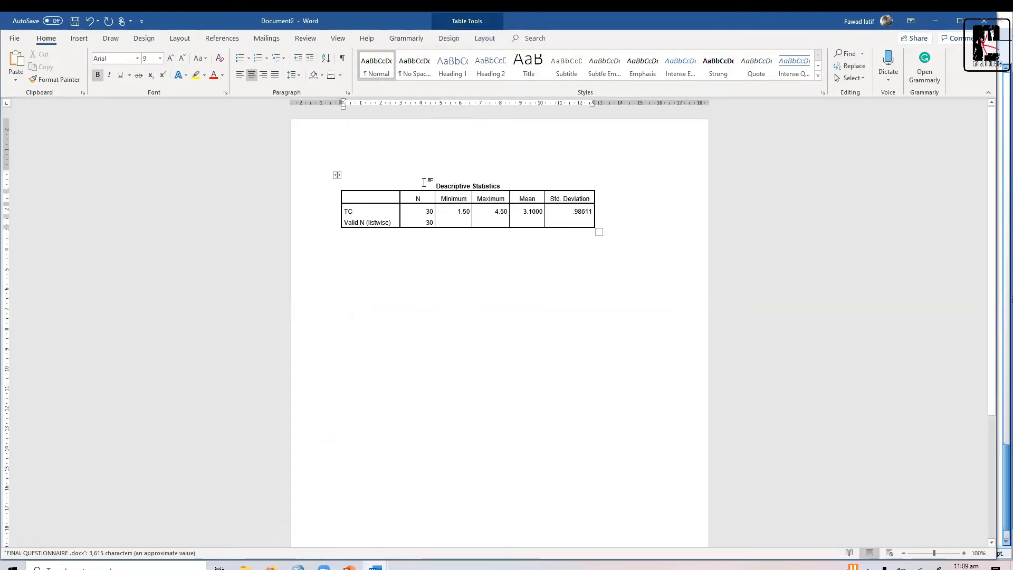
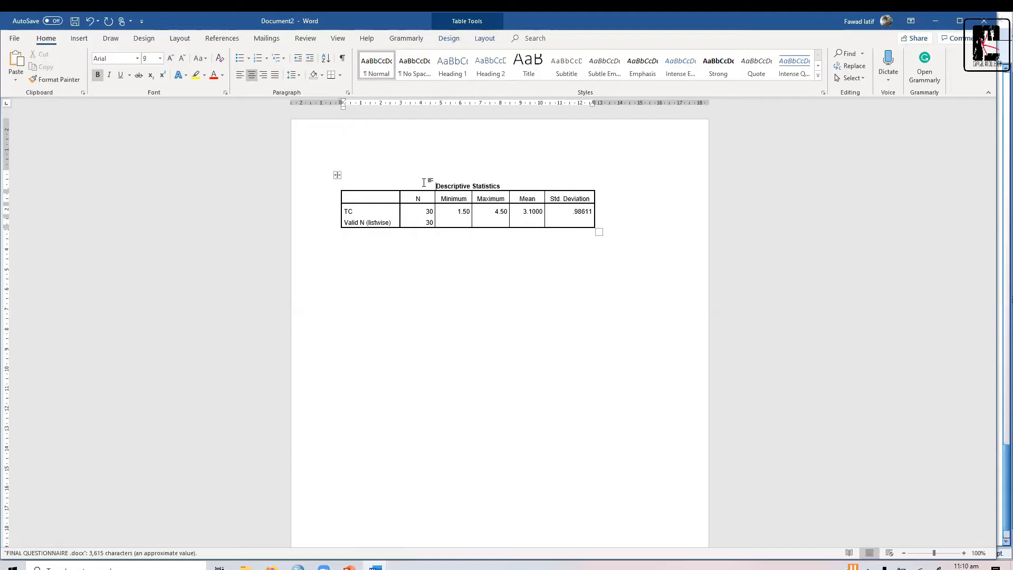
Move the descriptive statistics table down the page and delete its "Descriptive Statistics" title row.
{"action": "left_click", "coordinate": [337, 175]}
{"action": "key", "text": "ctrl+x"}
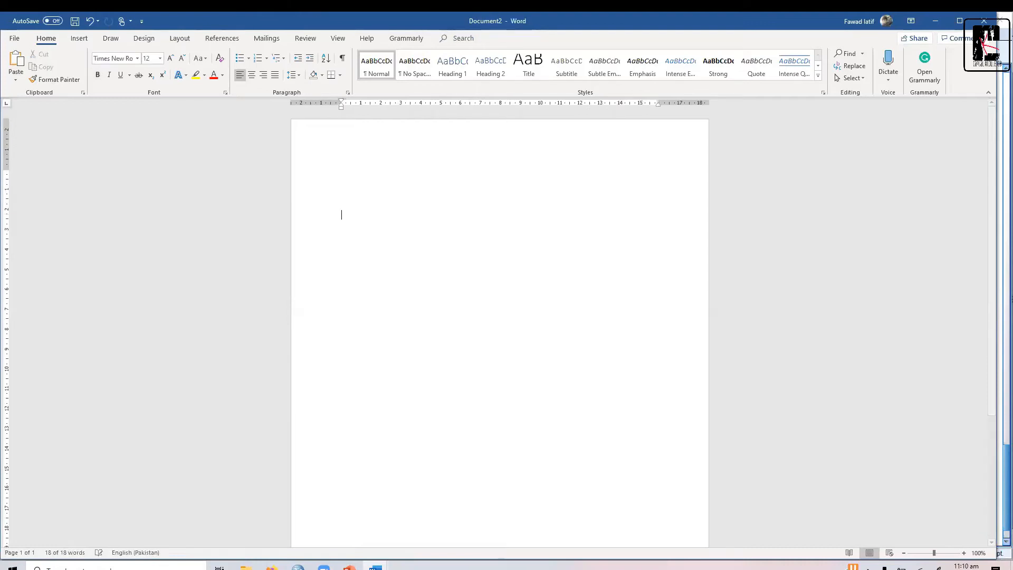
{"action": "key", "text": "ctrl+v"}
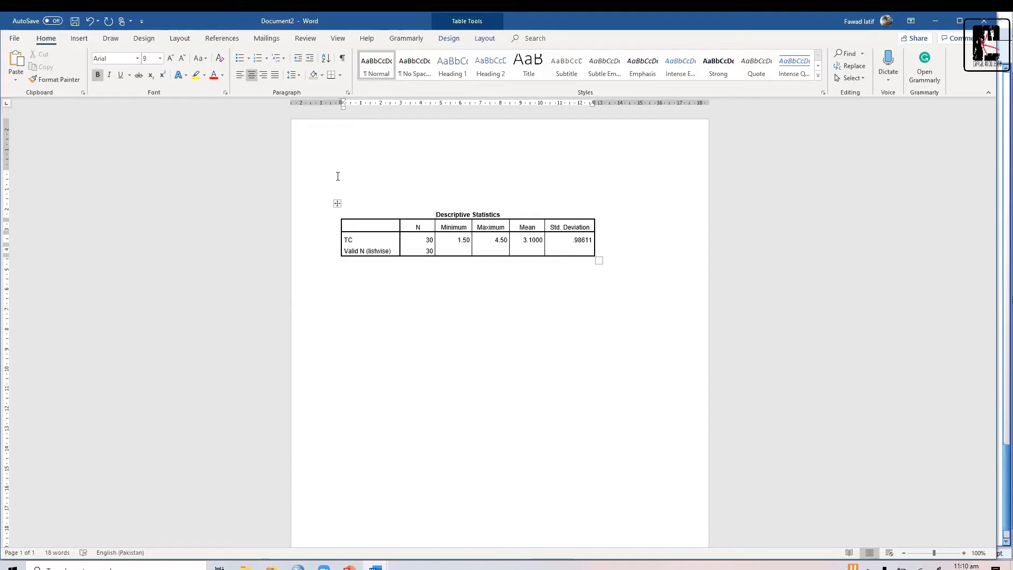
{"action": "key", "text": "shift+End"}
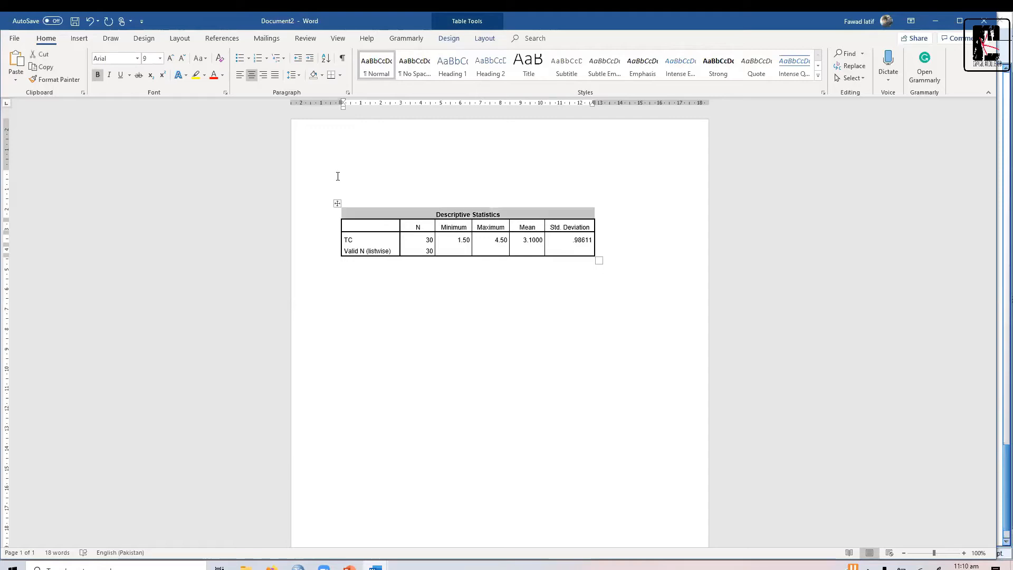
{"action": "key", "text": "BackSpace"}
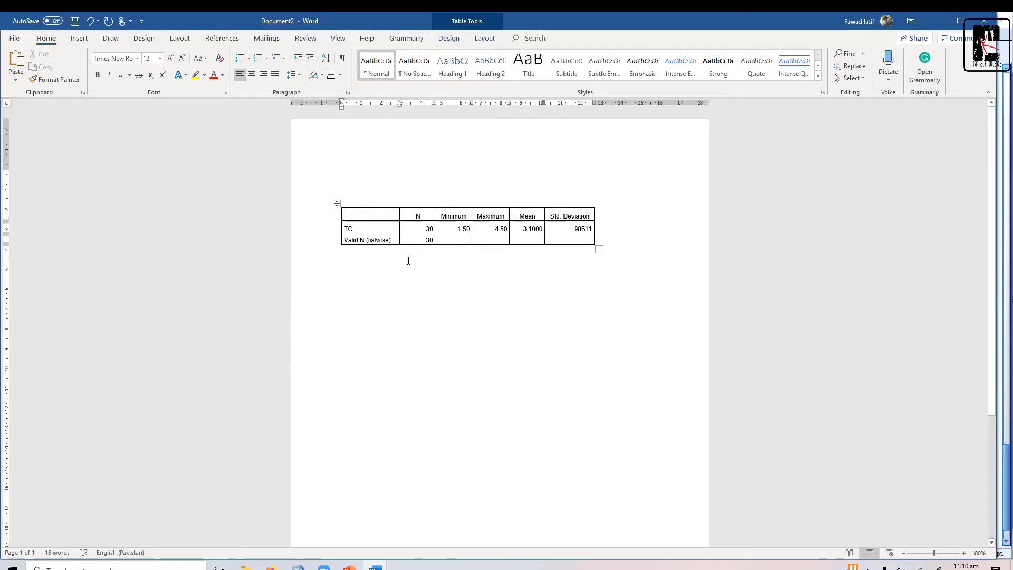
Apply all borders to the whole descriptive statistics table.
{"action": "left_click", "coordinate": [337, 203]}
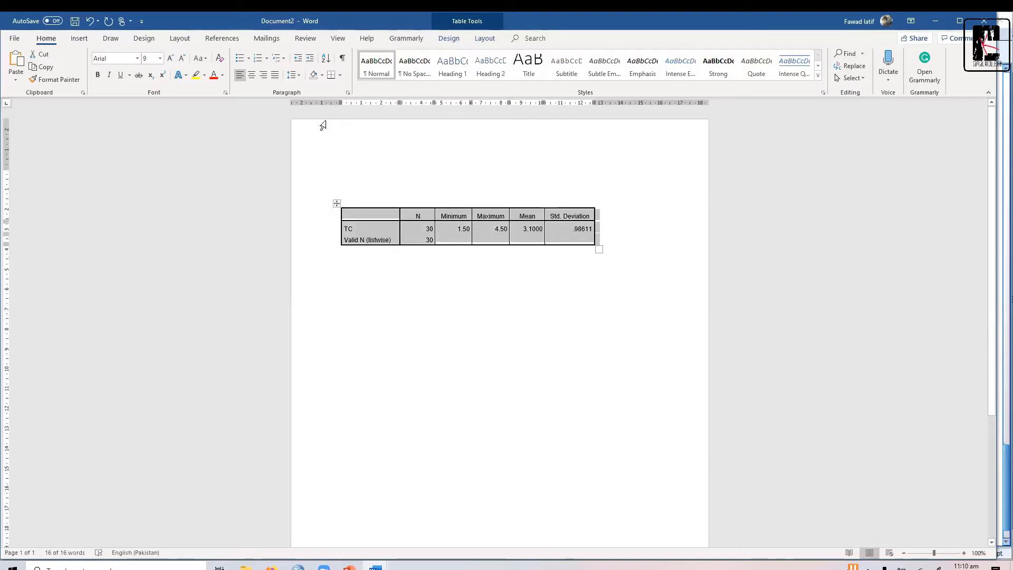
{"action": "left_click", "coordinate": [340, 75]}
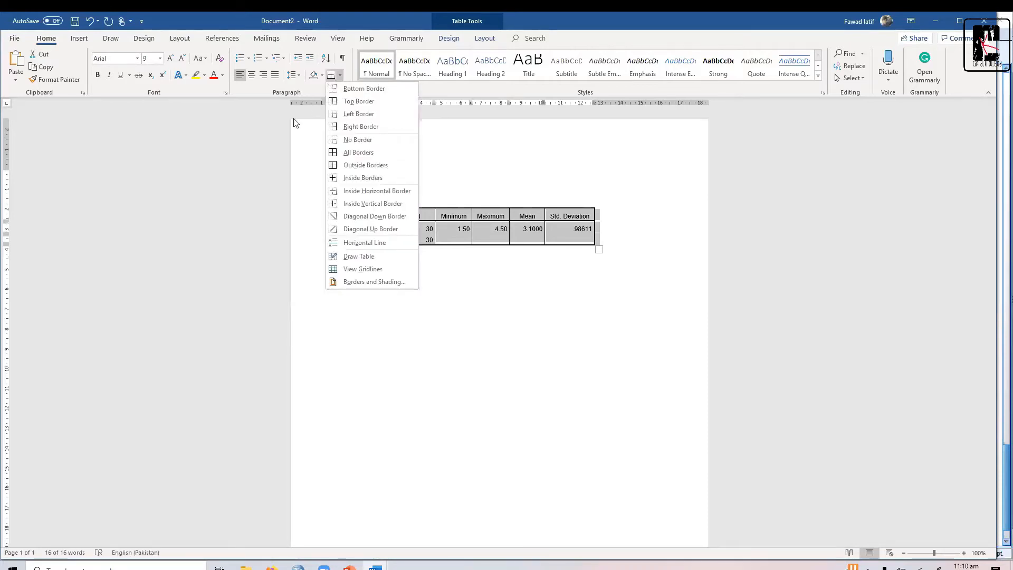
{"action": "left_click", "coordinate": [354, 153]}
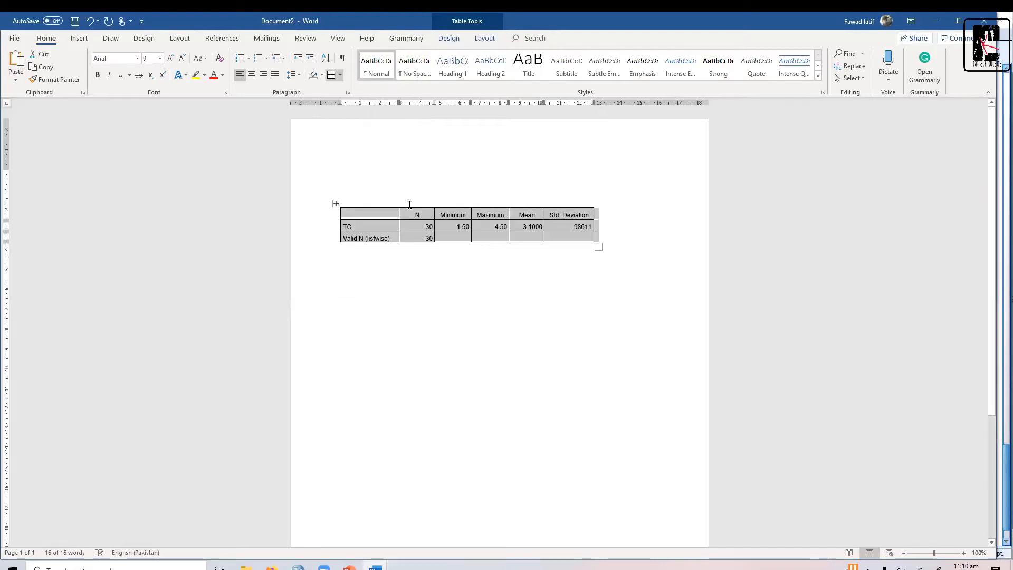
{"action": "left_click", "coordinate": [416, 226]}
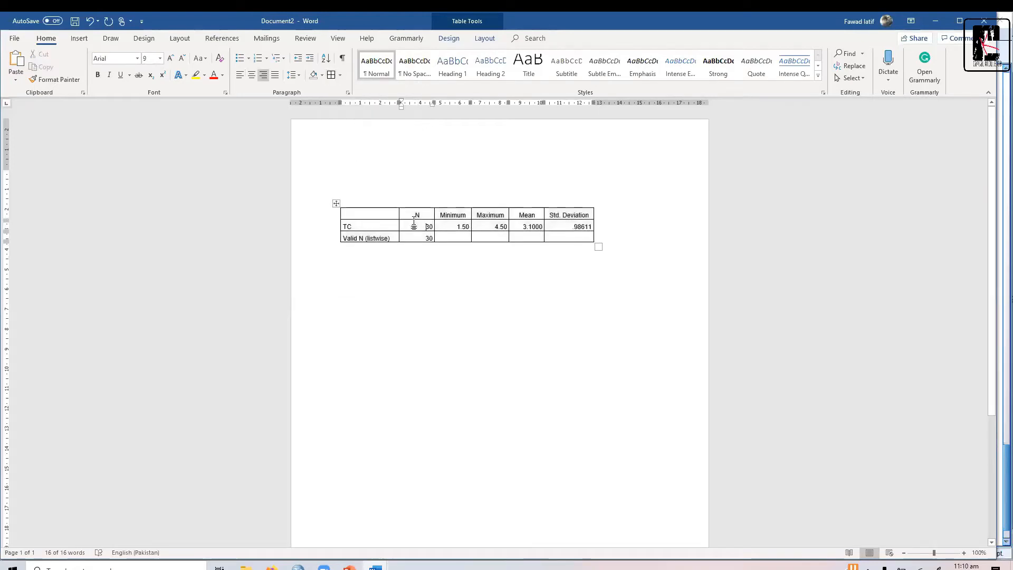
Remove all borders from the table and give the whole table only a bottom and a top border.
{"action": "left_click", "coordinate": [336, 202]}
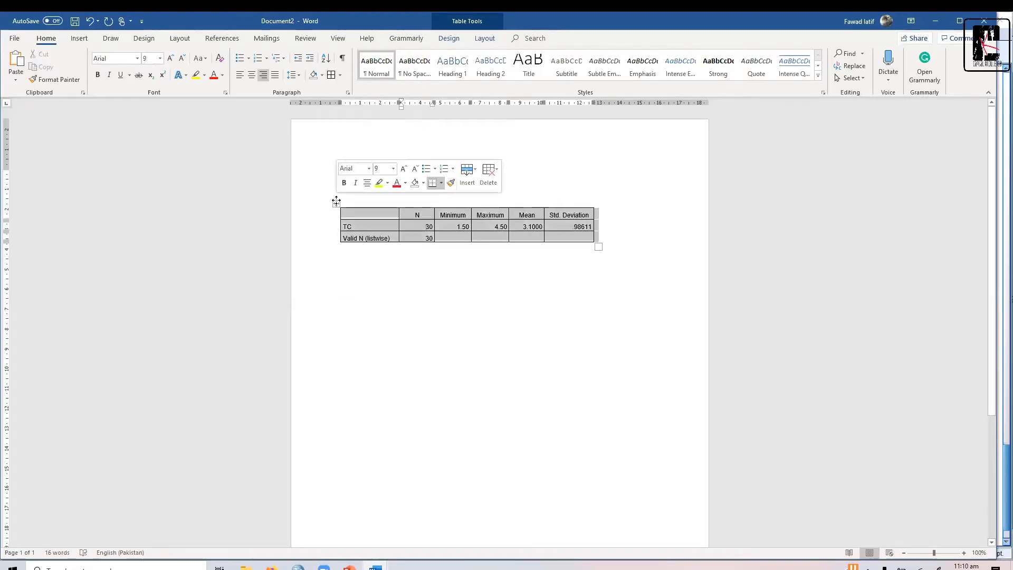
{"action": "left_click", "coordinate": [341, 75]}
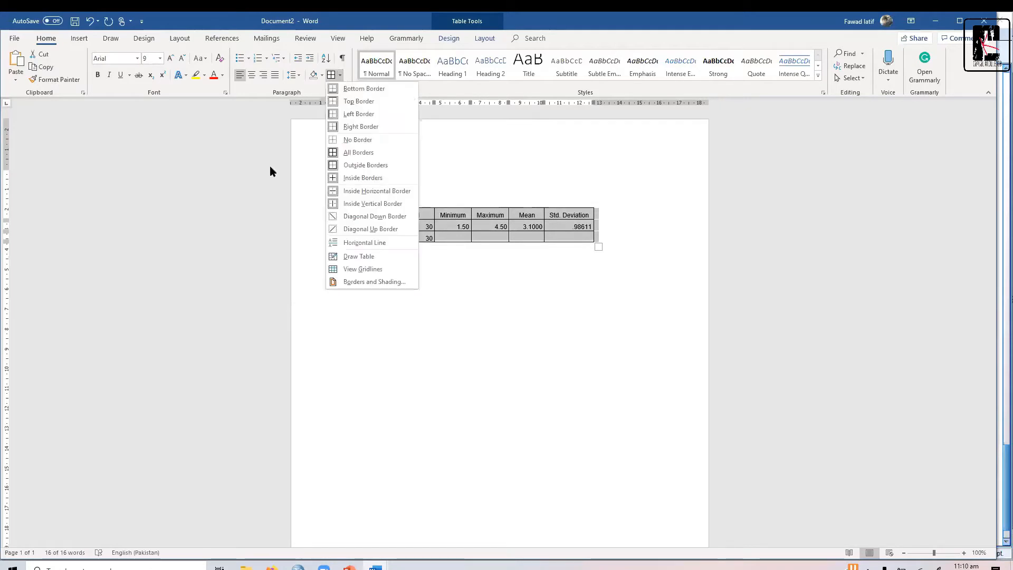
{"action": "left_click", "coordinate": [359, 140]}
{"action": "left_click", "coordinate": [341, 74]}
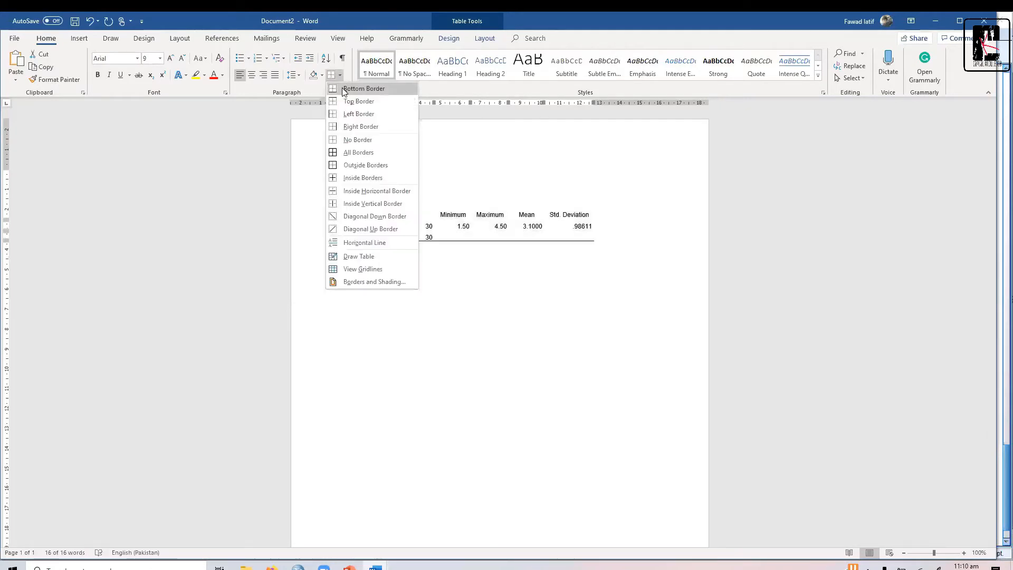
{"action": "left_click", "coordinate": [355, 85]}
{"action": "left_click", "coordinate": [341, 76]}
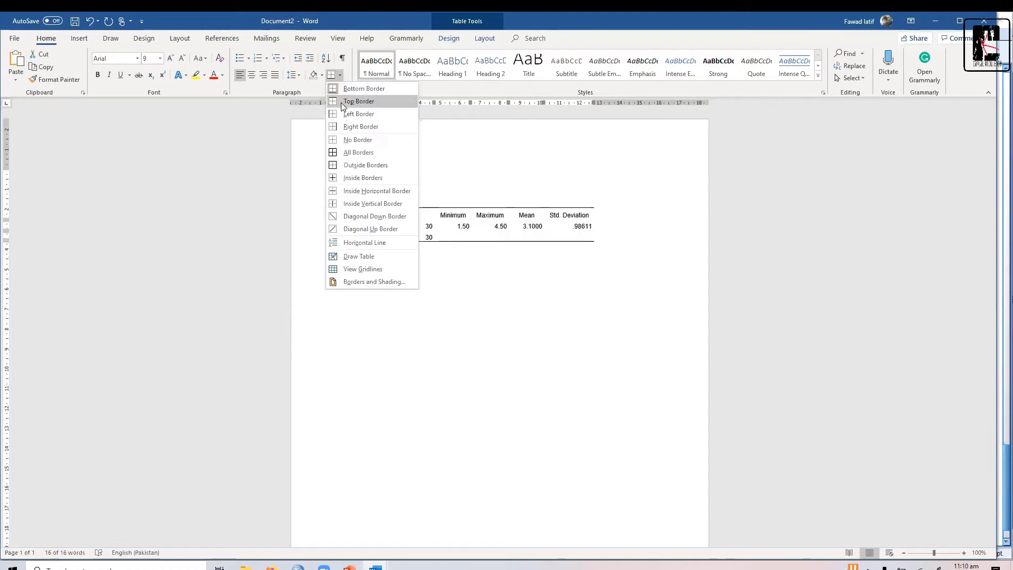
{"action": "left_click", "coordinate": [353, 97]}
Add a bottom border beneath the table's header row.
{"action": "left_click", "coordinate": [359, 212]}
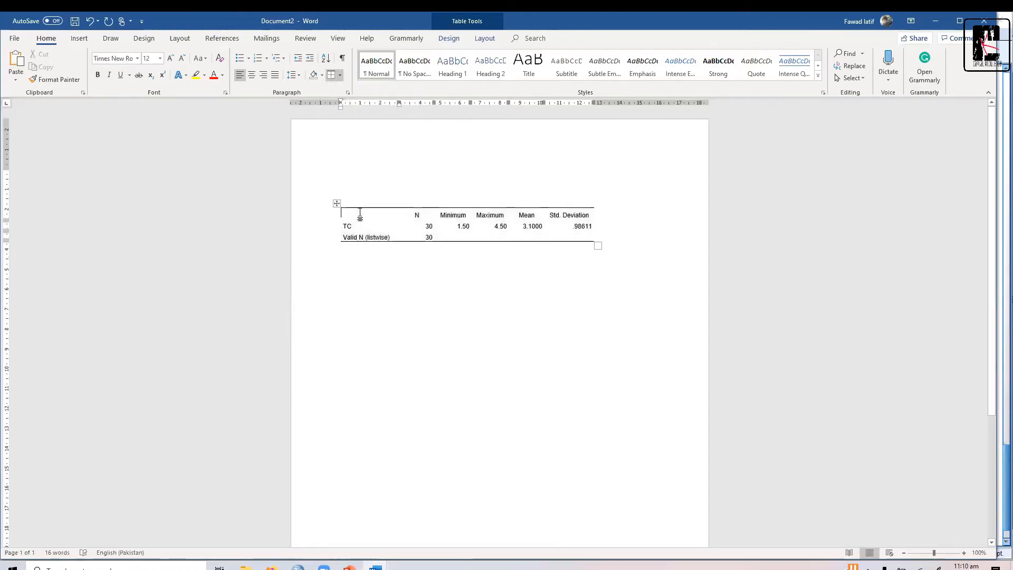
{"action": "left_click_drag", "start_coordinate": [360, 214], "coordinate": [590, 214]}
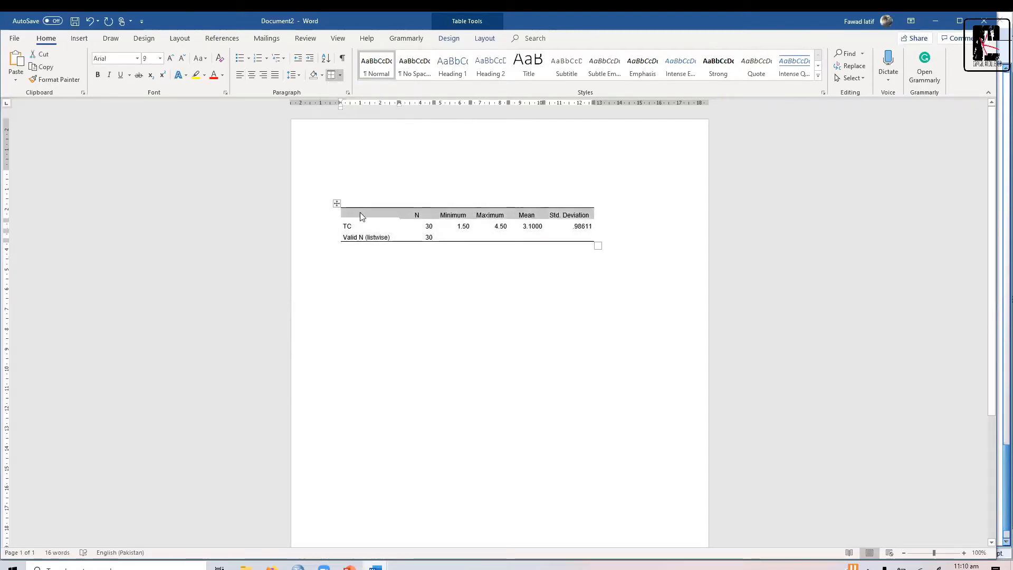
{"action": "left_click", "coordinate": [340, 75]}
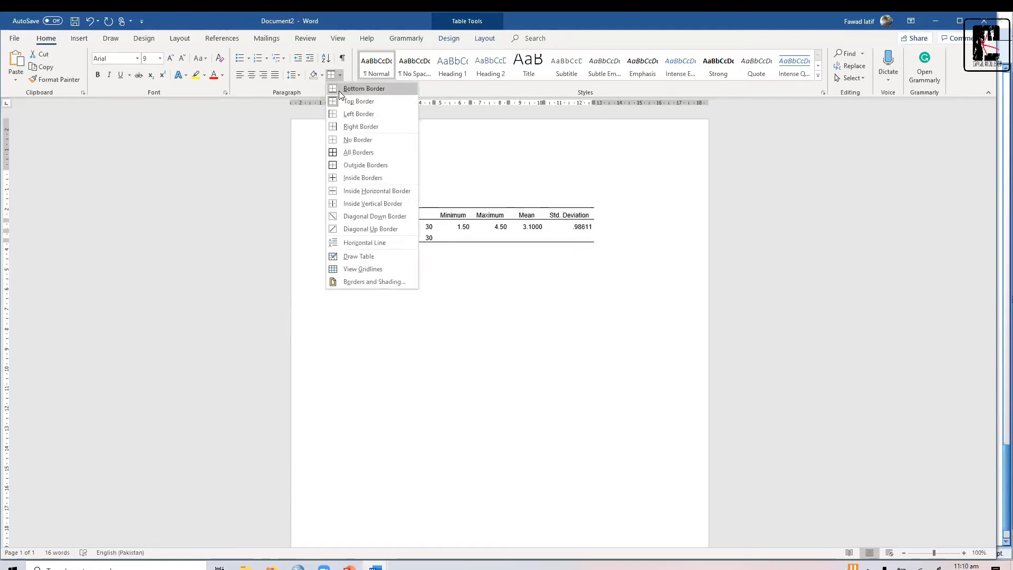
{"action": "left_click", "coordinate": [352, 86]}
Center the contents of the columns from N through Std. Deviation.
{"action": "left_click", "coordinate": [424, 215]}
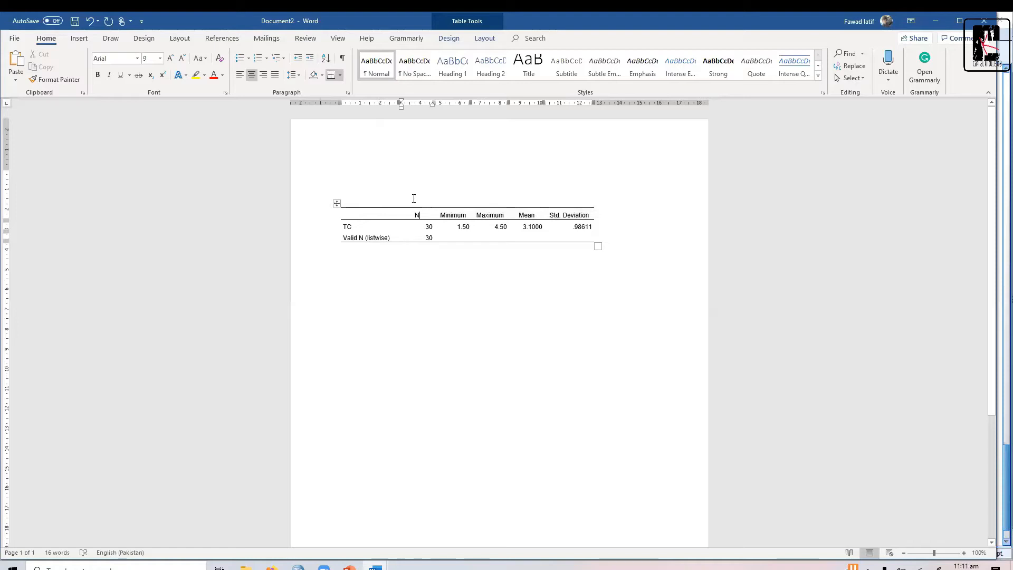
{"action": "mouse_move", "coordinate": [415, 206]}
{"action": "left_mouse_down"}
{"action": "mouse_move", "coordinate": [475, 222]}
{"action": "mouse_move", "coordinate": [588, 218]}
{"action": "left_mouse_up"}
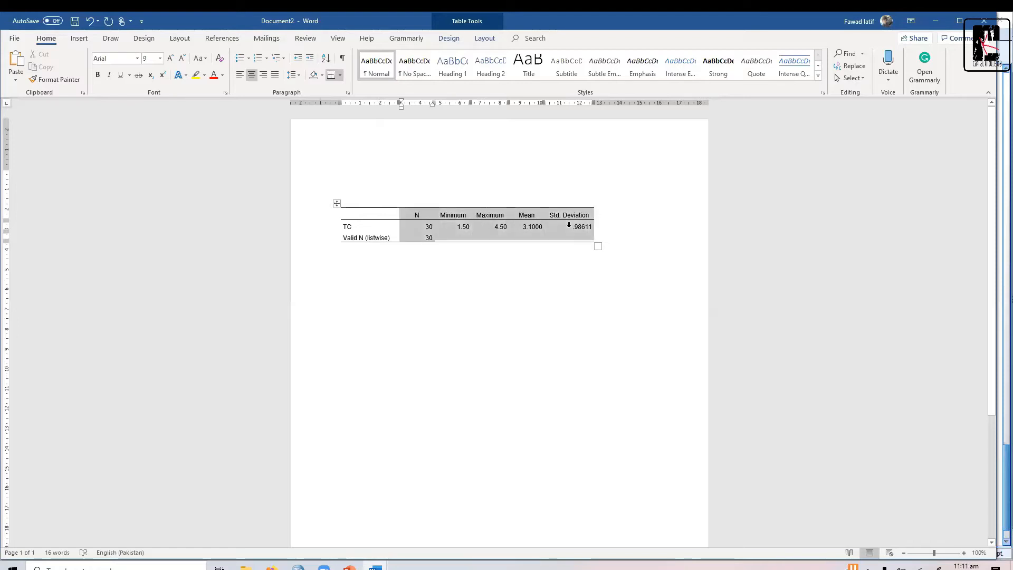
{"action": "left_click", "coordinate": [252, 78]}
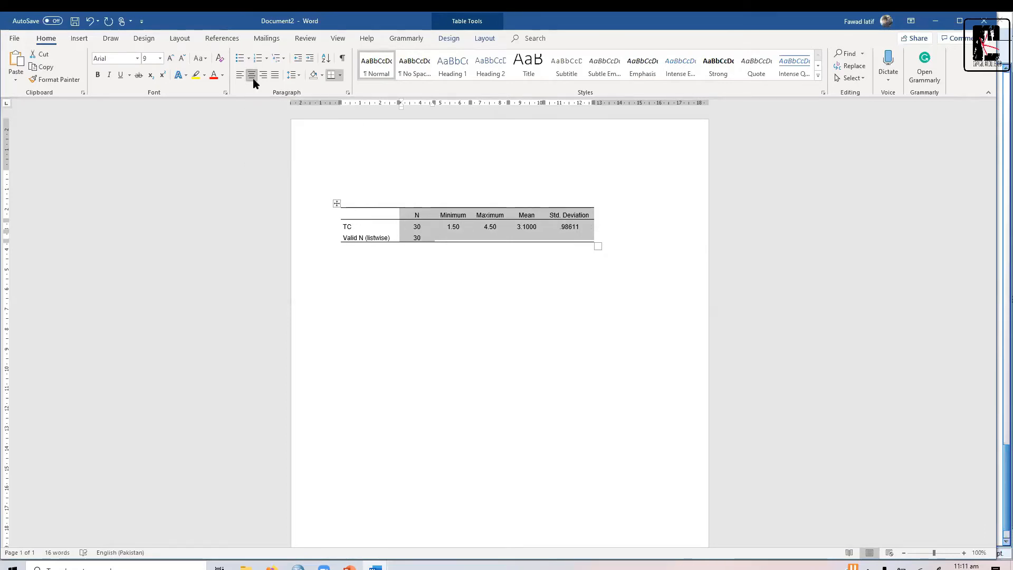
{"action": "left_click", "coordinate": [495, 270]}
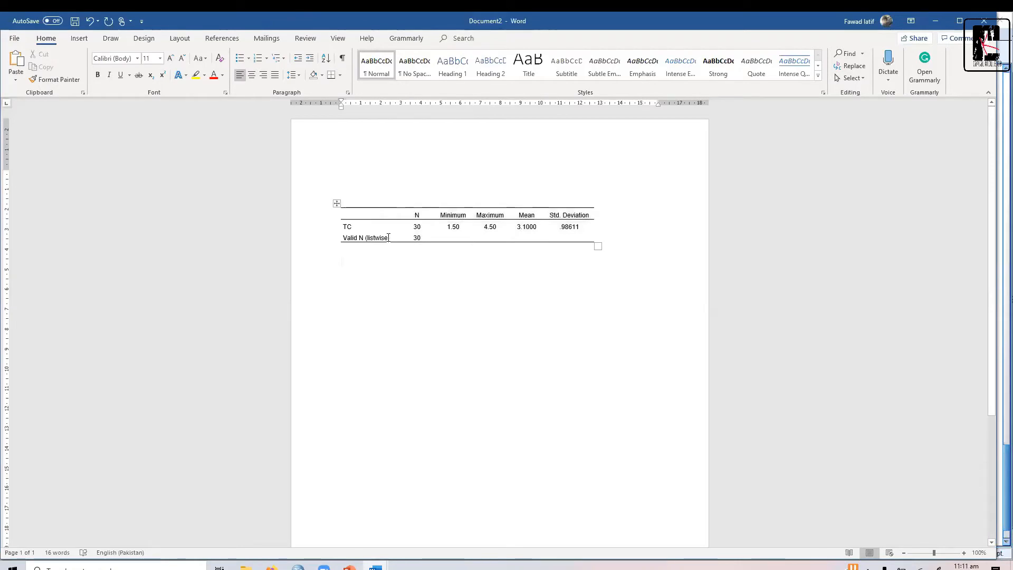
Write the caption "Table 1. Descriptive STatisitcs for Task Conflict" on the line directly above the table.
{"action": "left_click", "coordinate": [388, 198]}
{"action": "left_click", "coordinate": [388, 199]}
{"action": "type", "text": "Table 1. "}
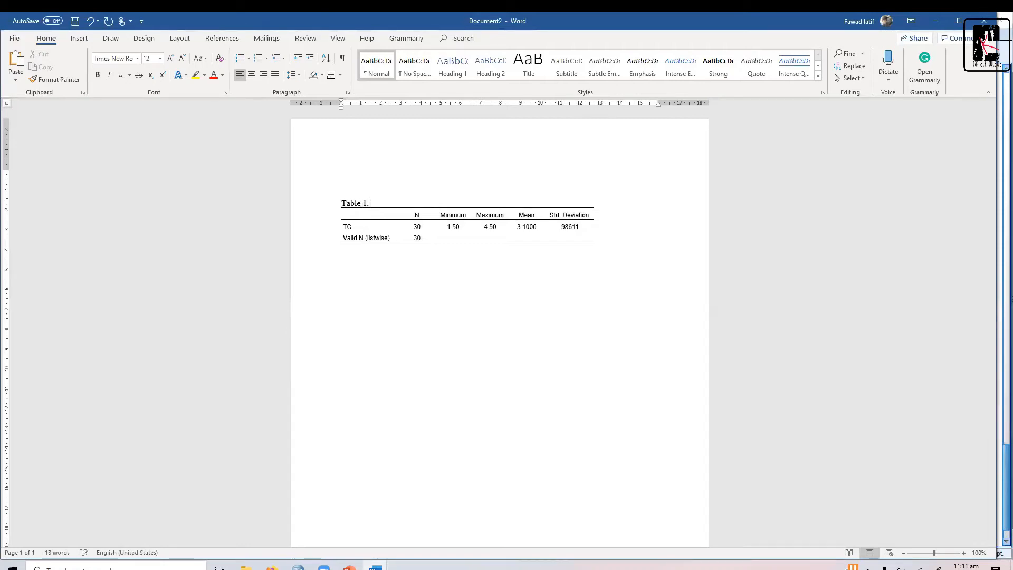
{"action": "type", "text": "Descriptive STa"}
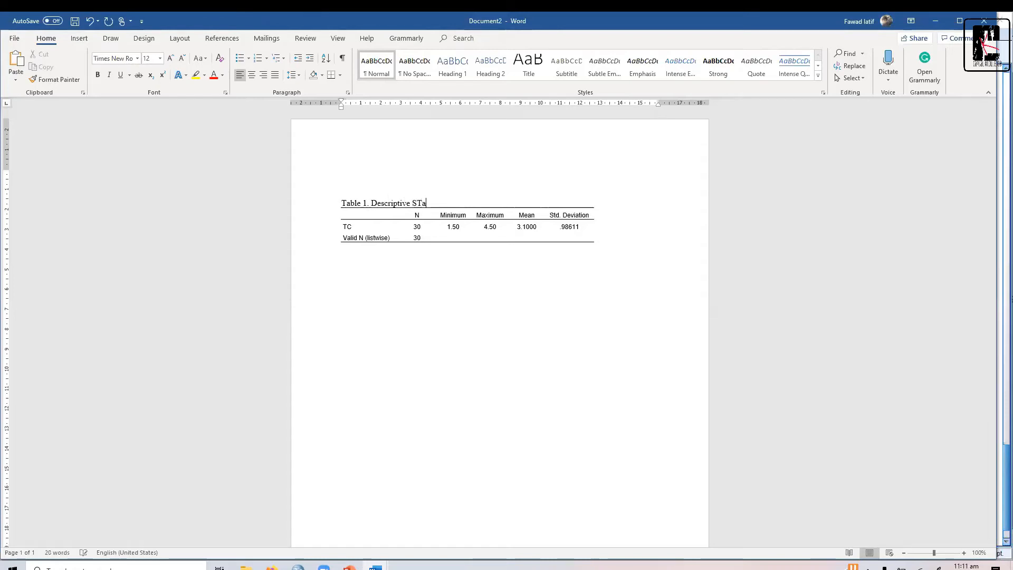
{"action": "type", "text": "tisitcs"}
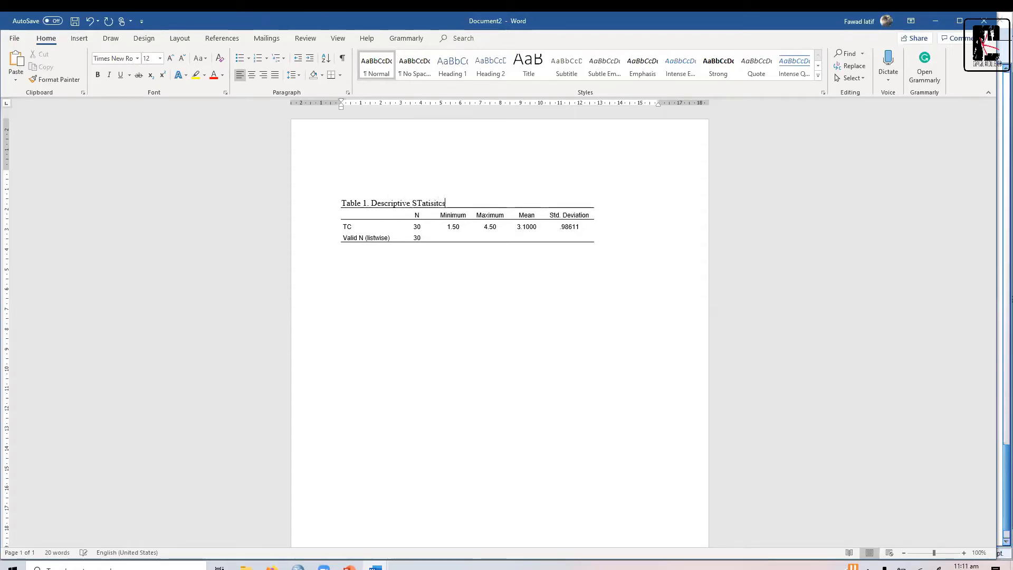
{"action": "type", "text": " for "}
{"action": "type", "text": "Team"}
{"action": "key", "text": "BackSpace"}
{"action": "key", "text": "BackSpace"}
{"action": "key", "text": "BackSpace"}
{"action": "key", "text": "BackSpace"}
{"action": "type", "text": "ask Conflict"}
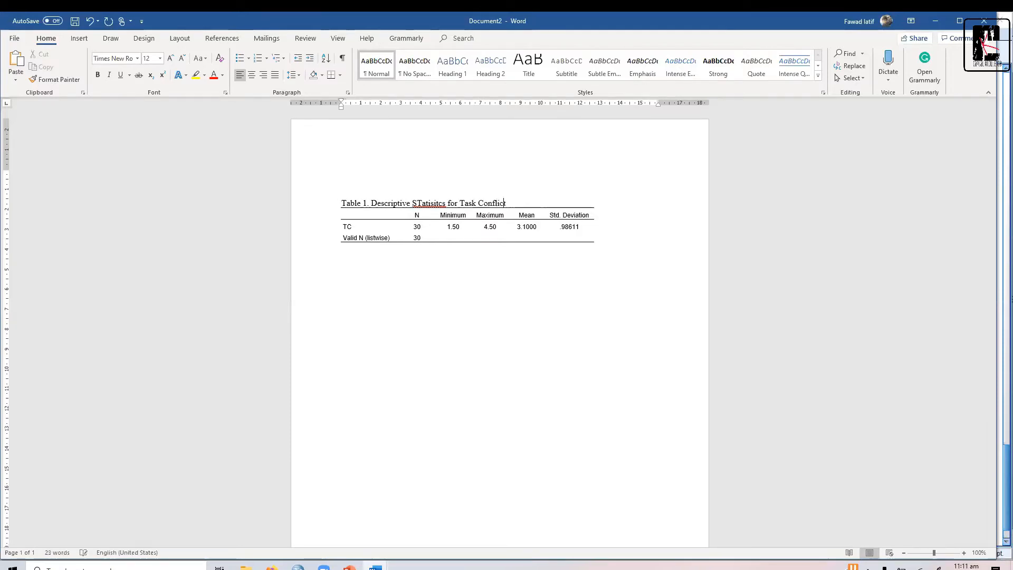
Correct the misspelled word "STatisitcs" in the table caption to "Statistics".
{"action": "left_click", "coordinate": [419, 204]}
{"action": "key", "text": "BackSpace"}
{"action": "type", "text": "t"}
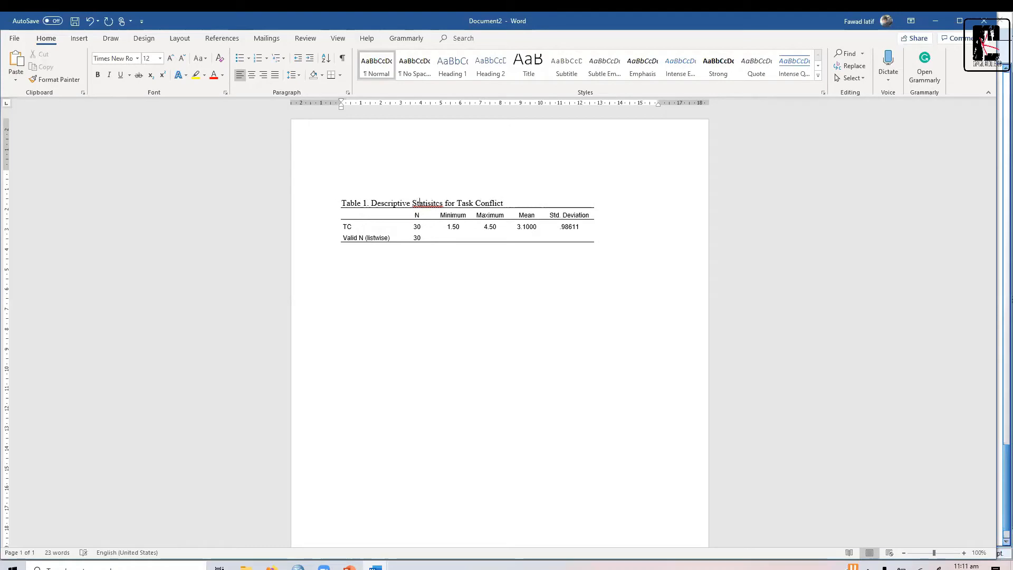
{"action": "left_click", "coordinate": [435, 203]}
{"action": "type", "text": "i"}
{"action": "left_click", "coordinate": [432, 203]}
{"action": "key", "text": "Delete"}
{"action": "key", "text": "Delete"}
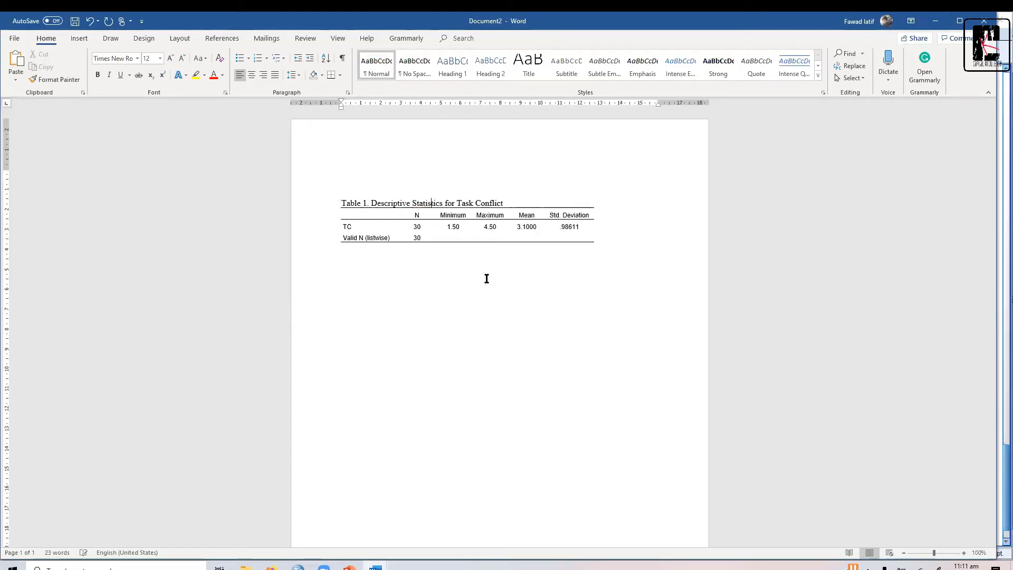
Italicize the caption text "Descriptive Statistics for Task Conflict", leaving out the "Table 1." label.
{"action": "key", "text": "ctrl+Left"}
{"action": "key", "text": "ctrl+Left"}
{"action": "key", "text": "shift+End"}
{"action": "key", "text": "ctrl+i"}
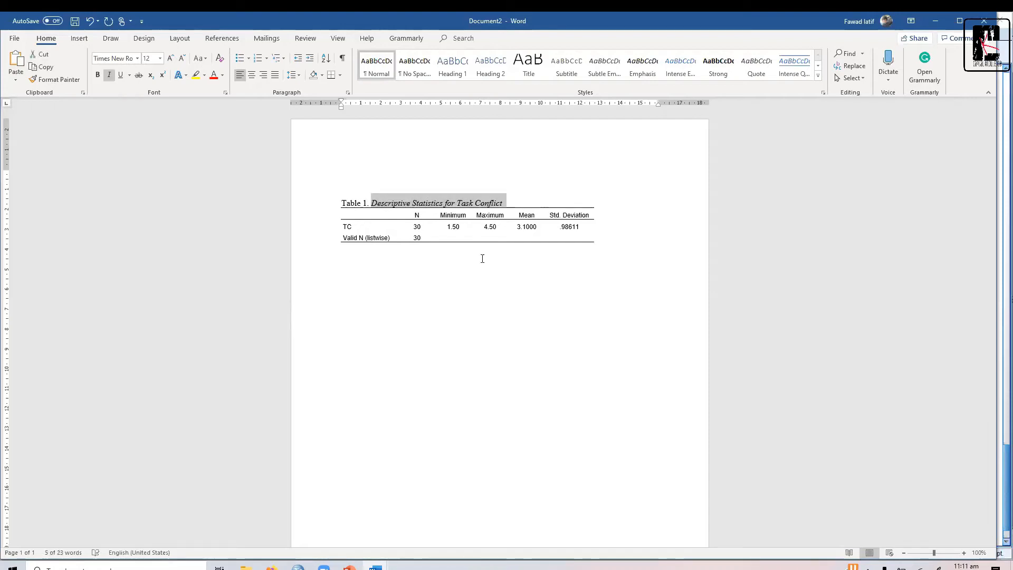
{"action": "left_click", "coordinate": [459, 160]}
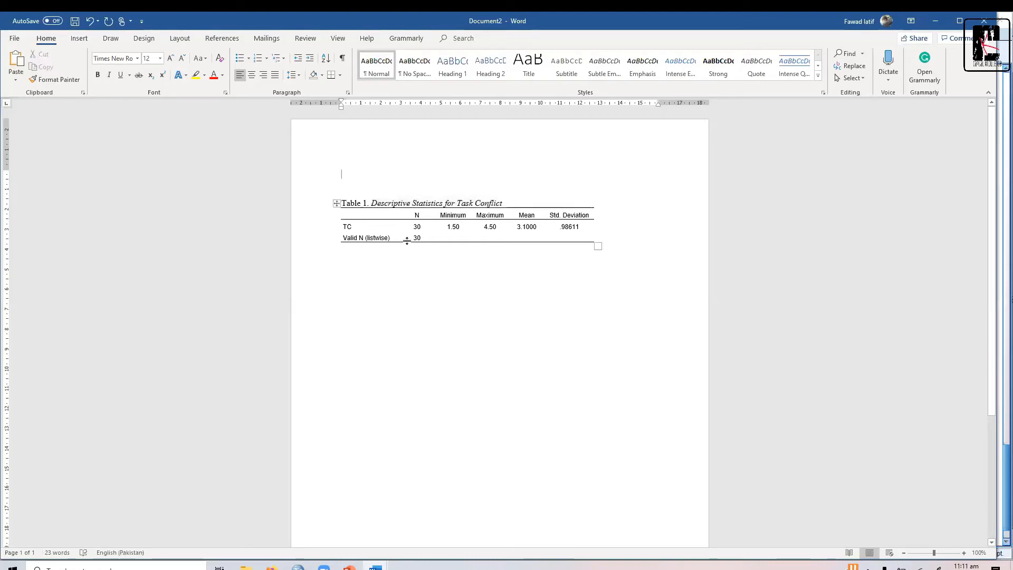
AutoFit the table to the window so it spans the full text width.
{"action": "right_click", "coordinate": [335, 205]}
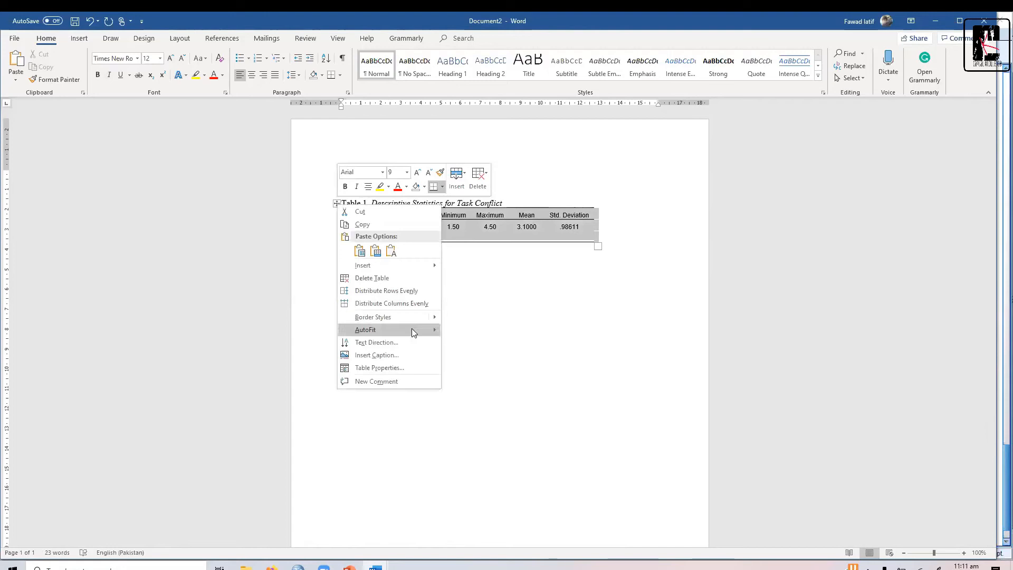
{"action": "mouse_move", "coordinate": [441, 331]}
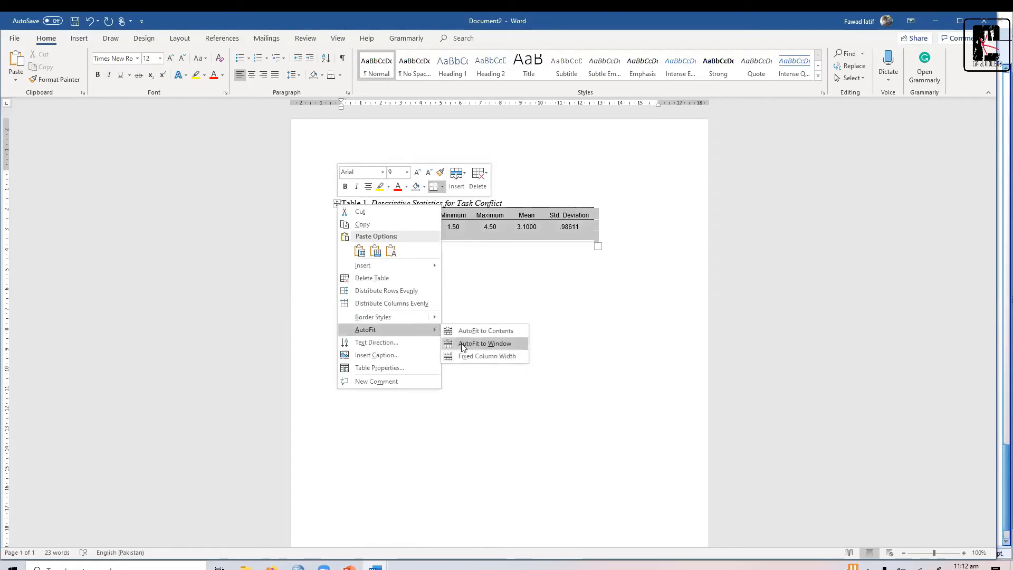
{"action": "left_click", "coordinate": [462, 343]}
{"action": "left_click", "coordinate": [418, 318]}
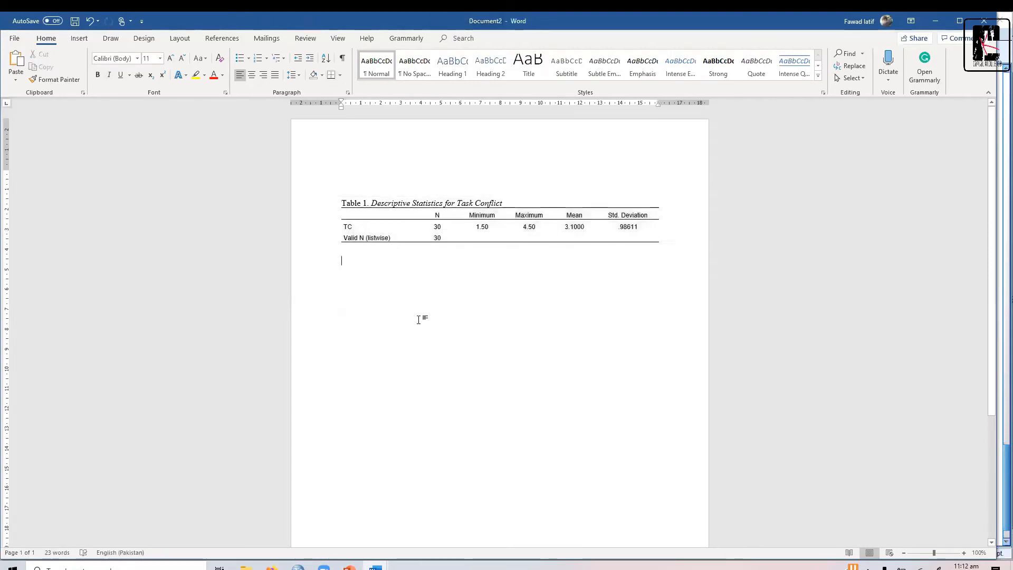
Write above the table caption: "Mean analysis for task conflict indicate that there is a certain amount of task conflict prevalent in the organization".
{"action": "left_click", "coordinate": [389, 182]}
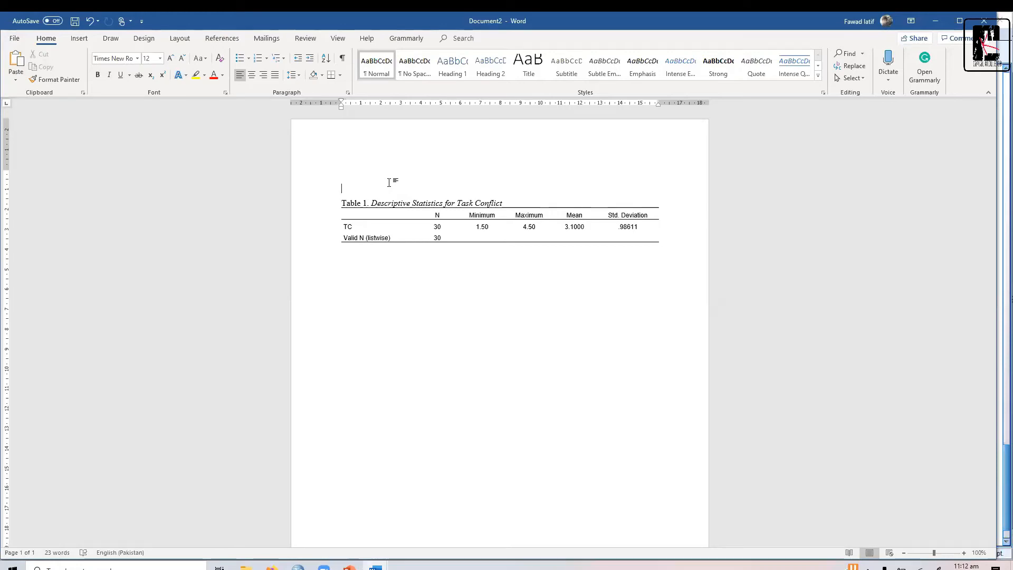
{"action": "type", "text": "Mean naa"}
{"action": "key", "text": "BackSpace"}
{"action": "key", "text": "BackSpace"}
{"action": "key", "text": "BackSpace"}
{"action": "type", "text": "analysi fc"}
{"action": "type", "text": "r"}
{"action": "key", "text": "BackSpace"}
{"action": "key", "text": "BackSpace"}
{"action": "key", "text": "BackSpace"}
{"action": "key", "text": "BackSpace"}
{"action": "type", "text": "s for"}
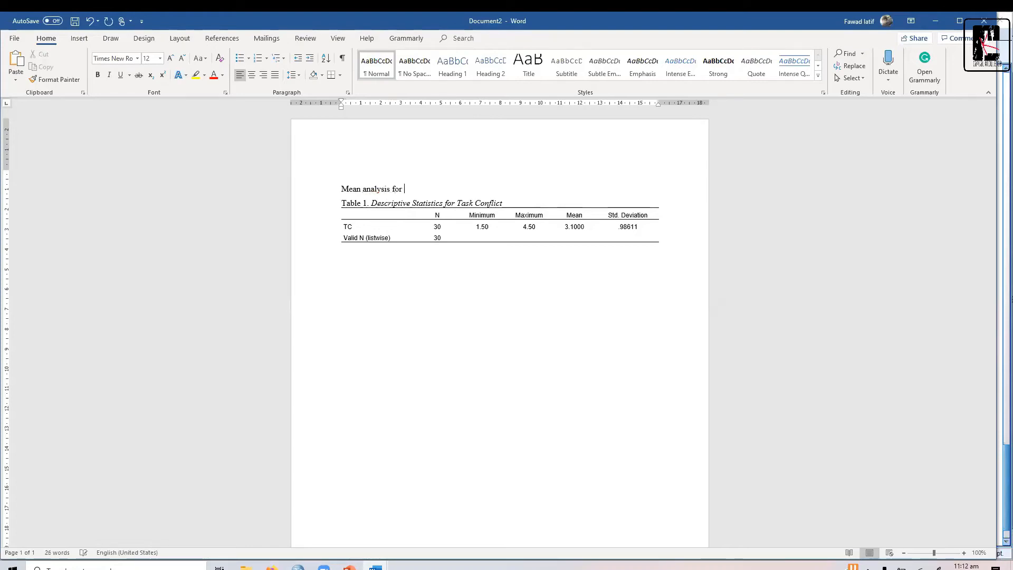
{"action": "type", "text": " task conflict indicate that there"}
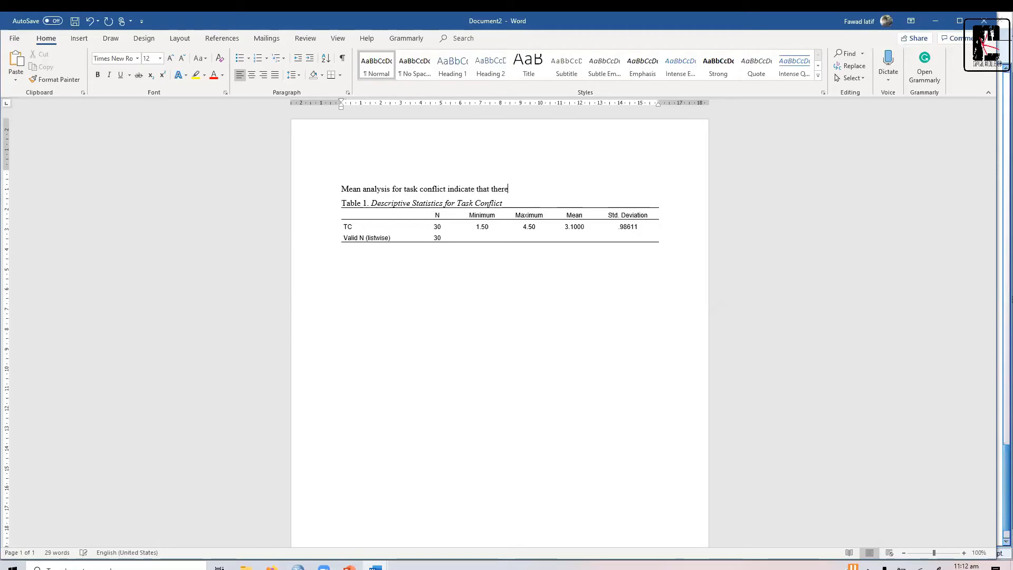
{"action": "type", "text": " is a certain amount of t"}
{"action": "type", "text": "ask conflict "}
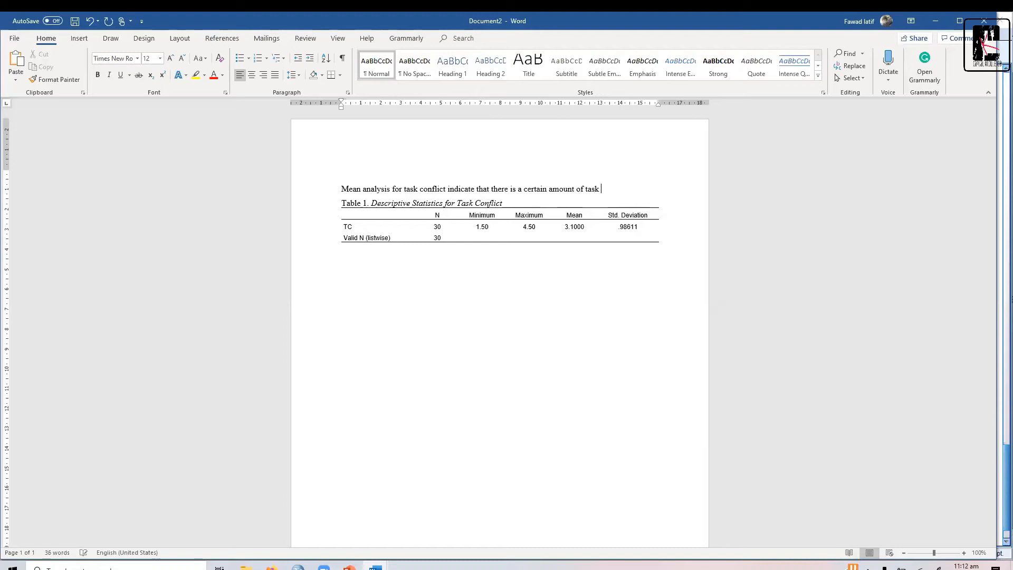
{"action": "type", "text": "prevalent in the organization"}
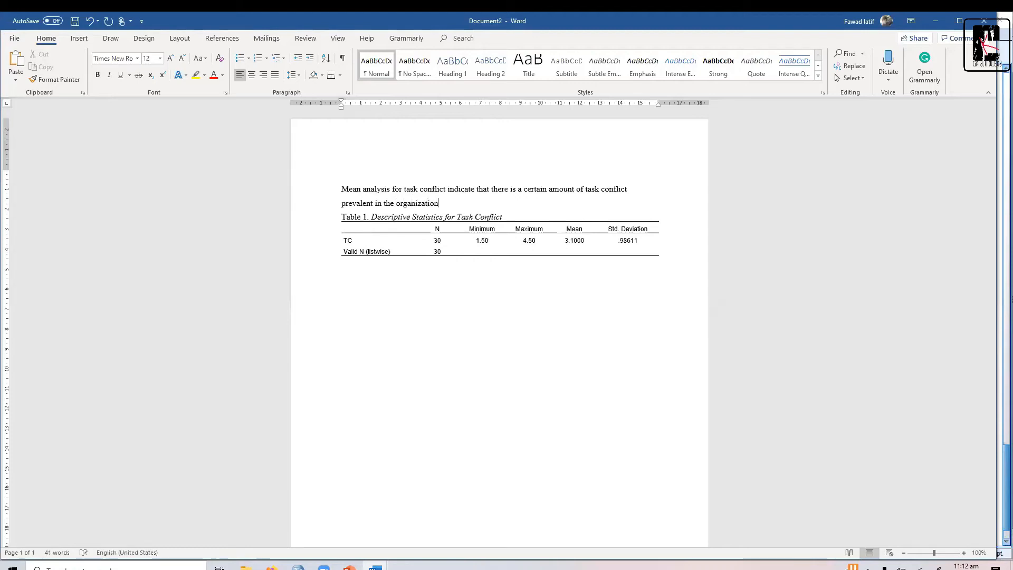
Complete the mean analysis sentence with "as the mean is slightly above the neutral value of 3.".
{"action": "type", "text": " as the mean is slightly above the "}
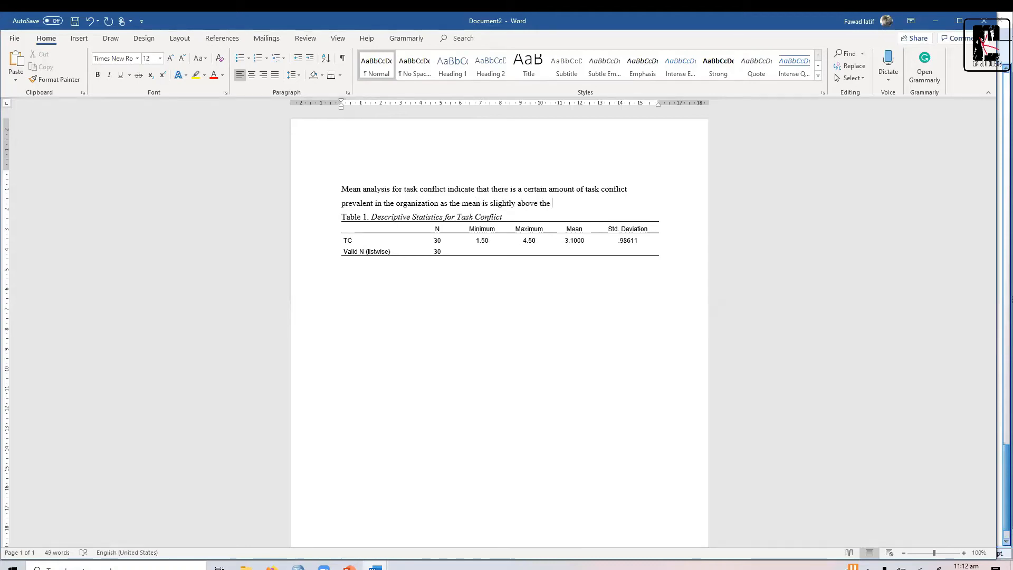
{"action": "type", "text": "neut"}
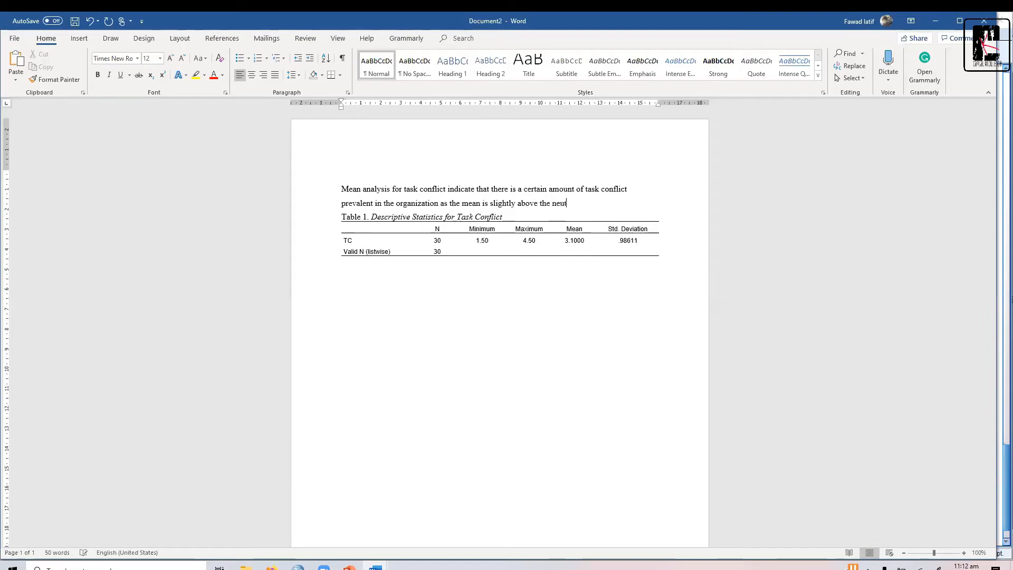
{"action": "type", "text": "ral value of "}
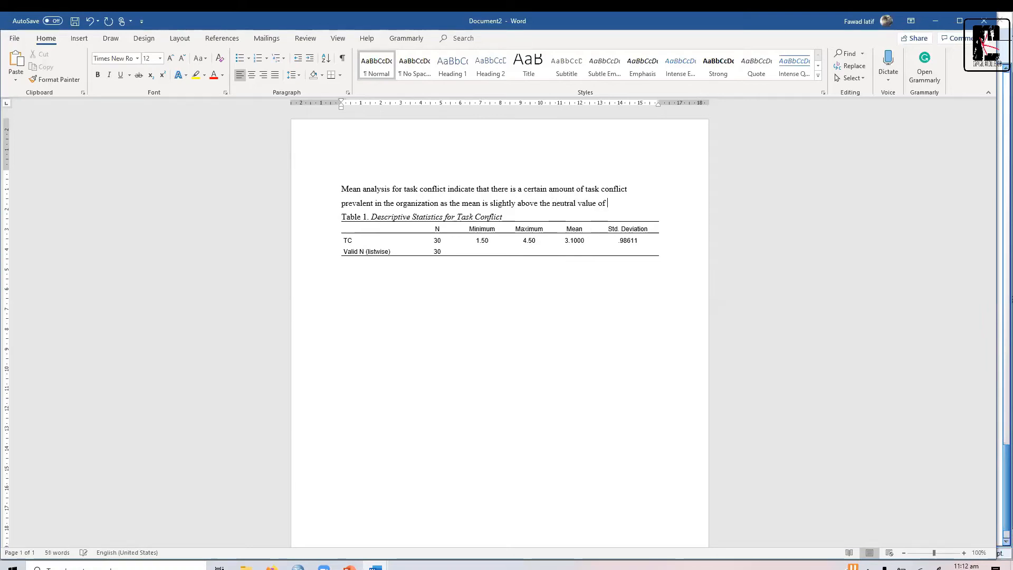
{"action": "type", "text": "3."}
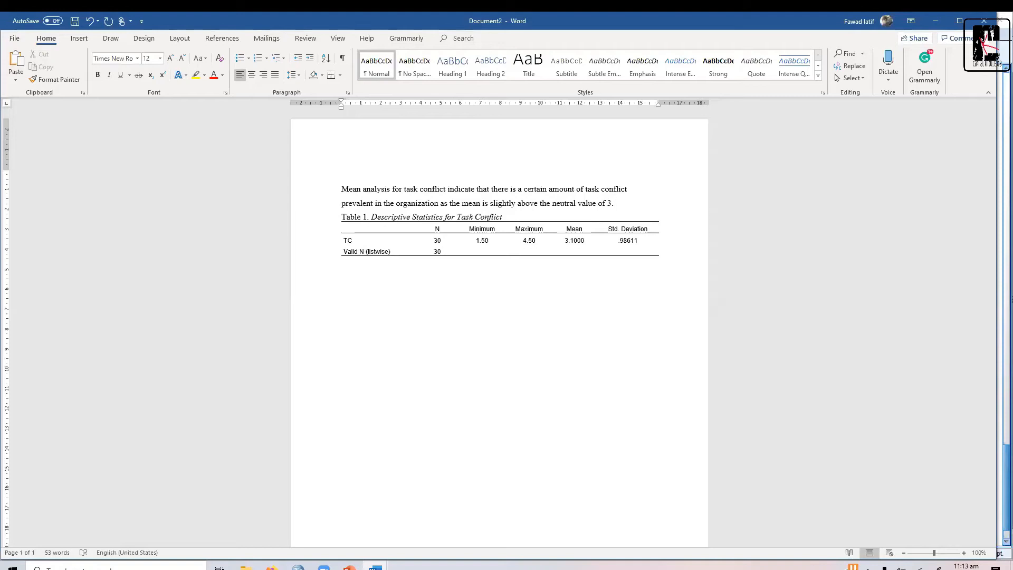
Justify the mean analysis paragraph and insert an empty line between it and the table caption.
{"action": "key", "text": "shift+Up"}
{"action": "key", "text": "shift+Home"}
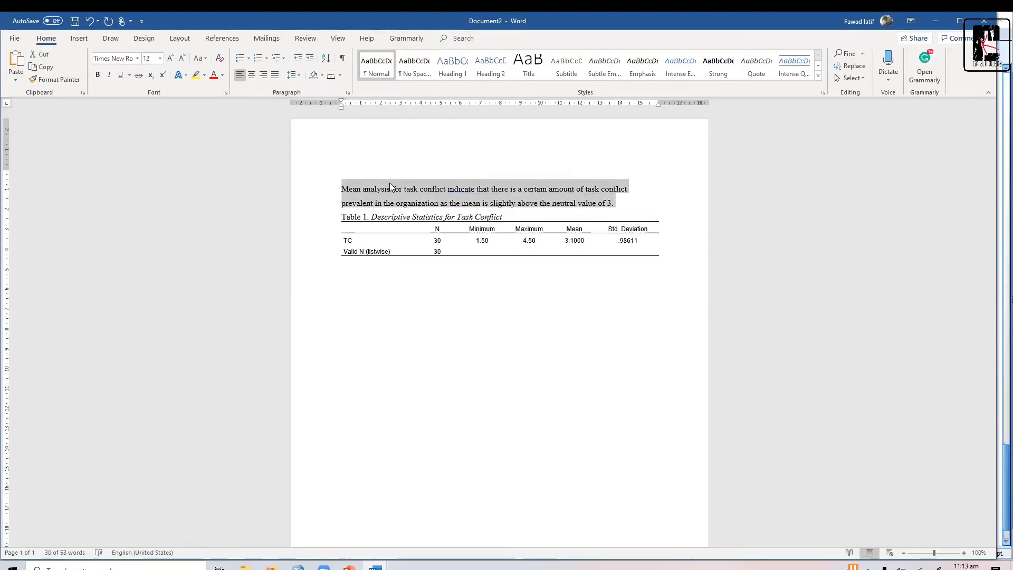
{"action": "key", "text": "ctrl+j"}
{"action": "key", "text": "Right"}
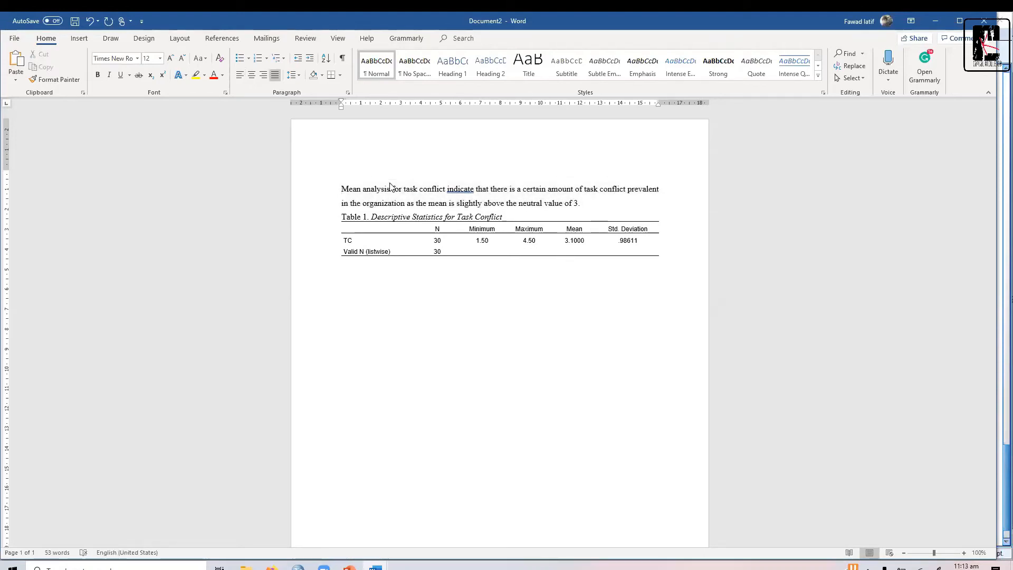
{"action": "key", "text": "Down"}
{"action": "key", "text": "Home"}
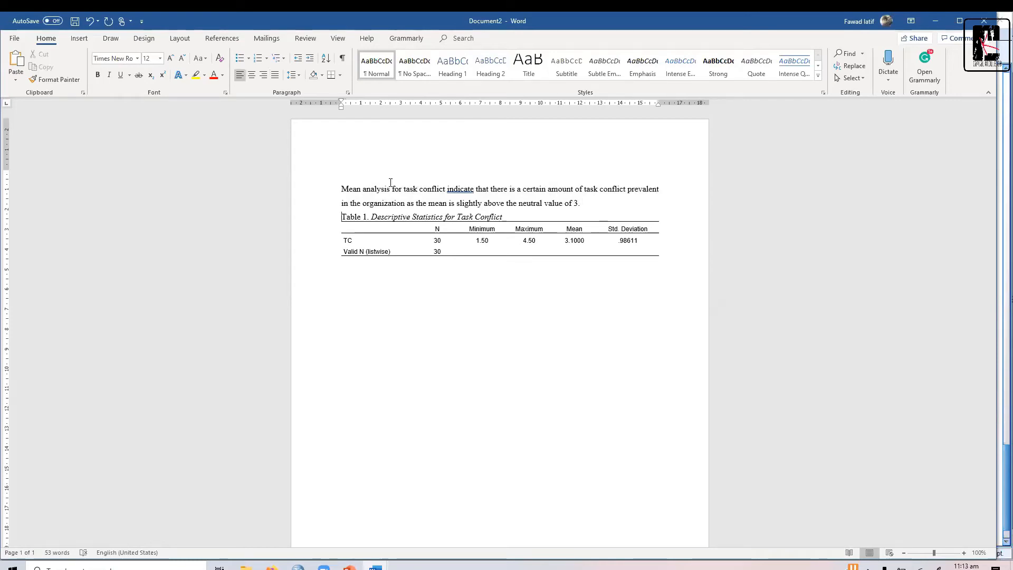
{"action": "key", "text": "Return"}
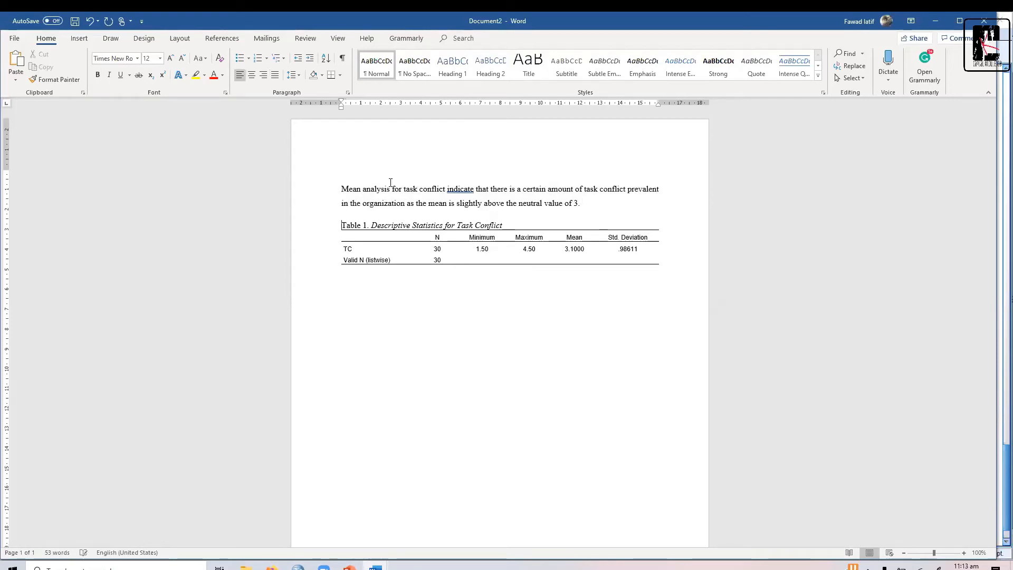
{"action": "left_click", "coordinate": [474, 191]}
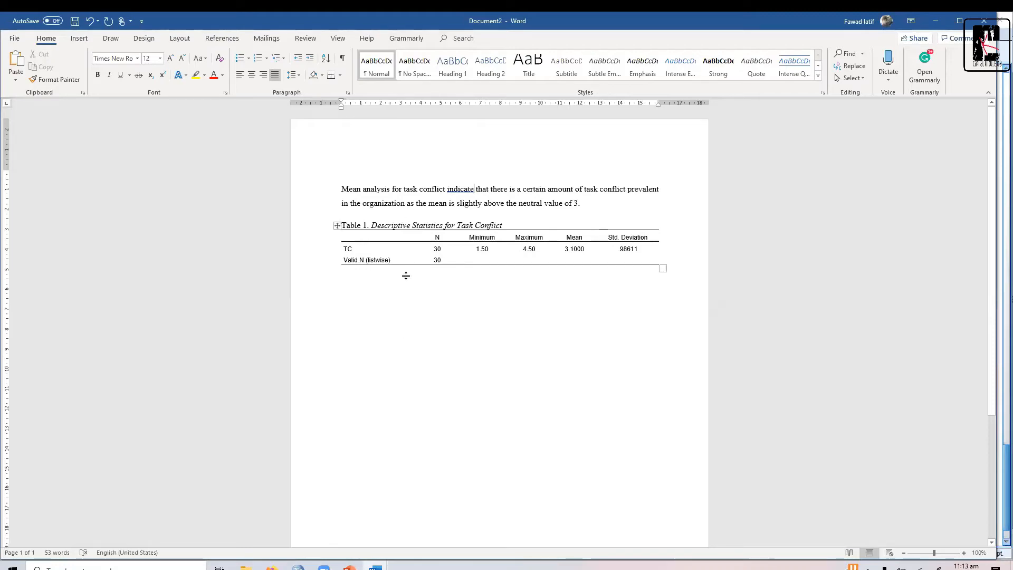
Switch to the SPSS Data Editor and open the recently used data file "Data Complete After Deletion (1).sav".
{"action": "mouse_move", "coordinate": [298, 567]}
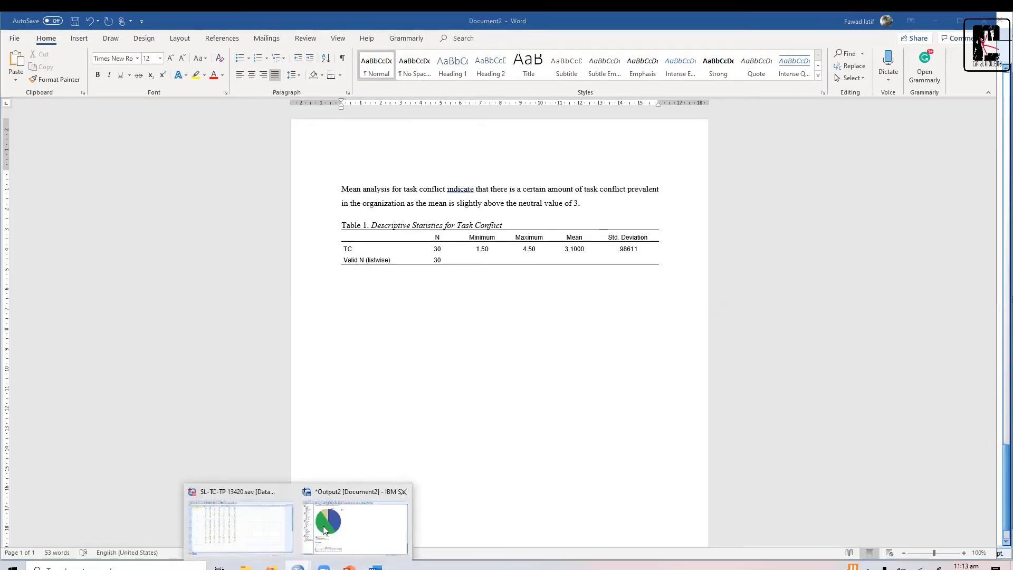
{"action": "left_click", "coordinate": [188, 533]}
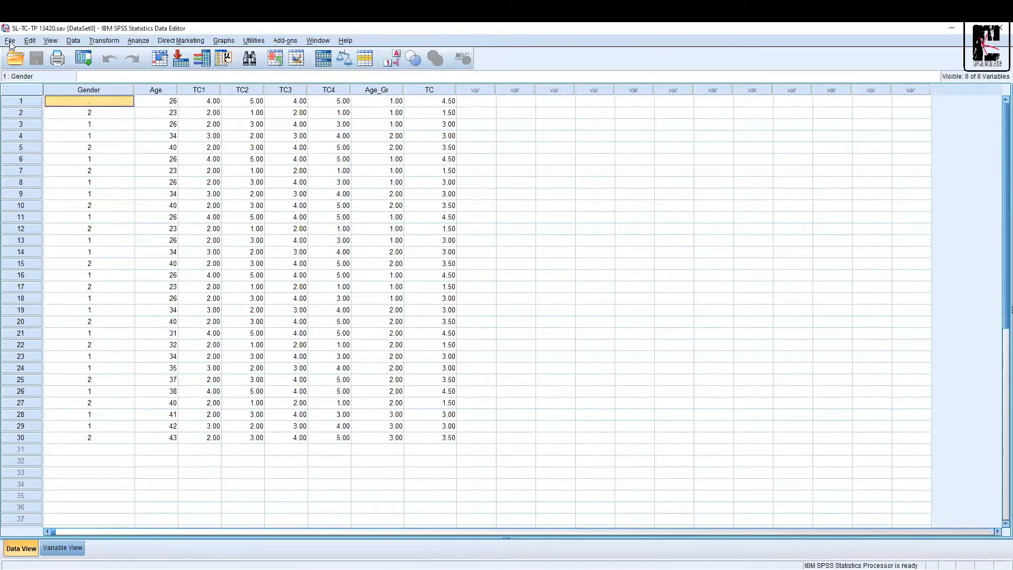
{"action": "left_click", "coordinate": [9, 42]}
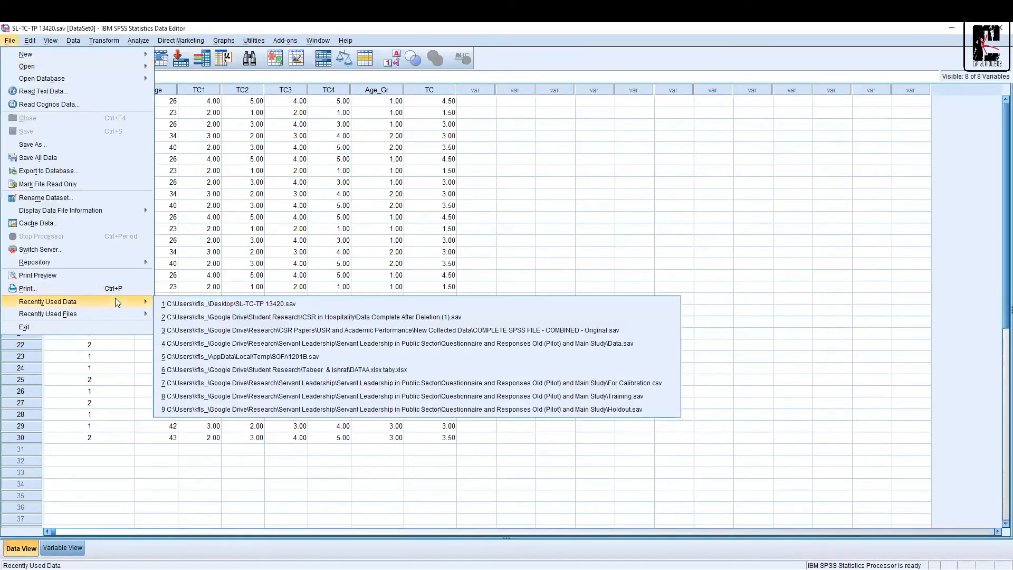
{"action": "mouse_move", "coordinate": [124, 316]}
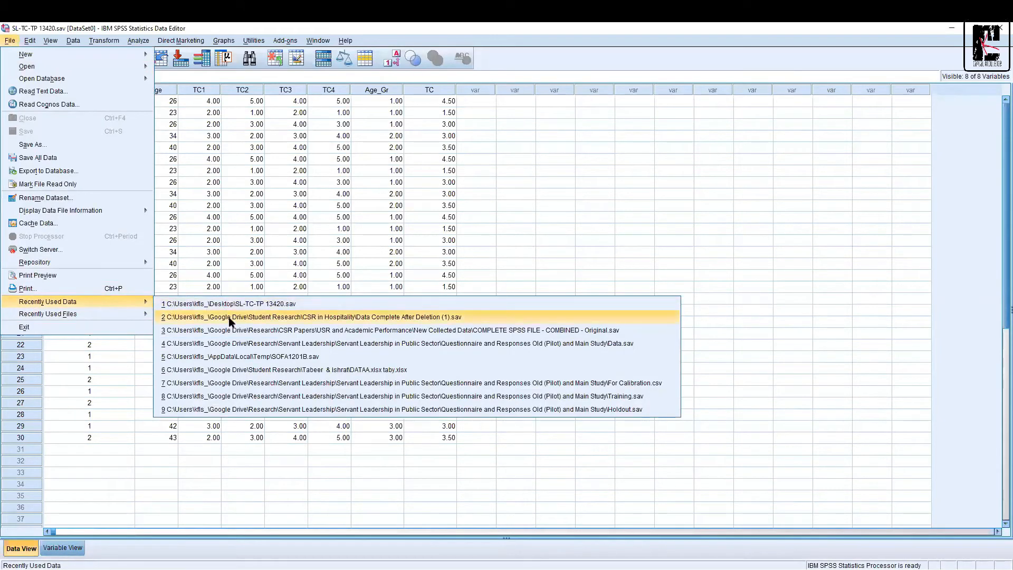
{"action": "left_click", "coordinate": [234, 317]}
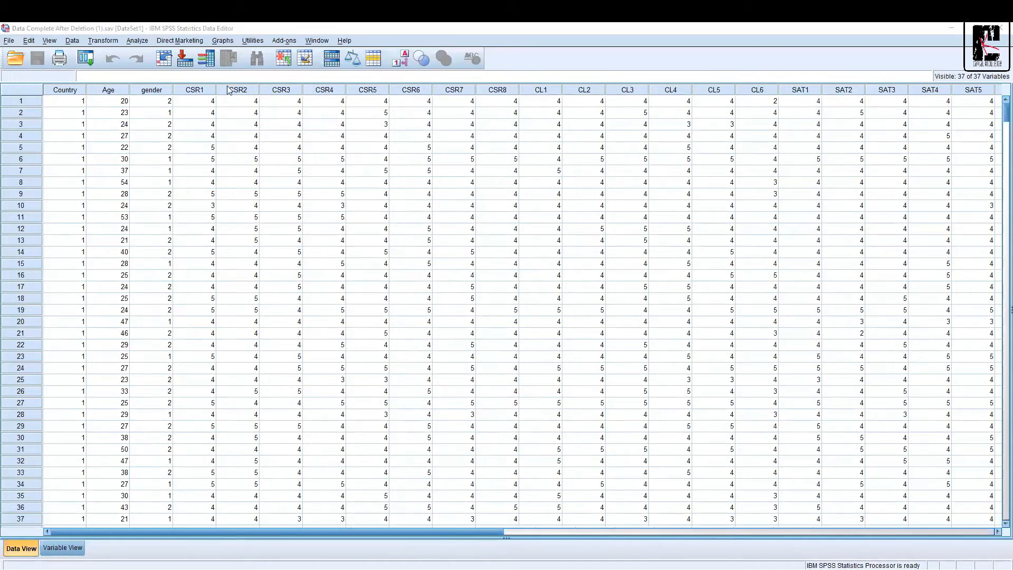
Examine the variable definitions of the dataset, including Age, gender and the CSR1 to CSR8 items, and return to the data.
{"action": "left_click", "coordinate": [179, 116]}
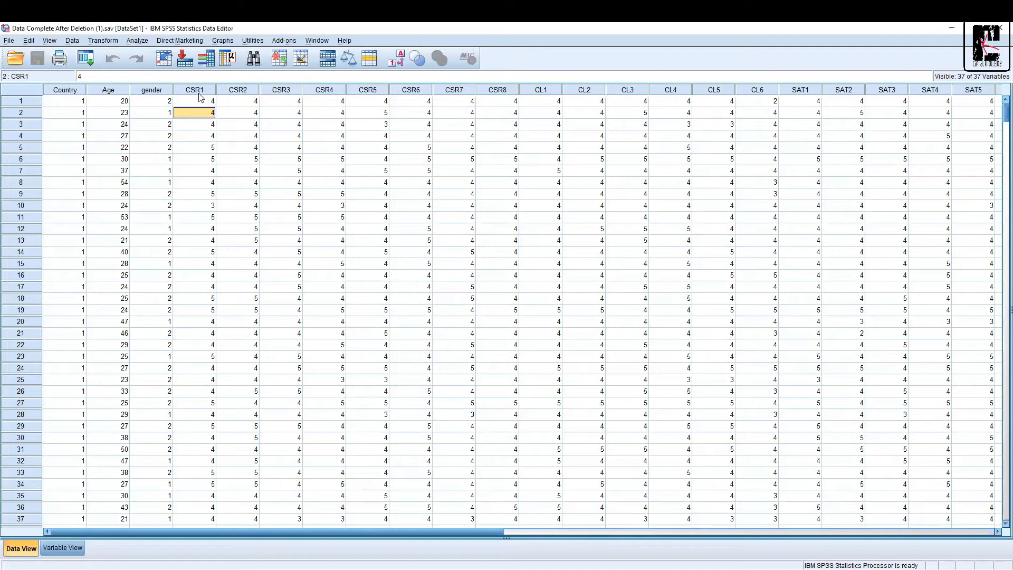
{"action": "left_click", "coordinate": [62, 547]}
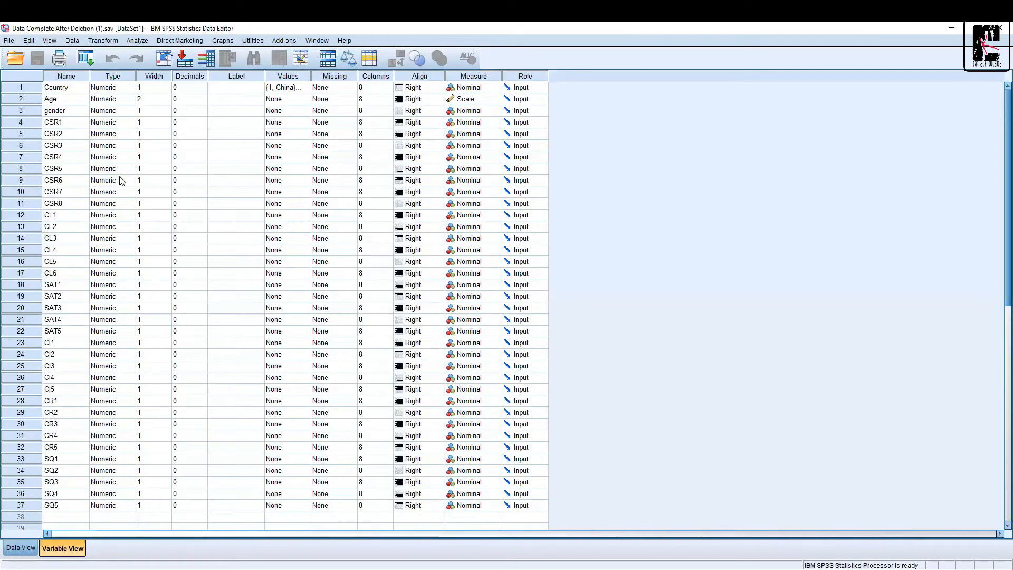
{"action": "left_click", "coordinate": [20, 100]}
{"action": "left_click", "coordinate": [20, 112]}
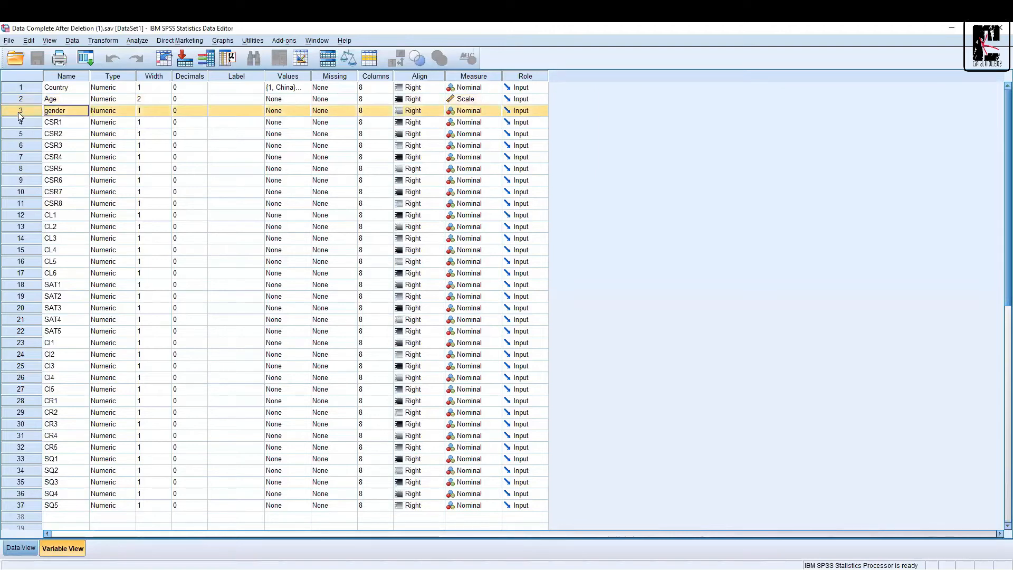
{"action": "left_click_drag", "start_coordinate": [20, 123], "coordinate": [21, 203]}
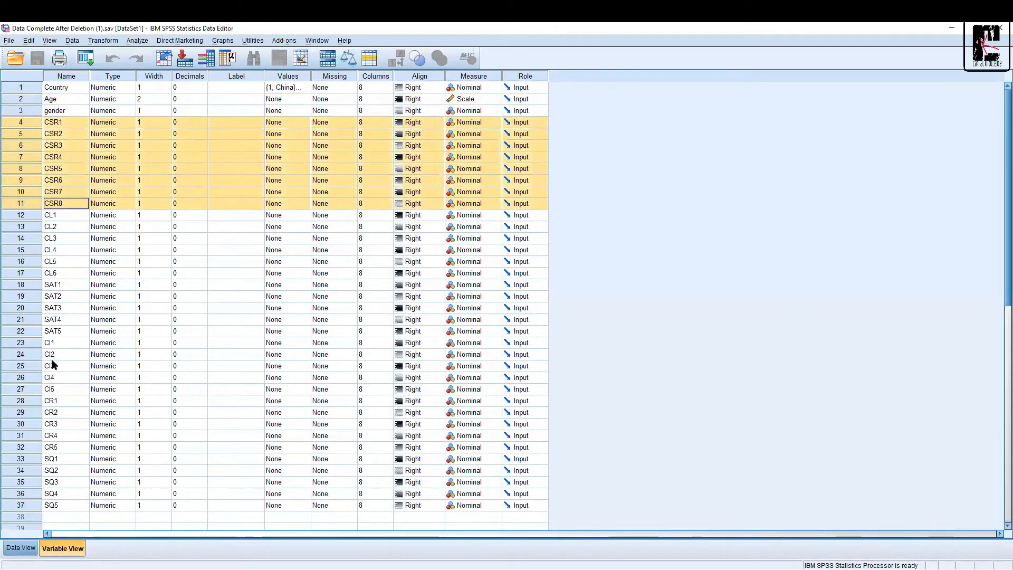
{"action": "left_click", "coordinate": [21, 548]}
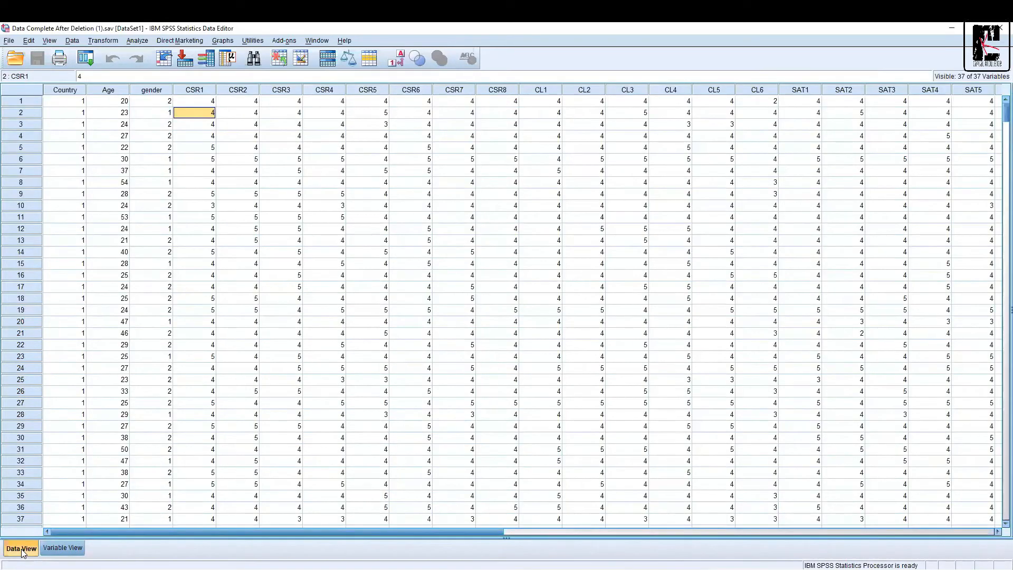
{"action": "left_click", "coordinate": [102, 42]}
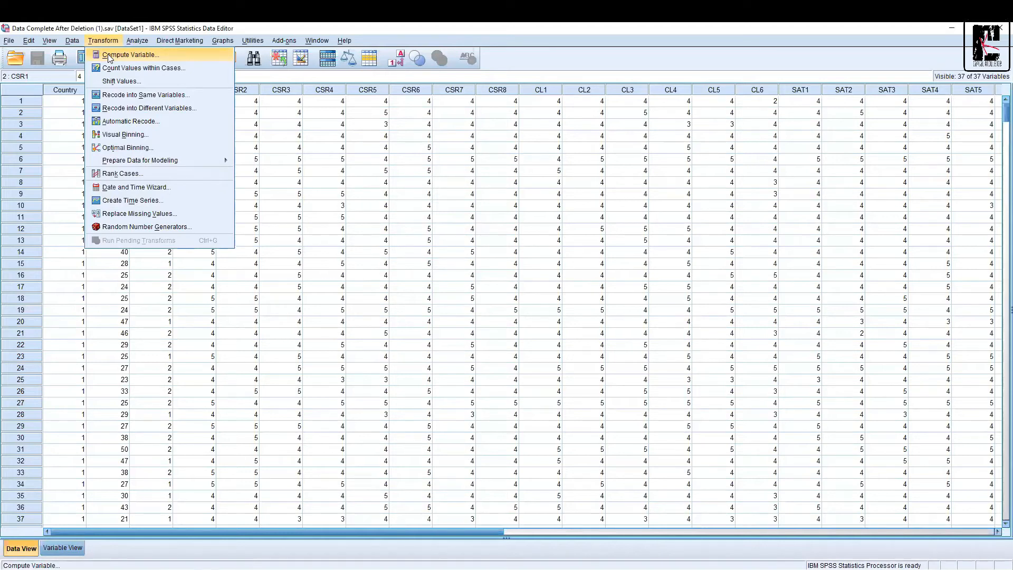
{"action": "left_click", "coordinate": [114, 54]}
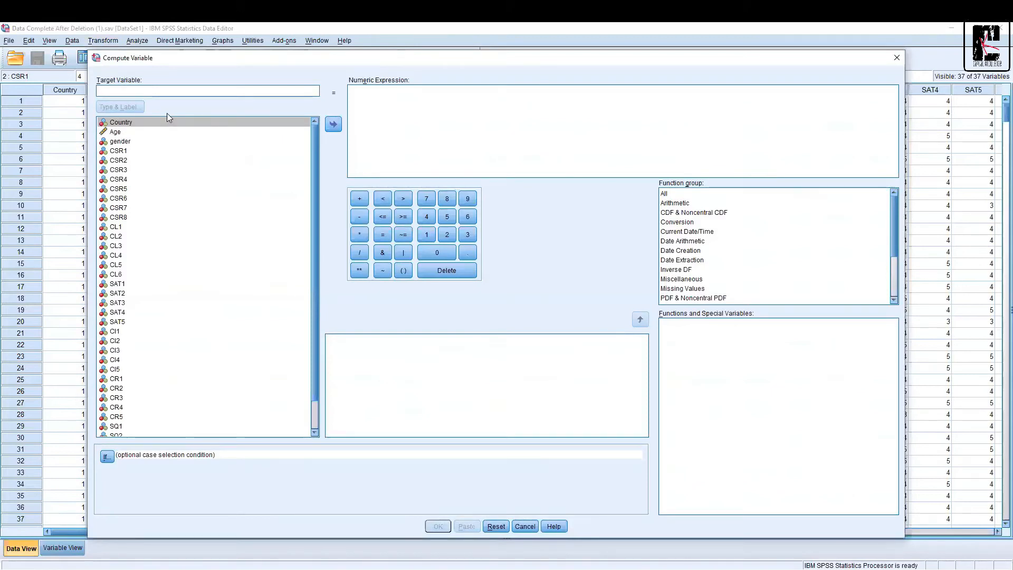
{"action": "type", "text": "CSR"}
{"action": "left_click", "coordinate": [367, 111]}
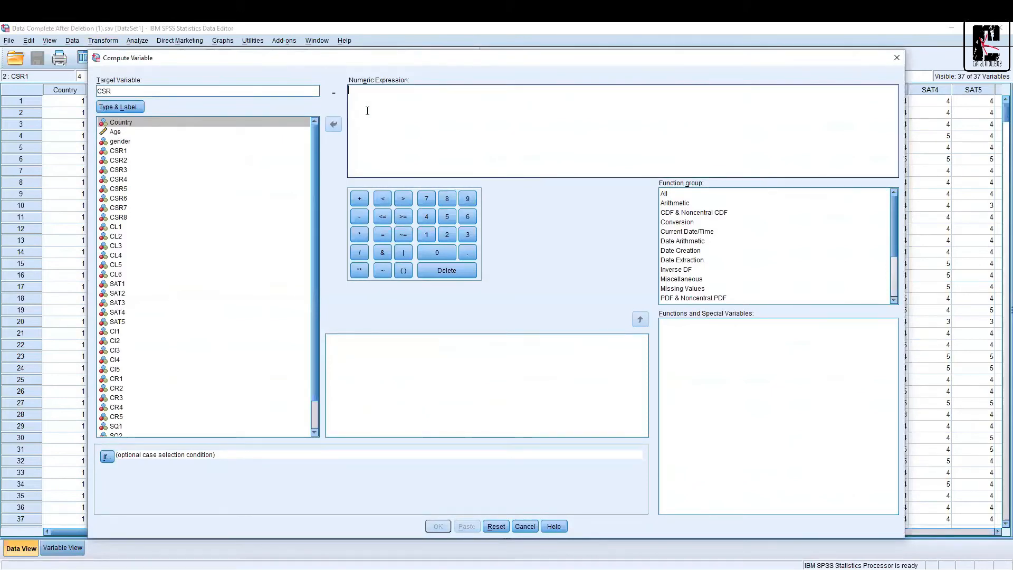
{"action": "type", "text": "Mean("}
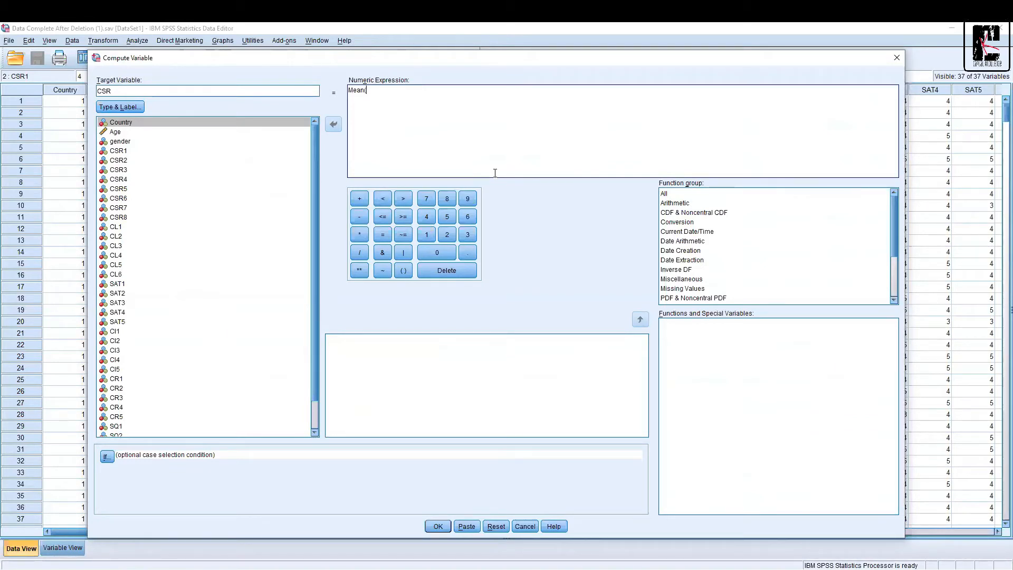
{"action": "left_click", "coordinate": [896, 59]}
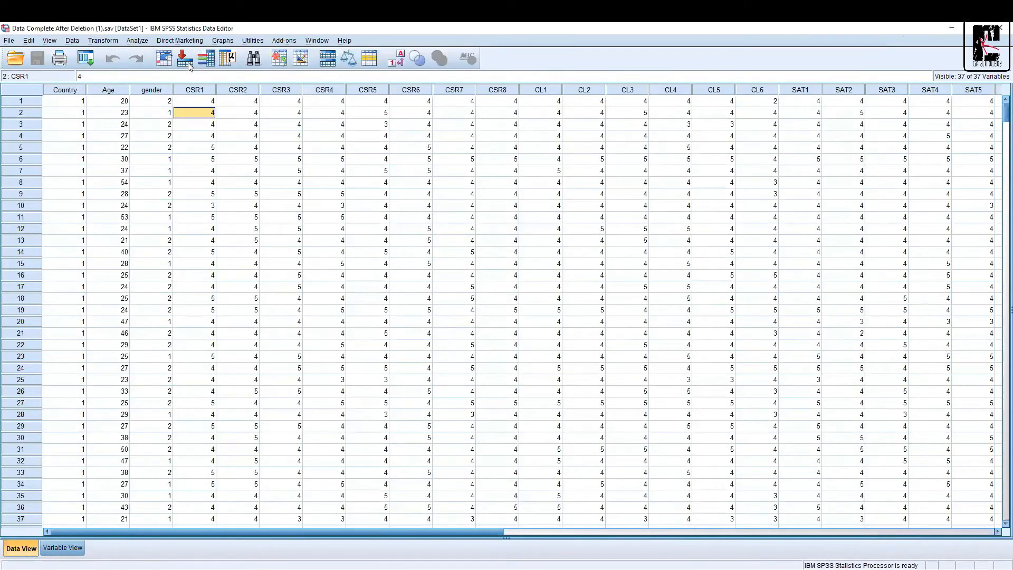
Paste the variable names CSR1 through SQ5 from the dataset's variable list into a new syntax window.
{"action": "left_click", "coordinate": [206, 58]}
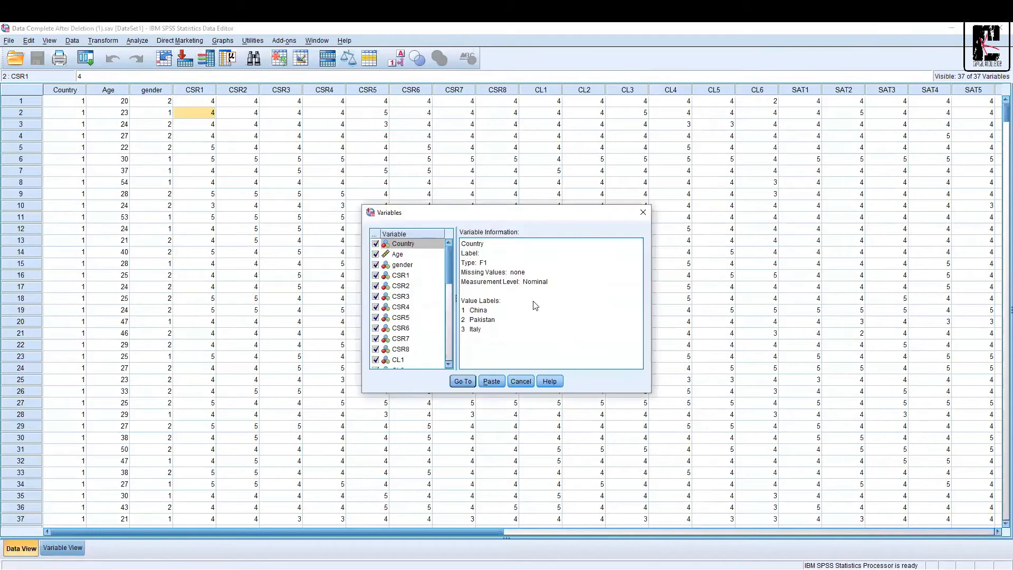
{"action": "left_click", "coordinate": [520, 381]}
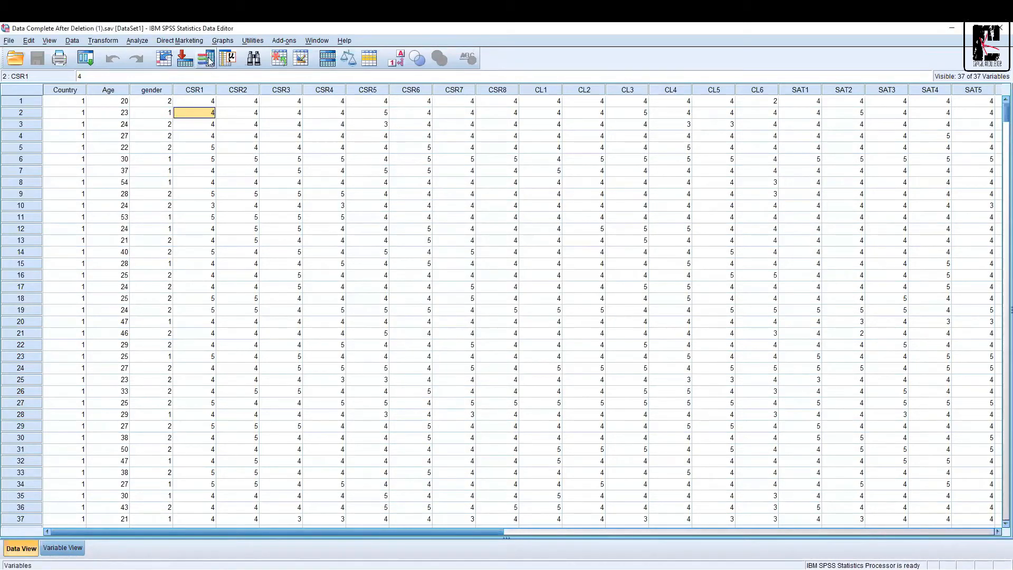
{"action": "left_click", "coordinate": [207, 58]}
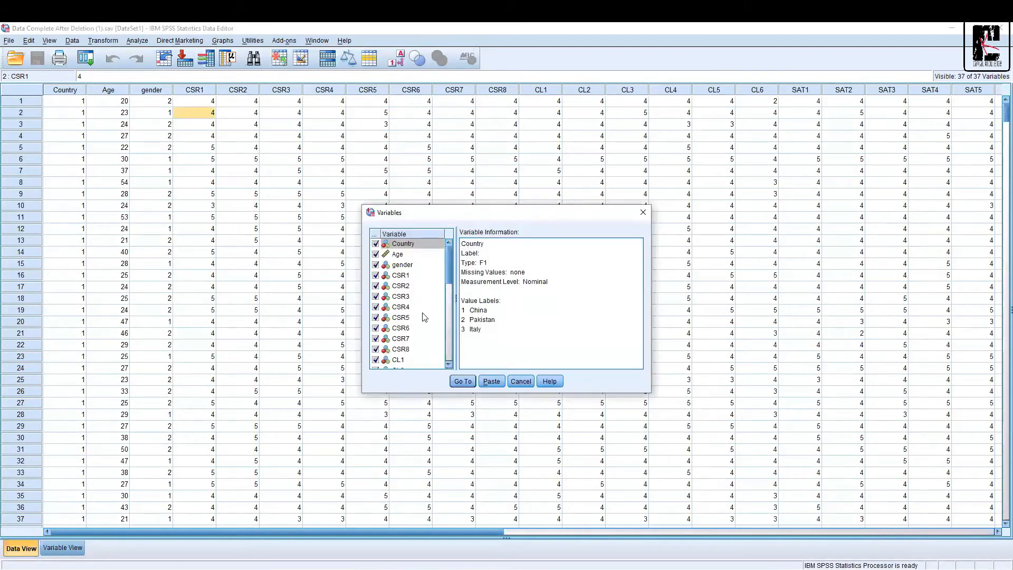
{"action": "left_click", "coordinate": [404, 245]}
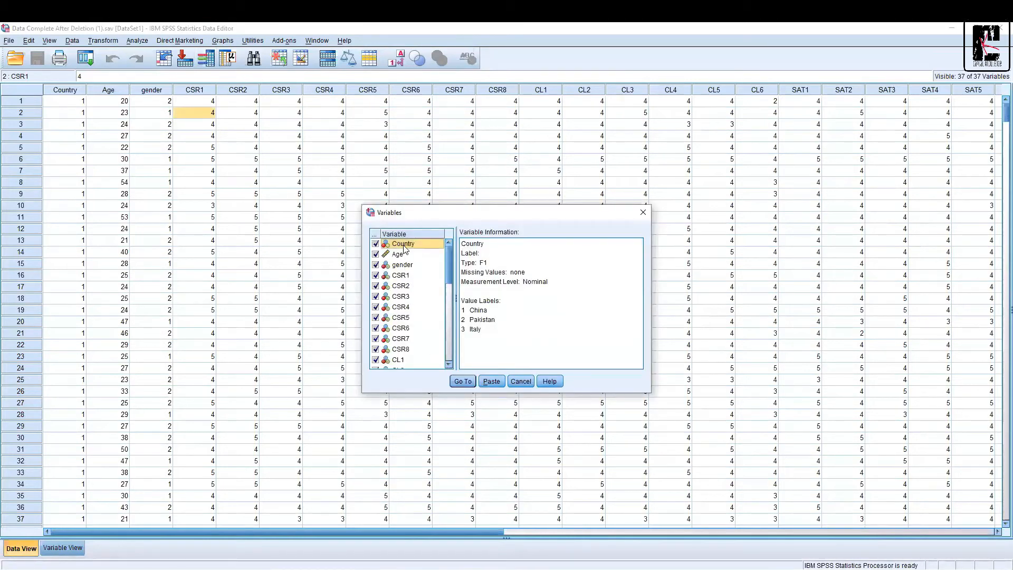
{"action": "left_click", "coordinate": [404, 277]}
{"action": "key", "text": "shift+Down"}
{"action": "key", "text": "shift+Down"}
{"action": "key", "text": "shift+Down"}
{"action": "key", "text": "shift+Down"}
{"action": "key", "text": "shift+Down"}
{"action": "key", "text": "shift+Down"}
{"action": "key", "text": "shift+Down"}
{"action": "key", "text": "shift+Down"}
{"action": "key", "text": "shift+Down"}
{"action": "key", "text": "shift+Down"}
{"action": "key", "text": "shift+Down"}
{"action": "key", "text": "shift+Down"}
{"action": "key", "text": "shift+Down"}
{"action": "key", "text": "shift+Down"}
{"action": "key", "text": "shift+Down"}
{"action": "key", "text": "shift+Down"}
{"action": "key", "text": "shift+Down"}
{"action": "key", "text": "shift+Down"}
{"action": "key", "text": "shift+Down"}
{"action": "key", "text": "shift+Down"}
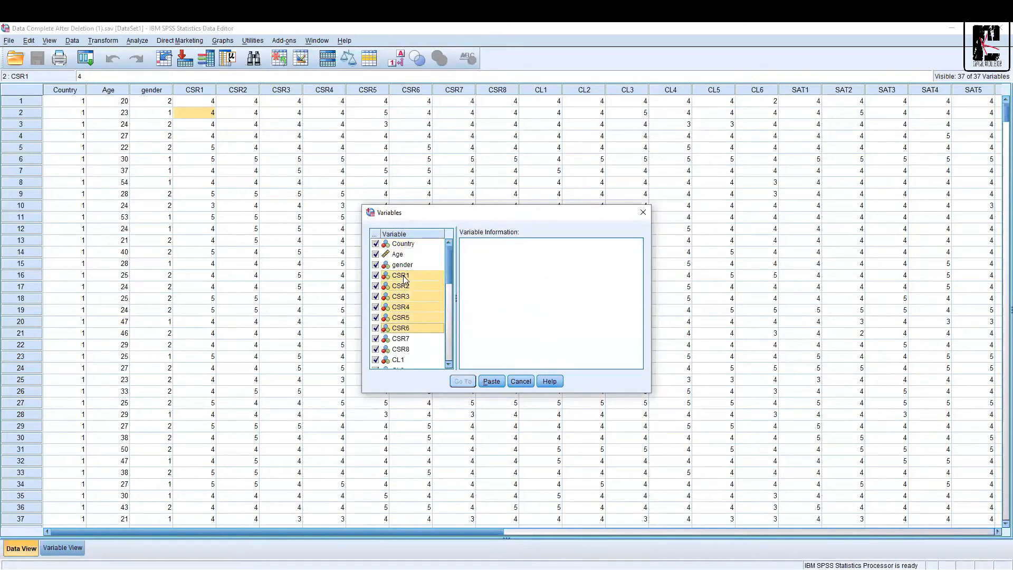
{"action": "key", "text": "shift+Down"}
{"action": "key", "text": "shift+Down"}
{"action": "key", "text": "shift+Down"}
{"action": "key", "text": "shift+Down"}
{"action": "key", "text": "shift+Down"}
{"action": "key", "text": "shift+Down"}
{"action": "key", "text": "shift+Down"}
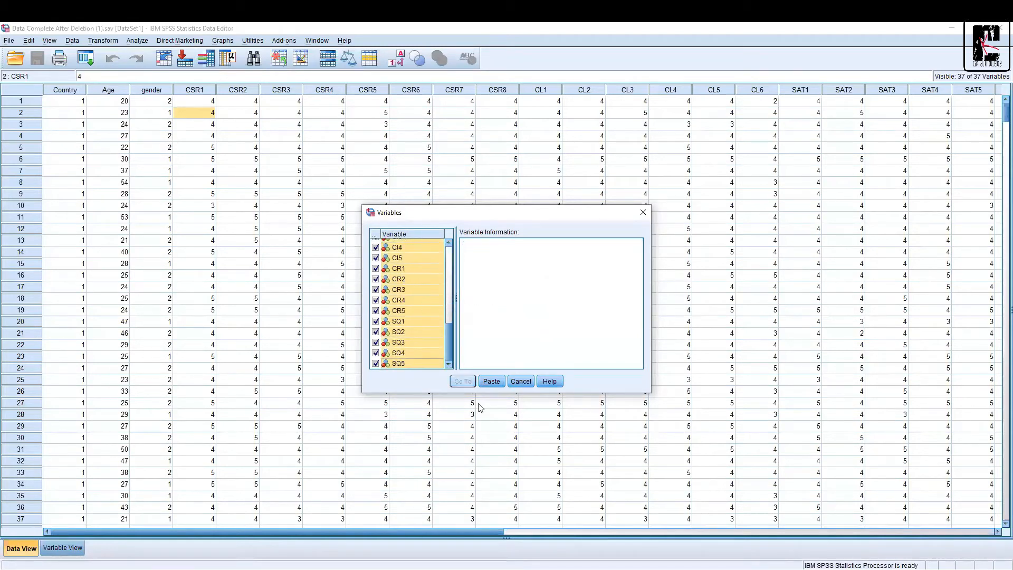
{"action": "left_click", "coordinate": [492, 381]}
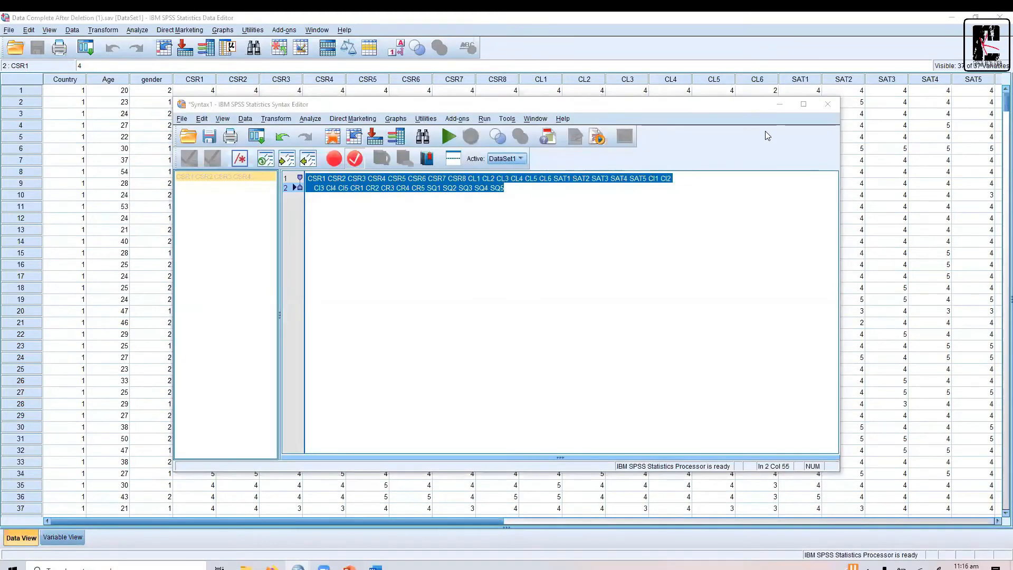
Close the syntax window without saving its contents and dismiss the variable list.
{"action": "left_click", "coordinate": [828, 105]}
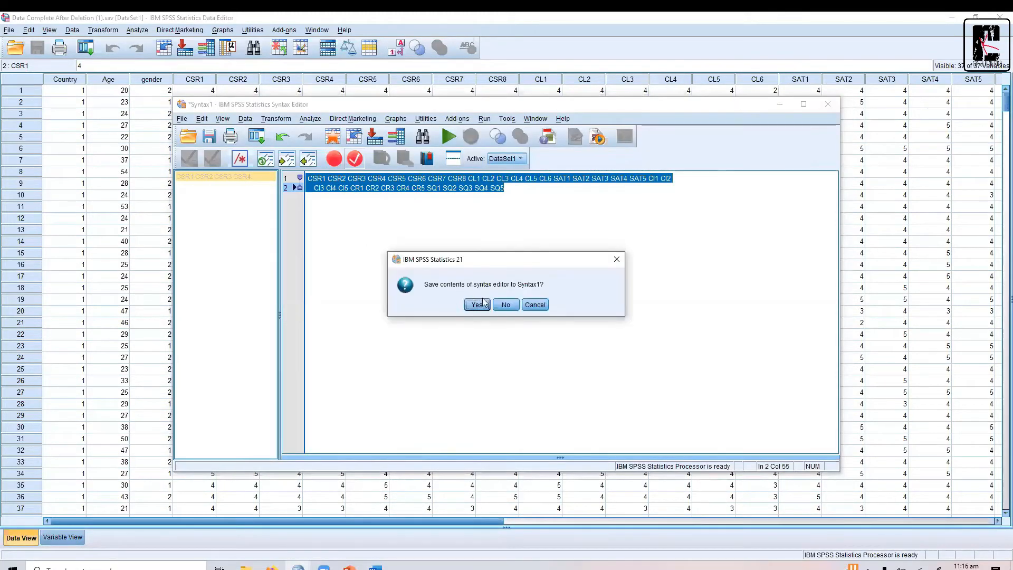
{"action": "left_click", "coordinate": [503, 305]}
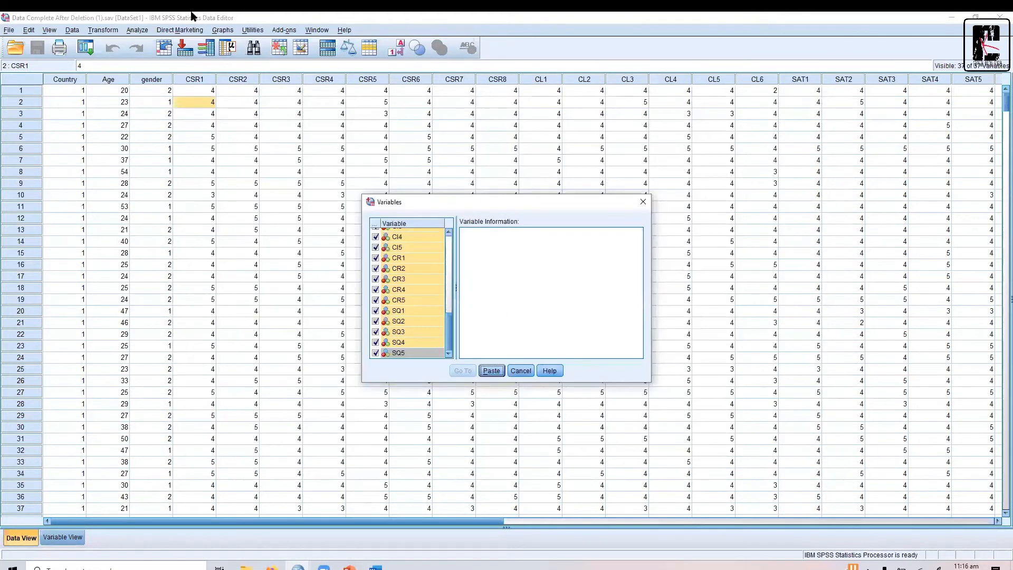
{"action": "left_click", "coordinate": [518, 371]}
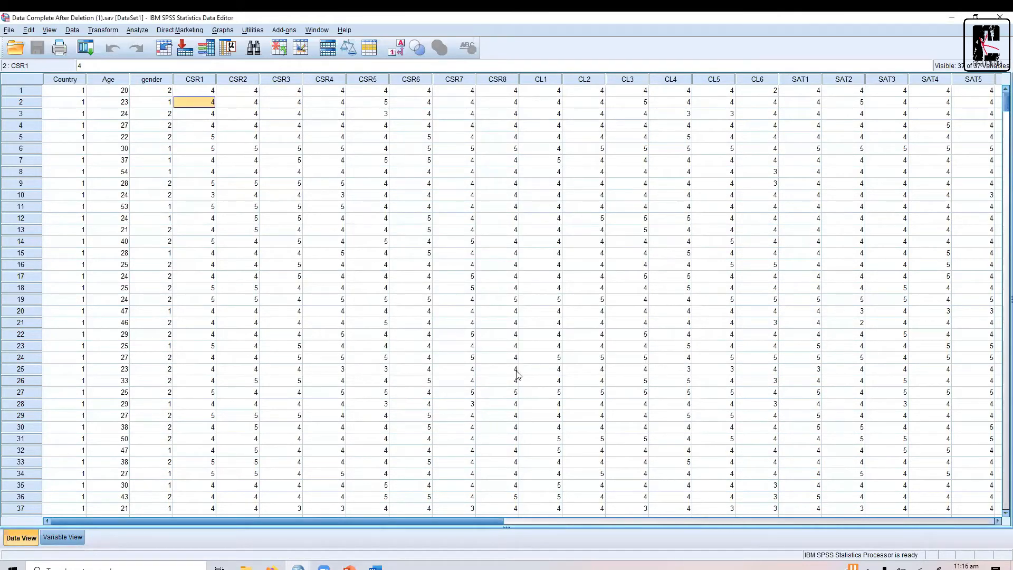
Select CSR1 through SQ5 in the dataset's variable list and paste their names into a syntax window.
{"action": "left_click", "coordinate": [205, 53]}
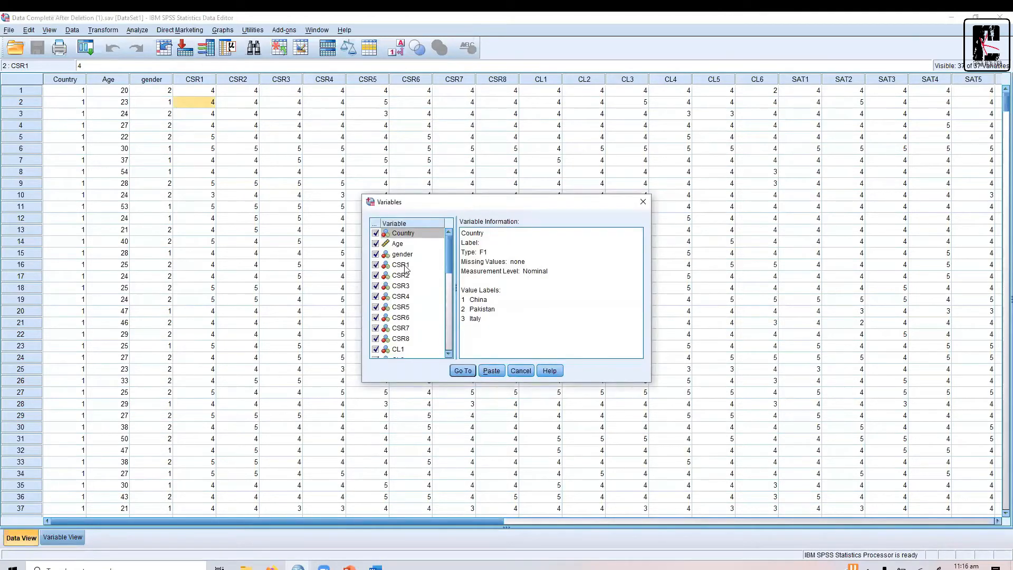
{"action": "left_click", "coordinate": [405, 265]}
{"action": "key", "text": "shift+Down"}
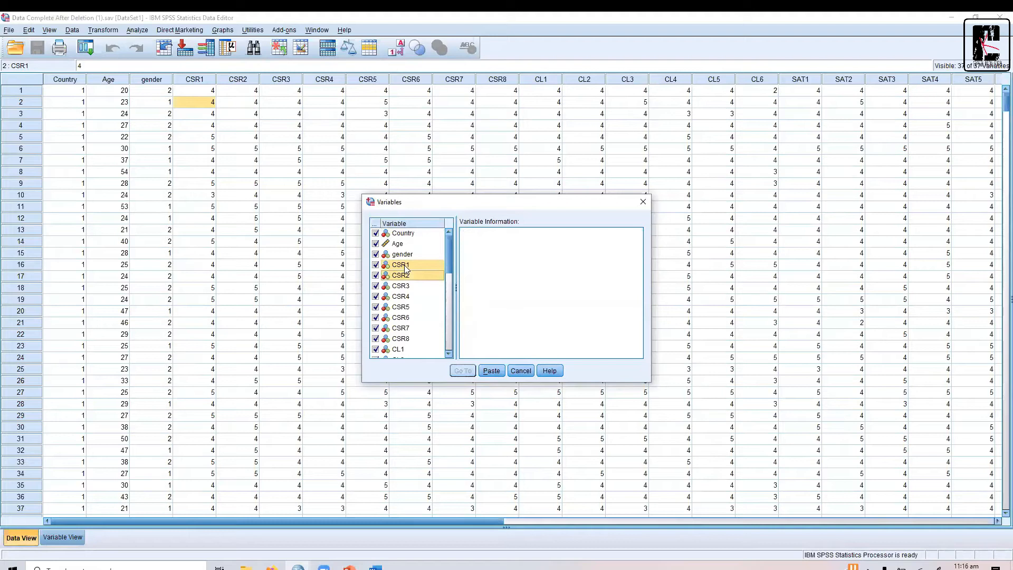
{"action": "key", "text": "shift+End"}
{"action": "left_click", "coordinate": [492, 371]}
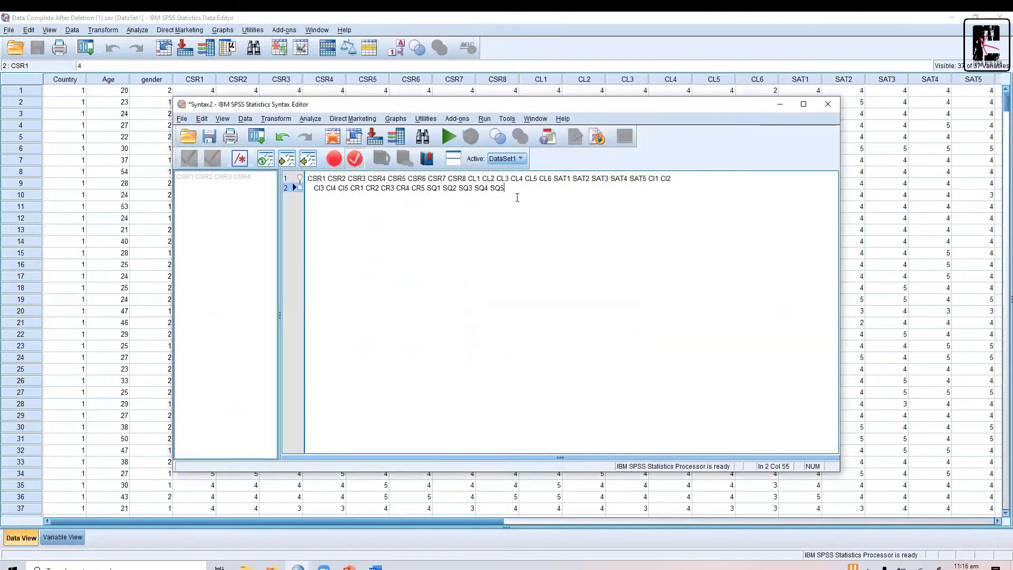
Copy all the variable names from the syntax window and close it without saving.
{"action": "key", "text": "ctrl+a"}
{"action": "key", "text": "ctrl+c"}
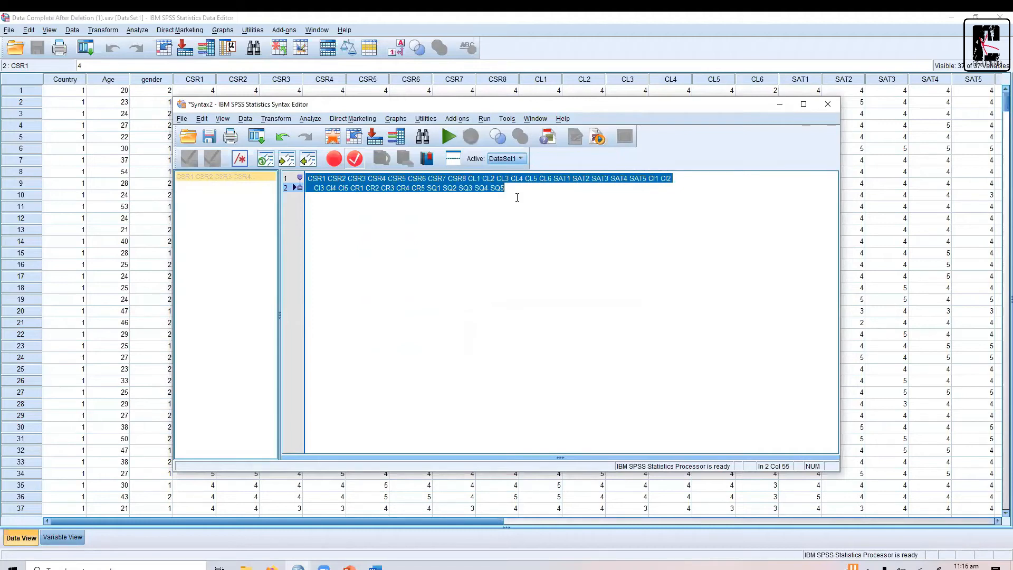
{"action": "left_click", "coordinate": [820, 103]}
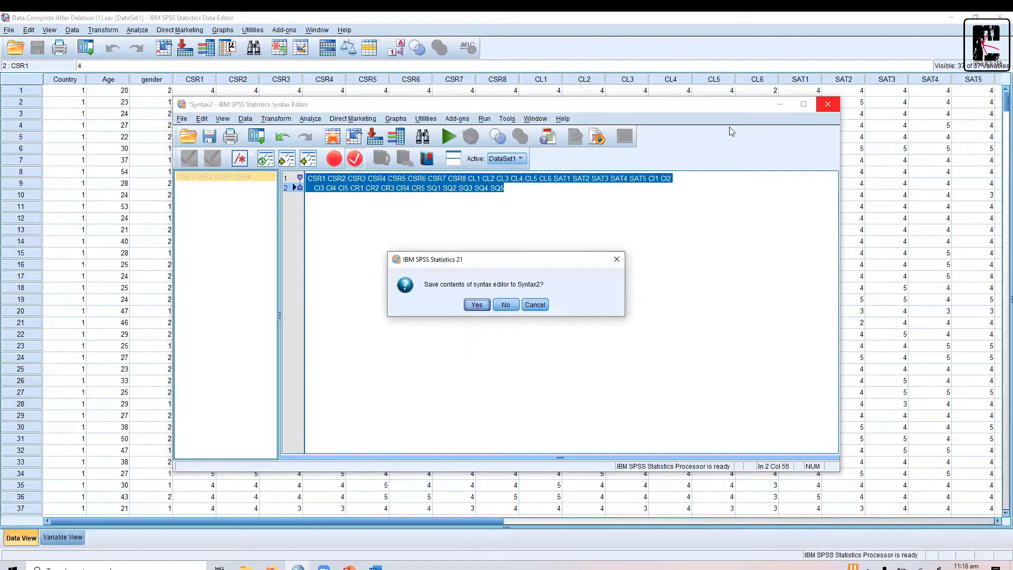
{"action": "key", "text": "n"}
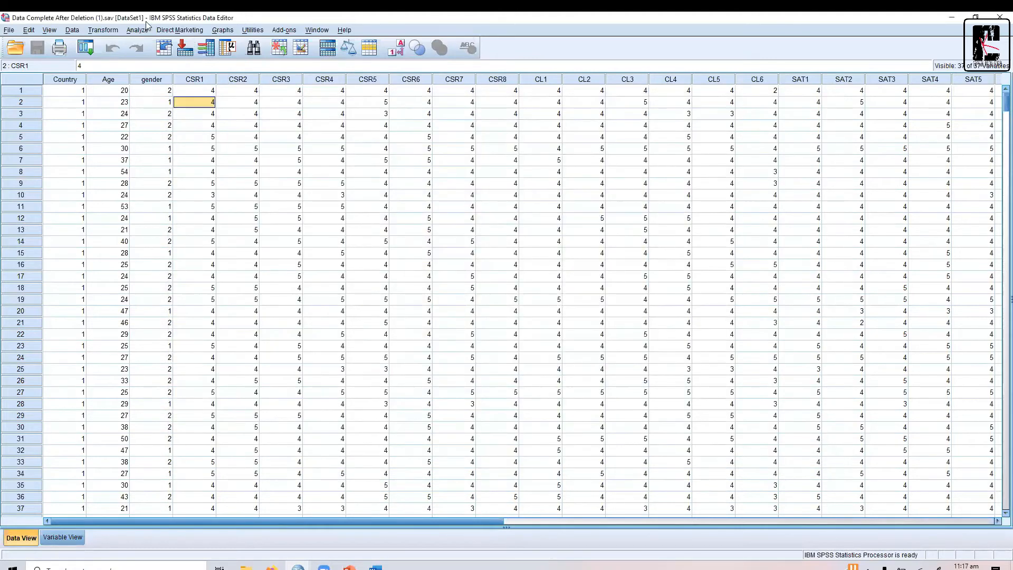
Start a Compute Variable with target variable CSR and the numeric expression Mean().
{"action": "left_click", "coordinate": [105, 30]}
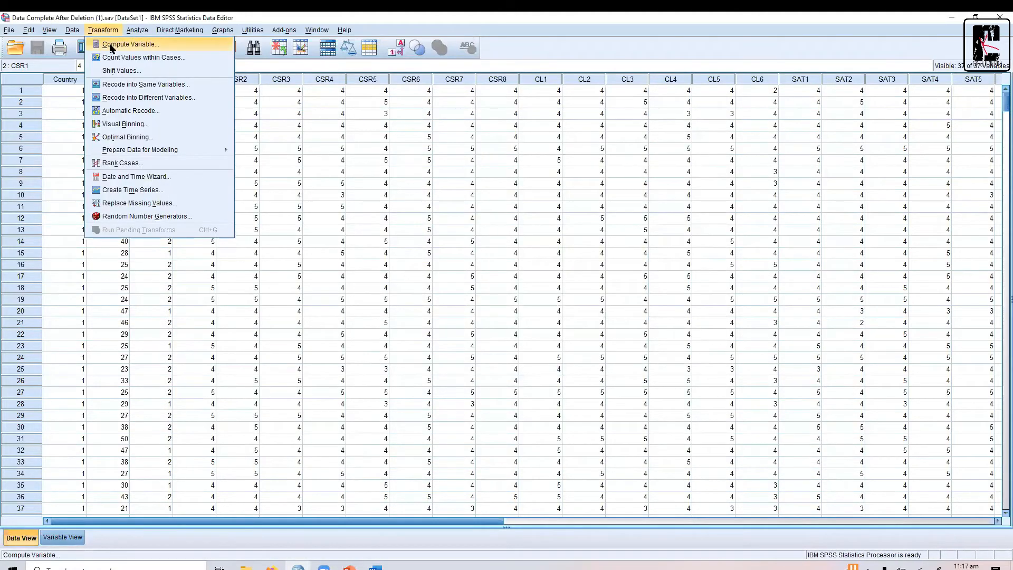
{"action": "left_click", "coordinate": [111, 42]}
{"action": "type", "text": "CSR"}
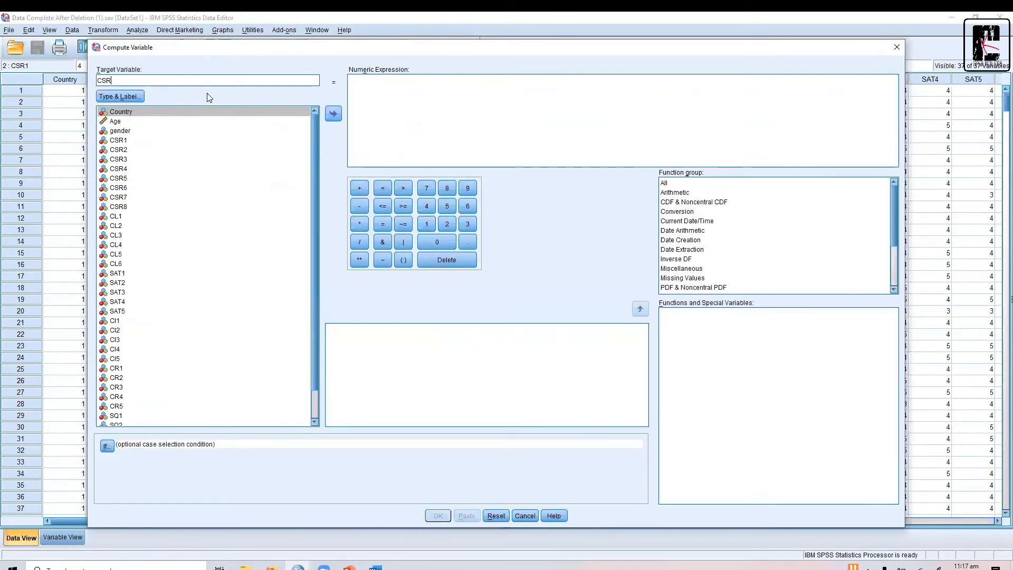
{"action": "left_click", "coordinate": [384, 90]}
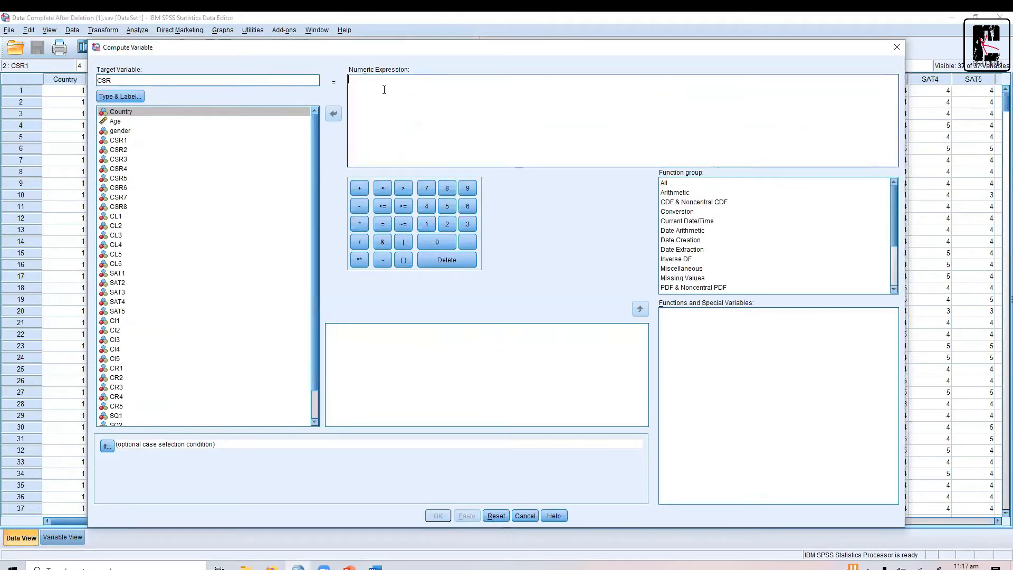
{"action": "type", "text": "Mean()"}
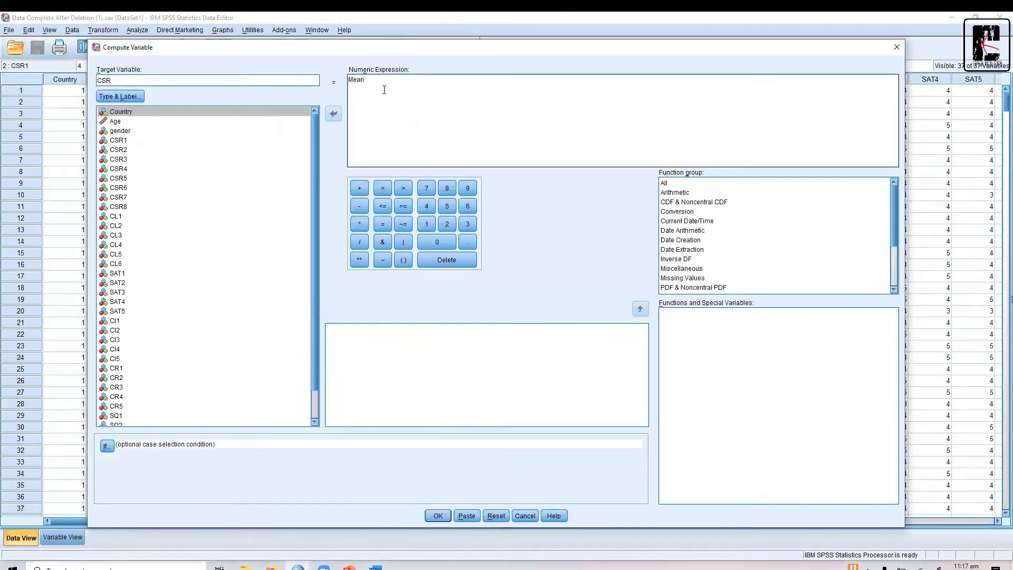
Paste the copied names inside the Mean parentheses, then copy and remove CL1 through SQ5 so only CSR1 to CSR8 remain.
{"action": "key", "text": "ctrl+v"}
{"action": "key", "text": "shift+Up"}
{"action": "key", "text": "shift+Left"}
{"action": "key", "text": "shift+Left"}
{"action": "key", "text": "shift+Left"}
{"action": "key", "text": "shift+Left"}
{"action": "key", "text": "shift+Left"}
{"action": "key", "text": "shift+Left"}
{"action": "key", "text": "shift+Right"}
{"action": "key", "text": "ctrl+c"}
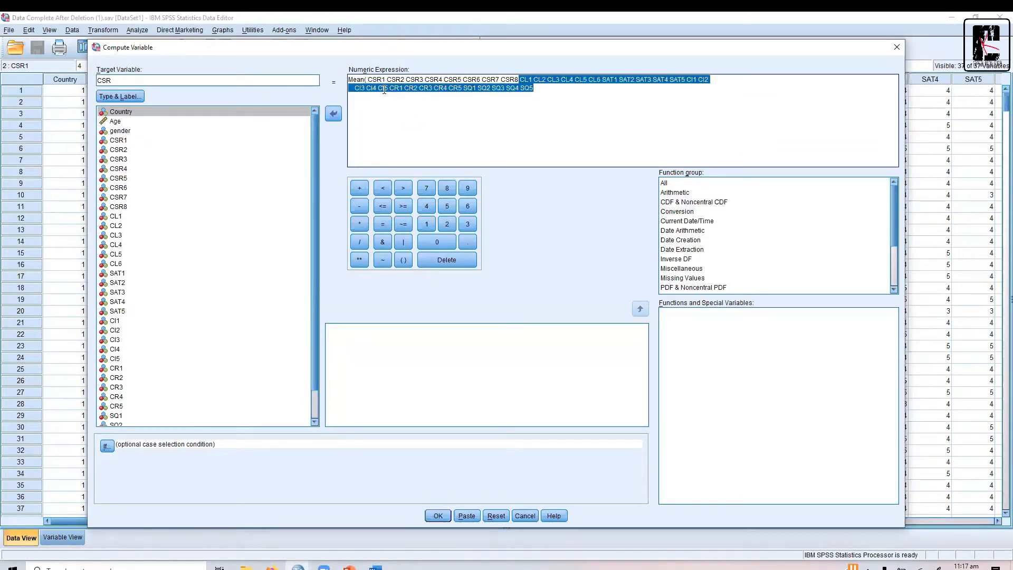
{"action": "key", "text": "Delete"}
{"action": "key", "text": "Left"}
{"action": "key", "text": "Left"}
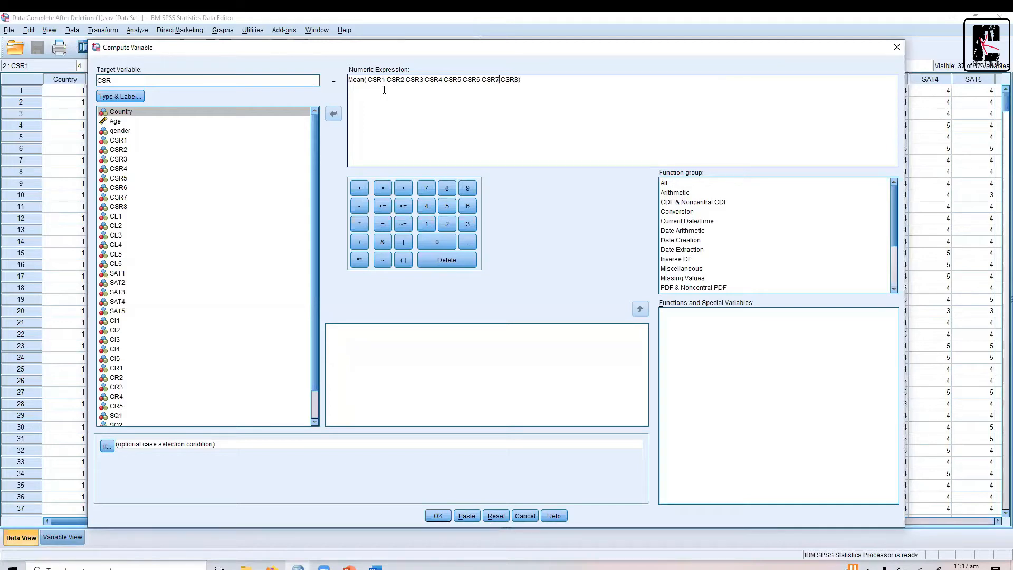
Separate CSR1 to CSR8 with commas in the Mean expression and run the computation.
{"action": "type", "text": ","}
{"action": "type", "text": ","}
{"action": "key", "text": "Left"}
{"action": "key", "text": "Left"}
{"action": "key", "text": "Left"}
{"action": "type", "text": ","}
{"action": "type", "text": ","}
{"action": "key", "text": "Left"}
{"action": "key", "text": "Left"}
{"action": "key", "text": "Left"}
{"action": "key", "text": "Left"}
{"action": "key", "text": "Left"}
{"action": "type", "text": ","}
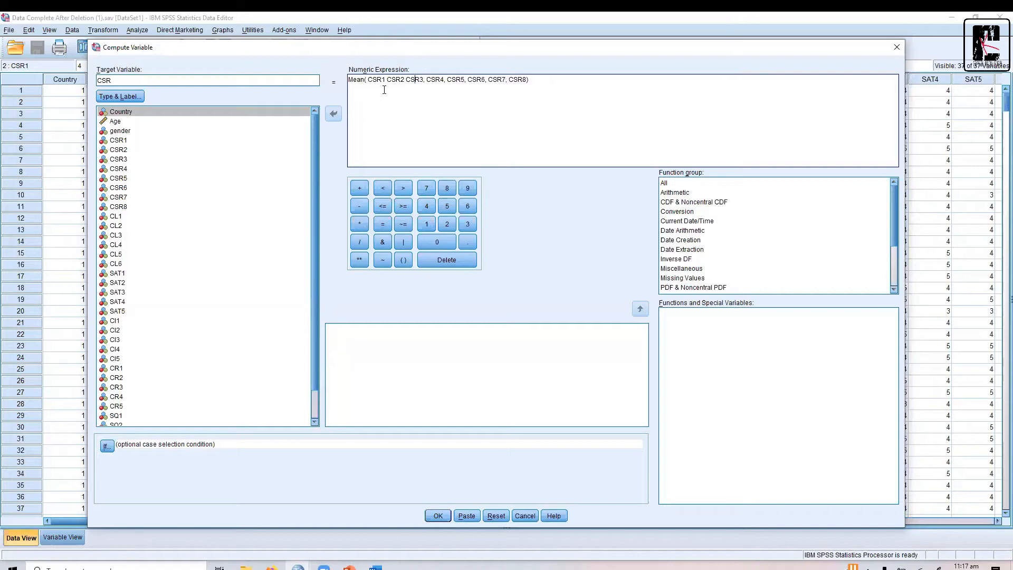
{"action": "type", "text": ","}
{"action": "key", "text": "Left"}
{"action": "key", "text": "Left"}
{"action": "key", "text": "Left"}
{"action": "type", "text": ","}
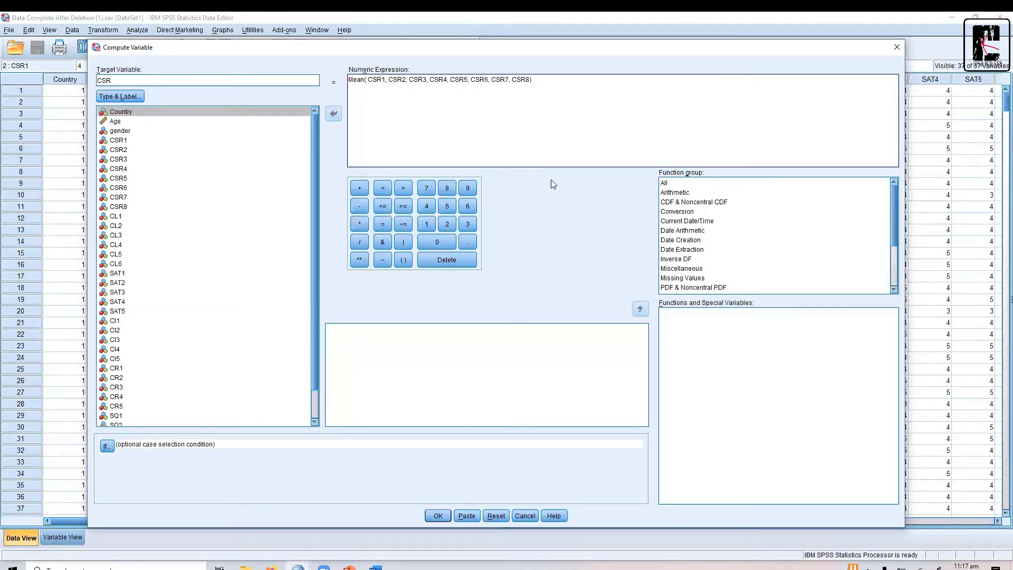
{"action": "left_click", "coordinate": [438, 516]}
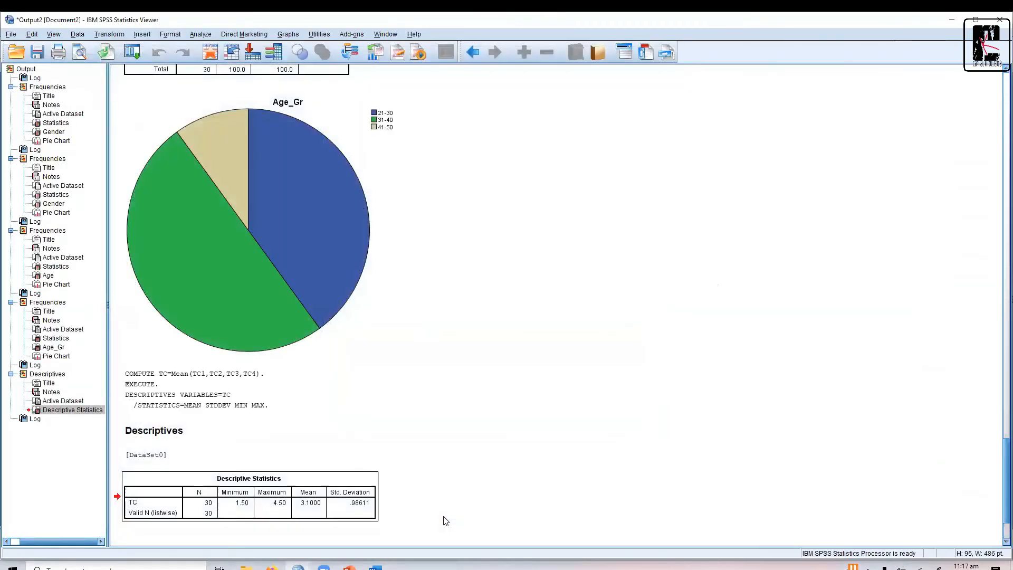
Return to the Data Editor and check the computed CSR variable in the variable definitions.
{"action": "mouse_move", "coordinate": [349, 567]}
{"action": "left_click", "coordinate": [355, 524]}
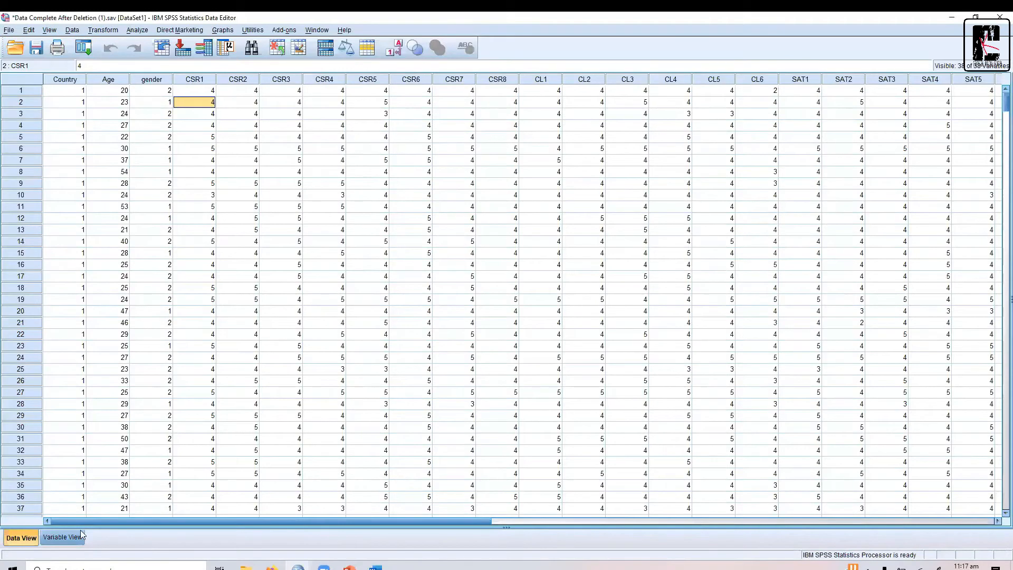
{"action": "left_click", "coordinate": [66, 537]}
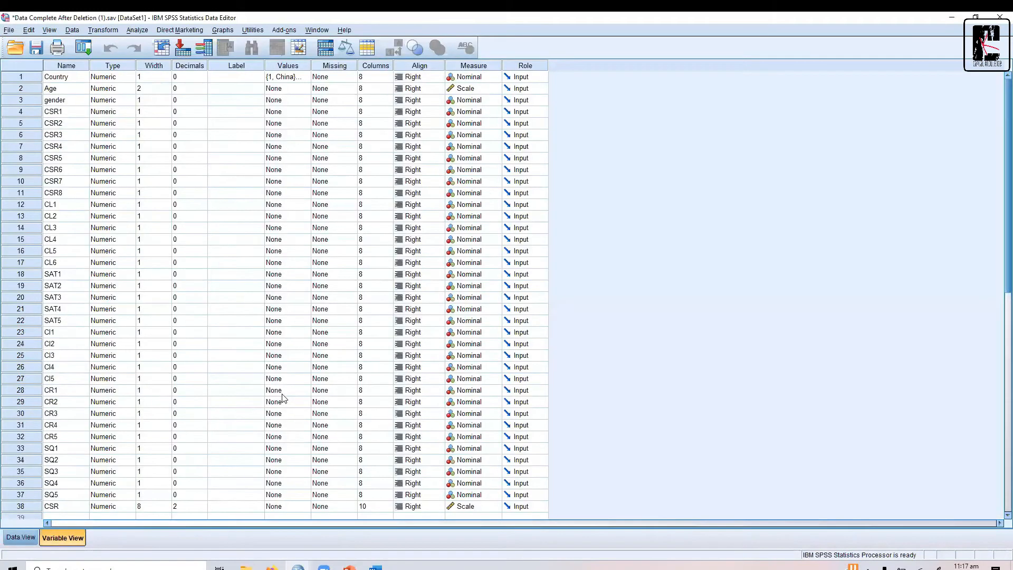
{"action": "left_click", "coordinate": [31, 507]}
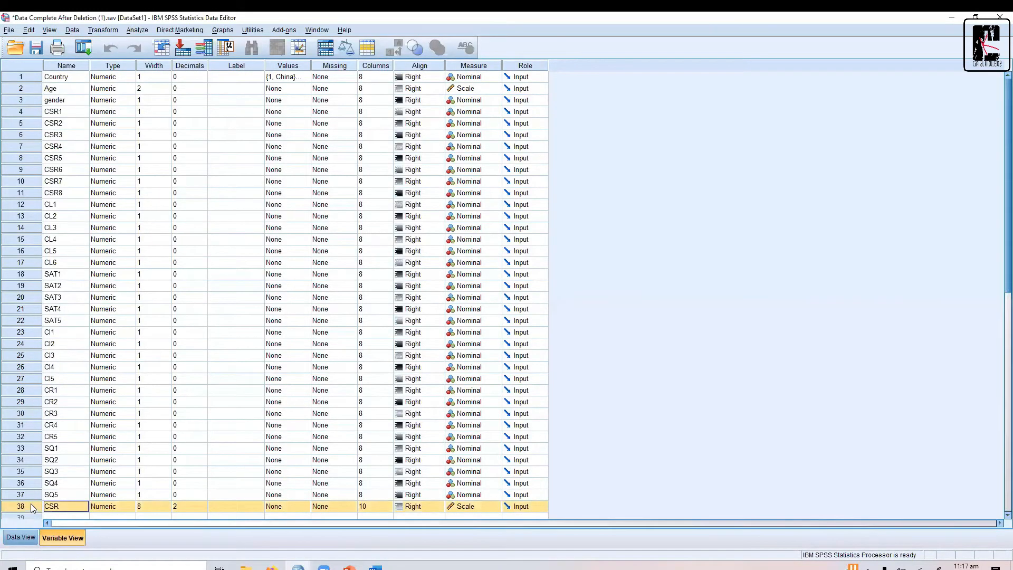
Reopen Compute Variable and replace the CSR items in the Mean expression with the pasted names, keeping only CL1 to CL6.
{"action": "left_click", "coordinate": [102, 30]}
{"action": "left_click", "coordinate": [109, 44]}
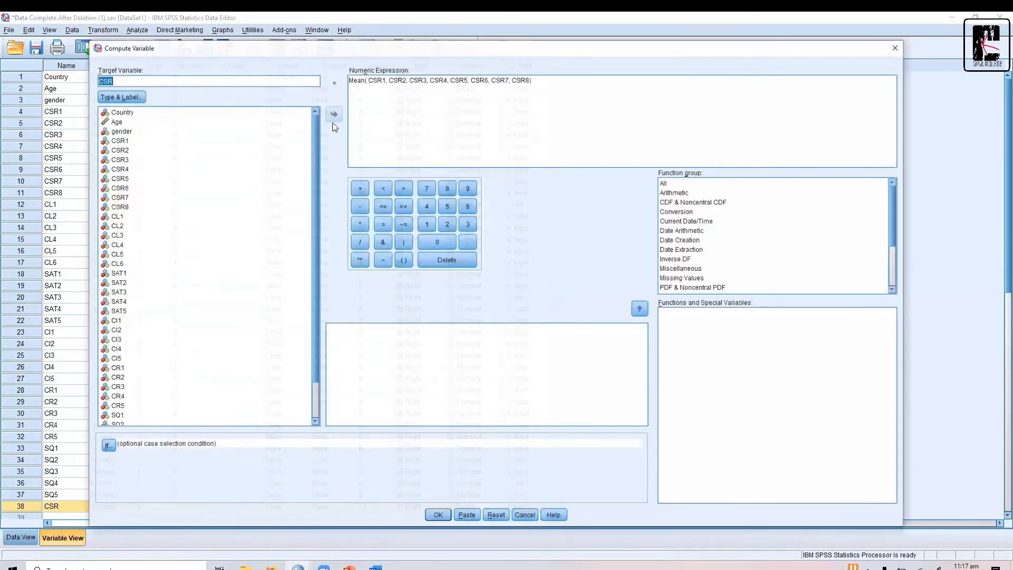
{"action": "left_click", "coordinate": [369, 80]}
{"action": "key", "text": "shift+End"}
{"action": "key", "text": "shift+Left"}
{"action": "key", "text": "ctrl+v"}
{"action": "key", "text": "shift+Up"}
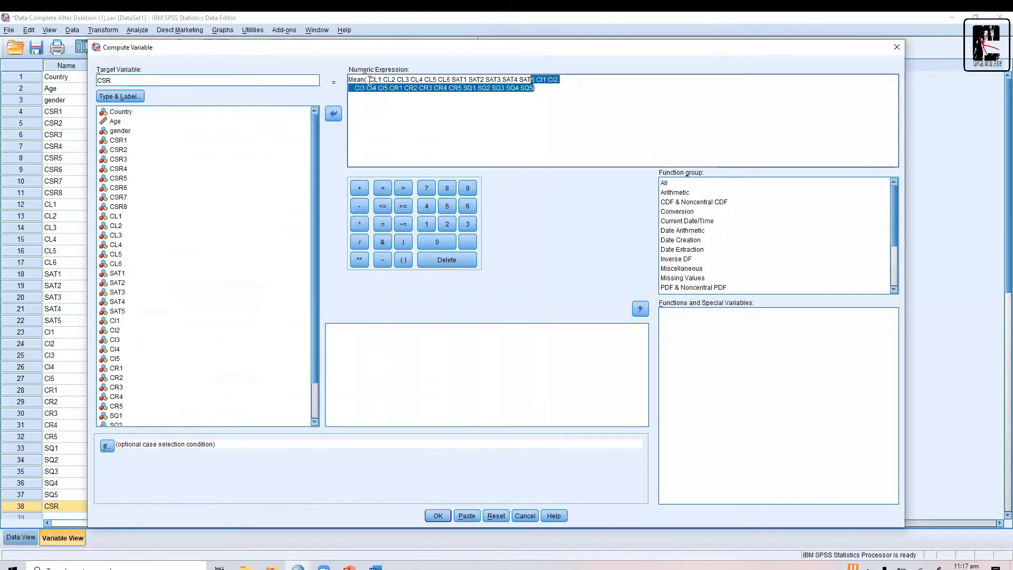
{"action": "key", "text": "ctrl+shift+Left"}
{"action": "key", "text": "ctrl+shift+Left"}
{"action": "key", "text": "ctrl+shift+Left"}
{"action": "key", "text": "ctrl+shift+Left"}
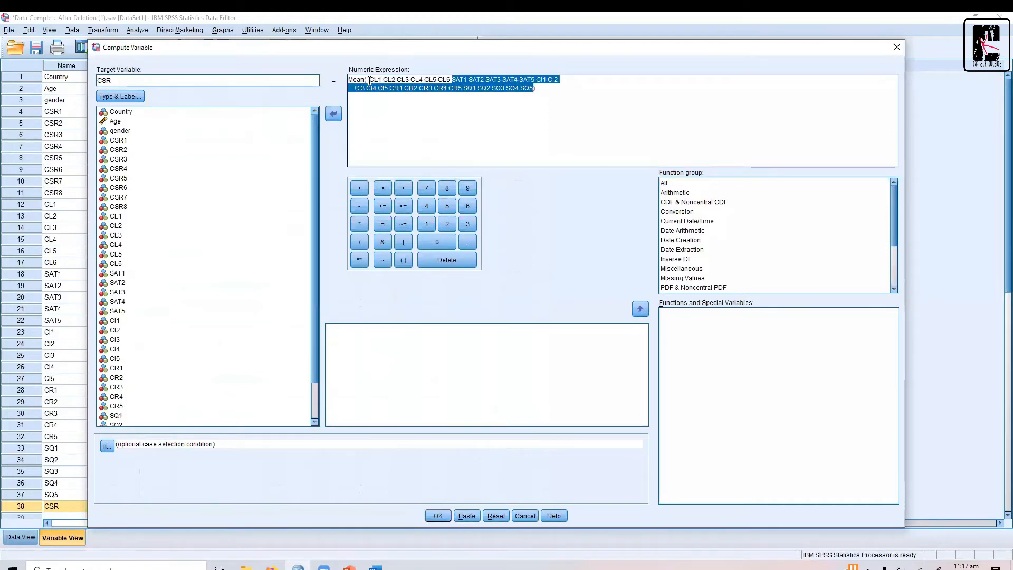
{"action": "key", "text": "Delete"}
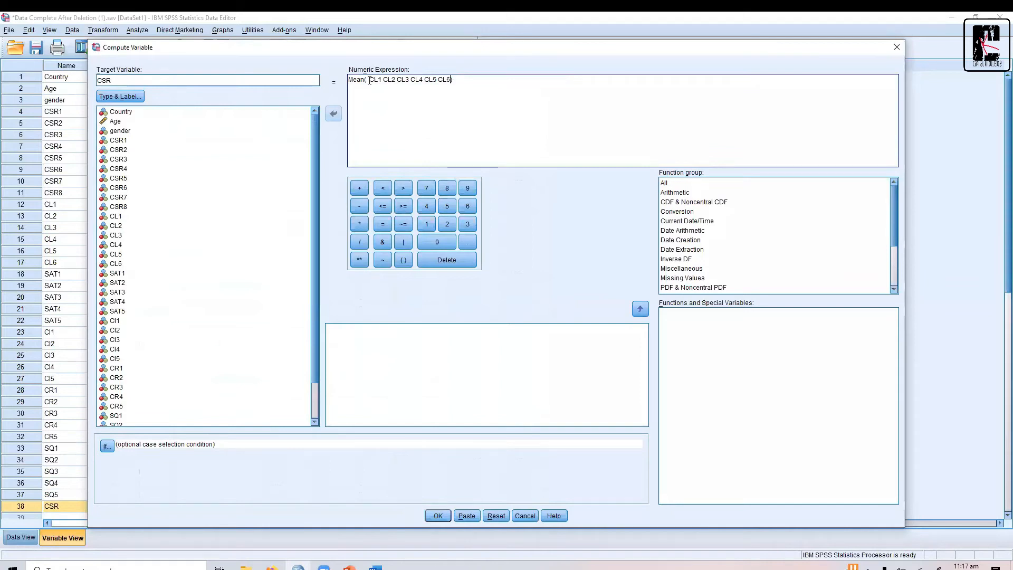
Separate the items CL1 to CL6 with commas in the Mean expression.
{"action": "key", "text": "Left"}
{"action": "type", "text": ","}
{"action": "key", "text": "Left"}
{"action": "type", "text": ", CL4,"}
{"action": "key", "text": "Left"}
{"action": "key", "text": "Left"}
{"action": "key", "text": "Left"}
{"action": "key", "text": "Left"}
{"action": "key", "text": "Left"}
{"action": "type", "text": ","}
Change the target variable to CL, run the computation and return to the dataset's variable definitions.
{"action": "left_click", "coordinate": [123, 77]}
{"action": "key", "text": "BackSpace"}
{"action": "key", "text": "BackSpace"}
{"action": "type", "text": "L"}
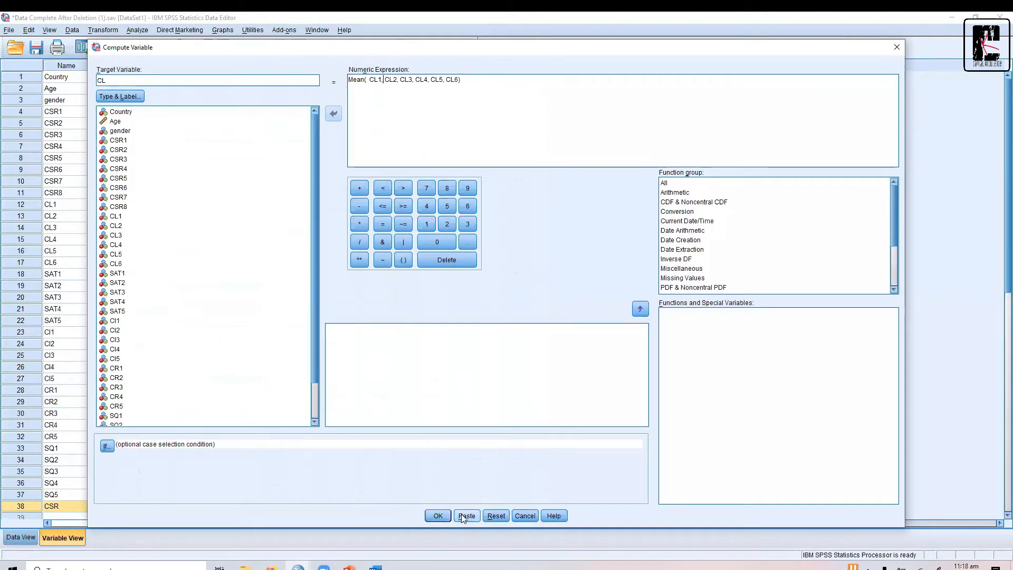
{"action": "left_click", "coordinate": [438, 515]}
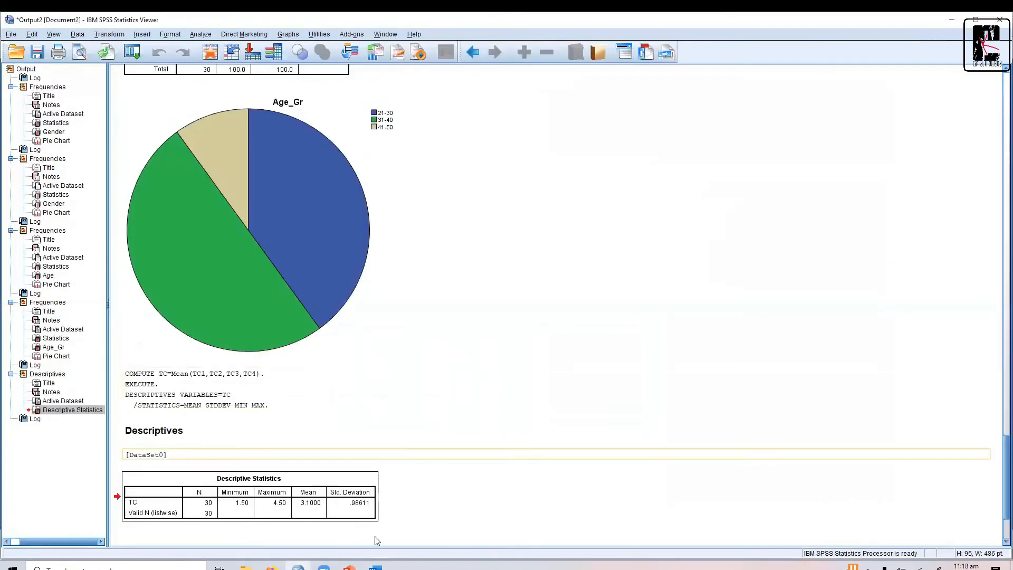
{"action": "left_click", "coordinate": [354, 522]}
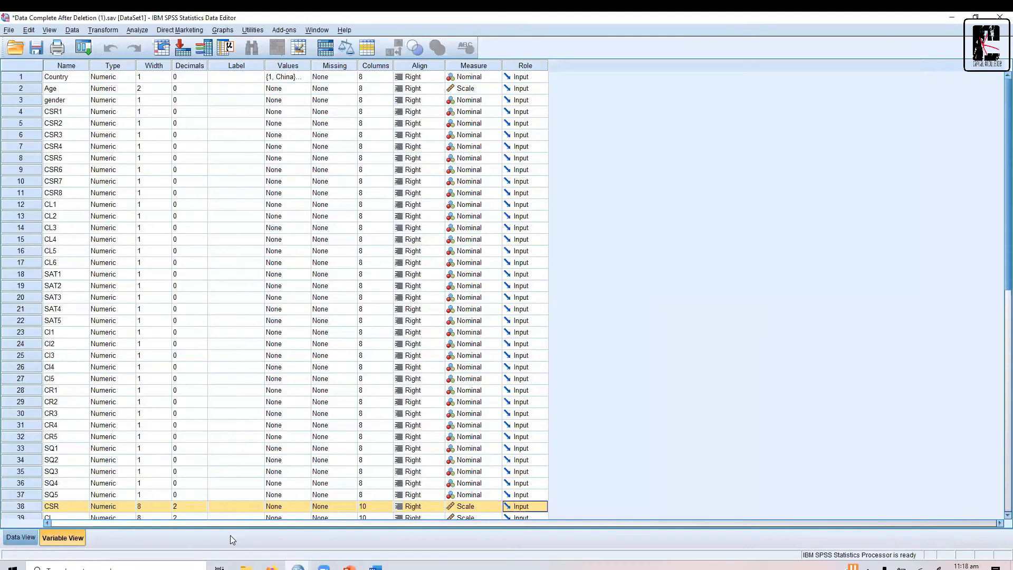
Check the new CL variable's definition, save the dataset and return to its case data.
{"action": "left_click", "coordinate": [34, 517]}
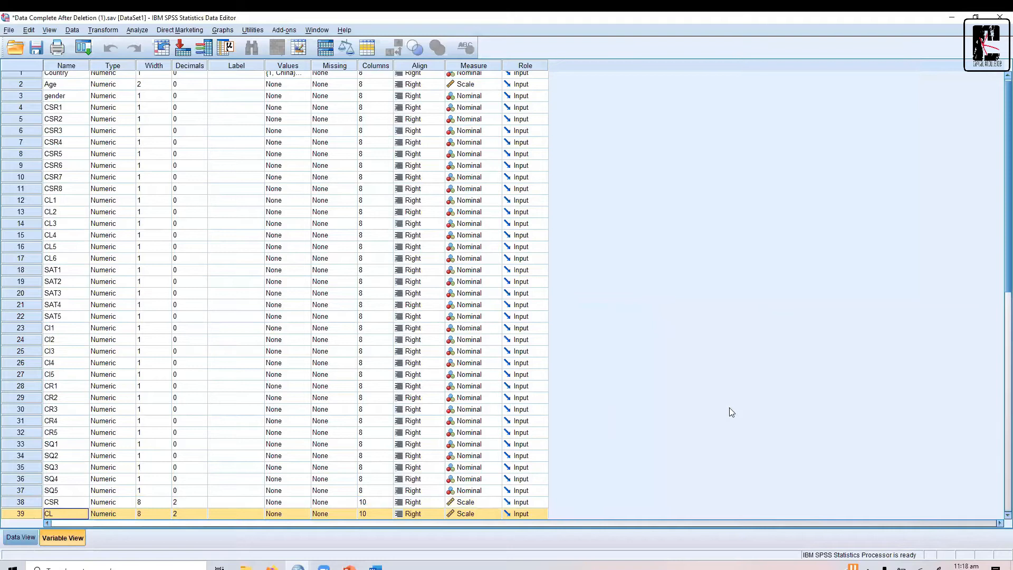
{"action": "left_click", "coordinate": [37, 49]}
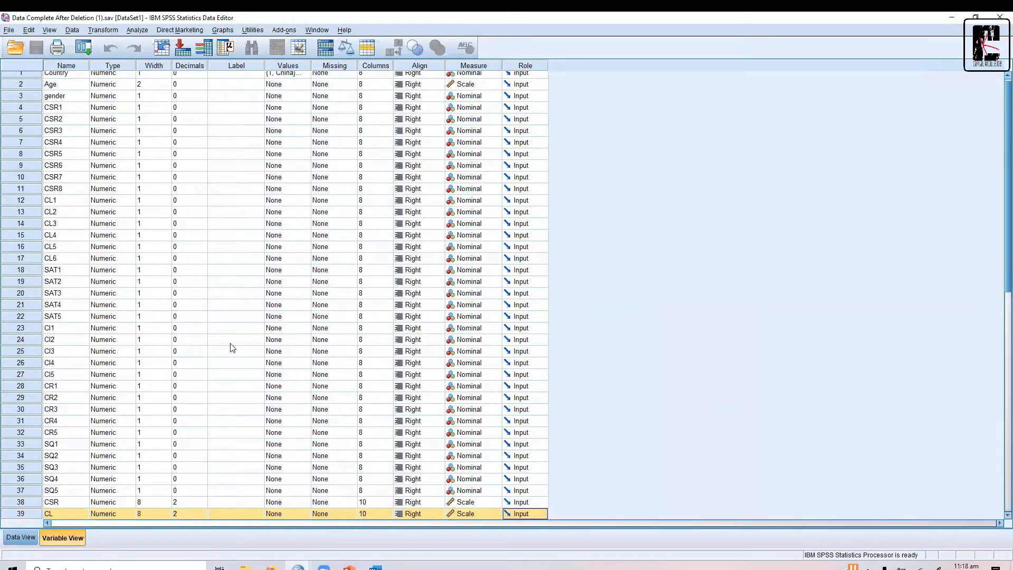
{"action": "left_click", "coordinate": [21, 537]}
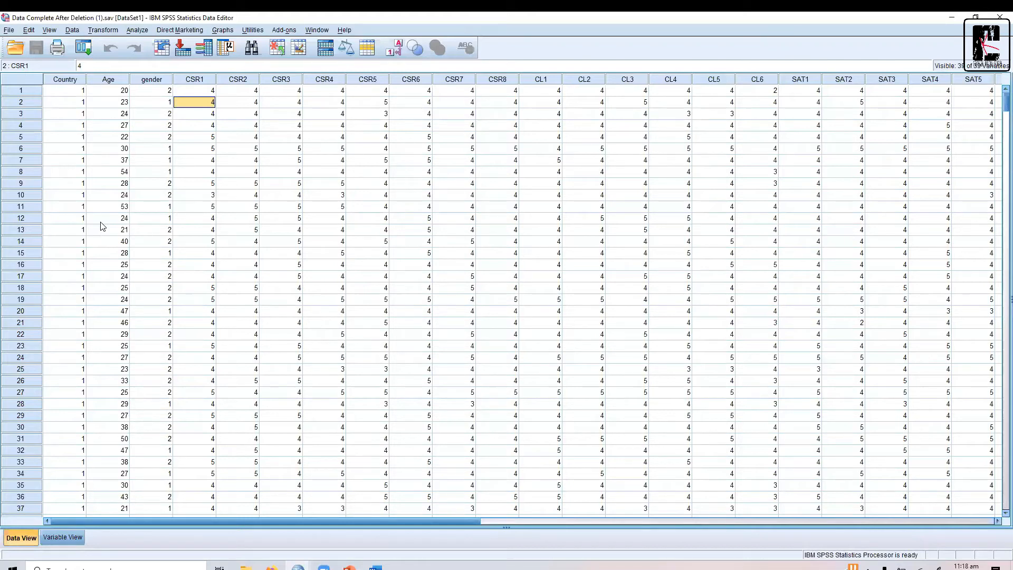
Start a Descriptives analysis and add the computed variables CSR and CL to it.
{"action": "left_click", "coordinate": [138, 32]}
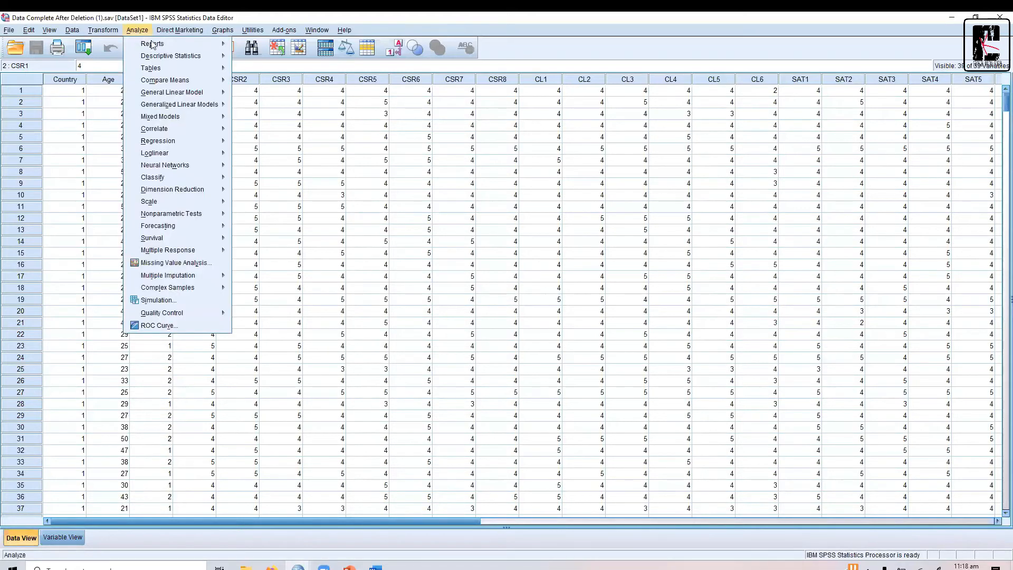
{"action": "mouse_move", "coordinate": [204, 57]}
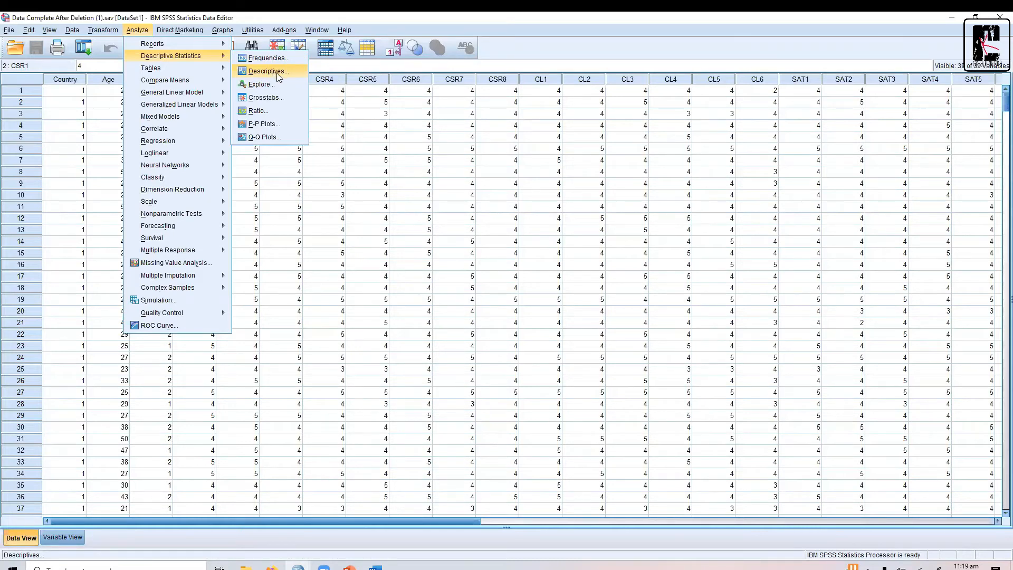
{"action": "left_click", "coordinate": [276, 73]}
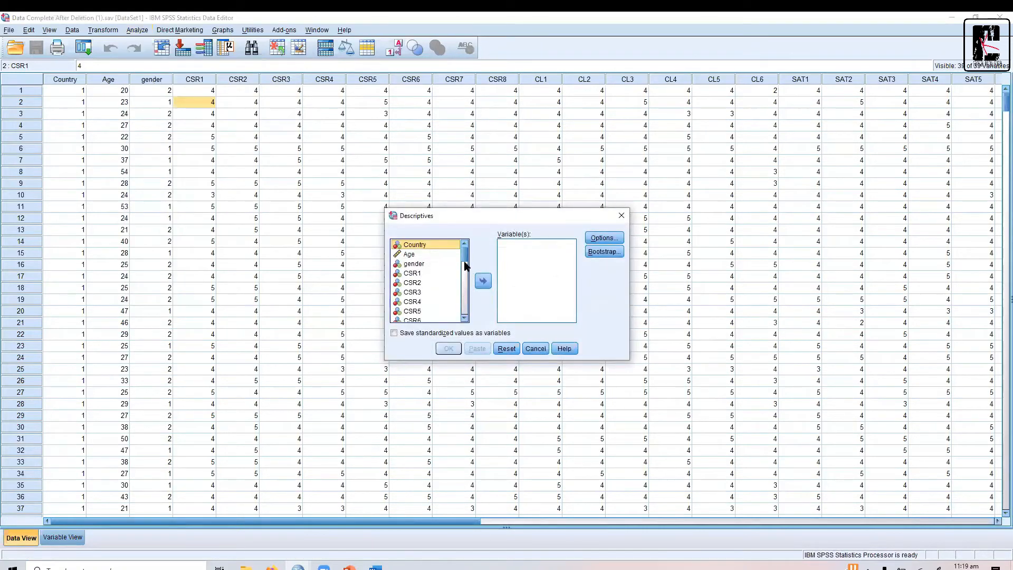
{"action": "left_click_drag", "start_coordinate": [465, 264], "coordinate": [464, 346]}
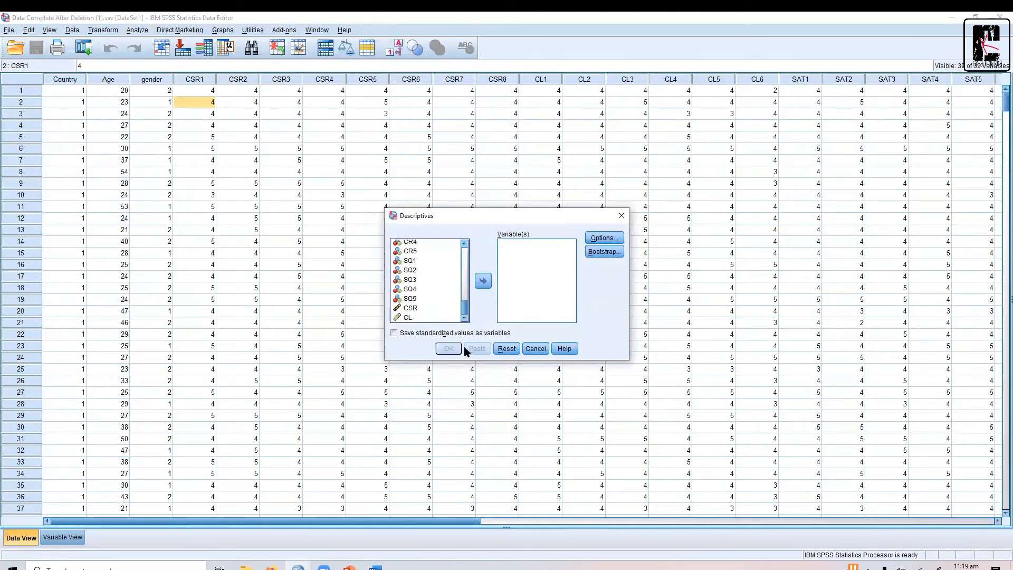
{"action": "left_click", "coordinate": [422, 308]}
{"action": "key", "text": "shift+Down"}
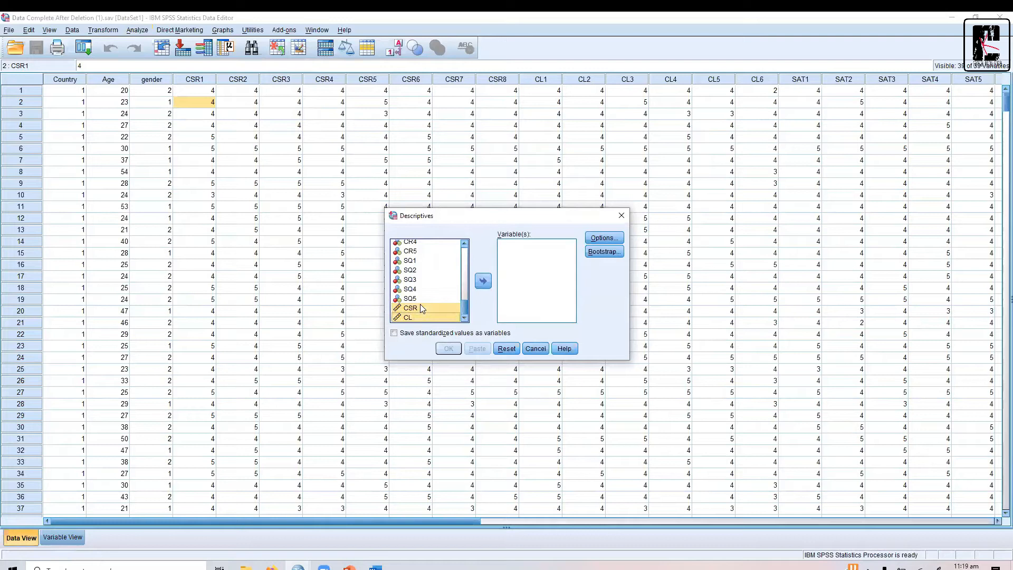
{"action": "left_click", "coordinate": [483, 280]}
Add kurtosis and skewness to the Descriptives statistics and run the analysis.
{"action": "left_click", "coordinate": [601, 238]}
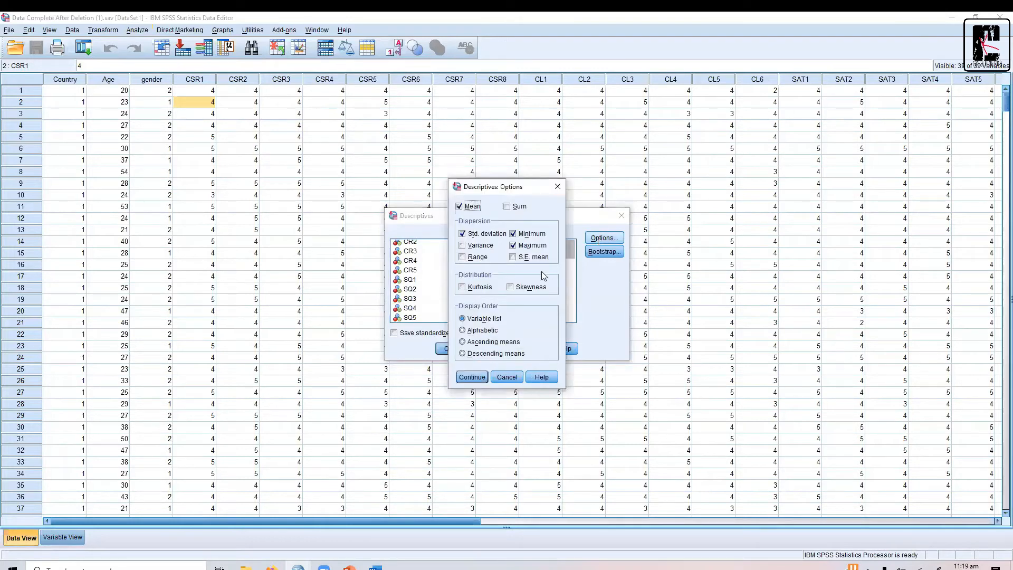
{"action": "left_click", "coordinate": [480, 287]}
{"action": "left_click", "coordinate": [511, 287]}
{"action": "left_click", "coordinate": [472, 377]}
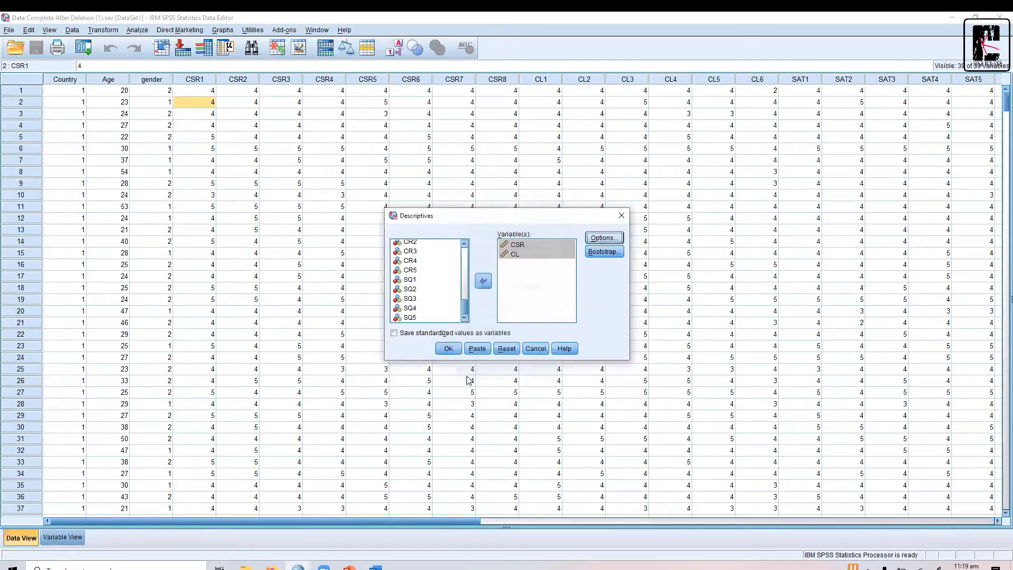
{"action": "left_click", "coordinate": [449, 349]}
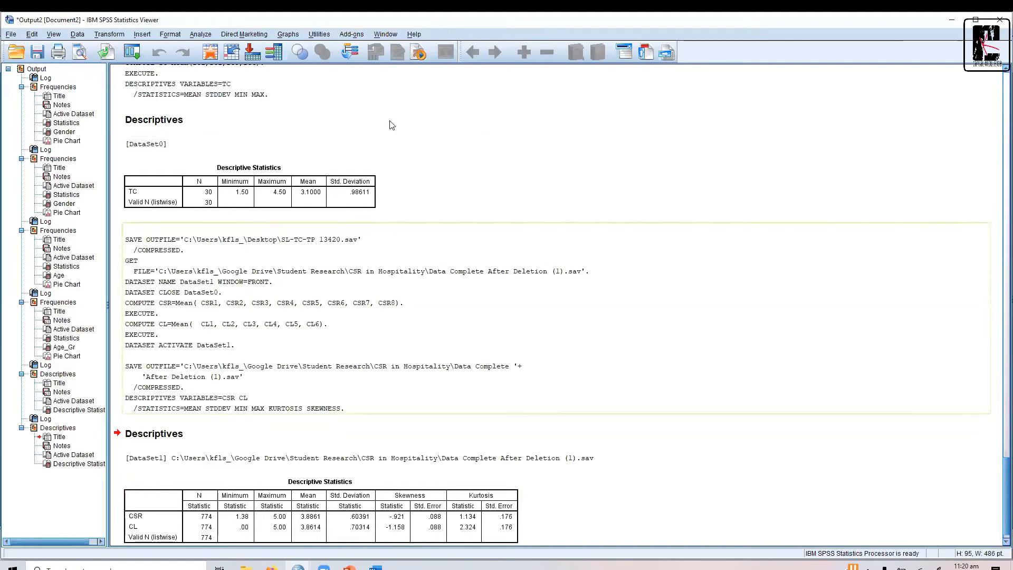
Return to the Data Editor and start a Bivariate Correlations analysis.
{"action": "mouse_move", "coordinate": [298, 566]}
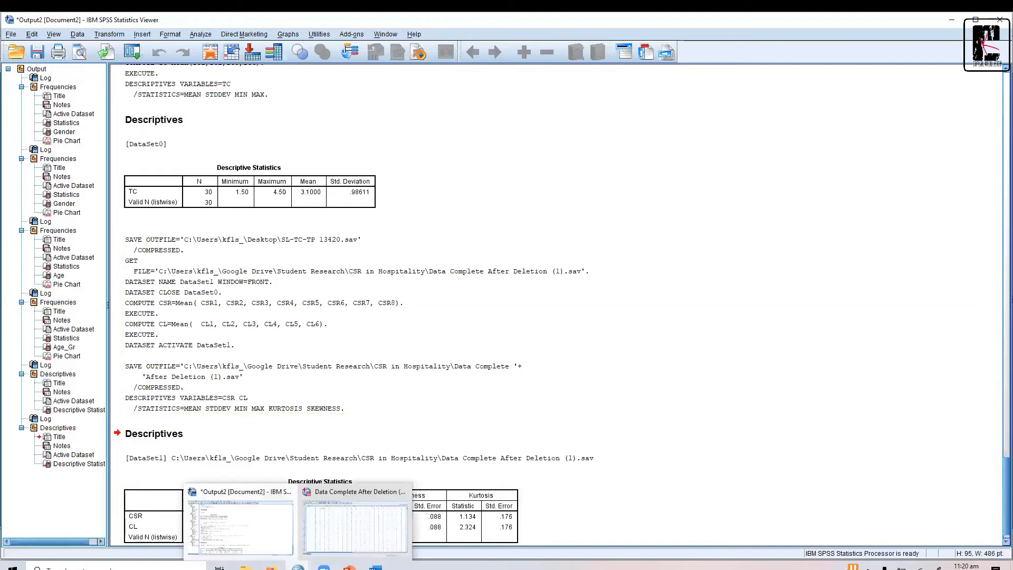
{"action": "left_click", "coordinate": [326, 526]}
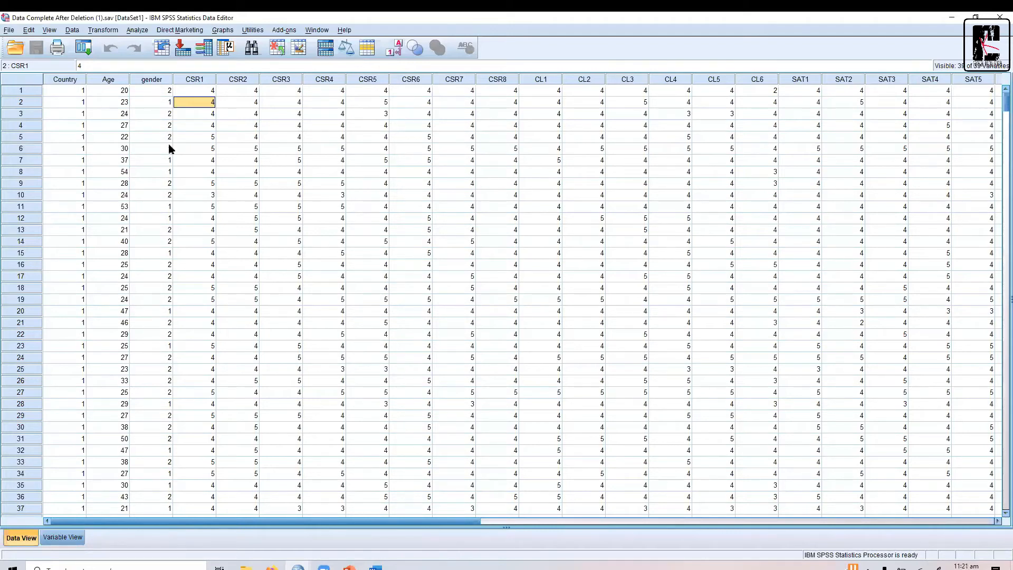
{"action": "left_click", "coordinate": [135, 32]}
{"action": "mouse_move", "coordinate": [205, 137]}
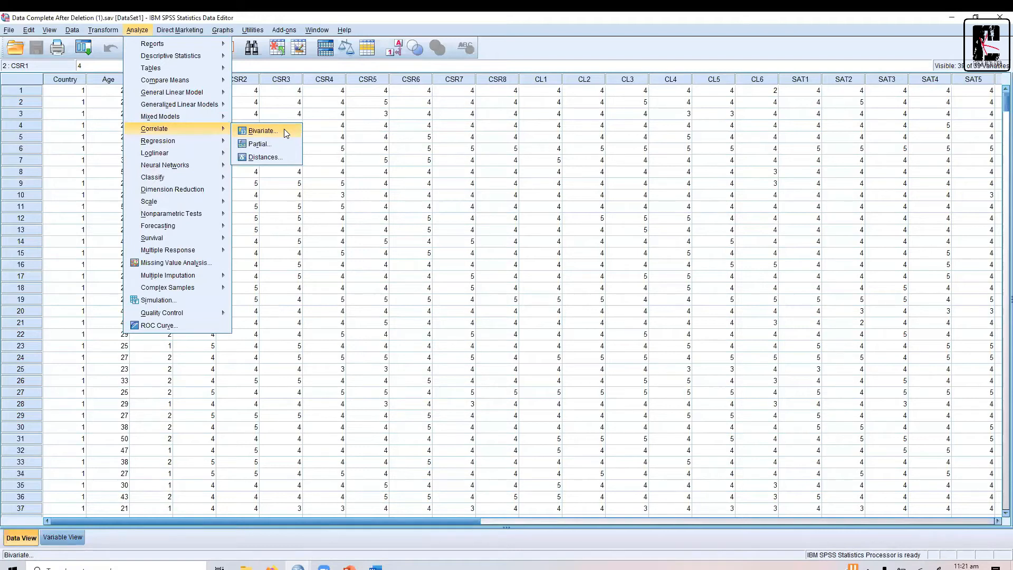
{"action": "left_click", "coordinate": [284, 130]}
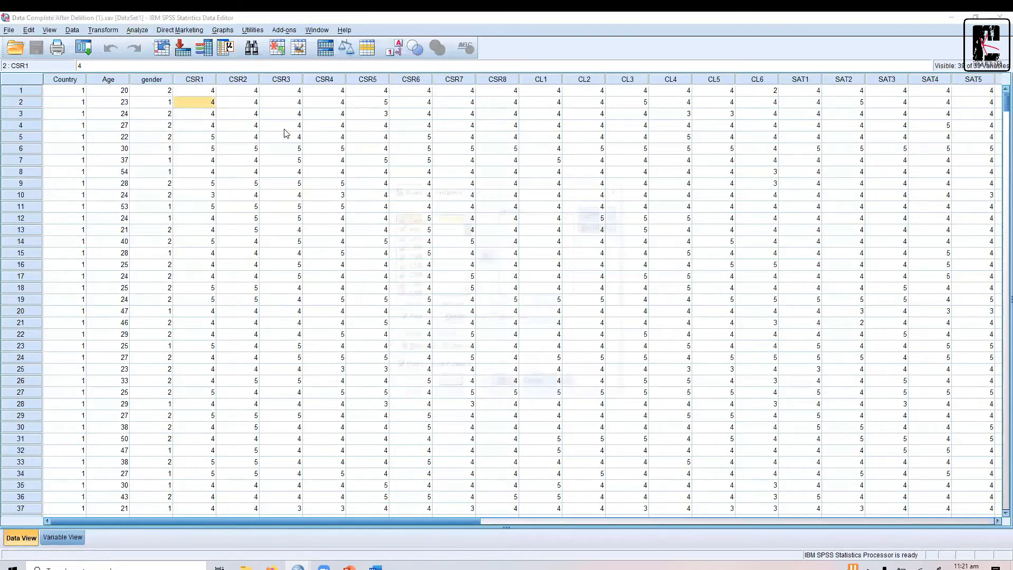
Run a Pearson correlation between CSR and CL with a one-tailed significance test.
{"action": "left_click_drag", "start_coordinate": [465, 234], "coordinate": [463, 280]}
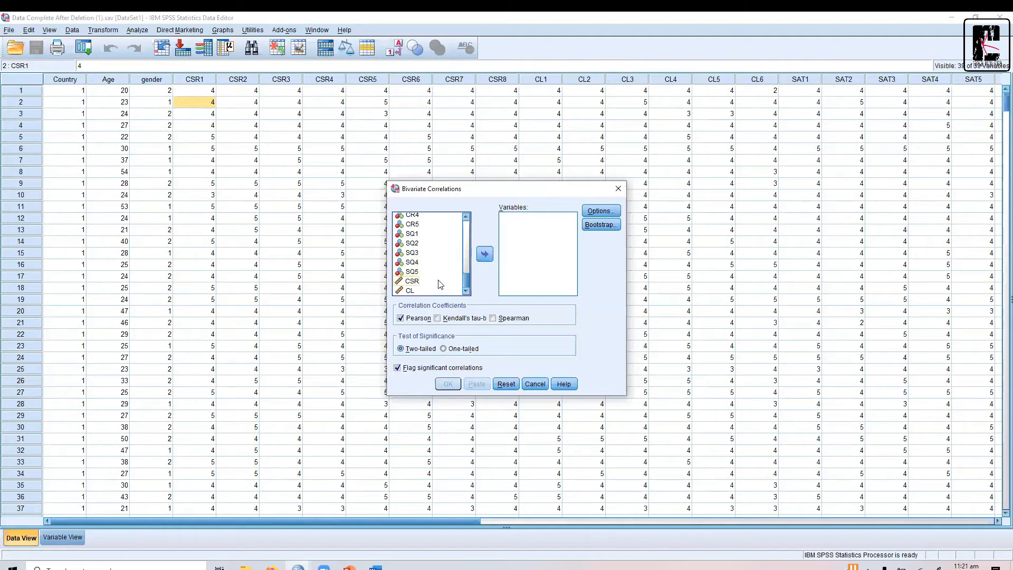
{"action": "left_click", "coordinate": [414, 282]}
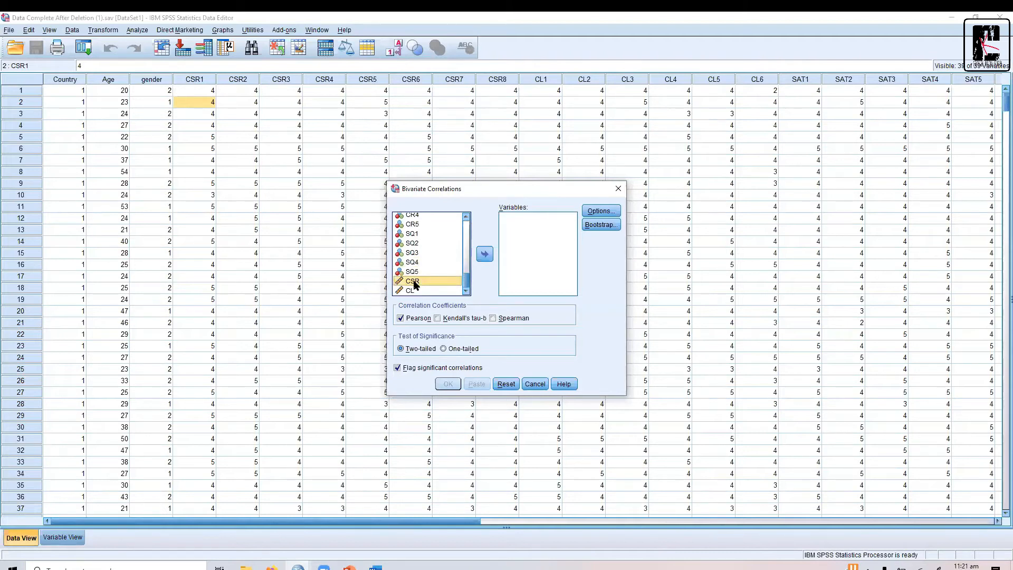
{"action": "key", "text": "shift+Down"}
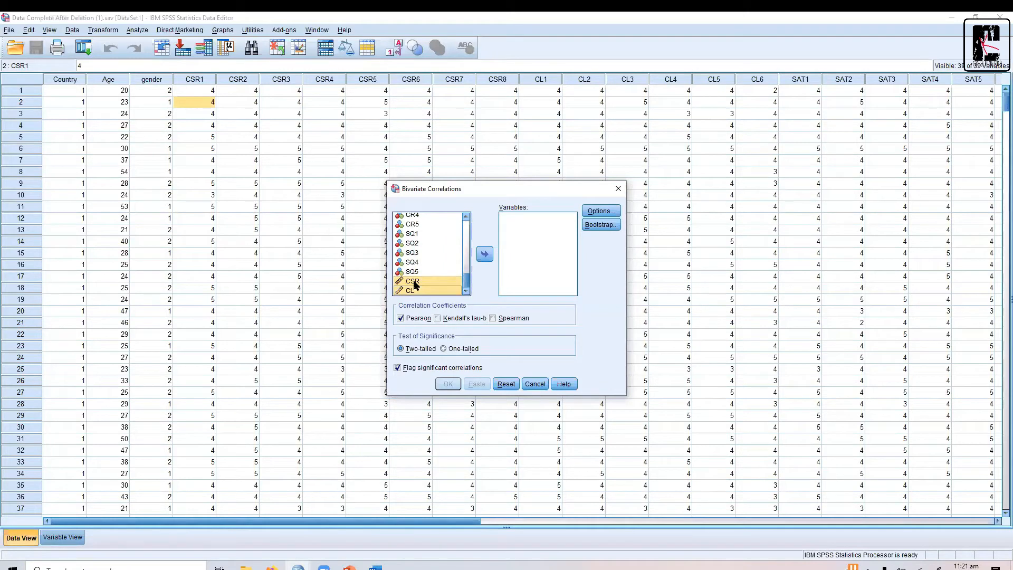
{"action": "left_click", "coordinate": [484, 256]}
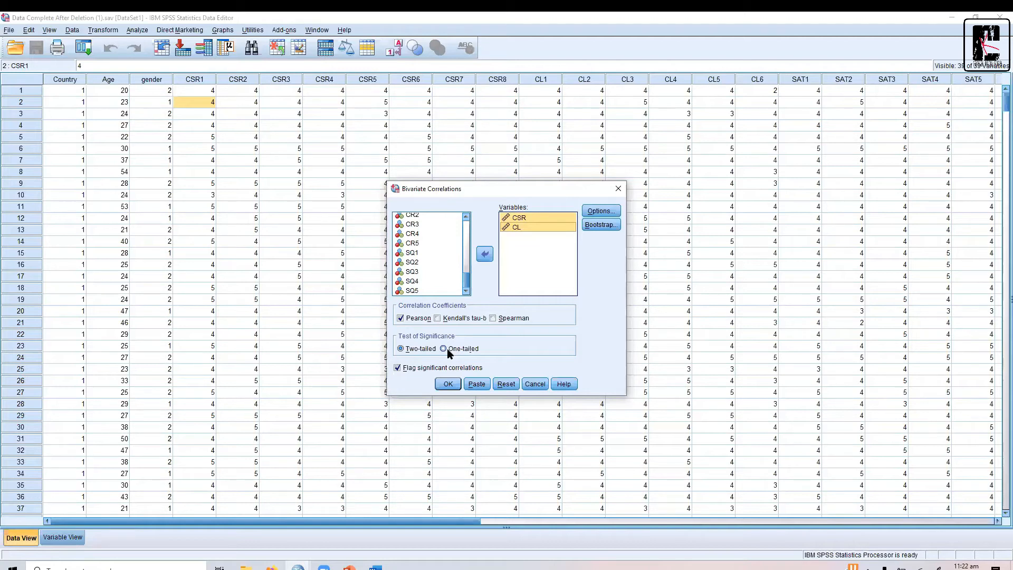
{"action": "left_click", "coordinate": [446, 348]}
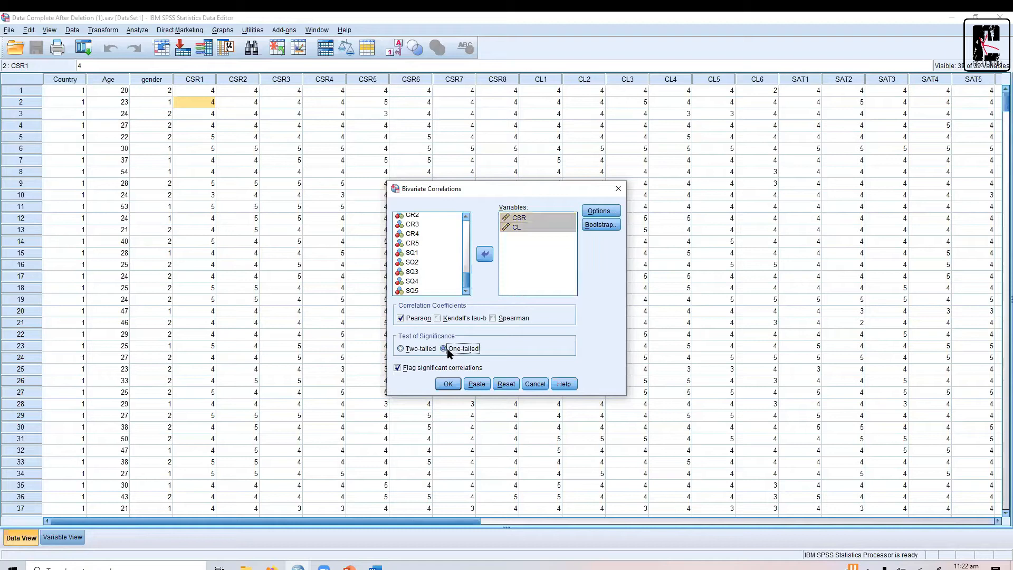
{"action": "left_click", "coordinate": [447, 384]}
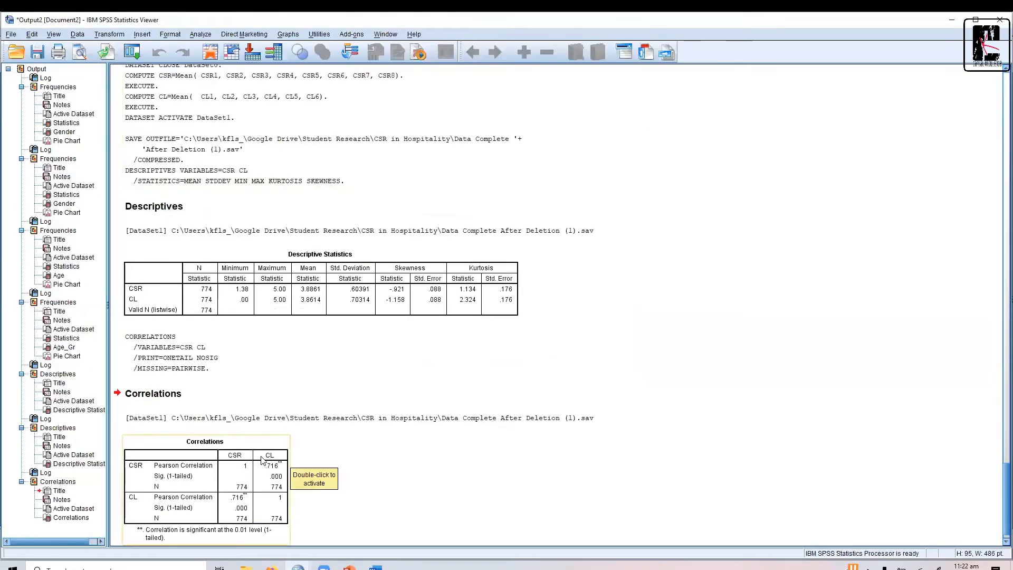
Copy the Correlations output table and paste it below Table 1 in the Word document Document2, leaving blank lines above it.
{"action": "left_click", "coordinate": [262, 460]}
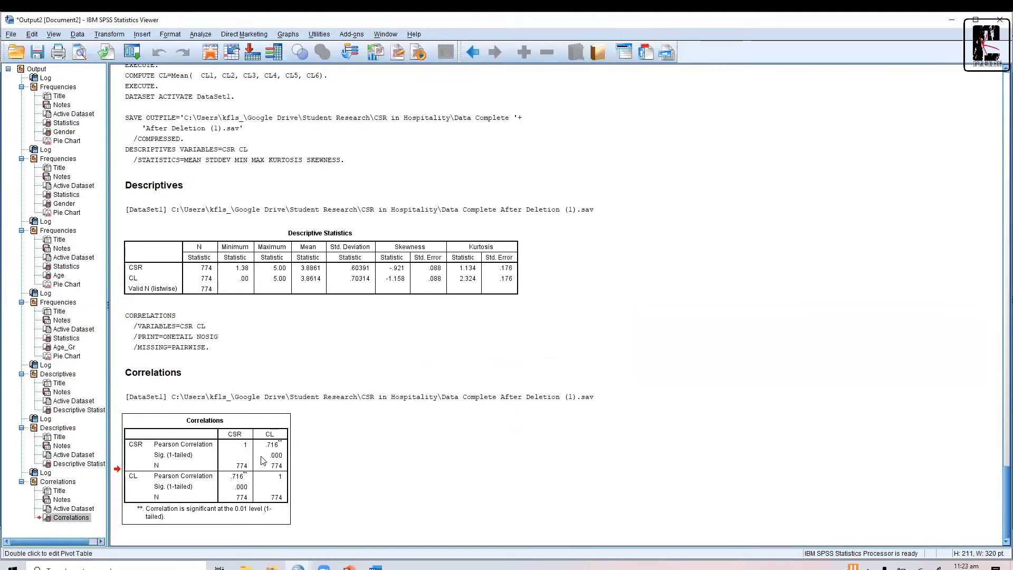
{"action": "left_click", "coordinate": [237, 441]}
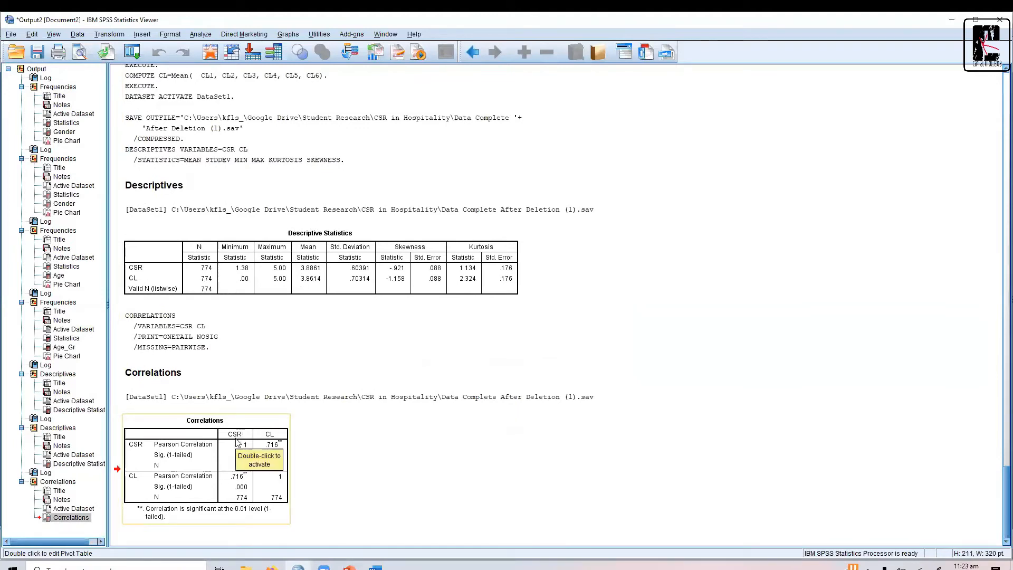
{"action": "left_click", "coordinate": [376, 568]}
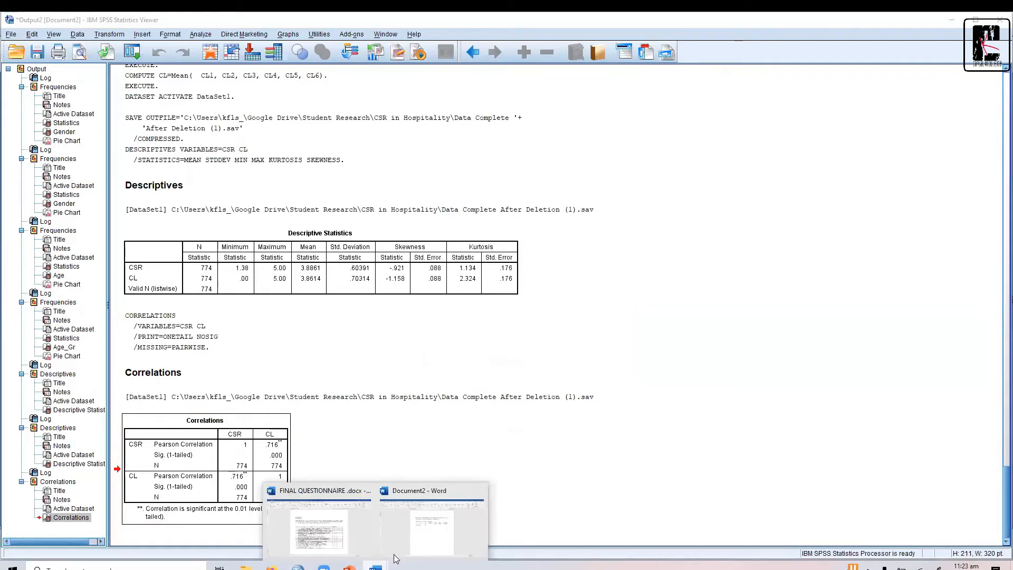
{"action": "left_click", "coordinate": [438, 522]}
{"action": "key", "text": "Return"}
{"action": "key", "text": "Return"}
{"action": "key", "text": "Return"}
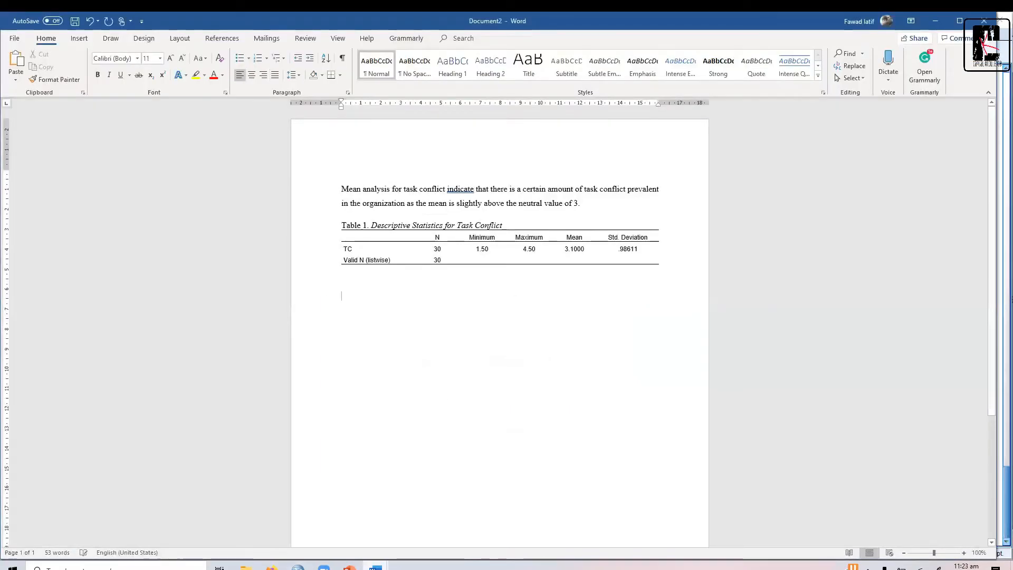
{"action": "key", "text": "ctrl+v"}
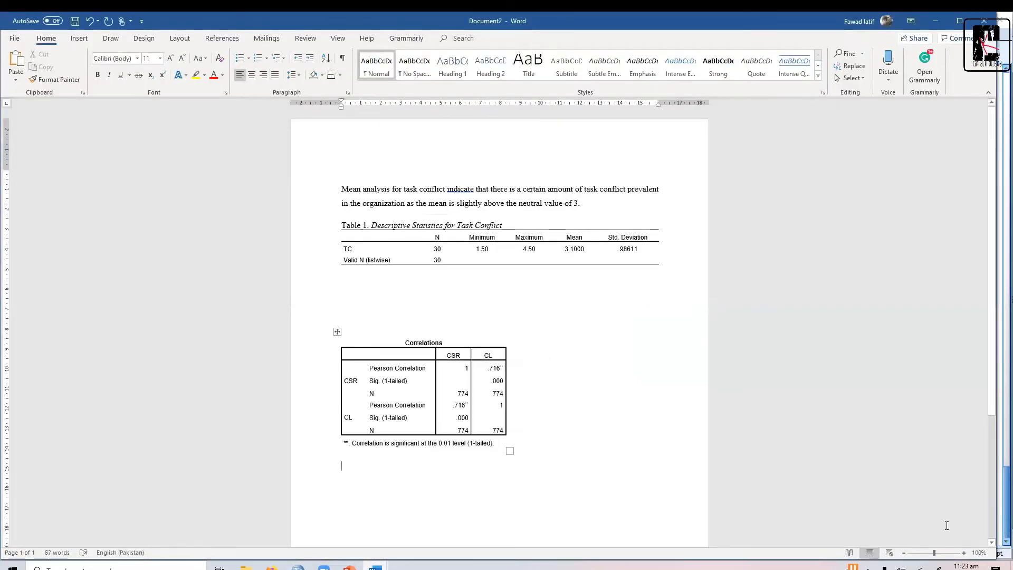
Examine the pasted Correlations table at 200%, reading the Pearson correlation, significance and N entries for CSR and CL.
{"action": "left_click", "coordinate": [963, 552]}
{"action": "left_click", "coordinate": [964, 552]}
{"action": "left_click", "coordinate": [964, 552]}
{"action": "left_click", "coordinate": [963, 552]}
{"action": "left_click", "coordinate": [963, 553]}
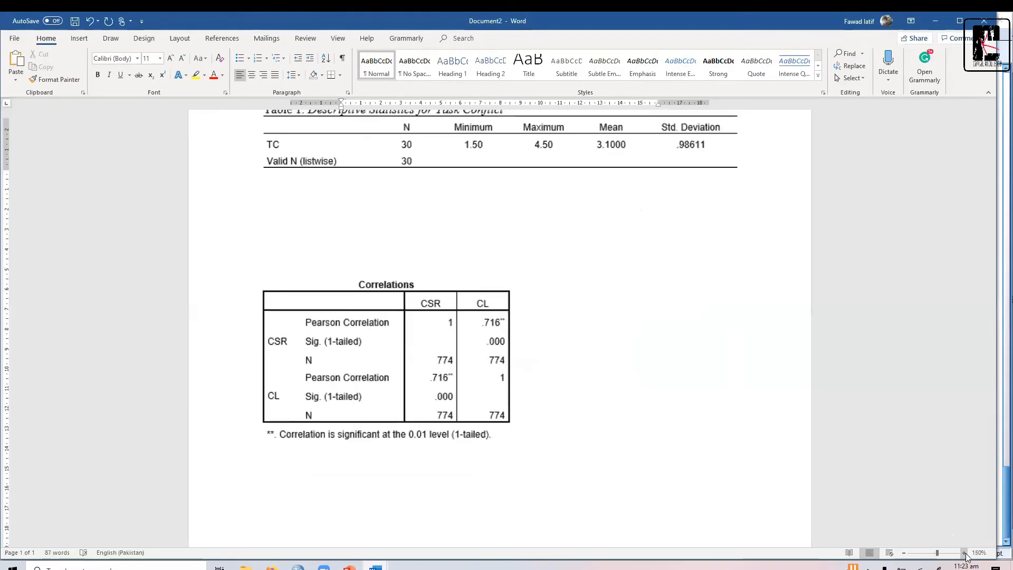
{"action": "left_click", "coordinate": [964, 552]}
{"action": "left_click", "coordinate": [964, 552]}
{"action": "left_click", "coordinate": [964, 553]}
{"action": "left_click", "coordinate": [964, 552]}
{"action": "left_click", "coordinate": [964, 552]}
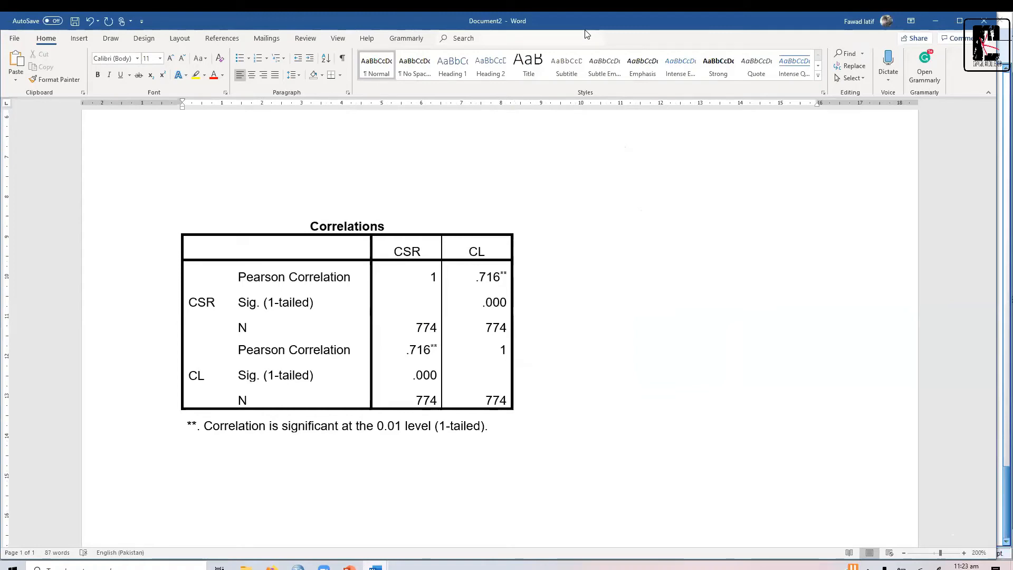
{"action": "left_click", "coordinate": [266, 224]}
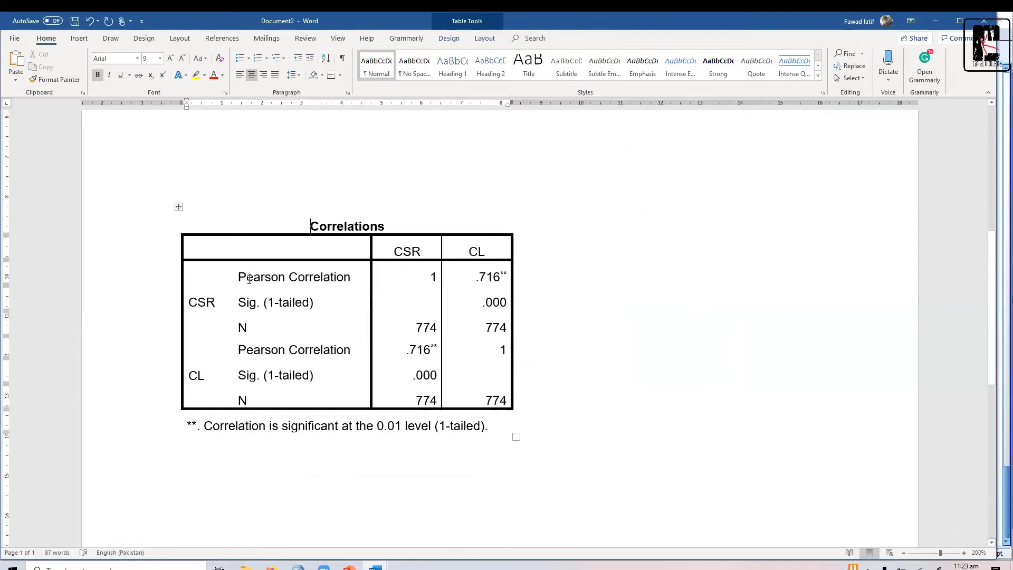
{"action": "triple_click", "coordinate": [329, 283]}
{"action": "triple_click", "coordinate": [266, 302]}
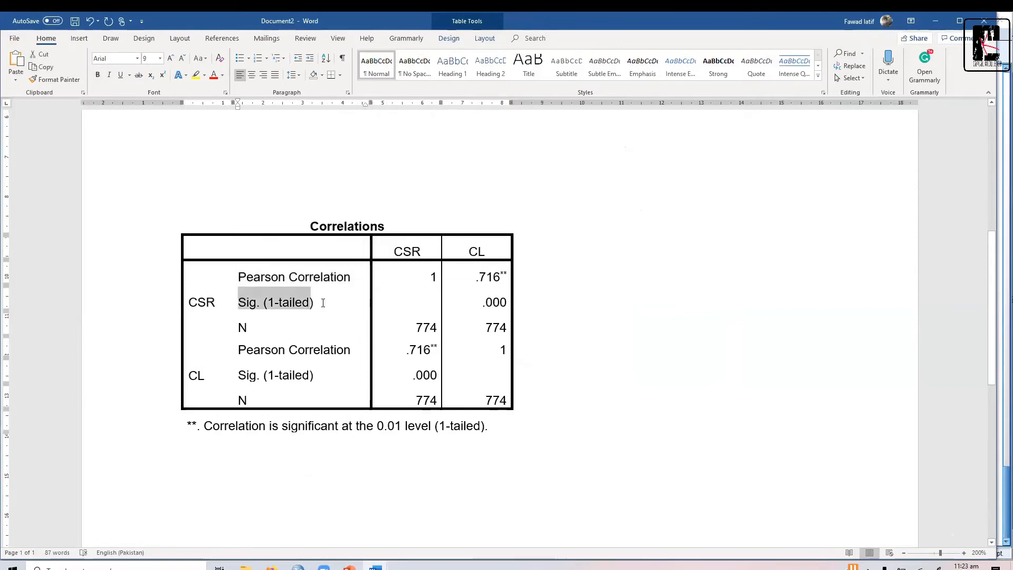
{"action": "triple_click", "coordinate": [254, 328]}
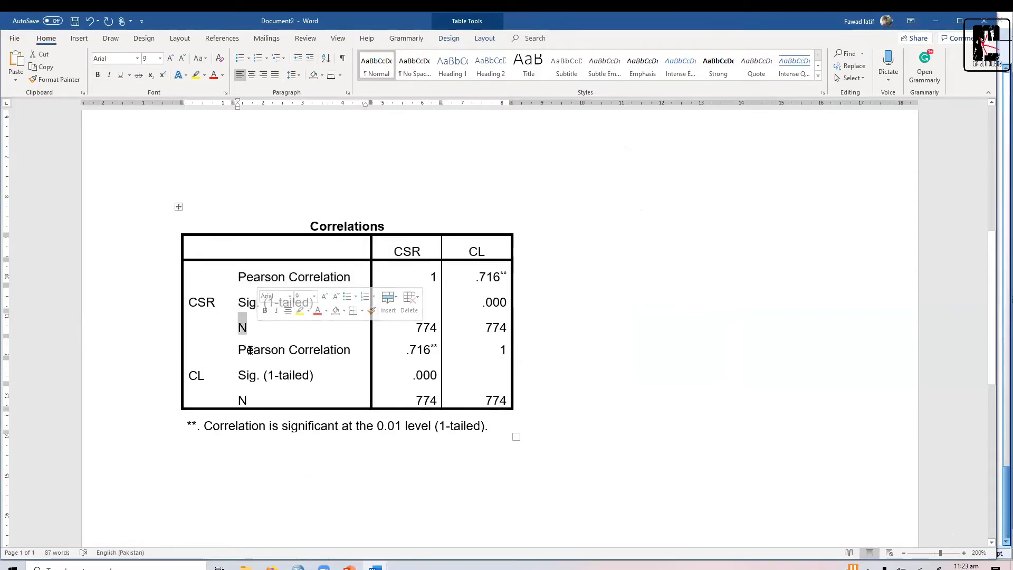
{"action": "triple_click", "coordinate": [249, 350]}
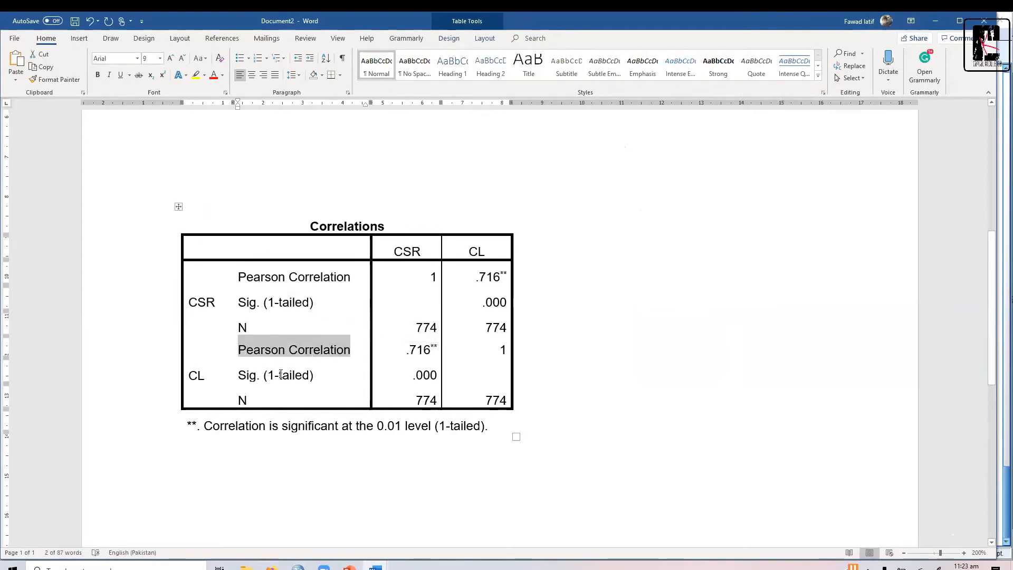
{"action": "left_click", "coordinate": [264, 375]}
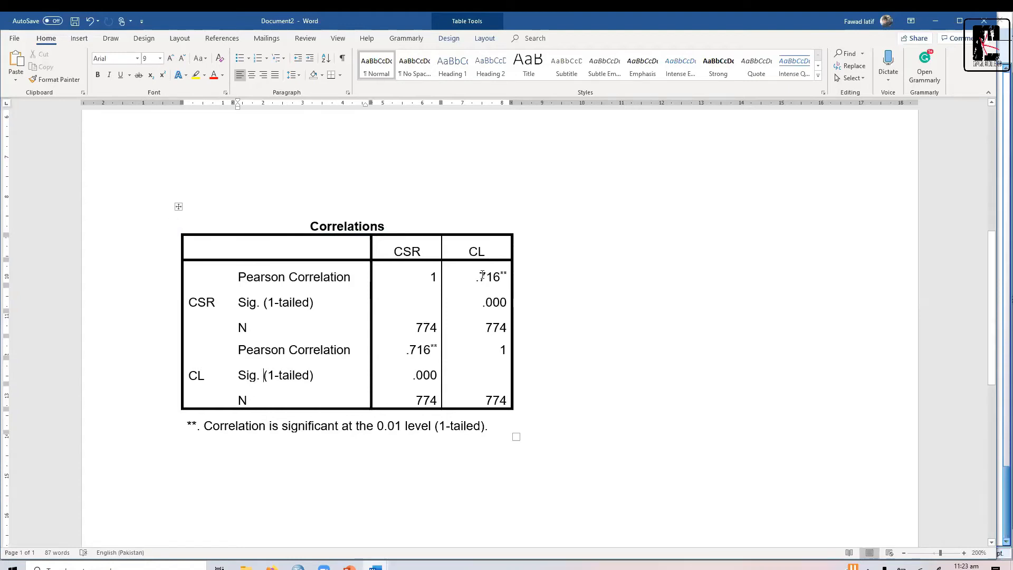
{"action": "left_click_drag", "start_coordinate": [483, 274], "coordinate": [502, 325]}
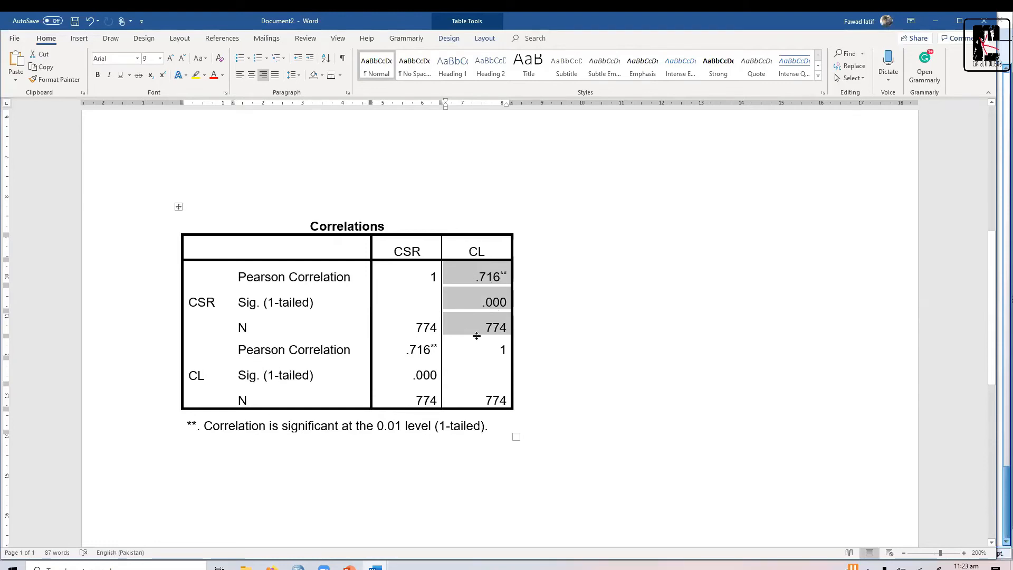
{"action": "left_click_drag", "start_coordinate": [412, 352], "coordinate": [432, 392]}
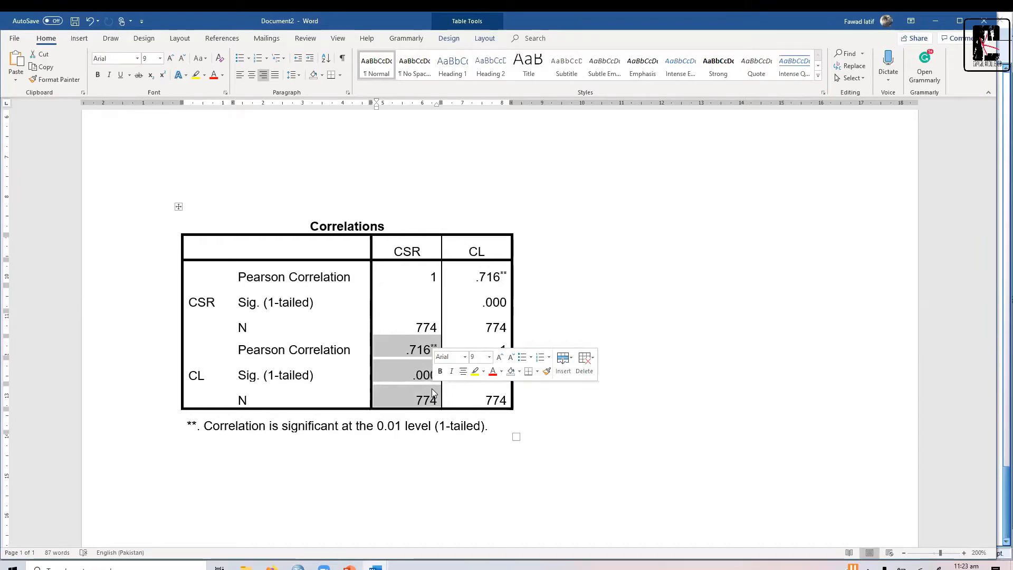
Compare the mirrored CSR–CL entries in the Correlations table, including the diagonal values and the Pearson correlation coefficient.
{"action": "left_click_drag", "start_coordinate": [479, 278], "coordinate": [502, 324]}
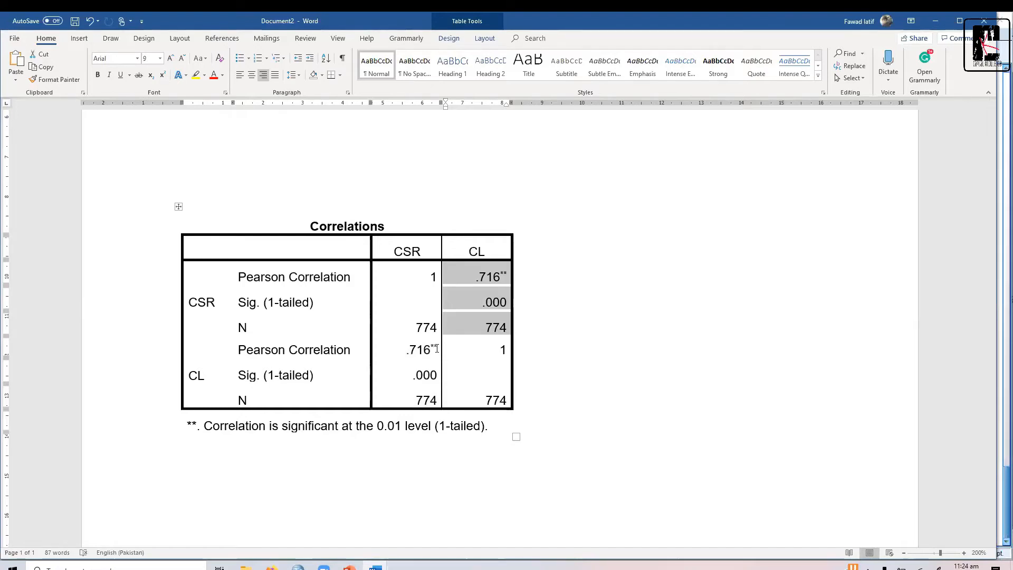
{"action": "left_click", "coordinate": [410, 355]}
{"action": "left_click_drag", "start_coordinate": [409, 355], "coordinate": [425, 402]}
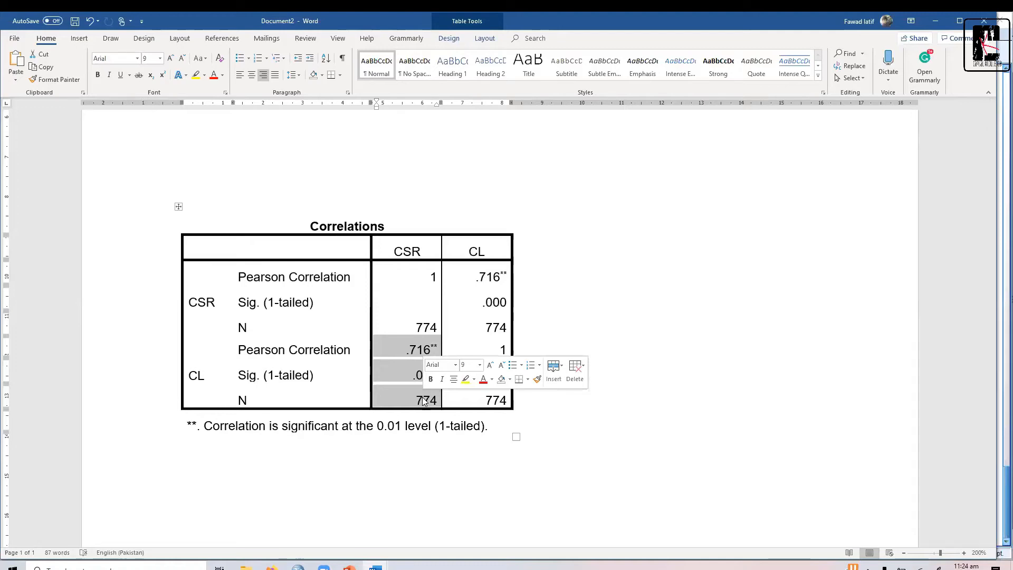
{"action": "double_click", "coordinate": [433, 277]}
{"action": "double_click", "coordinate": [504, 350]}
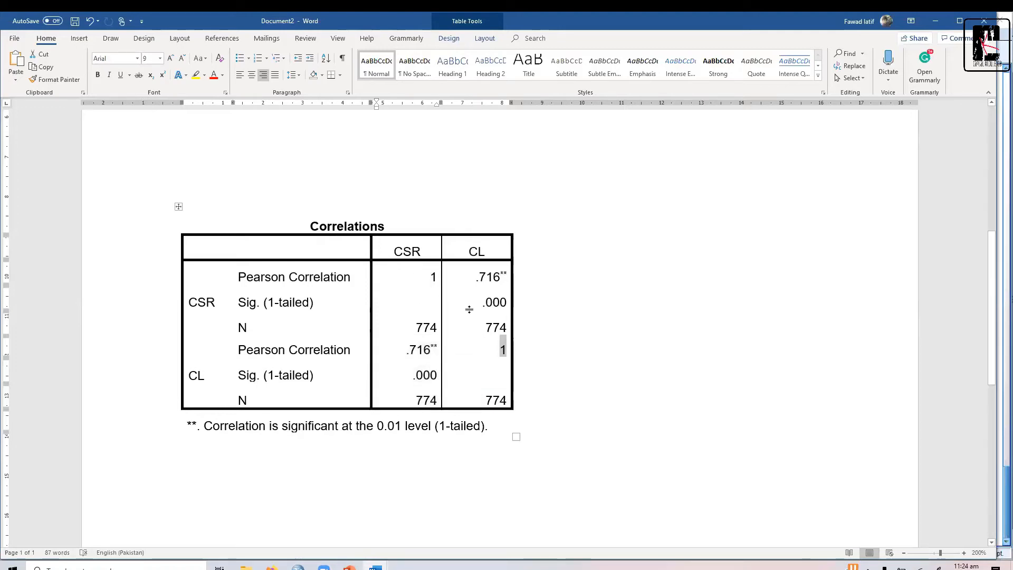
{"action": "double_click", "coordinate": [432, 276]}
{"action": "left_click_drag", "start_coordinate": [420, 251], "coordinate": [393, 251]}
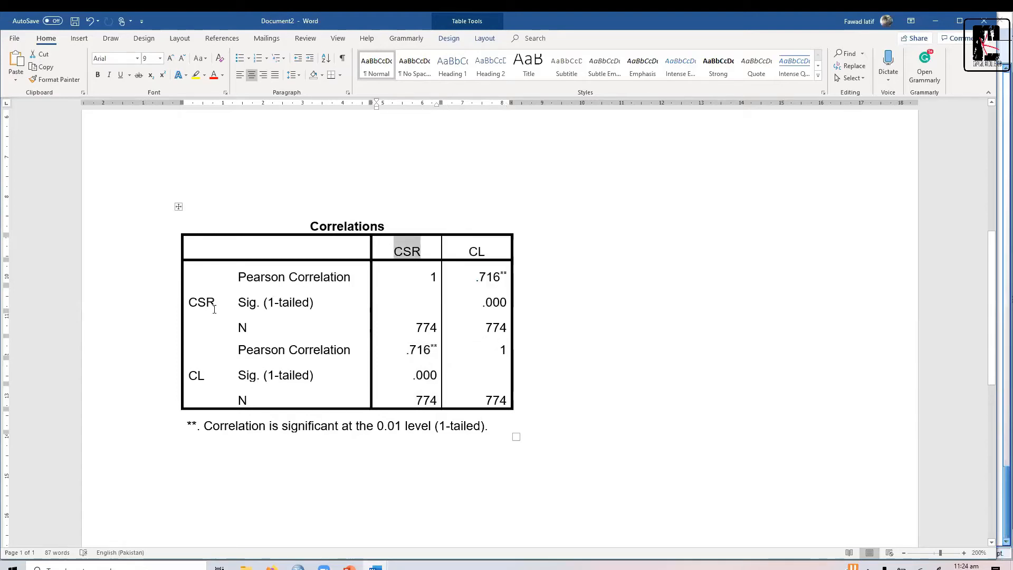
{"action": "double_click", "coordinate": [197, 301]}
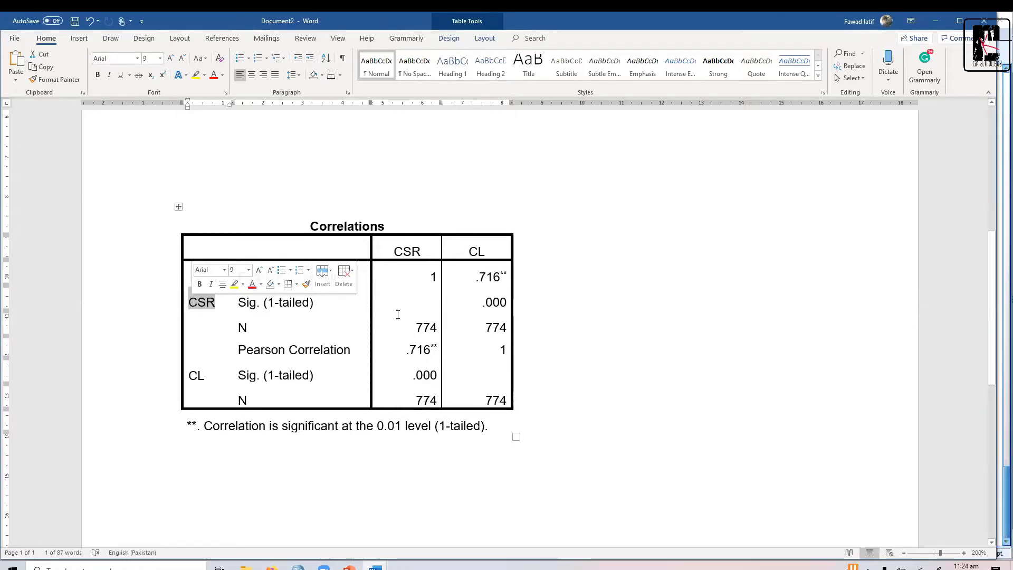
{"action": "left_click", "coordinate": [457, 277]}
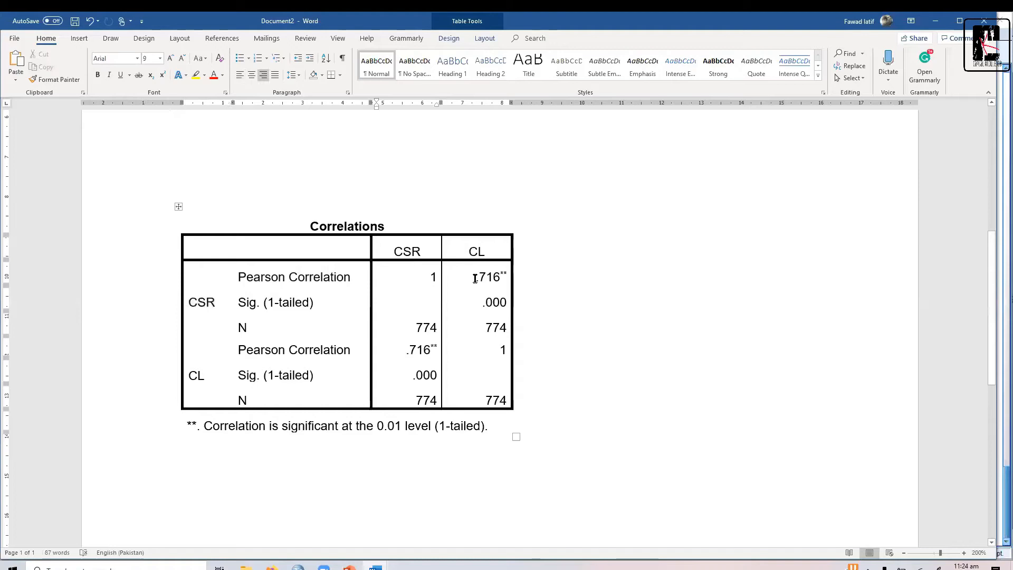
{"action": "left_click_drag", "start_coordinate": [490, 277], "coordinate": [508, 276]}
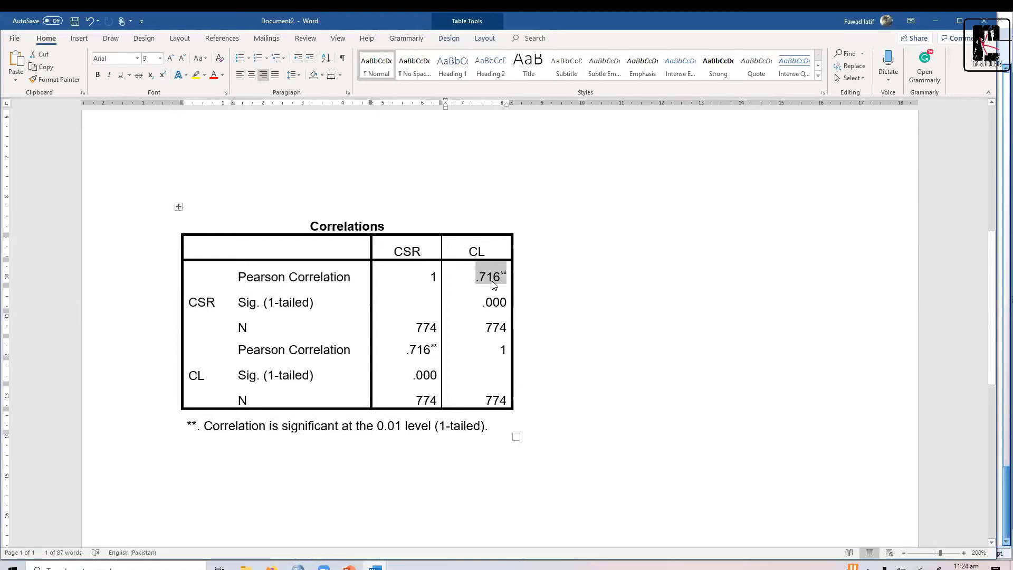
{"action": "left_click", "coordinate": [421, 349]}
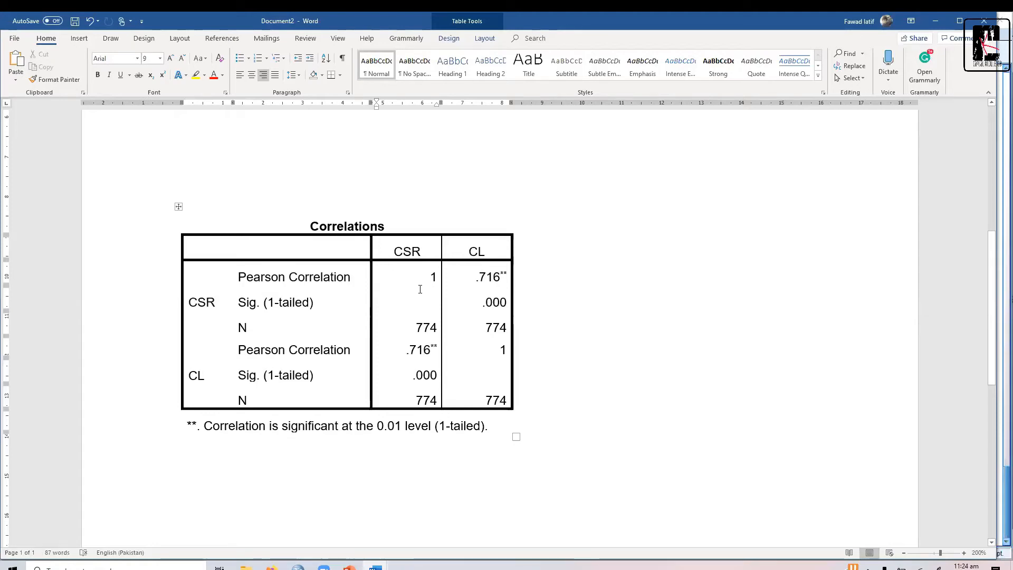
{"action": "left_click", "coordinate": [487, 277]}
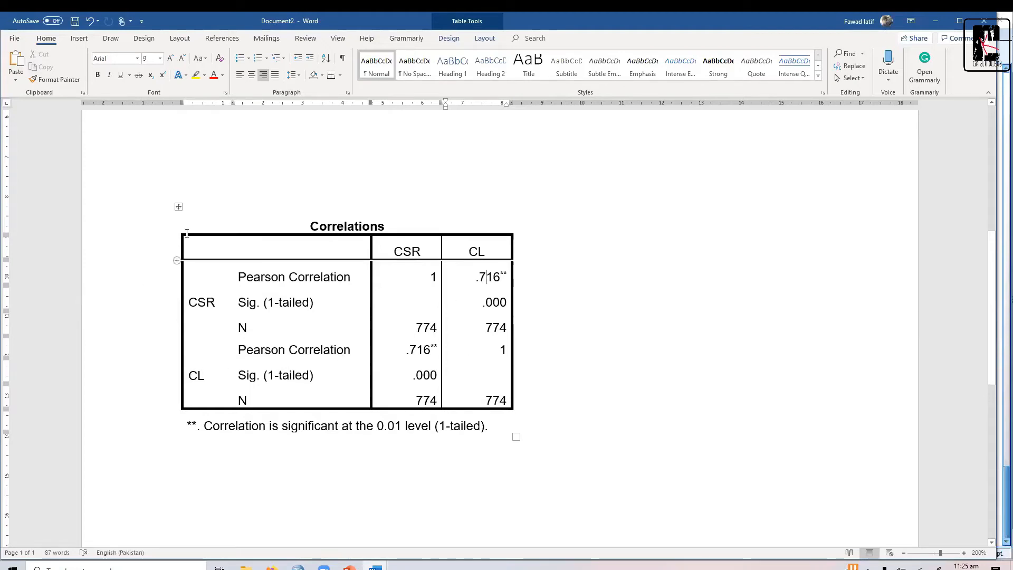
Delete the Correlations title row from the pasted table and apply all borders to the whole table.
{"action": "left_click", "coordinate": [179, 207]}
{"action": "triple_click", "coordinate": [242, 223]}
{"action": "key", "text": "BackSpace"}
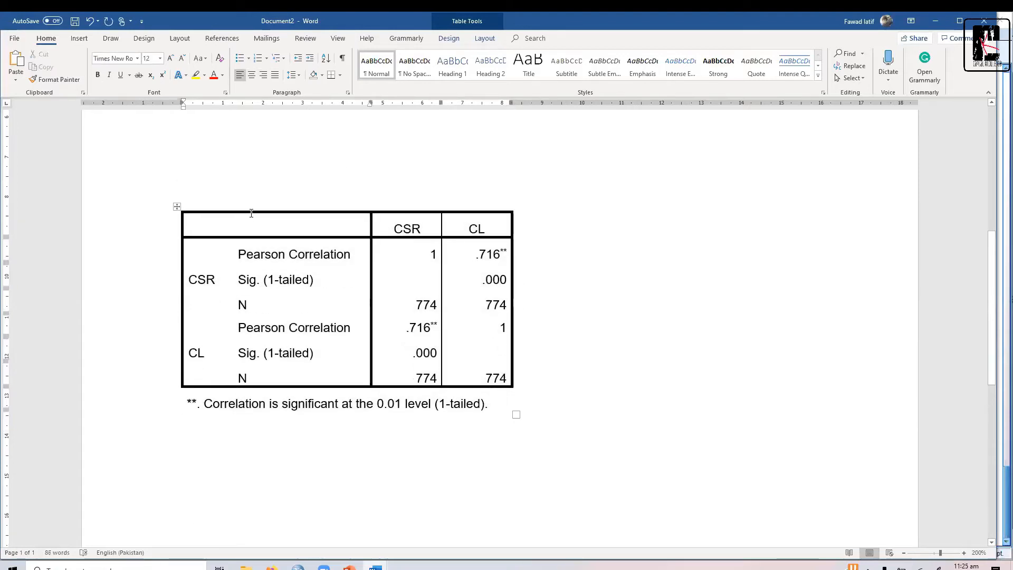
{"action": "left_click", "coordinate": [178, 207]}
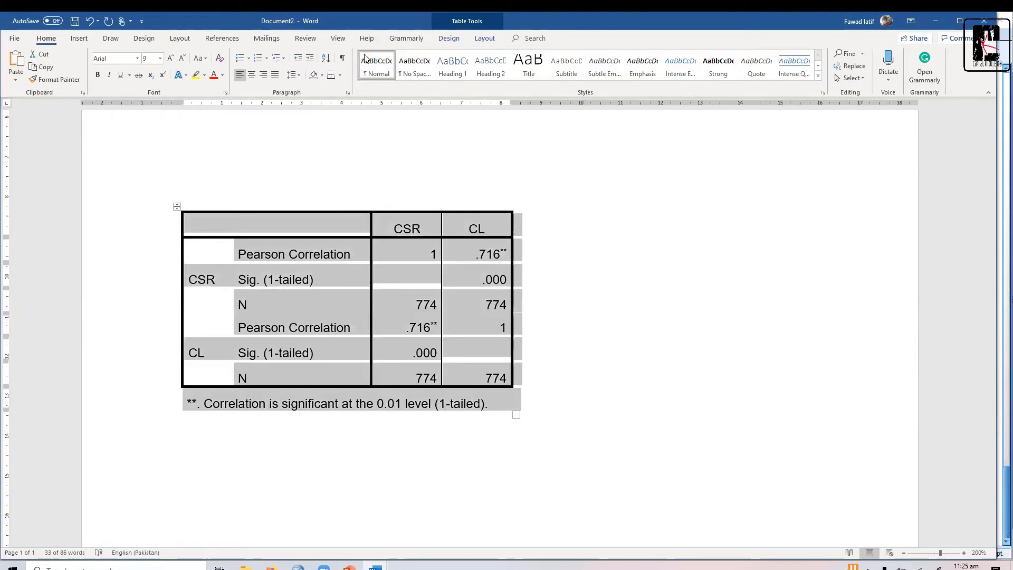
{"action": "left_click", "coordinate": [341, 77]}
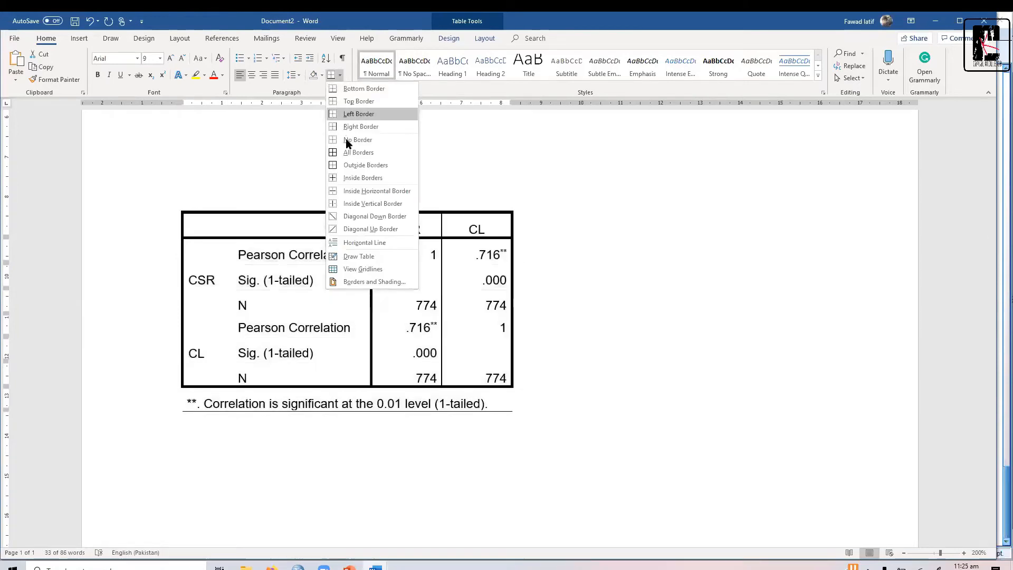
{"action": "left_click", "coordinate": [347, 149]}
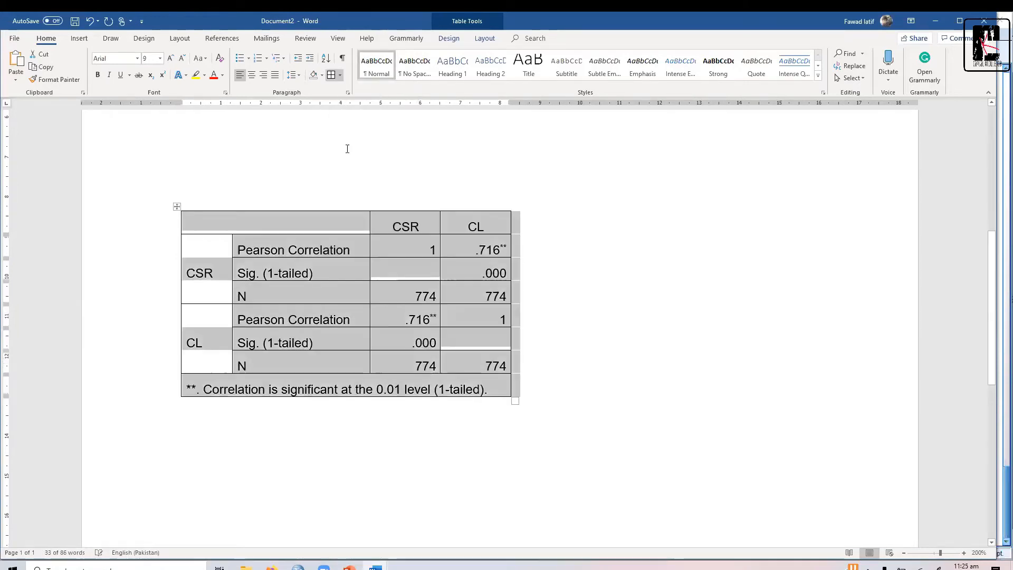
Delete the duplicate CL row block with its Pearson Correlation, Sig. (1-tailed) and N rows from the table.
{"action": "left_click", "coordinate": [190, 331]}
{"action": "key", "text": "shift+Right"}
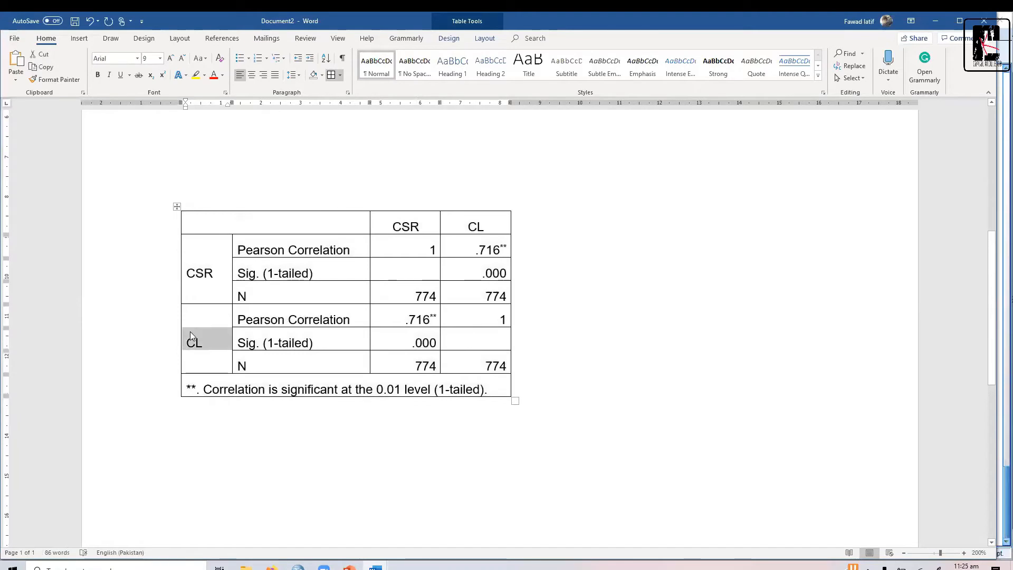
{"action": "key", "text": "shift+Right"}
{"action": "key", "text": "shift+Down"}
{"action": "key", "text": "shift+Right"}
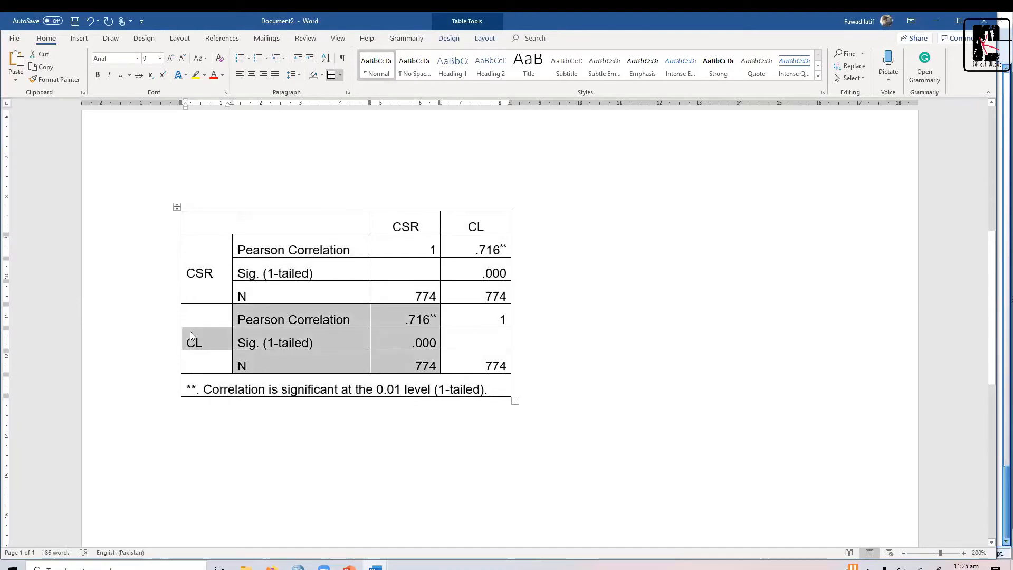
{"action": "key", "text": "shift+Right"}
{"action": "key", "text": "shift+Right"}
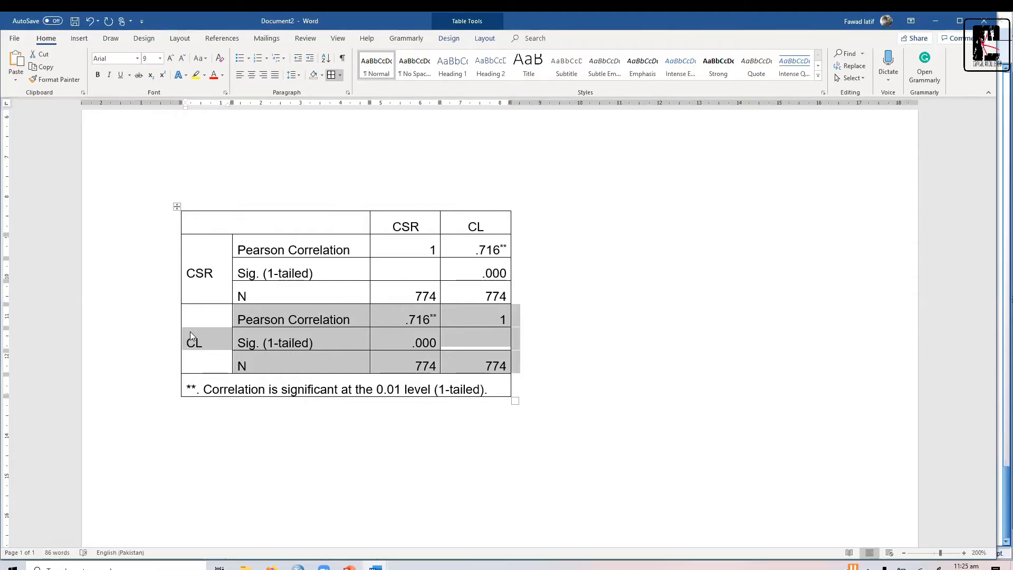
{"action": "key", "text": "BackSpace"}
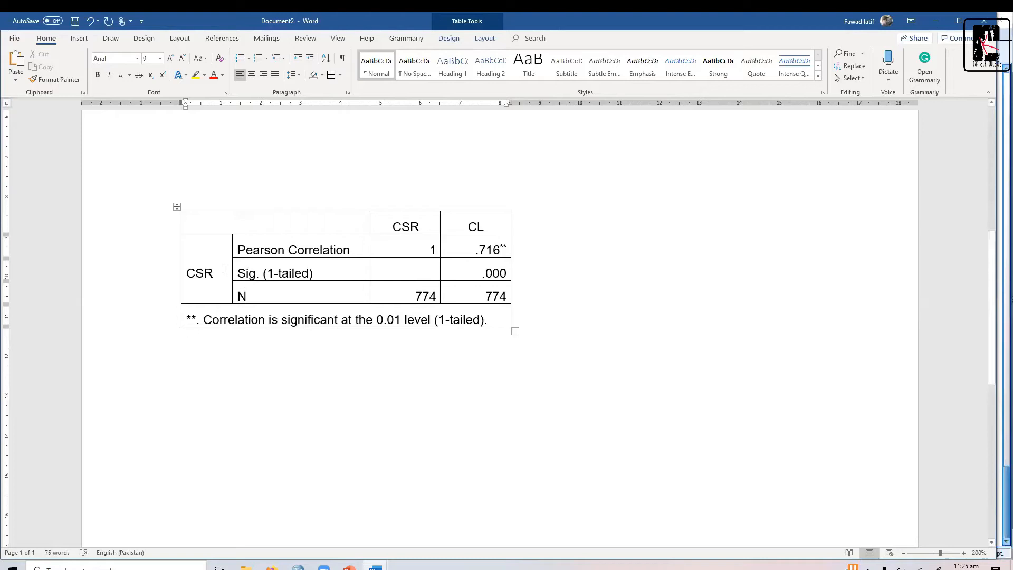
{"action": "left_click_drag", "start_coordinate": [219, 272], "coordinate": [183, 272]}
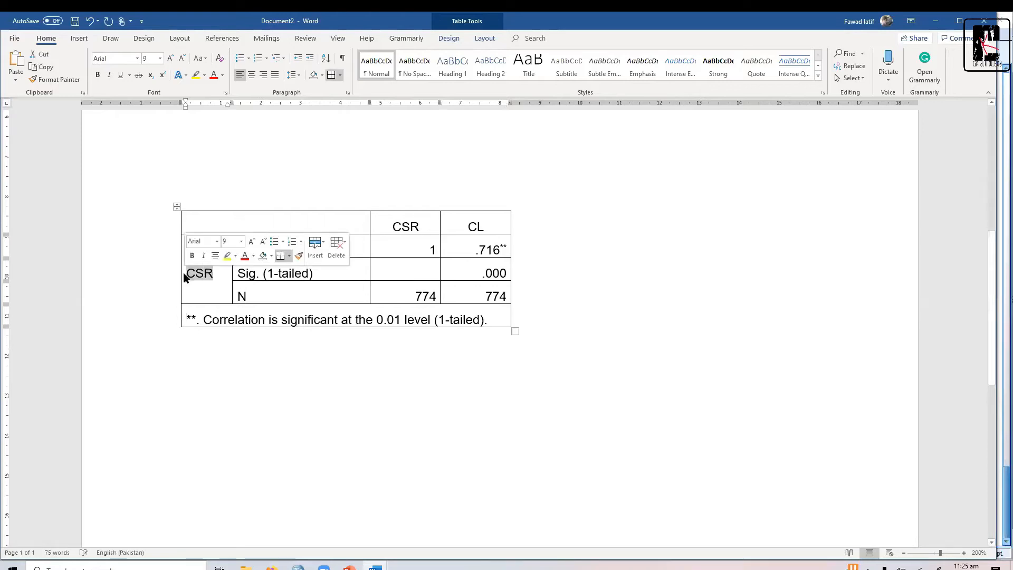
{"action": "left_click", "coordinate": [477, 226]}
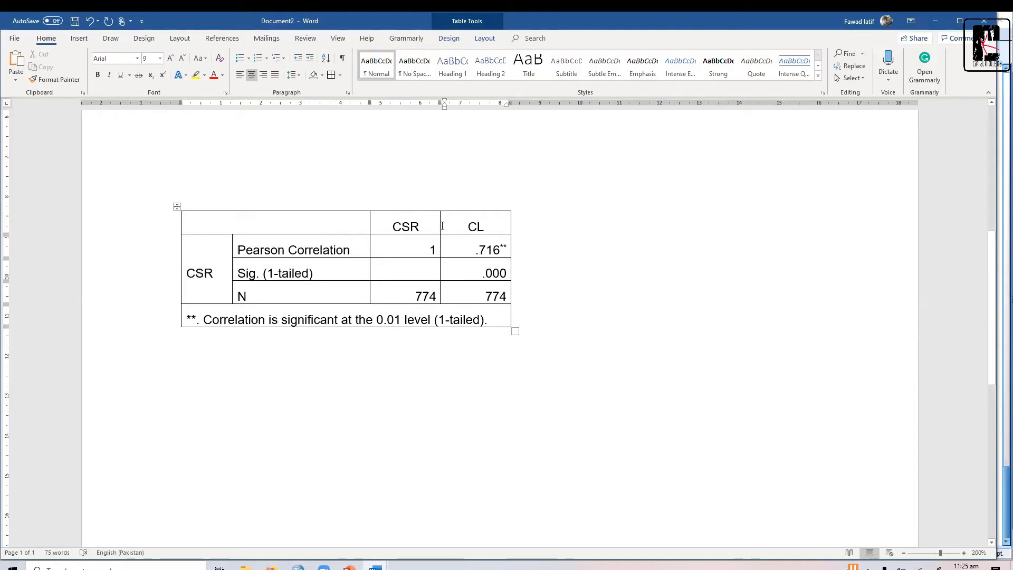
{"action": "left_click", "coordinate": [284, 301]}
{"action": "double_click", "coordinate": [428, 296]}
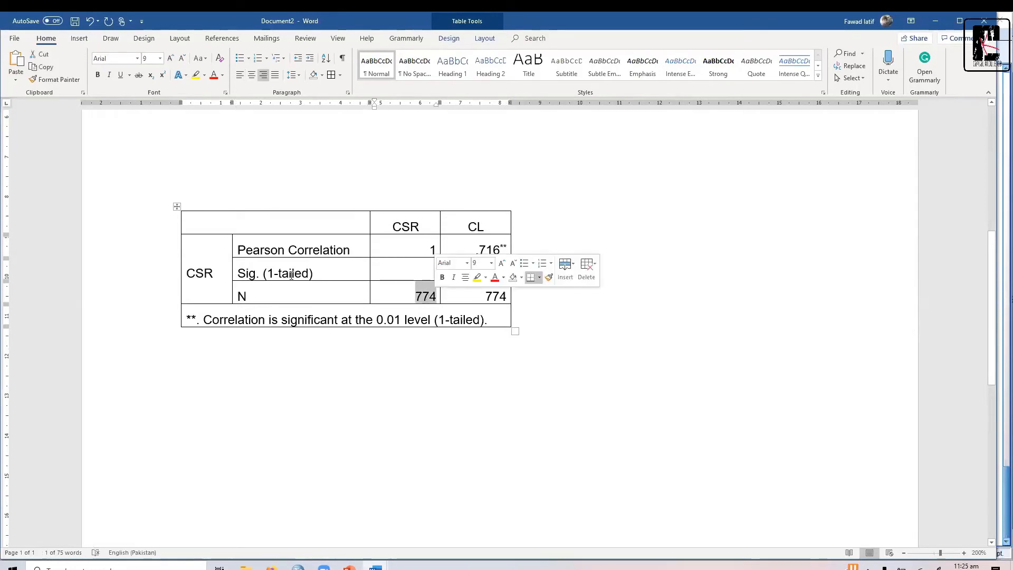
{"action": "left_click", "coordinate": [255, 296]}
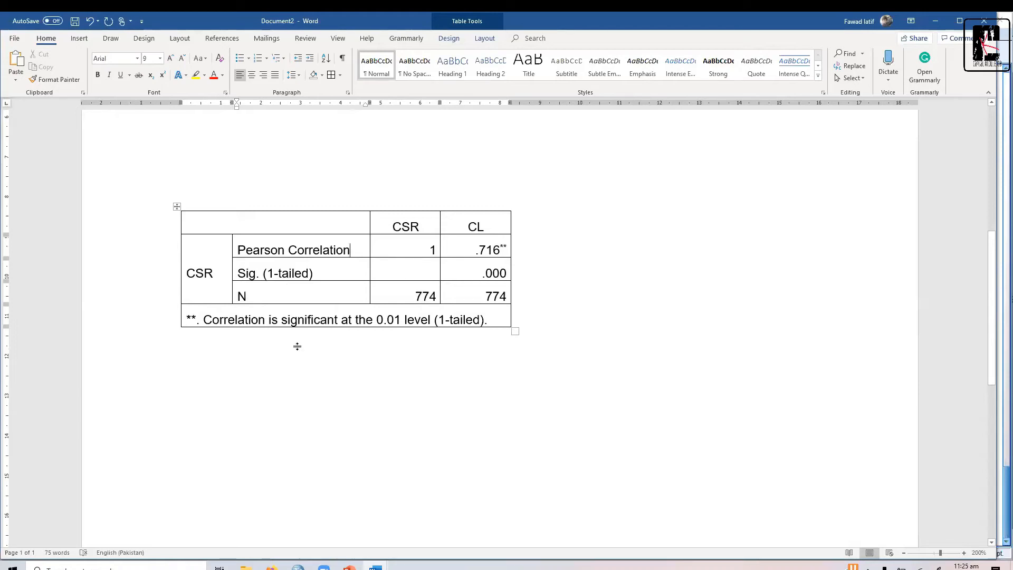
Write the line "Correlation Coefficient – 0.00 – 1.00" below the correlation table.
{"action": "left_click", "coordinate": [293, 383]}
{"action": "type", "text": "Correlation COefficient "}
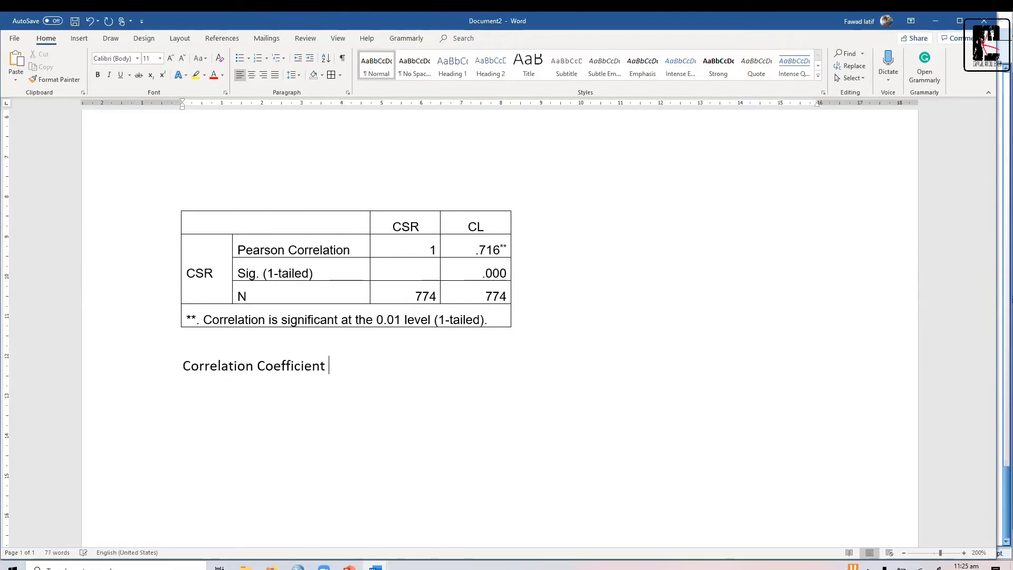
{"action": "type", "text": "- "}
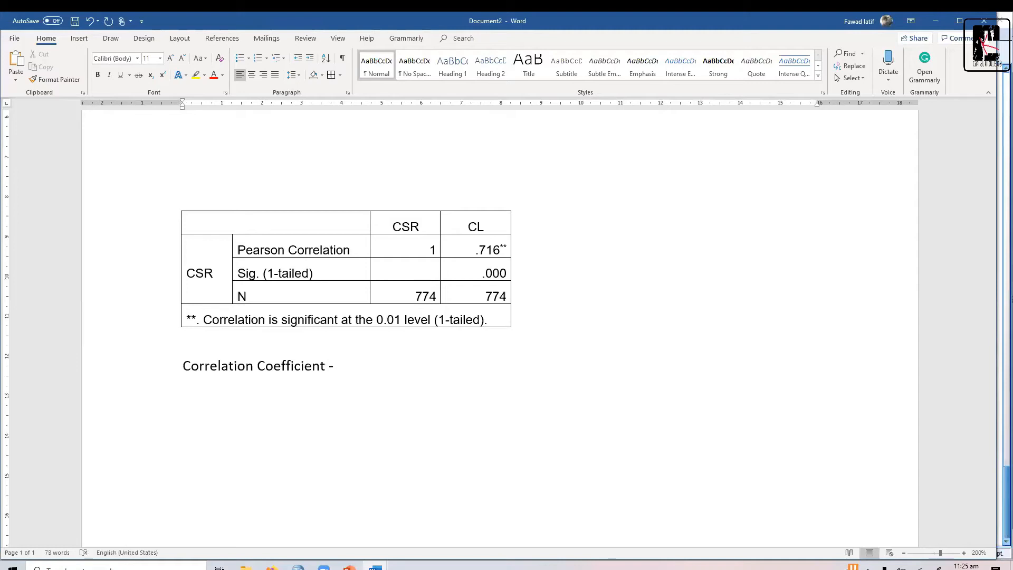
{"action": "type", "text": "0 - "}
{"action": "type", "text": "1.00"}
{"action": "type", "text": ".00"}
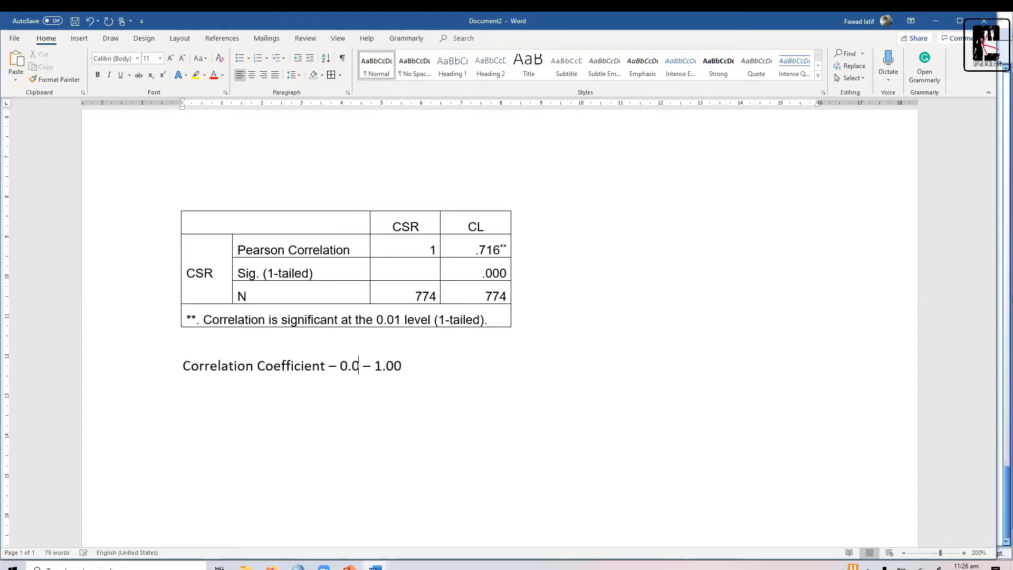
Annotate 0.00 with "(No Correlation)" and 1.00 with "(Absolute Correlation)" in the Correlation Coefficient line.
{"action": "type", "text": " ()"}
{"action": "key", "text": "Left"}
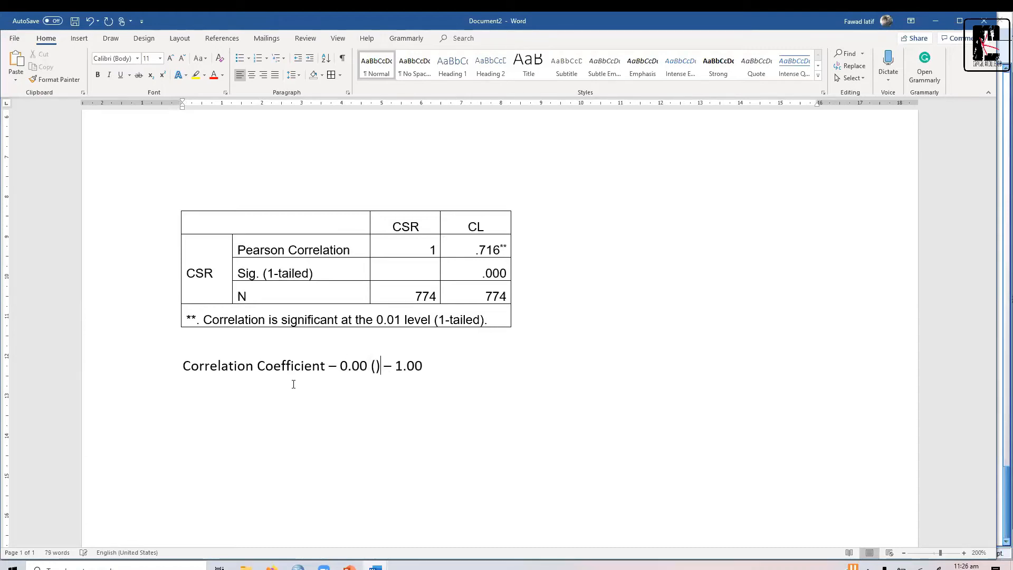
{"action": "type", "text": "o."}
{"action": "key", "text": "BackSpace"}
{"action": "key", "text": "BackSpace"}
{"action": "type", "text": "No Correlatio"}
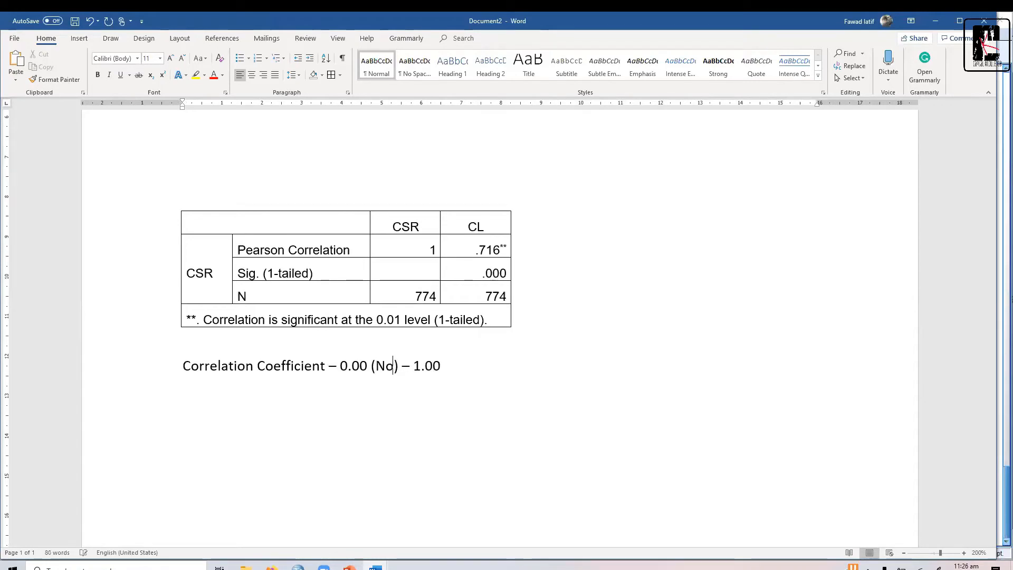
{"action": "type", "text": "n"}
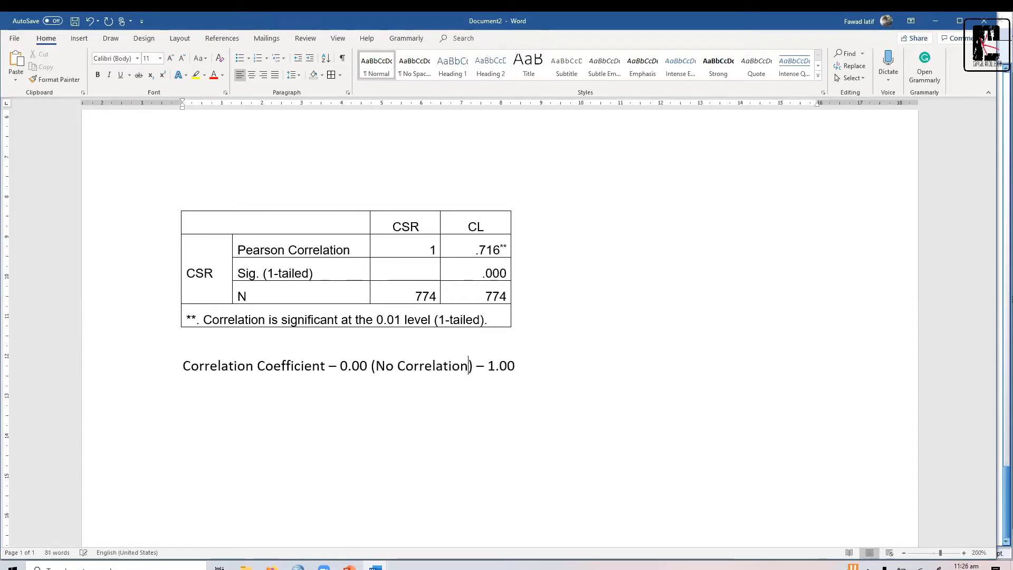
{"action": "type", "text": " ()Absolute Correlation"}
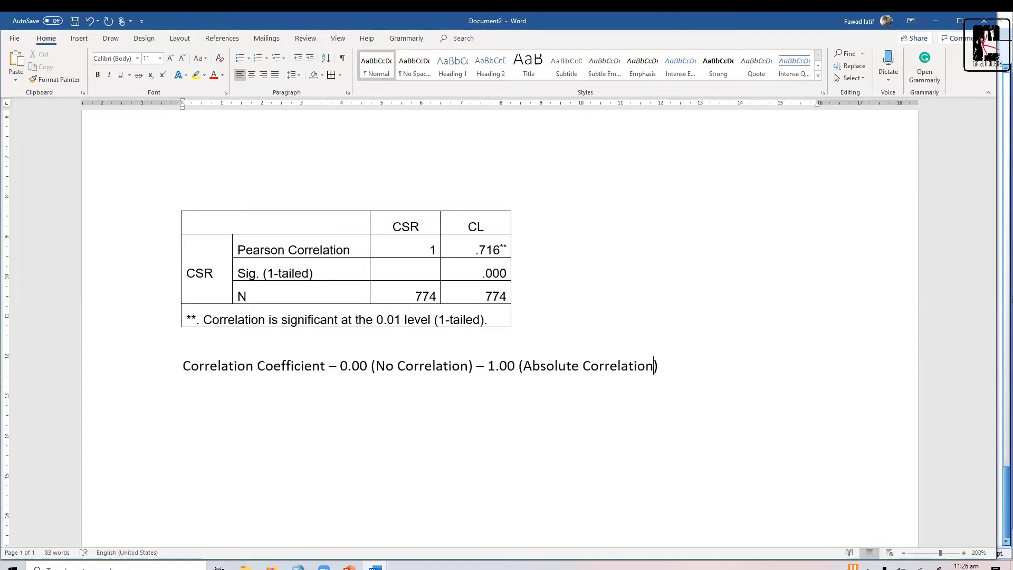
Add the line "Strength of Relationship" beneath the Correlation Coefficient line.
{"action": "key", "text": "Return"}
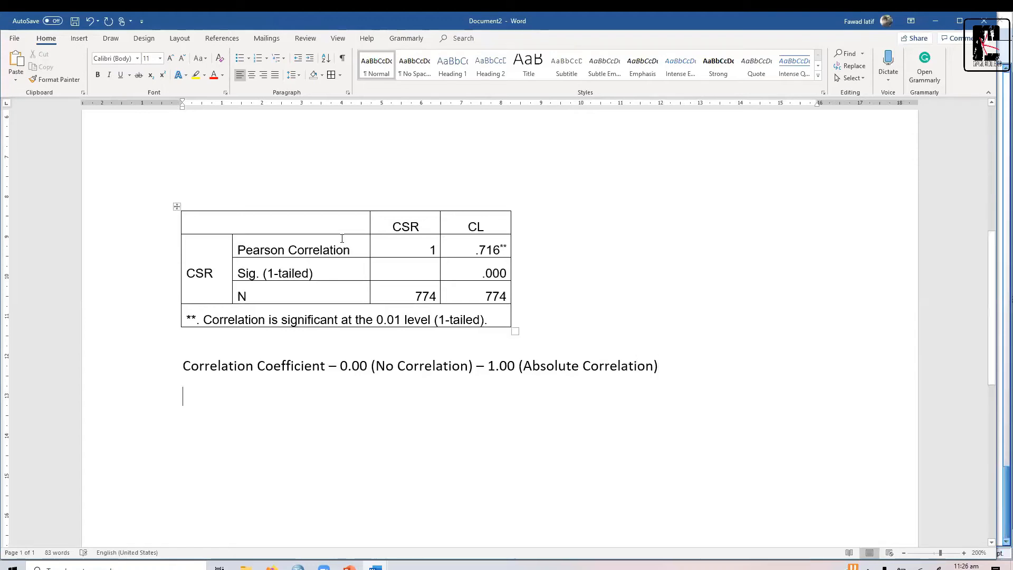
{"action": "left_click", "coordinate": [468, 251]}
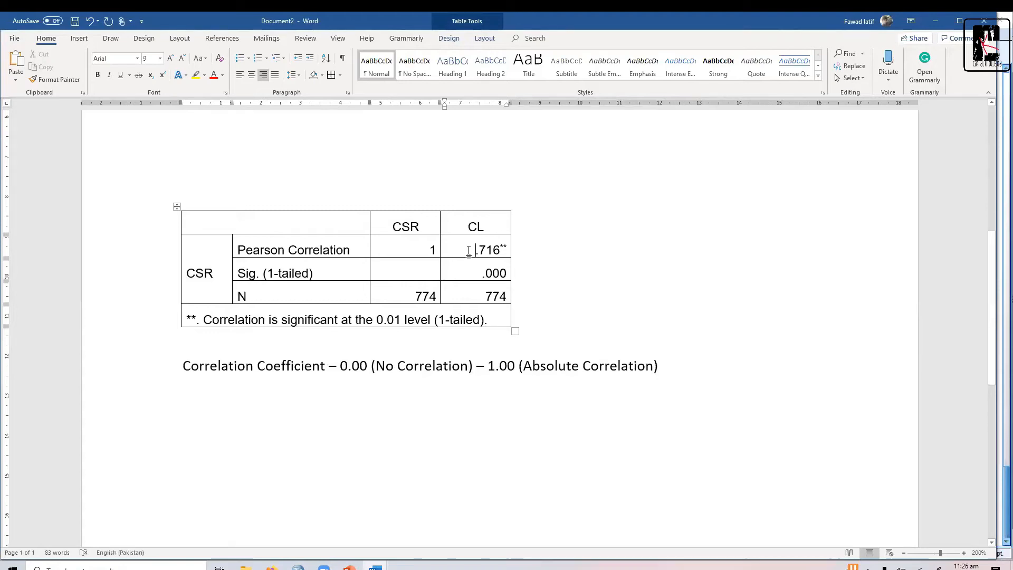
{"action": "left_click", "coordinate": [426, 390]}
{"action": "type", "text": "Streng"}
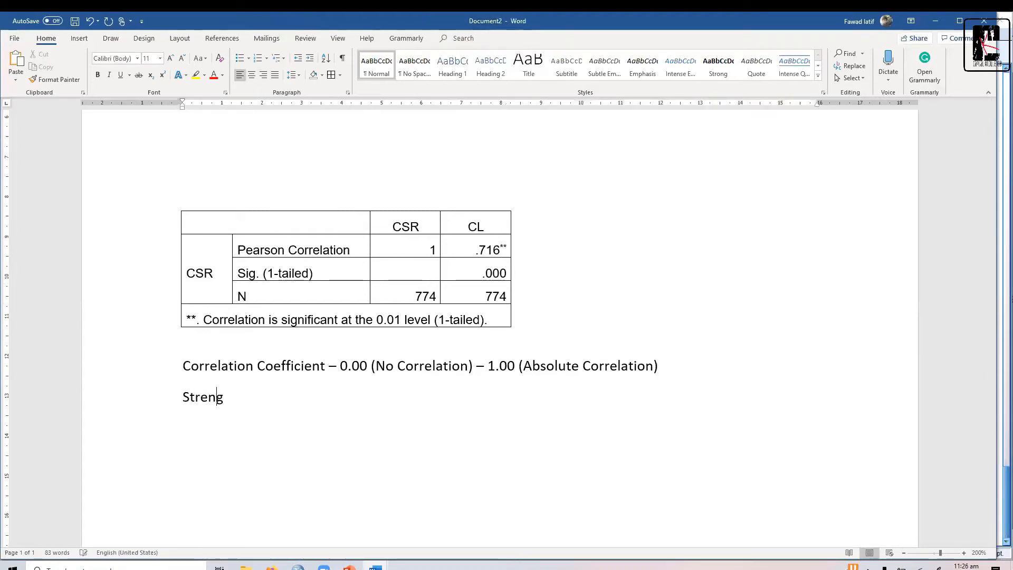
{"action": "type", "text": "th of Relationship"}
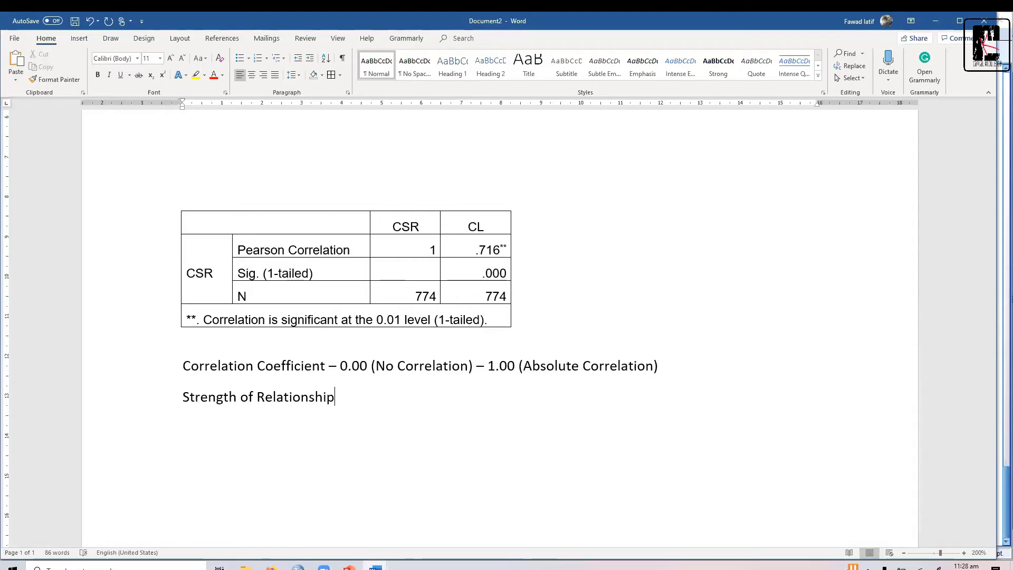
Make the "Strength of Relationship" line bold.
{"action": "key", "text": "shift+Home"}
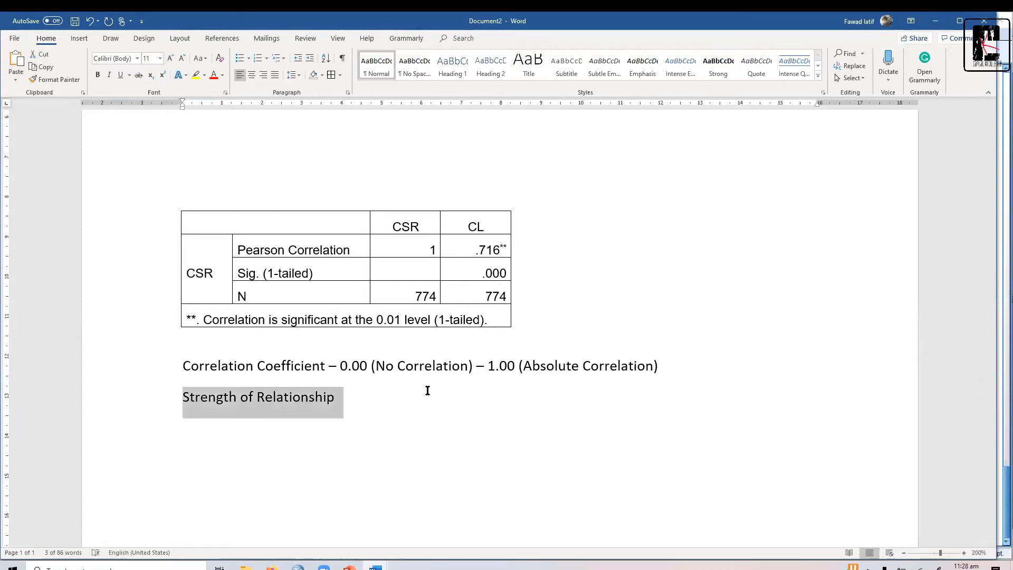
{"action": "key", "text": "BackSpace"}
{"action": "key", "text": "ctrl+z"}
{"action": "left_click", "coordinate": [427, 390]}
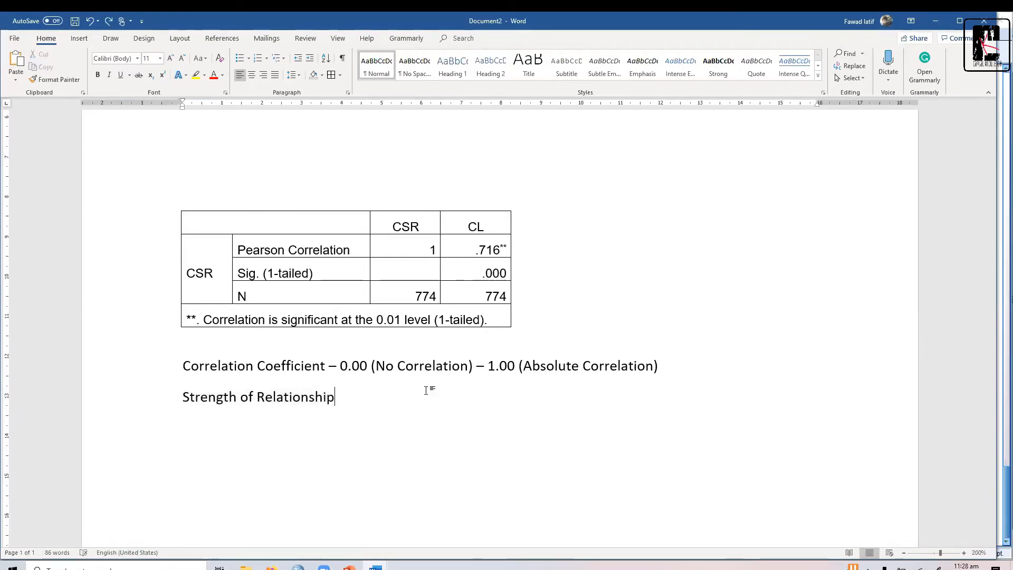
{"action": "key", "text": "shift+Home"}
{"action": "key", "text": "ctrl+b"}
{"action": "left_click", "coordinate": [427, 390]}
Add the line "< .30 – Very Weak Relationship" beneath the "Strength of Relationship" heading.
{"action": "key", "text": "Return"}
{"action": "type", "text": ">"}
{"action": "key", "text": "BackSpace"}
{"action": "type", "text": "< .30"}
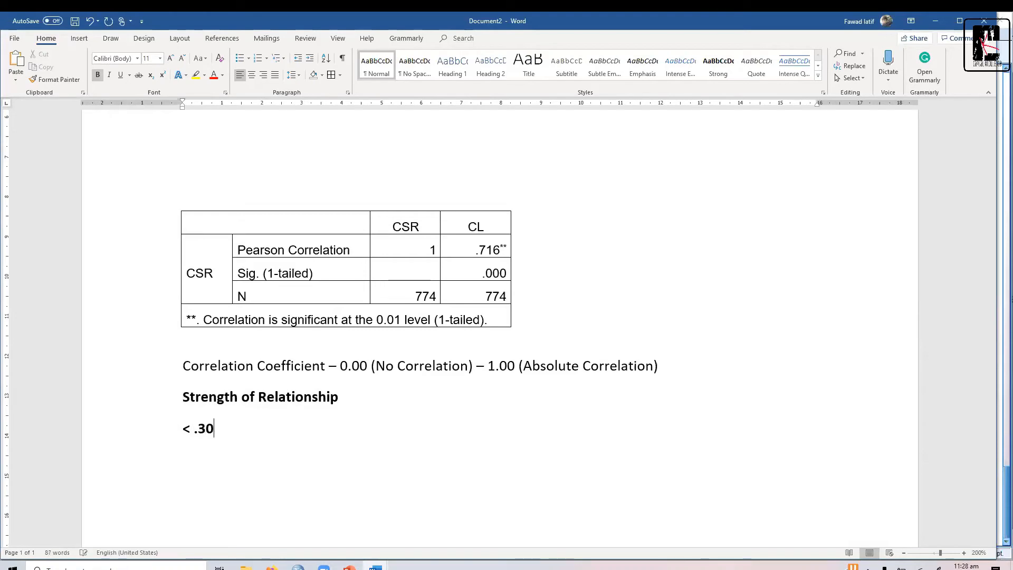
{"action": "type", "text": " - "}
{"action": "type", "text": "Very We"}
{"action": "type", "text": "ak Relation"}
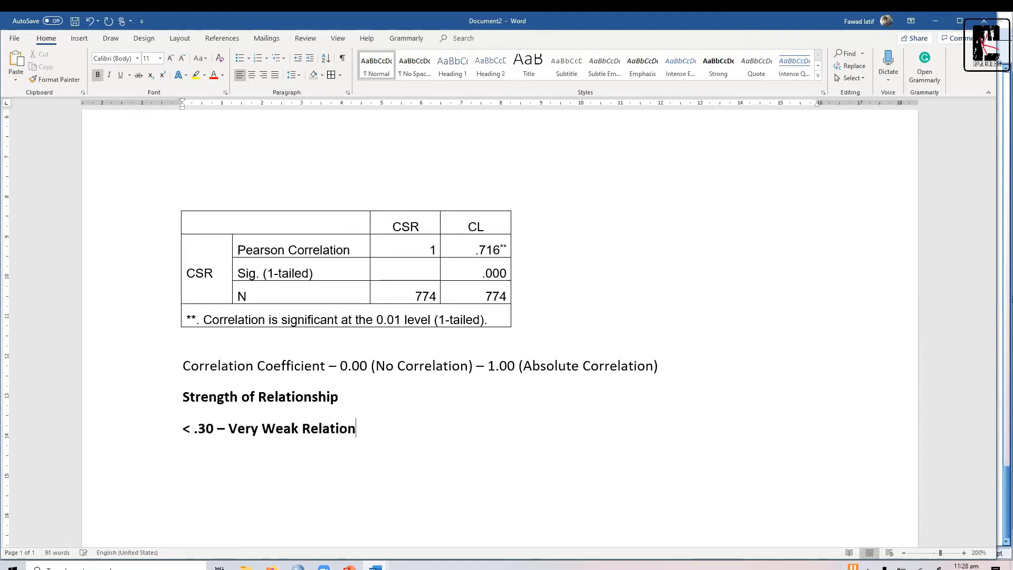
{"action": "type", "text": "ship"}
{"action": "key", "text": "Return"}
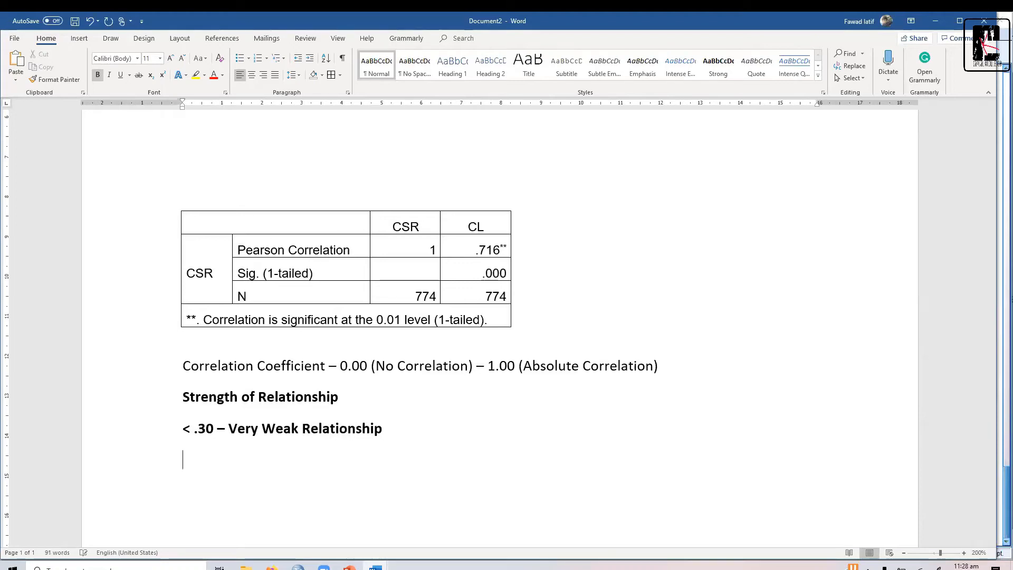
Add the line "< .50 – Weak Relationship" below the Very Weak Relationship line.
{"action": "type", "text": "<"}
{"action": "key", "text": "BackSpace"}
{"action": "type", "text": "< "}
{"action": "type", "text": ".50"}
{"action": "type", "text": " - "}
{"action": "type", "text": "Weak Rel"}
{"action": "type", "text": "ationshi[p"}
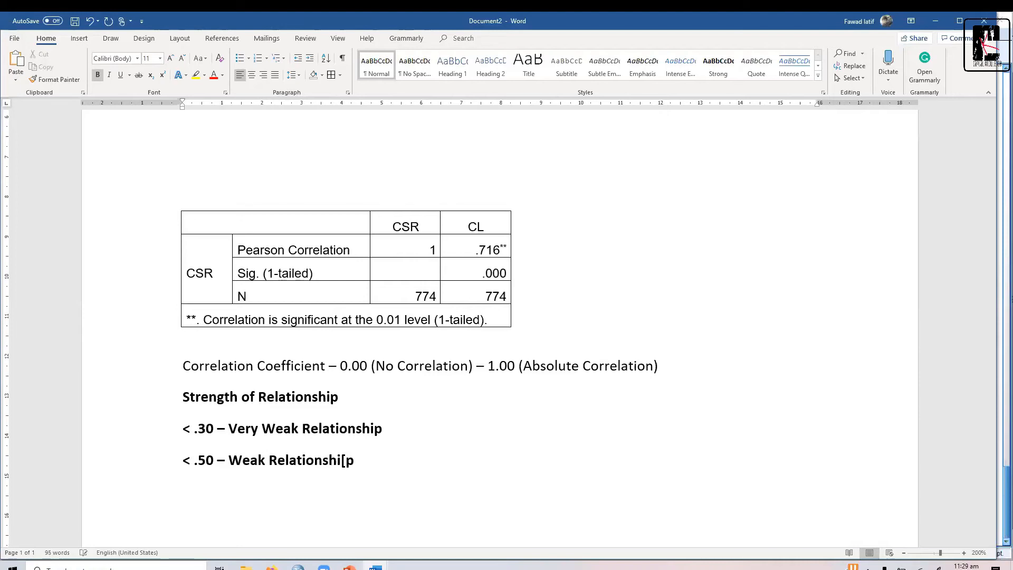
{"action": "key", "text": "BackSpace"}
{"action": "key", "text": "BackSpace"}
{"action": "type", "text": "p"}
{"action": "key", "text": "Return"}
Add the line "<.70 – Moderate Relationship" below the Weak Relationship line.
{"action": "type", "text": "<."}
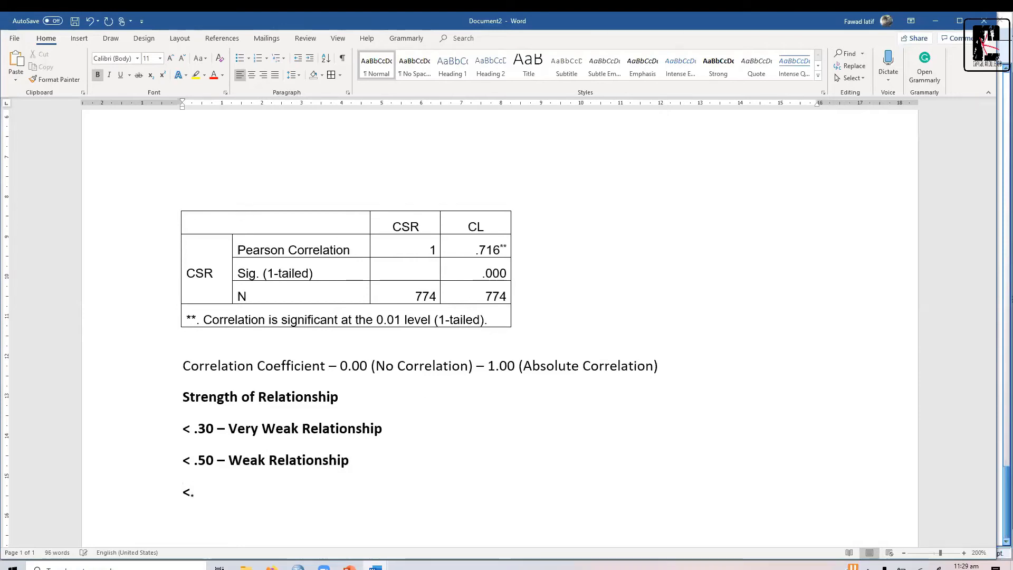
{"action": "type", "text": "70 "}
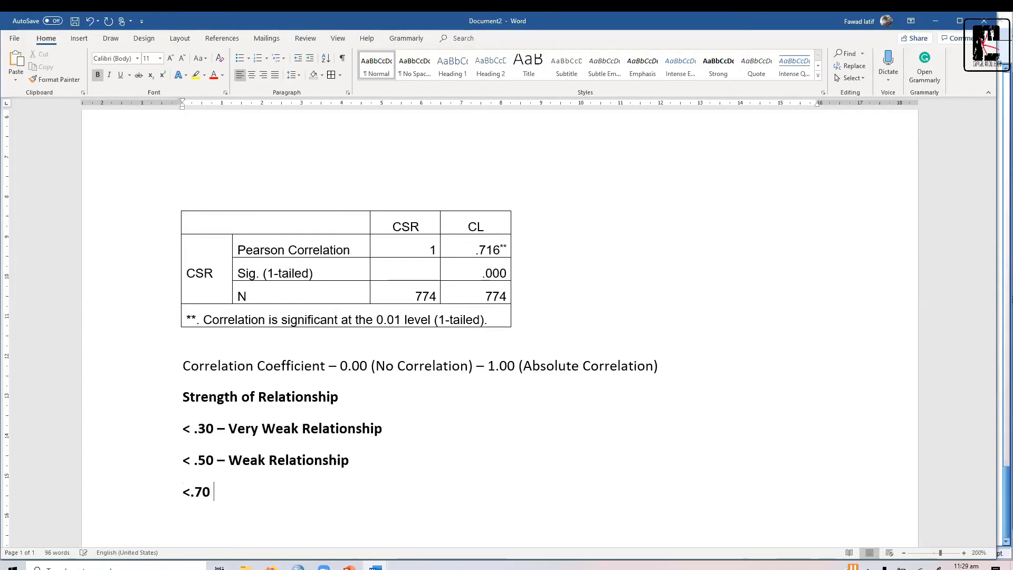
{"action": "type", "text": "- Moderate Mo"}
{"action": "key", "text": "BackSpace"}
{"action": "type", "text": "Relationshi"}
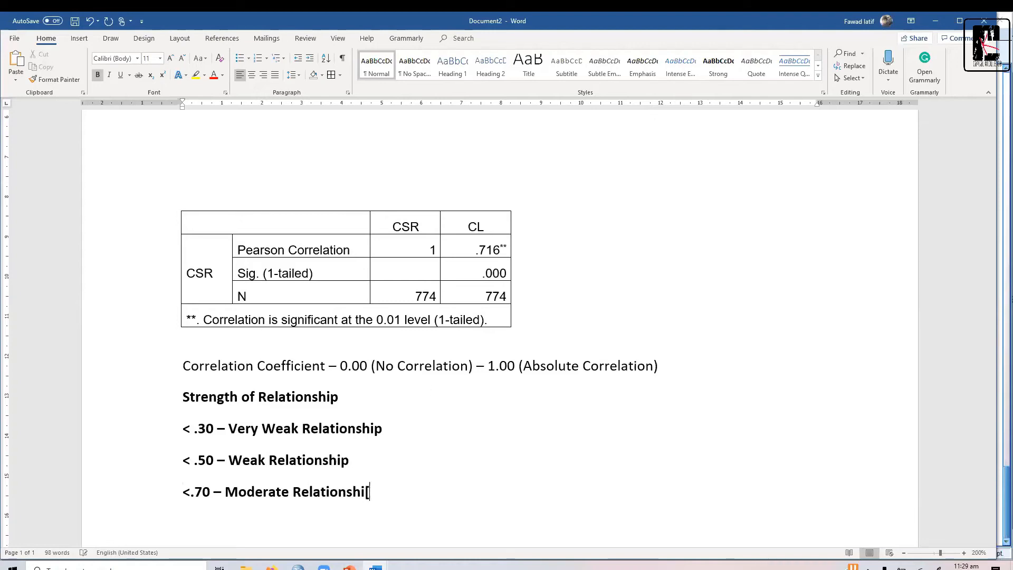
{"action": "type", "text": "p"}
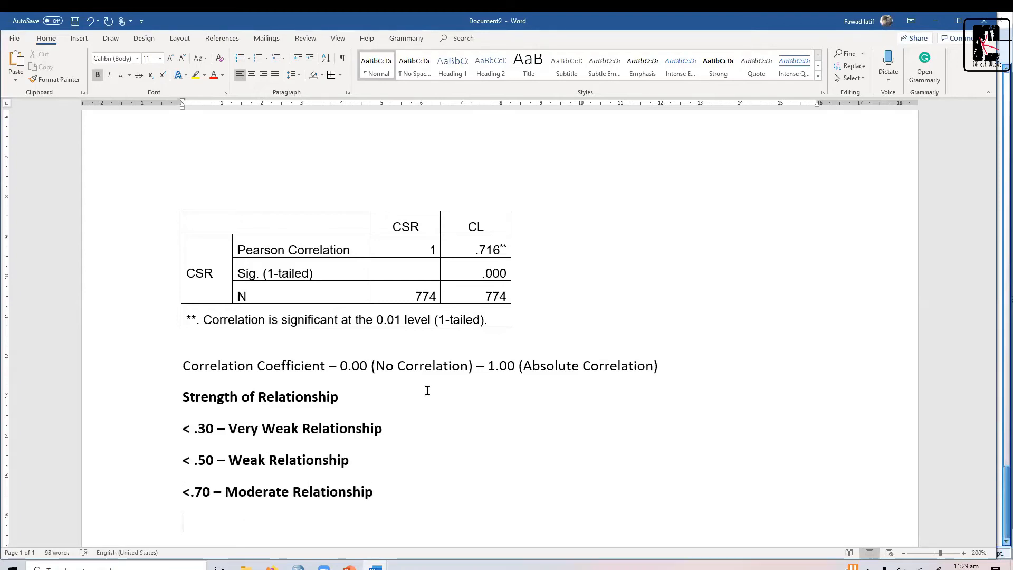
Add the line ">.70 – Strong Relationship" as plain text below the Moderate Relationship line.
{"action": "type", "text": "> ."}
{"action": "type", "text": "70"}
{"action": "key", "text": "BackSpace"}
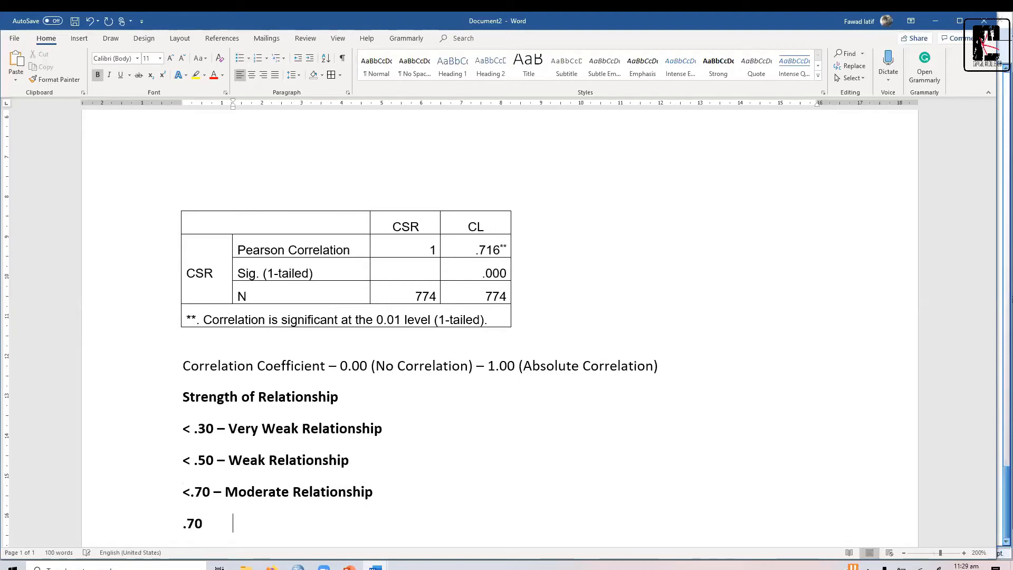
{"action": "type", "text": ">"}
{"action": "type", "text": " - Strong Relationship"}
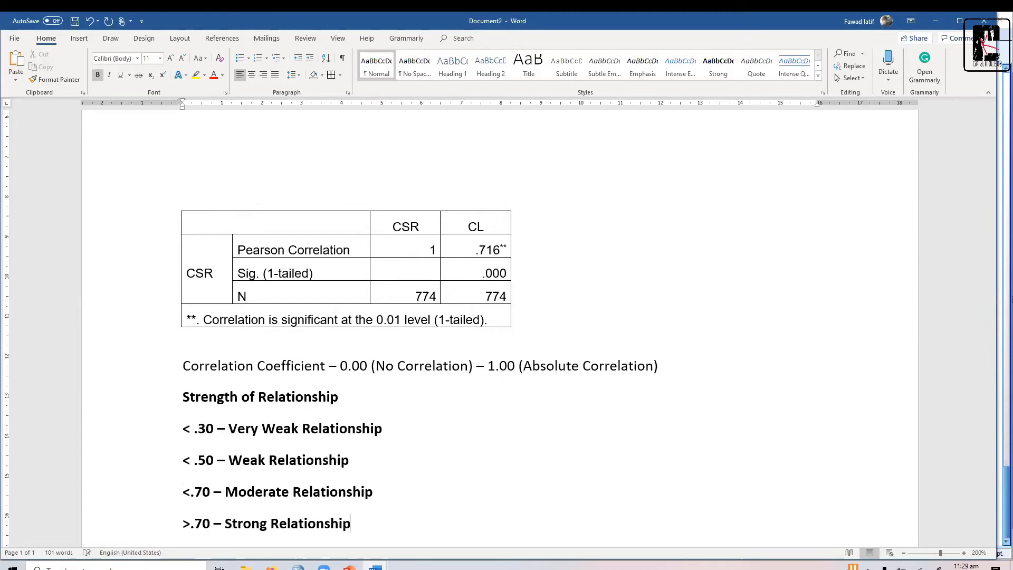
{"action": "key", "text": "Return"}
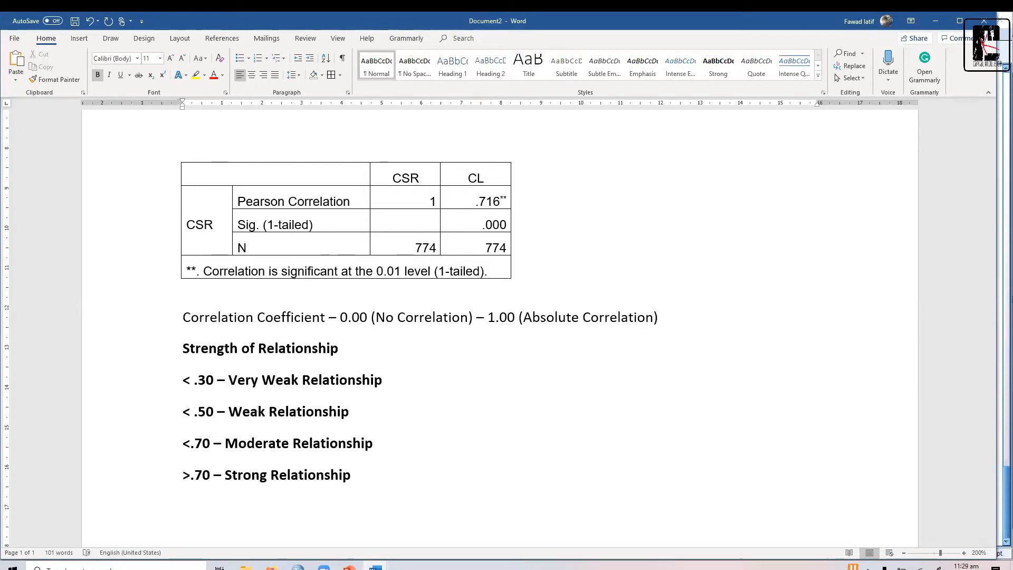
Add the line ">.90 – Multi-collinearity" at the end of the strength guidelines.
{"action": "type", "text": ">"}
{"action": "type", "text": ".85"}
{"action": "key", "text": "BackSpace"}
{"action": "key", "text": "BackSpace"}
{"action": "type", "text": "90"}
{"action": "type", "text": " -"}
{"action": "type", "text": " Multi"}
{"action": "type", "text": "-co"}
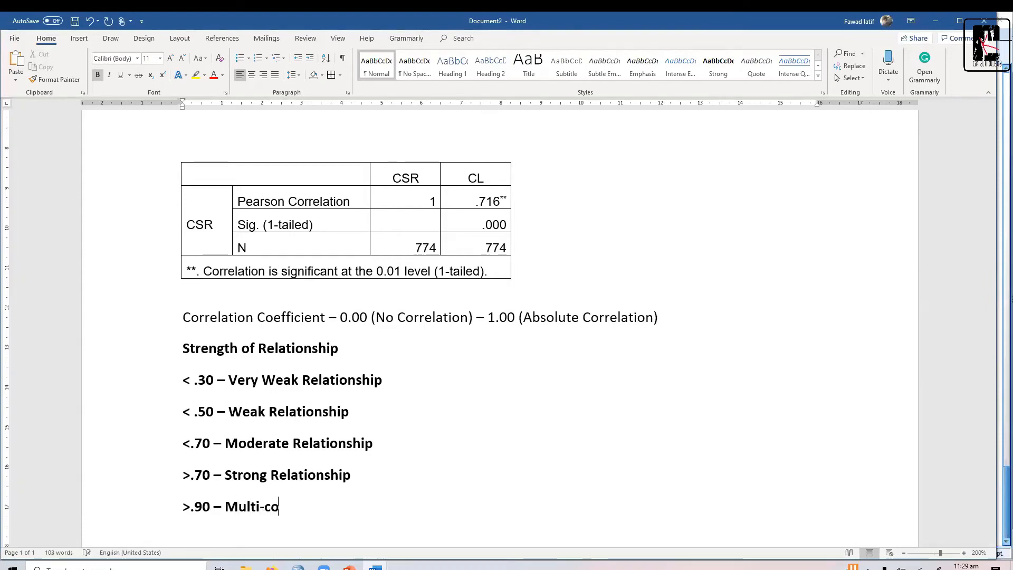
{"action": "type", "text": "llinearity"}
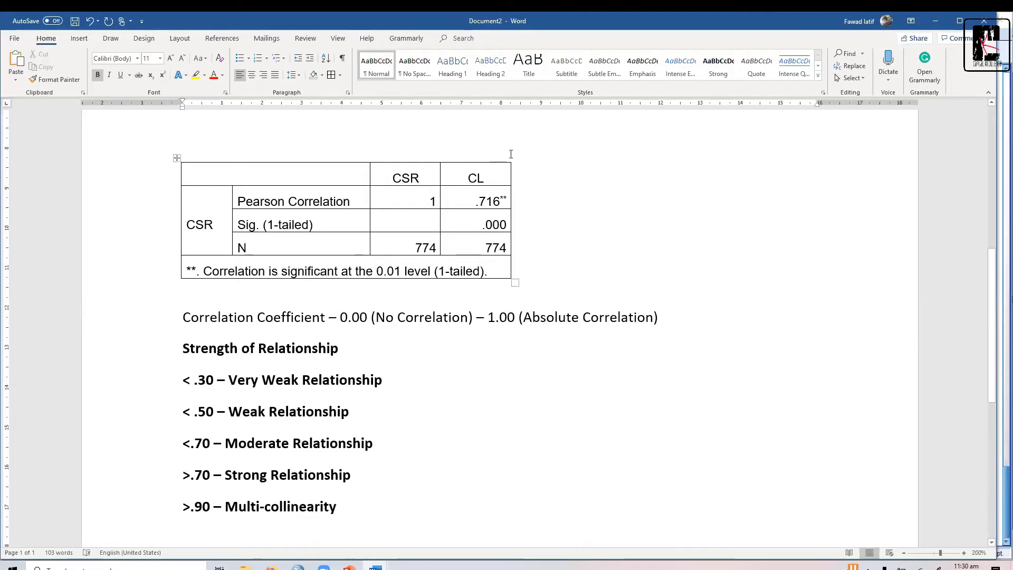
{"action": "left_click", "coordinate": [476, 196]}
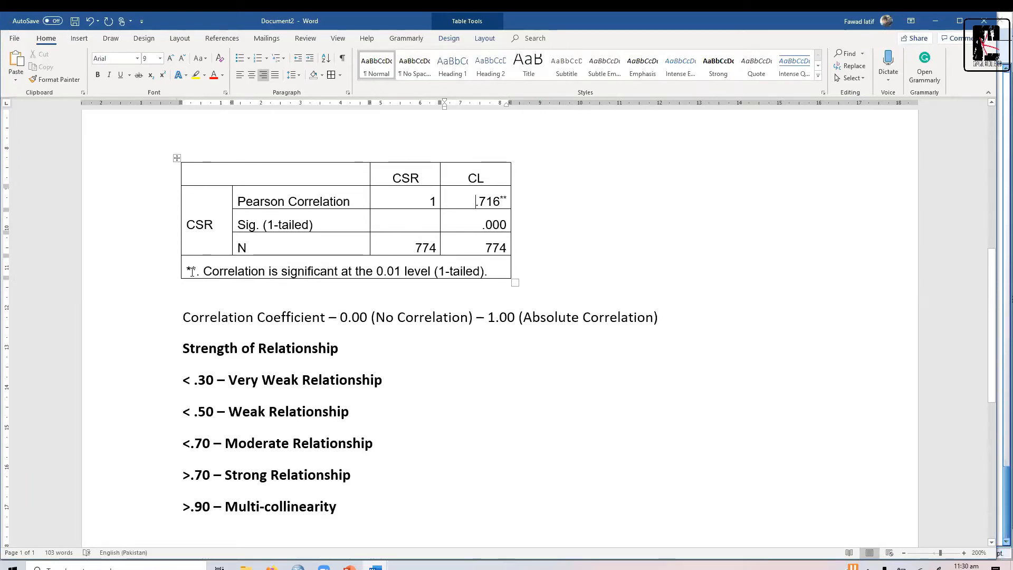
{"action": "left_click", "coordinate": [184, 319]}
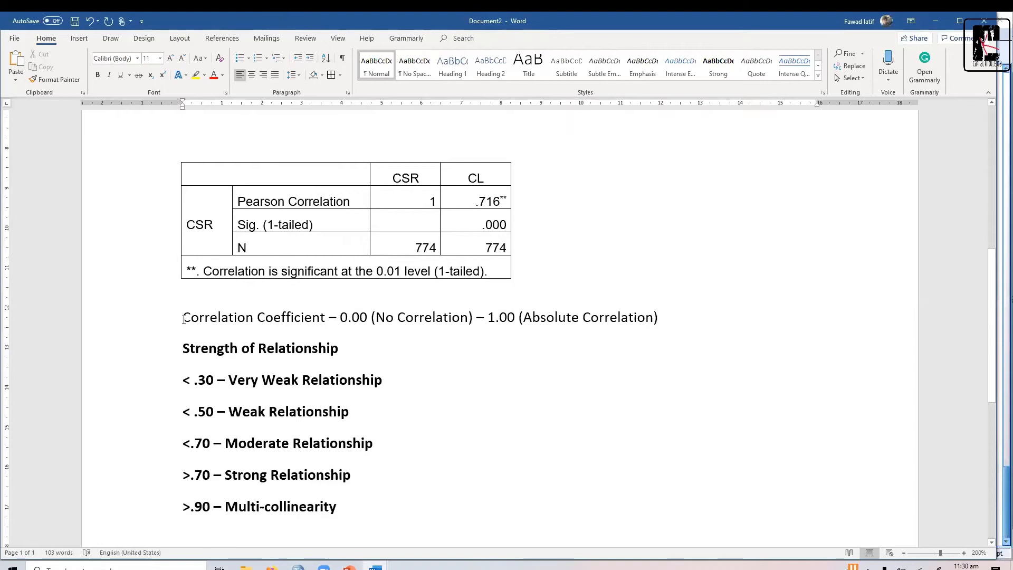
{"action": "left_click", "coordinate": [472, 223]}
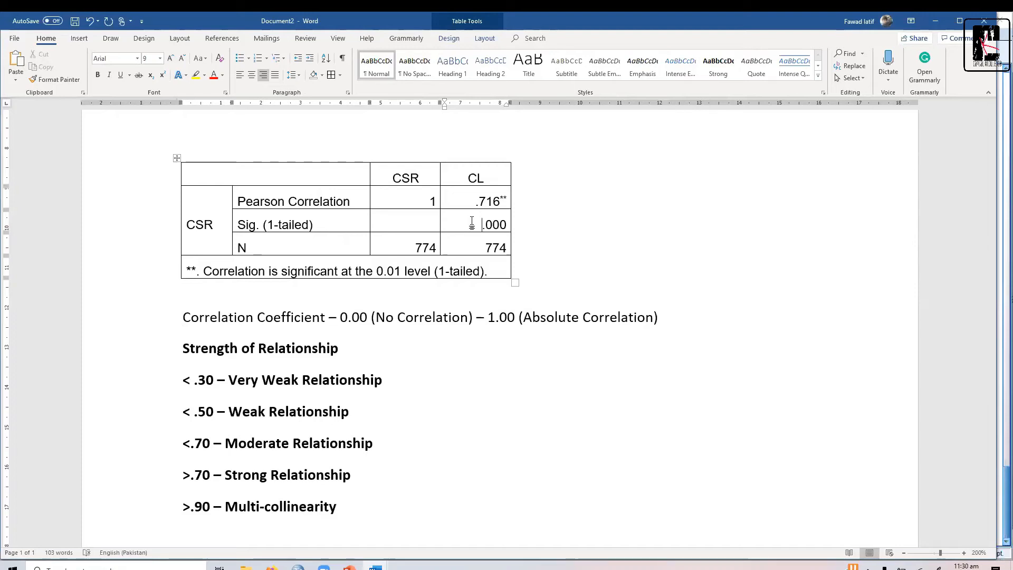
{"action": "left_click", "coordinate": [293, 138]}
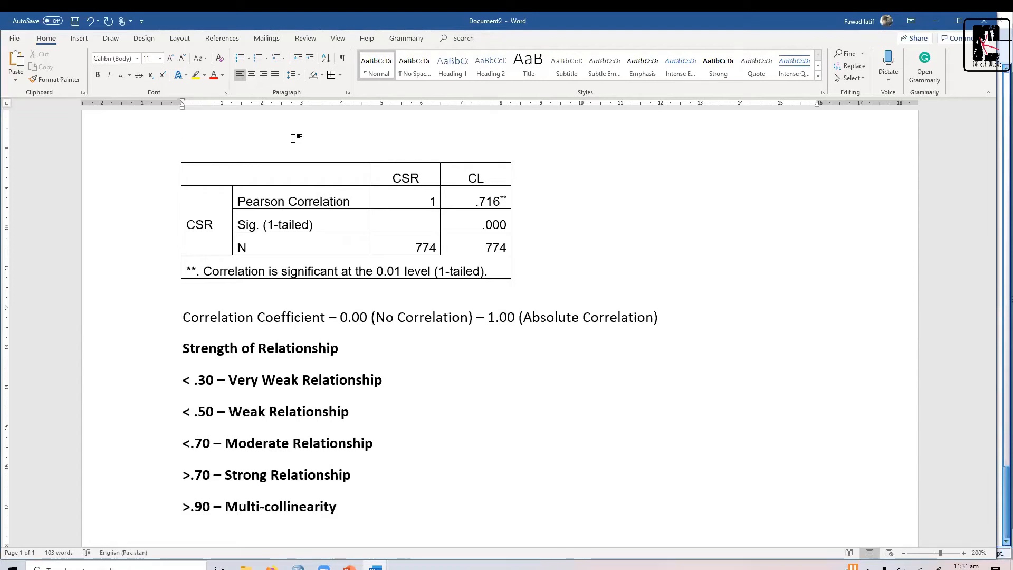
{"action": "triple_click", "coordinate": [330, 219]}
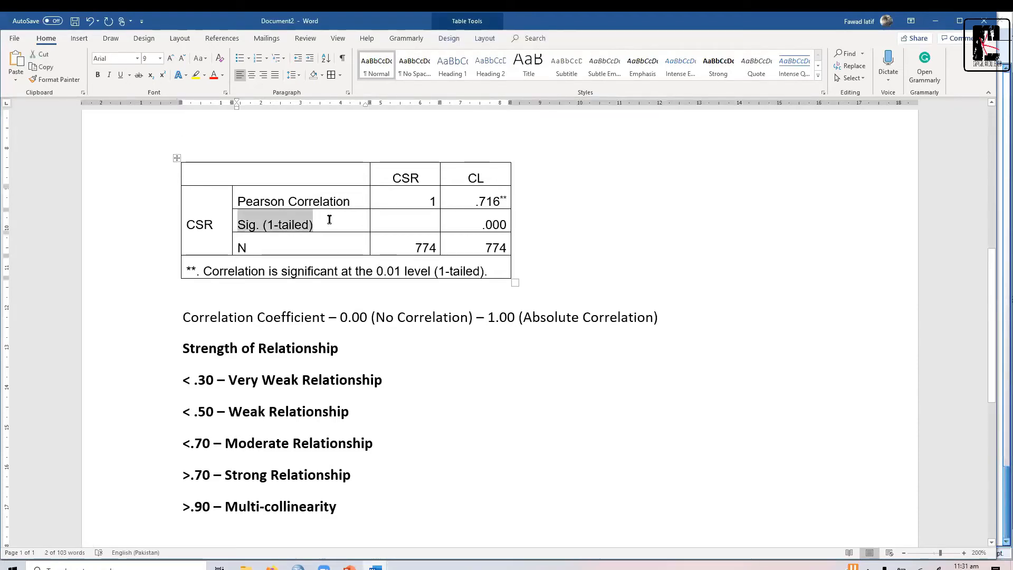
Write the line "Significance < .05" above the correlation table.
{"action": "left_click", "coordinate": [257, 133]}
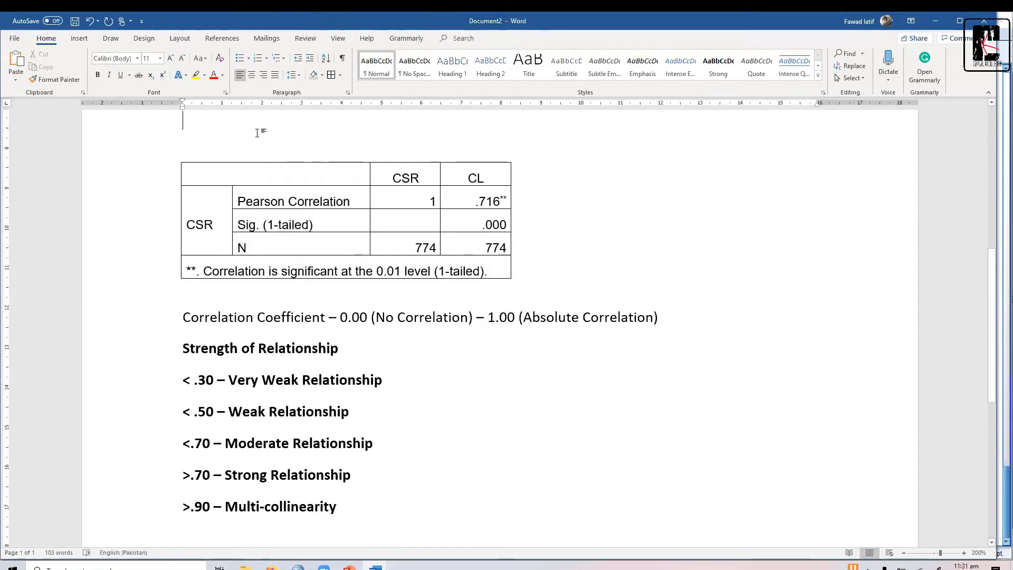
{"action": "key", "text": "Return"}
{"action": "type", "text": "<"}
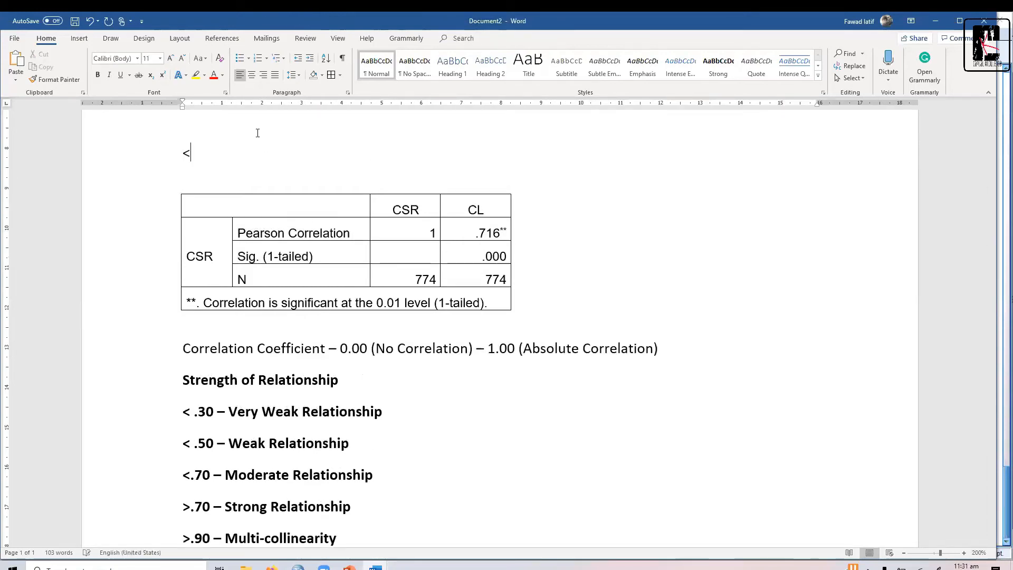
{"action": "type", "text": " ."}
{"action": "type", "text": "05"}
{"action": "type", "text": "Signigic"}
{"action": "type", "text": "ance"}
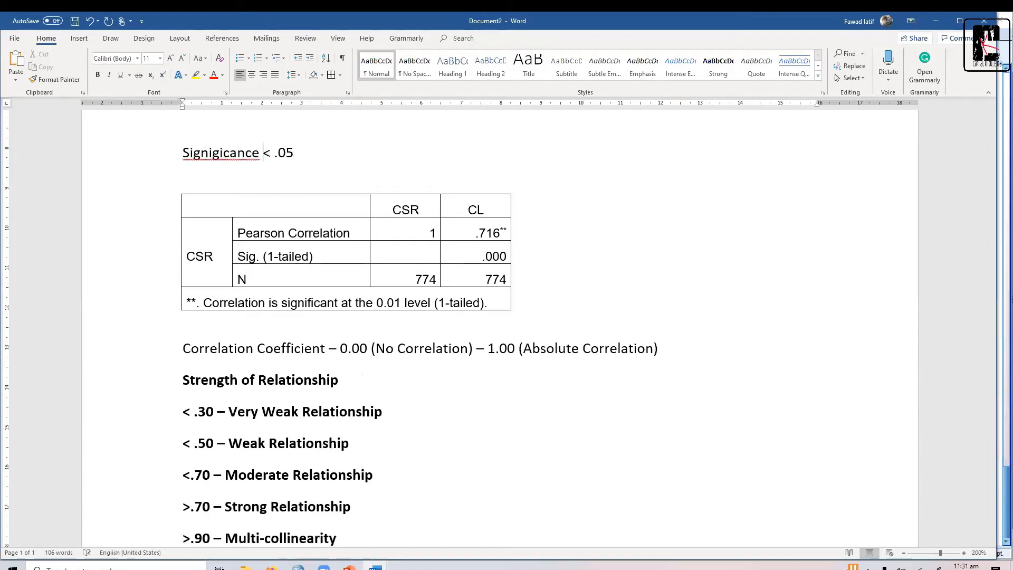
{"action": "left_click", "coordinate": [215, 153]}
{"action": "key", "text": "BackSpace"}
{"action": "type", "text": "f"}
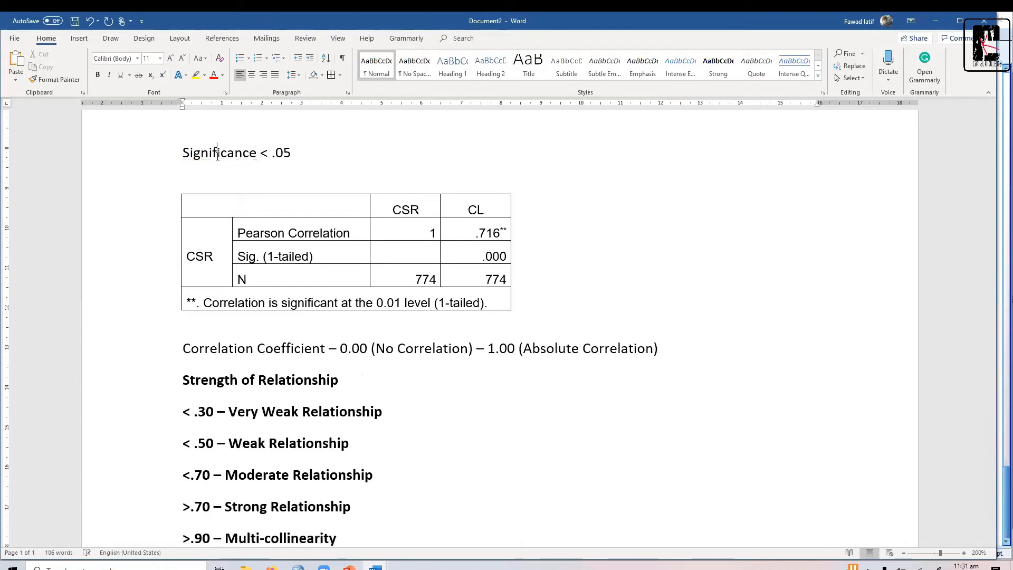
Change the significance criterion to "<= .05" and complete the line with "– Accepted".
{"action": "key", "text": "End"}
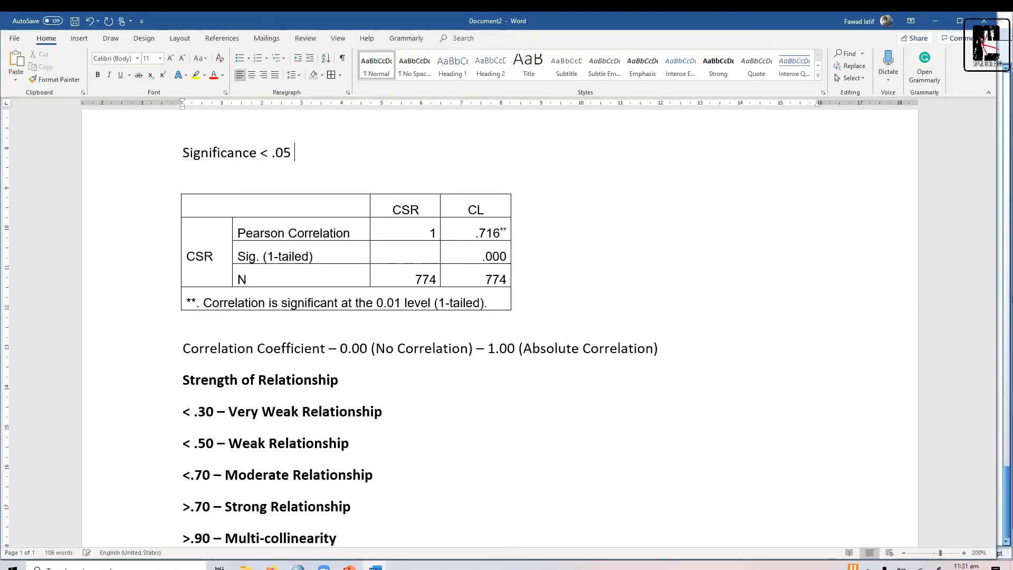
{"action": "type", "text": "-"}
{"action": "key", "text": "BackSpace"}
{"action": "key", "text": "Left"}
{"action": "key", "text": "Left"}
{"action": "key", "text": "Left"}
{"action": "key", "text": "Left"}
{"action": "type", "text": "="}
{"action": "key", "text": "End"}
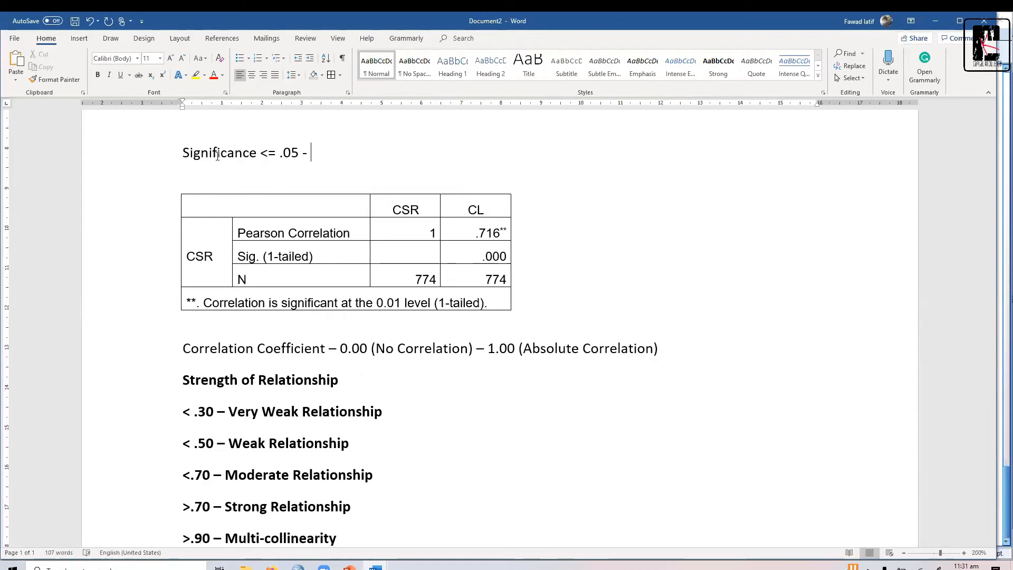
{"action": "type", "text": "Accepted"}
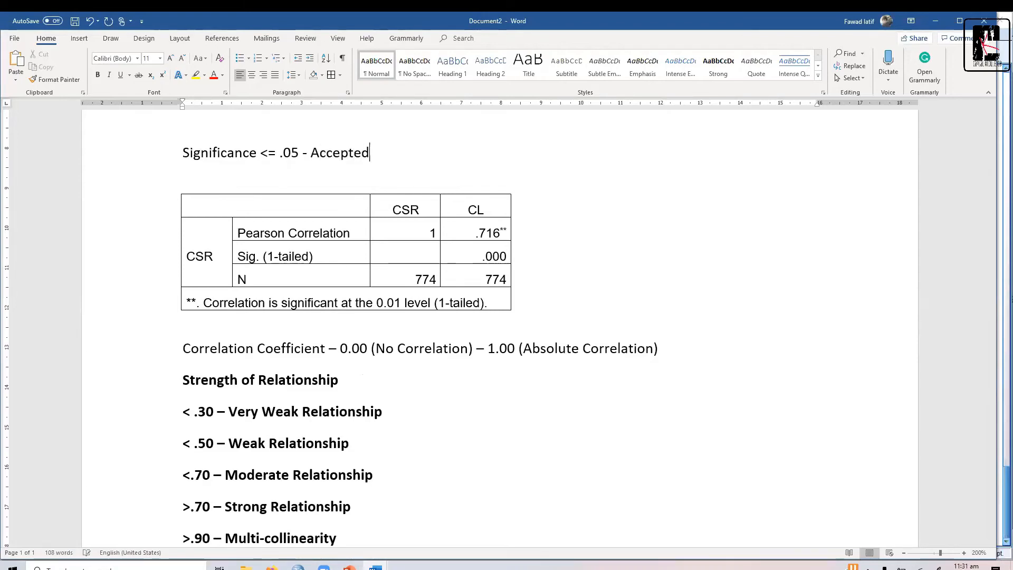
{"action": "key", "text": "Return"}
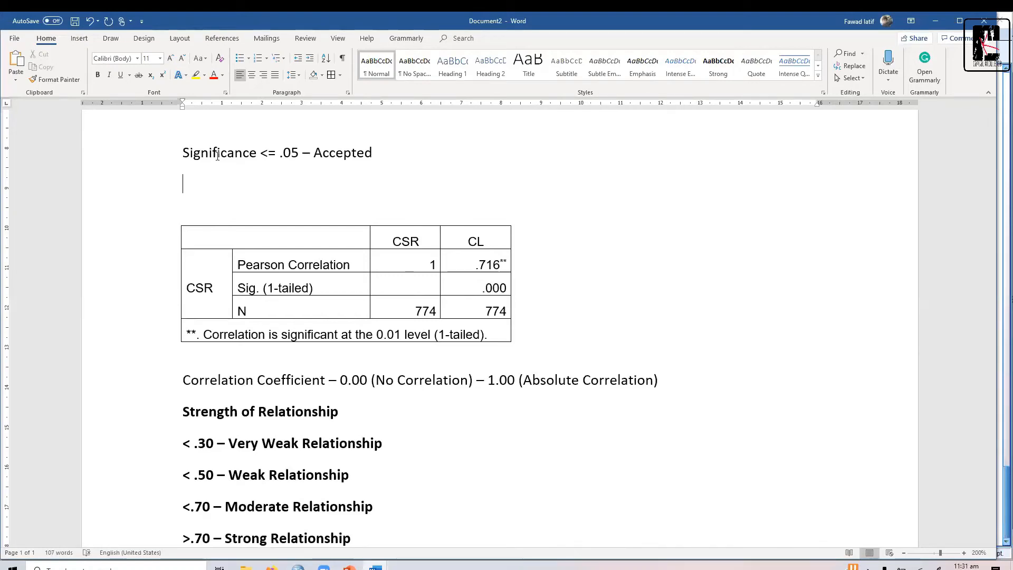
Add the line ">.05 - Rejected" below the Accepted line, without automatic bullet formatting.
{"action": "type", "text": "> ."}
{"action": "type", "text": "0"}
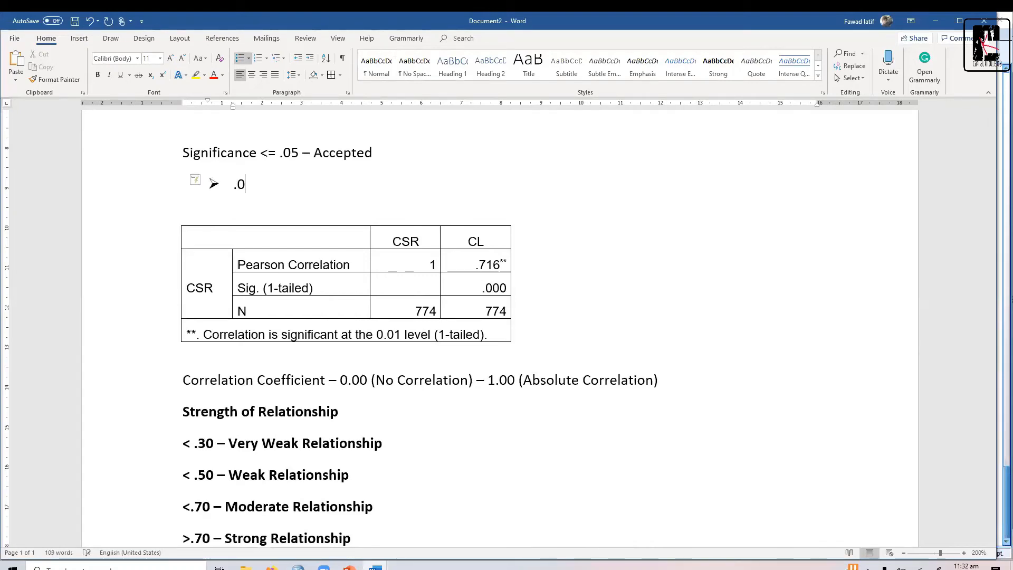
{"action": "key", "text": "BackSpace"}
{"action": "key", "text": "BackSpace"}
{"action": "key", "text": "BackSpace"}
{"action": "type", "text": ">"}
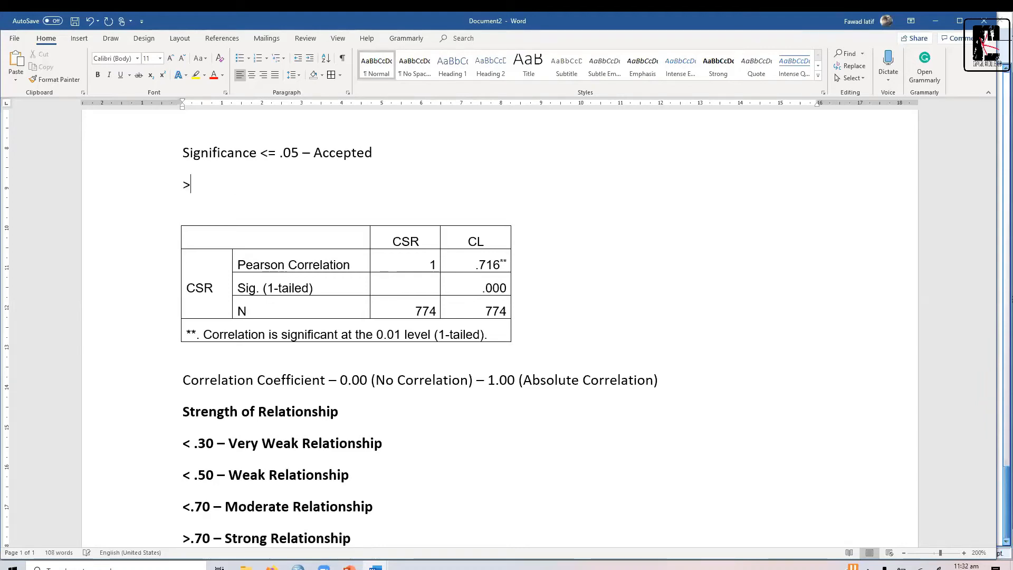
{"action": "type", "text": ".05 - Rejected"}
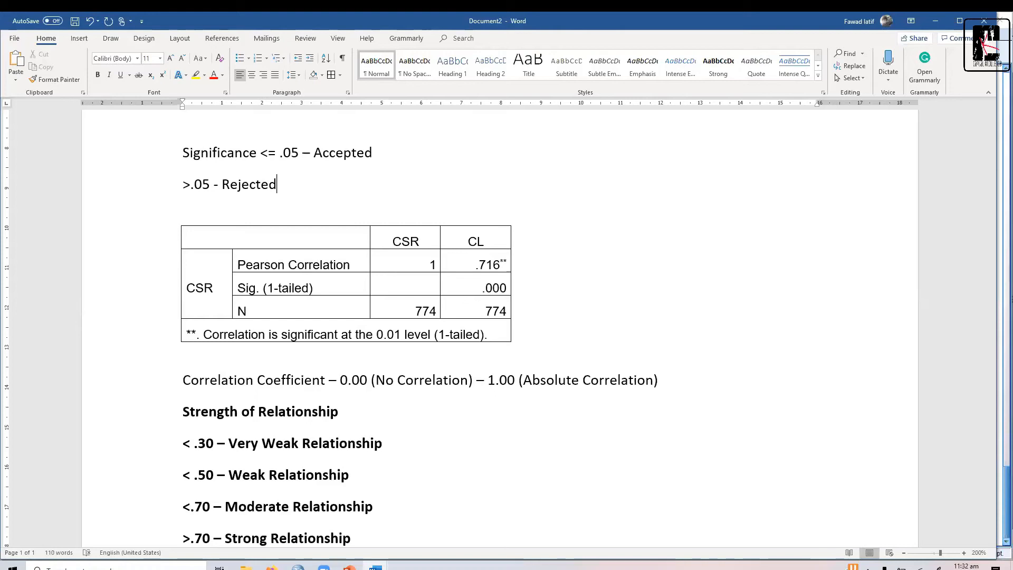
{"action": "key", "text": "Up"}
{"action": "key", "text": "Up"}
{"action": "key", "text": "Up"}
{"action": "key", "text": "Down"}
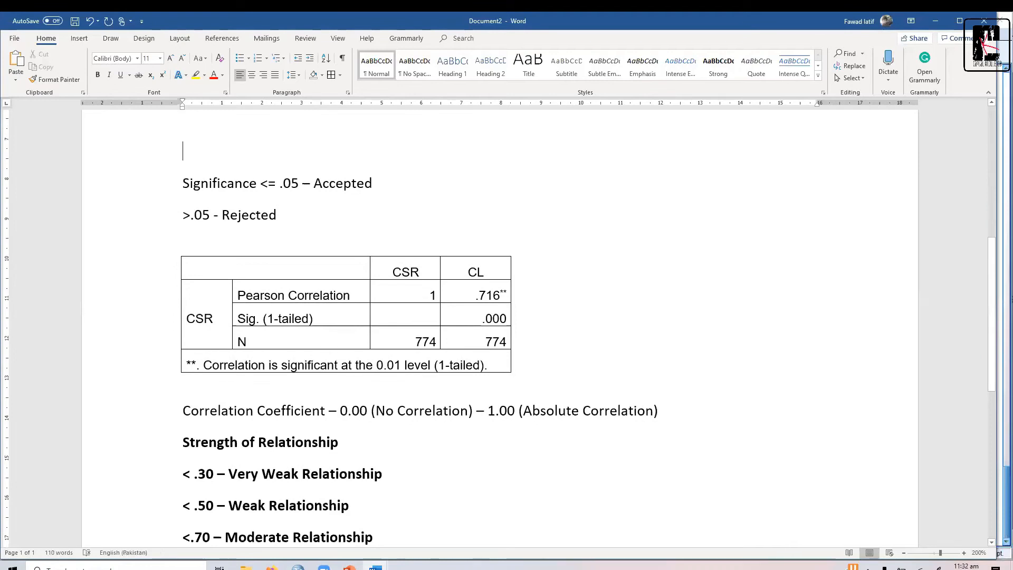
{"action": "left_click_drag", "start_coordinate": [464, 318], "coordinate": [513, 321]}
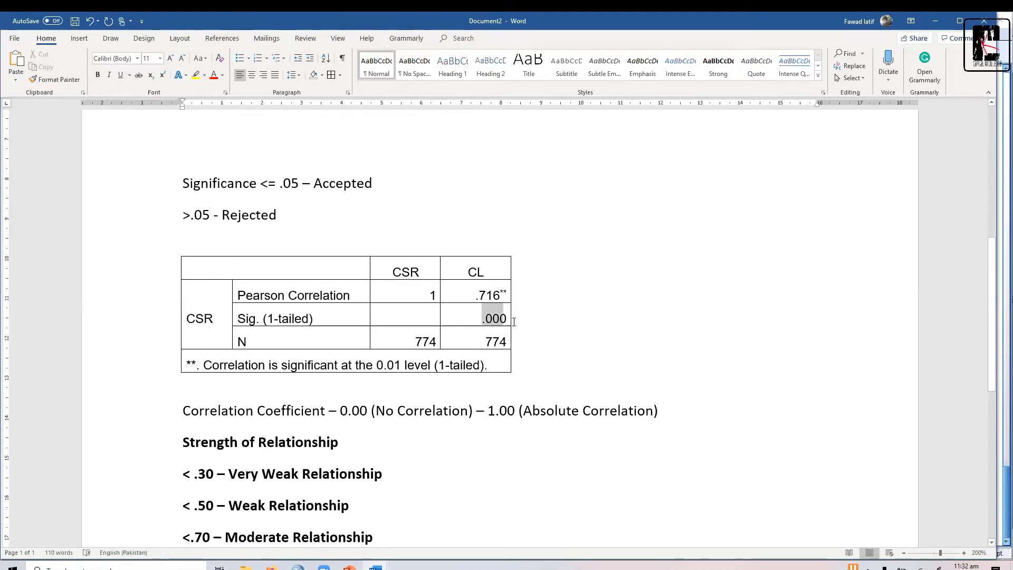
{"action": "left_click", "coordinate": [505, 321]}
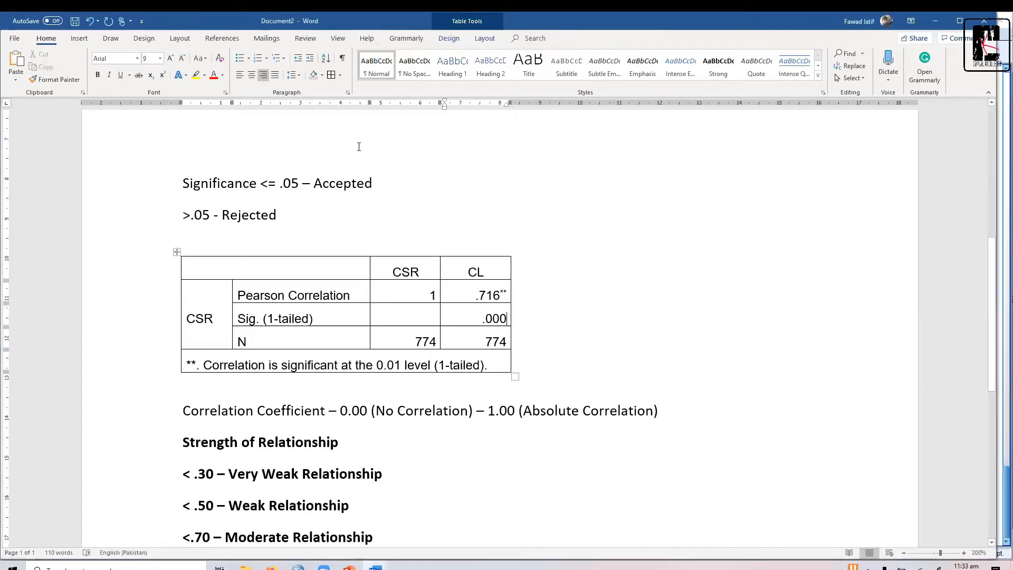
Move the two significance guideline lines from above the correlation table to the end of the document, below the strength guidelines.
{"action": "left_click", "coordinate": [183, 183]}
{"action": "key", "text": "shift+Down"}
{"action": "key", "text": "shift+Down"}
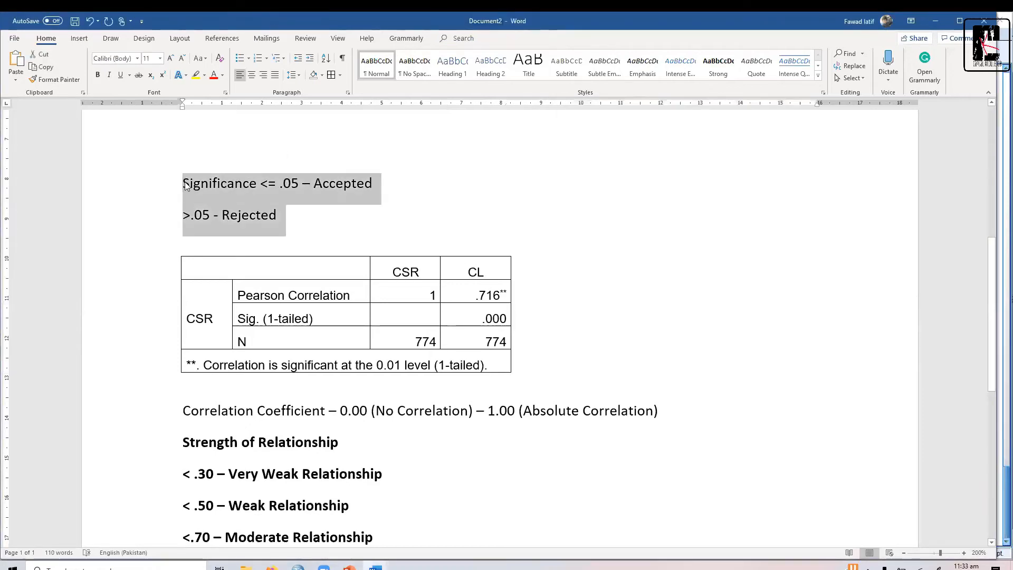
{"action": "key", "text": "Delete"}
{"action": "key", "text": "Down"}
{"action": "key", "text": "Down"}
{"action": "key", "text": "Down"}
{"action": "key", "text": "Down"}
{"action": "key", "text": "Down"}
{"action": "key", "text": "Down"}
{"action": "key", "text": "Down"}
{"action": "key", "text": "Down"}
{"action": "key", "text": "Down"}
{"action": "key", "text": "Down"}
{"action": "key", "text": "Down"}
{"action": "key", "text": "Down"}
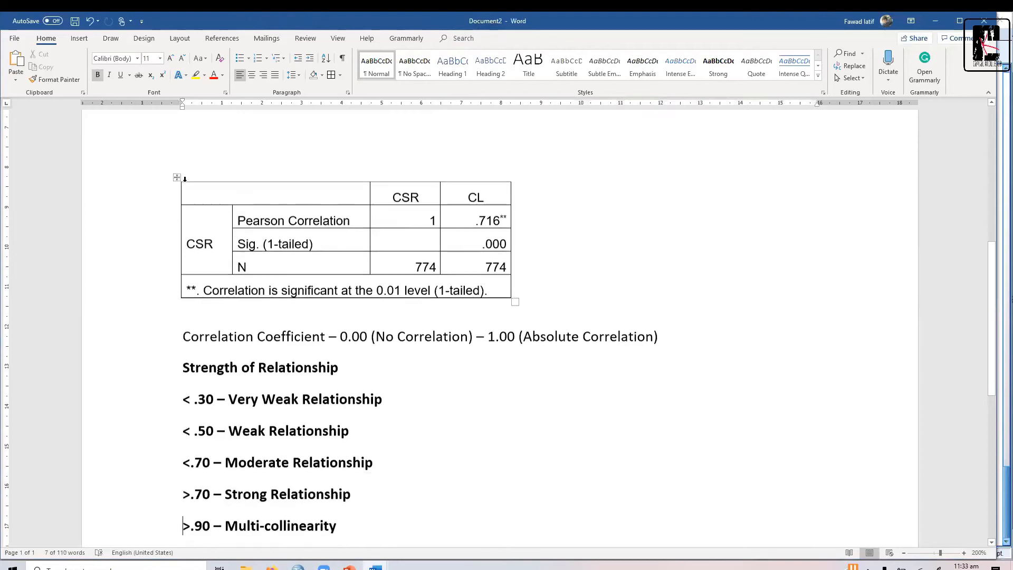
{"action": "key", "text": "Down"}
{"action": "key", "text": "Down"}
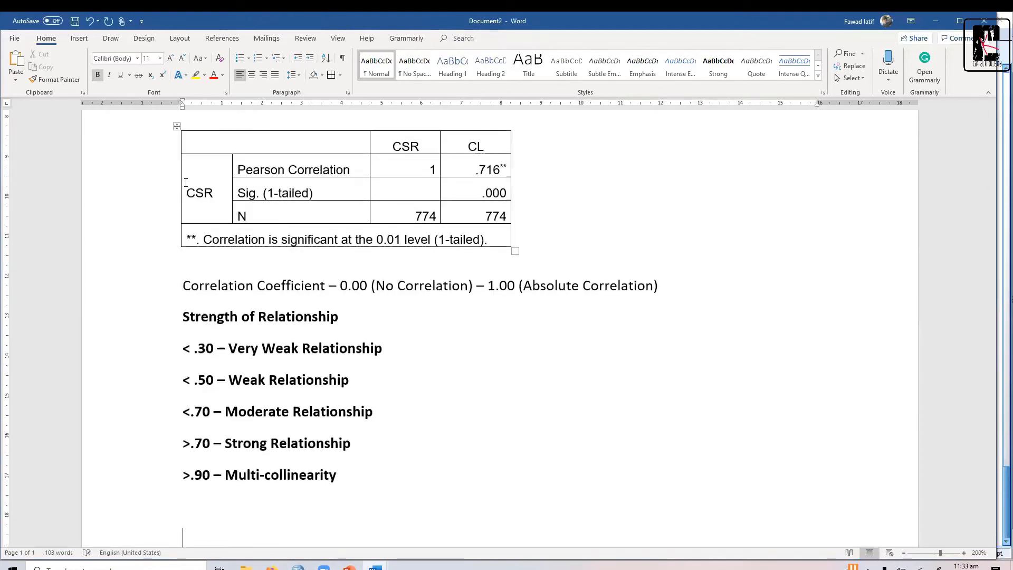
{"action": "key", "text": "ctrl+z"}
Review the Task Conflict write-up with its table, and the correlation coefficient between CSR and CL.
{"action": "key", "text": "Up"}
{"action": "key", "text": "Up"}
{"action": "key", "text": "Up"}
{"action": "key", "text": "Up"}
{"action": "key", "text": "Up"}
{"action": "key", "text": "Up"}
{"action": "key", "text": "Up"}
{"action": "key", "text": "Up"}
{"action": "key", "text": "Up"}
{"action": "key", "text": "Up"}
{"action": "key", "text": "Up"}
{"action": "key", "text": "Up"}
{"action": "key", "text": "Up"}
{"action": "key", "text": "Up"}
{"action": "key", "text": "Up"}
{"action": "key", "text": "Up"}
{"action": "key", "text": "Up"}
{"action": "key", "text": "Up"}
{"action": "key", "text": "Up"}
{"action": "key", "text": "Up"}
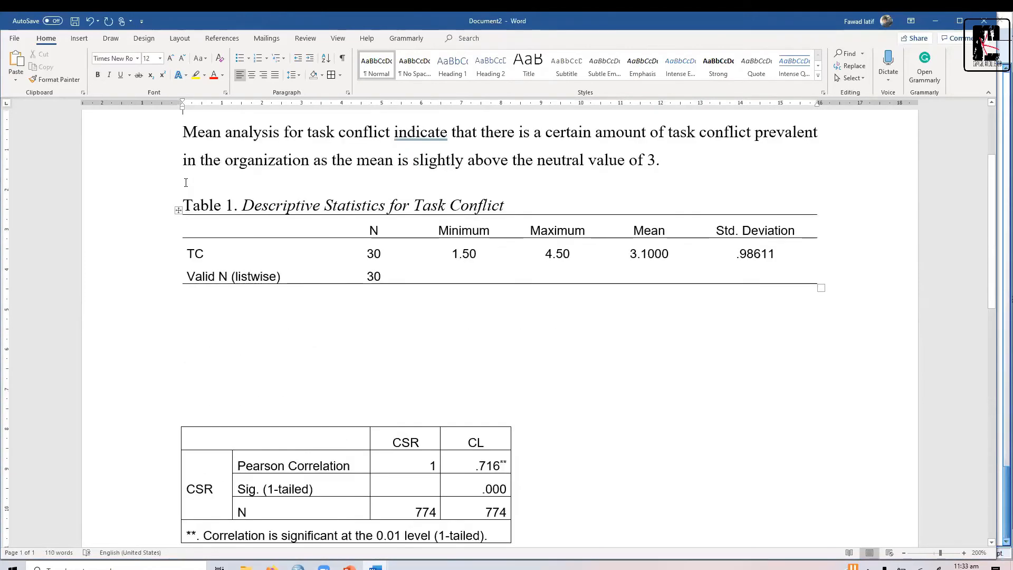
{"action": "key", "text": "Down"}
{"action": "key", "text": "Down"}
{"action": "key", "text": "Down"}
{"action": "key", "text": "Down"}
{"action": "key", "text": "Down"}
{"action": "key", "text": "Down"}
{"action": "key", "text": "Down"}
{"action": "key", "text": "Down"}
{"action": "key", "text": "Down"}
{"action": "key", "text": "Down"}
{"action": "key", "text": "Down"}
{"action": "key", "text": "Down"}
{"action": "key", "text": "Down"}
{"action": "key", "text": "Down"}
{"action": "key", "text": "Down"}
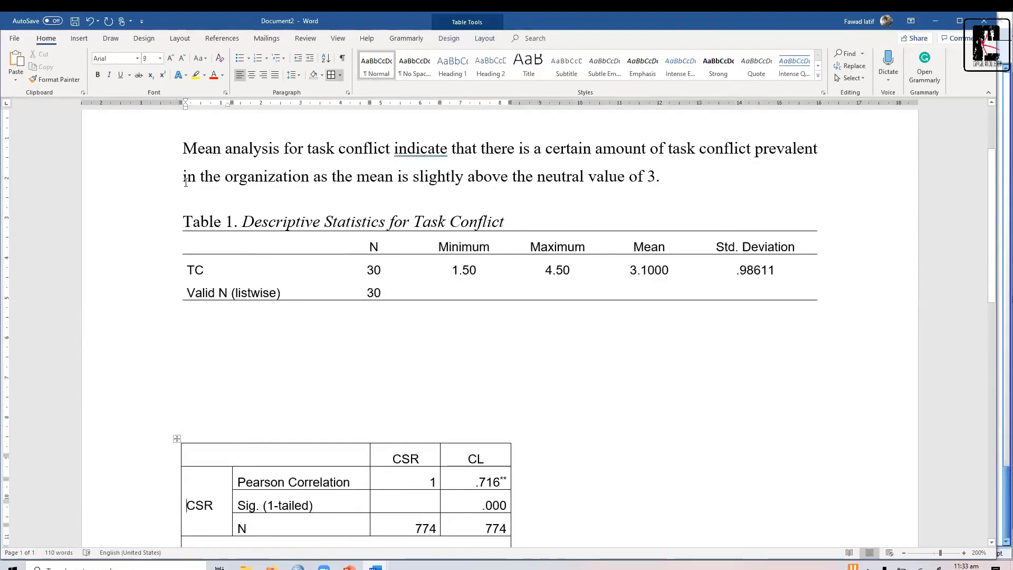
{"action": "key", "text": "Down"}
{"action": "key", "text": "Down"}
{"action": "key", "text": "Down"}
{"action": "key", "text": "Down"}
{"action": "key", "text": "Down"}
{"action": "key", "text": "Down"}
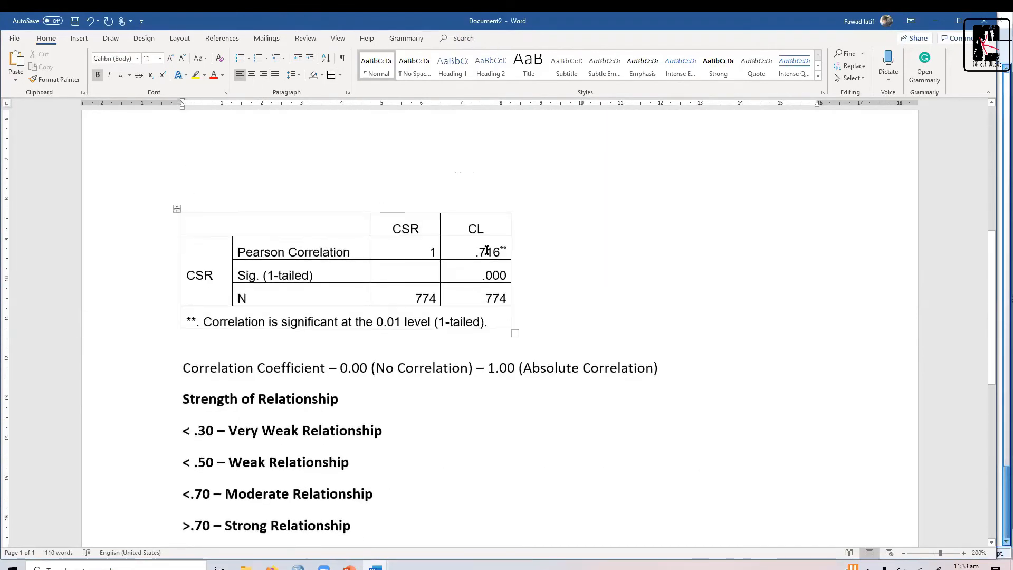
{"action": "left_click", "coordinate": [484, 274]}
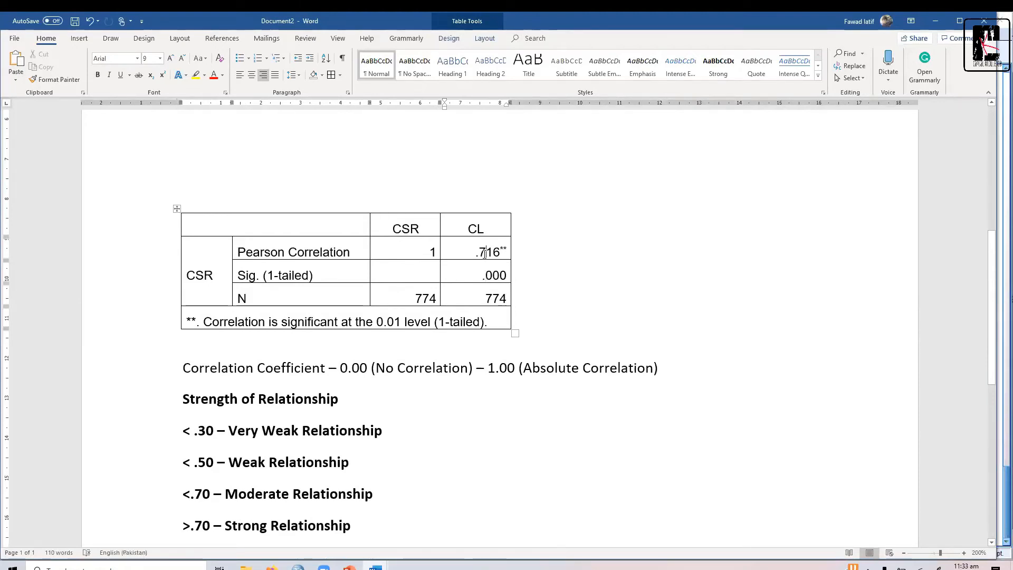
Write the hypothesis "H1: There is a significant relationship between CSR and CL" above the correlation table and make it bold.
{"action": "left_click", "coordinate": [326, 154]}
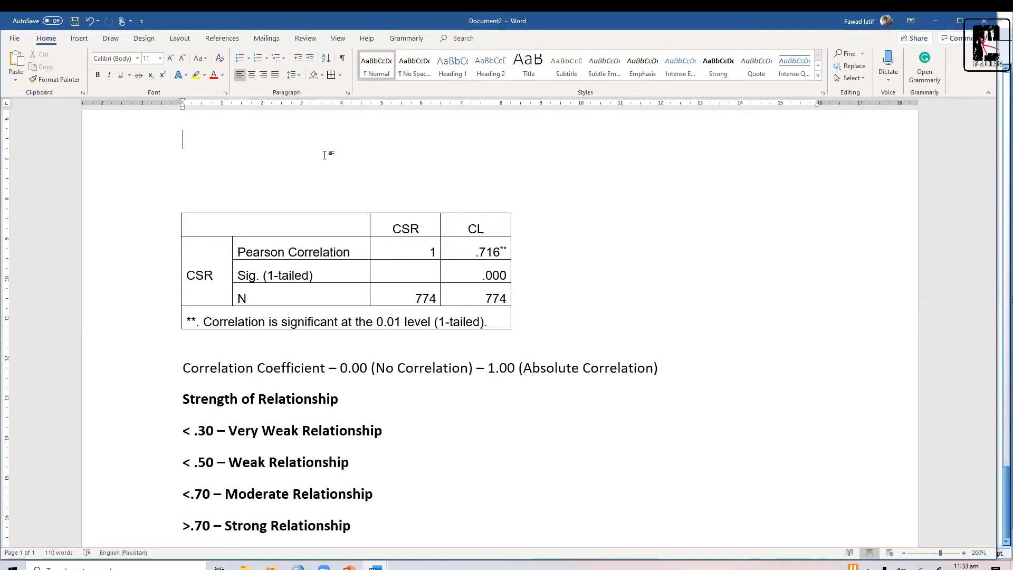
{"action": "type", "text": "H1"}
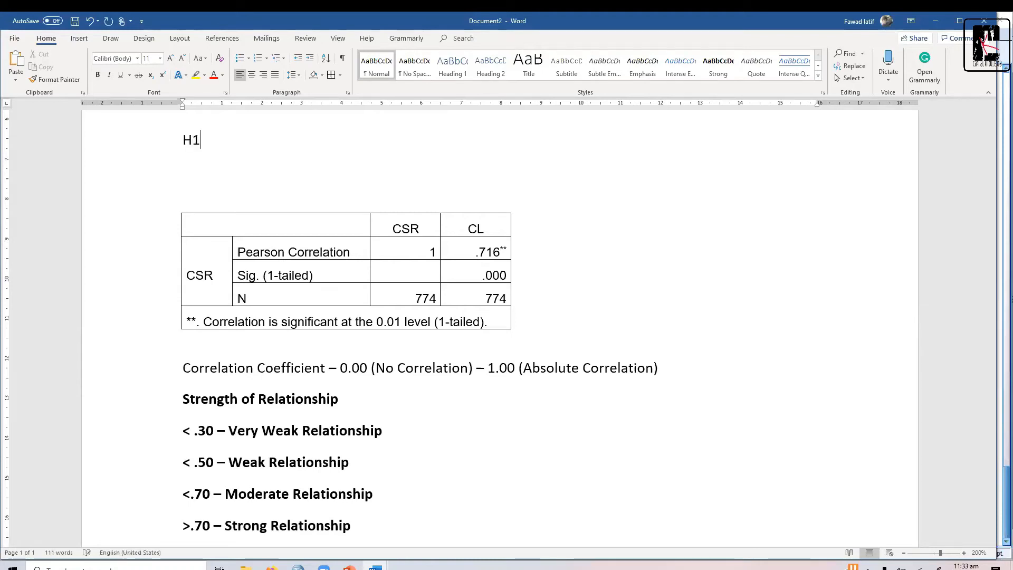
{"action": "type", "text": ": ZThere"}
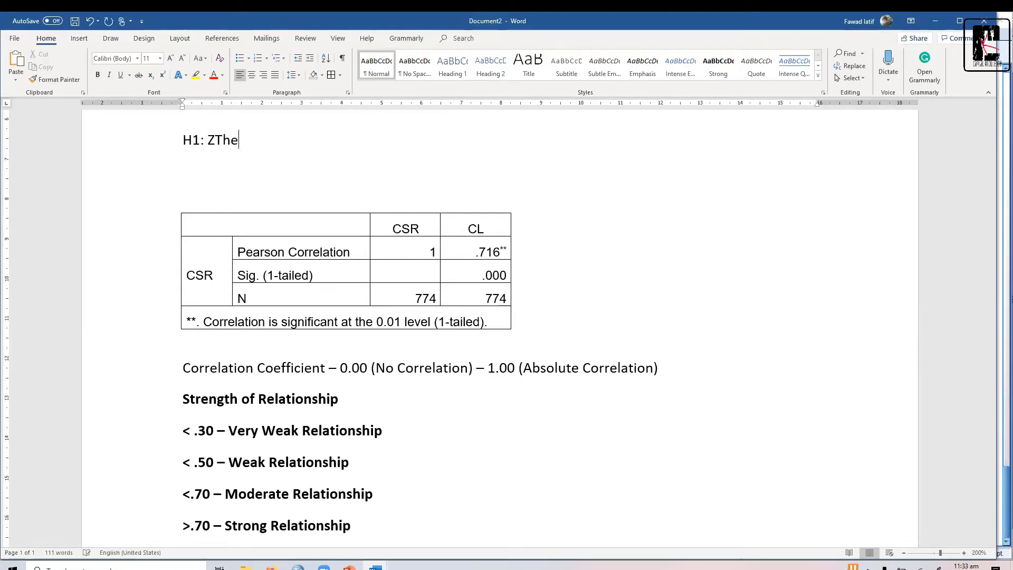
{"action": "key", "text": "BackSpace"}
{"action": "key", "text": "BackSpace"}
{"action": "key", "text": "BackSpace"}
{"action": "key", "text": "BackSpace"}
{"action": "key", "text": "BackSpace"}
{"action": "key", "text": "BackSpace"}
{"action": "key", "text": "BackSpace"}
{"action": "type", "text": "There is a sign"}
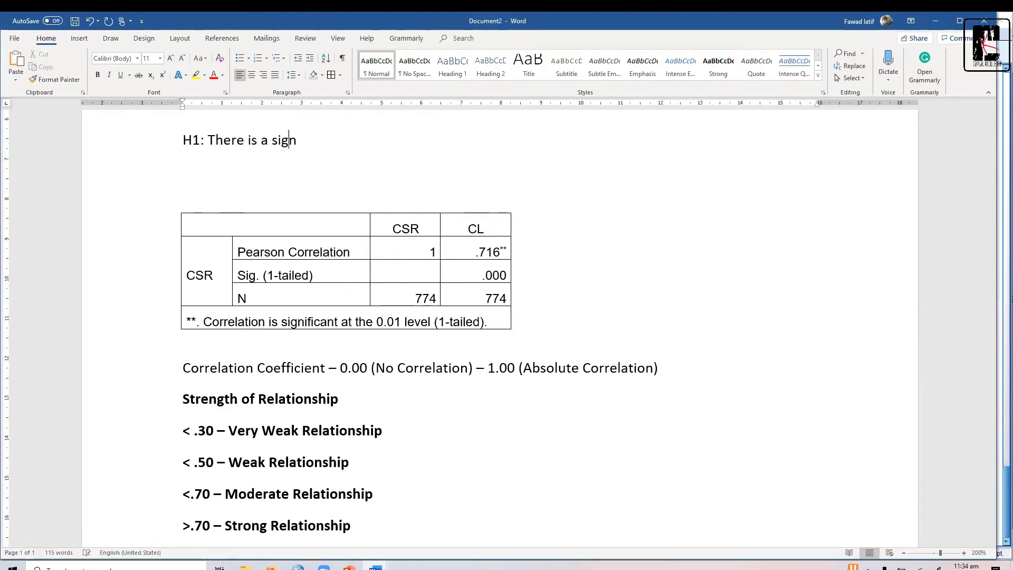
{"action": "type", "text": "ificant relationshi"}
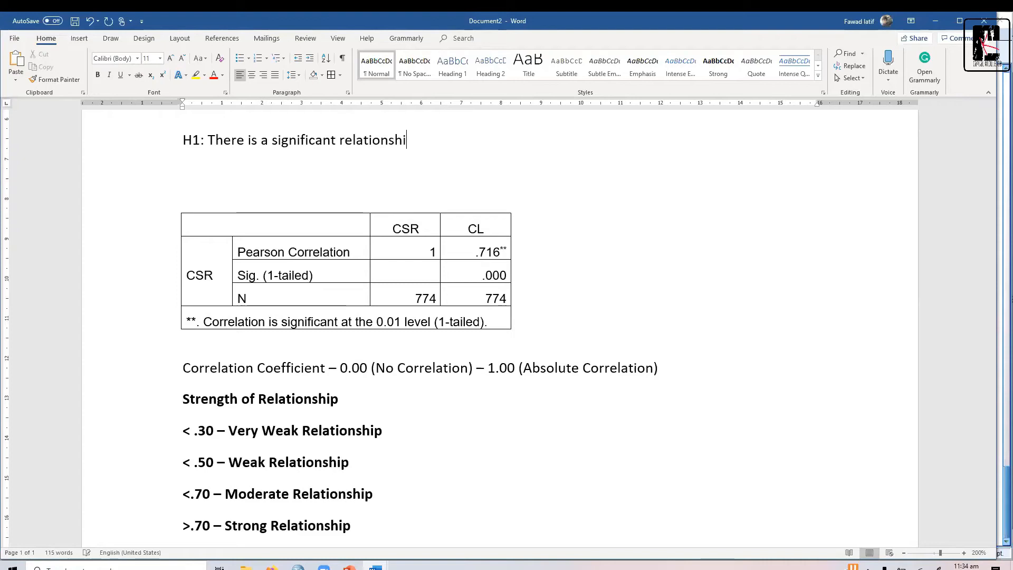
{"action": "type", "text": "p between CSR "}
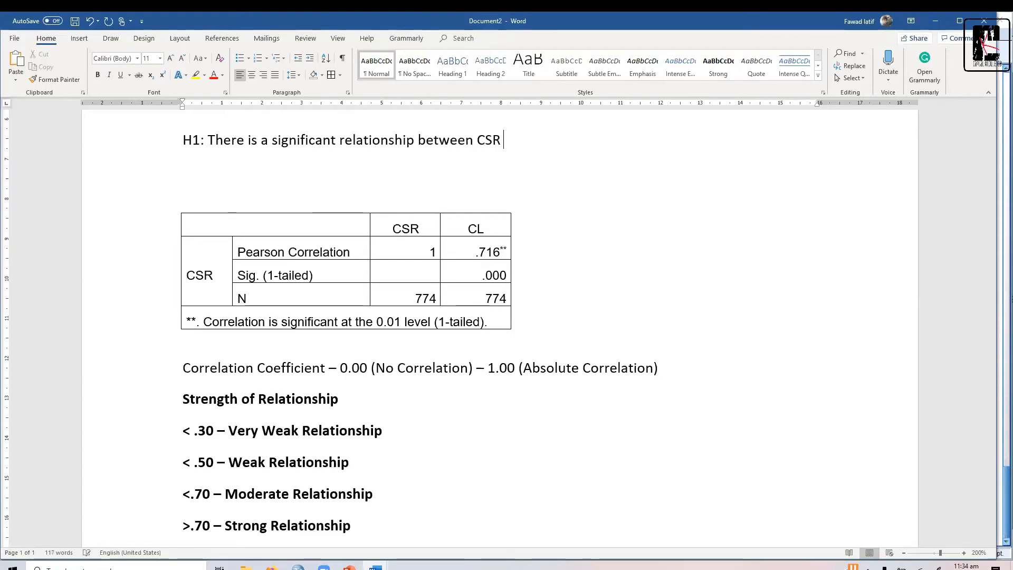
{"action": "type", "text": "and CL"}
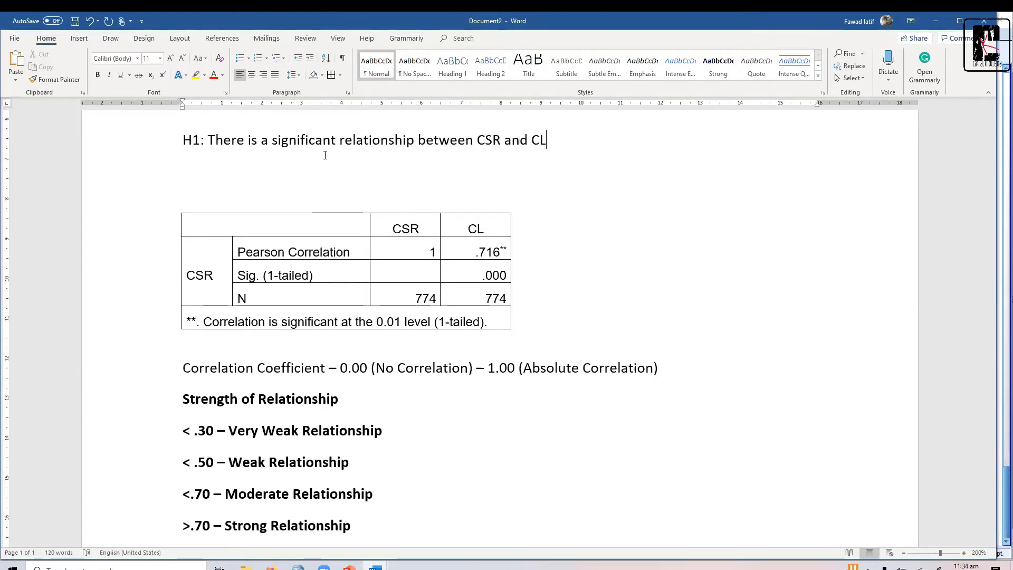
{"action": "triple_click", "coordinate": [325, 155]}
{"action": "key", "text": "ctrl+b"}
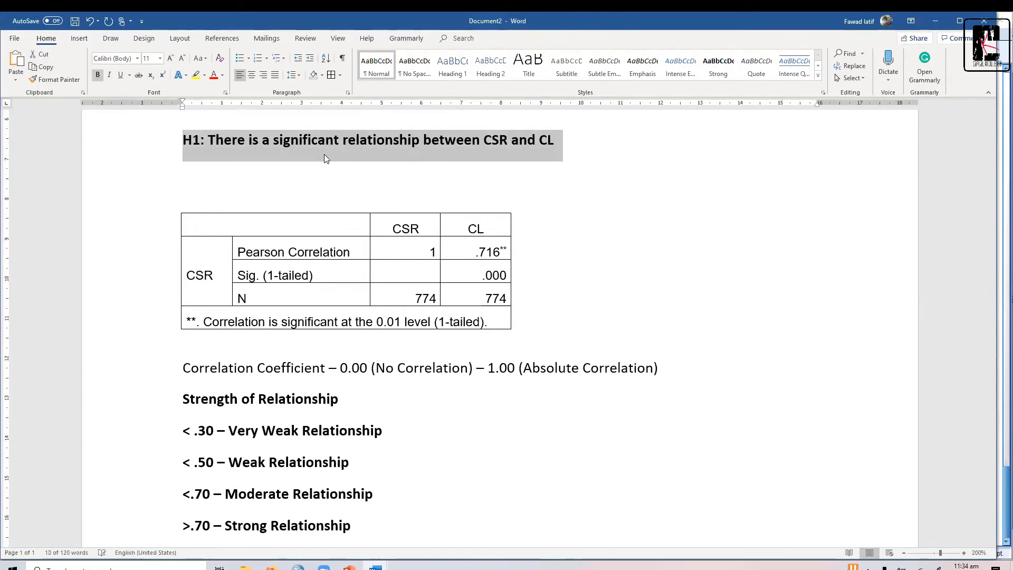
Start a paragraph under H1 with "In order to assess the relationship between CSR and CL, correlation analysis was performed.".
{"action": "key", "text": "End"}
{"action": "key", "text": "Return"}
{"action": "type", "text": "T"}
{"action": "key", "text": "BackSpace"}
{"action": "type", "text": "In order to assess the relationship between CSR and LC"}
{"action": "key", "text": "BackSpace"}
{"action": "key", "text": "BackSpace"}
{"action": "type", "text": "CL, correlation analysis was performed. The re"}
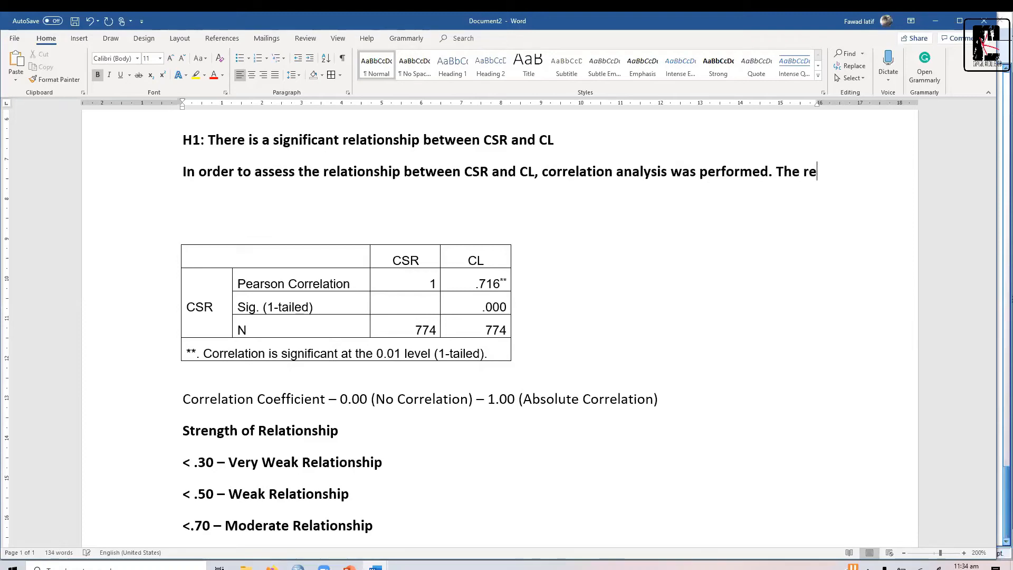
Continue the paragraph with "The results indicate a strong and significantly positive relationship between CSR and CL" and an opening parenthesis.
{"action": "type", "text": "sults indicate "}
{"action": "type", "text": "a"}
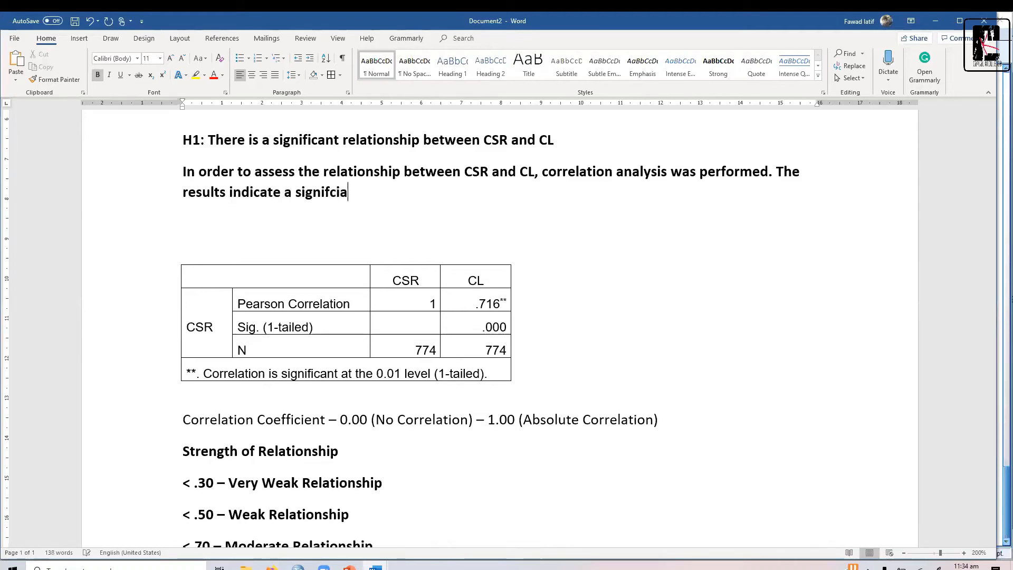
{"action": "type", "text": " significantly po"}
{"action": "key", "text": "Left"}
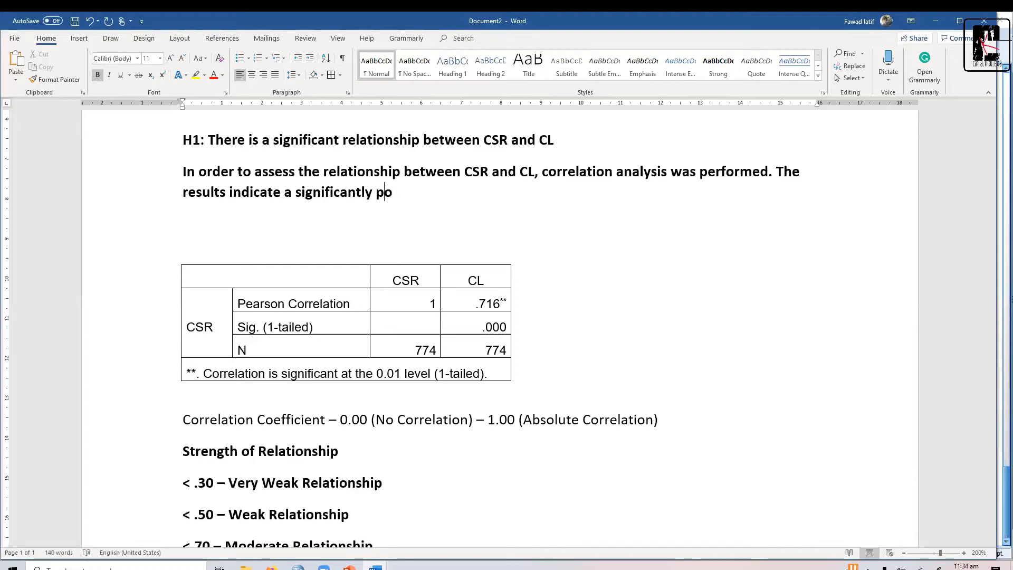
{"action": "type", "text": "strong and"}
{"action": "key", "text": "End"}
{"action": "type", "text": "sitive rela"}
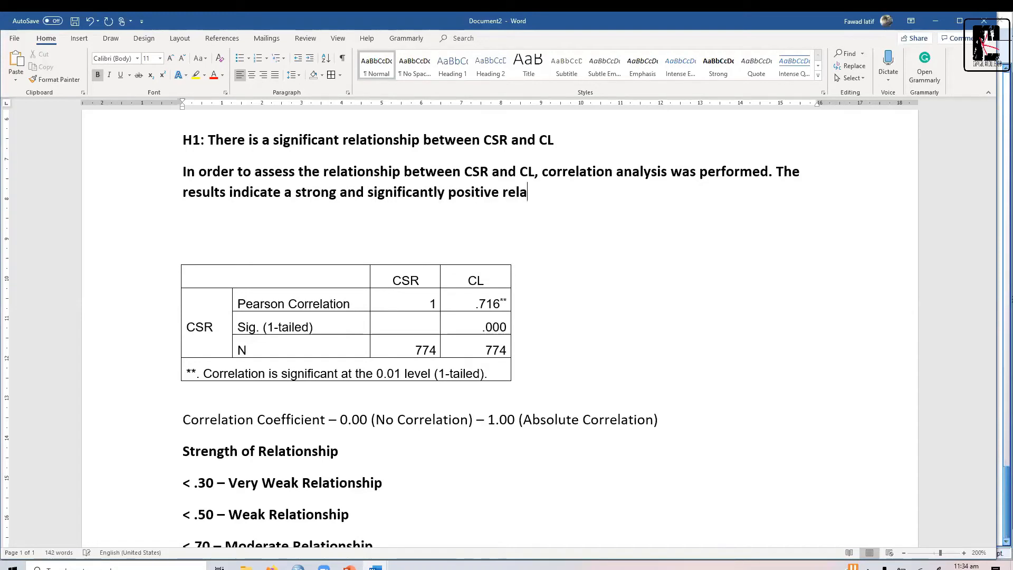
{"action": "type", "text": "tionship between CSR and CL ("}
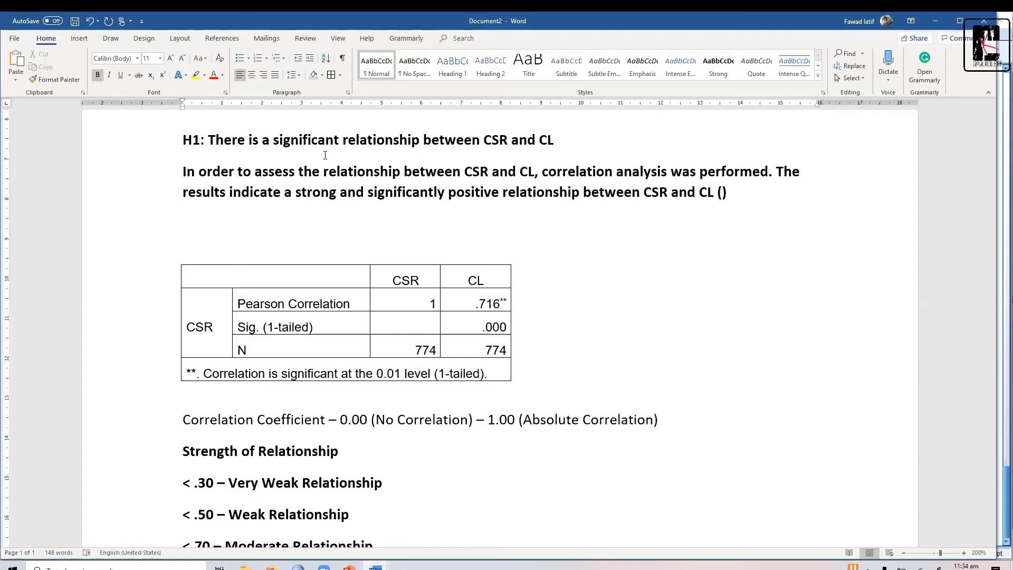
Enter the statistics "r = .716, p < .001" inside the parentheses.
{"action": "key", "text": "Left"}
{"action": "type", "text": "r = .716"}
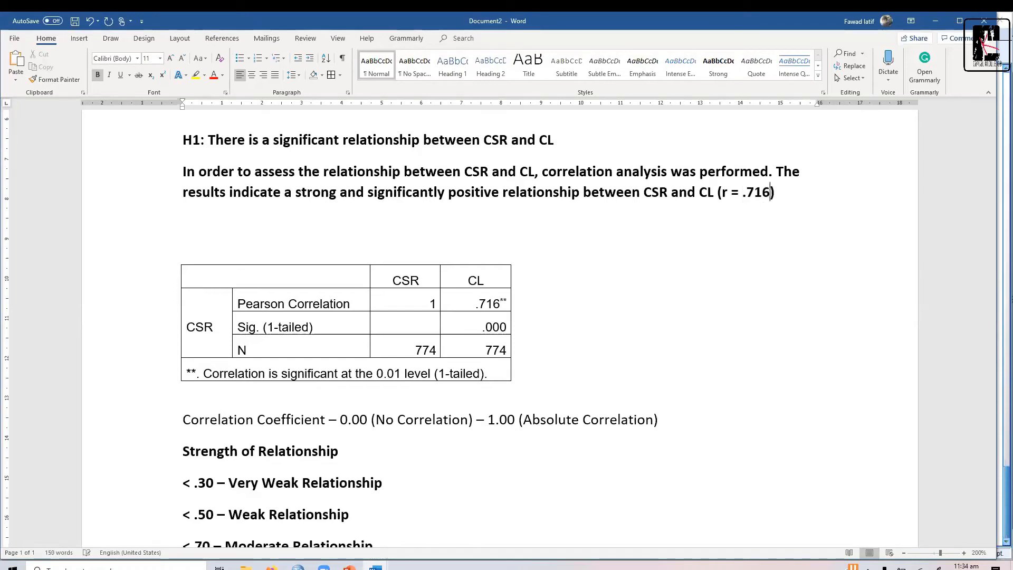
{"action": "type", "text": ", s"}
{"action": "key", "text": "BackSpace"}
{"action": "type", "text": "p "}
{"action": "type", "text": "< .00"}
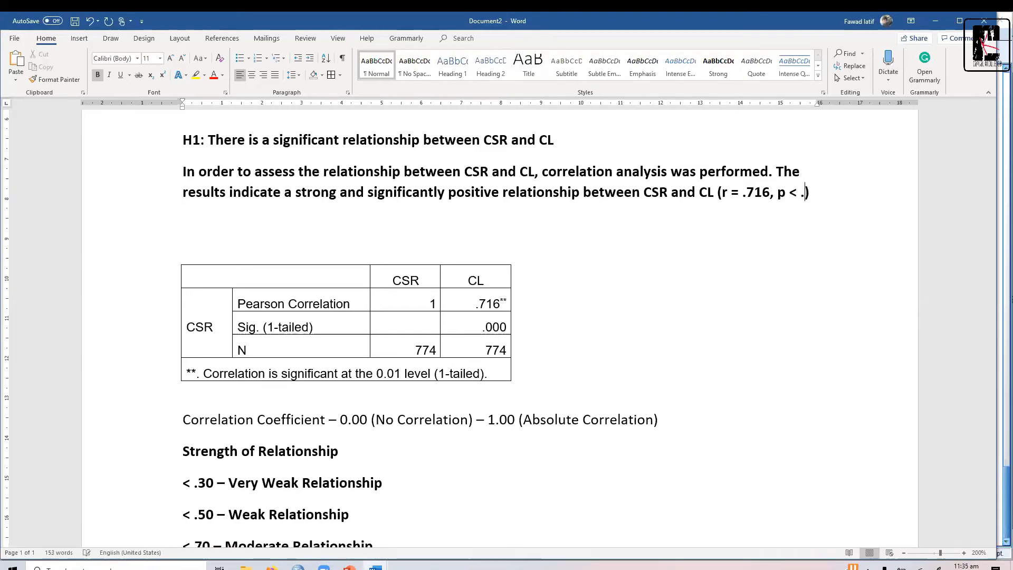
{"action": "type", "text": "1"}
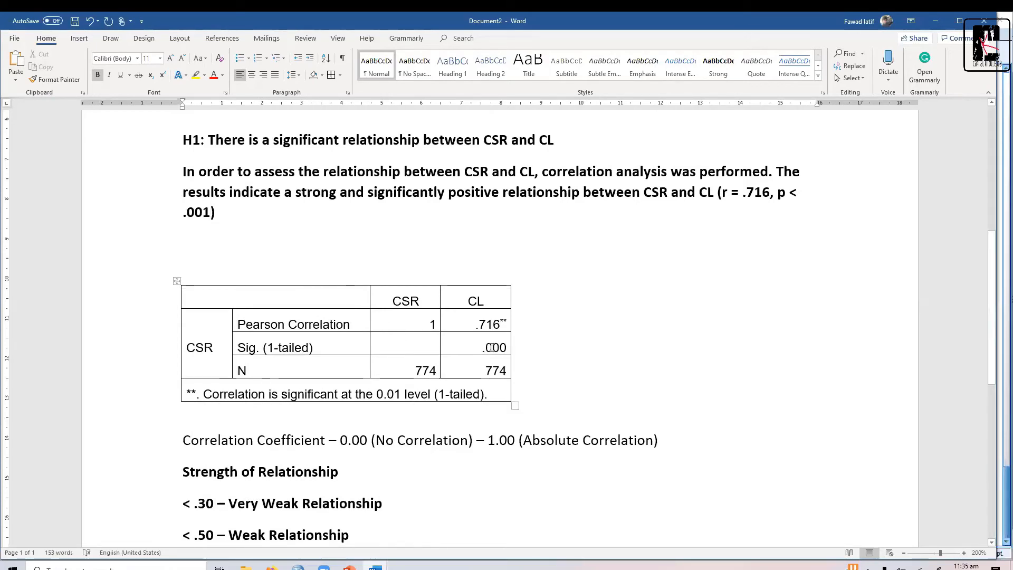
End the paragraph with a full stop and the conclusion "Hence, H1 is accepted.".
{"action": "left_click", "coordinate": [225, 212]}
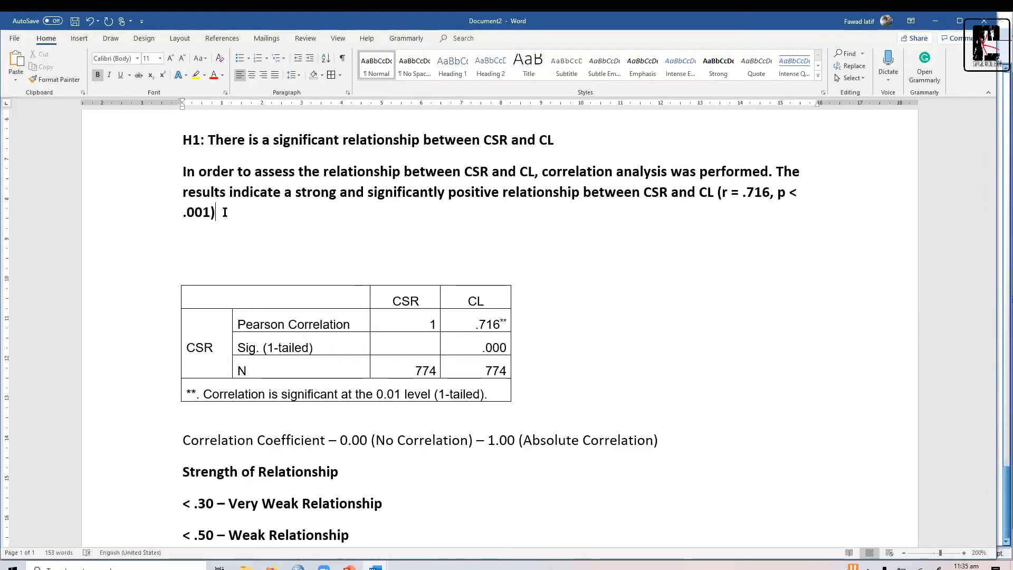
{"action": "type", "text": "This"}
{"action": "key", "text": "BackSpace"}
{"action": "key", "text": "BackSpace"}
{"action": "key", "text": "BackSpace"}
{"action": "key", "text": "BackSpace"}
{"action": "key", "text": "BackSpace"}
{"action": "type", "text": "Hence, H1 is acceoted."}
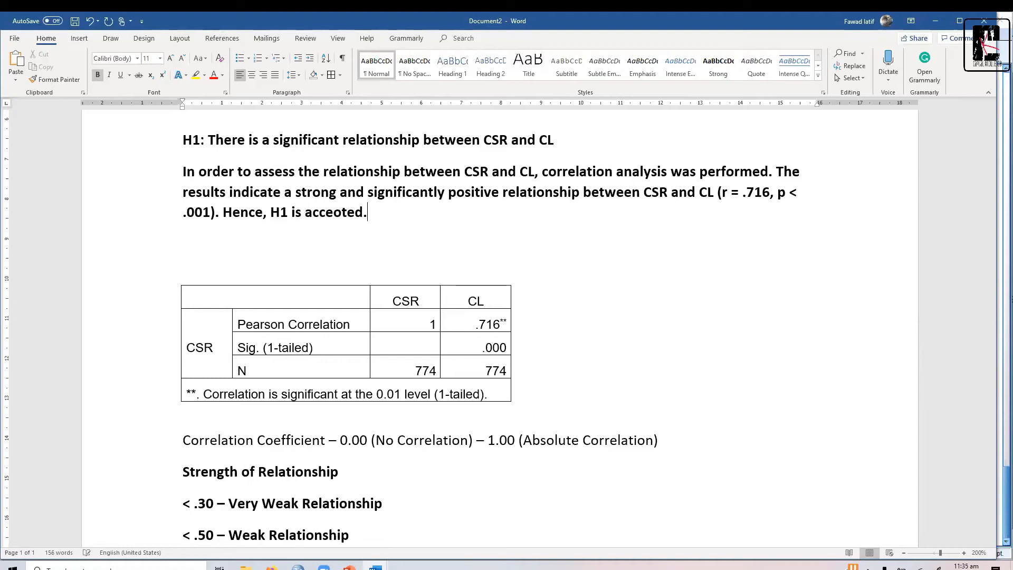
{"action": "key", "text": "Left"}
{"action": "key", "text": "Left"}
{"action": "key", "text": "Left"}
{"action": "key", "text": "Left"}
{"action": "key", "text": "BackSpace"}
{"action": "key", "text": "BackSpace"}
{"action": "type", "text": "pt"}
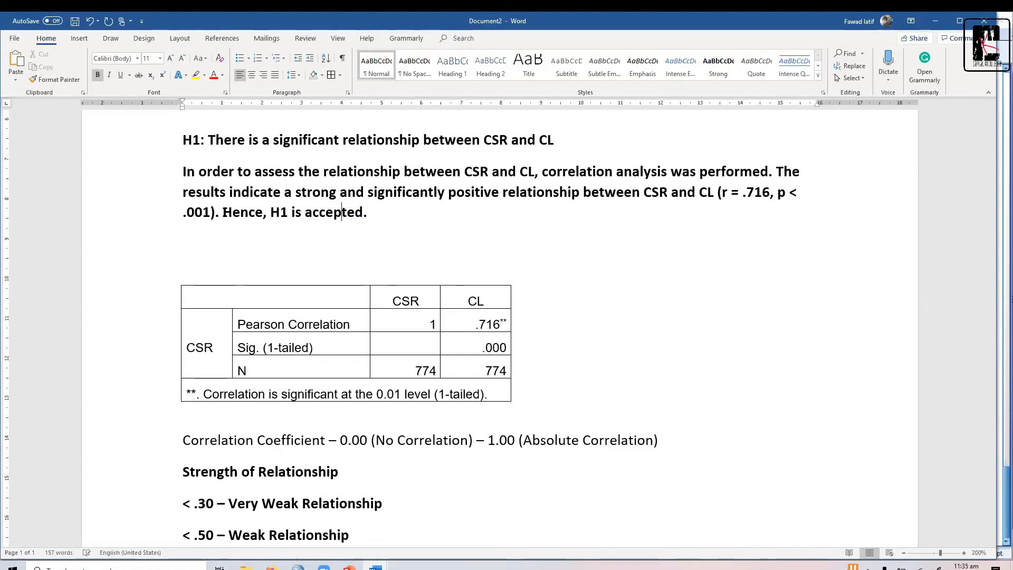
Remove bold from the interpretation paragraph under H1 and justify it.
{"action": "key", "text": "End"}
{"action": "key", "text": "shift+Up"}
{"action": "key", "text": "shift+Up"}
{"action": "key", "text": "shift+Home"}
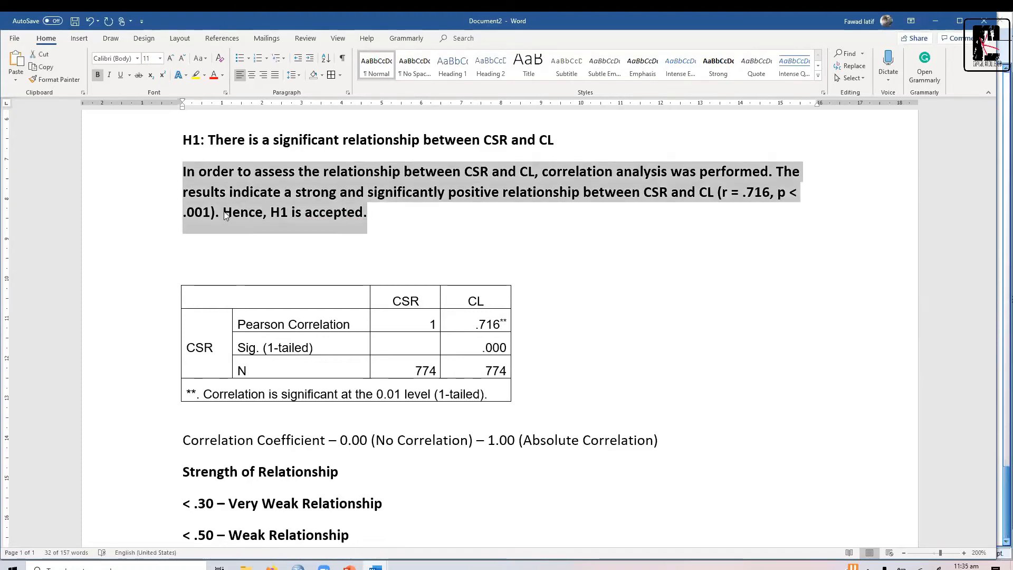
{"action": "key", "text": "ctrl+b"}
{"action": "key", "text": "ctrl+j"}
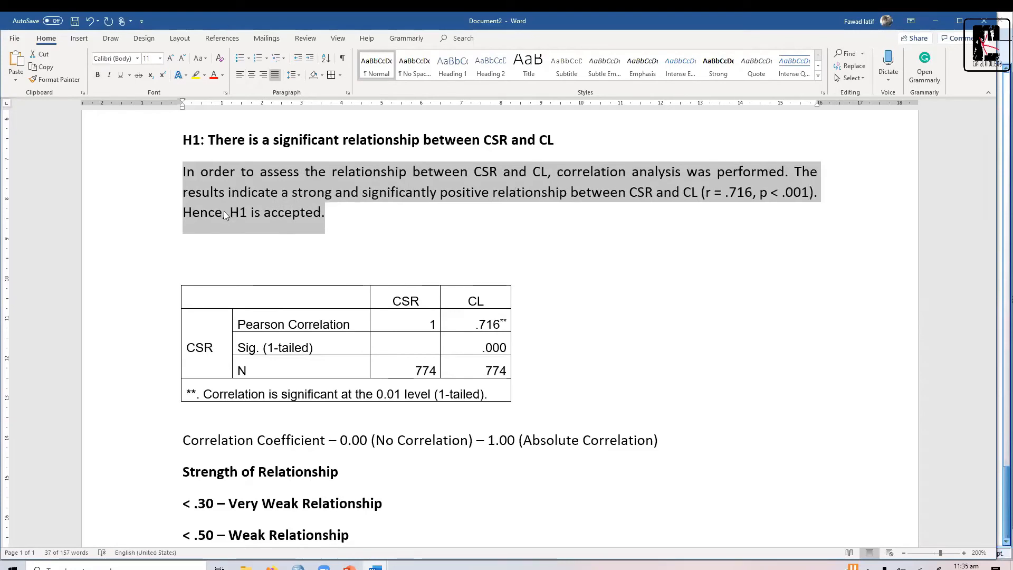
Write the caption "Table 2. Correlation Analysis" directly above the correlation table.
{"action": "key", "text": "Left"}
{"action": "key", "text": "Down"}
{"action": "key", "text": "Down"}
{"action": "key", "text": "Down"}
{"action": "key", "text": "Down"}
{"action": "type", "text": "T"}
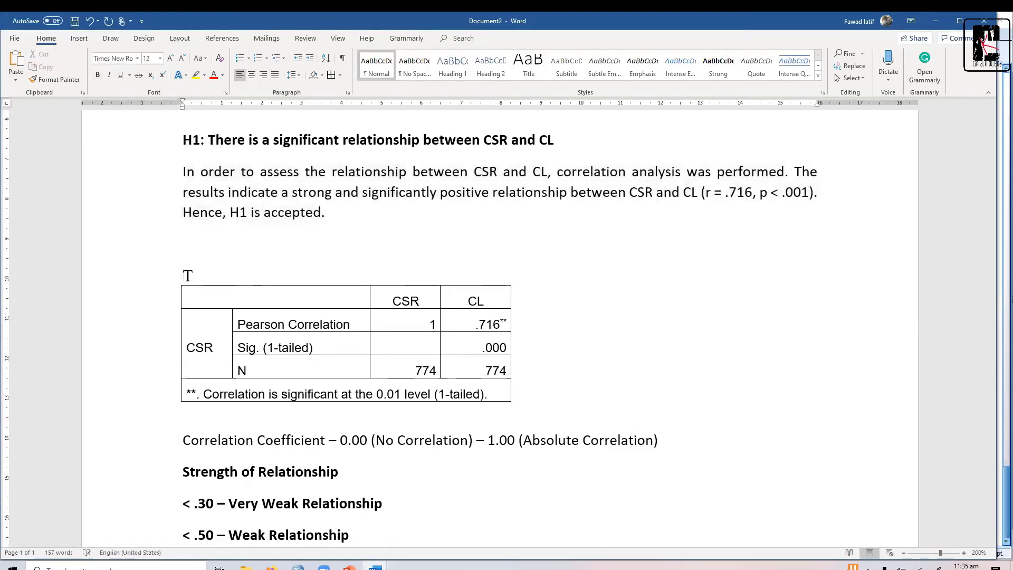
{"action": "type", "text": "able 2. Correlation Analysis"}
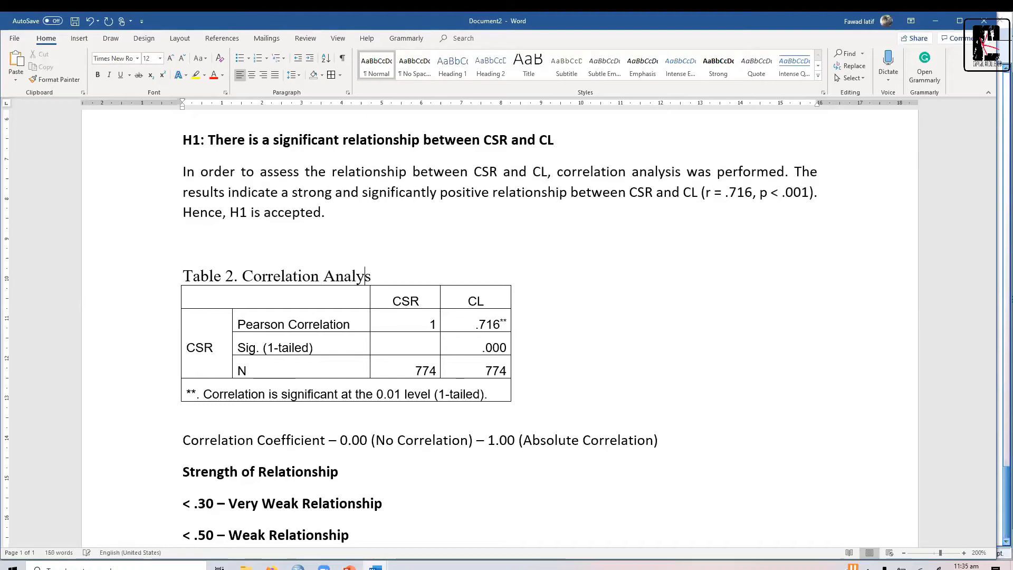
Italicize "Correlation Analysis" in the Table 2 caption.
{"action": "key", "text": "shift+Left"}
{"action": "key", "text": "shift+Left"}
{"action": "key", "text": "shift+Left"}
{"action": "key", "text": "shift+Left"}
{"action": "key", "text": "shift+Left"}
{"action": "key", "text": "shift+Left"}
{"action": "key", "text": "shift+Left"}
{"action": "key", "text": "shift+Left"}
{"action": "key", "text": "shift+Left"}
{"action": "key", "text": "shift+Left"}
{"action": "key", "text": "shift+Left"}
{"action": "key", "text": "shift+Left"}
{"action": "key", "text": "shift+Left"}
{"action": "key", "text": "shift+Left"}
{"action": "key", "text": "shift+Left"}
{"action": "key", "text": "shift+Left"}
{"action": "key", "text": "shift+Left"}
{"action": "key", "text": "shift+Left"}
{"action": "key", "text": "shift+Left"}
{"action": "key", "text": "shift+Left"}
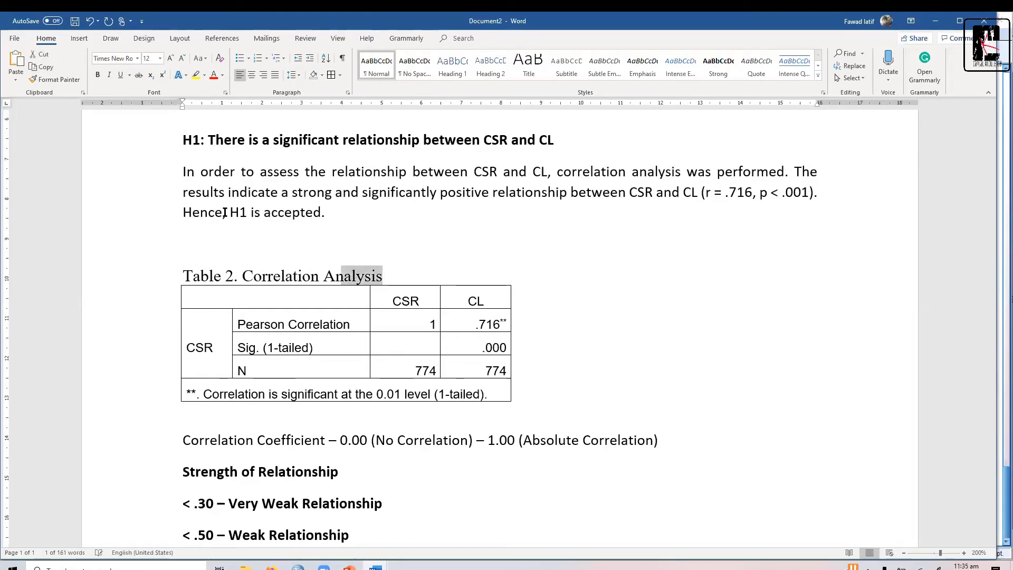
{"action": "key", "text": "ctrl+i"}
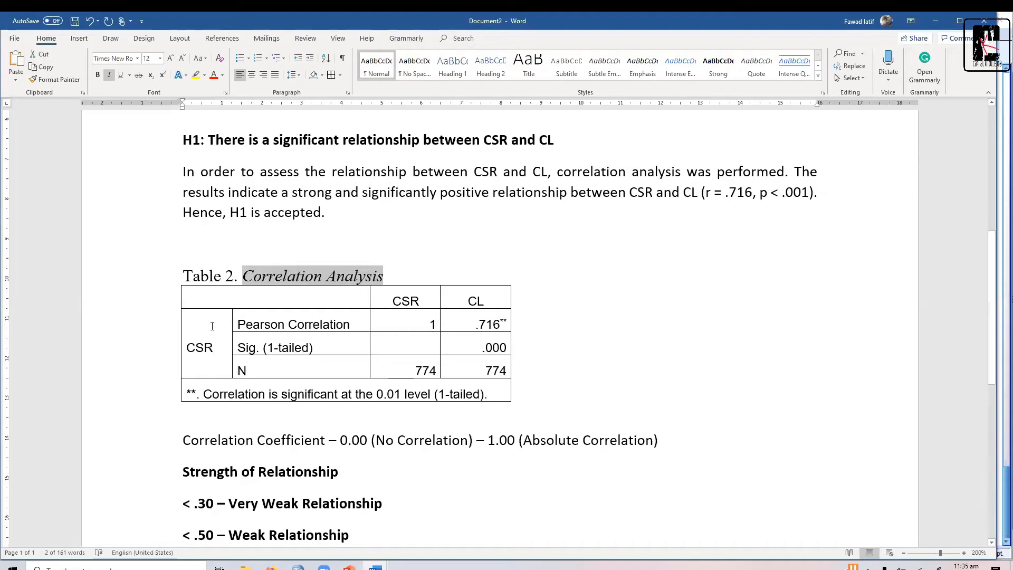
Cut the note about significance at the 0.01 level out of the correlation table's last row.
{"action": "left_click", "coordinate": [203, 298]}
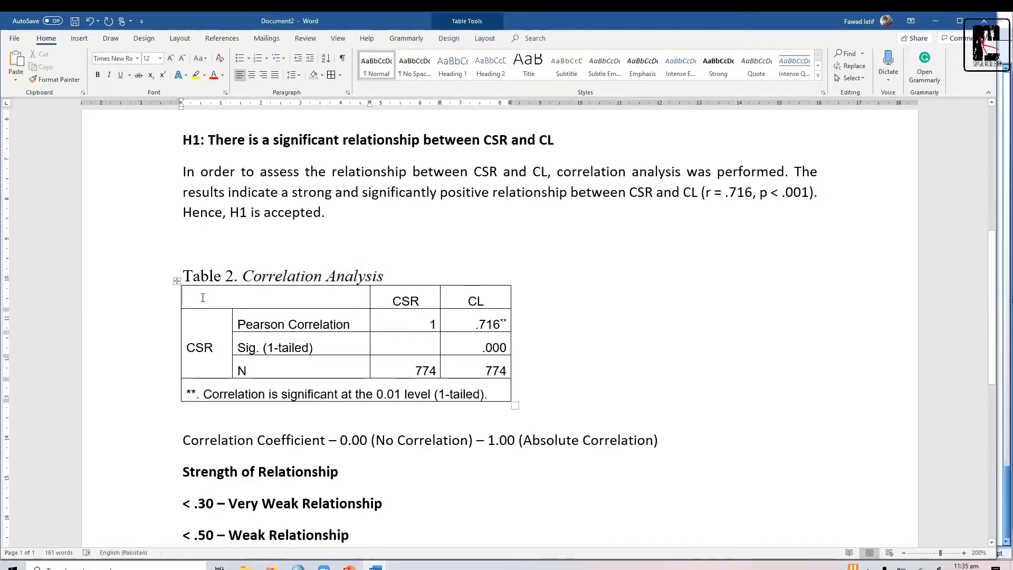
{"action": "left_click", "coordinate": [198, 386]}
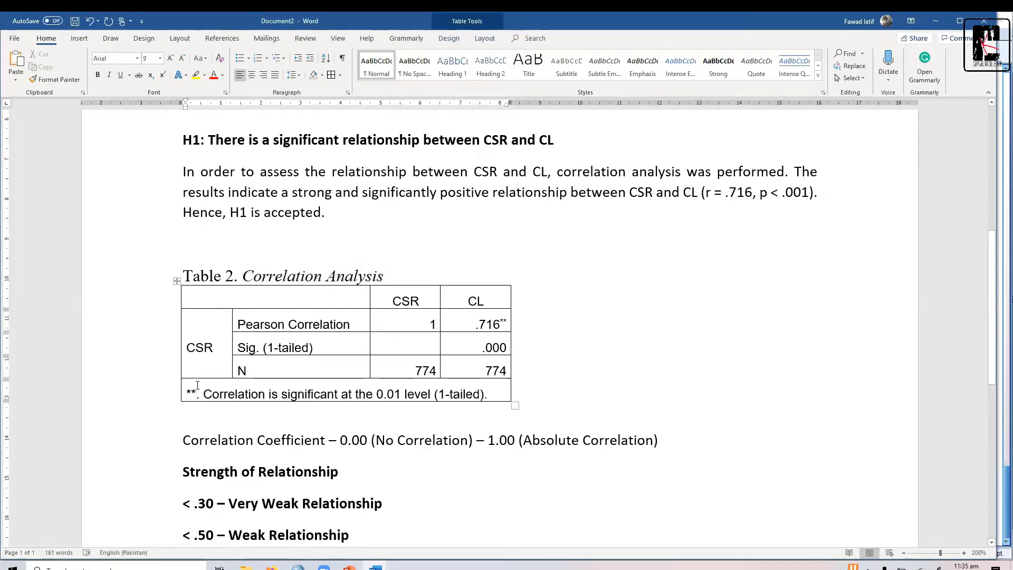
{"action": "triple_click", "coordinate": [197, 385]}
{"action": "key", "text": "ctrl+c"}
{"action": "key", "text": "Delete"}
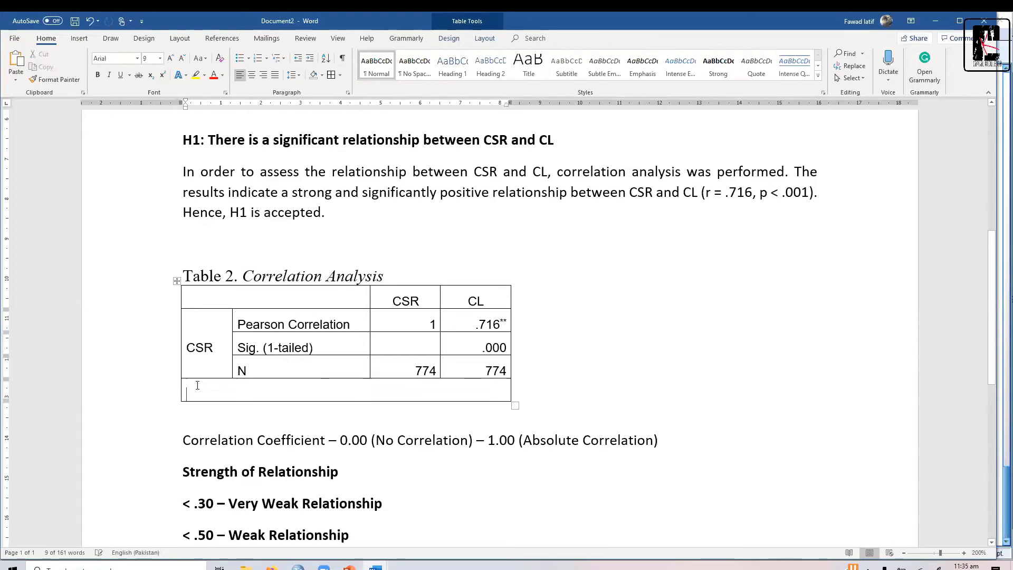
Paste the significance note below the correlation table, prefix it with an italic "Note.", and add an empty line after it.
{"action": "key", "text": "ctrl+v"}
{"action": "type", "text": "Note."}
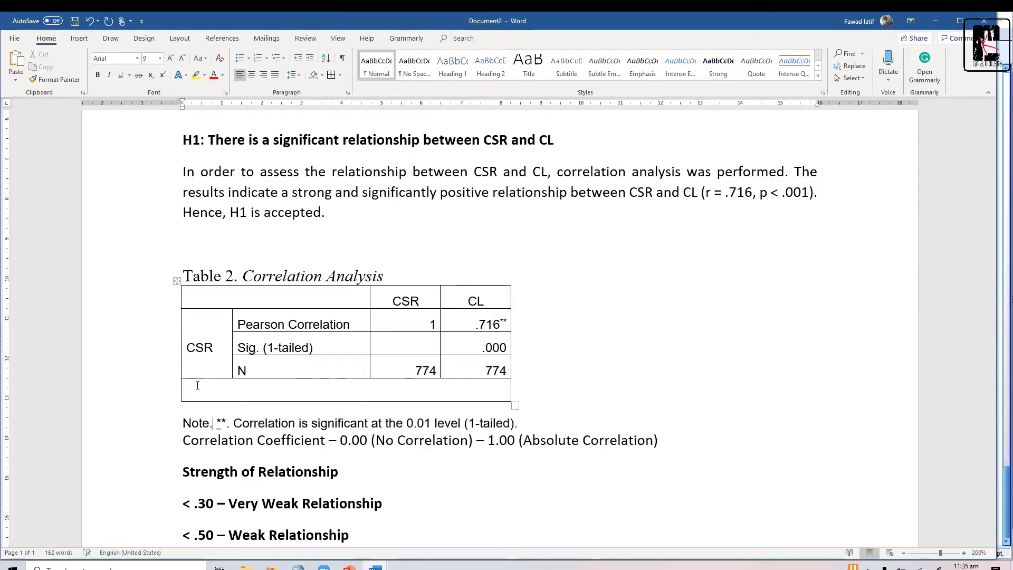
{"action": "key", "text": "shift+Home"}
{"action": "key", "text": "ctrl+i"}
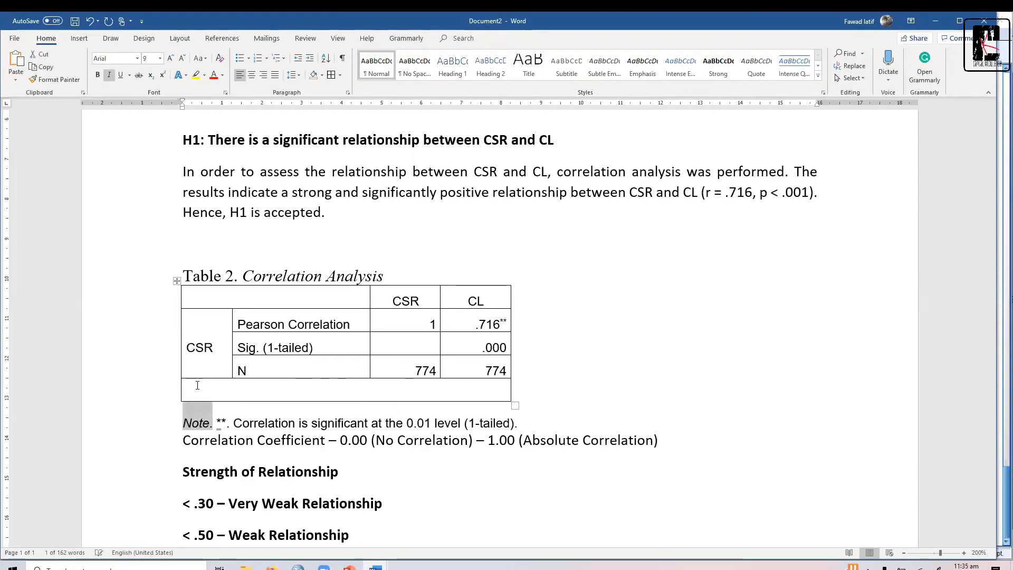
{"action": "left_click", "coordinate": [186, 445]}
{"action": "key", "text": "Return"}
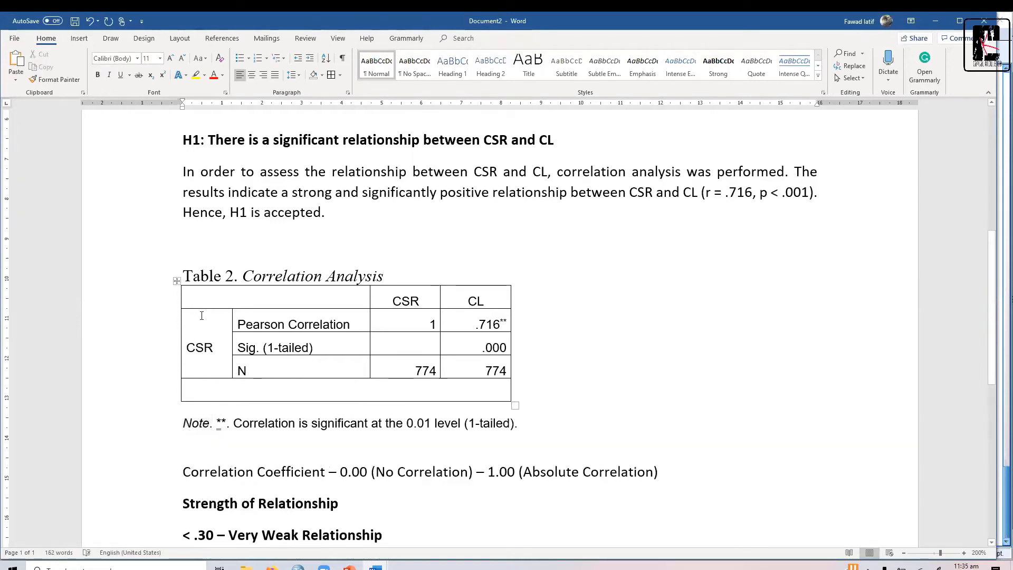
Delete the empty last row of the correlation table.
{"action": "left_click", "coordinate": [238, 321]}
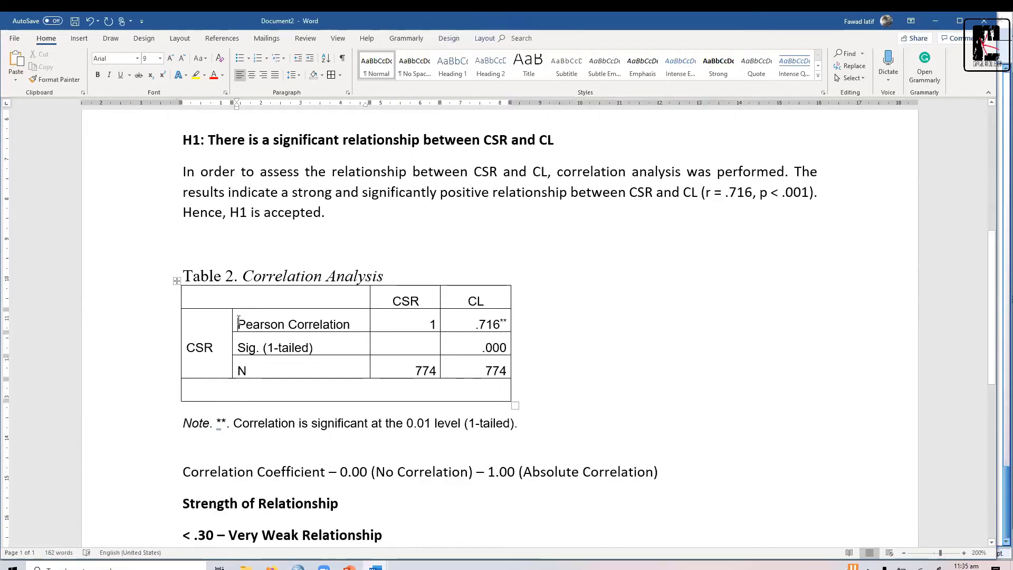
{"action": "double_click", "coordinate": [238, 389]}
{"action": "key", "text": "BackSpace"}
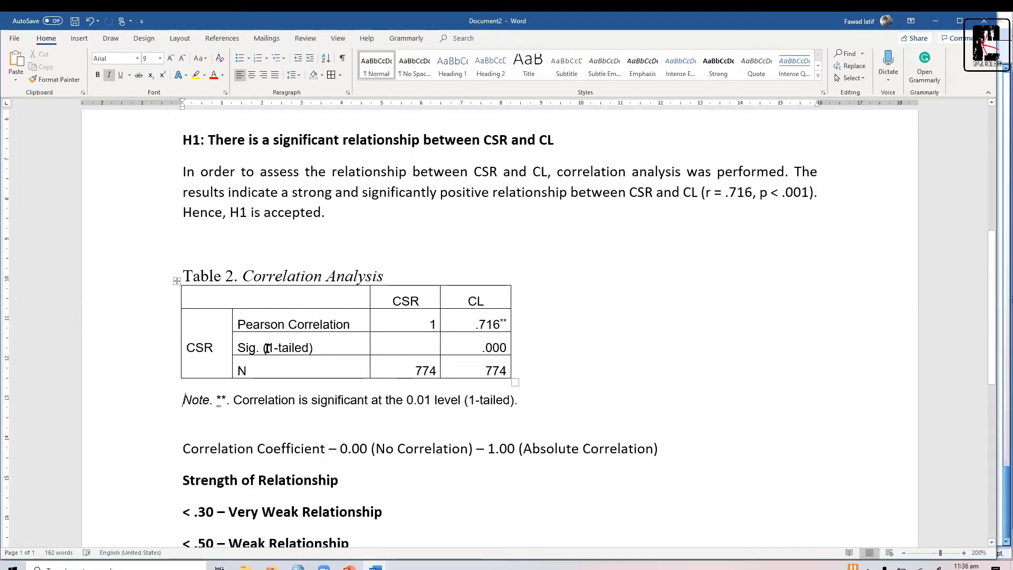
Split the merged CSR row label with a drawn border level with the N row's upper edge, and delete the N row.
{"action": "left_click", "coordinate": [265, 369]}
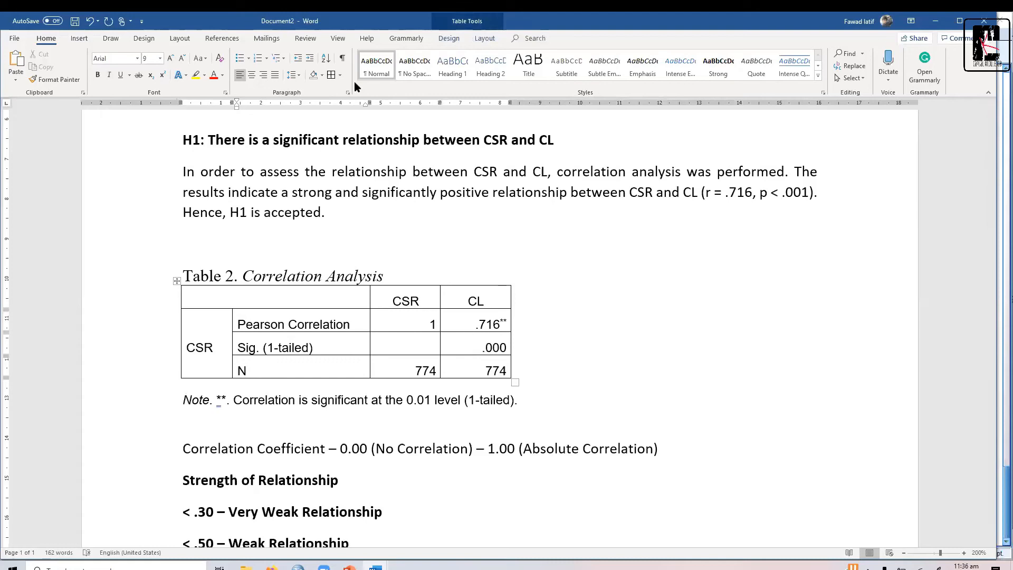
{"action": "left_click", "coordinate": [484, 38]}
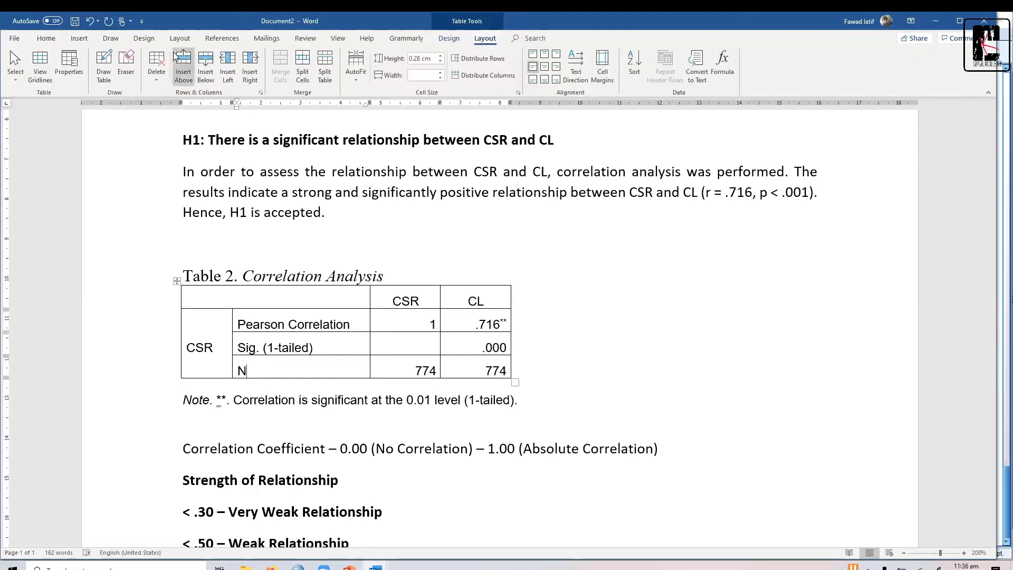
{"action": "left_click", "coordinate": [104, 64]}
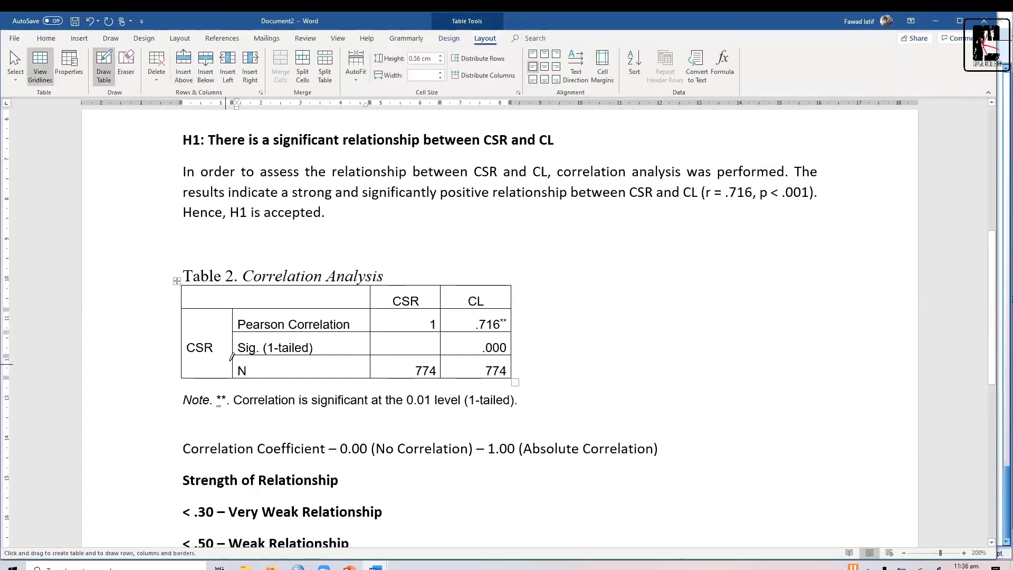
{"action": "left_click_drag", "start_coordinate": [233, 354], "coordinate": [189, 354]}
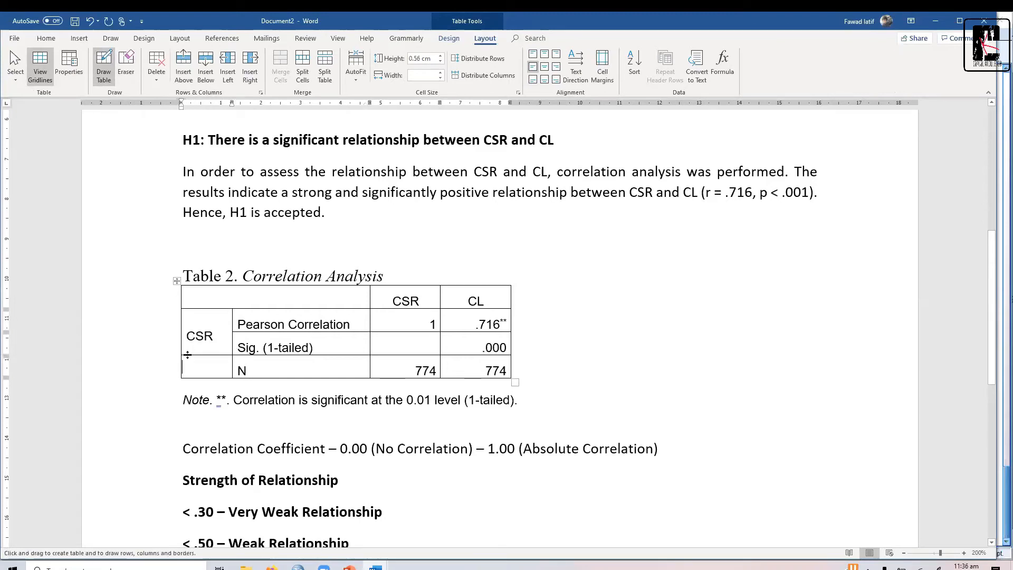
{"action": "key", "text": "Escape"}
{"action": "key", "text": "shift+Right"}
{"action": "key", "text": "shift+Right"}
{"action": "key", "text": "shift+Right"}
{"action": "key", "text": "shift+Right"}
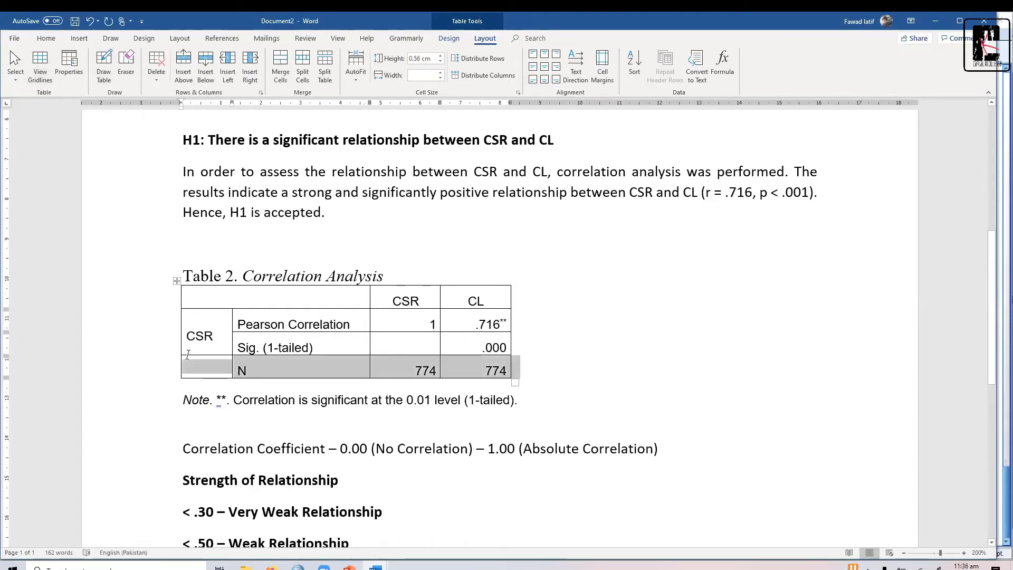
{"action": "key", "text": "BackSpace"}
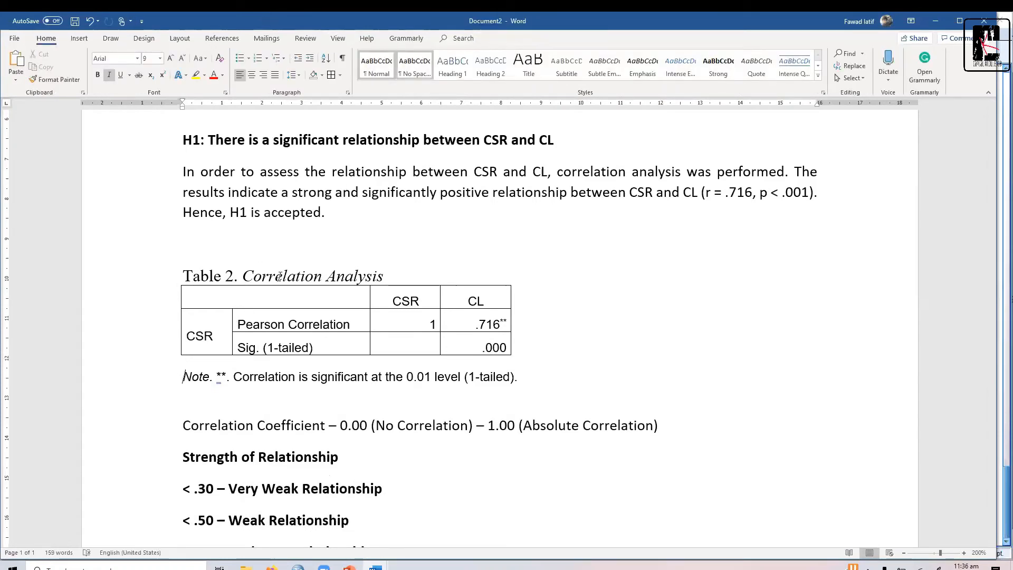
Split the blank header cell in line with the CSR label column, and delete the column holding the Pearson Correlation and Sig. labels.
{"action": "left_click", "coordinate": [271, 301]}
{"action": "left_click", "coordinate": [481, 42]}
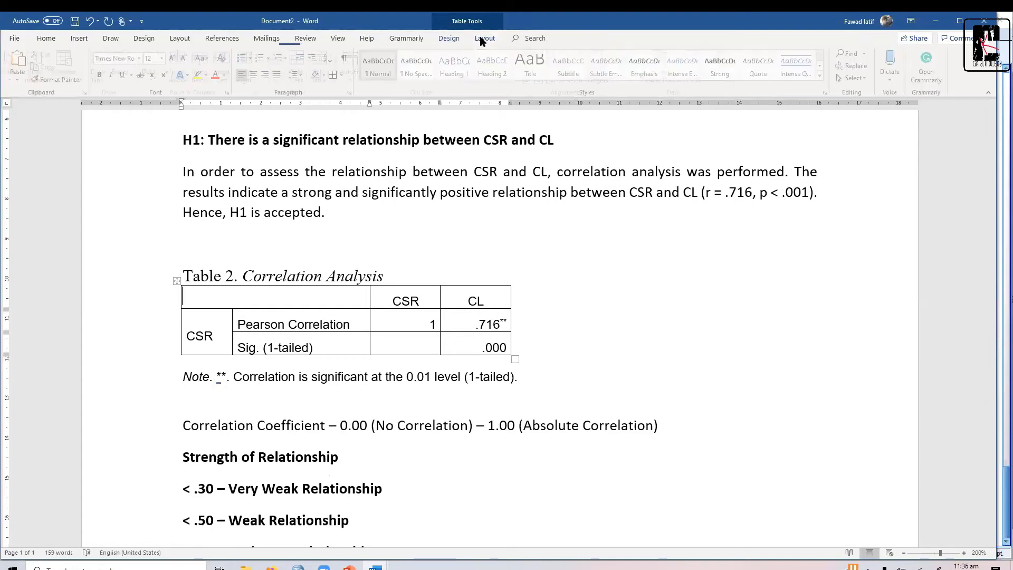
{"action": "left_click", "coordinate": [104, 66]}
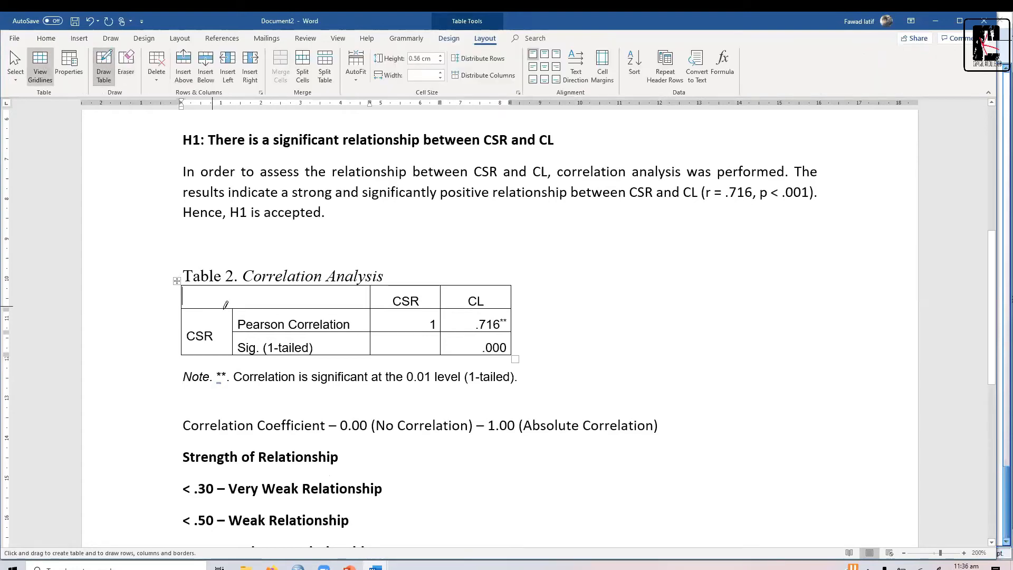
{"action": "left_click_drag", "start_coordinate": [233, 287], "coordinate": [232, 308]}
{"action": "key", "text": "Escape"}
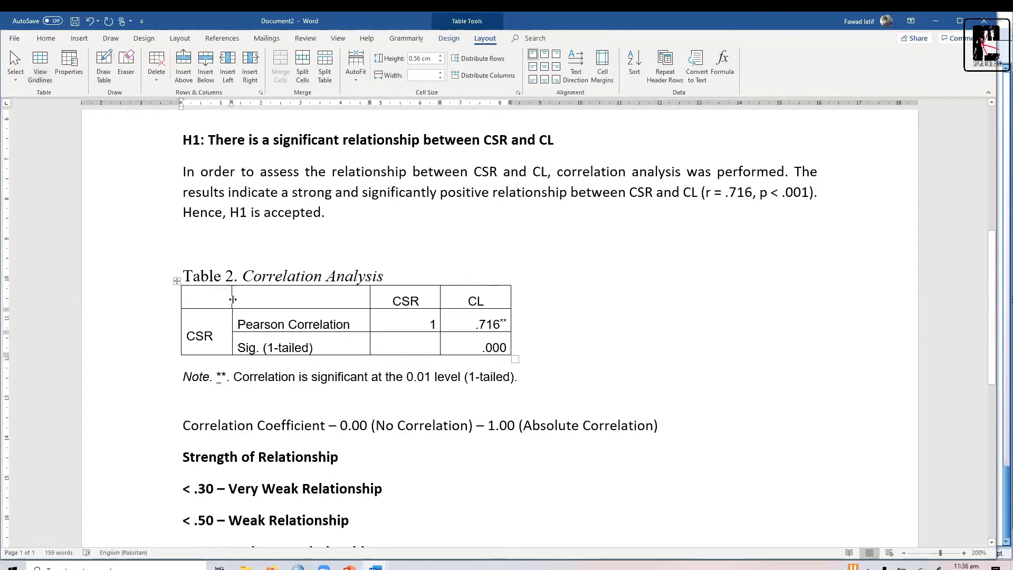
{"action": "left_click", "coordinate": [286, 282]}
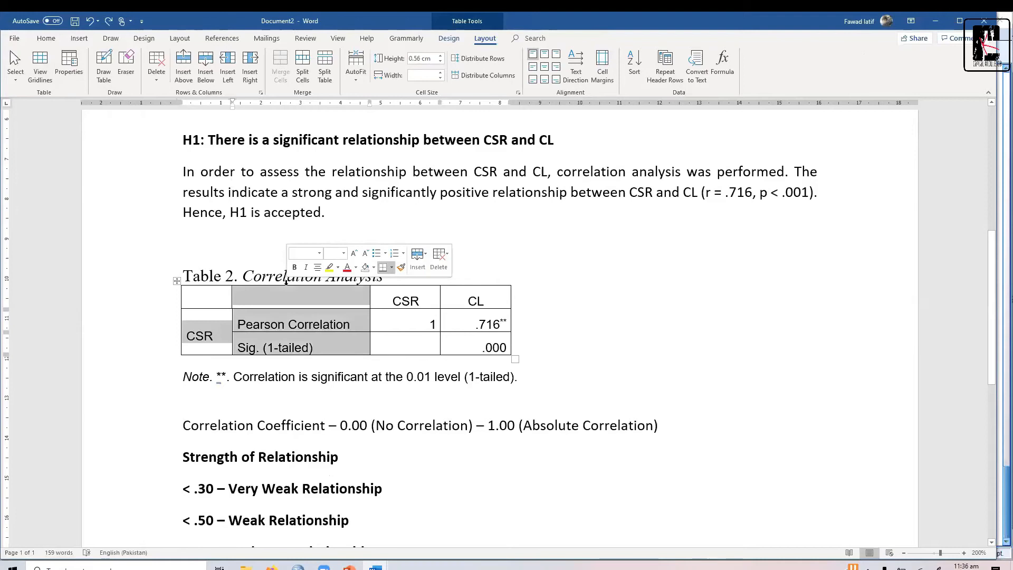
{"action": "left_click", "coordinate": [210, 298]}
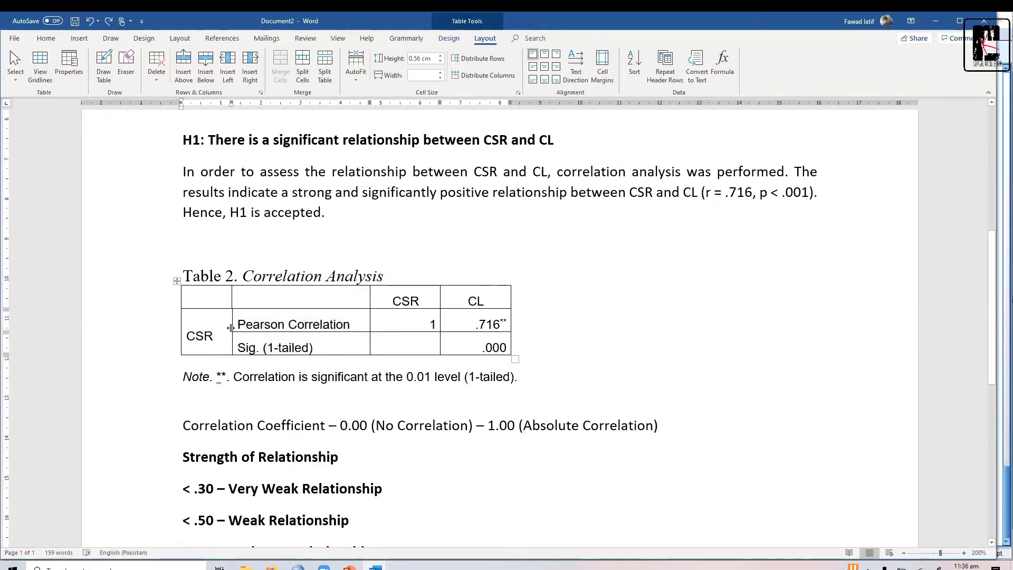
{"action": "left_click_drag", "start_coordinate": [232, 328], "coordinate": [232, 299]}
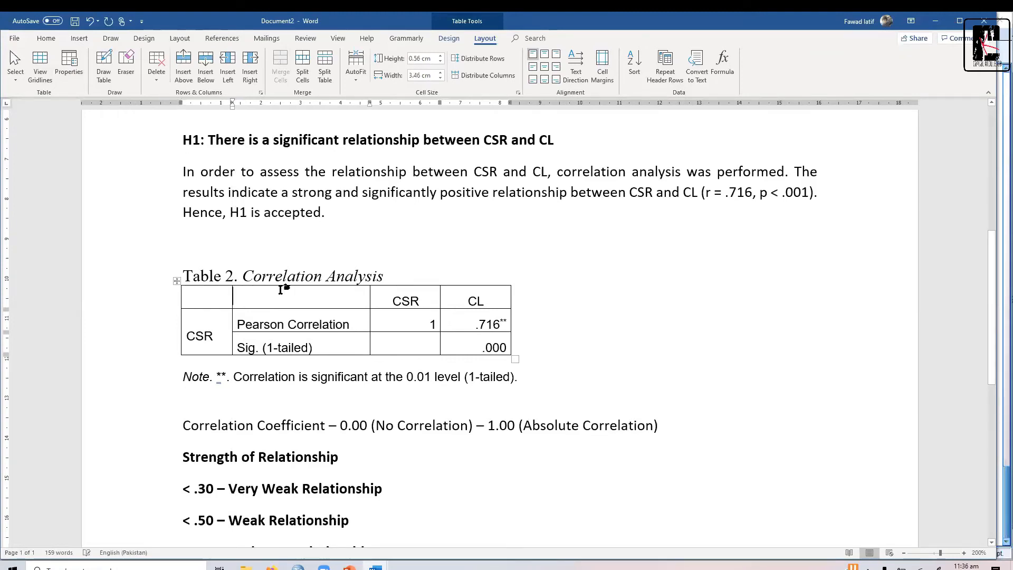
{"action": "left_click", "coordinate": [285, 283]}
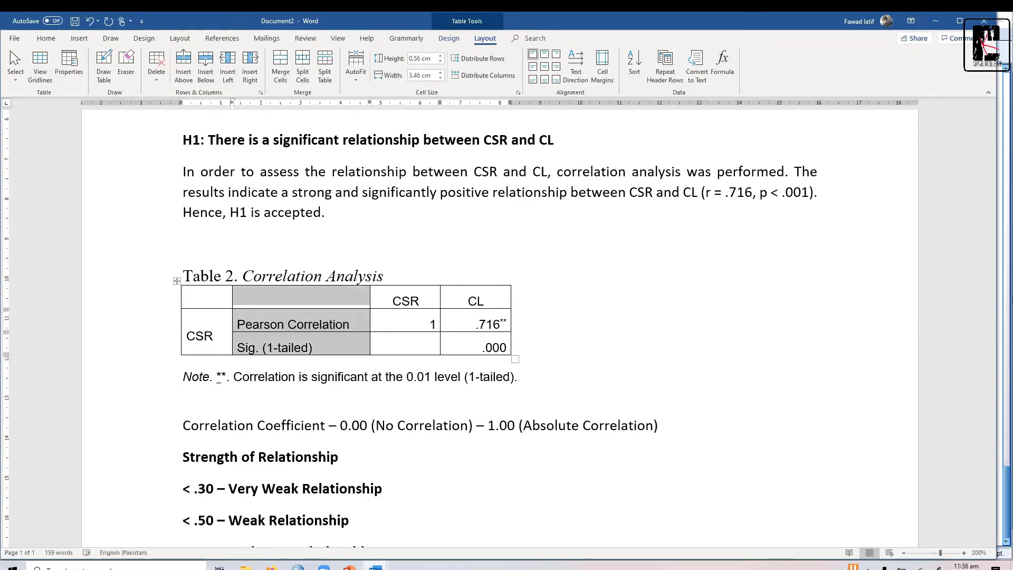
{"action": "key", "text": "BackSpace"}
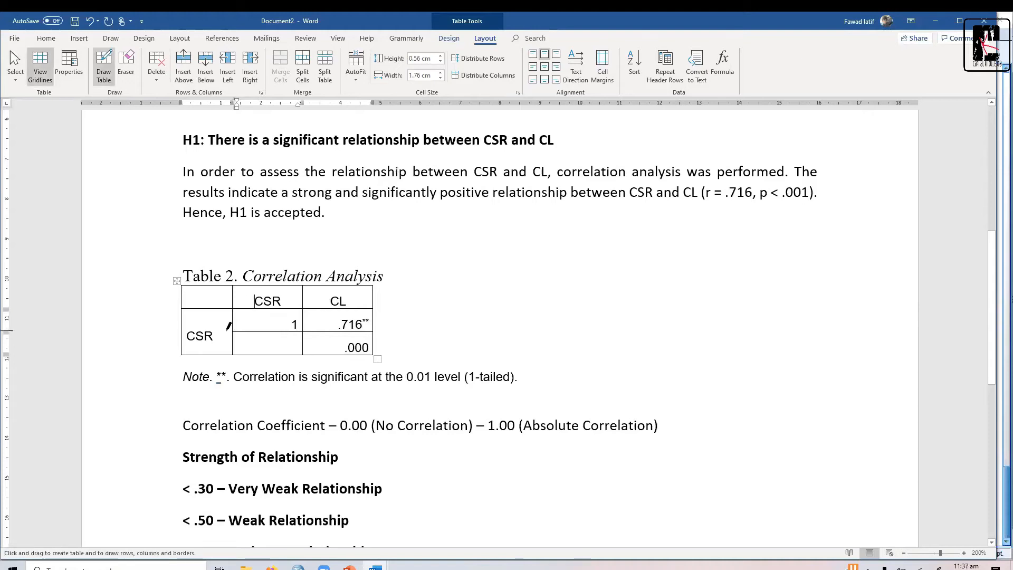
Split the CSR label cell with a drawn horizontal border and delete the significance row containing .000.
{"action": "left_click_drag", "start_coordinate": [227, 331], "coordinate": [193, 329]}
{"action": "key", "text": "shift+Right"}
{"action": "key", "text": "shift+Right"}
{"action": "key", "text": "shift+Right"}
{"action": "key", "text": "shift+Right"}
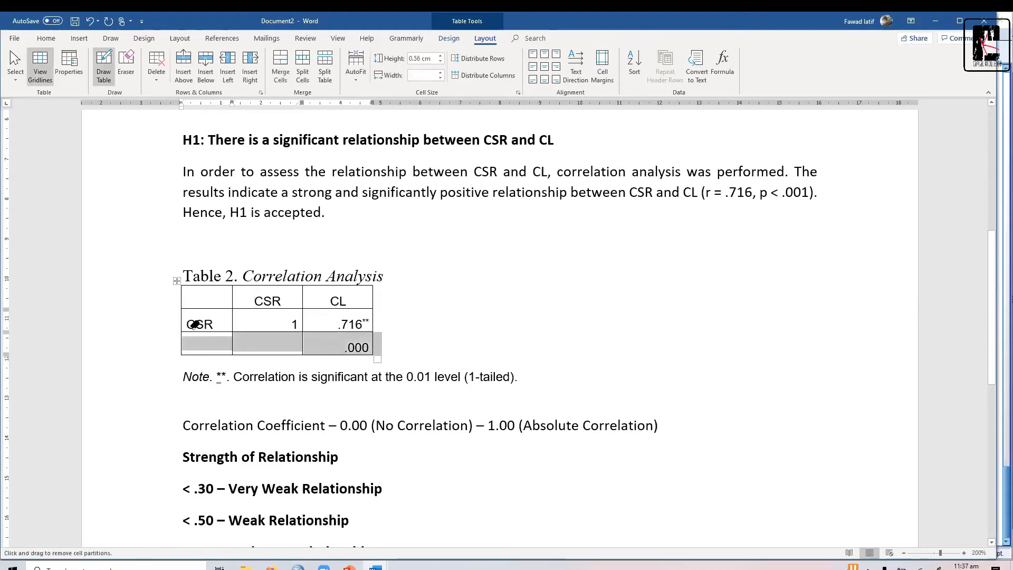
{"action": "key", "text": "BackSpace"}
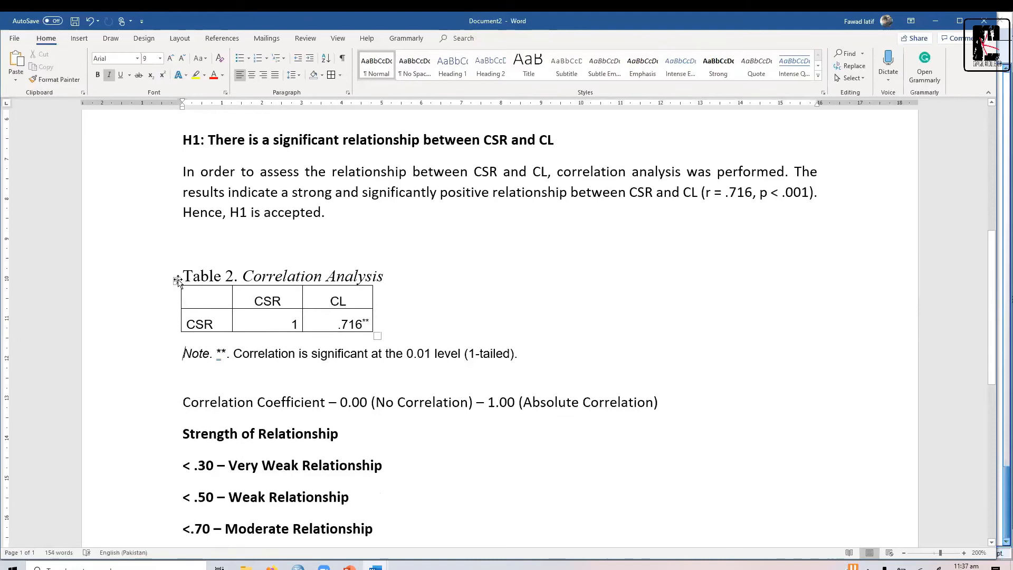
AutoFit the correlation table to the window and remove the empty line above the Table 2 caption.
{"action": "right_click", "coordinate": [177, 281]}
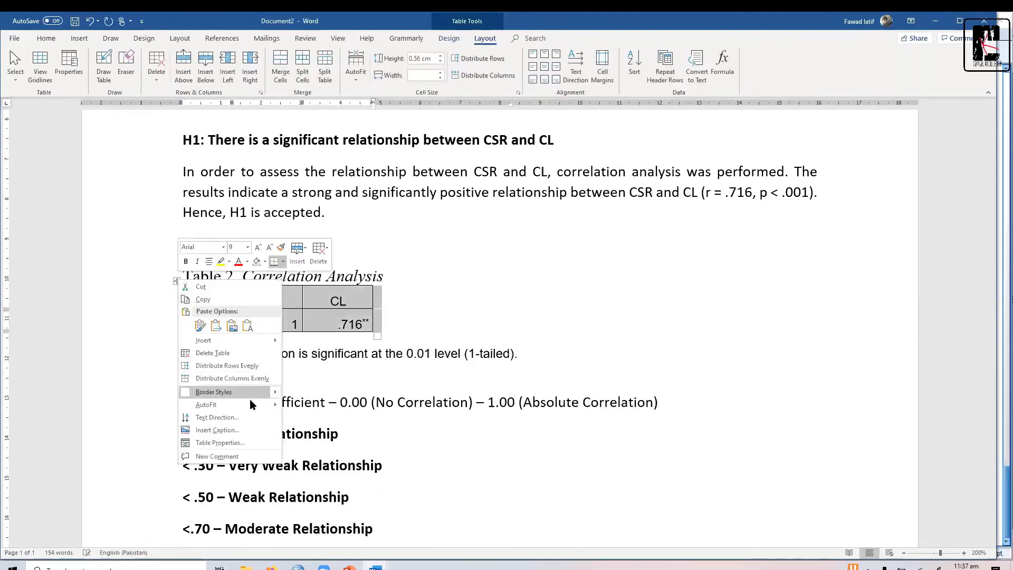
{"action": "mouse_move", "coordinate": [259, 405]}
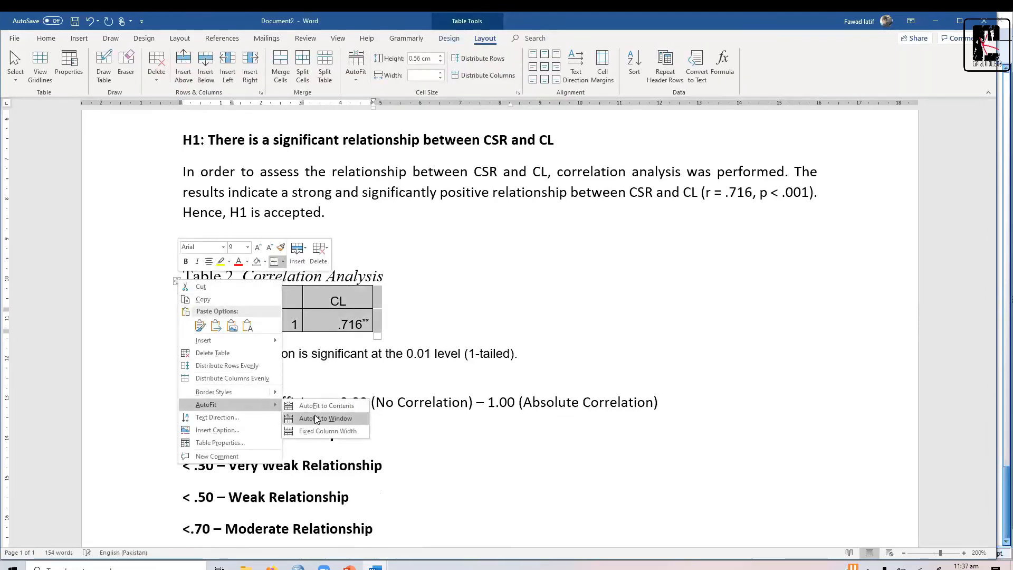
{"action": "left_click", "coordinate": [316, 419]}
{"action": "left_click", "coordinate": [383, 386]}
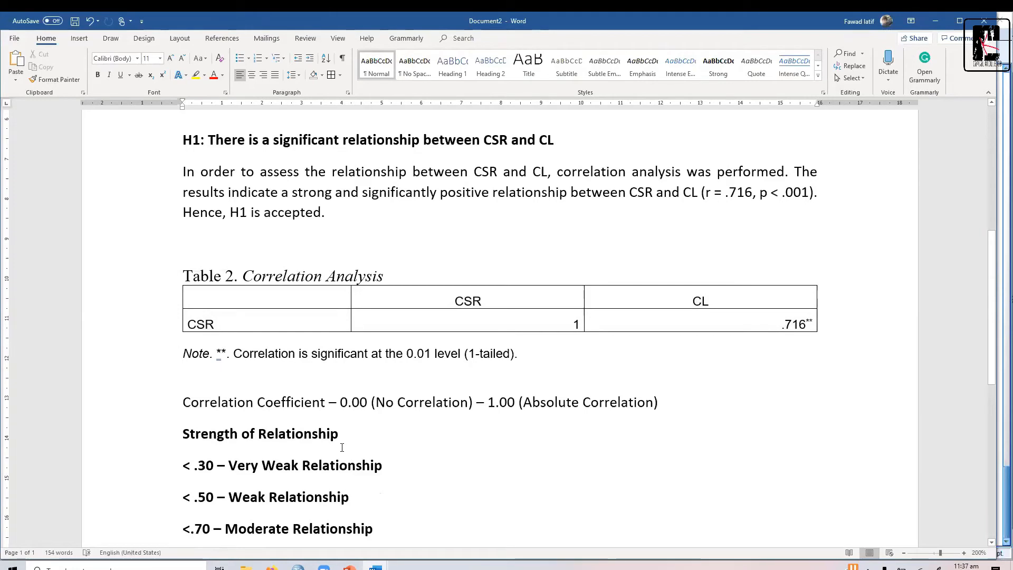
{"action": "left_click", "coordinate": [239, 247]}
{"action": "key", "text": "Delete"}
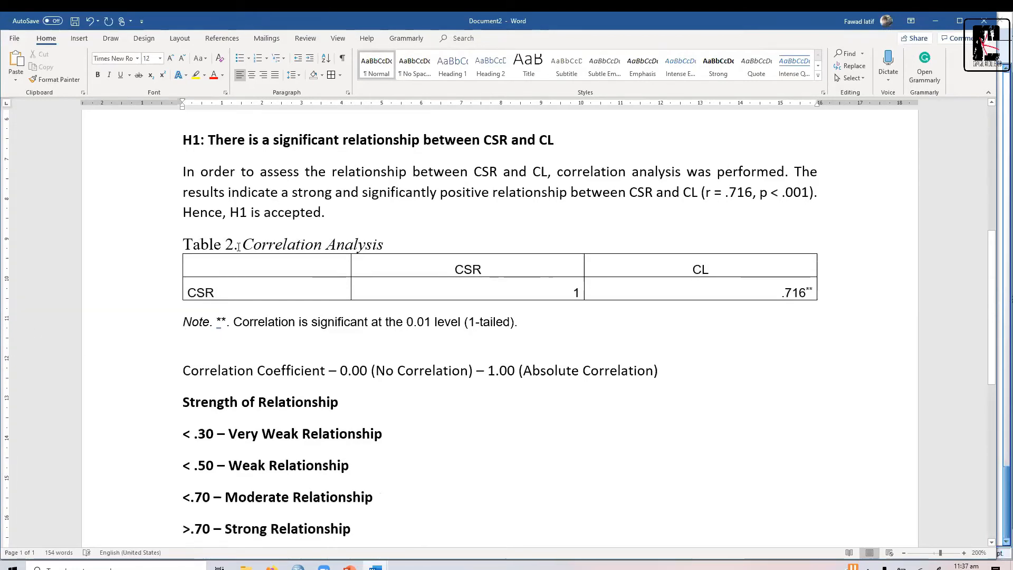
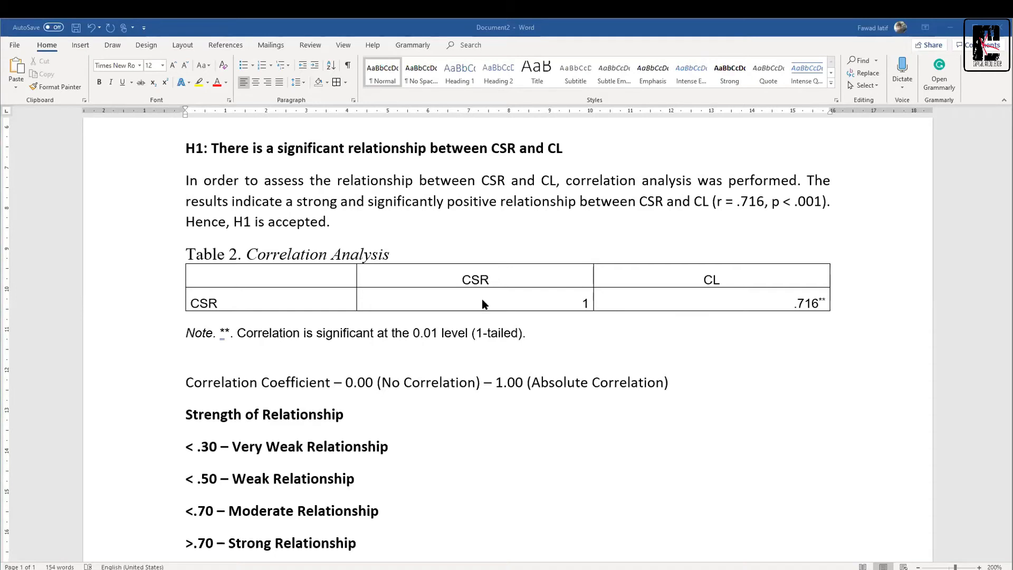
Switch to the SPSS data view and examine the CL and gender variable columns.
{"action": "left_click", "coordinate": [345, 220]}
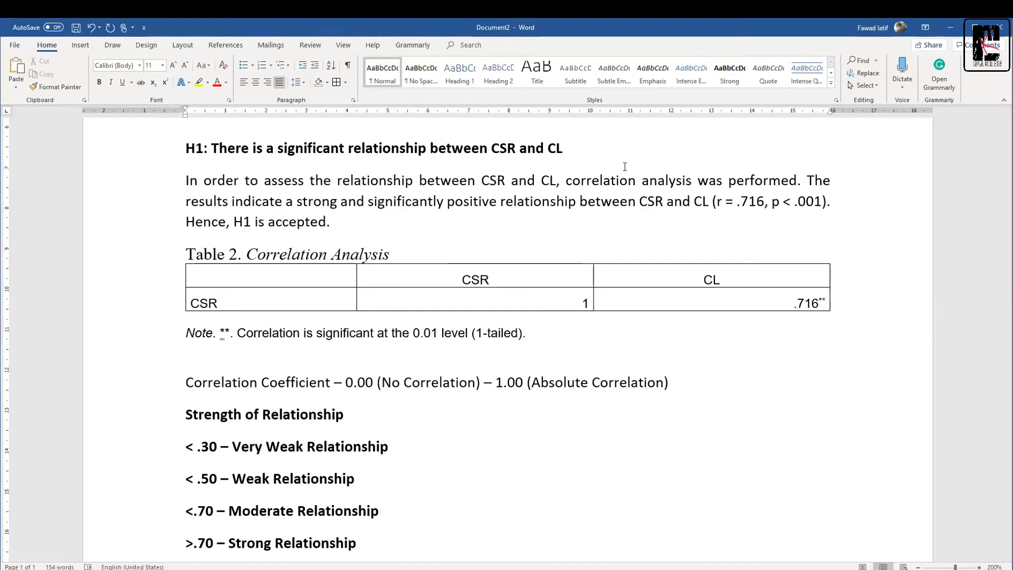
{"action": "left_click", "coordinate": [345, 232]}
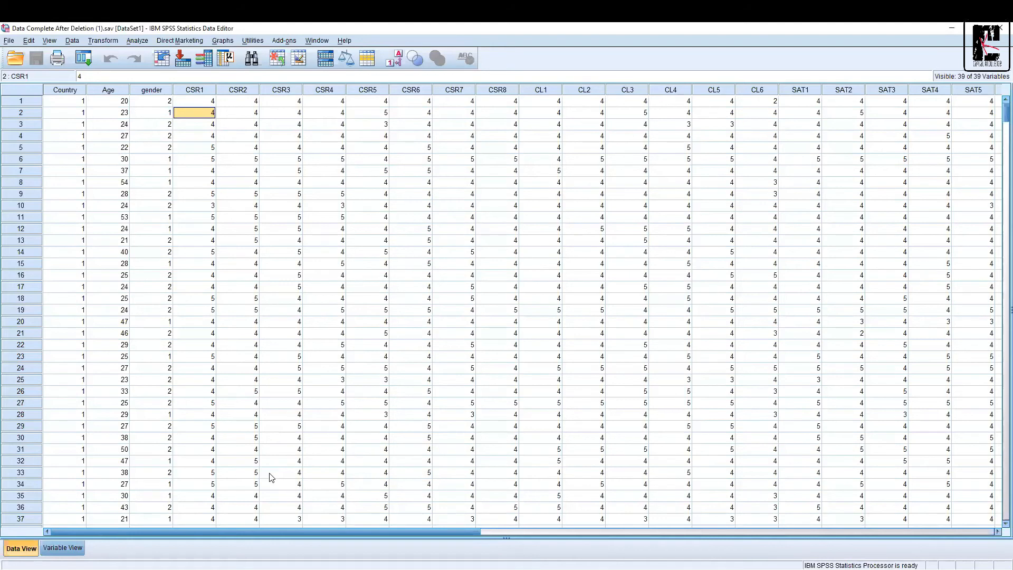
{"action": "left_click_drag", "start_coordinate": [300, 532], "coordinate": [751, 515]}
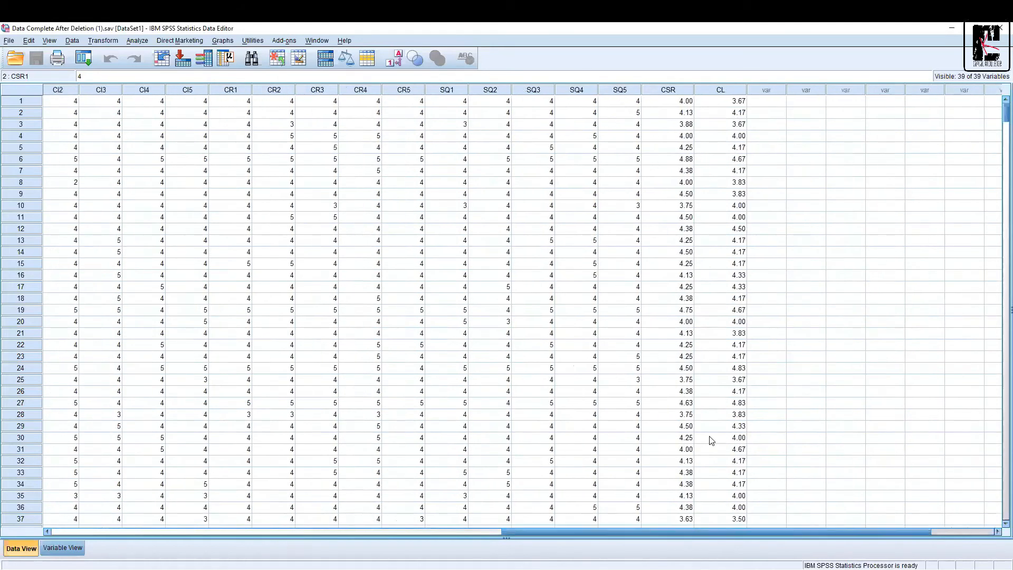
{"action": "left_click", "coordinate": [727, 90]}
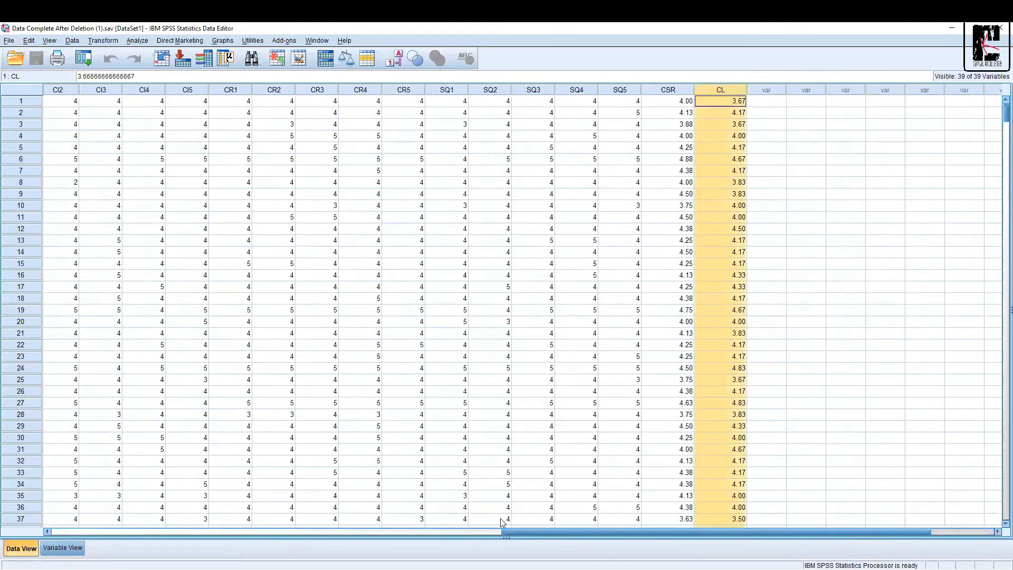
{"action": "left_click_drag", "start_coordinate": [508, 530], "coordinate": [52, 534]}
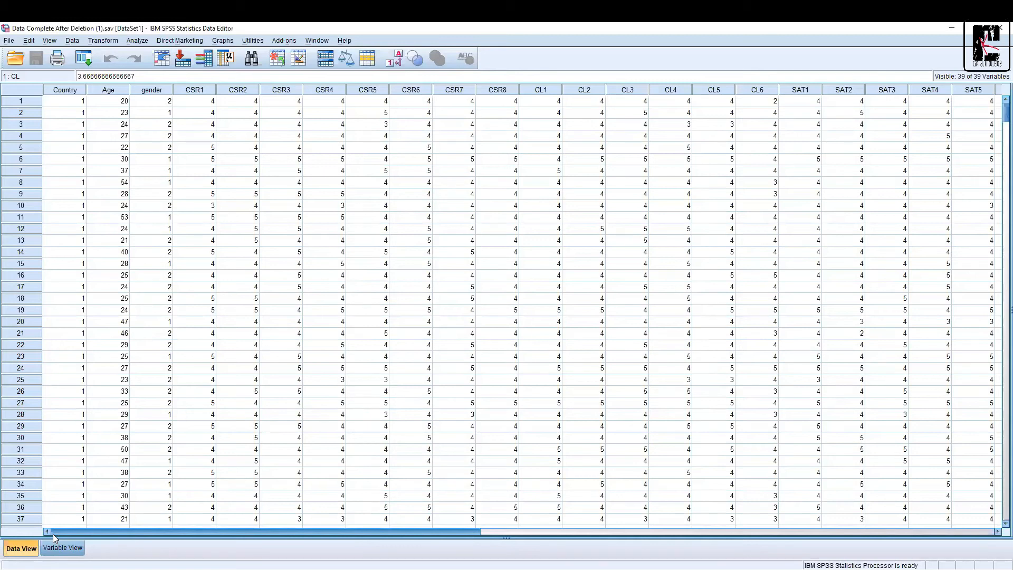
{"action": "left_click", "coordinate": [151, 91]}
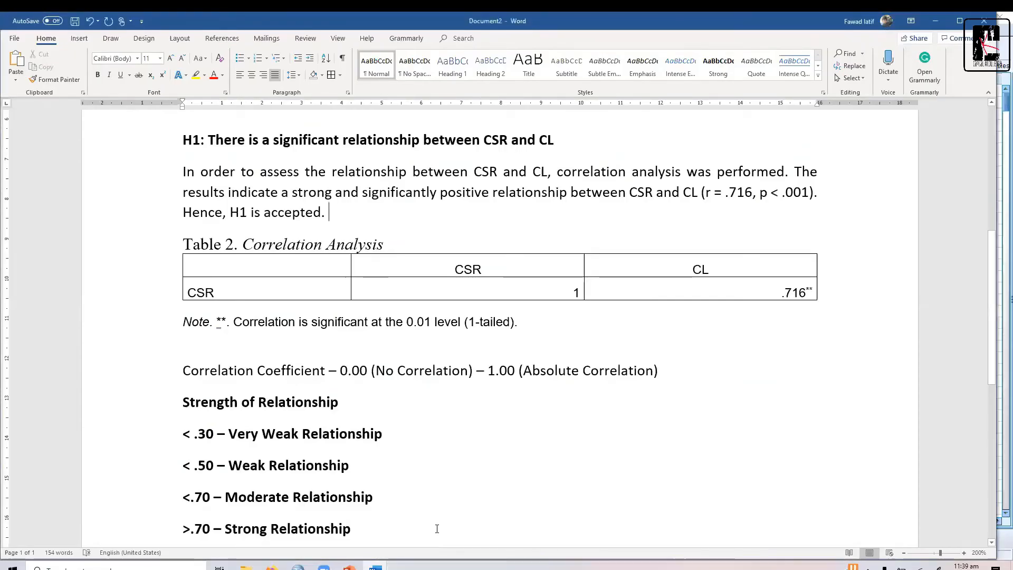
Write the bold hypothesis "H2: There is a significant difference in Customer Loyalty between Male and Female Respondents" below the ">.05 - Rejected" line.
{"action": "key", "text": "Down"}
{"action": "key", "text": "Down"}
{"action": "key", "text": "Down"}
{"action": "key", "text": "Down"}
{"action": "key", "text": "Down"}
{"action": "key", "text": "Down"}
{"action": "key", "text": "Down"}
{"action": "key", "text": "Down"}
{"action": "key", "text": "Down"}
{"action": "key", "text": "Down"}
{"action": "key", "text": "Down"}
{"action": "key", "text": "Down"}
{"action": "key", "text": "Down"}
{"action": "key", "text": "Down"}
{"action": "key", "text": "Down"}
{"action": "key", "text": "Down"}
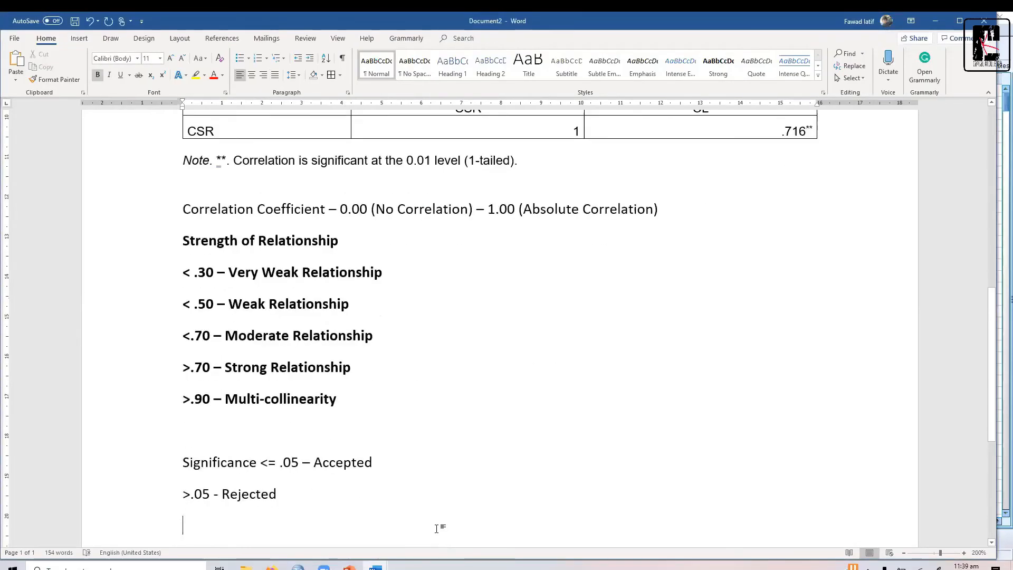
{"action": "type", "text": "H2: T"}
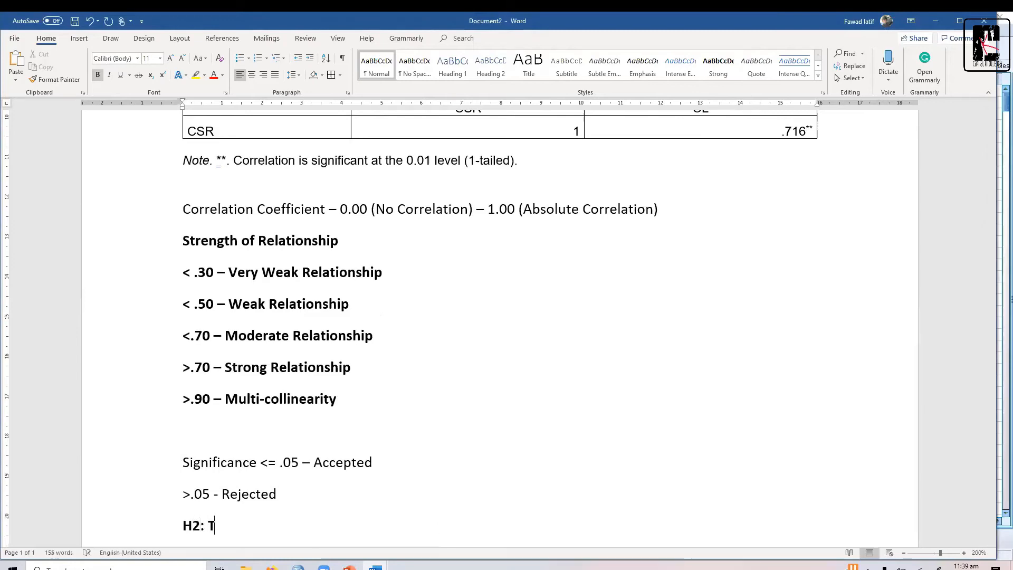
{"action": "type", "text": "here is a signif"}
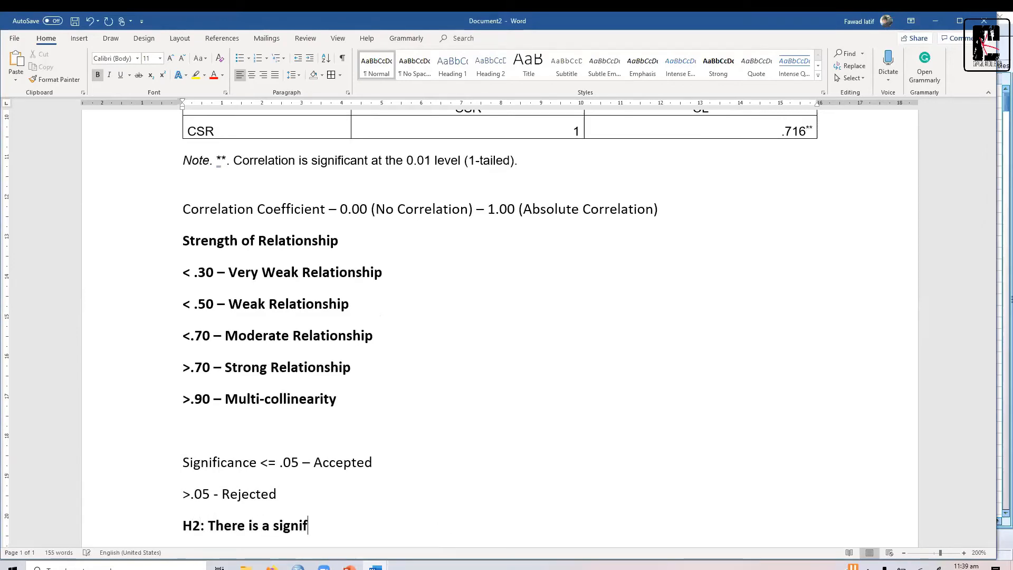
{"action": "type", "text": "icant differenc"}
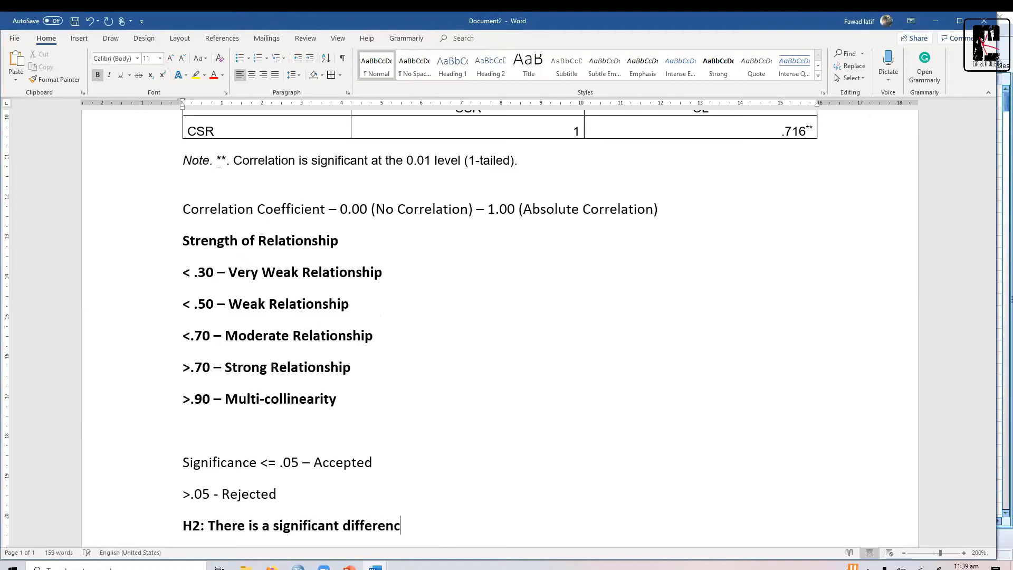
{"action": "type", "text": "e in Customer "}
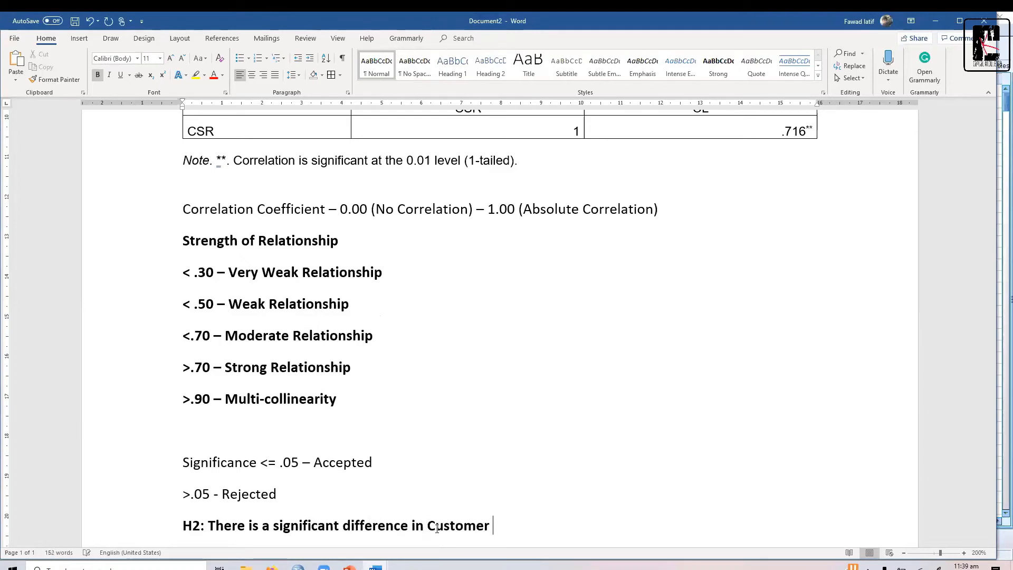
{"action": "type", "text": "Loyalty between"}
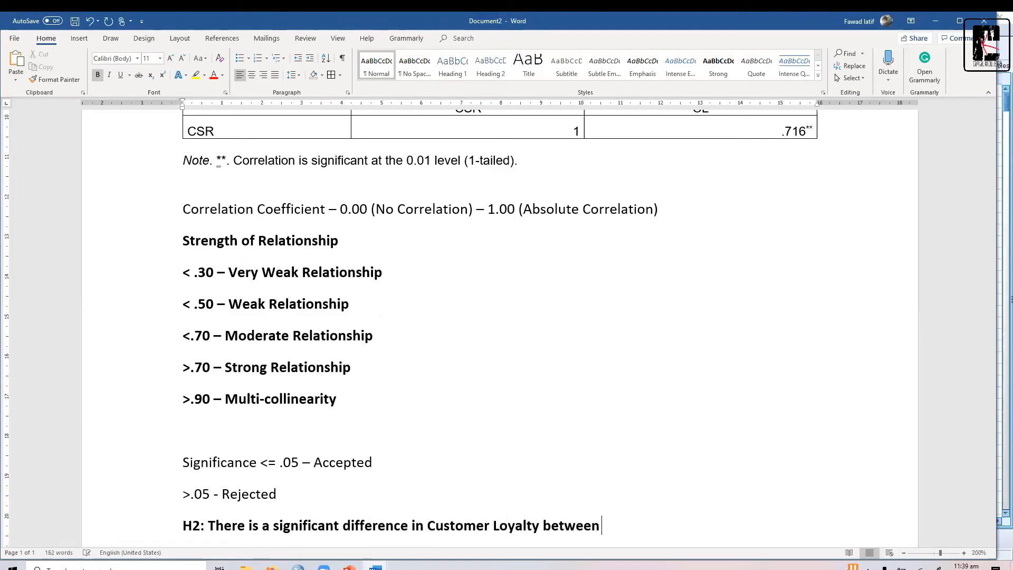
{"action": "type", "text": " Male and F"}
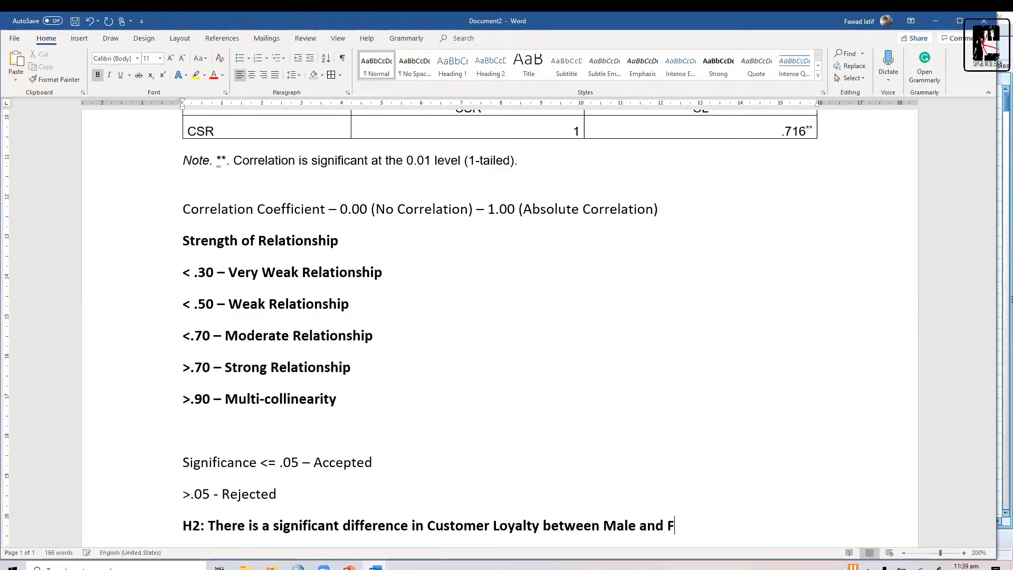
{"action": "type", "text": "emale Respondents"}
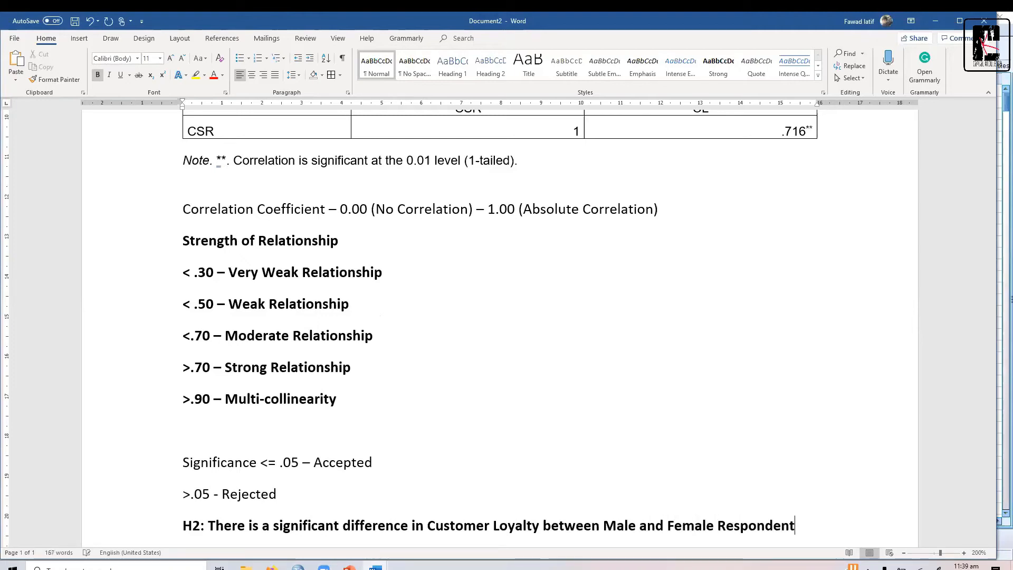
Push the H2 hypothesis to the top of a new page with blank lines, and add empty lines below it.
{"action": "key", "text": "Home"}
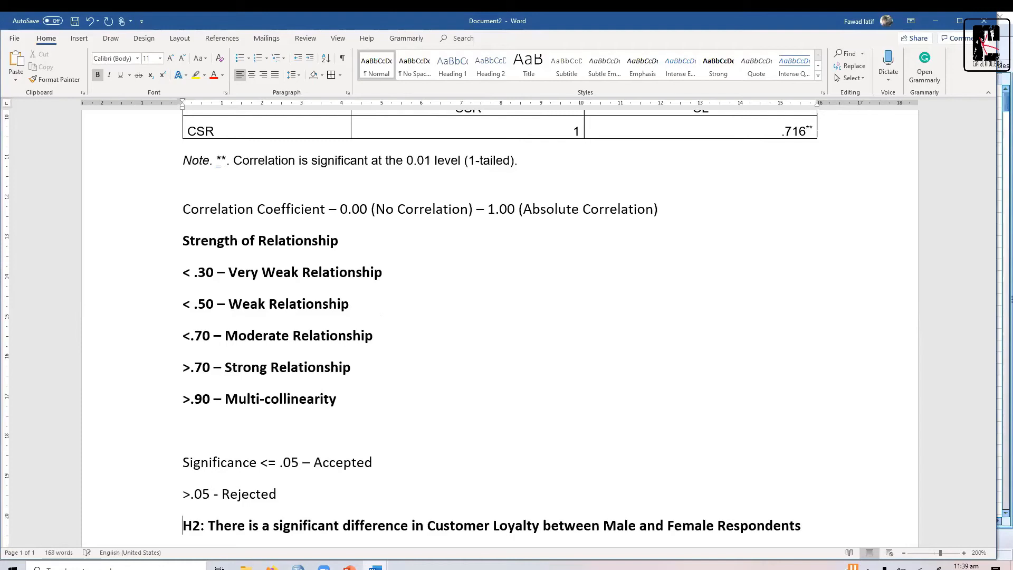
{"action": "key", "text": "Return"}
{"action": "key", "text": "Return"}
{"action": "key", "text": "Return"}
{"action": "key", "text": "Return"}
{"action": "key", "text": "Return"}
{"action": "key", "text": "Return"}
{"action": "key", "text": "Return"}
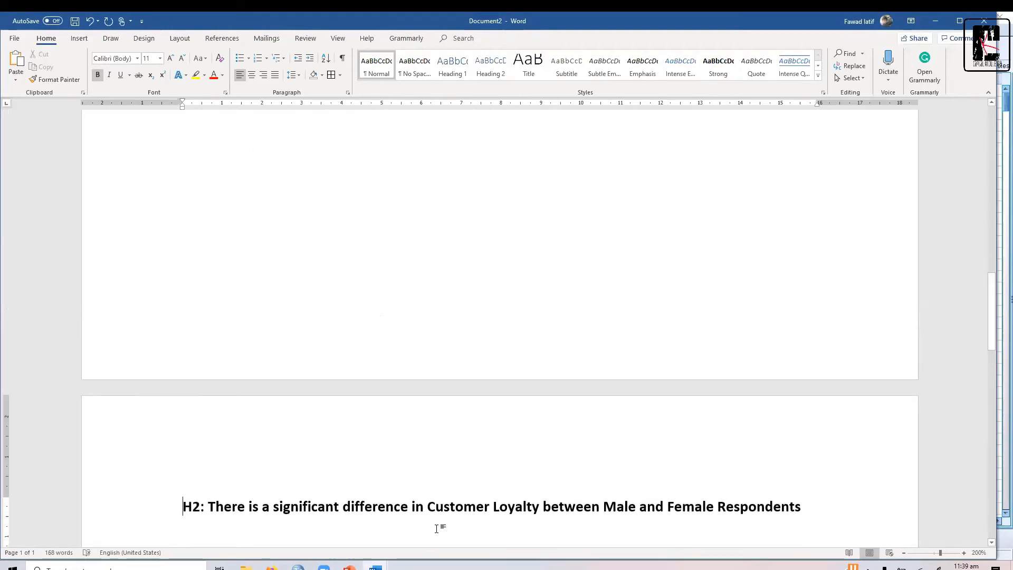
{"action": "key", "text": "Return"}
{"action": "key", "text": "Return"}
{"action": "key", "text": "Return"}
{"action": "key", "text": "Return"}
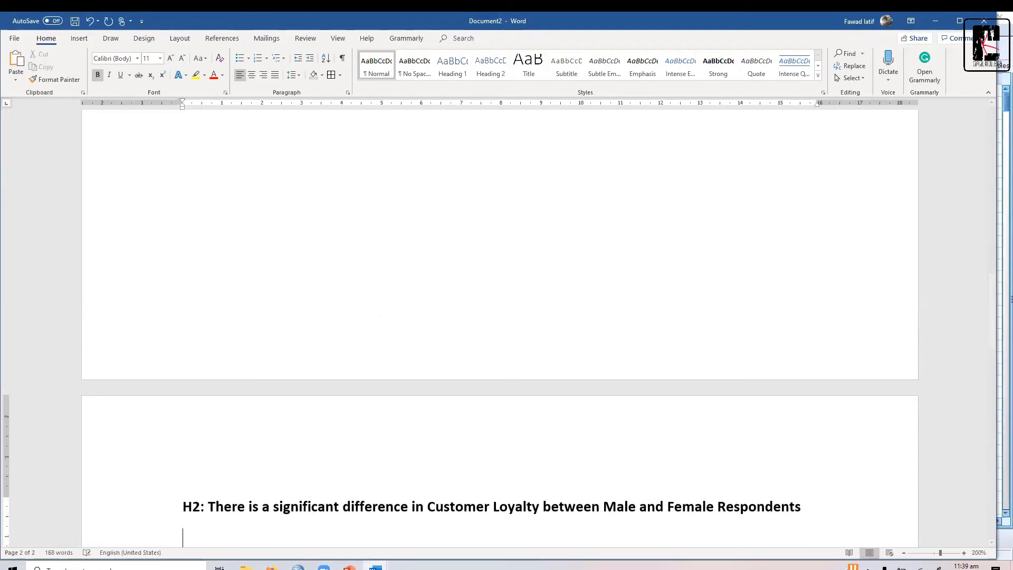
{"action": "key", "text": "Return"}
{"action": "key", "text": "Return"}
{"action": "key", "text": "Return"}
{"action": "key", "text": "Return"}
{"action": "key", "text": "Return"}
{"action": "key", "text": "Return"}
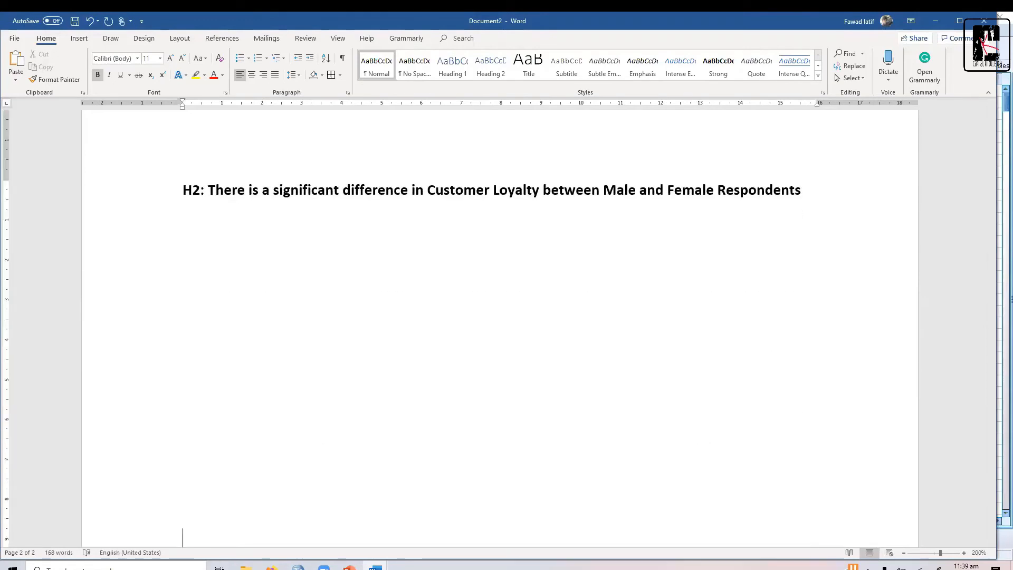
{"action": "left_click", "coordinate": [407, 189]}
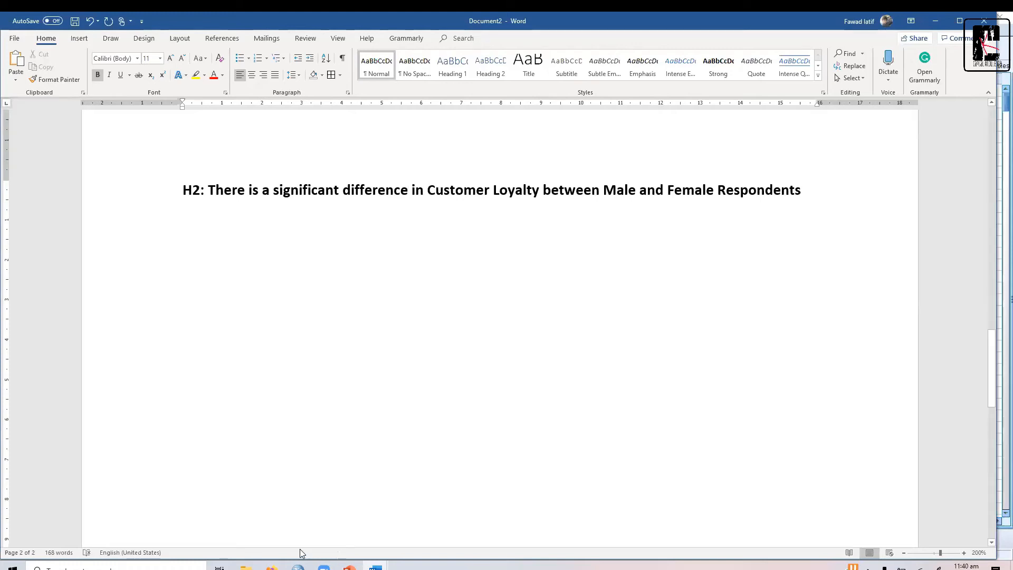
Switch to the SPSS data editor, start an Independent-Samples T Test and assign CL as the test variable.
{"action": "mouse_move", "coordinate": [298, 564]}
{"action": "left_click", "coordinate": [347, 525]}
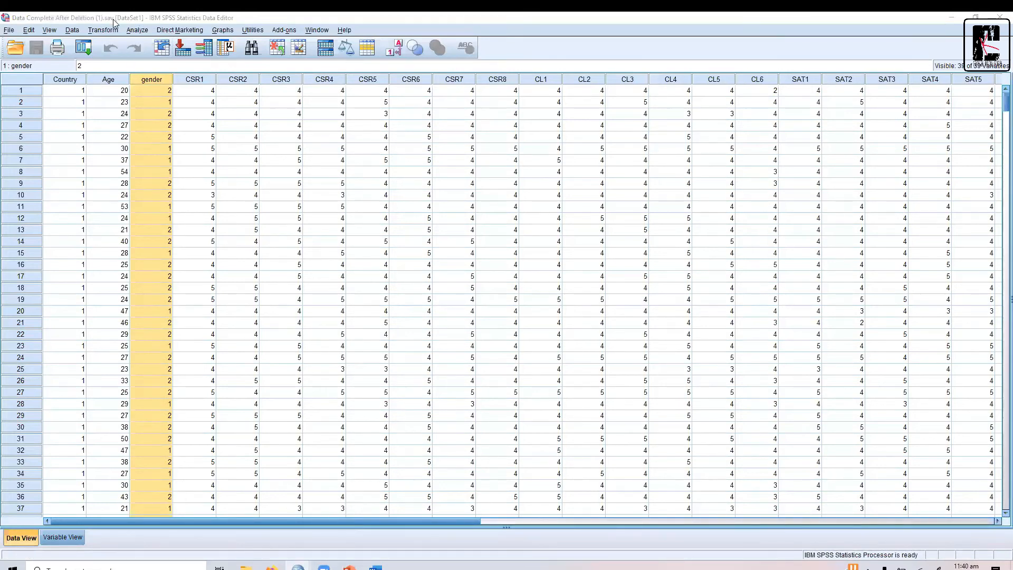
{"action": "left_click", "coordinate": [132, 32]}
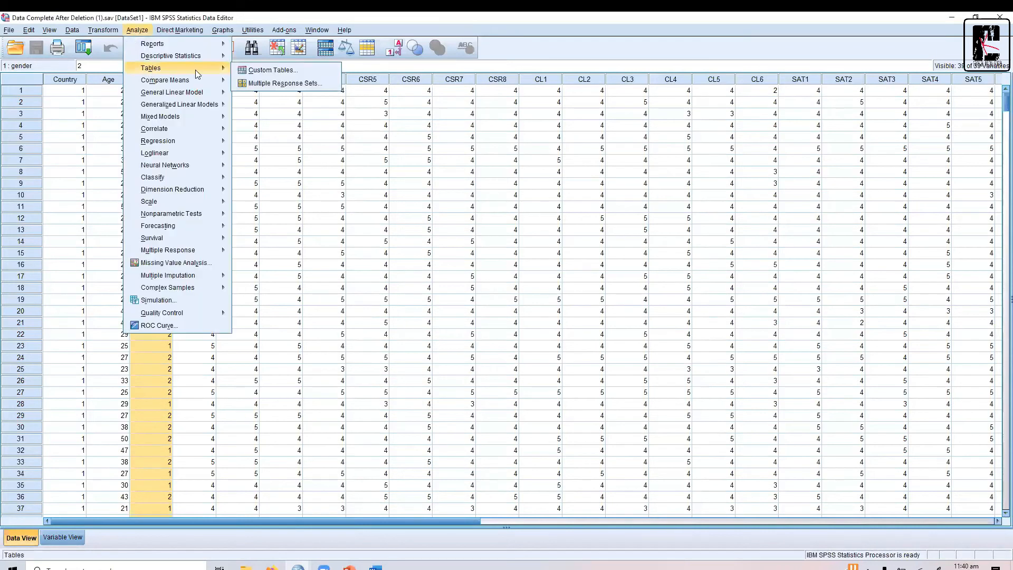
{"action": "mouse_move", "coordinate": [198, 83]}
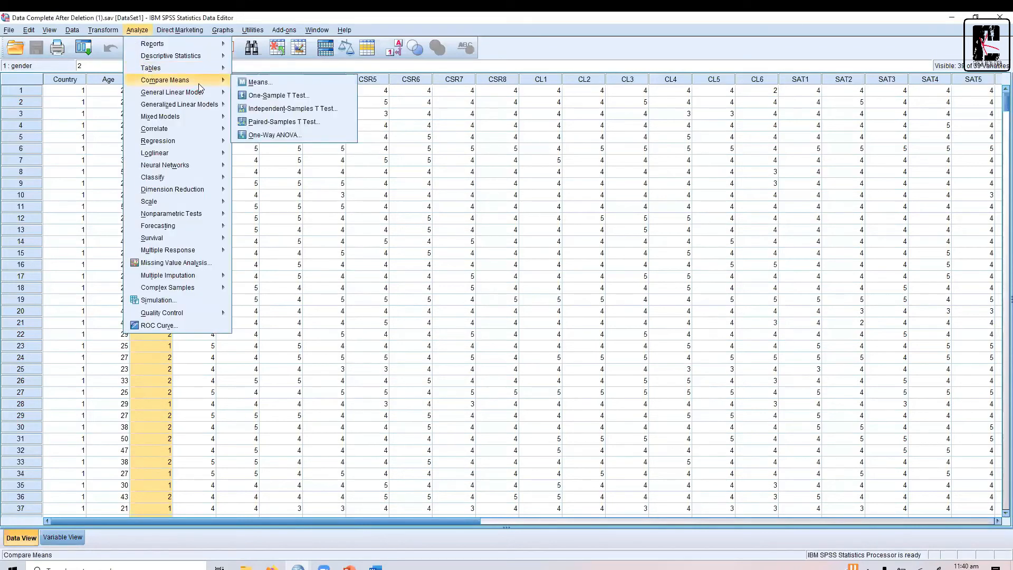
{"action": "left_click", "coordinate": [342, 109]}
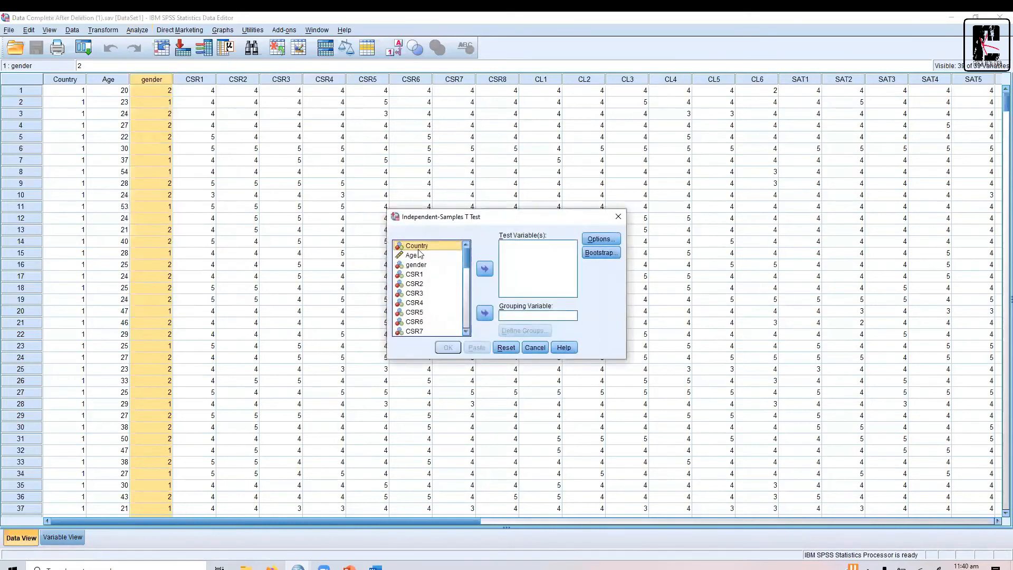
{"action": "left_click_drag", "start_coordinate": [466, 262], "coordinate": [460, 365]}
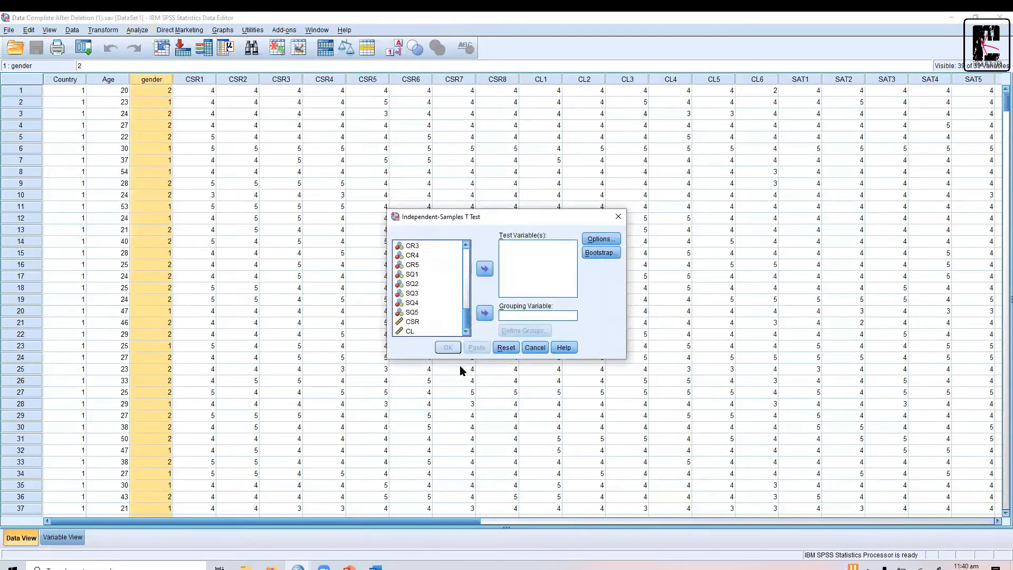
{"action": "left_click", "coordinate": [408, 331]}
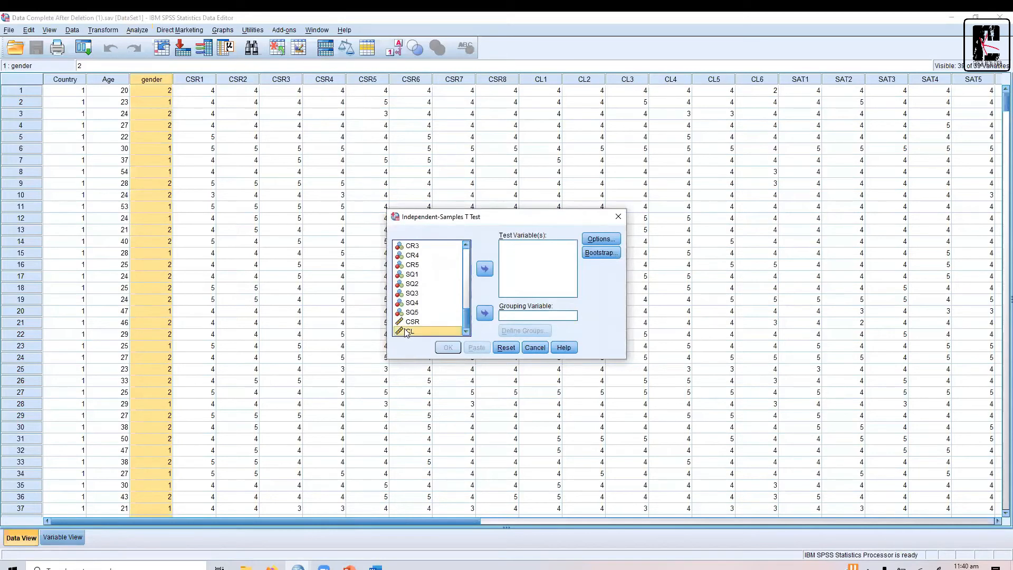
{"action": "left_click", "coordinate": [485, 269]}
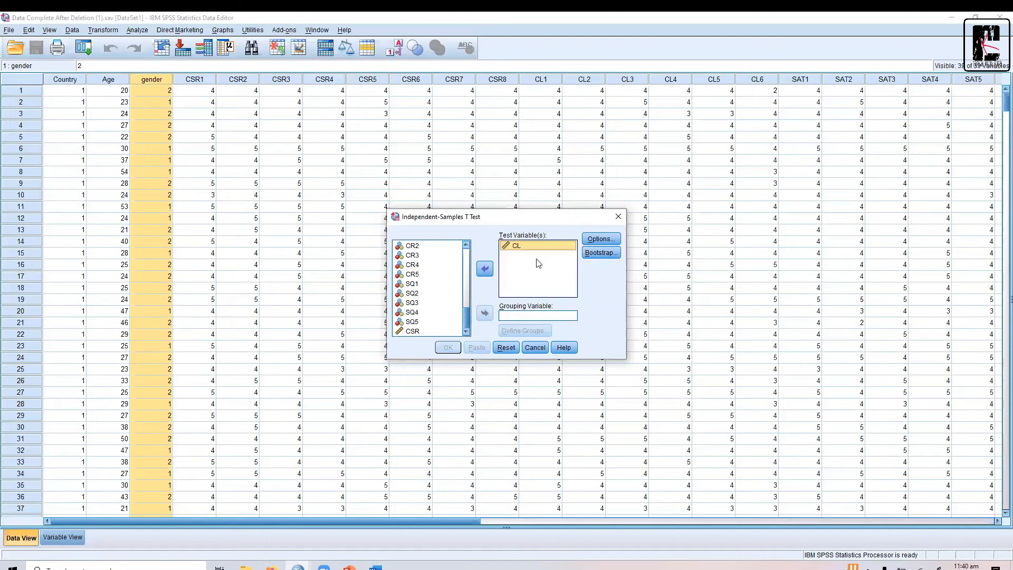
Set gender as the grouping variable, with group 1 defined as 1 and group 2 as 2.
{"action": "left_click_drag", "start_coordinate": [467, 305], "coordinate": [468, 248]}
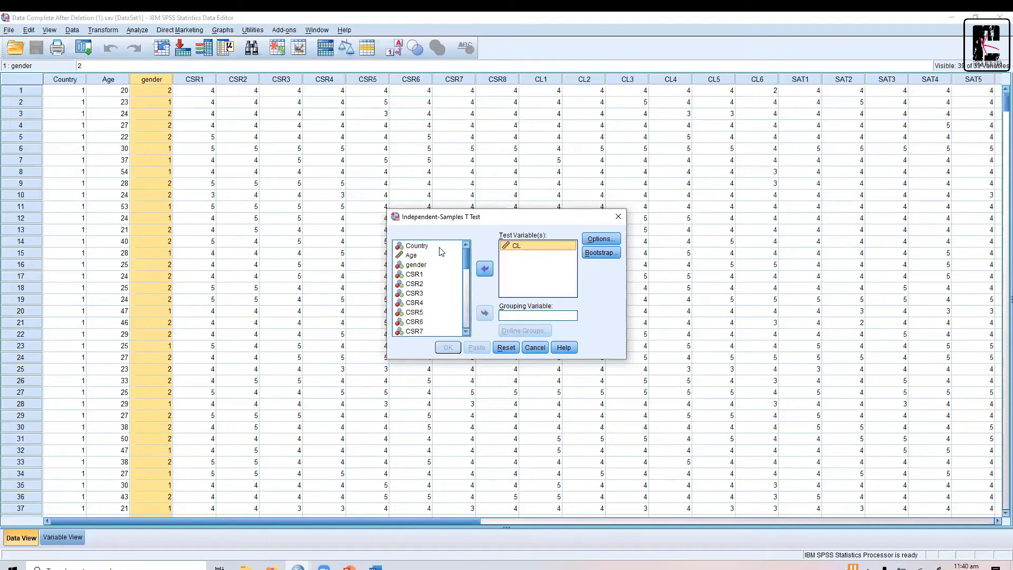
{"action": "left_click", "coordinate": [417, 266]}
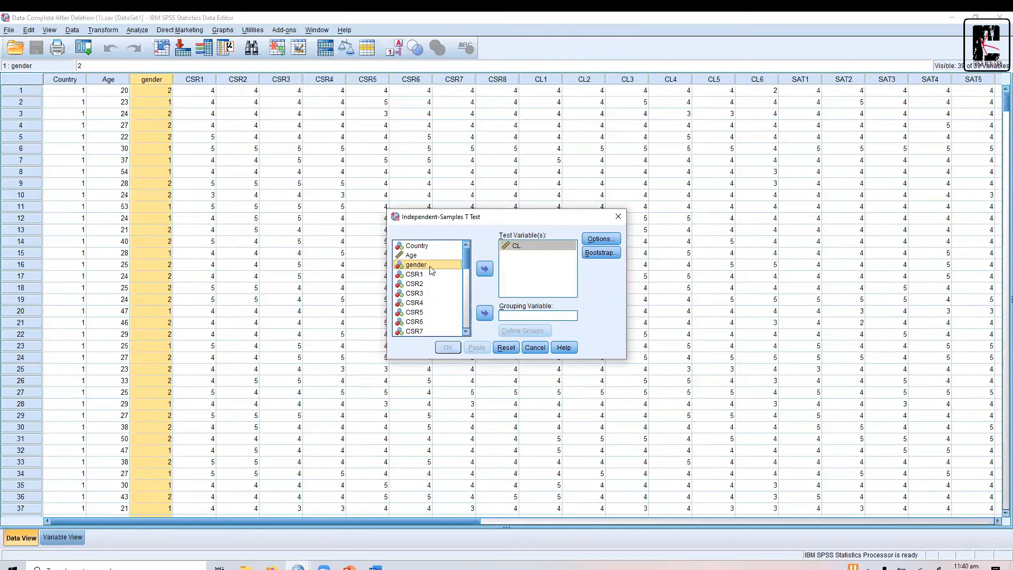
{"action": "left_click", "coordinate": [486, 313]}
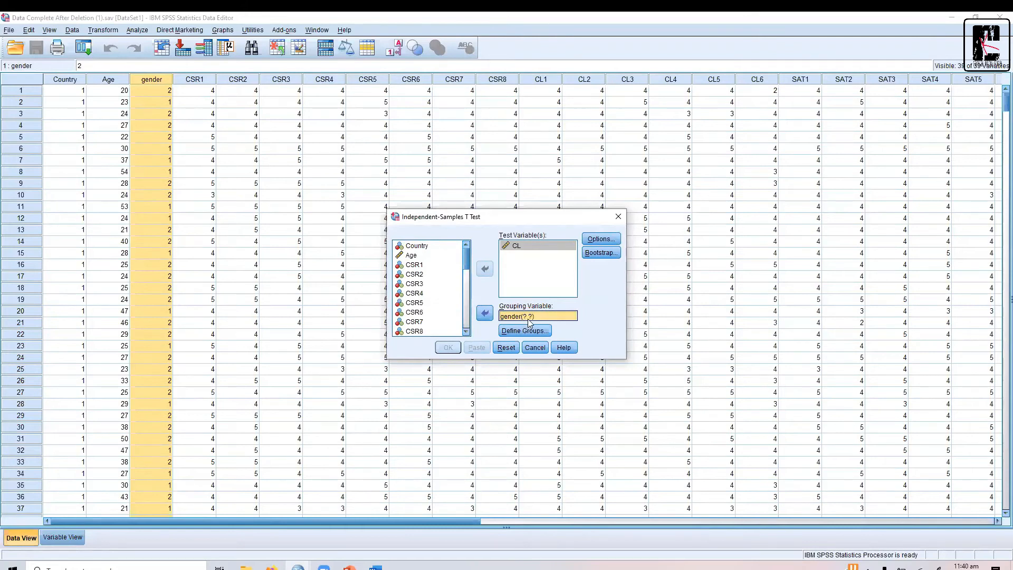
{"action": "left_click", "coordinate": [531, 333]}
{"action": "type", "text": "1"}
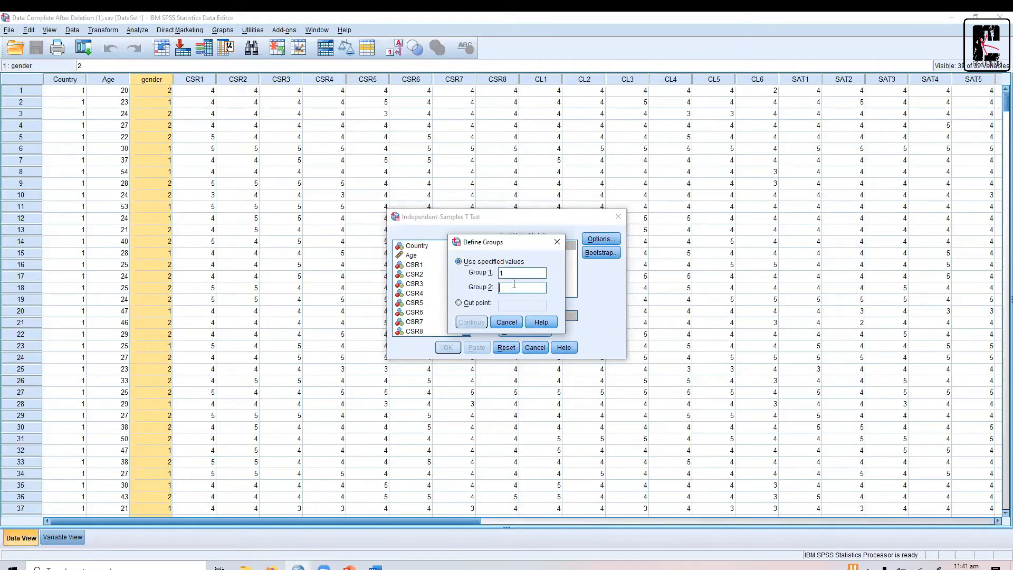
{"action": "left_click", "coordinate": [513, 284]}
{"action": "type", "text": "2"}
{"action": "left_click", "coordinate": [483, 321]}
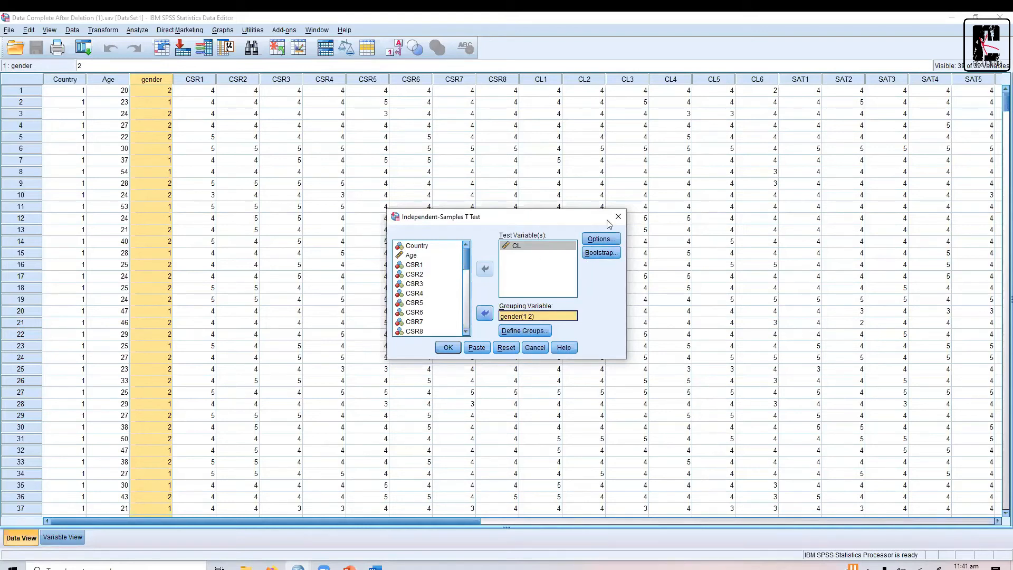
Open the t-test's confidence interval and missing-value options.
{"action": "left_click", "coordinate": [601, 239]}
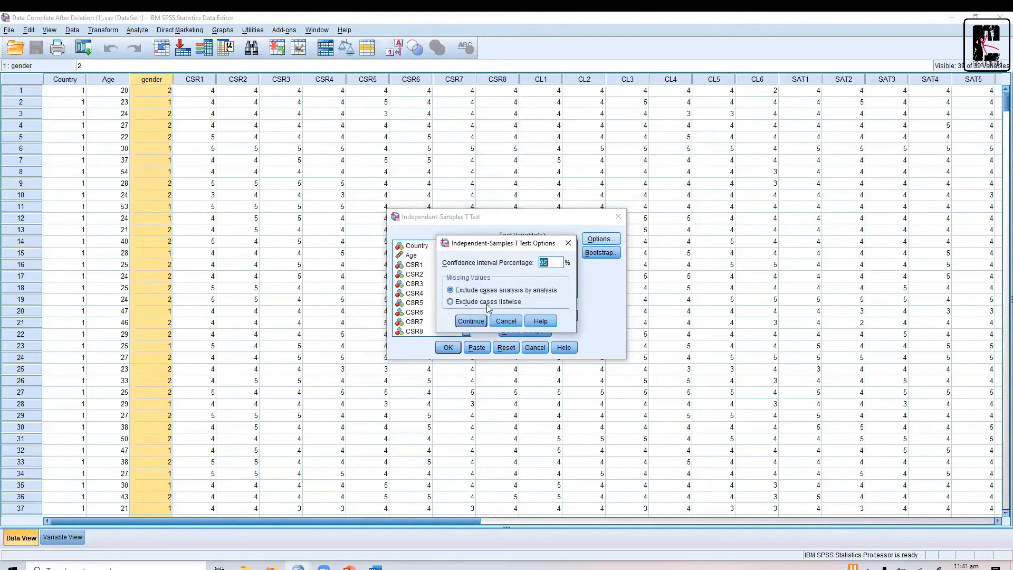
Run the independent-samples t test on CL by gender at 95% confidence and move its Group Statistics table above the dataset line.
{"action": "left_click", "coordinate": [472, 323]}
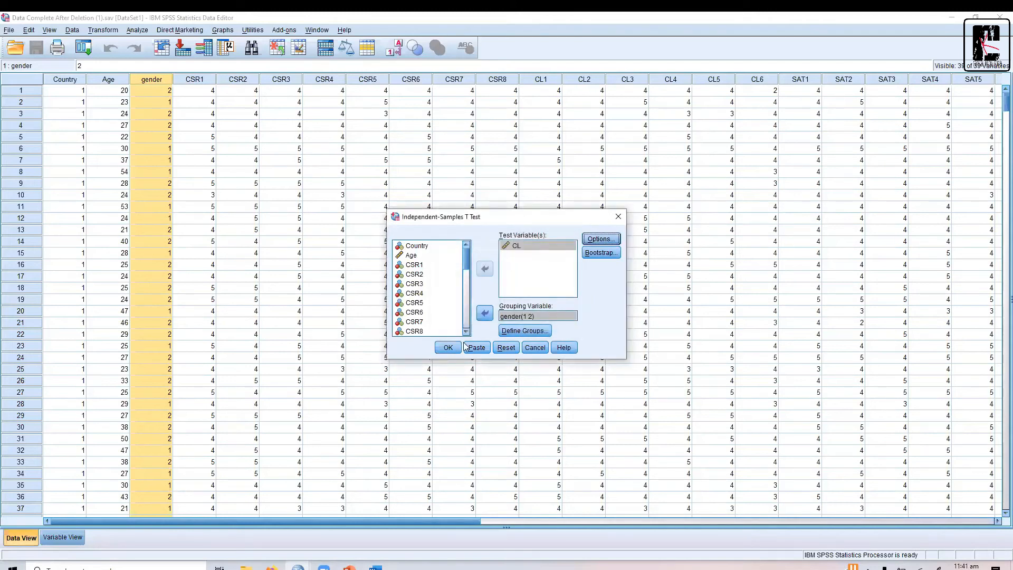
{"action": "left_click", "coordinate": [447, 349]}
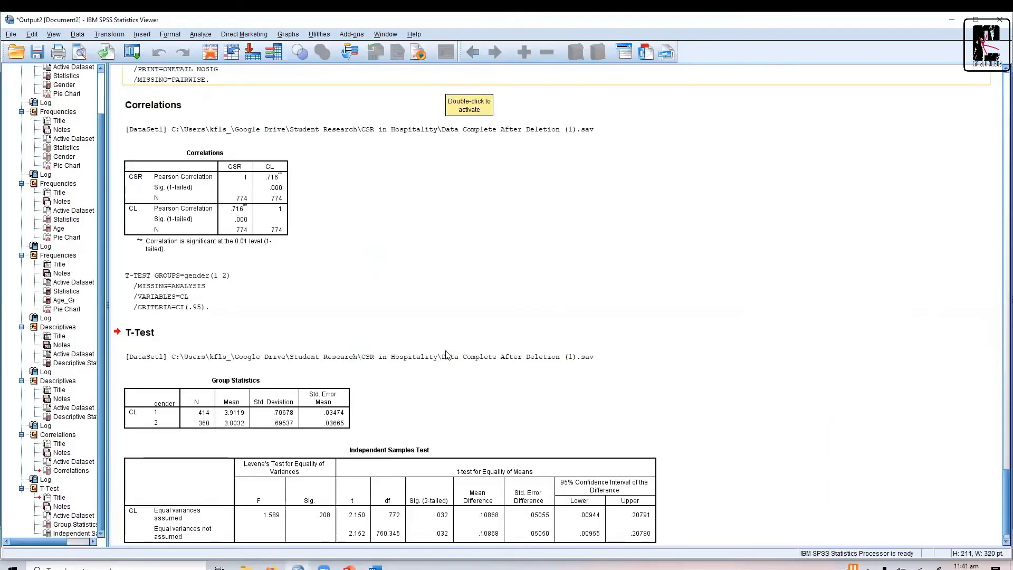
{"action": "left_click_drag", "start_coordinate": [428, 357], "coordinate": [315, 395]}
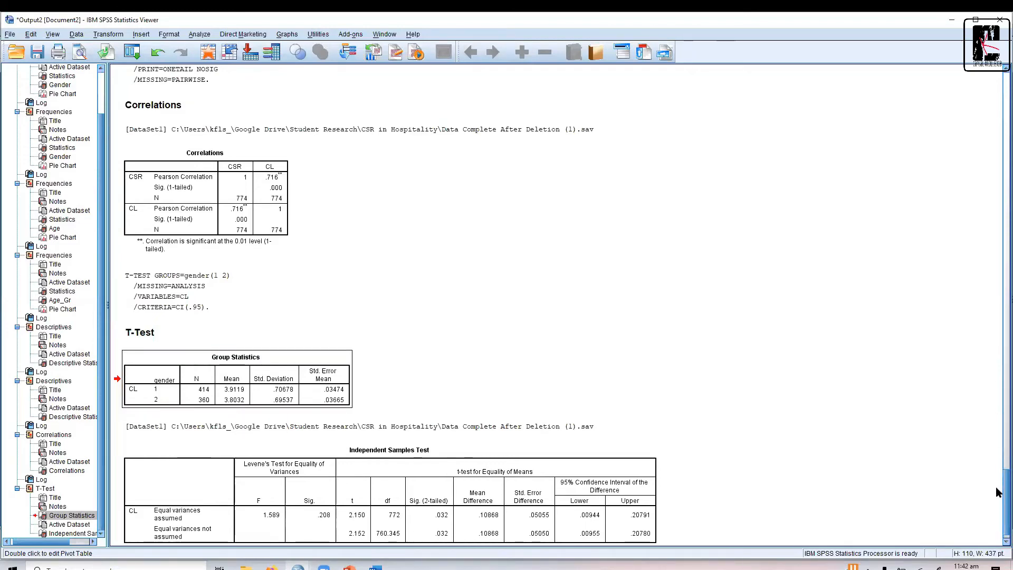
Copy the Independent Samples Test table from the output and switch to Document2 in Word.
{"action": "scroll", "coordinate": [1000, 491], "scroll_direction": "down", "scroll_amount": 1}
{"action": "left_click", "coordinate": [529, 433]}
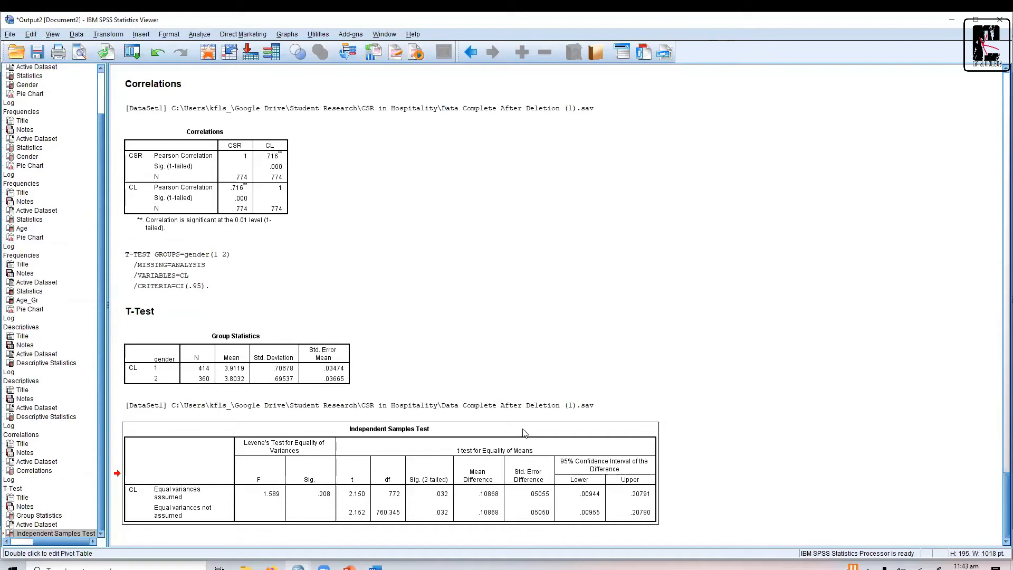
{"action": "mouse_move", "coordinate": [418, 465]}
{"action": "left_mouse_down"}
{"action": "mouse_move", "coordinate": [547, 454]}
{"action": "mouse_move", "coordinate": [295, 454]}
{"action": "mouse_move", "coordinate": [259, 514]}
{"action": "mouse_move", "coordinate": [354, 469]}
{"action": "left_mouse_up"}
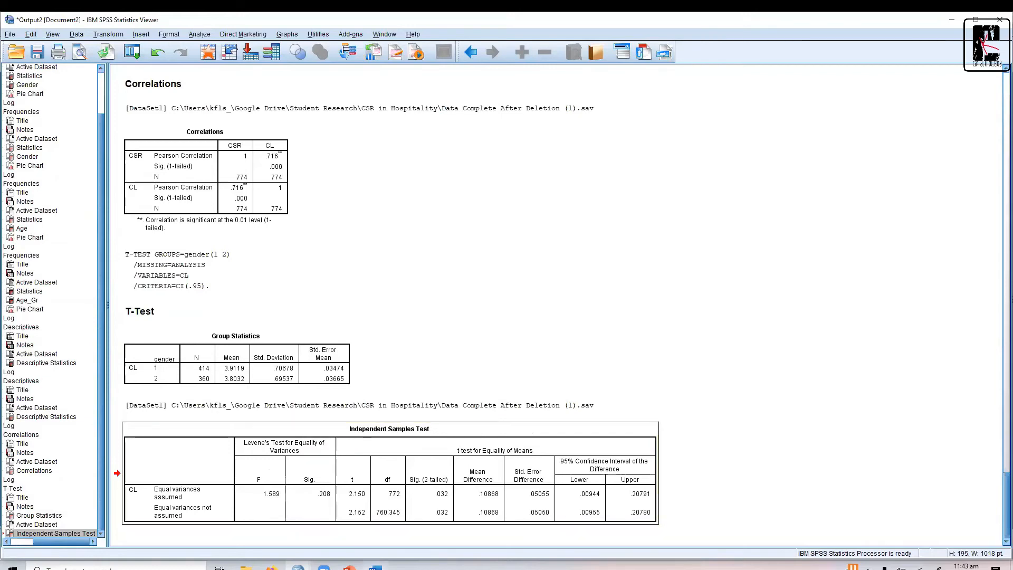
{"action": "left_click", "coordinate": [375, 566]}
{"action": "left_click", "coordinate": [406, 530]}
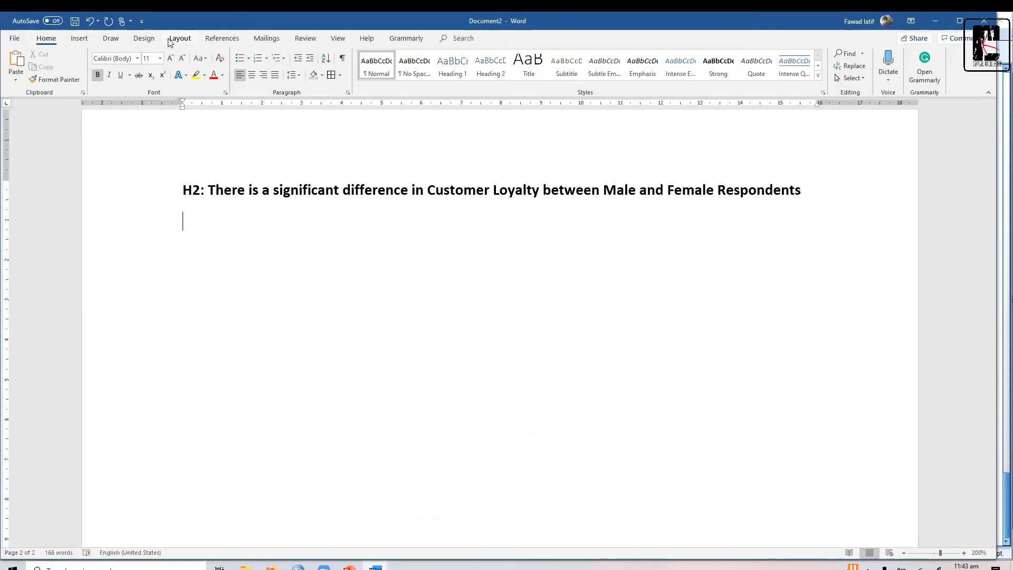
Set the page orientation to landscape and insert four blank lines above the H2 heading.
{"action": "left_click", "coordinate": [54, 82]}
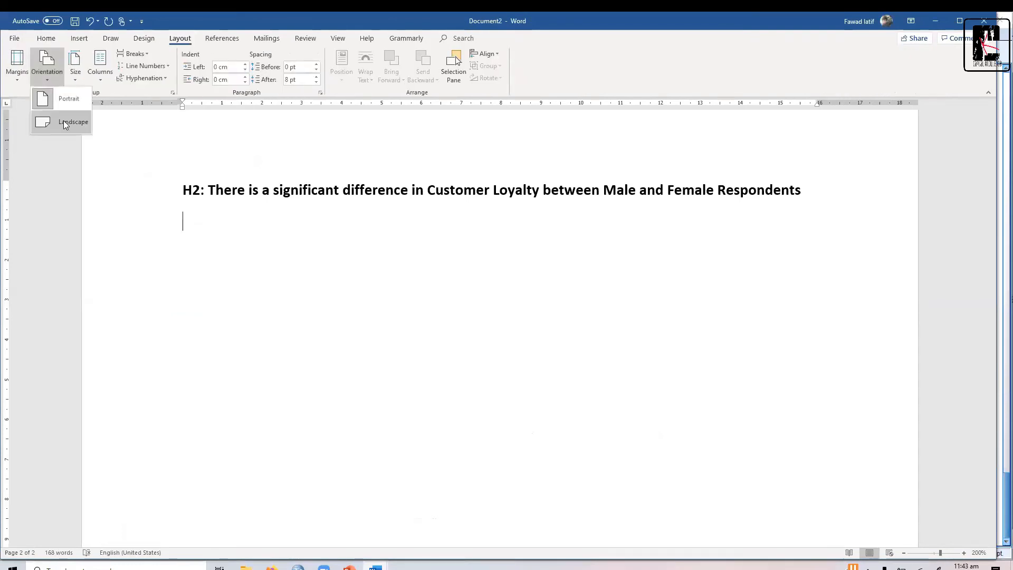
{"action": "left_click", "coordinate": [62, 121]}
{"action": "left_click", "coordinate": [260, 397]}
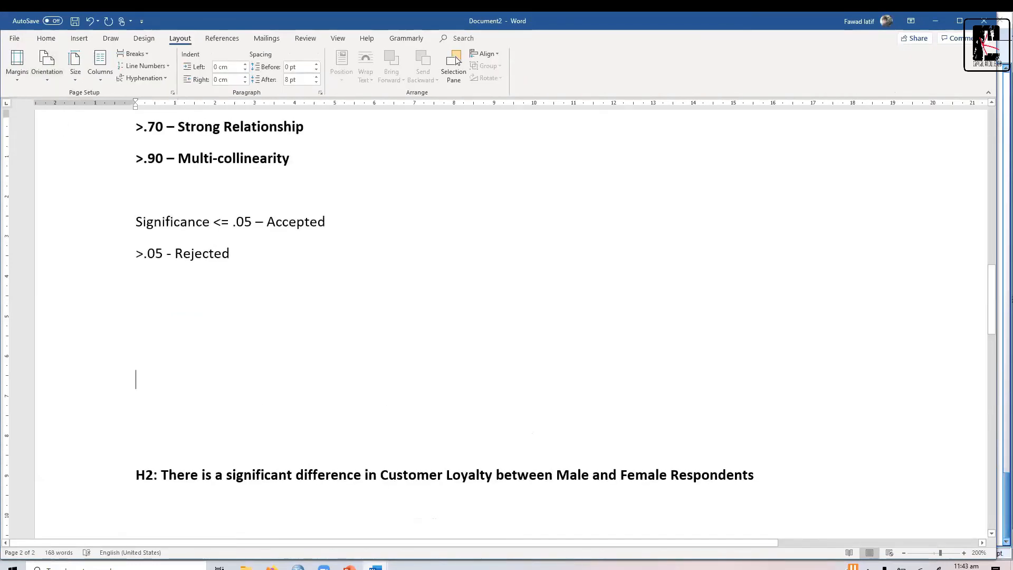
{"action": "key", "text": "Return"}
{"action": "key", "text": "Return"}
{"action": "key", "text": "Return"}
{"action": "key", "text": "Return"}
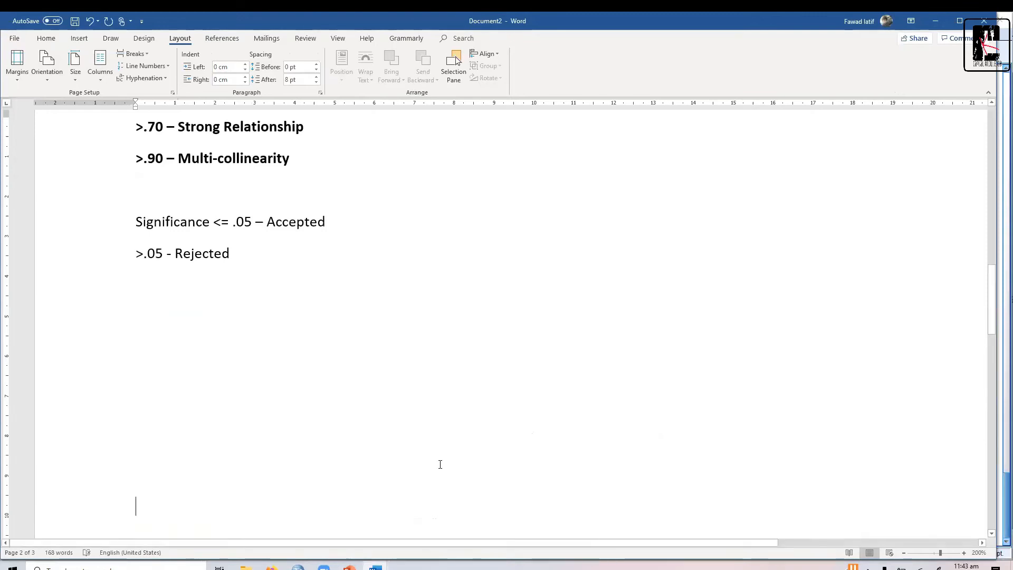
Maximize the document window and add more blank lines above the H2 heading to push it towards the next page.
{"action": "left_click", "coordinate": [958, 21]}
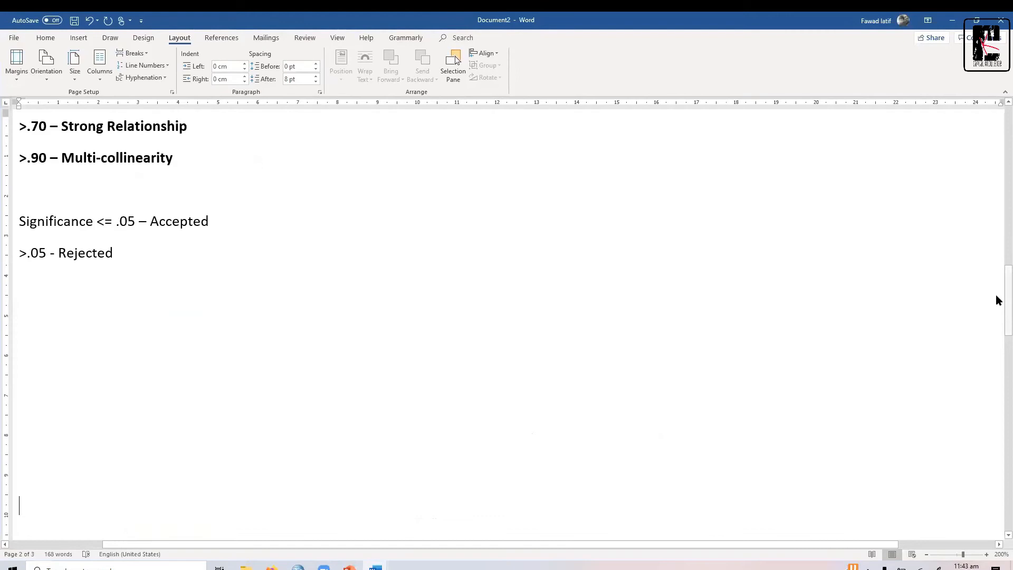
{"action": "left_click_drag", "start_coordinate": [996, 320], "coordinate": [996, 360]}
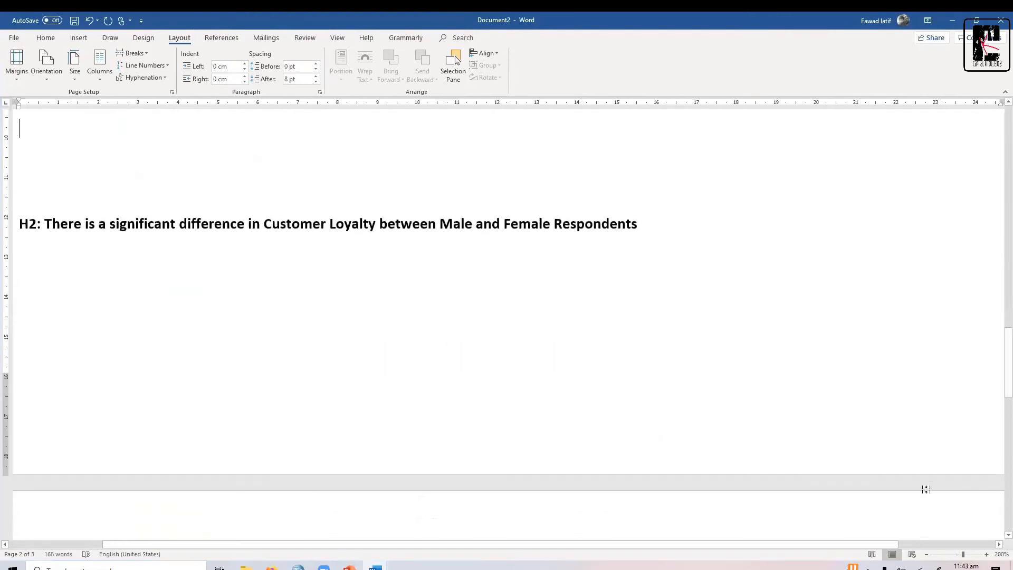
{"action": "left_click", "coordinate": [926, 554]}
{"action": "left_click", "coordinate": [926, 554]}
{"action": "left_click", "coordinate": [927, 554]}
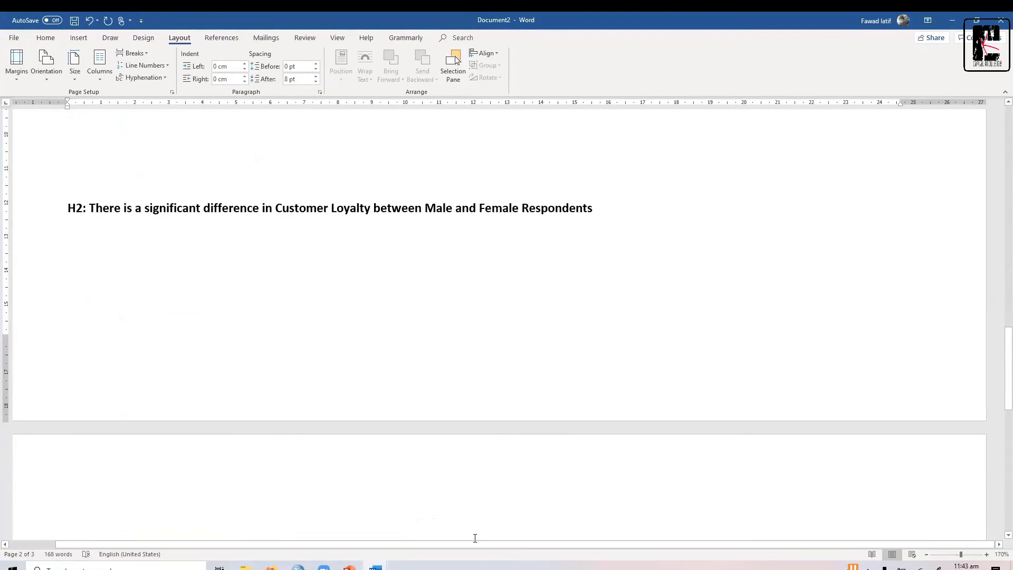
{"action": "left_click_drag", "start_coordinate": [403, 542], "coordinate": [380, 543]}
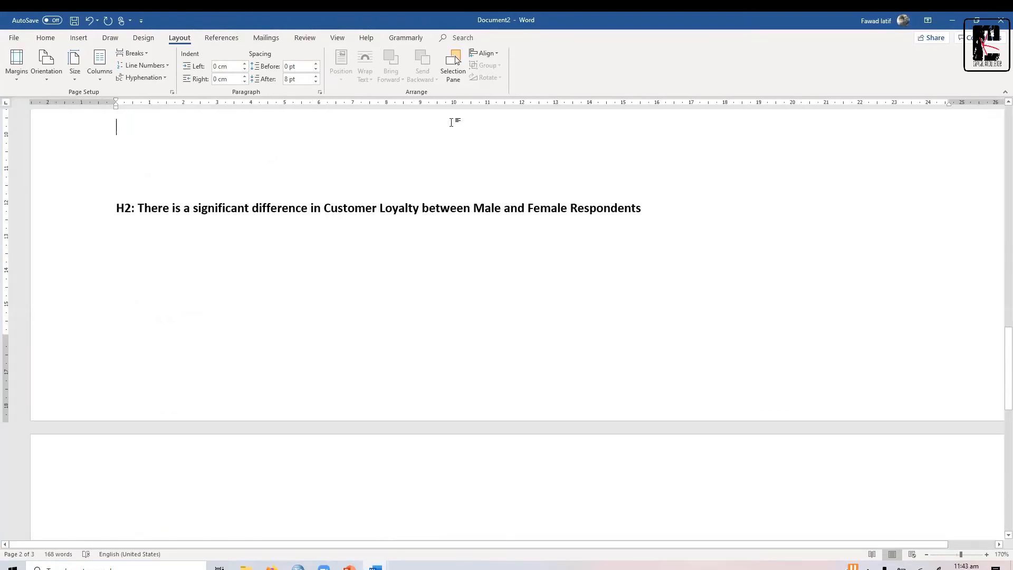
{"action": "key", "text": "Return"}
{"action": "key", "text": "Return"}
{"action": "key", "text": "Return"}
{"action": "key", "text": "Return"}
{"action": "key", "text": "Return"}
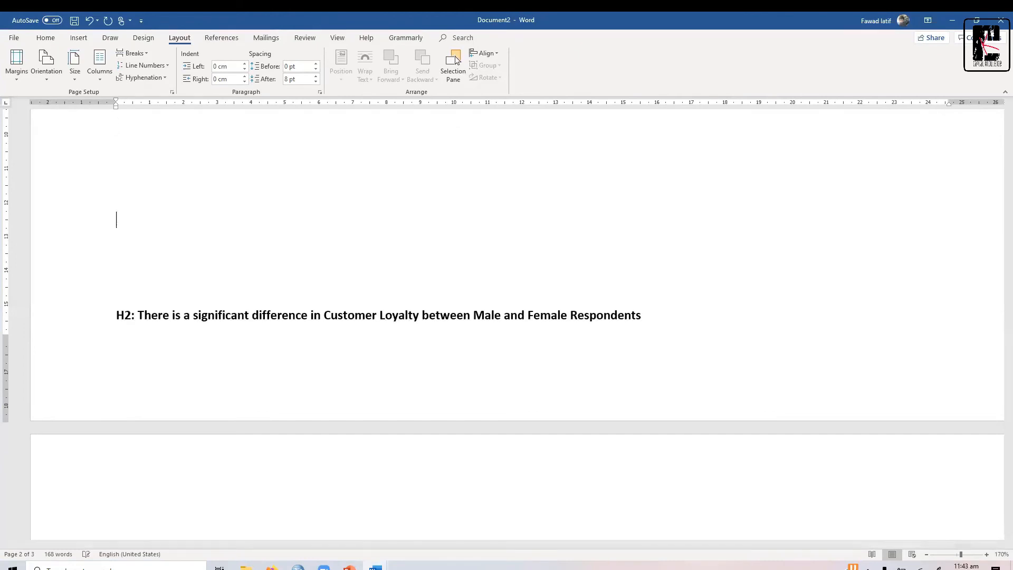
Start the H2 section on a new page and paste the copied Independent Samples Test table beneath its heading.
{"action": "left_click", "coordinate": [925, 555]}
{"action": "left_click", "coordinate": [676, 500]}
{"action": "key", "text": "Return"}
{"action": "key", "text": "Return"}
{"action": "key", "text": "ctrl+v"}
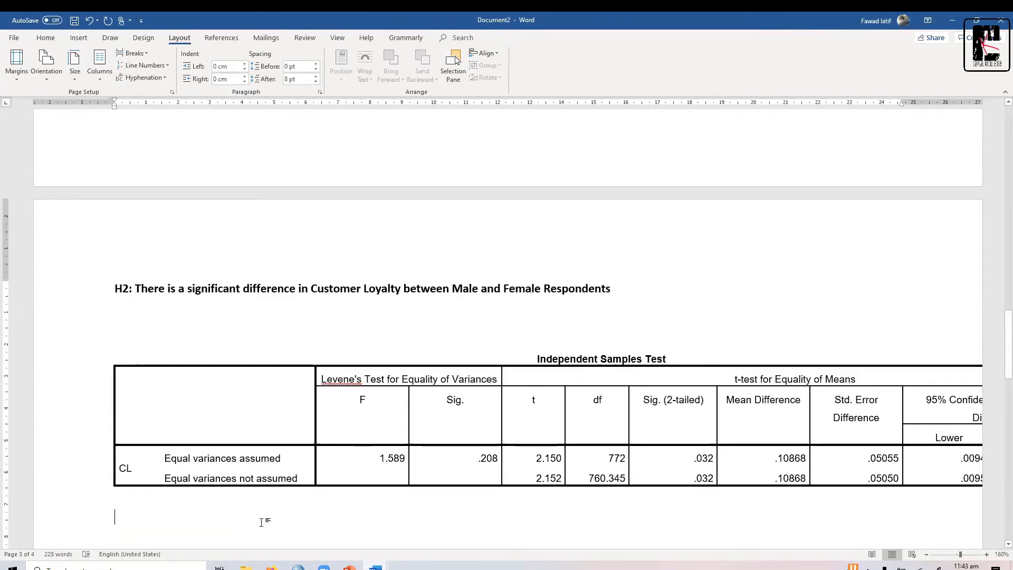
Autofit the pasted Independent Samples Test table to the window width.
{"action": "left_click", "coordinate": [926, 554]}
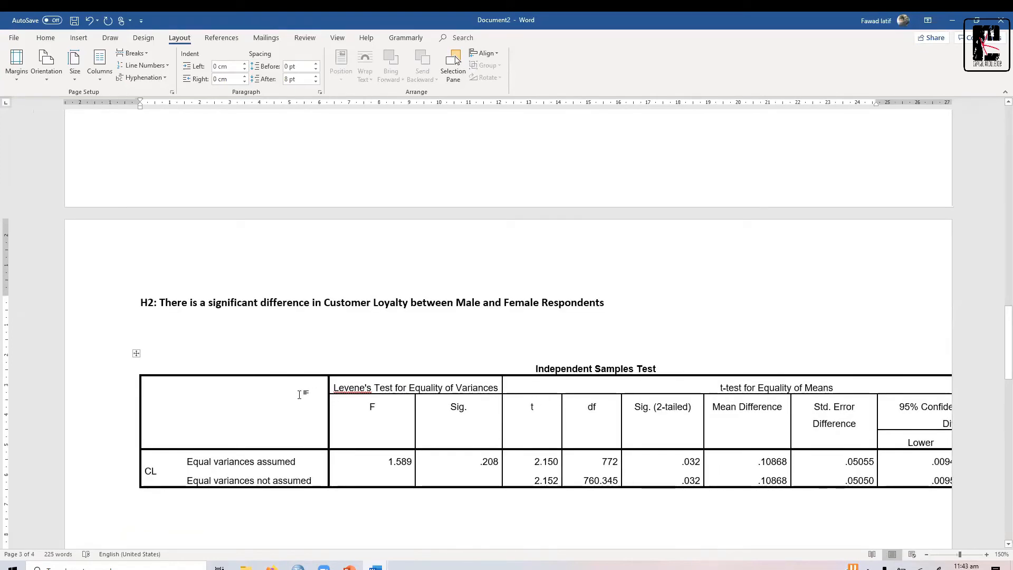
{"action": "left_click", "coordinate": [136, 354]}
{"action": "right_click", "coordinate": [136, 353]}
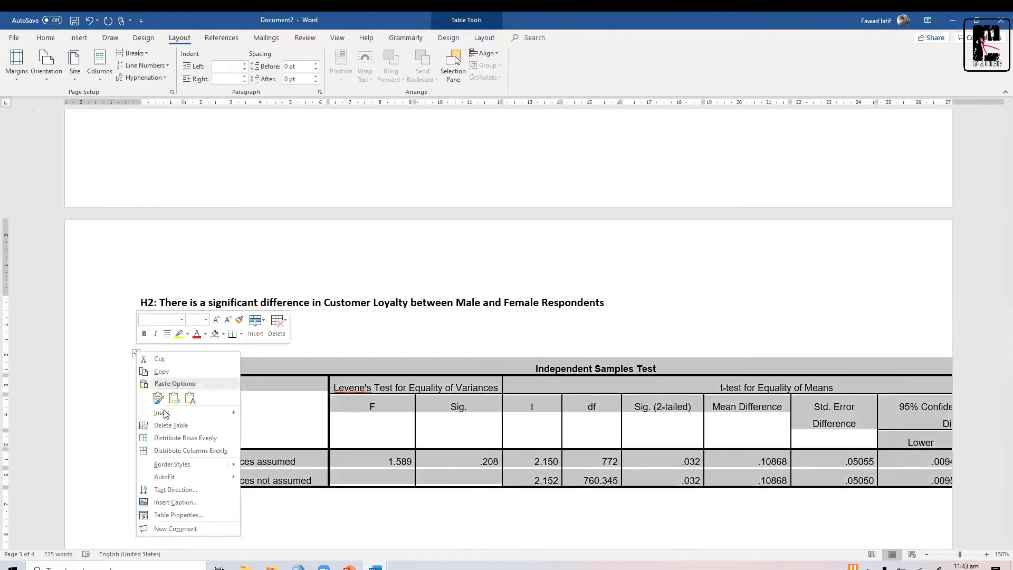
{"action": "mouse_move", "coordinate": [220, 476]}
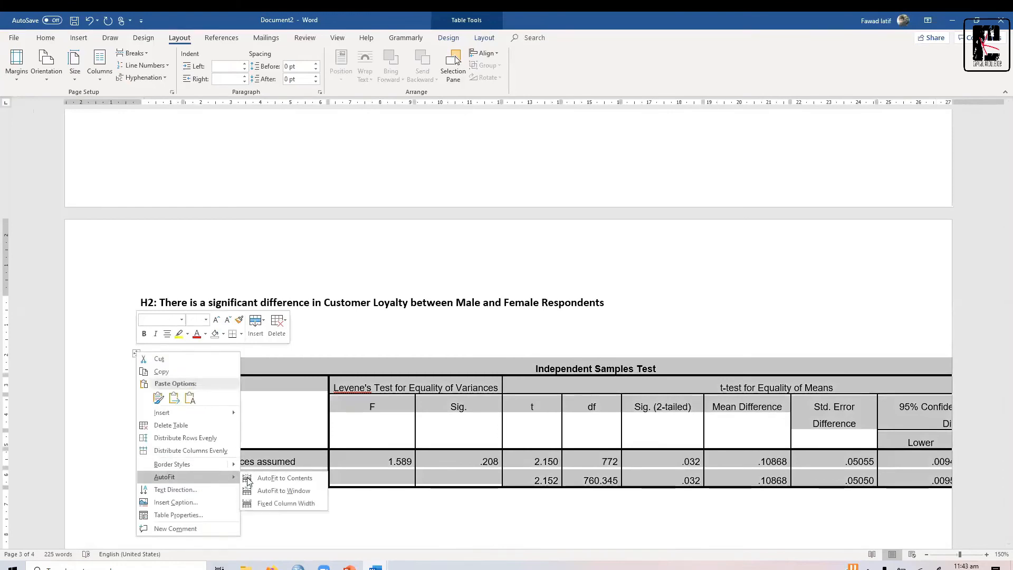
{"action": "left_click", "coordinate": [266, 491]}
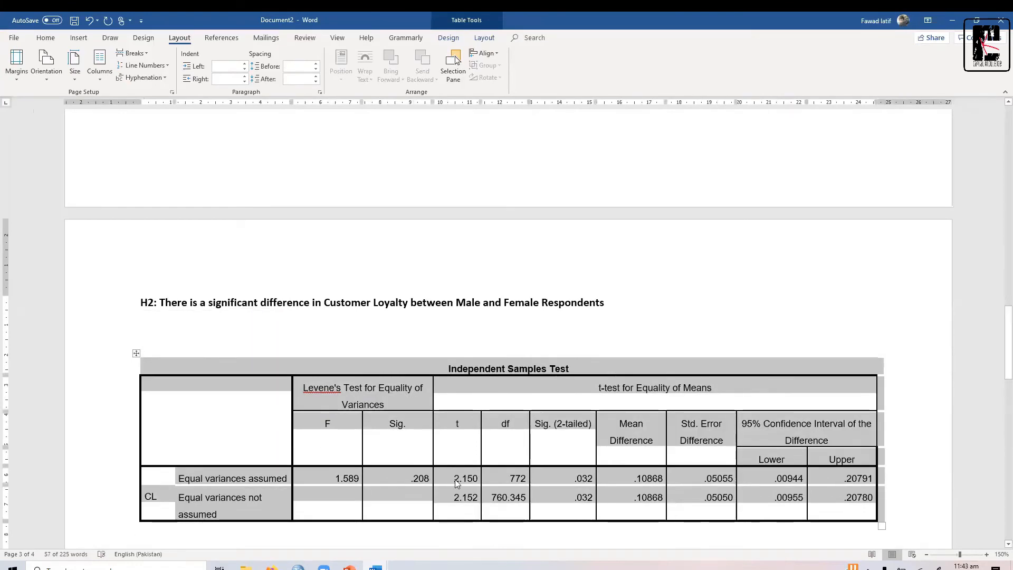
{"action": "left_click", "coordinate": [396, 478]}
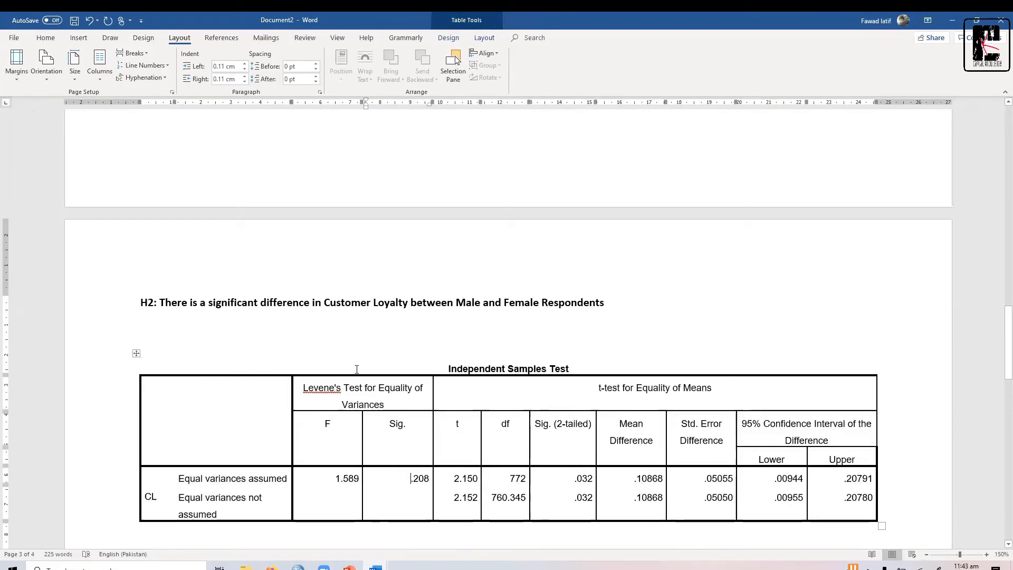
Review the H2 statement and the notes on correlation strength and on significance levels for accepting or rejecting a hypothesis.
{"action": "left_click", "coordinate": [355, 301]}
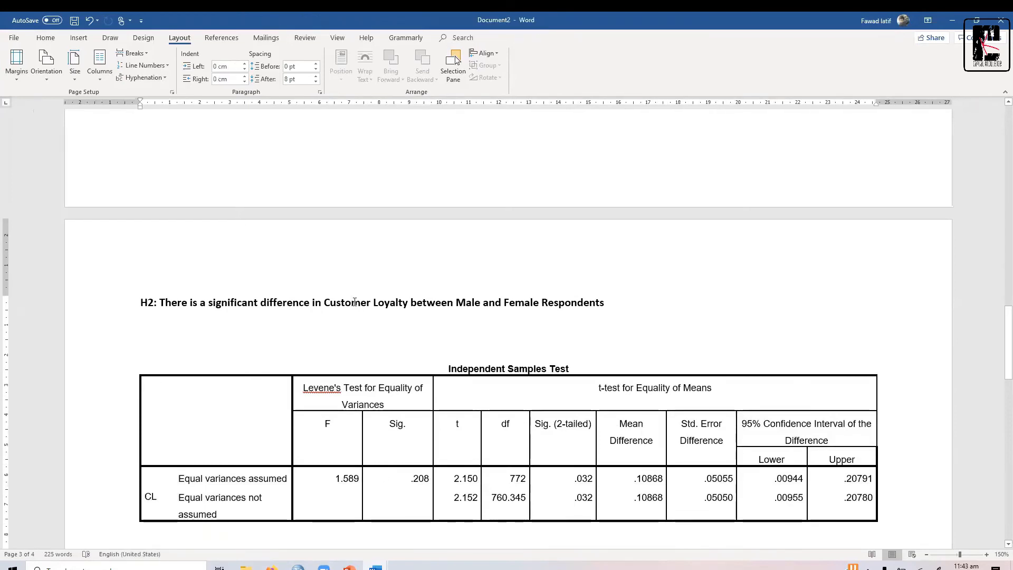
{"action": "triple_click", "coordinate": [355, 305]}
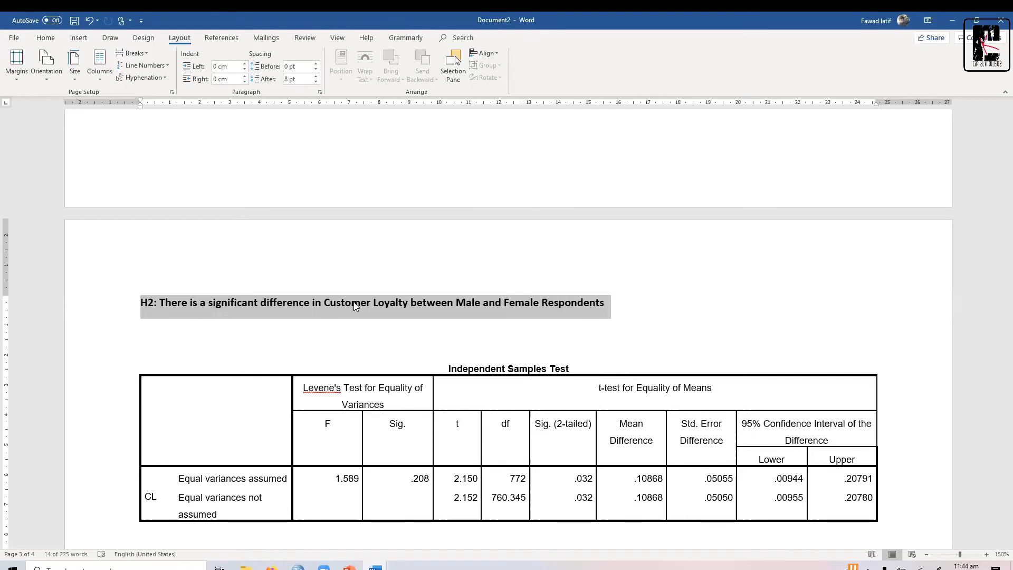
{"action": "key", "text": "Page_Up"}
{"action": "key", "text": "Page_Up"}
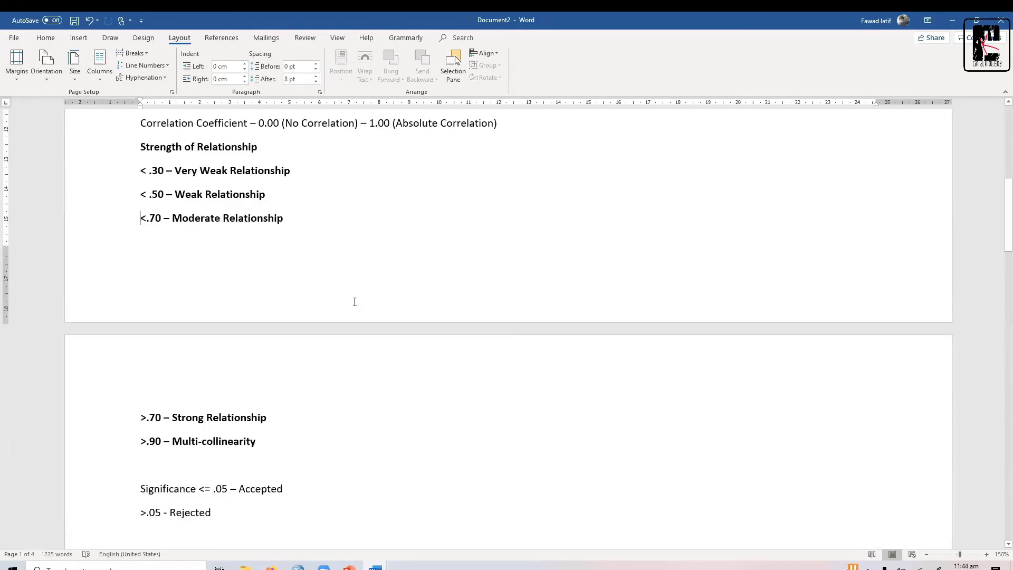
{"action": "key", "text": "Page_Up"}
{"action": "key", "text": "Page_Down"}
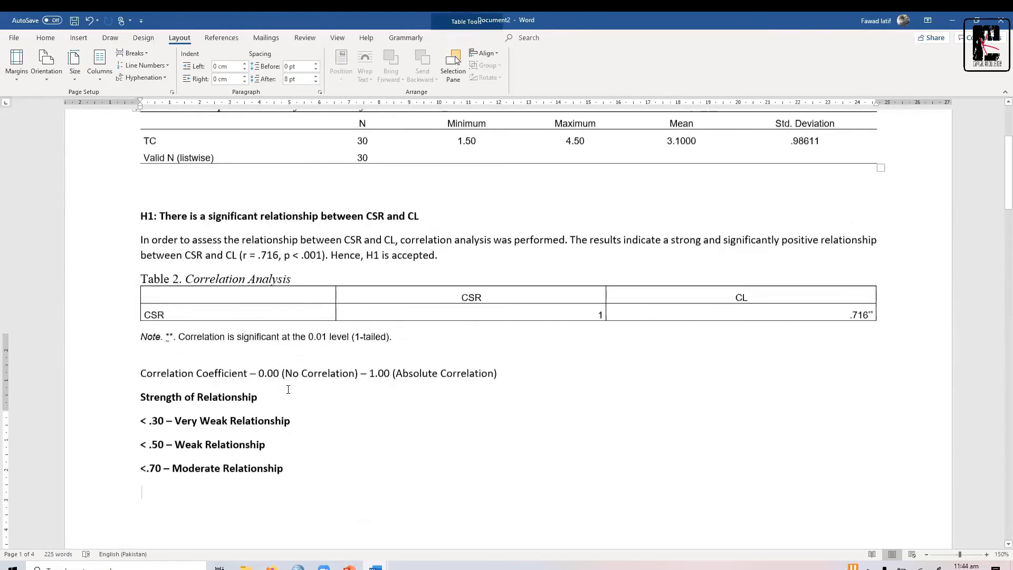
{"action": "key", "text": "Down"}
{"action": "left_click", "coordinate": [149, 130]}
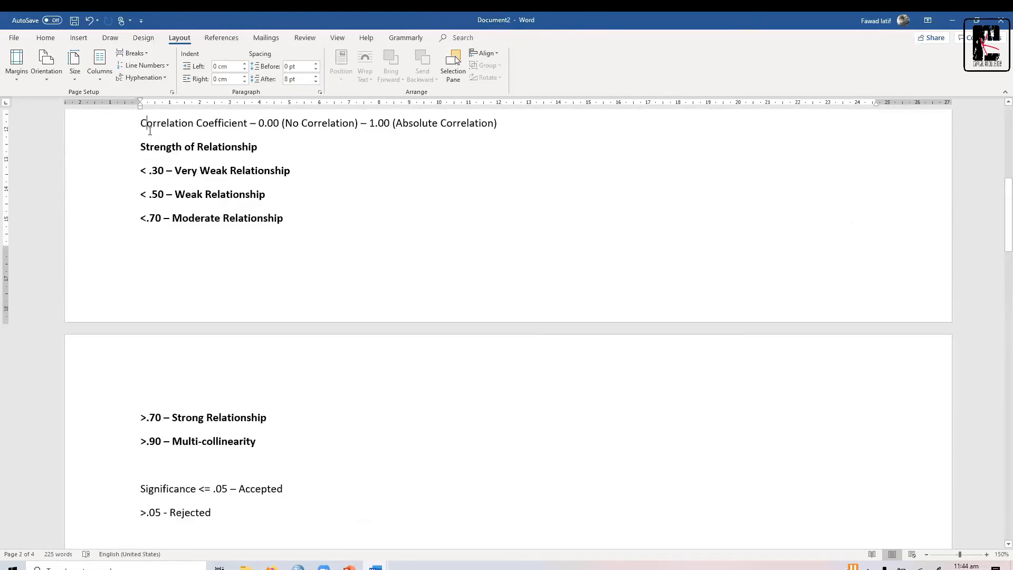
{"action": "key", "text": "Down"}
{"action": "key", "text": "Down"}
{"action": "key", "text": "Down"}
{"action": "key", "text": "Down"}
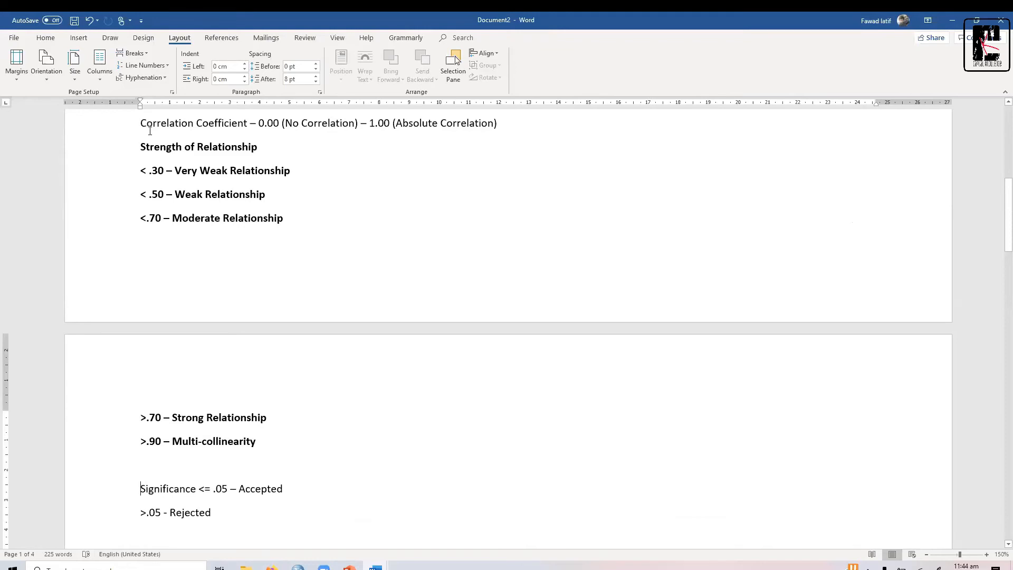
{"action": "key", "text": "shift+Down"}
{"action": "key", "text": "shift+Down"}
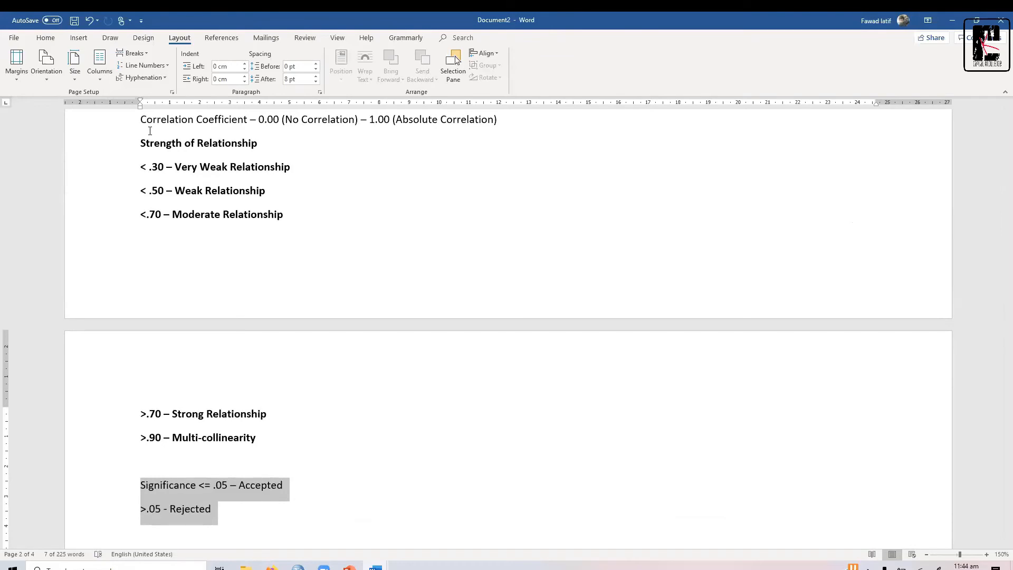
Examine the Levene's test significance and the two-tailed t-test significance values in the Independent Samples Test table below H2.
{"action": "key", "text": "Down"}
{"action": "key", "text": "Down"}
{"action": "key", "text": "Down"}
{"action": "key", "text": "Down"}
{"action": "key", "text": "Down"}
{"action": "key", "text": "Down"}
{"action": "key", "text": "Down"}
{"action": "key", "text": "Down"}
{"action": "key", "text": "Down"}
{"action": "key", "text": "Down"}
{"action": "key", "text": "Down"}
{"action": "key", "text": "Down"}
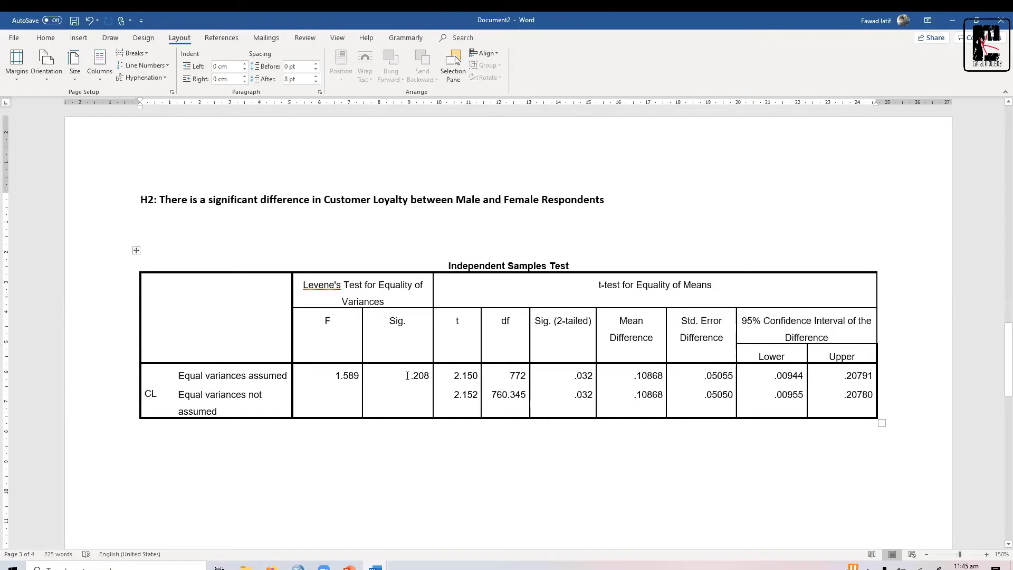
{"action": "left_click_drag", "start_coordinate": [407, 376], "coordinate": [424, 381]}
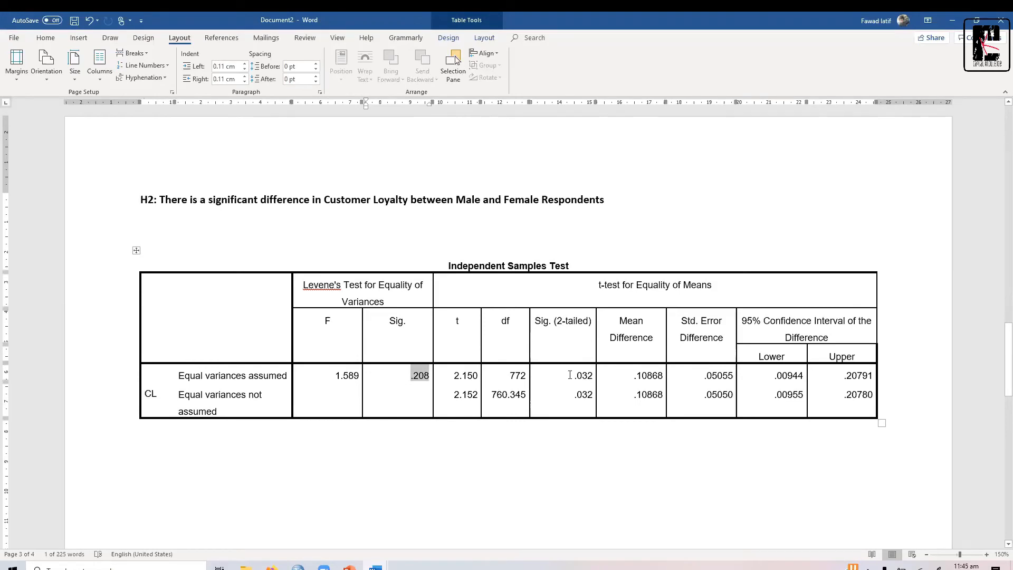
{"action": "left_click_drag", "start_coordinate": [569, 374], "coordinate": [584, 396]}
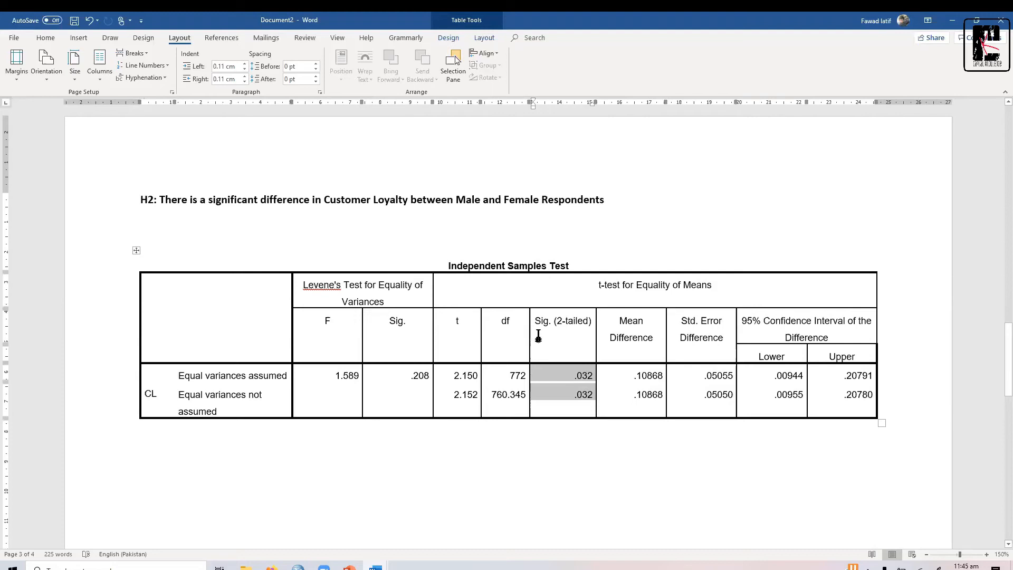
{"action": "left_click", "coordinate": [398, 197]}
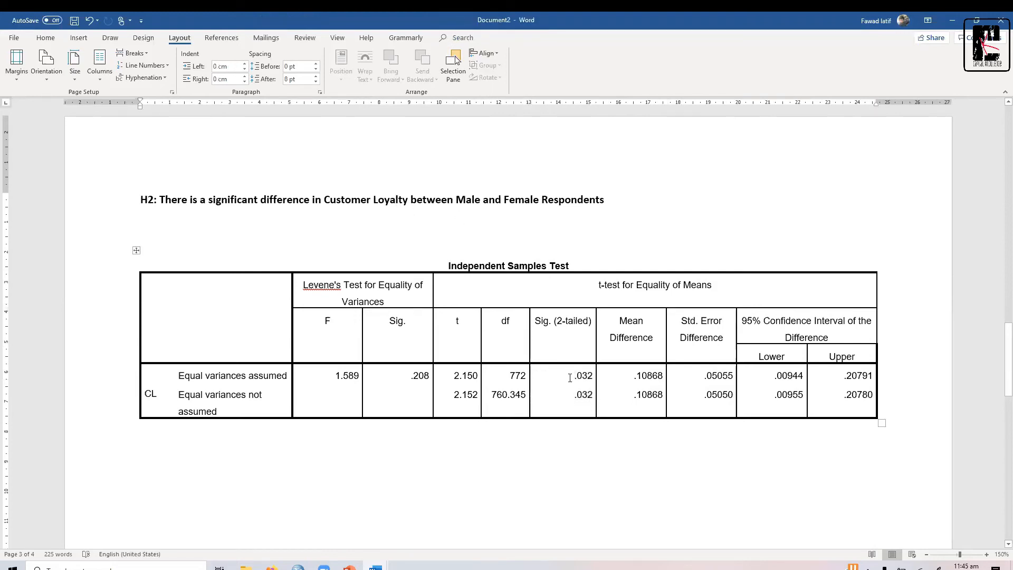
{"action": "left_click_drag", "start_coordinate": [573, 376], "coordinate": [589, 399]}
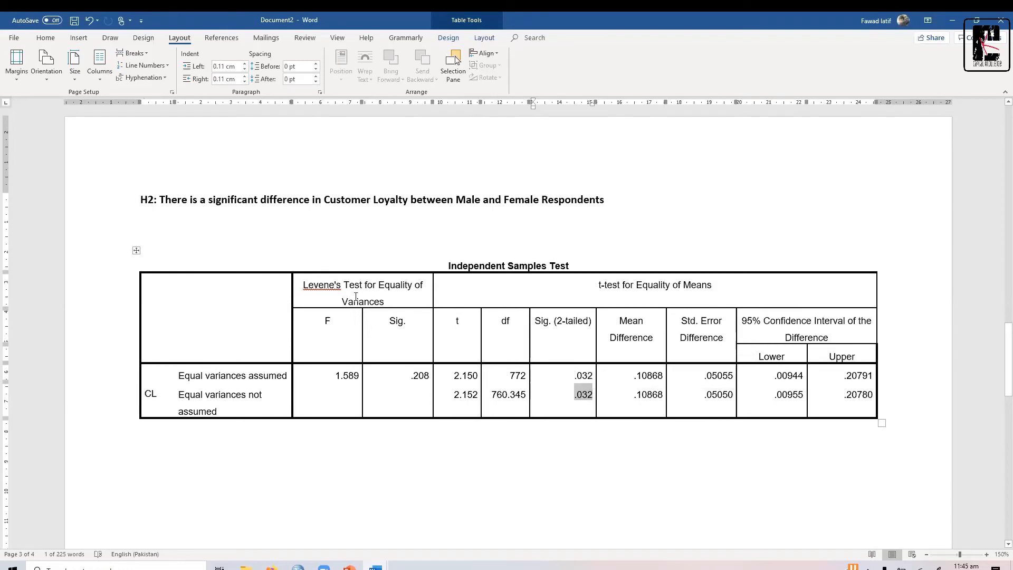
{"action": "left_click", "coordinate": [422, 374]}
{"action": "left_click_drag", "start_coordinate": [412, 377], "coordinate": [430, 376]}
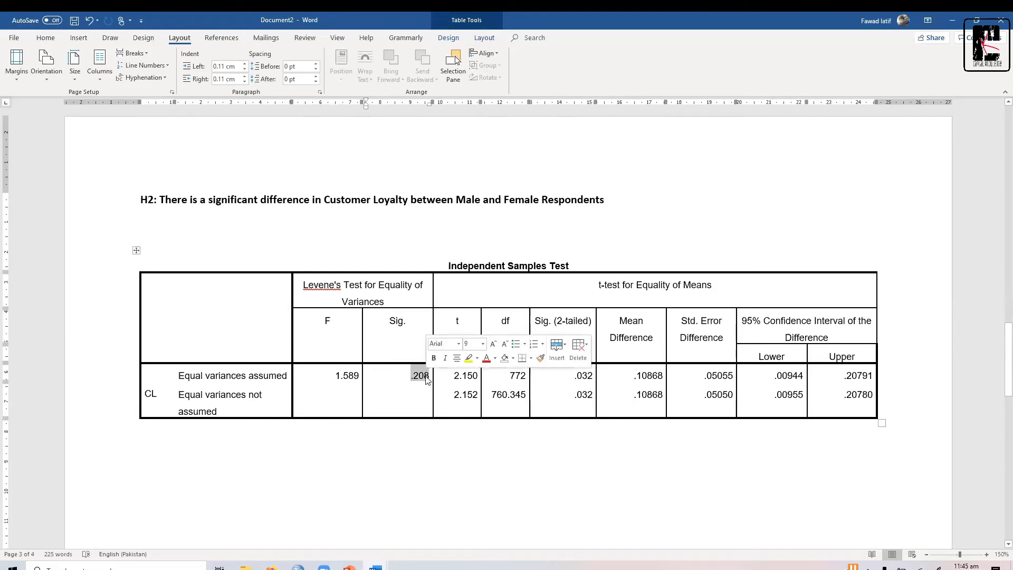
Start a line below the H2 heading with "If the" followed by the table's copied header "Levene's Test for Equality of Variances".
{"action": "left_click", "coordinate": [174, 217]}
{"action": "type", "text": "if the"}
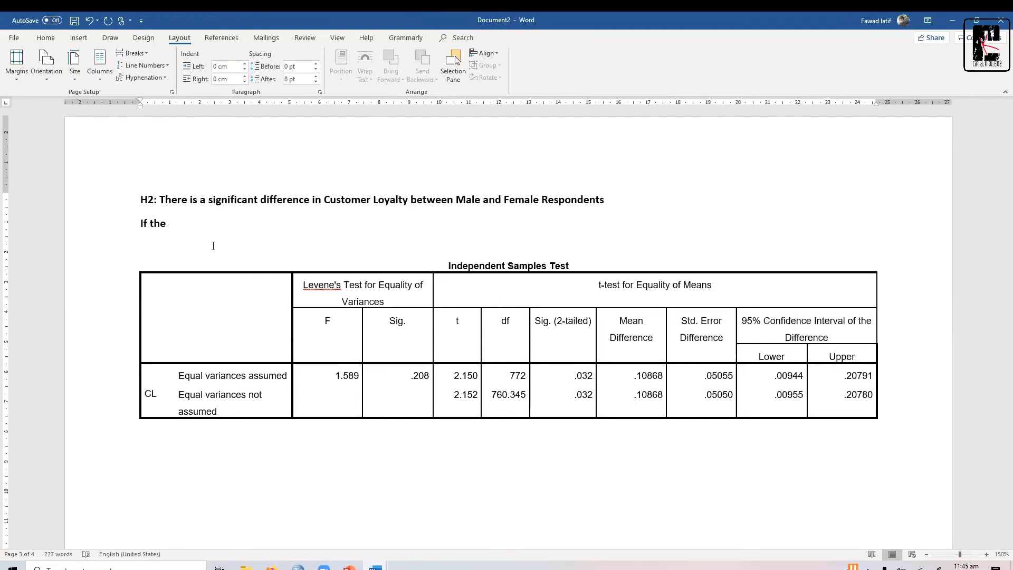
{"action": "left_click", "coordinate": [308, 290]}
{"action": "left_click_drag", "start_coordinate": [308, 290], "coordinate": [384, 302]}
{"action": "key", "text": "ctrl+c"}
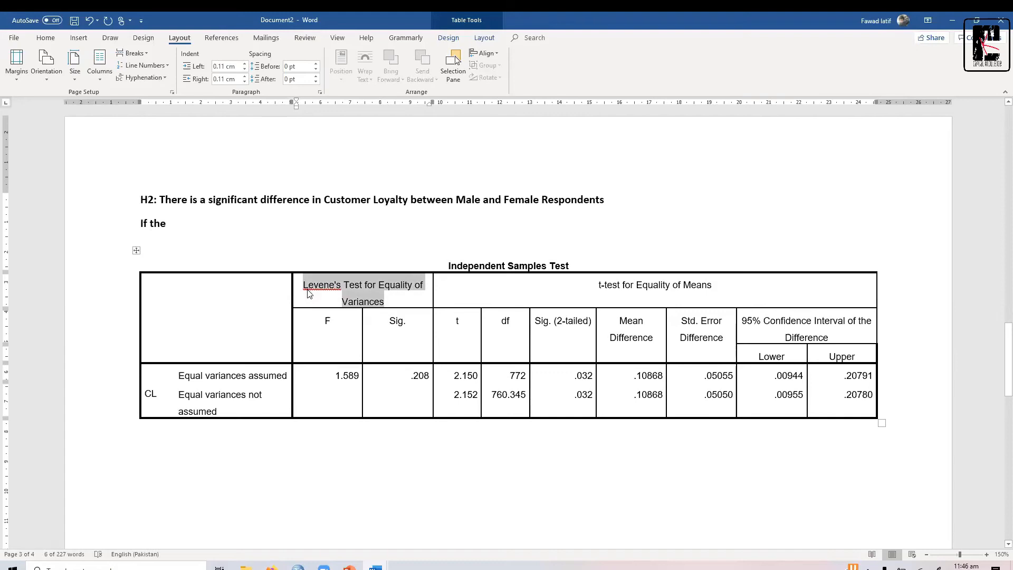
{"action": "left_click", "coordinate": [171, 223]}
{"action": "key", "text": "ctrl+v"}
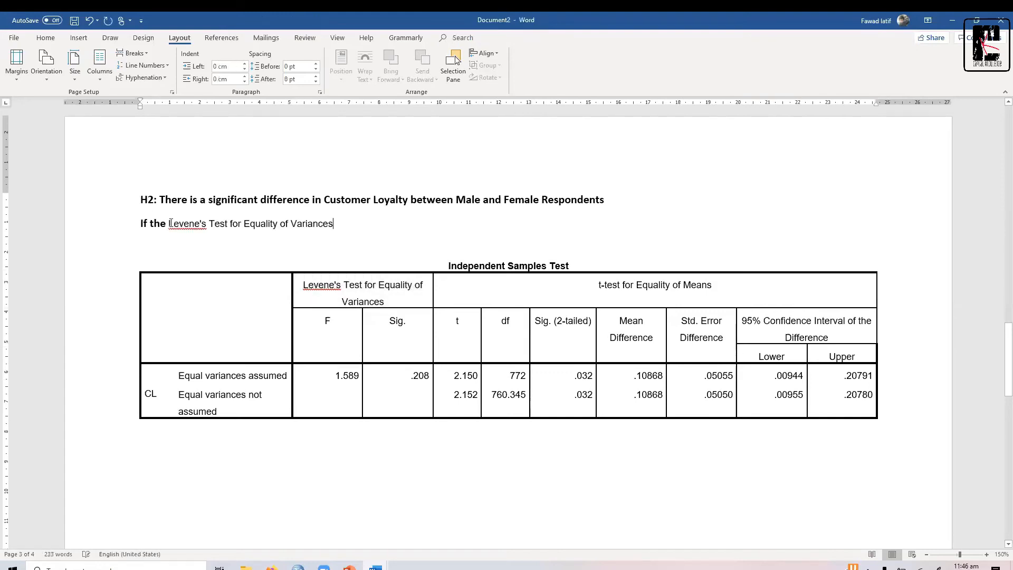
Complete the rule to read "If the Sig in Levene's Test for Equality of Variances > .05 then Equal Variances Assumed".
{"action": "type", "text": "> "}
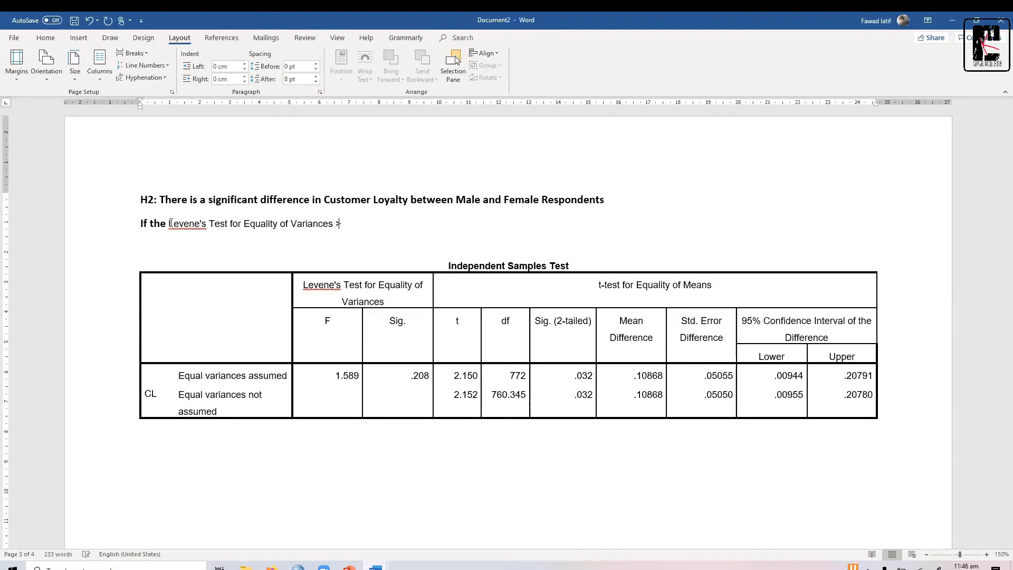
{"action": "type", "text": ".05"}
{"action": "type", "text": "Sig in "}
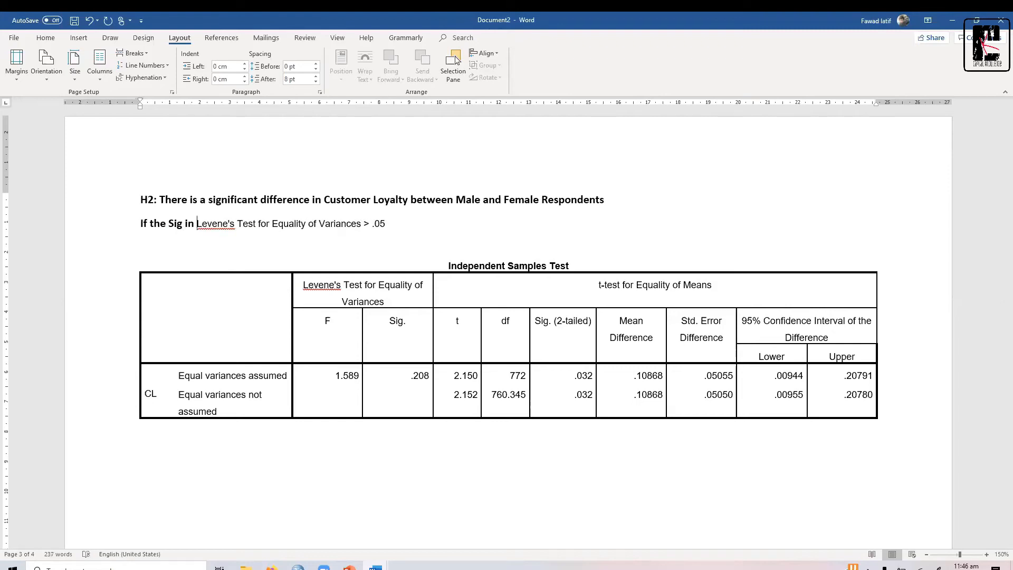
{"action": "type", "text": "then Equal Variances"}
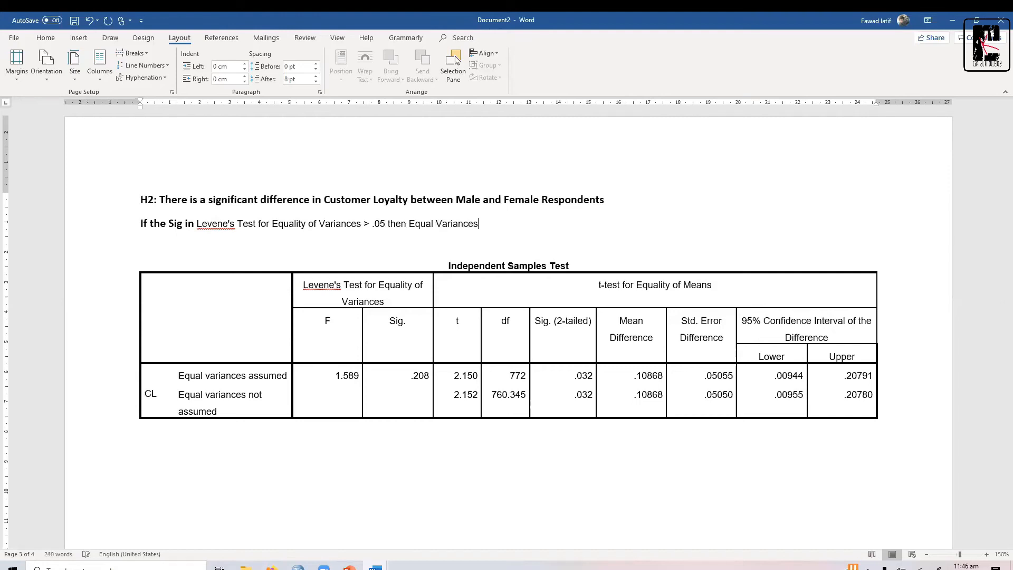
{"action": "type", "text": " Assumed"}
Add the lines "Otherwise" and "Equal Variances not assumed" below the Levene's test rule.
{"action": "key", "text": "Return"}
{"action": "type", "text": "Otherwise"}
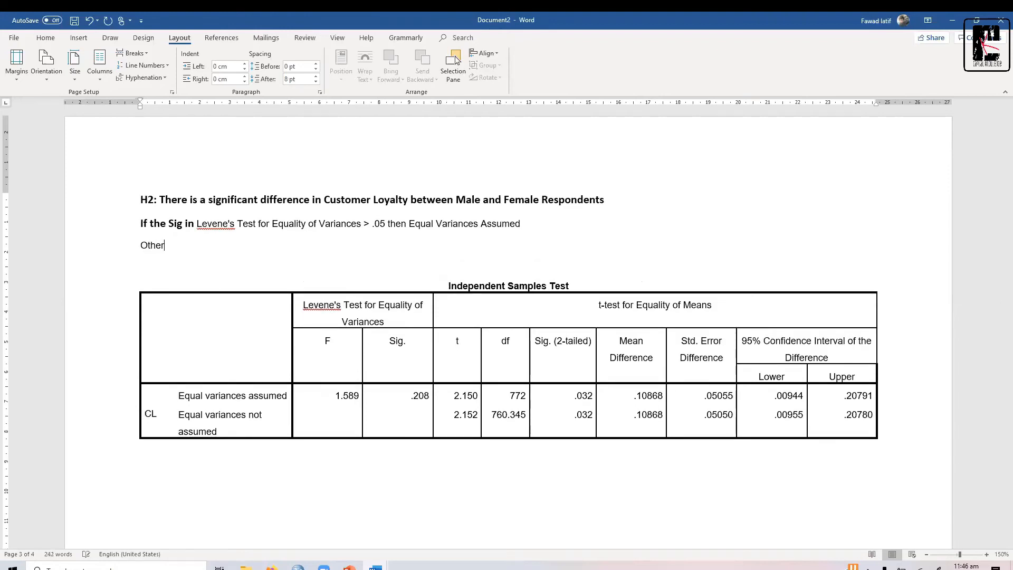
{"action": "key", "text": "Return"}
{"action": "type", "text": "Eqa"}
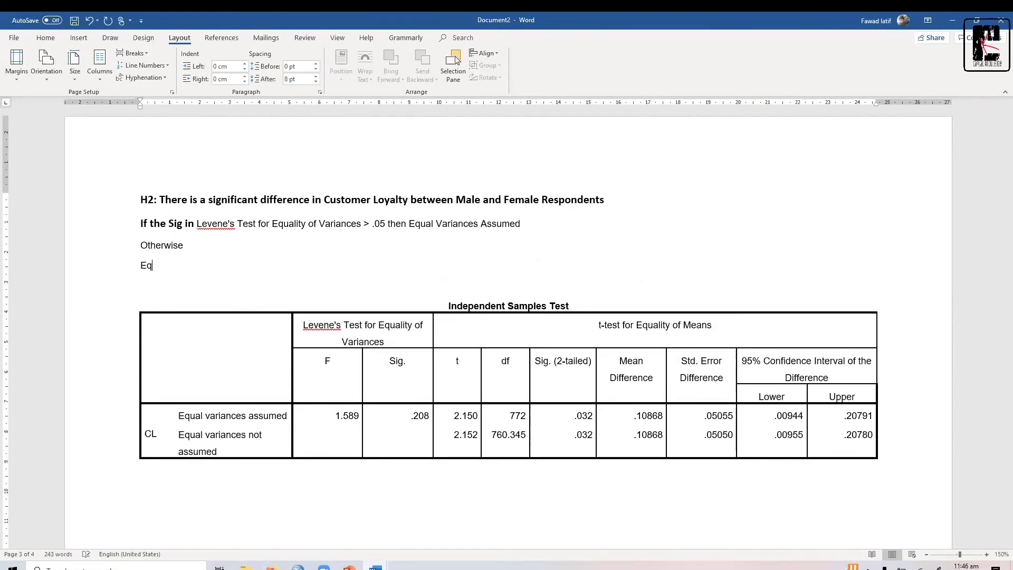
{"action": "key", "text": "BackSpace"}
{"action": "type", "text": "ual Variances "}
{"action": "type", "text": "is"}
{"action": "key", "text": "BackSpace"}
{"action": "key", "text": "BackSpace"}
{"action": "type", "text": "not assumed"}
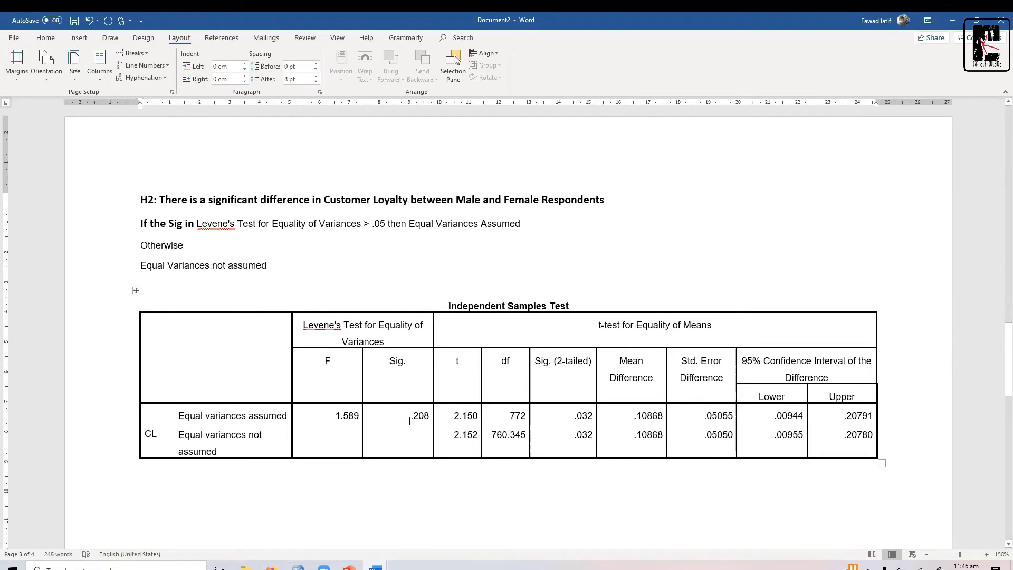
Examine the Levene's test significance and compare the rows for equal variances assumed and not assumed.
{"action": "left_click_drag", "start_coordinate": [409, 416], "coordinate": [430, 419]}
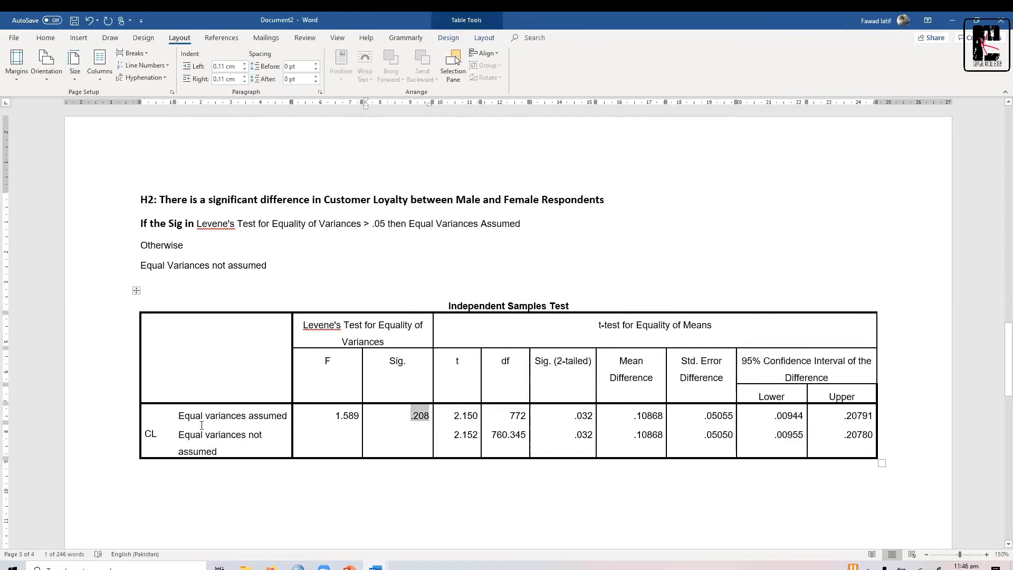
{"action": "left_click_drag", "start_coordinate": [181, 415], "coordinate": [686, 412]}
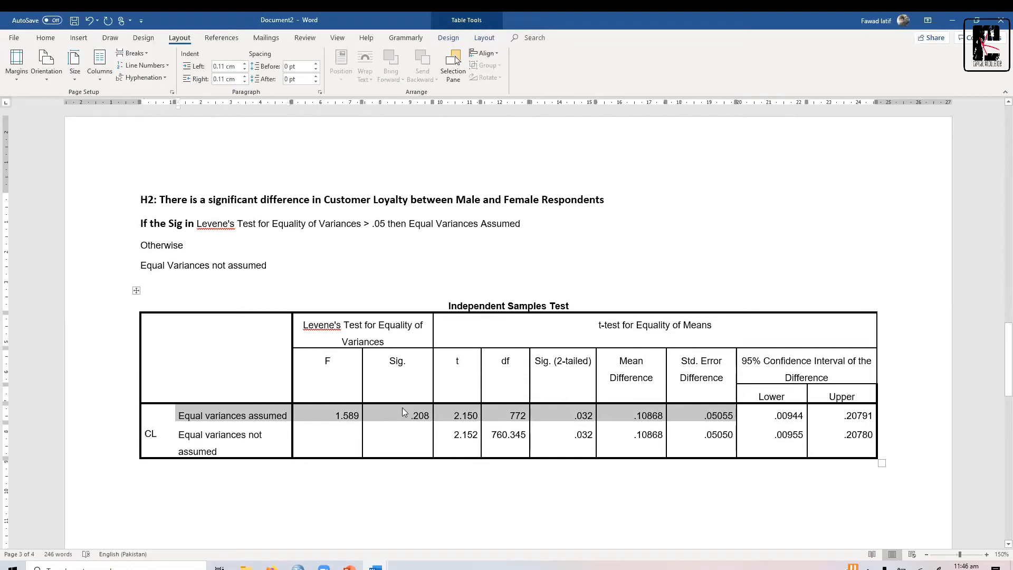
{"action": "left_click", "coordinate": [427, 421]}
{"action": "left_click", "coordinate": [417, 417]}
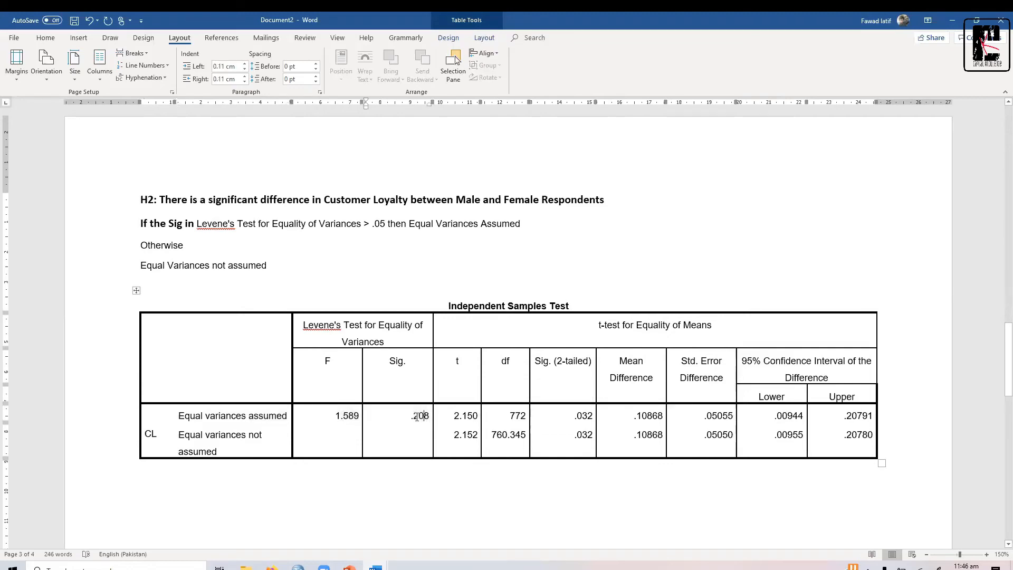
{"action": "left_click_drag", "start_coordinate": [179, 434], "coordinate": [865, 434]}
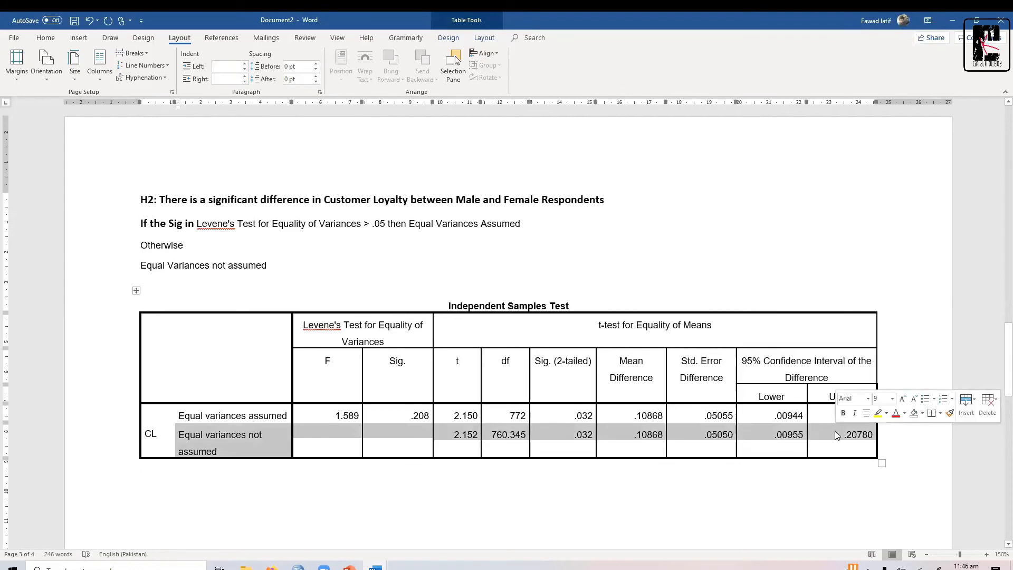
{"action": "left_click", "coordinate": [181, 415]}
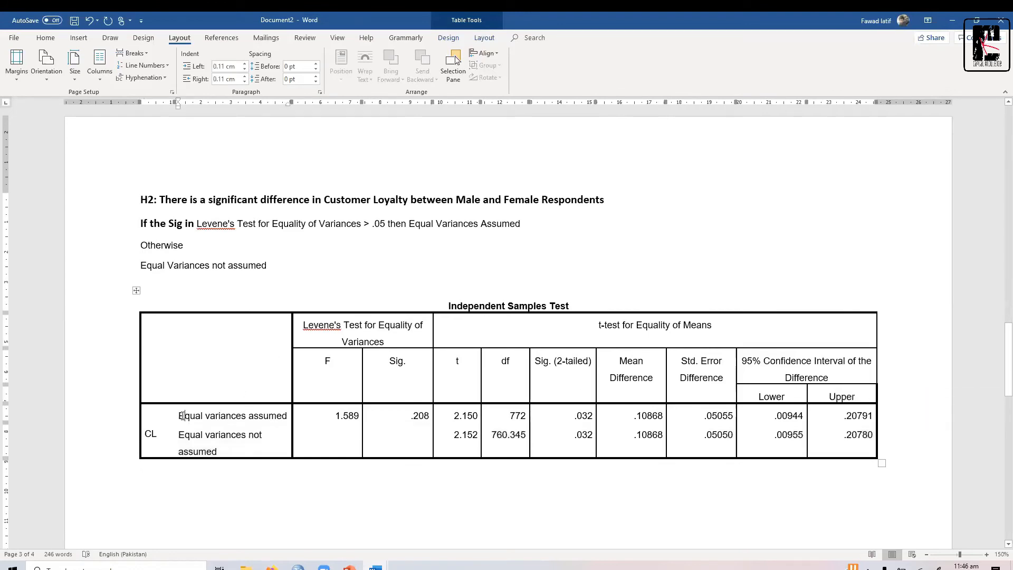
{"action": "left_click_drag", "start_coordinate": [181, 415], "coordinate": [855, 415]}
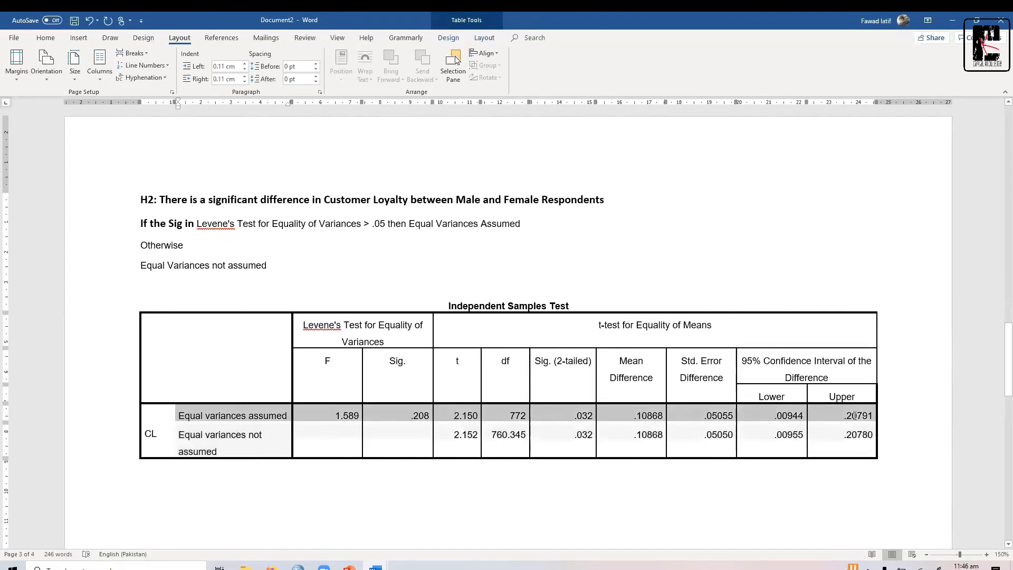
{"action": "left_click", "coordinate": [220, 438]}
Delete the "Independent Samples Test" title row from the table.
{"action": "left_click", "coordinate": [136, 291]}
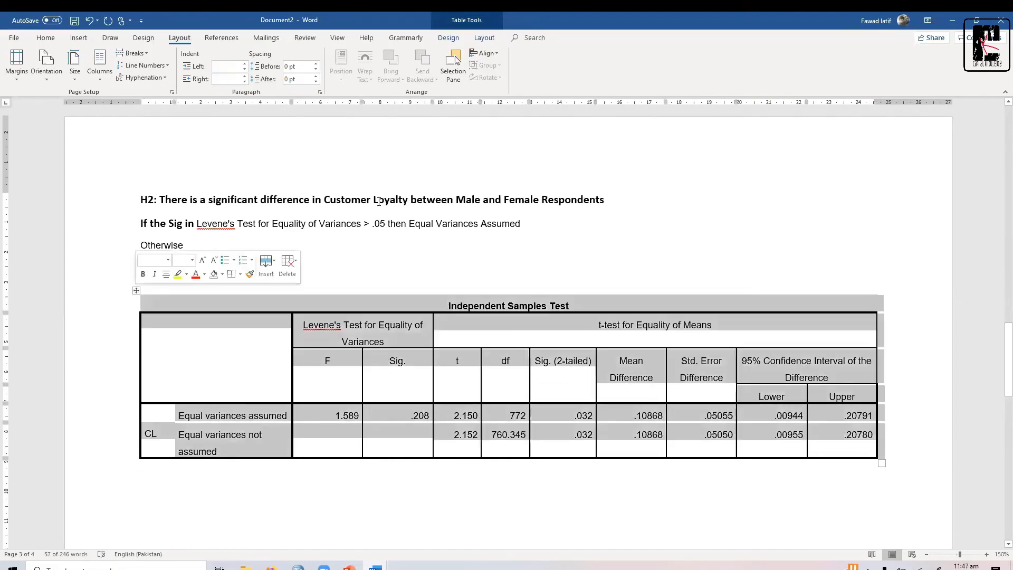
{"action": "left_click", "coordinate": [396, 309]}
{"action": "key", "text": "BackSpace"}
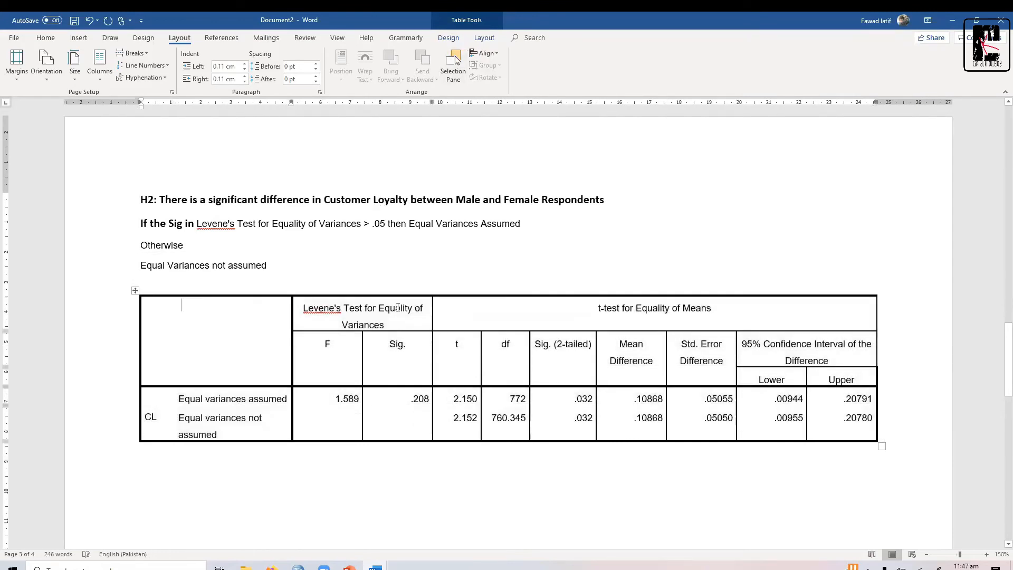
Apply thin borders around all cells of the whole t-test table.
{"action": "left_click", "coordinate": [136, 291]}
{"action": "left_click", "coordinate": [45, 38]}
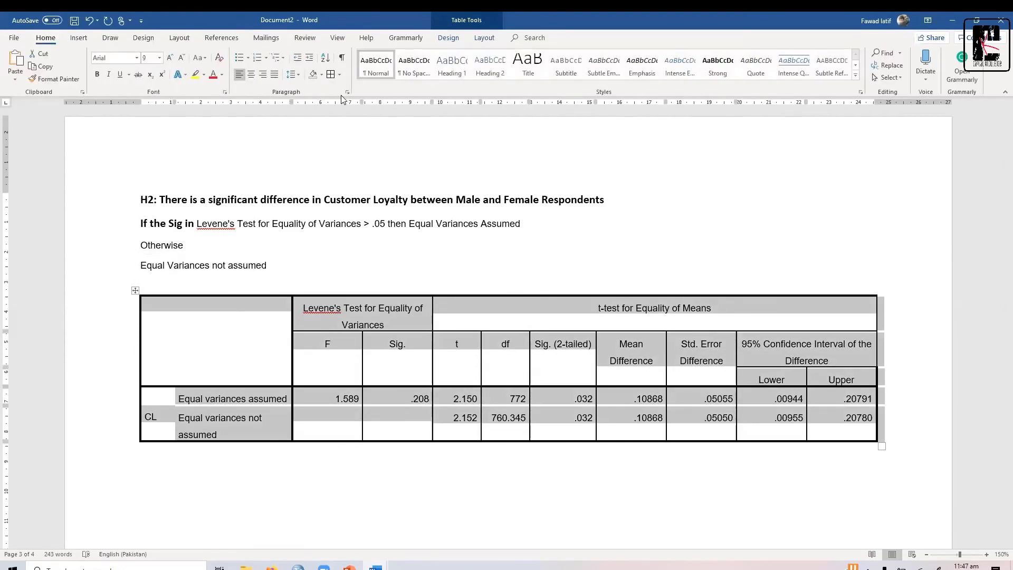
{"action": "left_click", "coordinate": [330, 74]}
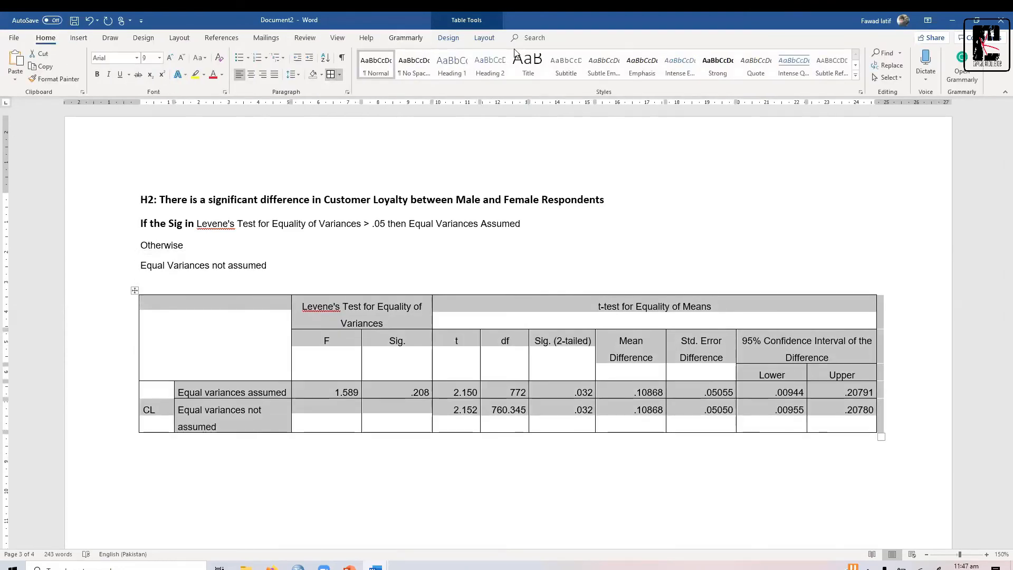
Divide the blank header cell with a drawn vertical border in line with the CL column, and delete the CL column.
{"action": "left_click", "coordinate": [484, 38]}
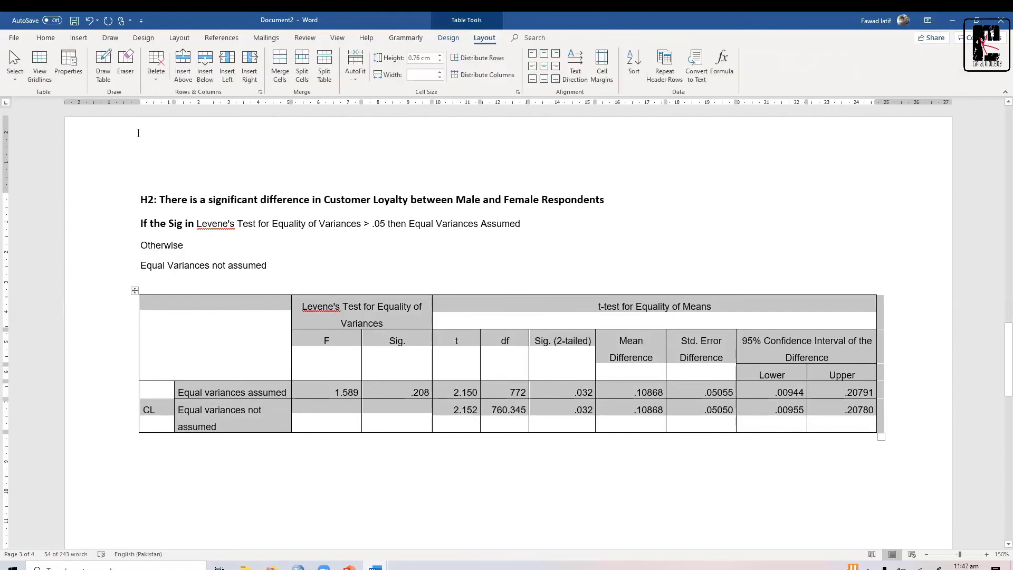
{"action": "left_click", "coordinate": [103, 66]}
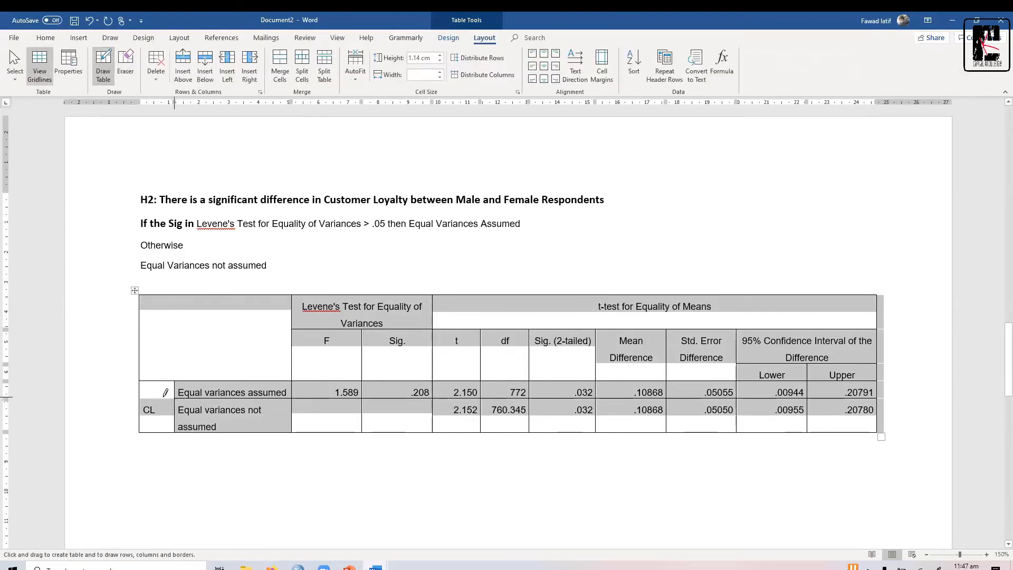
{"action": "left_click", "coordinate": [149, 391]}
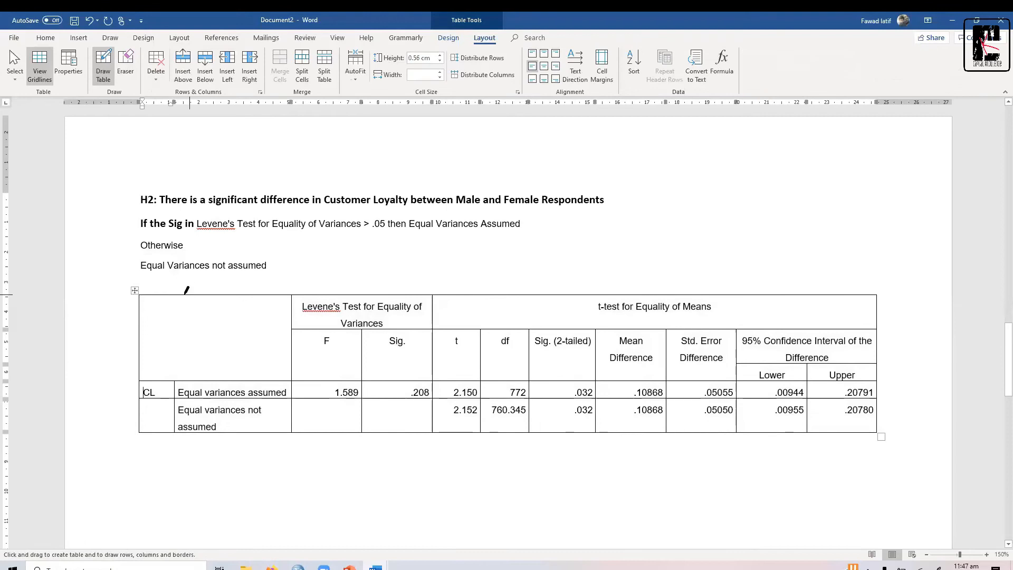
{"action": "left_click_drag", "start_coordinate": [178, 294], "coordinate": [178, 380]}
{"action": "key", "text": "Escape"}
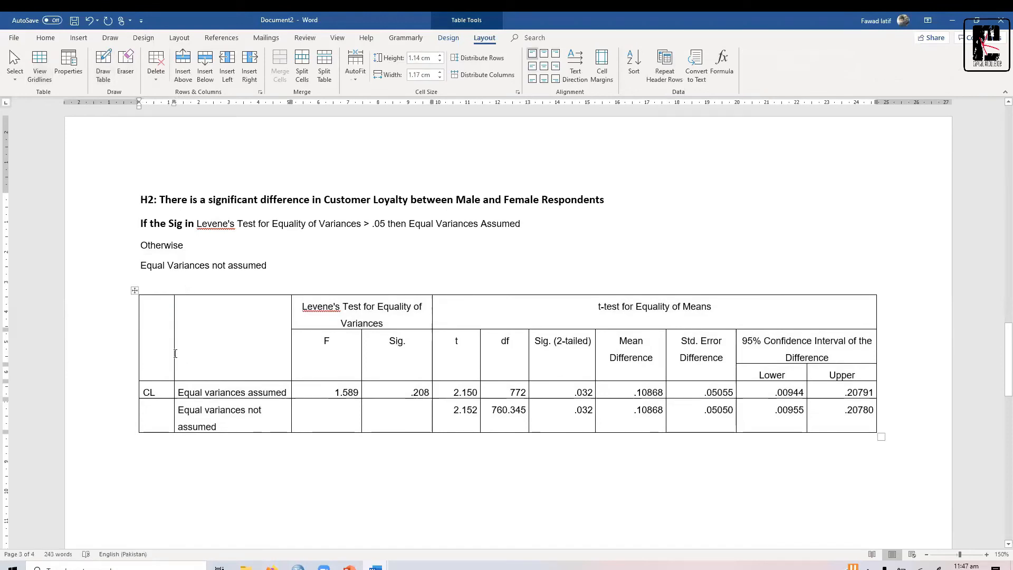
{"action": "left_click", "coordinate": [155, 293]}
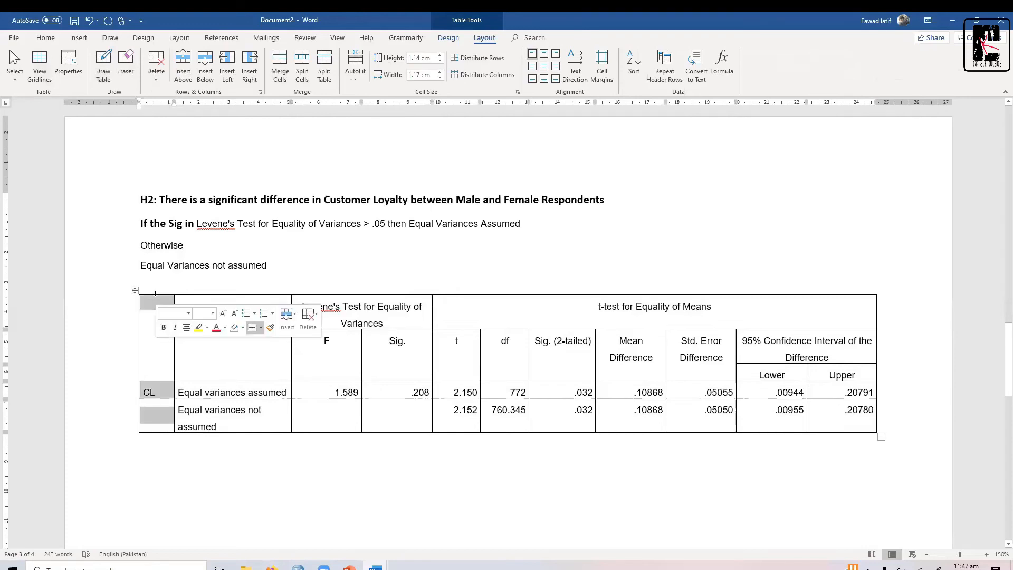
{"action": "key", "text": "BackSpace"}
Delete the "Equal variances not assumed" row from the t-test table.
{"action": "left_click", "coordinate": [146, 405]}
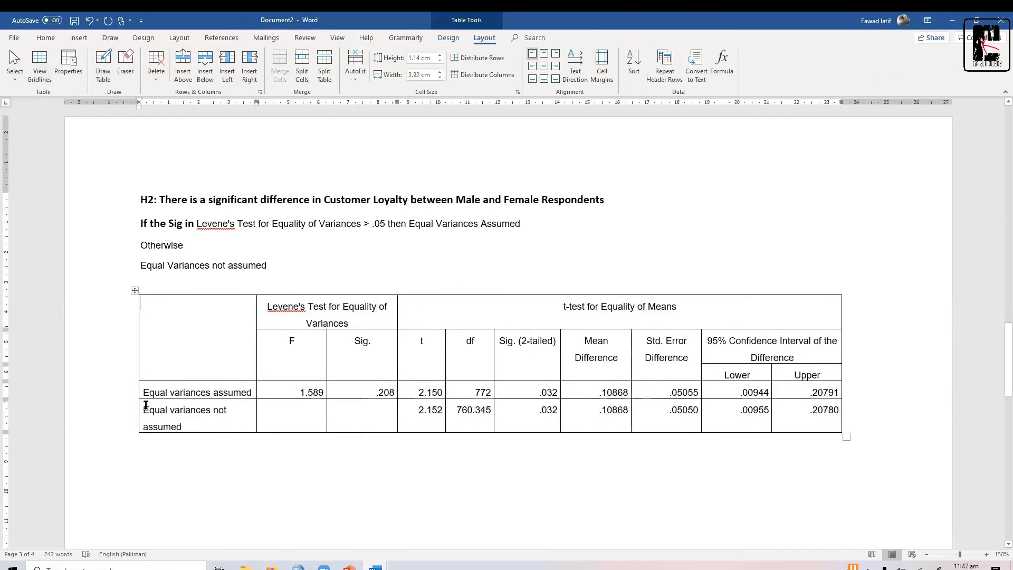
{"action": "key", "text": "shift+Down"}
{"action": "key", "text": "shift+Right"}
{"action": "key", "text": "shift+Right"}
{"action": "key", "text": "shift+Right"}
{"action": "key", "text": "shift+Right"}
{"action": "key", "text": "shift+Right"}
{"action": "key", "text": "shift+Right"}
{"action": "key", "text": "shift+Right"}
{"action": "key", "text": "shift+Right"}
{"action": "key", "text": "shift+Right"}
{"action": "key", "text": "shift+Right"}
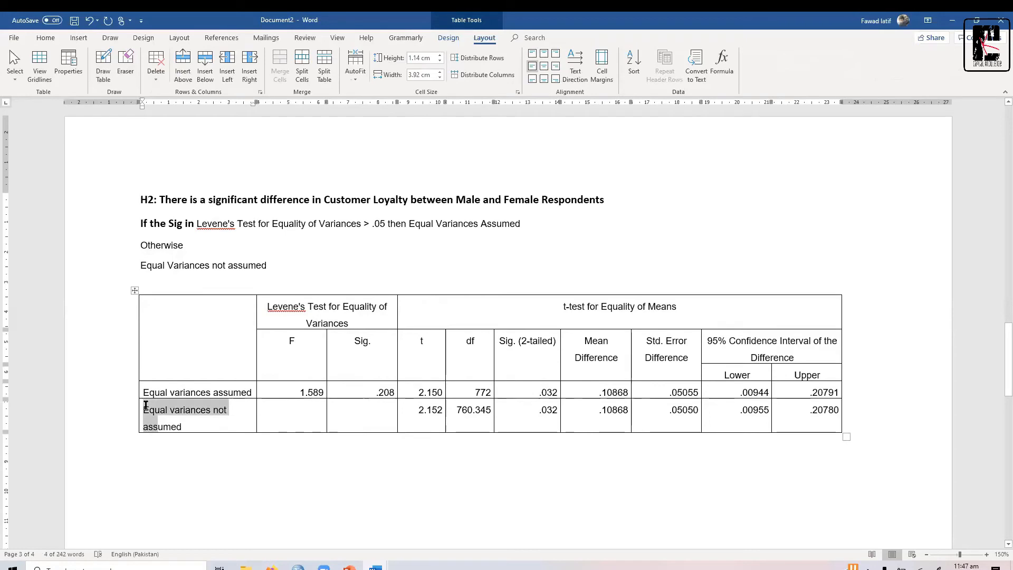
{"action": "key", "text": "shift+Right"}
{"action": "key", "text": "shift+Right"}
{"action": "key", "text": "shift+Right"}
{"action": "key", "text": "shift+Right"}
{"action": "key", "text": "shift+Right"}
{"action": "key", "text": "shift+Right"}
{"action": "key", "text": "shift+Right"}
{"action": "key", "text": "shift+Right"}
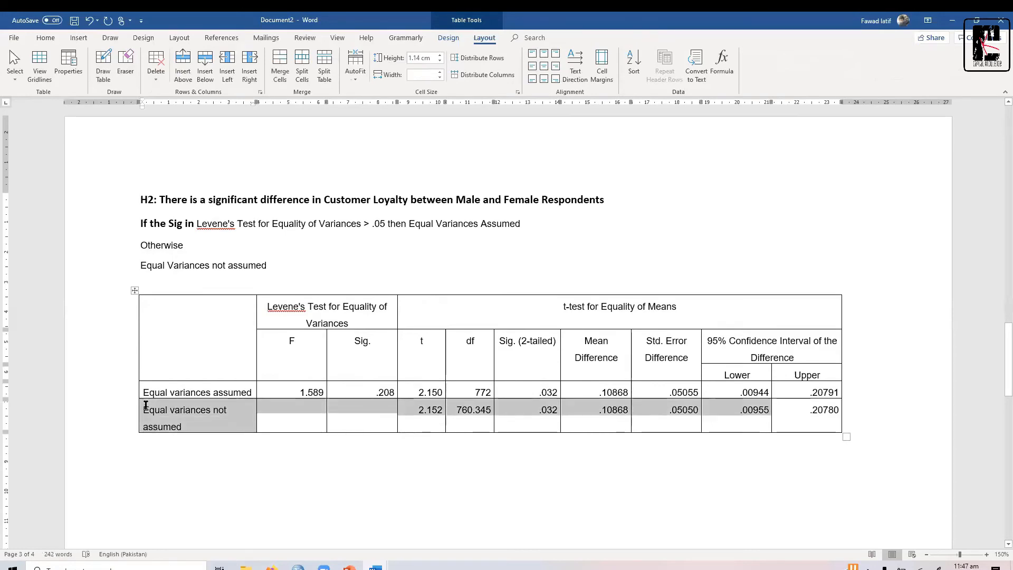
{"action": "key", "text": "BackSpace"}
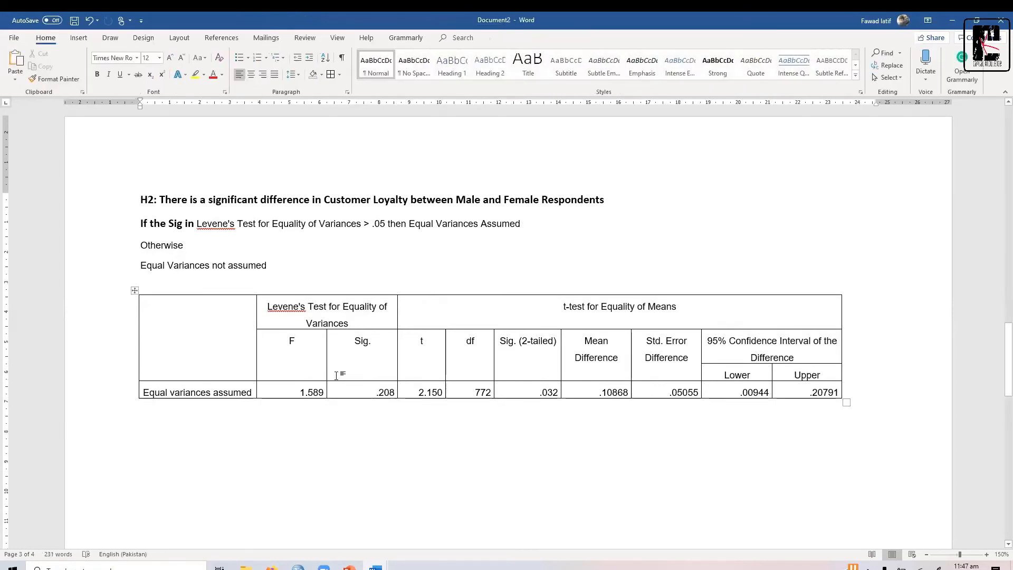
Delete the table's first column containing the "Equal variances assumed" label.
{"action": "left_click", "coordinate": [282, 266]}
{"action": "left_click", "coordinate": [213, 293]}
{"action": "key", "text": "BackSpace"}
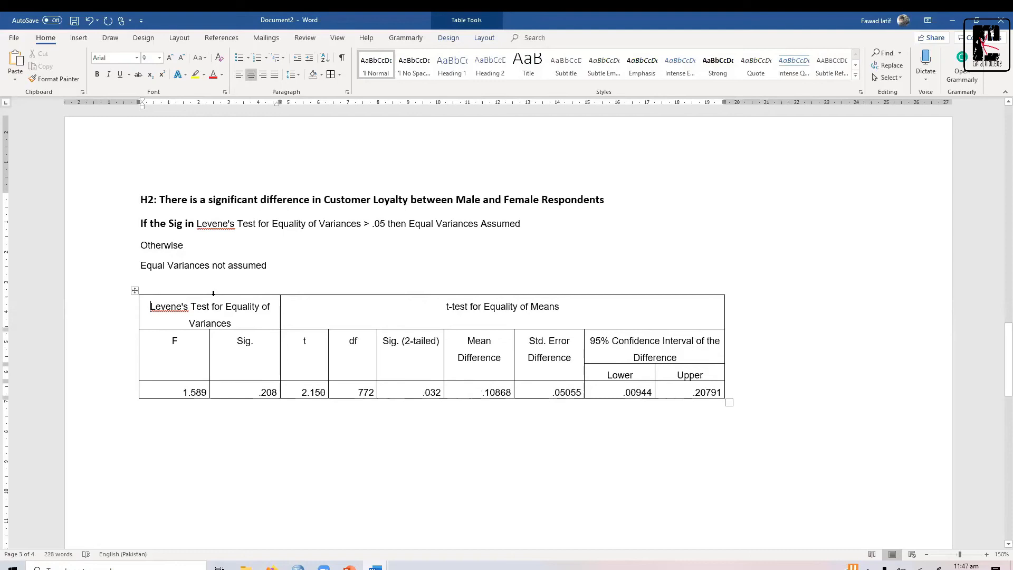
Autofit the trimmed t-test table to the window width.
{"action": "left_click", "coordinate": [134, 290]}
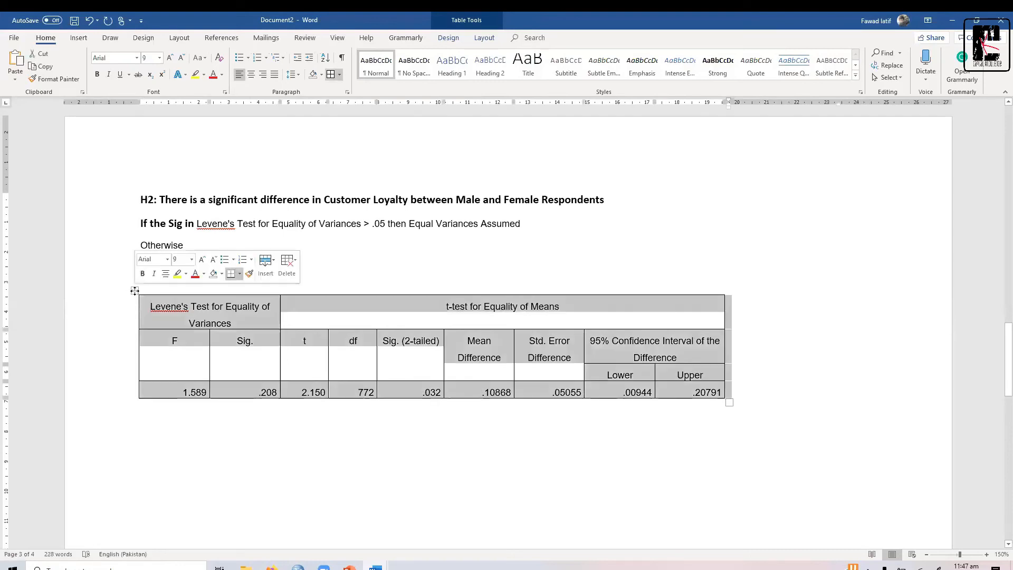
{"action": "right_click", "coordinate": [135, 293]}
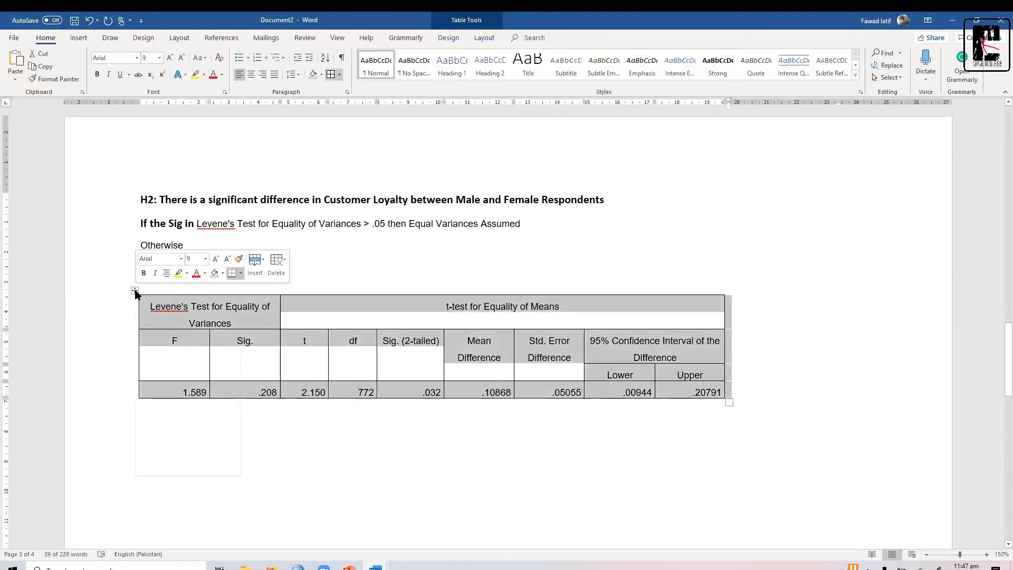
{"action": "mouse_move", "coordinate": [232, 419]}
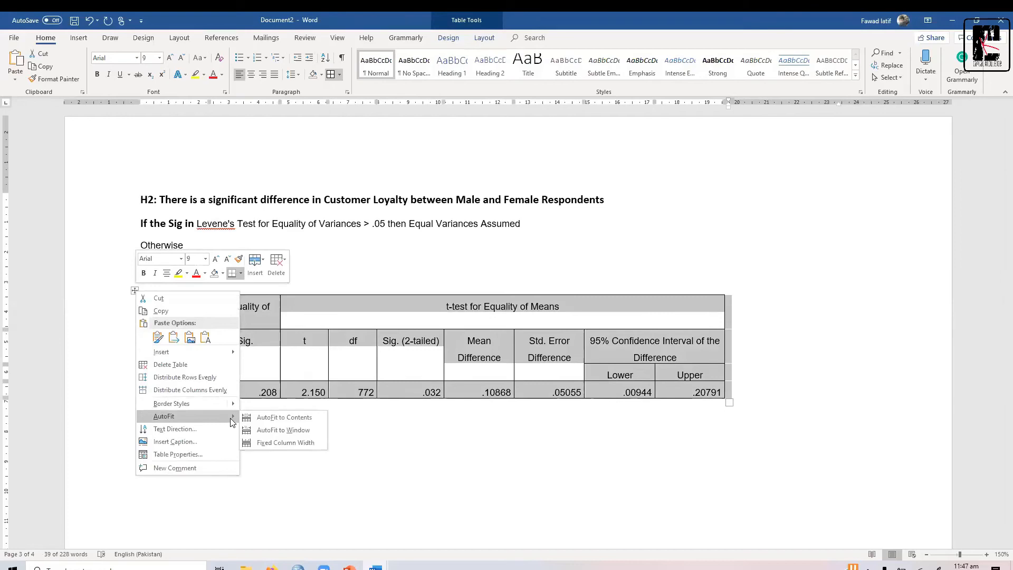
{"action": "left_click", "coordinate": [279, 429]}
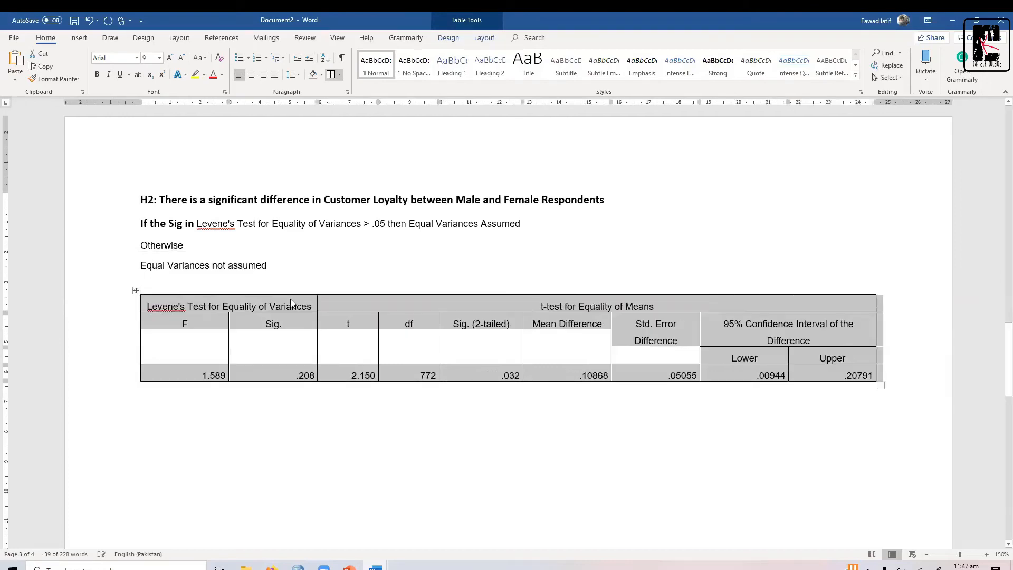
Check the Sig. (2-tailed) value in the trimmed table and return to the end of the "Equal Variances not assumed" line.
{"action": "left_click", "coordinate": [564, 222]}
{"action": "left_click_drag", "start_coordinate": [469, 373], "coordinate": [519, 374]}
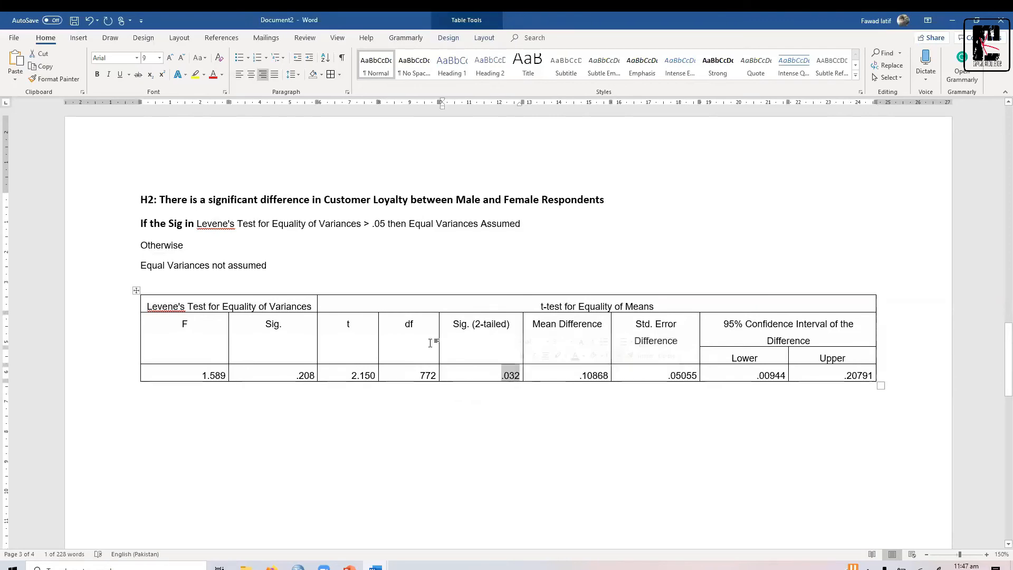
{"action": "left_click", "coordinate": [279, 263]}
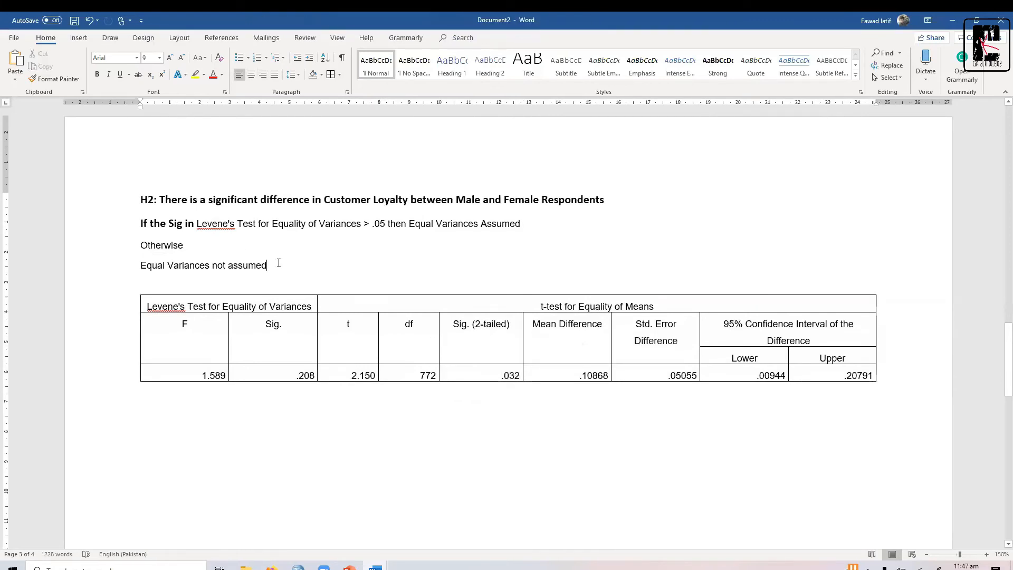
{"action": "left_click", "coordinate": [255, 200]}
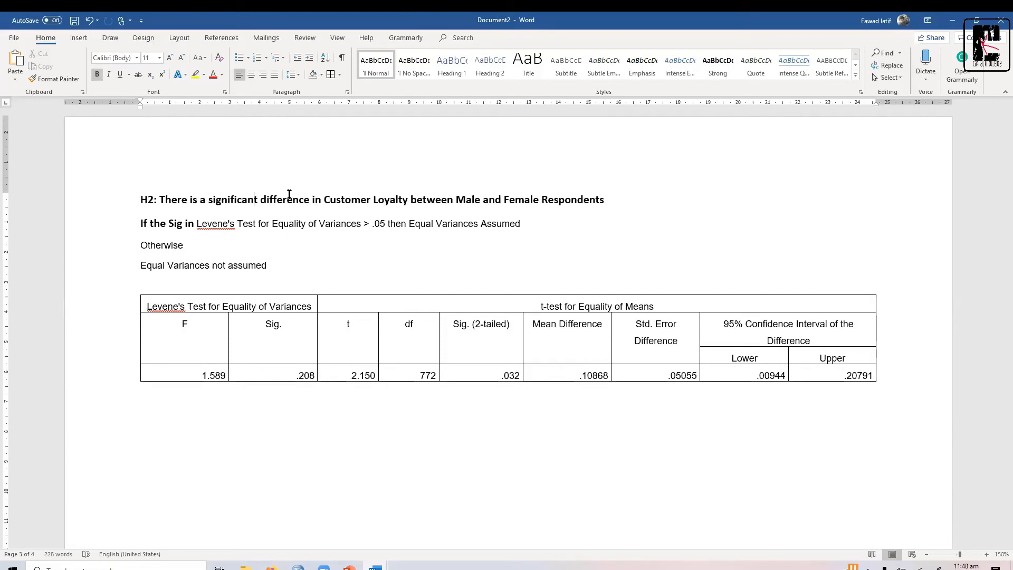
{"action": "key", "text": "XF86AudioRaiseVolume"}
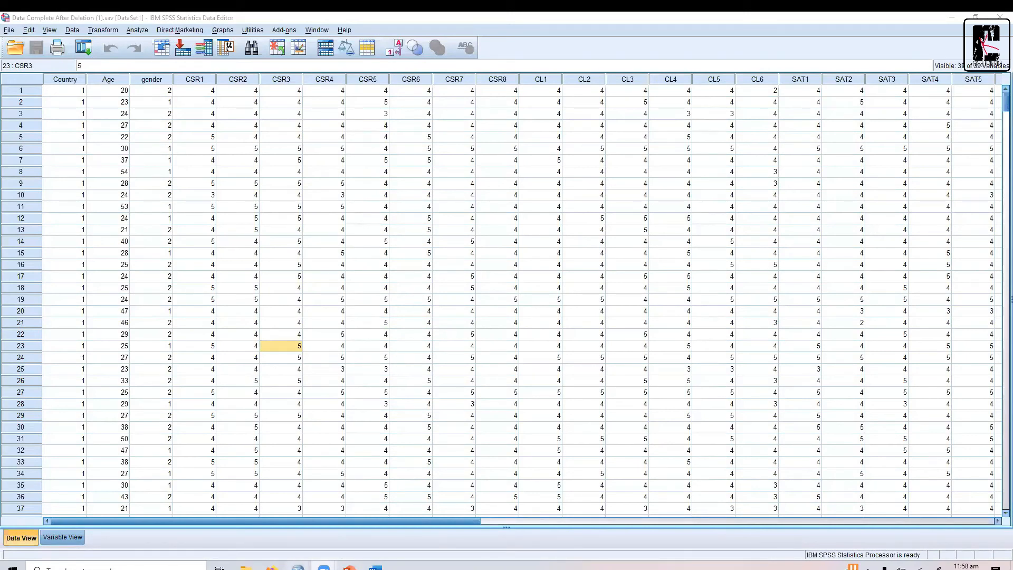
Switch to Document2 in Word and place the insertion point on the blank line below the t-test table.
{"action": "mouse_move", "coordinate": [296, 564]}
{"action": "mouse_move", "coordinate": [375, 565]}
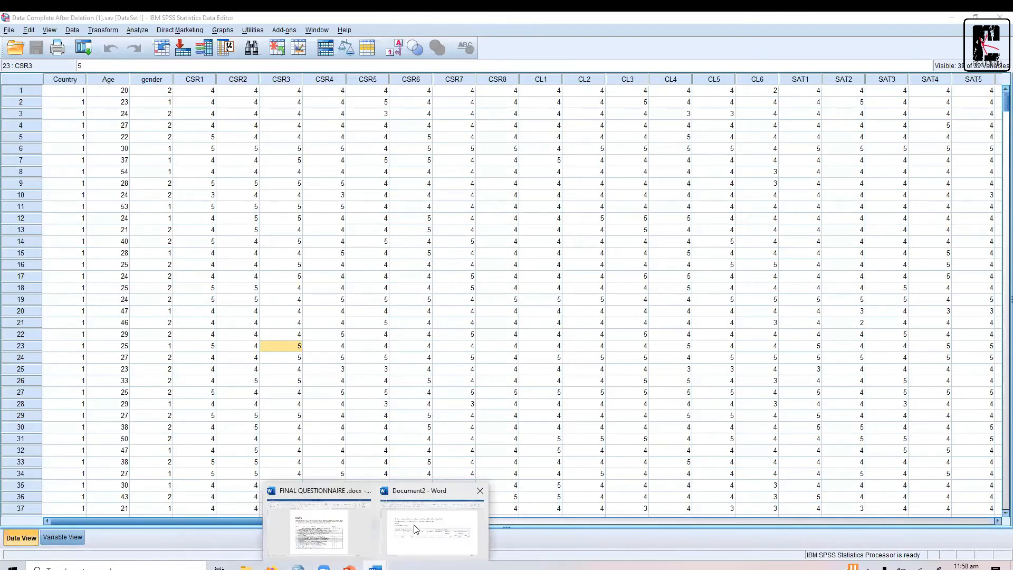
{"action": "left_click", "coordinate": [415, 530]}
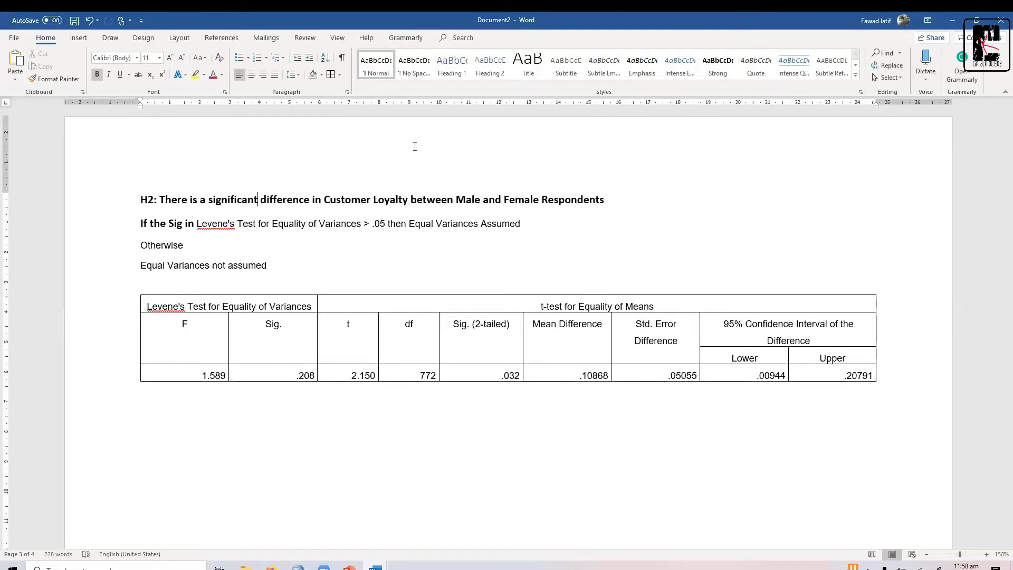
{"action": "left_click", "coordinate": [336, 212]}
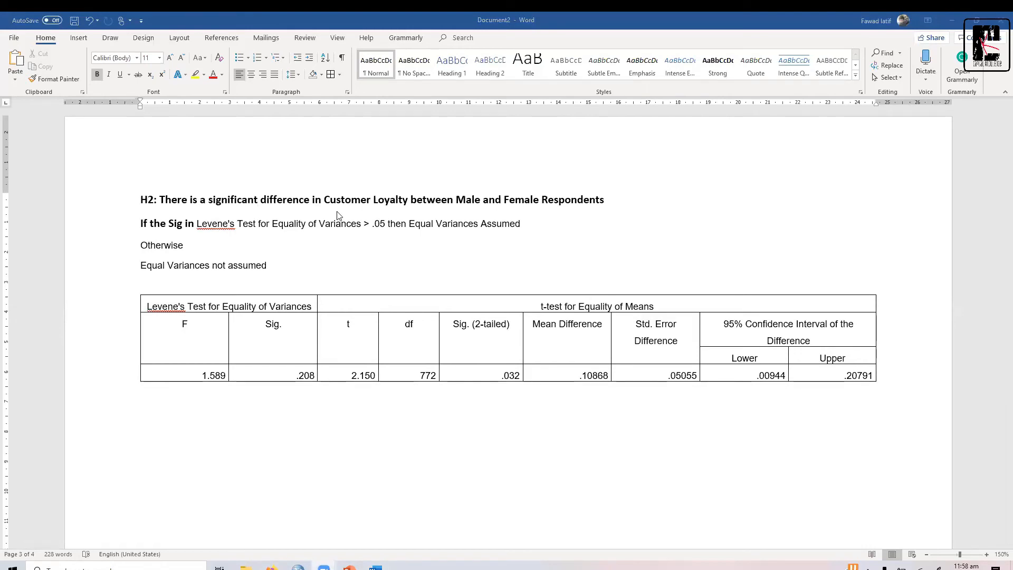
{"action": "left_click", "coordinate": [258, 200]}
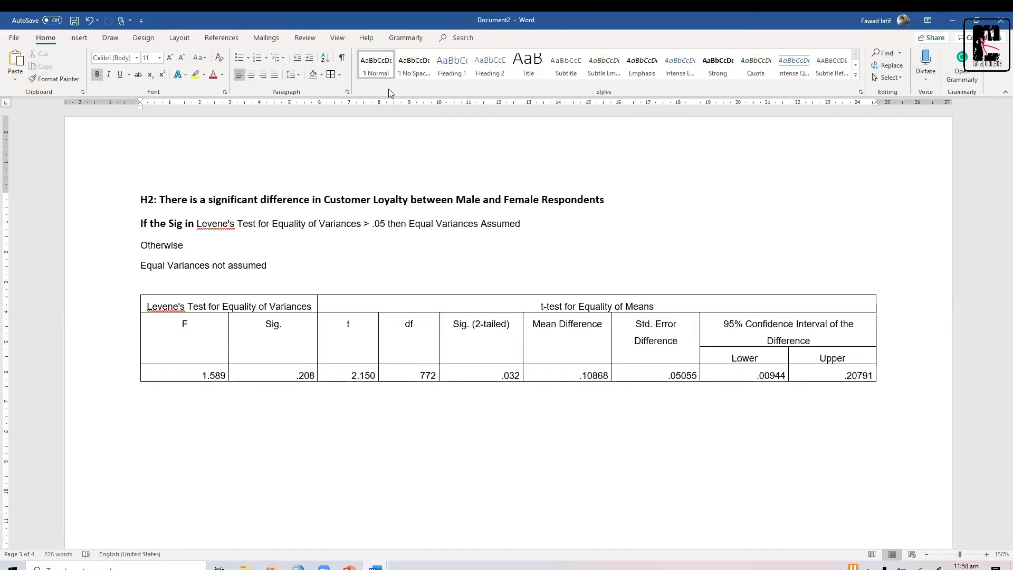
{"action": "left_click", "coordinate": [283, 266]}
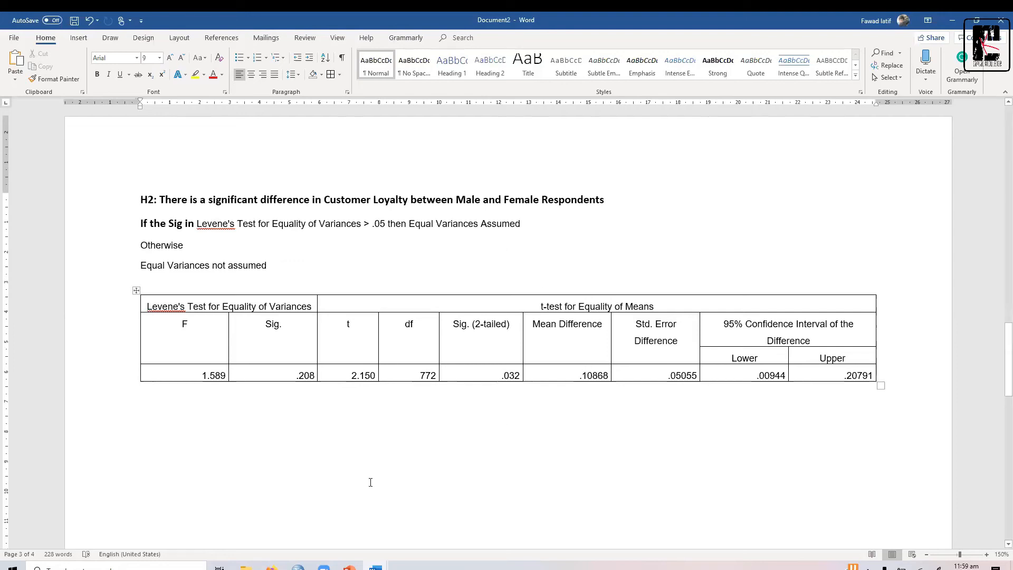
{"action": "left_click", "coordinate": [246, 434]}
{"action": "left_click", "coordinate": [368, 434]}
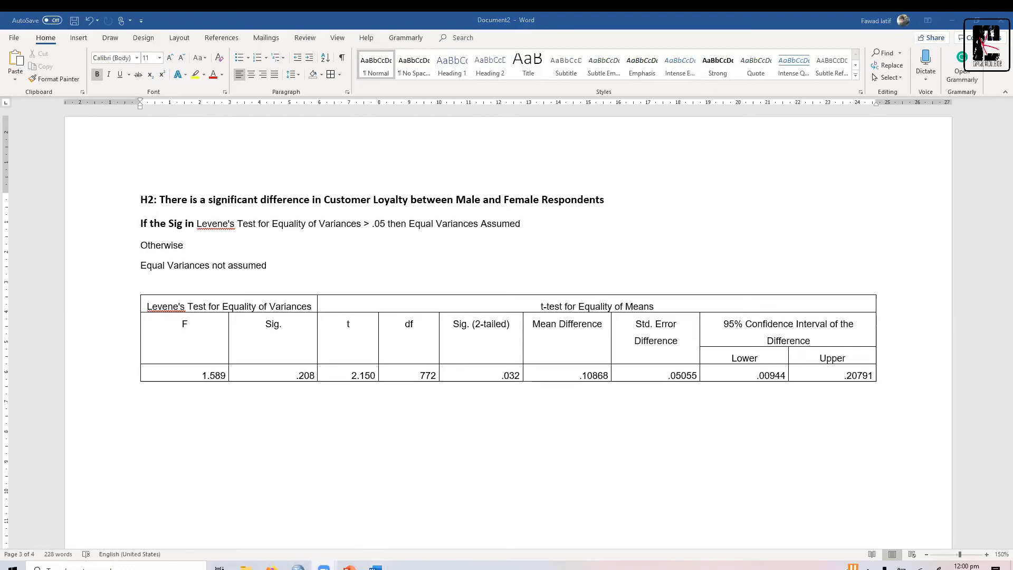
Switch to the SPSS data file and examine the value labels defined for the Country variable.
{"action": "mouse_move", "coordinate": [298, 567]}
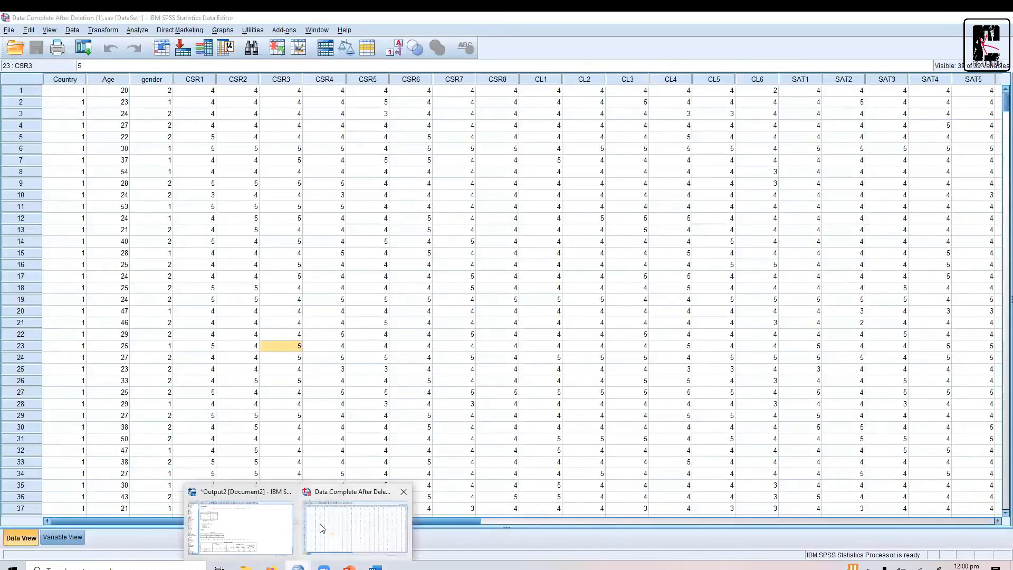
{"action": "left_click", "coordinate": [322, 528]}
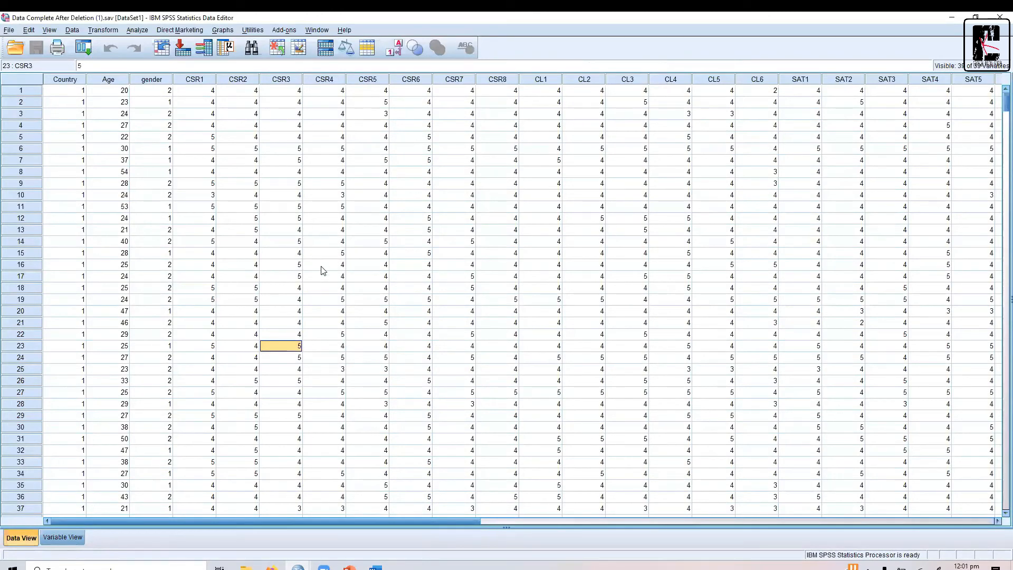
{"action": "left_click", "coordinate": [210, 149]}
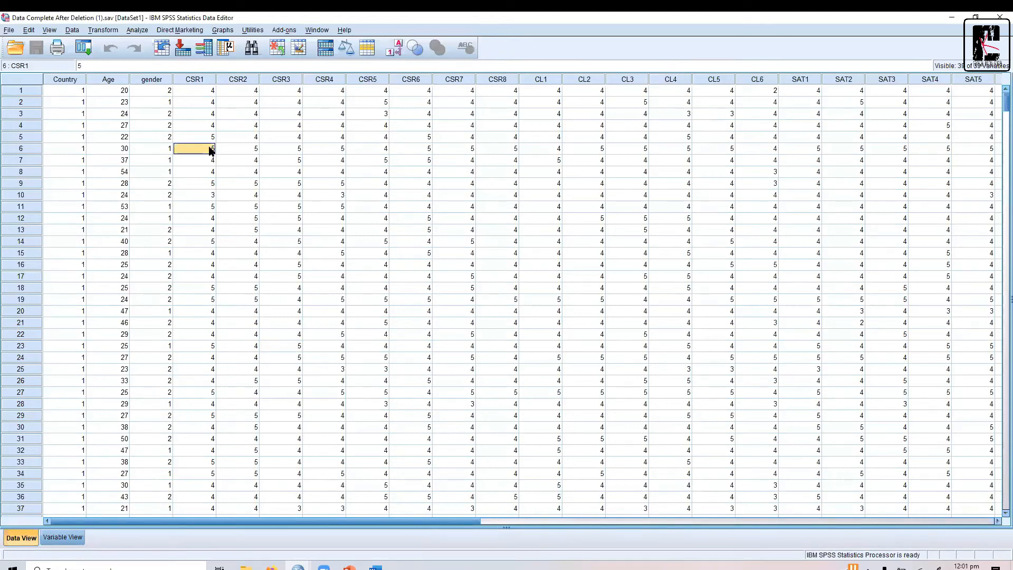
{"action": "left_click", "coordinate": [64, 80]}
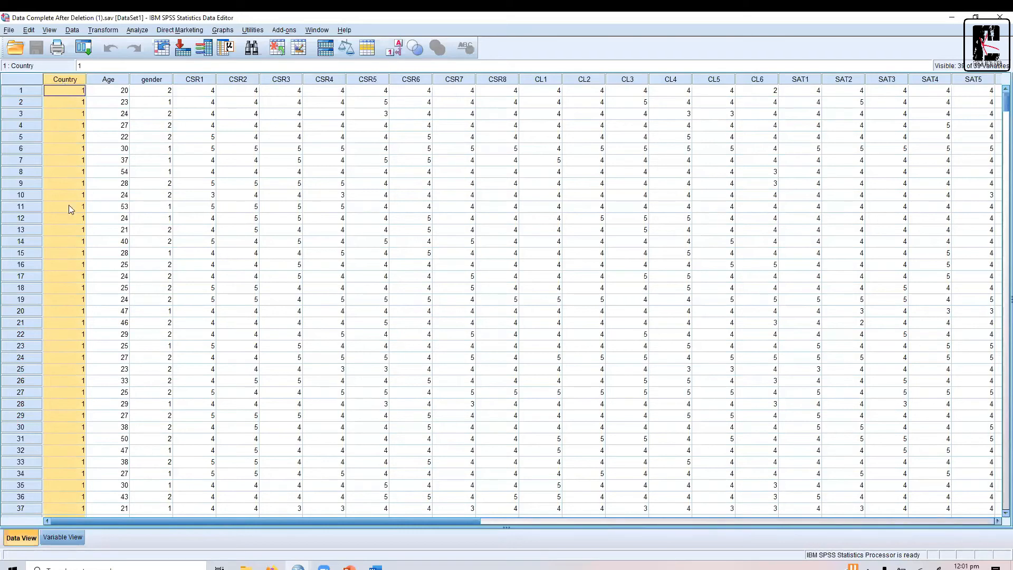
{"action": "left_click", "coordinate": [70, 536]}
{"action": "left_click", "coordinate": [303, 72]}
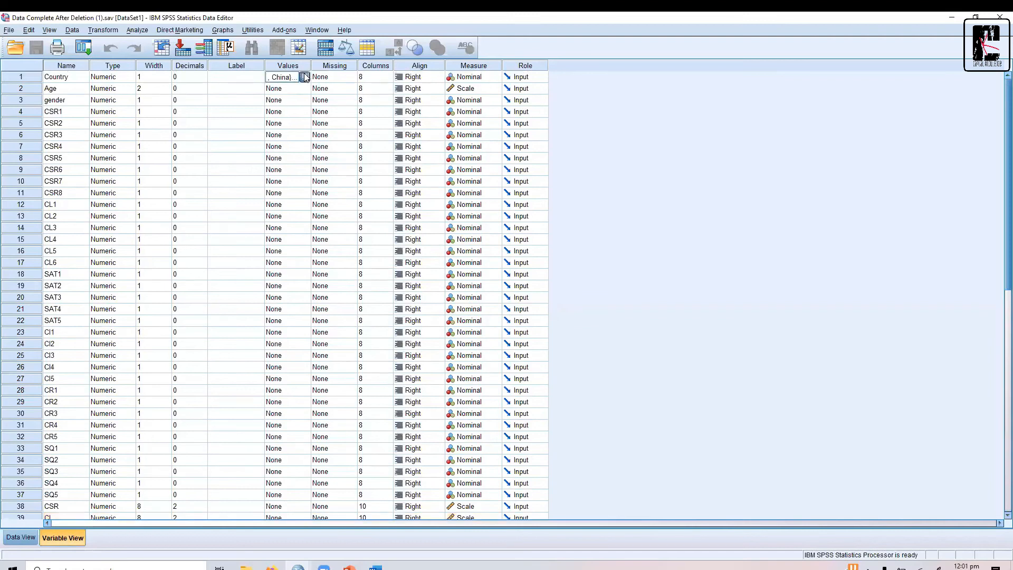
{"action": "left_click", "coordinate": [304, 76]}
{"action": "left_click", "coordinate": [465, 304]}
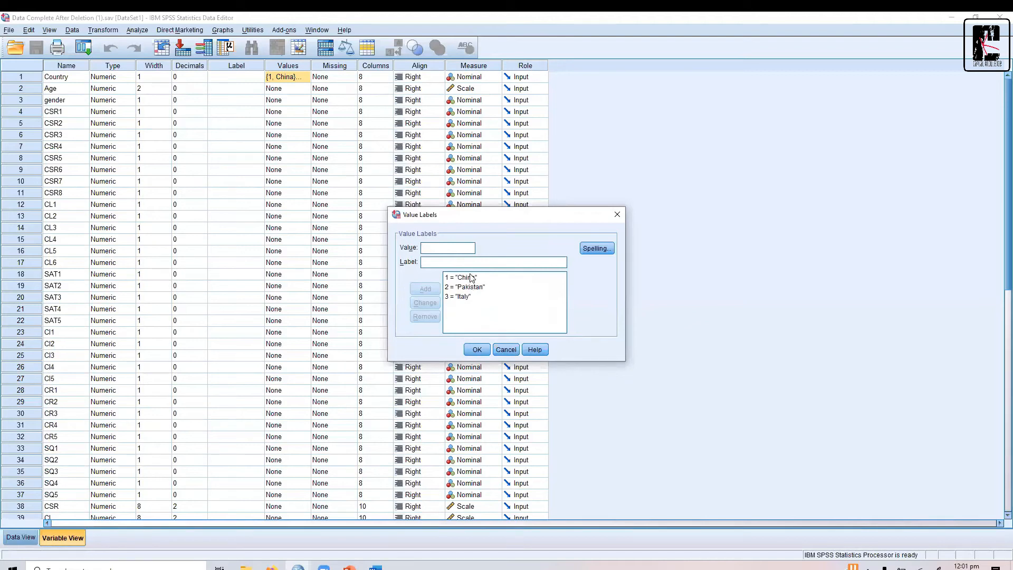
{"action": "left_click", "coordinate": [478, 350]}
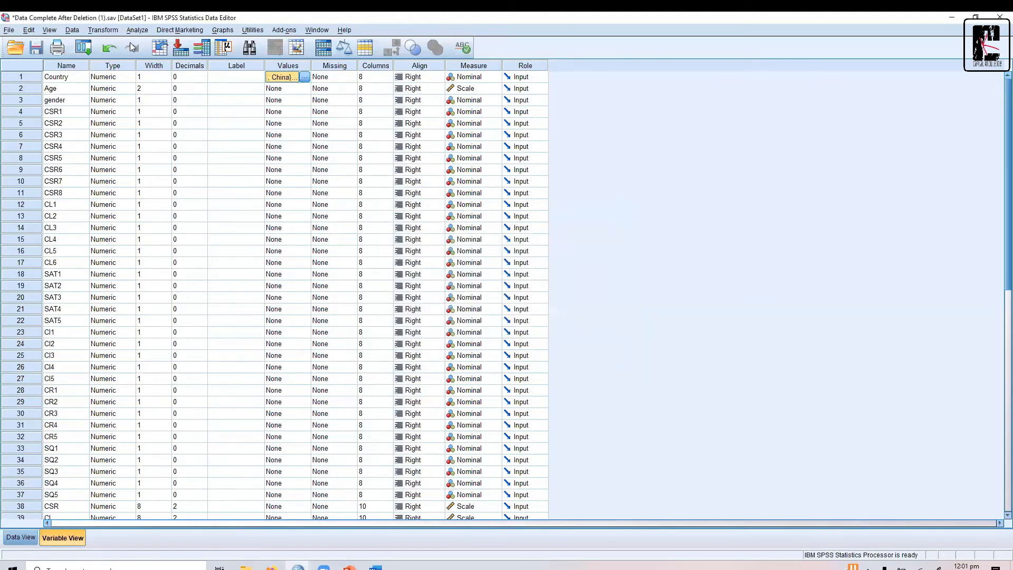
Set up a One-Way ANOVA with CSR as the dependent variable and Country as the factor.
{"action": "left_click", "coordinate": [137, 30]}
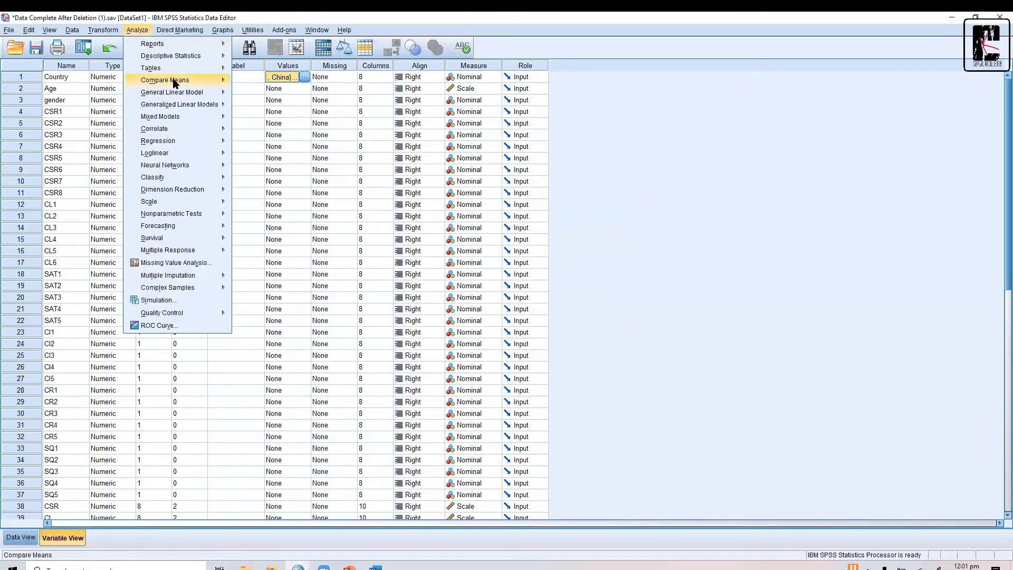
{"action": "mouse_move", "coordinate": [185, 80]}
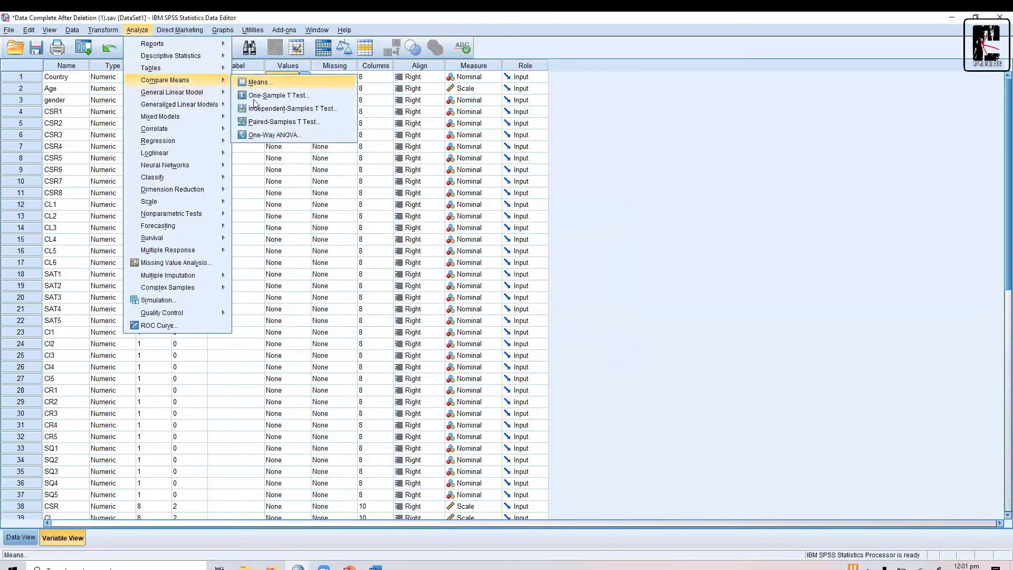
{"action": "left_click", "coordinate": [256, 136]}
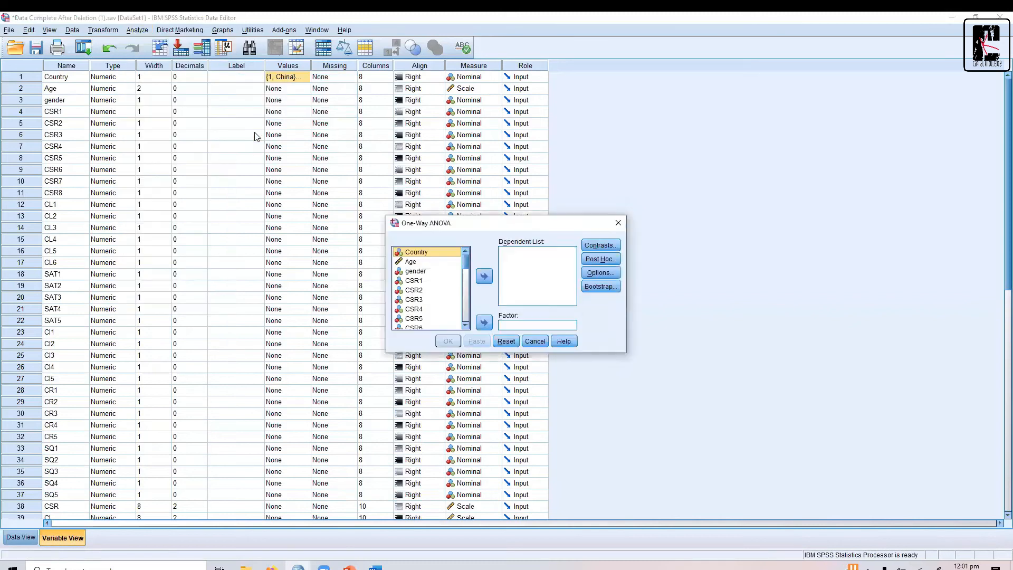
{"action": "left_click_drag", "start_coordinate": [462, 258], "coordinate": [466, 325]}
{"action": "left_click", "coordinate": [416, 315]}
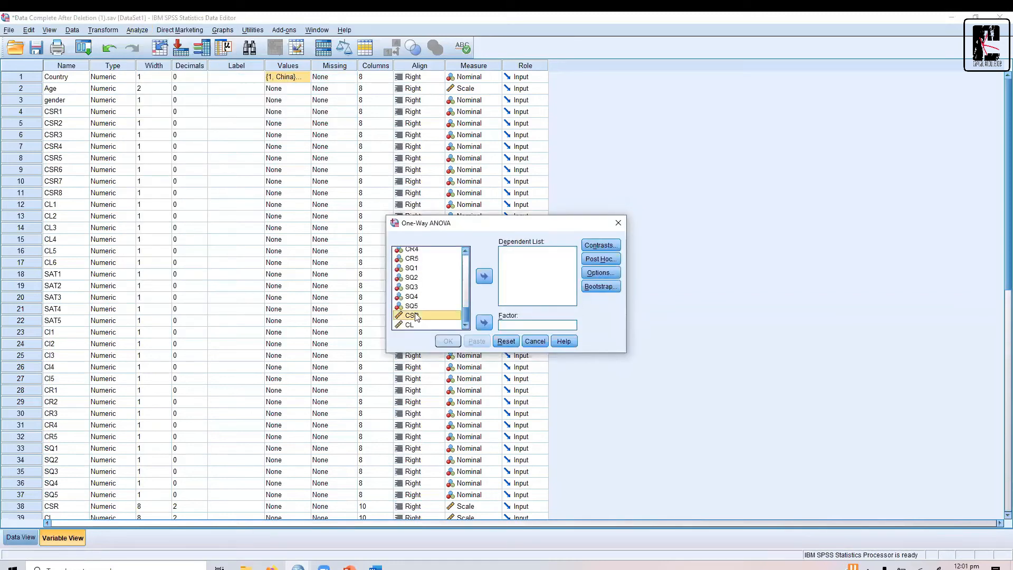
{"action": "left_click", "coordinate": [483, 276]}
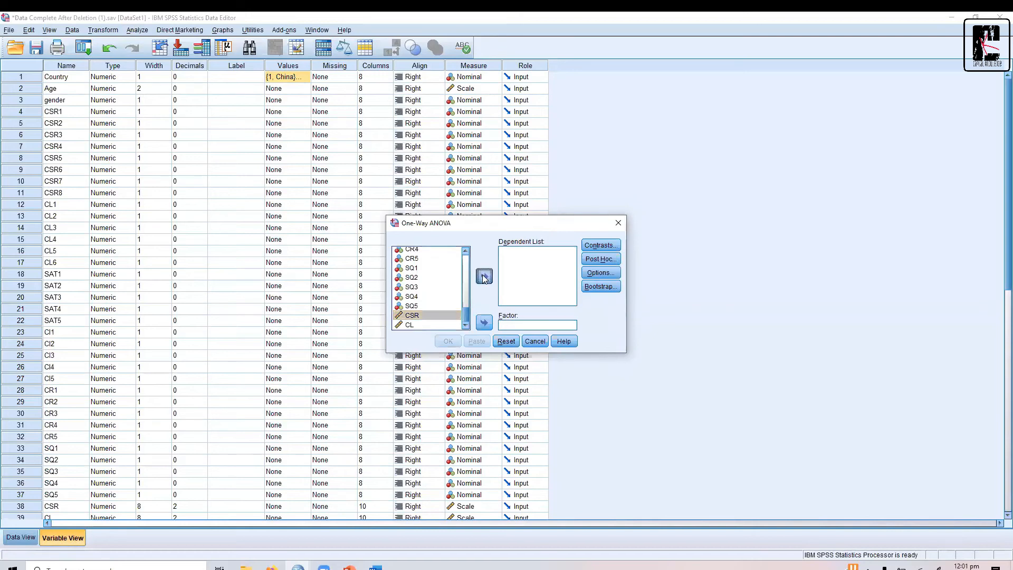
{"action": "left_click_drag", "start_coordinate": [467, 310], "coordinate": [467, 252]}
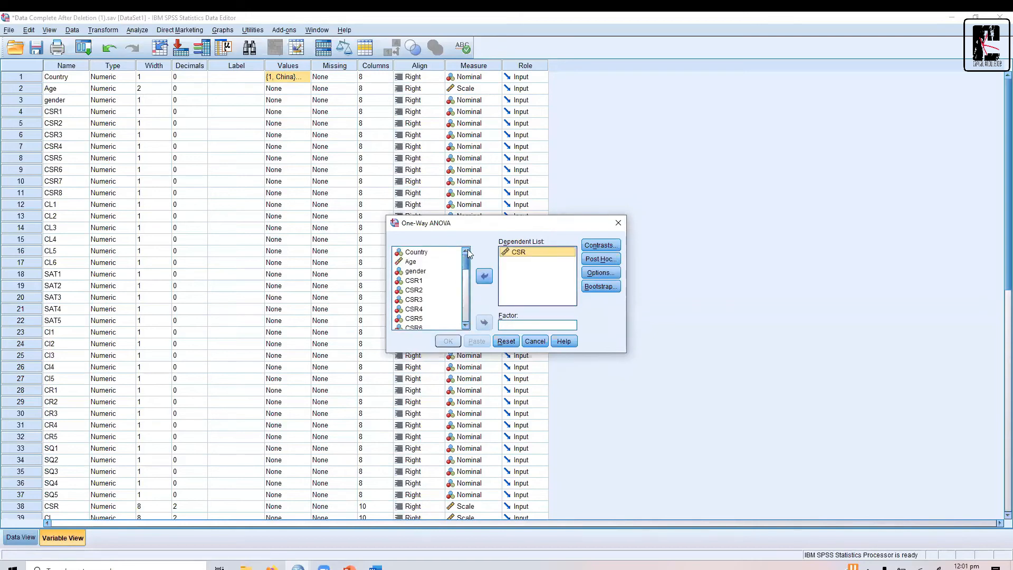
{"action": "left_click", "coordinate": [430, 253]}
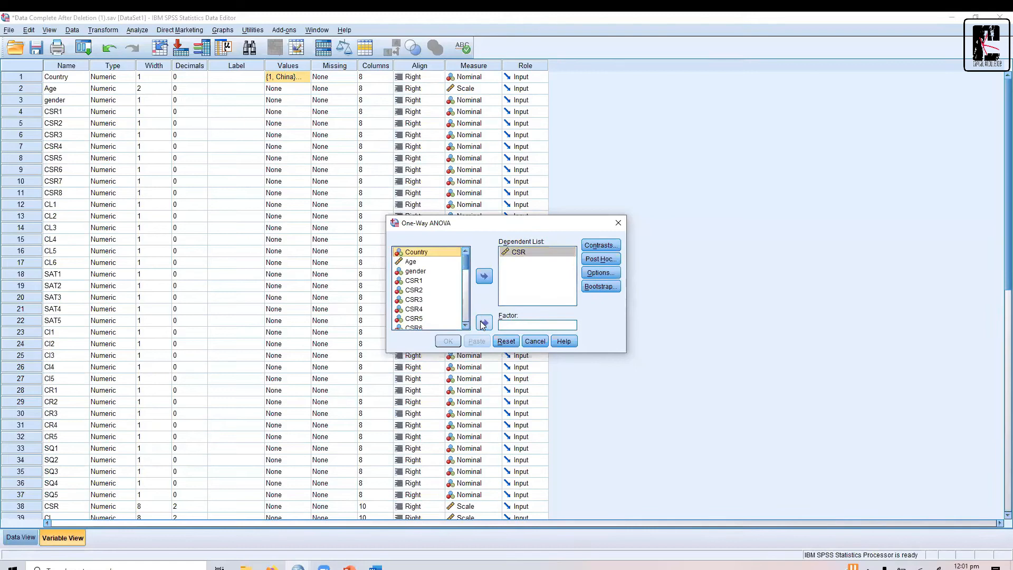
{"action": "left_click", "coordinate": [484, 322]}
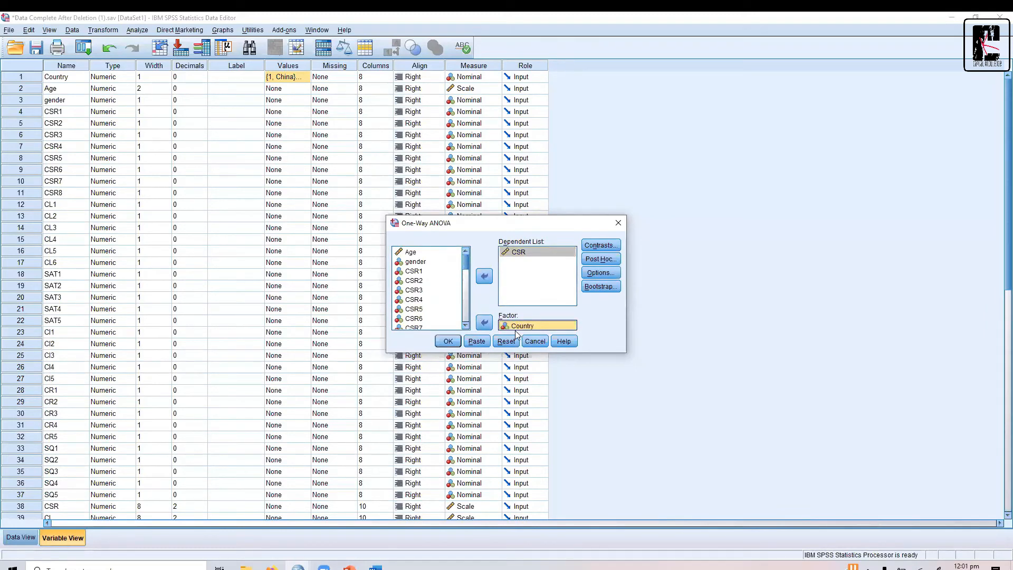
Enable the Descriptive and Homogeneity of variance test statistics for the One-Way ANOVA and run it.
{"action": "left_click", "coordinate": [608, 259]}
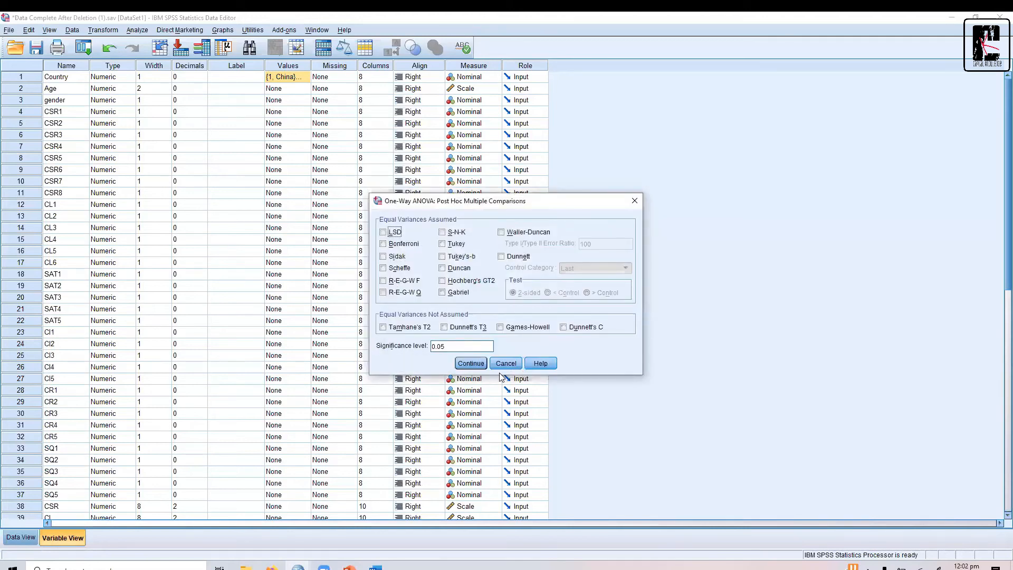
{"action": "left_click", "coordinate": [505, 364]}
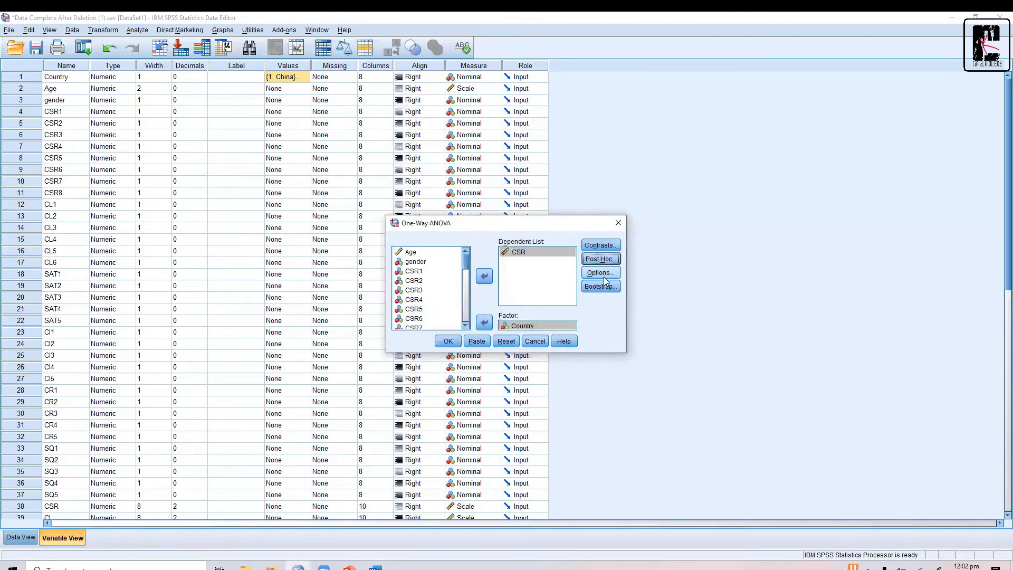
{"action": "left_click", "coordinate": [601, 273]}
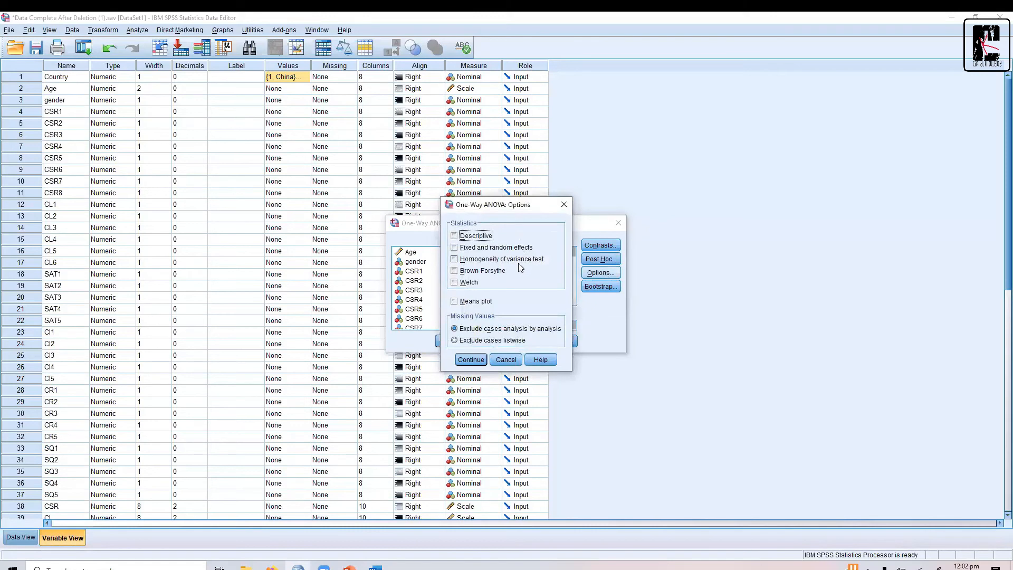
{"action": "left_click", "coordinate": [454, 259]}
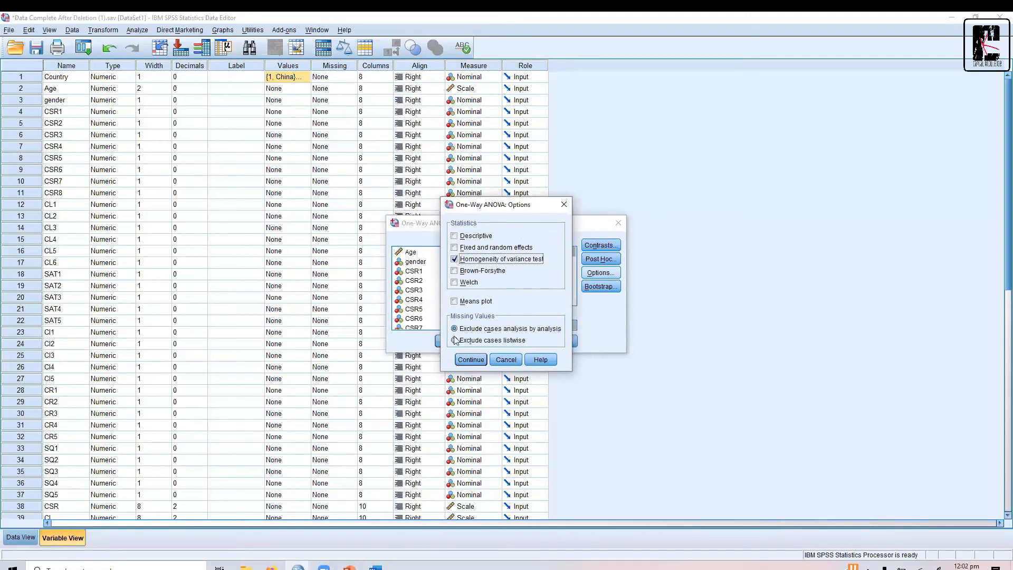
{"action": "left_click", "coordinate": [456, 234]}
{"action": "left_click", "coordinate": [471, 357]}
{"action": "left_click", "coordinate": [448, 342]}
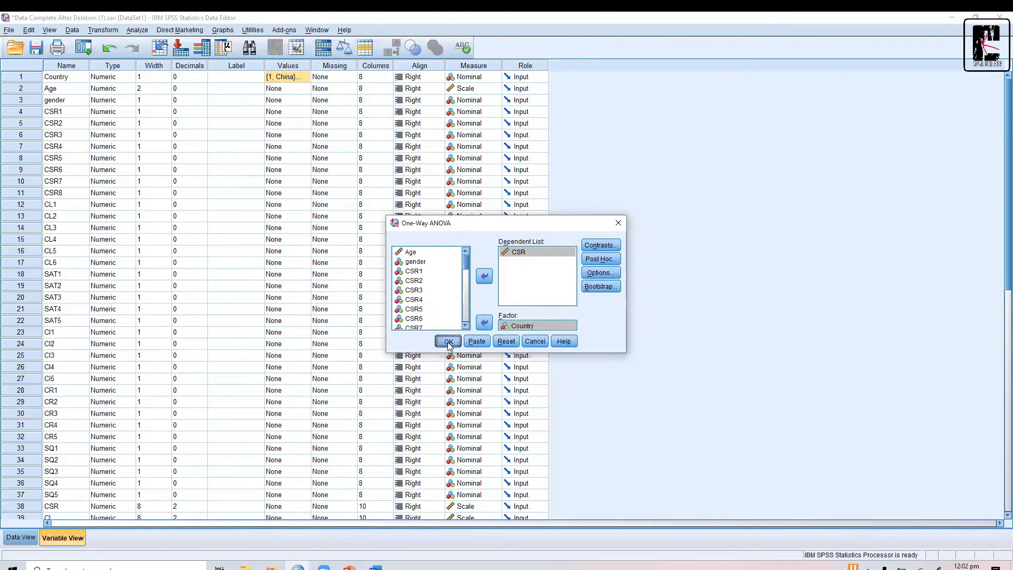
Select the Descriptives, Test of Homogeneity of Variances and ANOVA tables together in the Oneway output.
{"action": "left_click", "coordinate": [301, 304]}
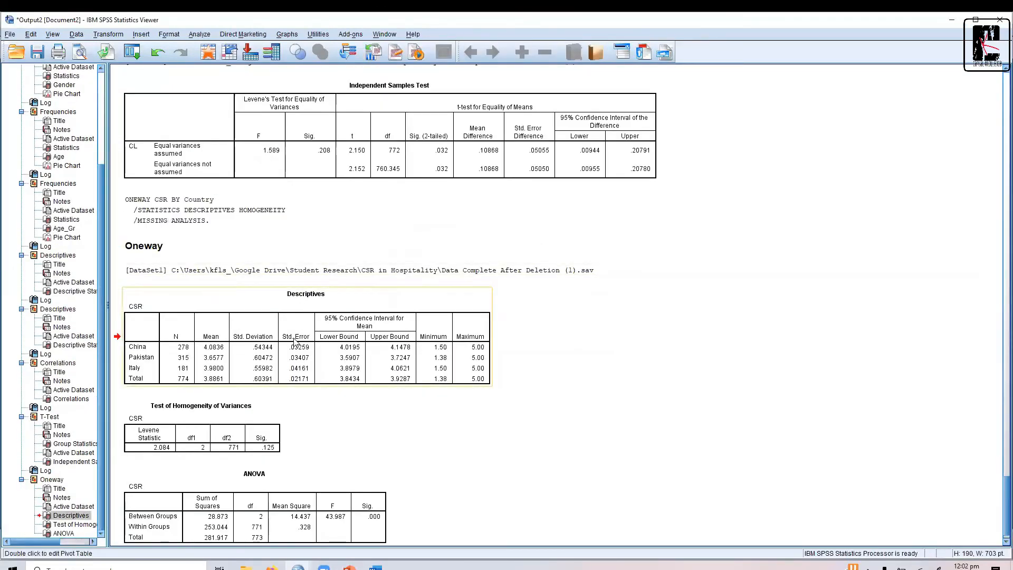
{"action": "left_click", "coordinate": [269, 413], "text": "shift"}
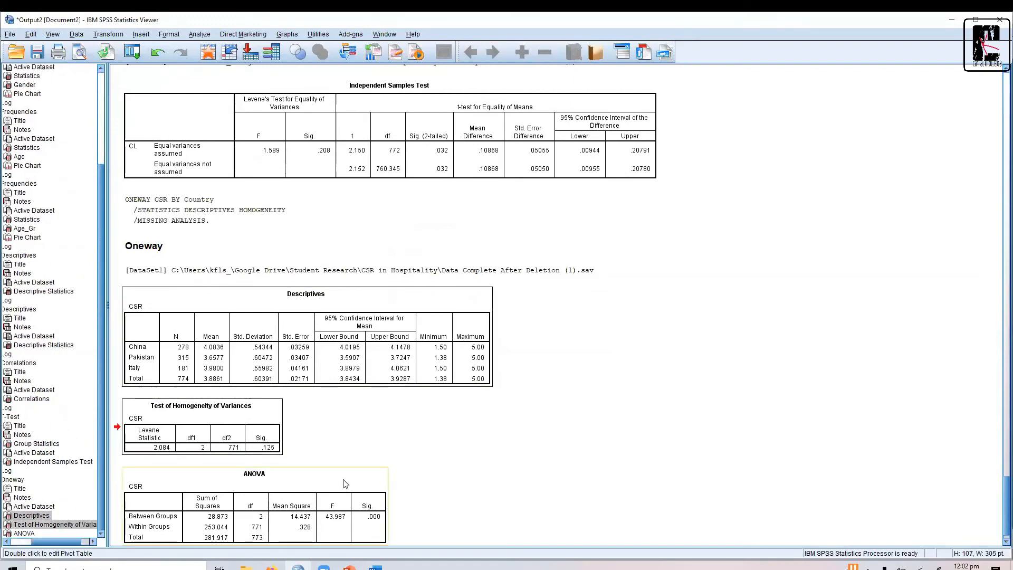
{"action": "left_click", "coordinate": [344, 483], "text": "shift"}
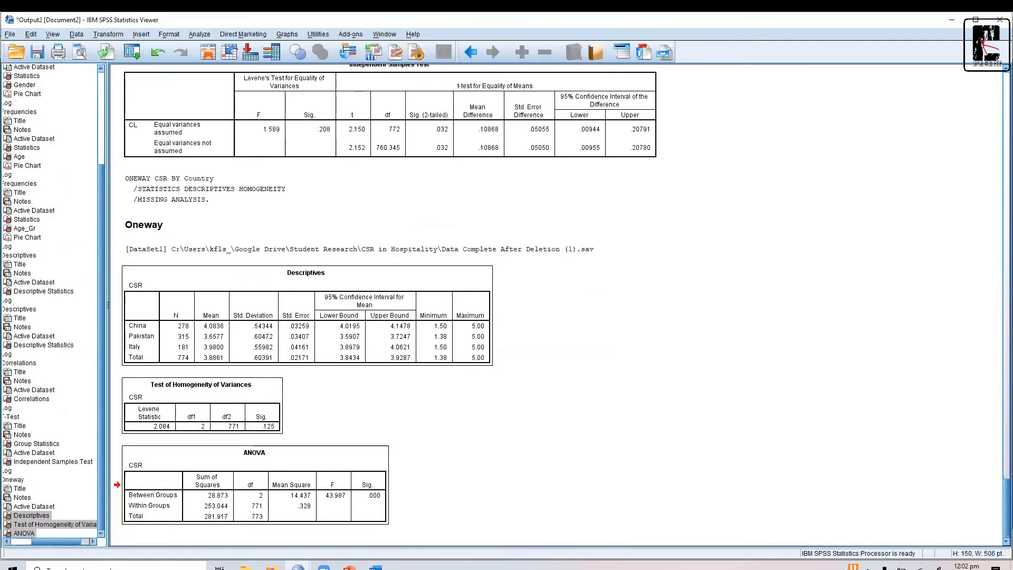
In the Word document, add below the H2 table the line "H3: There is a significant difference in CSR perceptions across China, Pakistan, and Italy".
{"action": "left_click", "coordinate": [375, 567]}
{"action": "left_click", "coordinate": [417, 530]}
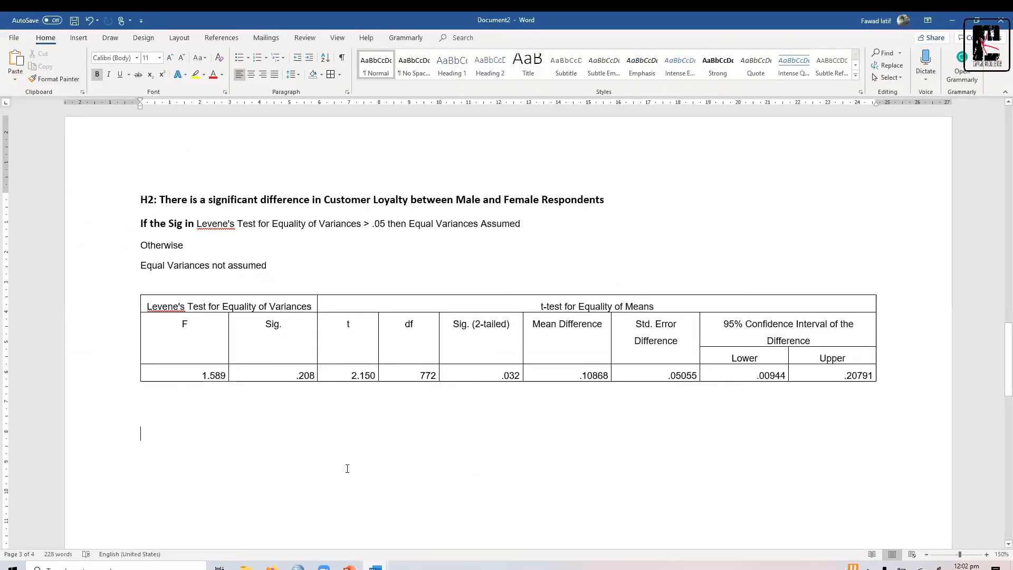
{"action": "type", "text": "H3"}
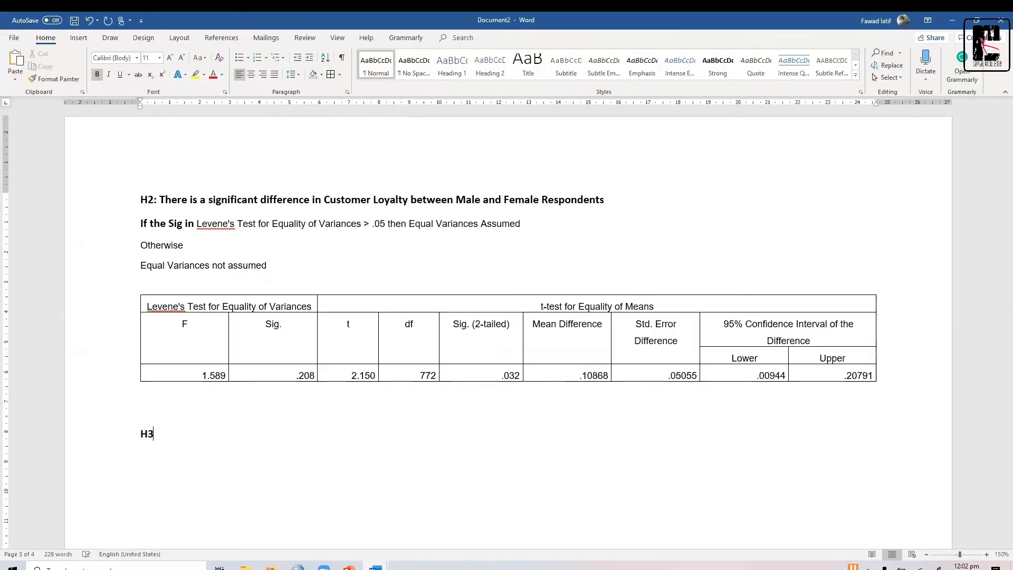
{"action": "type", "text": ": There is a significant different"}
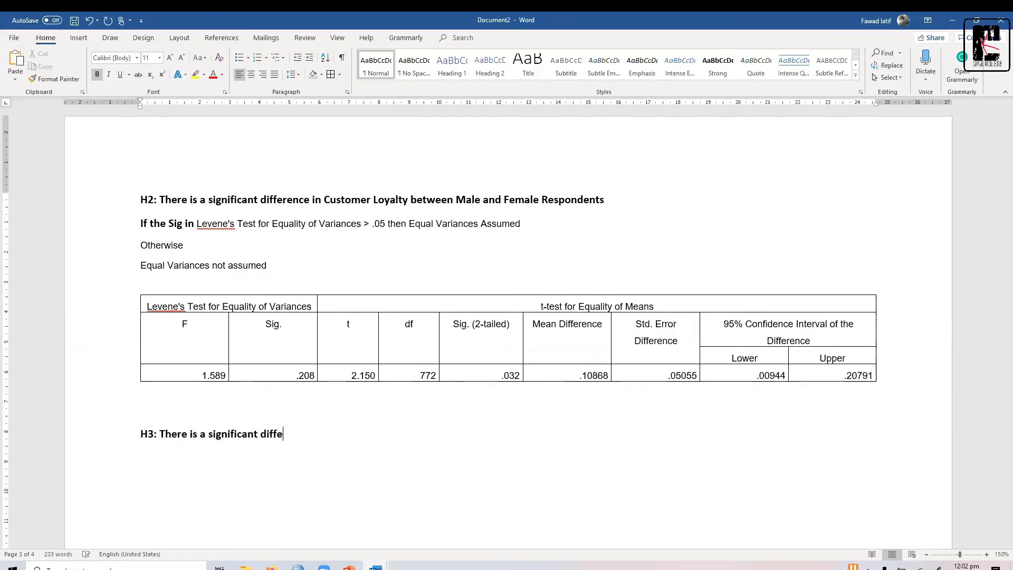
{"action": "key", "text": "BackSpace"}
{"action": "key", "text": "BackSpace"}
{"action": "type", "text": "ce in "}
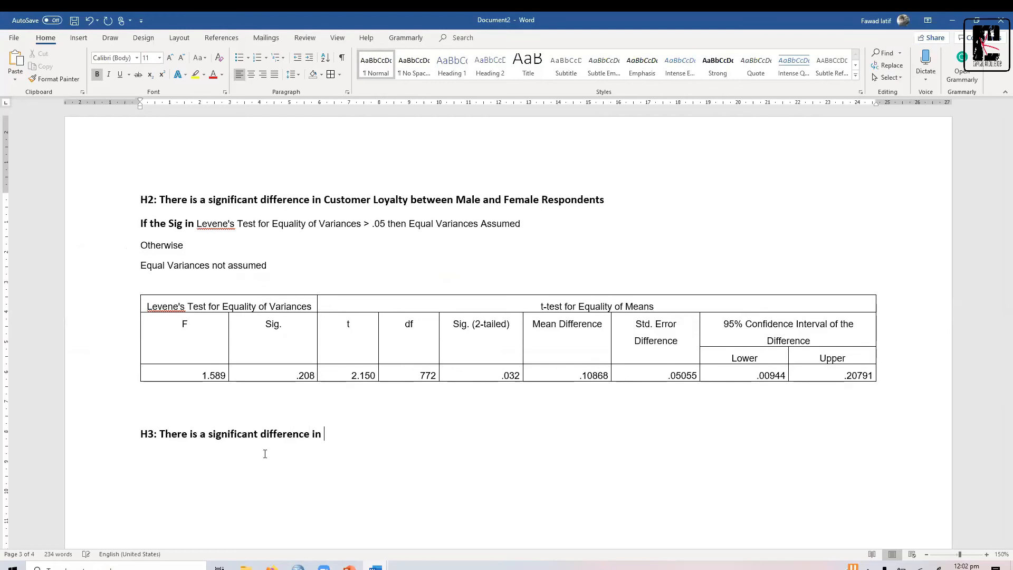
{"action": "type", "text": "CSR percept"}
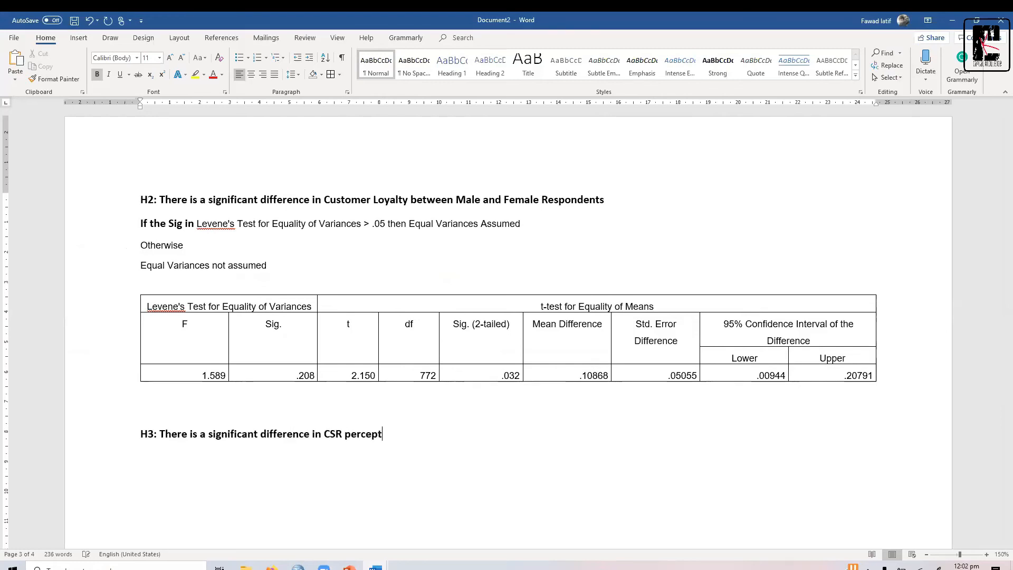
{"action": "type", "text": "ions across China, Paki"}
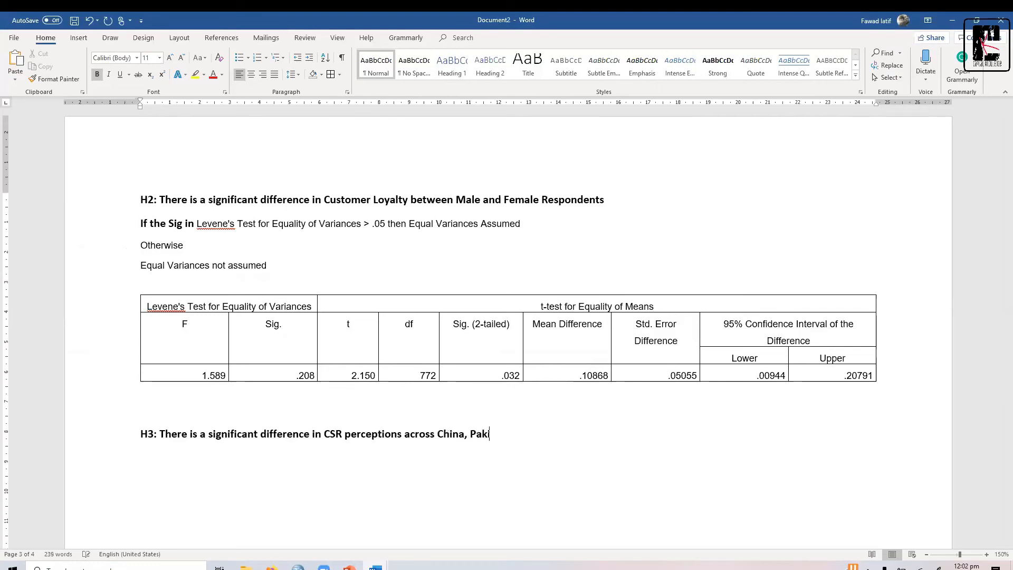
{"action": "type", "text": "stan, and Italy"}
Switch to the SPSS output and examine the ANOVA significance, the country means in Descriptives and the Test of Homogeneity of Variances.
{"action": "mouse_move", "coordinate": [298, 566]}
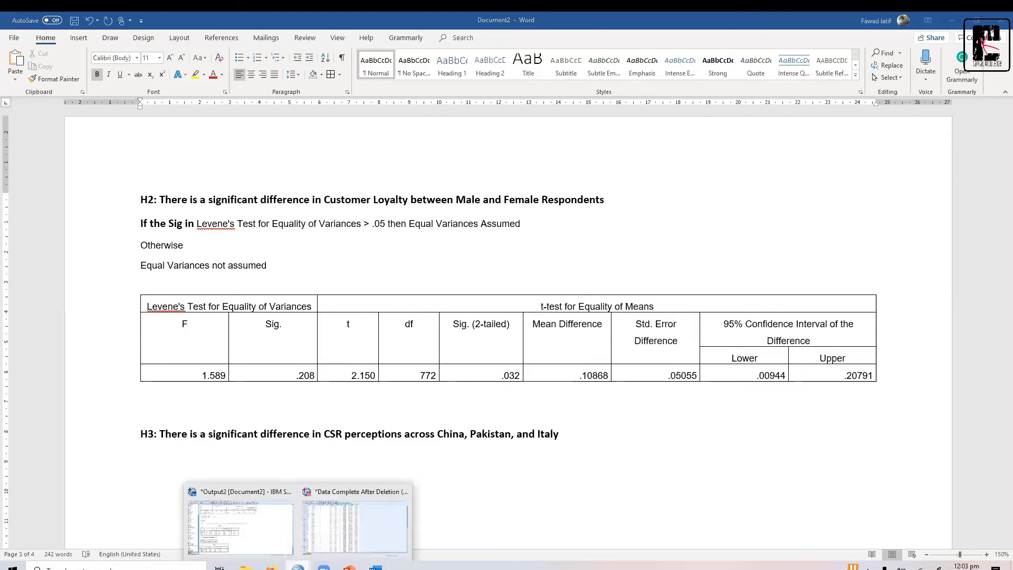
{"action": "left_click", "coordinate": [266, 543]}
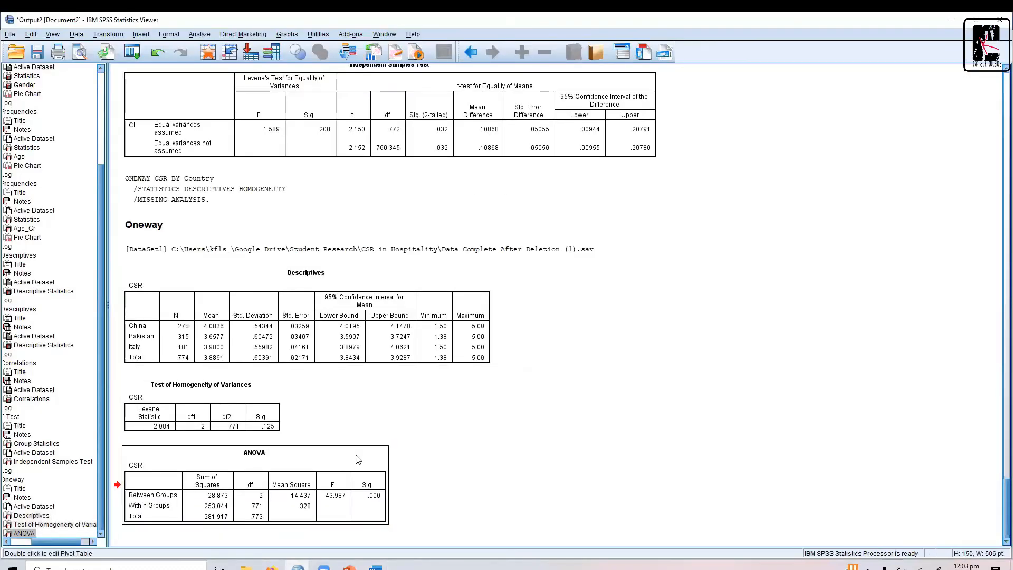
{"action": "left_click", "coordinate": [385, 476]}
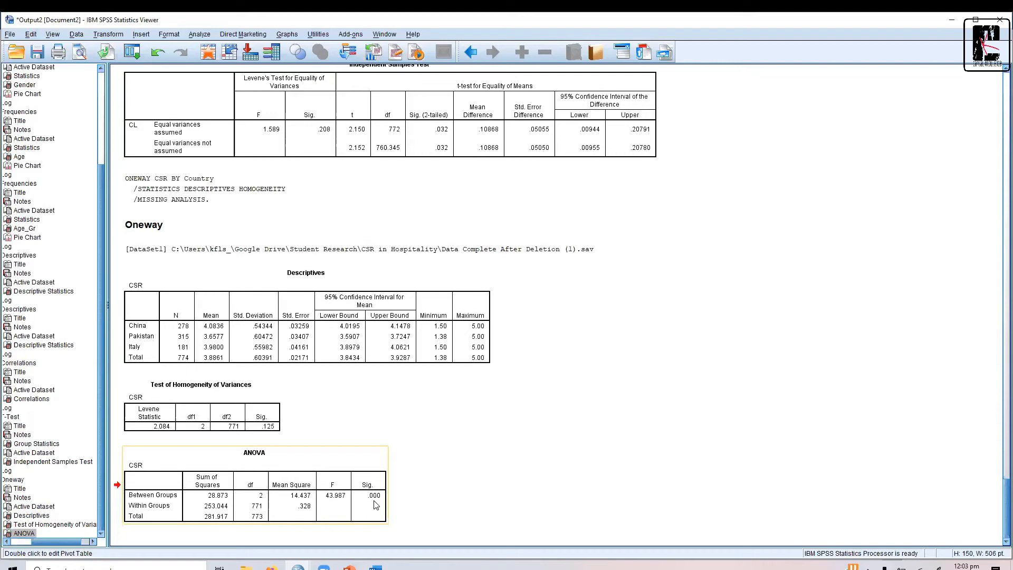
{"action": "left_click", "coordinate": [205, 327]}
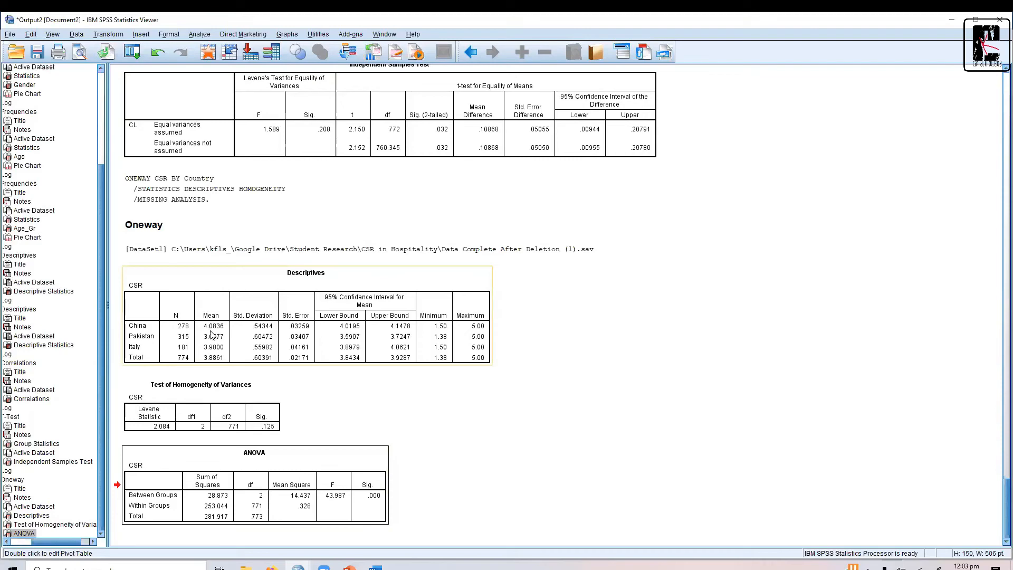
{"action": "left_click", "coordinate": [356, 484]}
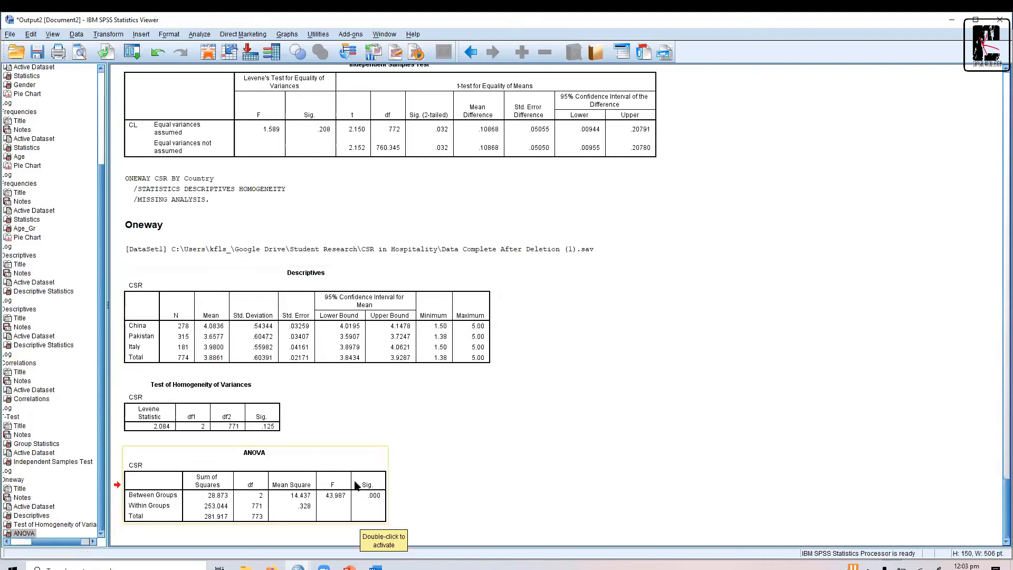
{"action": "left_click", "coordinate": [219, 330]}
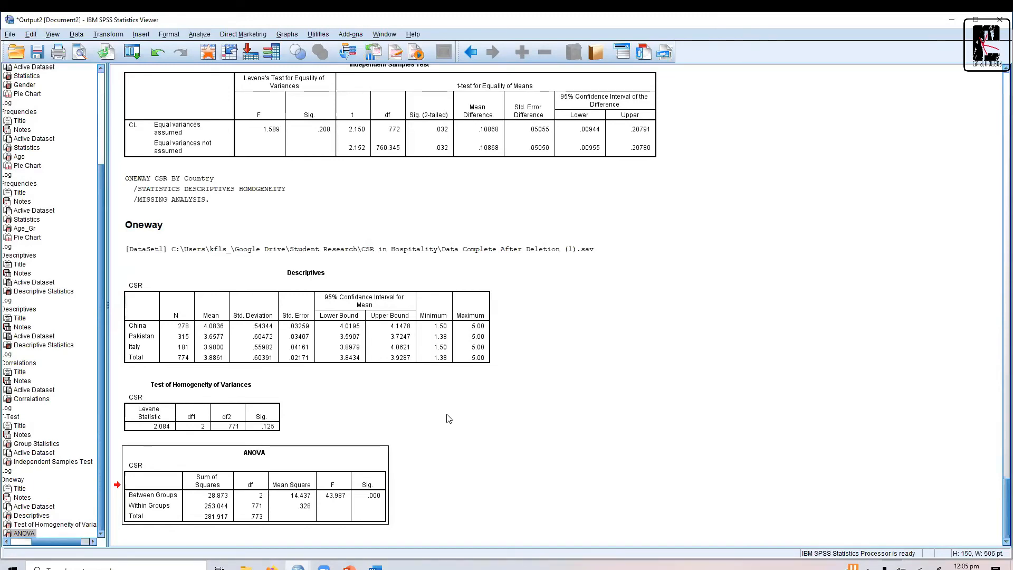
{"action": "left_click", "coordinate": [381, 355]}
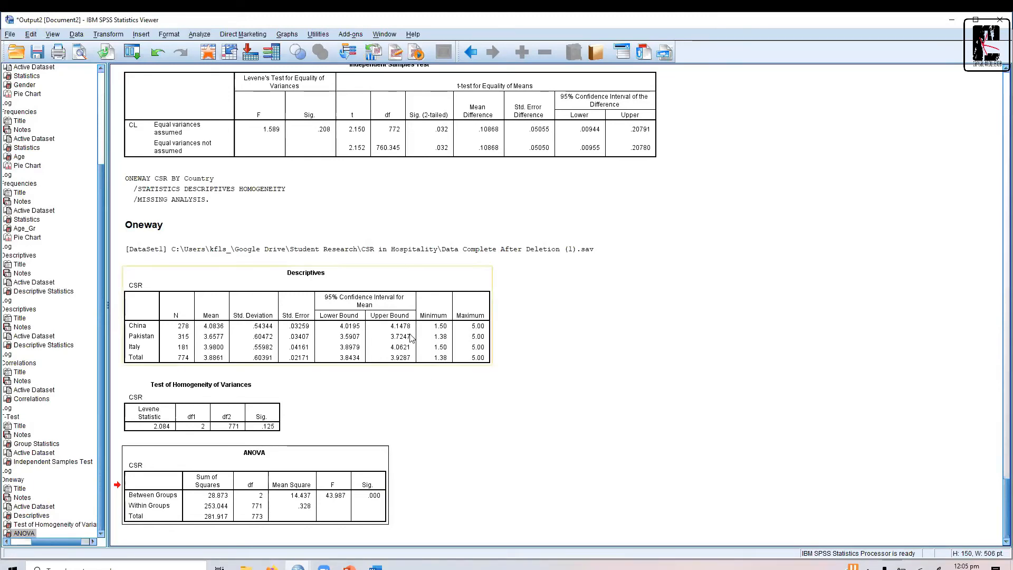
{"action": "left_click", "coordinate": [253, 412], "text": "ctrl"}
{"action": "left_click", "coordinate": [327, 493], "text": "ctrl"}
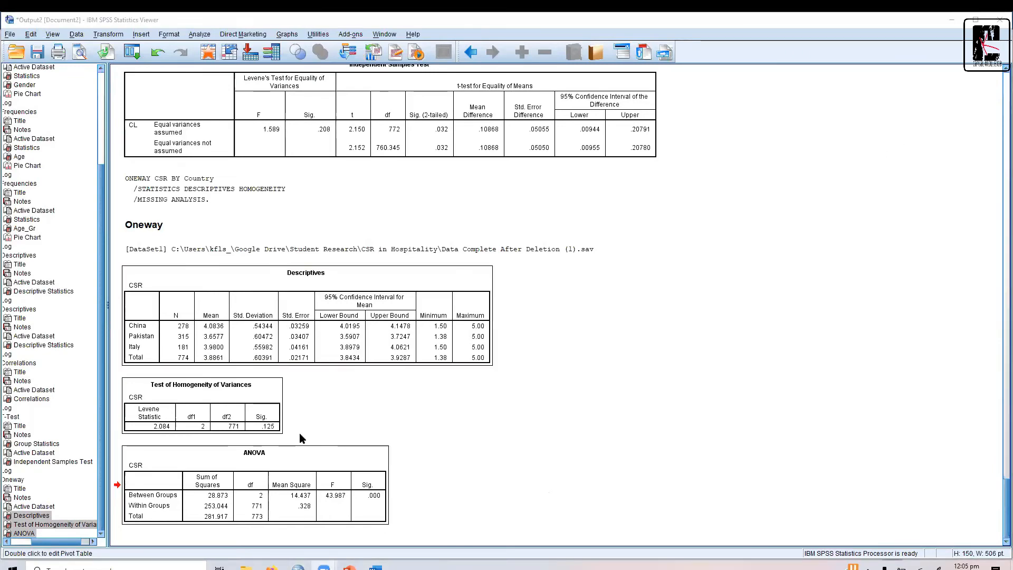
{"action": "left_click", "coordinate": [224, 396]}
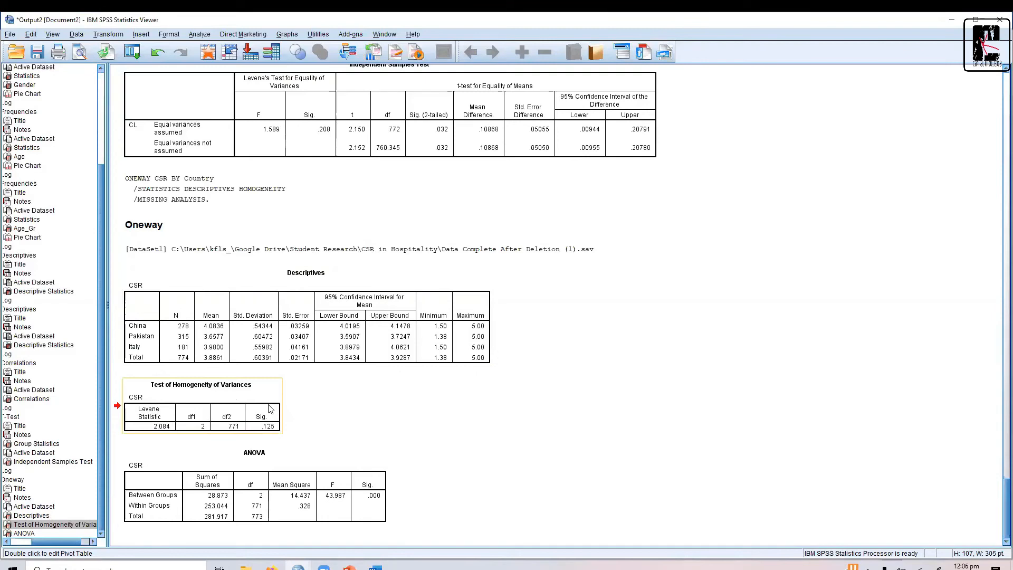
Rerun the One-Way ANOVA of CSR by Country with the LSD post hoc test added.
{"action": "left_click", "coordinate": [199, 34]}
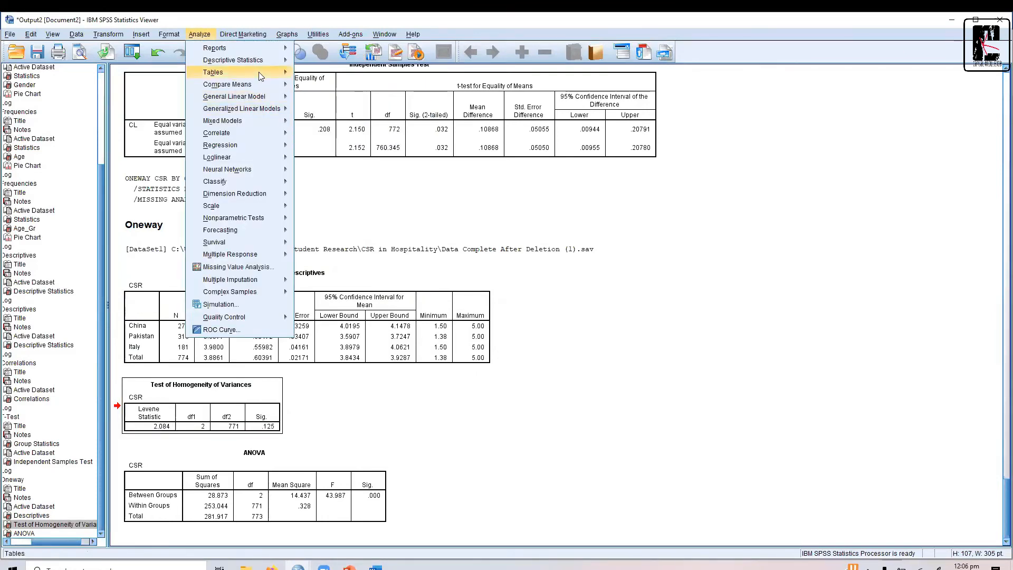
{"action": "mouse_move", "coordinate": [264, 84]}
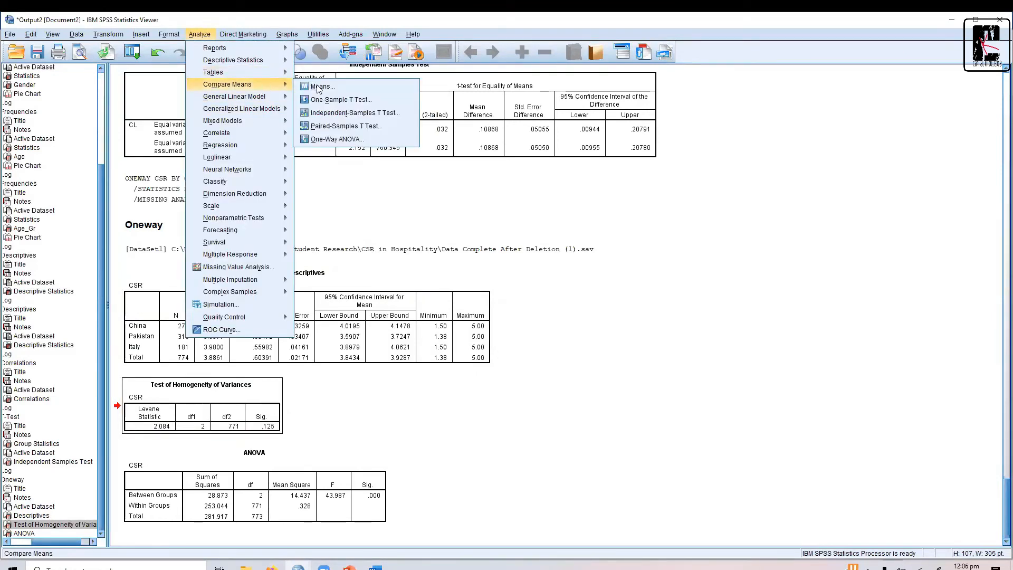
{"action": "left_click", "coordinate": [337, 139]}
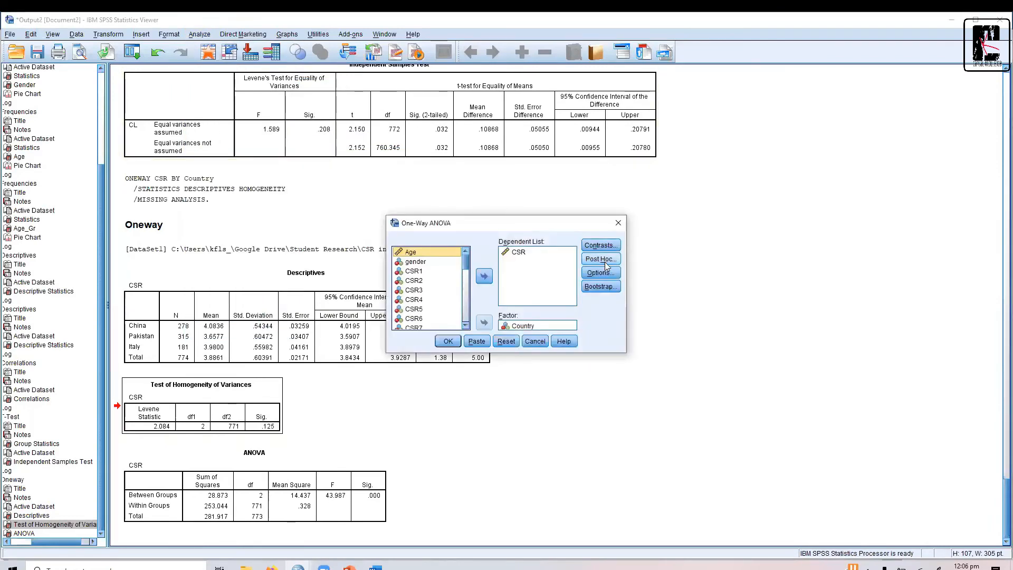
{"action": "left_click", "coordinate": [519, 252]}
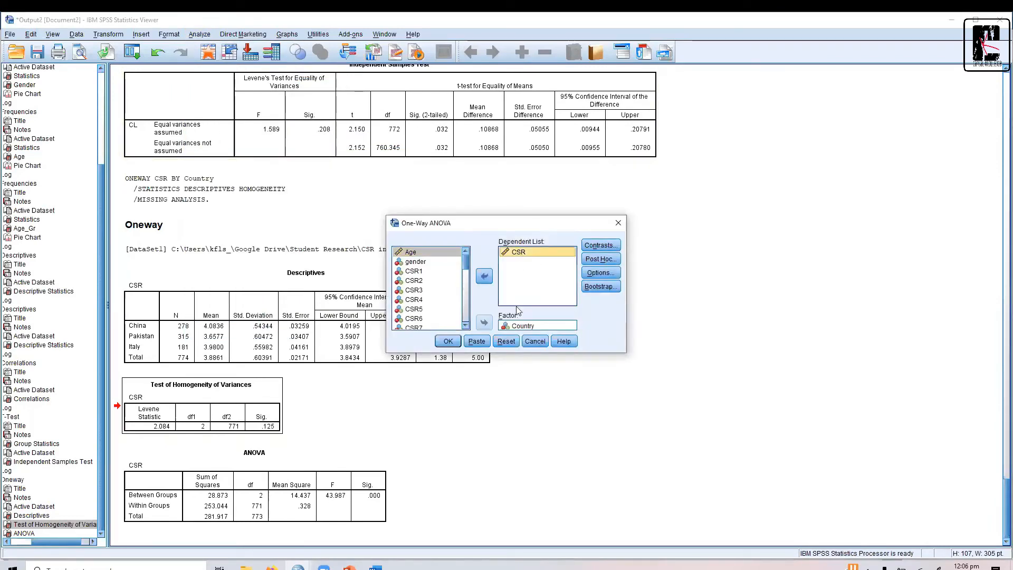
{"action": "left_click", "coordinate": [523, 326]}
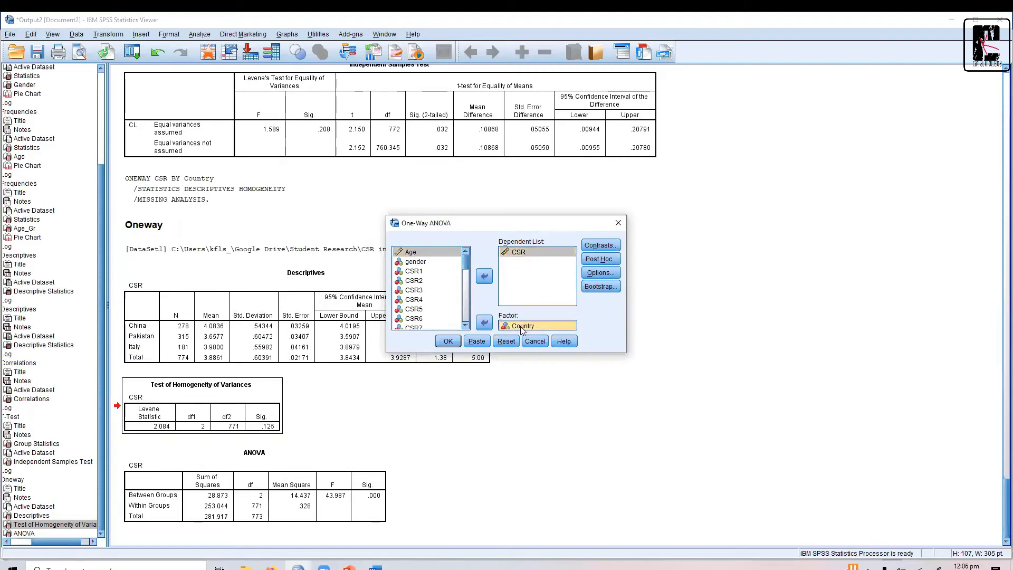
{"action": "left_click", "coordinate": [600, 259]}
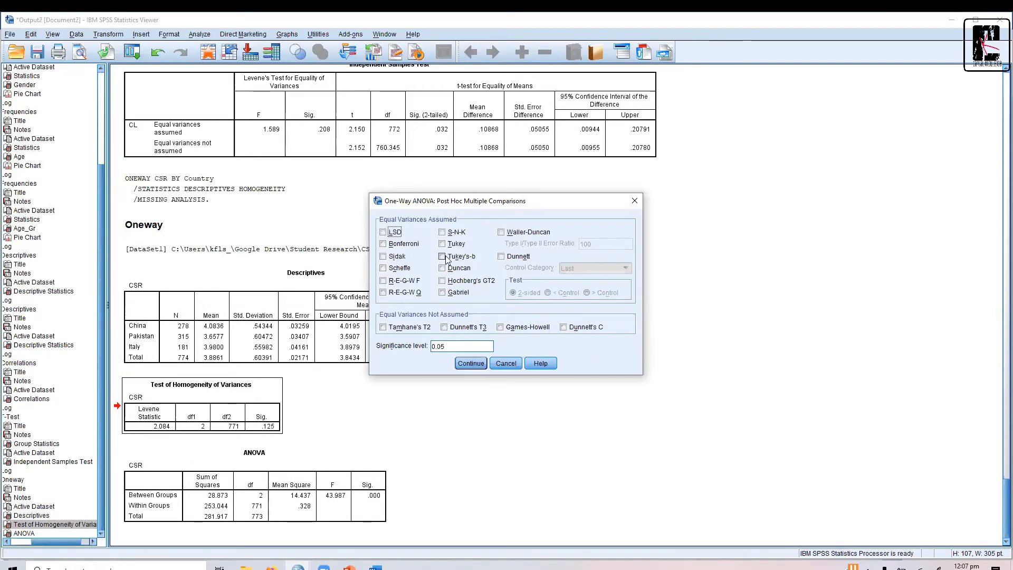
{"action": "left_click", "coordinate": [383, 232]}
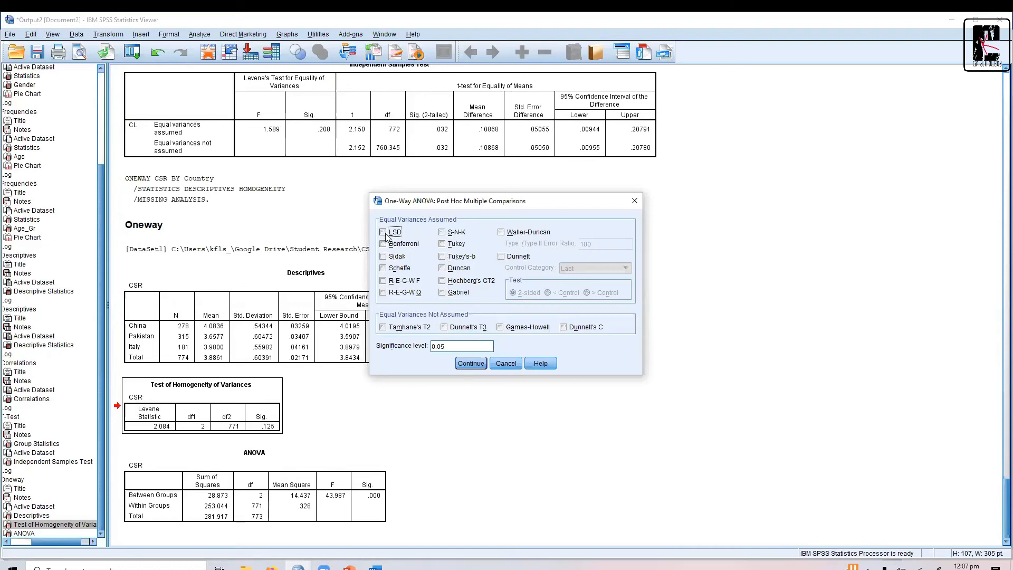
{"action": "left_click", "coordinate": [383, 244]}
{"action": "left_click", "coordinate": [383, 243]}
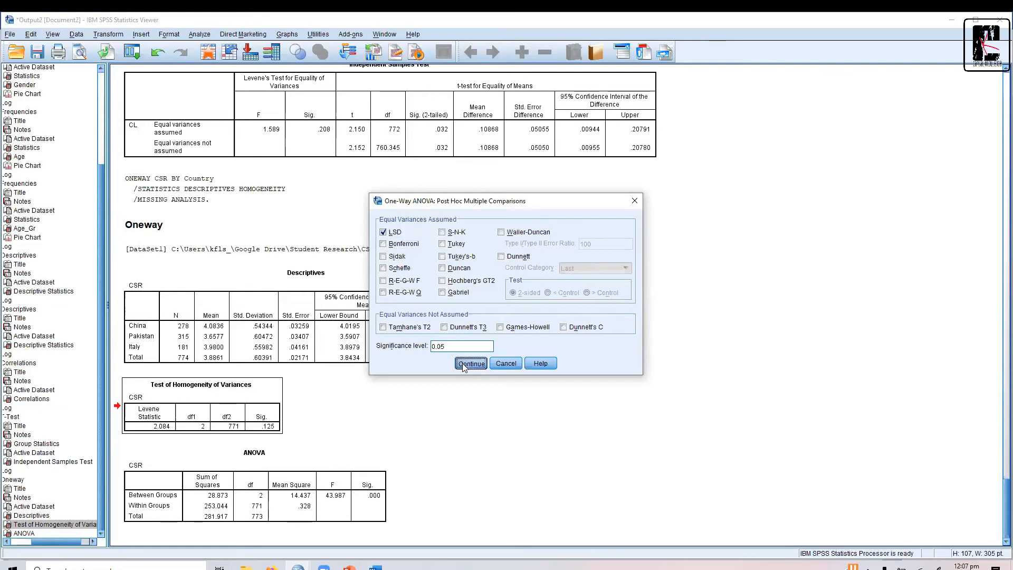
{"action": "left_click", "coordinate": [464, 364]}
{"action": "left_click", "coordinate": [445, 341]}
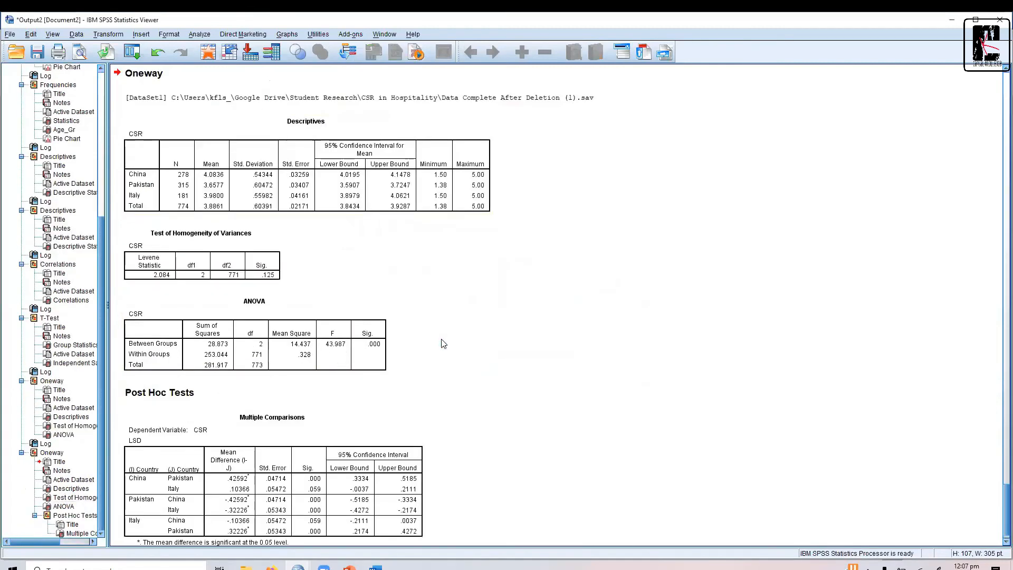
Copy the post hoc Multiple Comparisons table from the output into the Word document below the H3 statement.
{"action": "left_click", "coordinate": [376, 475]}
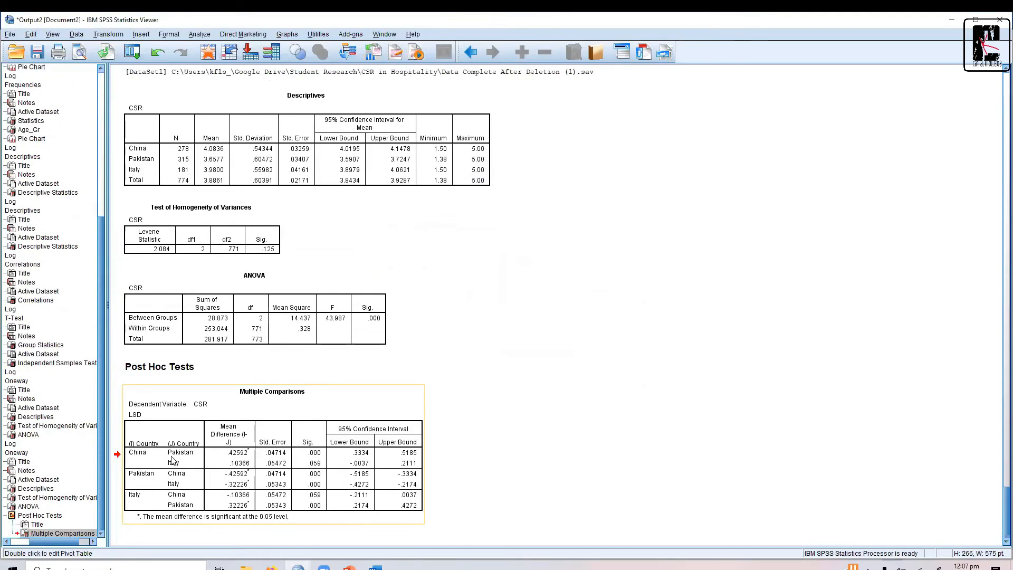
{"action": "left_click", "coordinate": [375, 567]}
{"action": "left_click", "coordinate": [321, 480]}
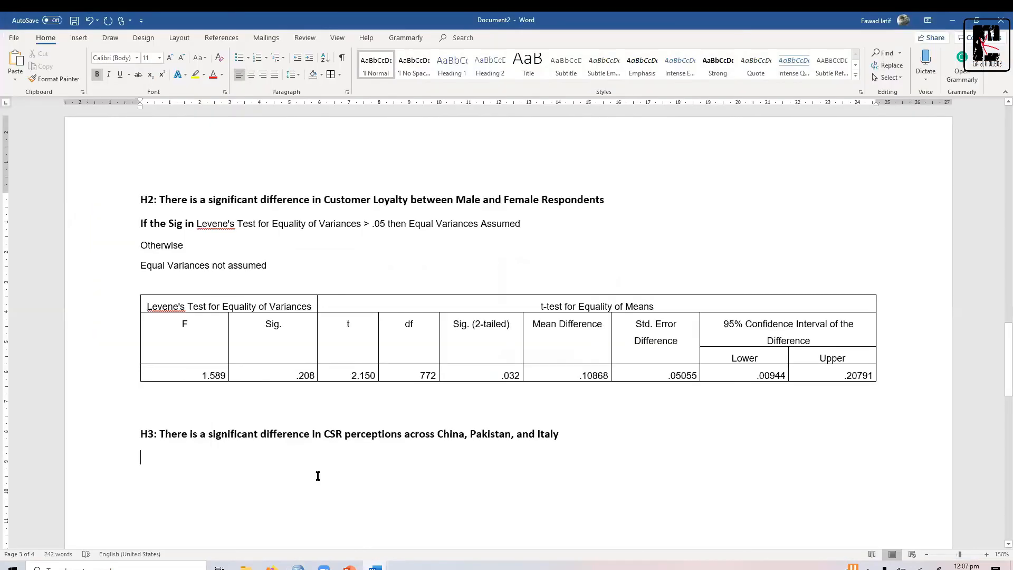
{"action": "key", "text": "ctrl+v"}
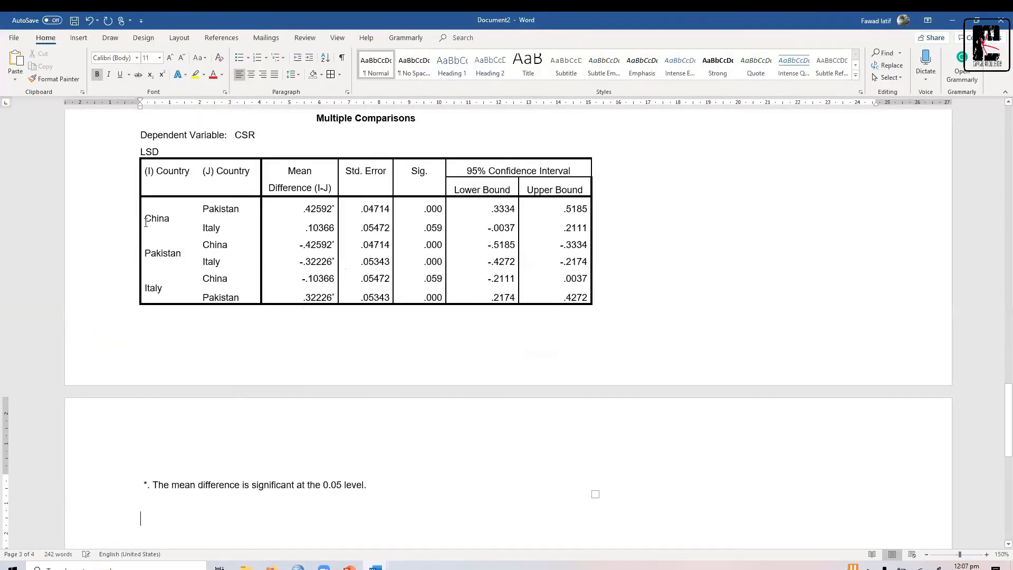
Highlight China, Pakistan and the Sig. value of their comparison in yellow in the Multiple Comparisons table.
{"action": "left_click", "coordinate": [146, 218]}
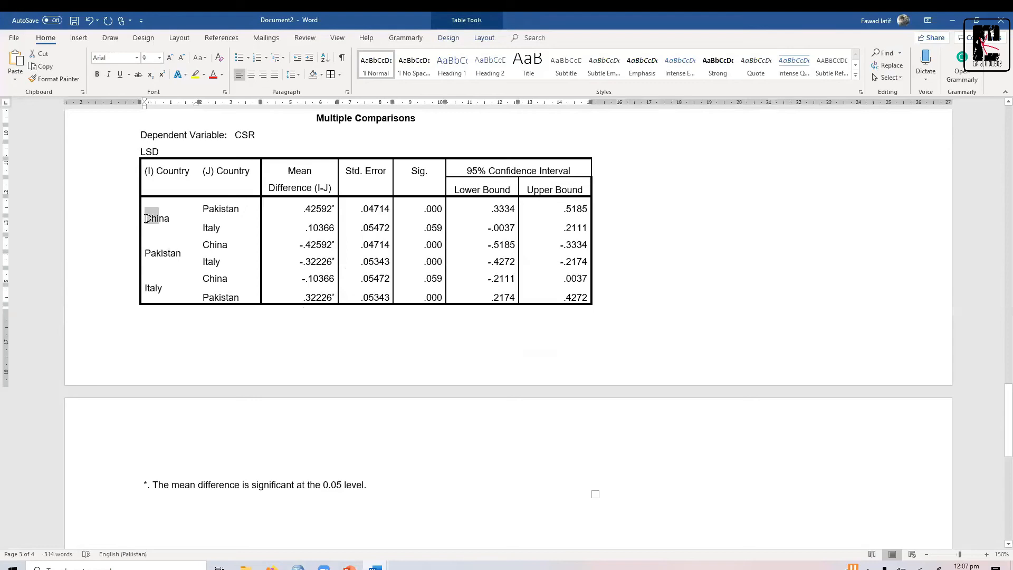
{"action": "key", "text": "shift+Right"}
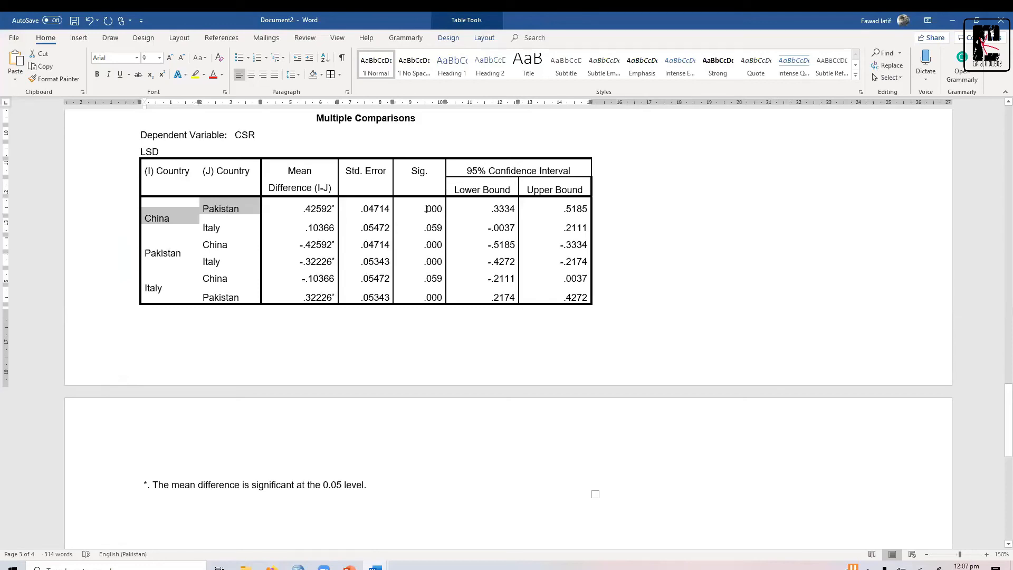
{"action": "left_click", "coordinate": [195, 74]}
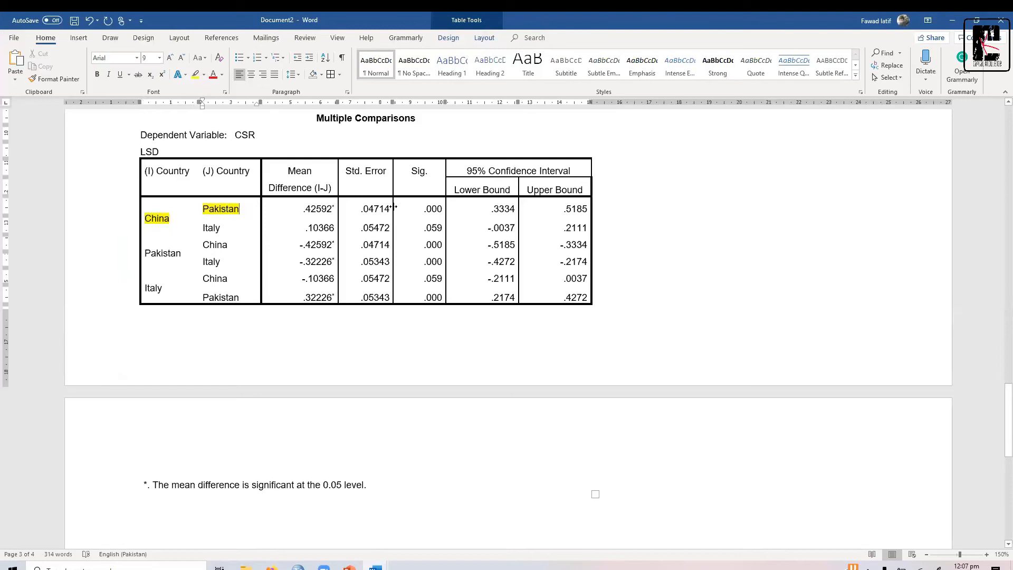
{"action": "double_click", "coordinate": [439, 209]}
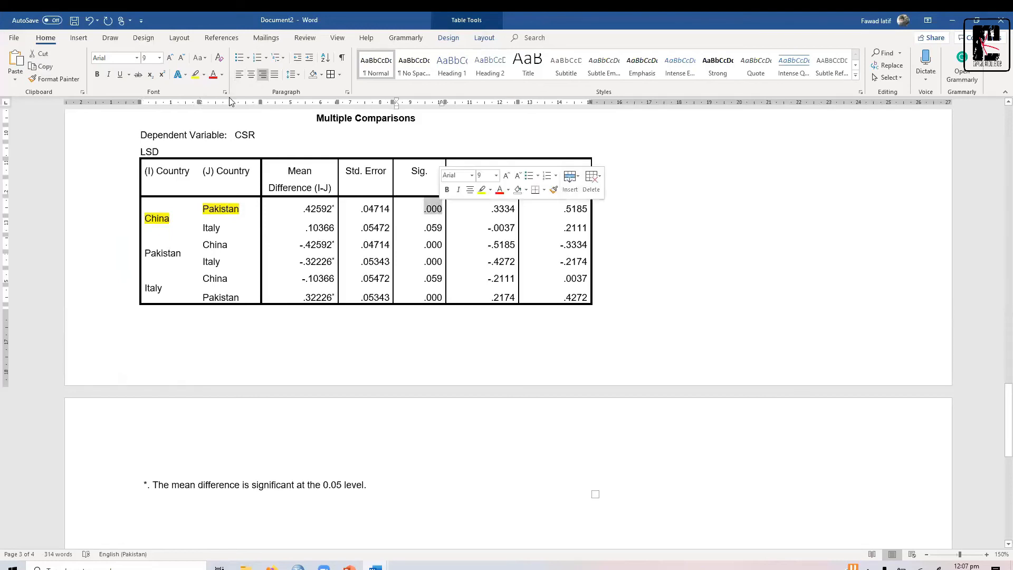
{"action": "left_click", "coordinate": [195, 74]}
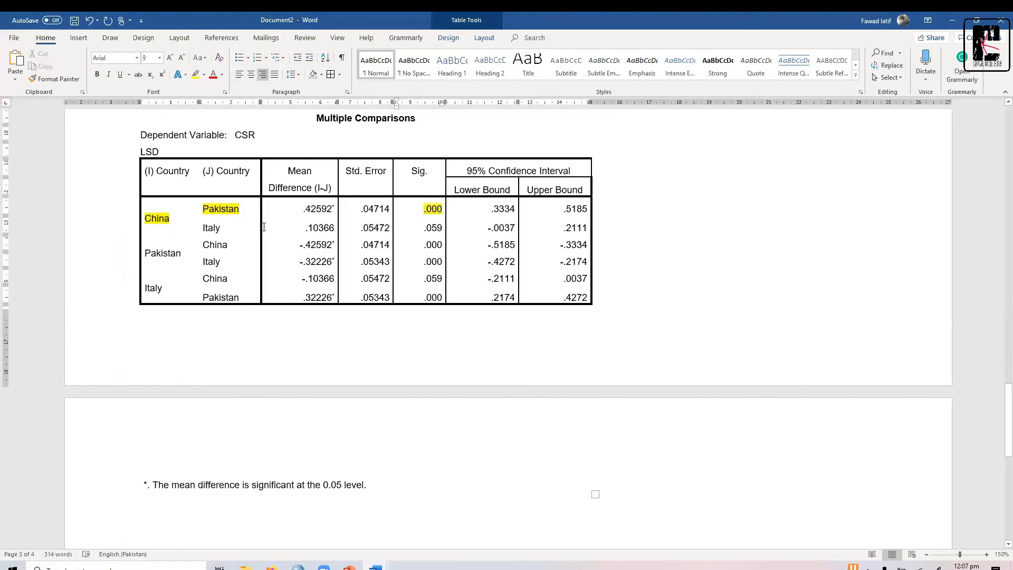
Highlight the Sig. value of the China–Italy comparison in yellow.
{"action": "double_click", "coordinate": [205, 227]}
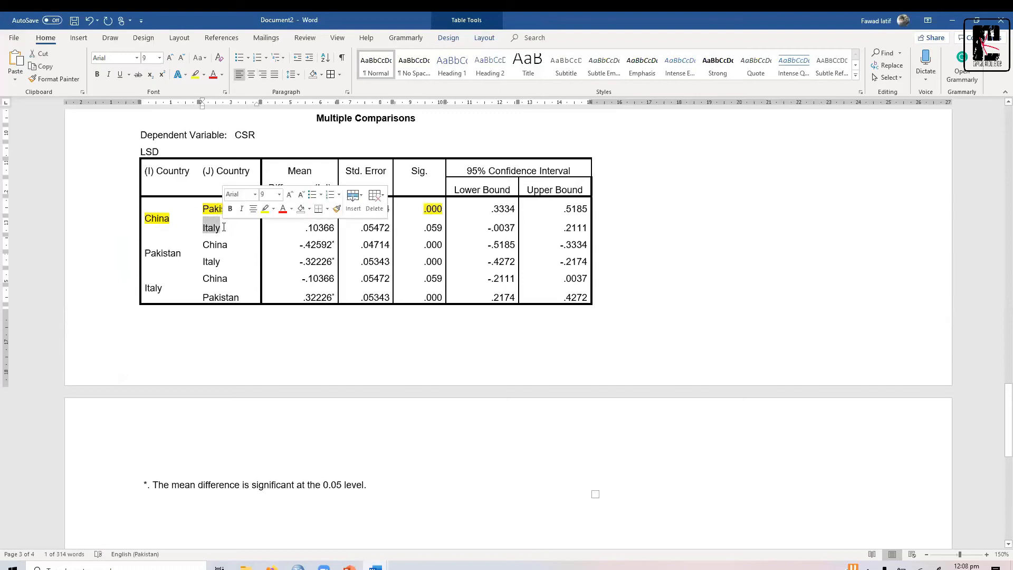
{"action": "left_click_drag", "start_coordinate": [424, 227], "coordinate": [443, 227]}
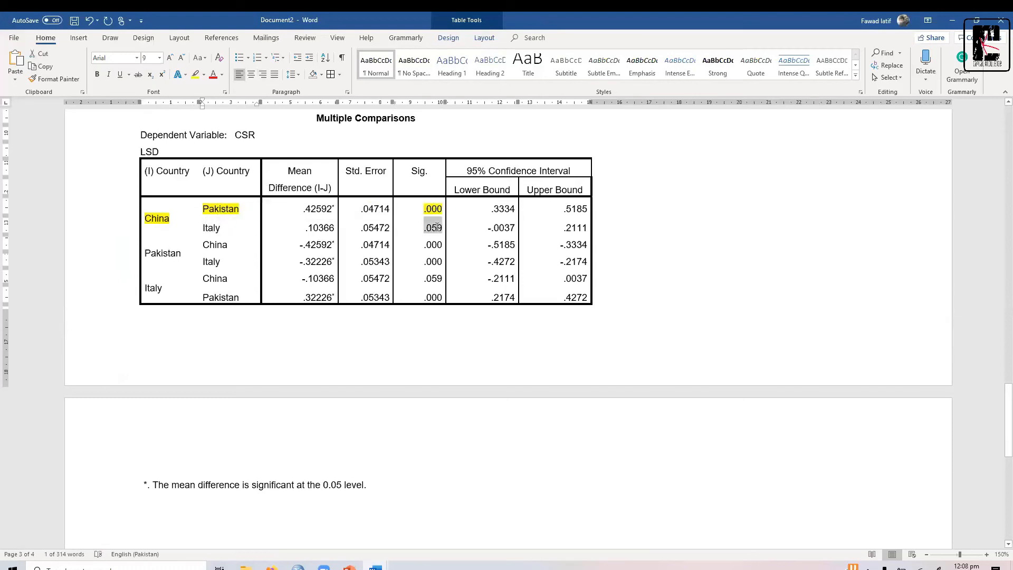
{"action": "left_click", "coordinate": [196, 75]}
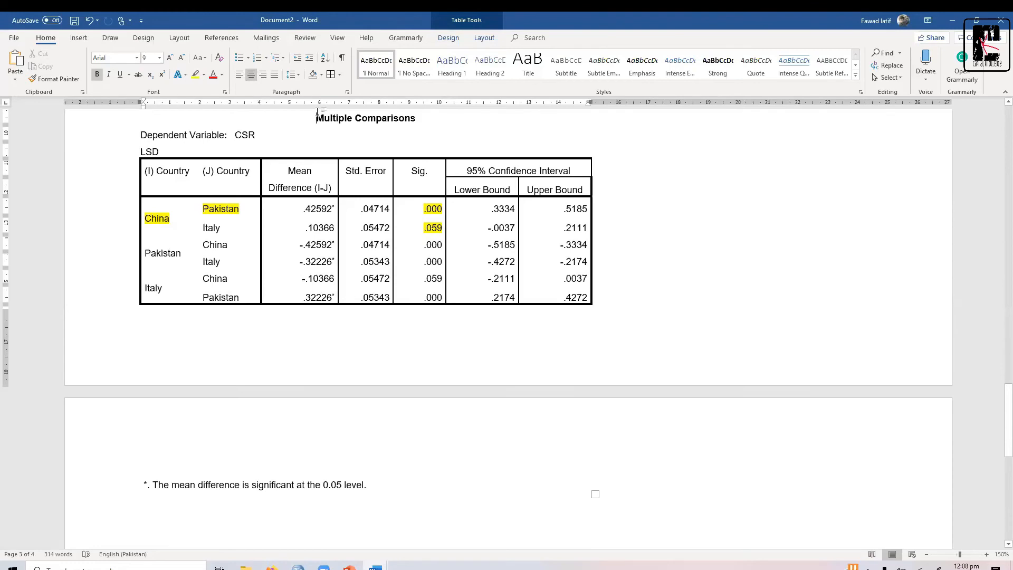
Review the H3 statement together with the Multiple Comparisons table below it.
{"action": "scroll", "coordinate": [318, 113], "scroll_direction": "up", "scroll_amount": 5}
{"action": "left_click", "coordinate": [318, 113]}
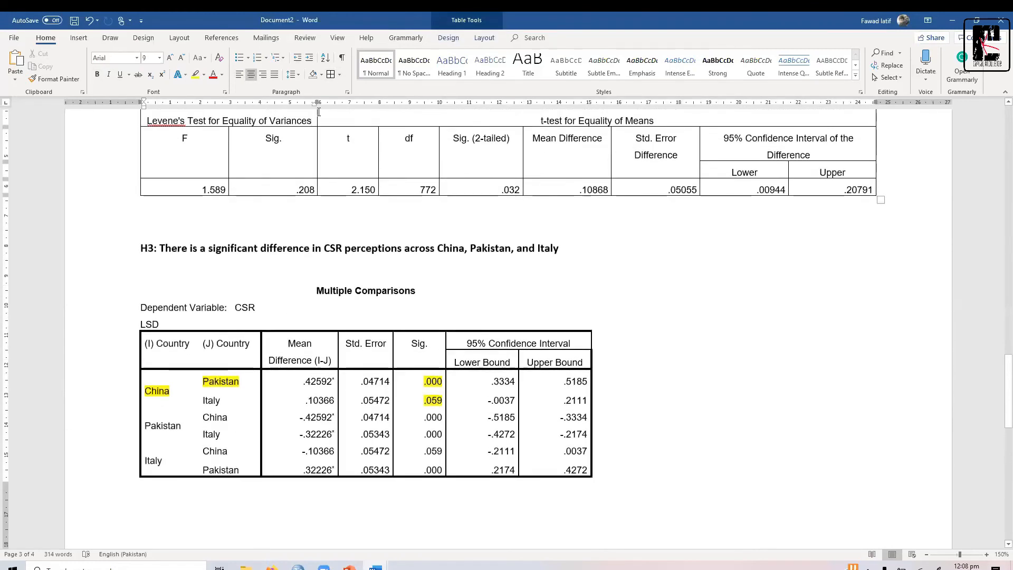
{"action": "key", "text": "Down"}
{"action": "key", "text": "Down"}
{"action": "key", "text": "Down"}
{"action": "key", "text": "Down"}
{"action": "key", "text": "Down"}
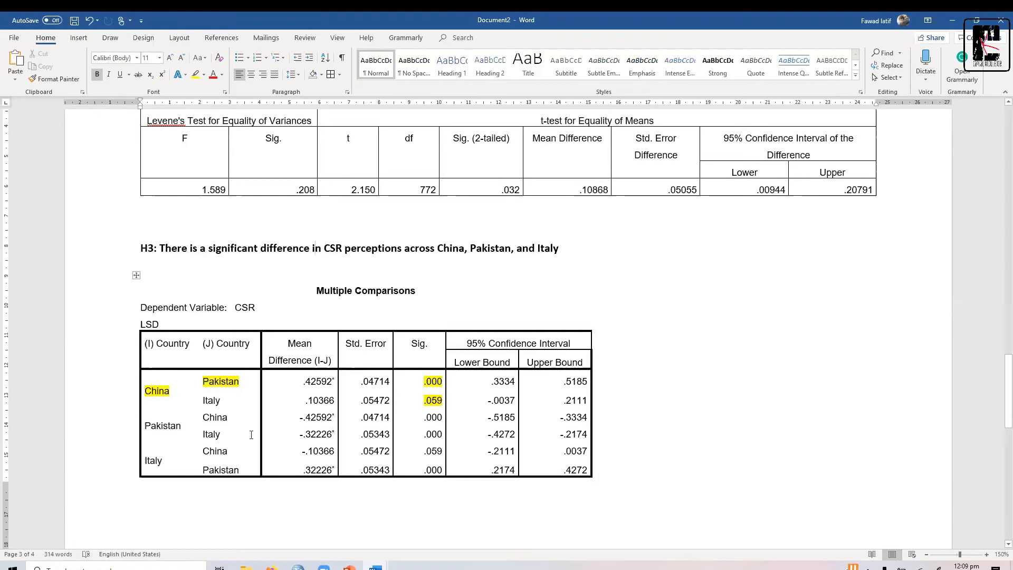
{"action": "left_click_drag", "start_coordinate": [997, 391], "coordinate": [996, 416]}
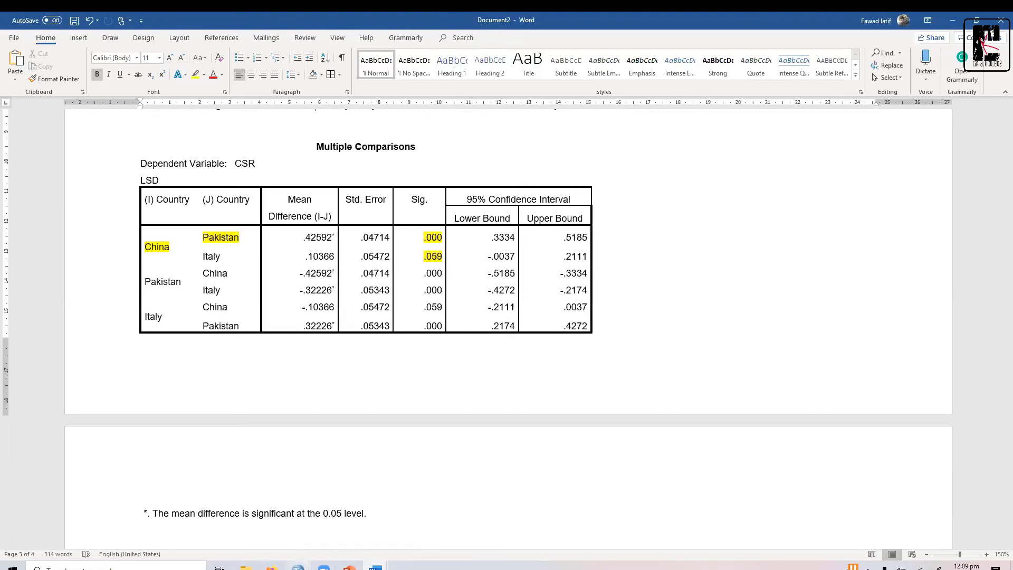
Switch to the SPSS output to check the ANOVA table for CSR, and return to the Word document.
{"action": "left_click", "coordinate": [262, 531]}
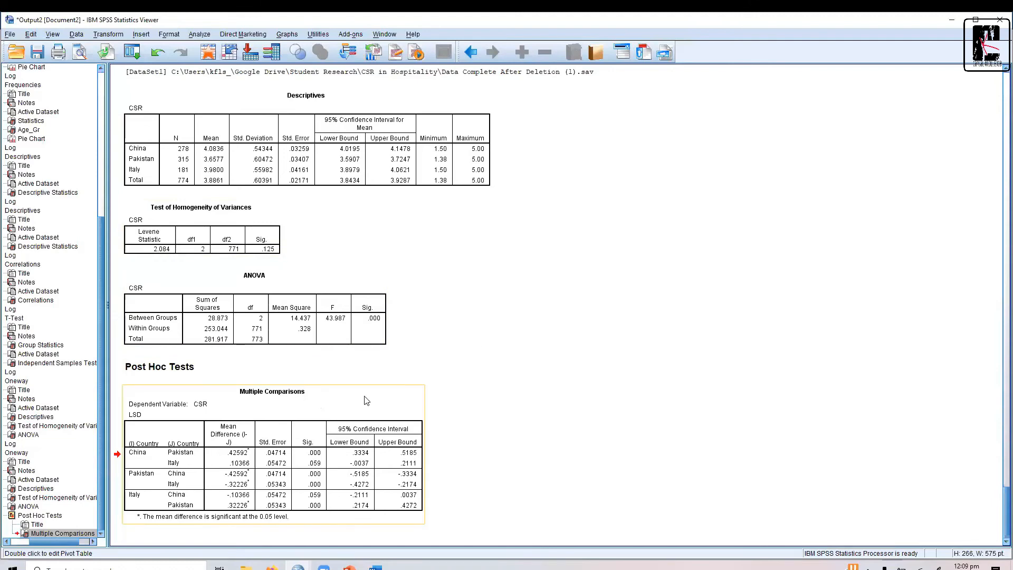
{"action": "left_click", "coordinate": [365, 300]}
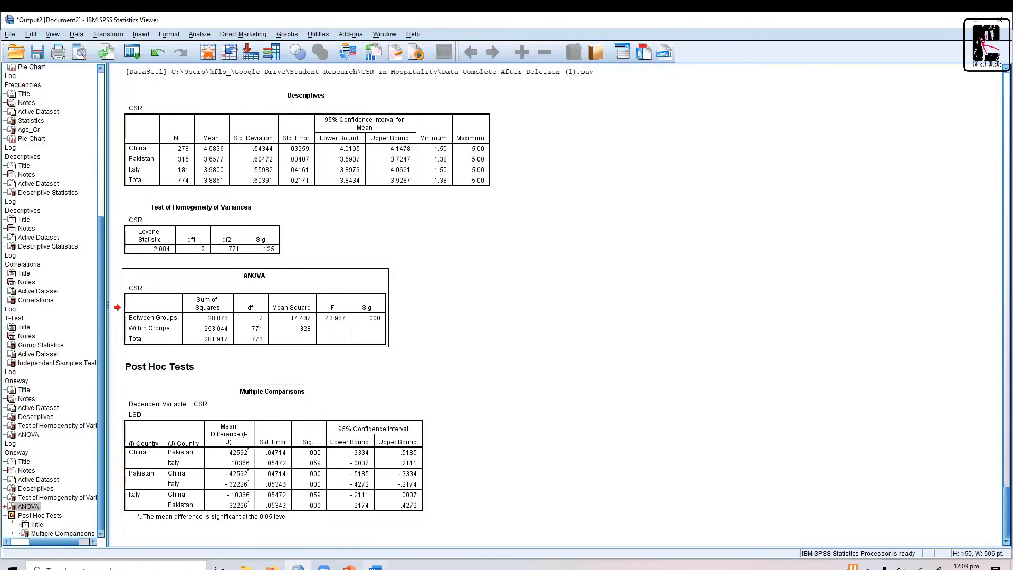
{"action": "mouse_move", "coordinate": [375, 566]}
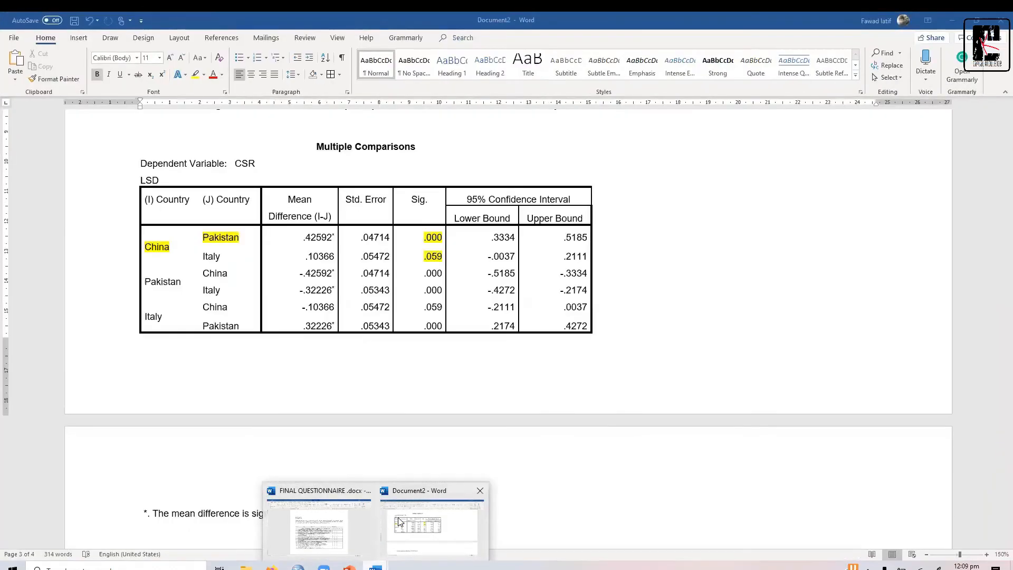
{"action": "left_click", "coordinate": [397, 521]}
Review the H2 t-test section and the H3 Multiple Comparisons table in the Word document.
{"action": "scroll", "coordinate": [318, 246], "scroll_direction": "up", "scroll_amount": 15}
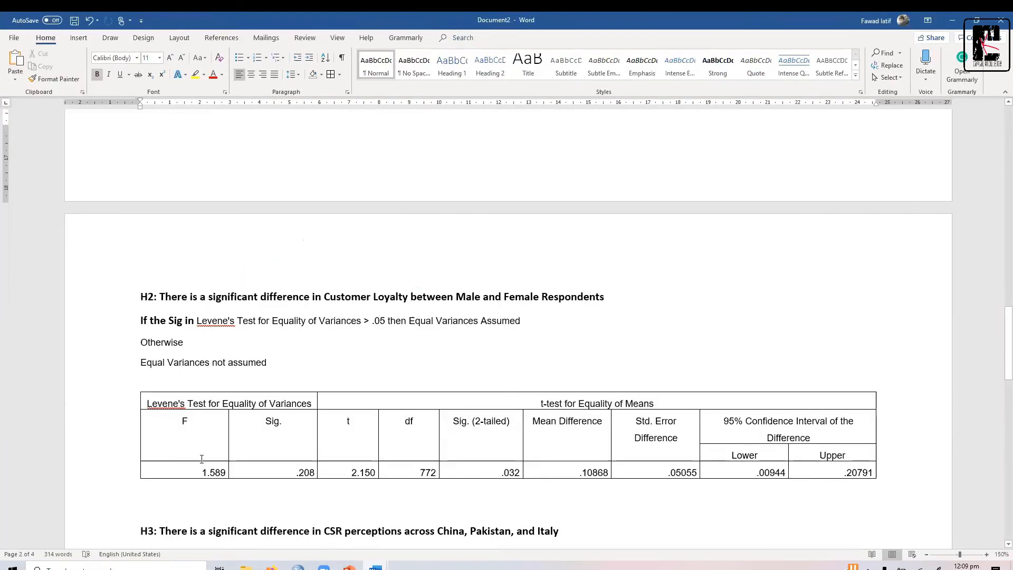
{"action": "left_click", "coordinate": [171, 530]}
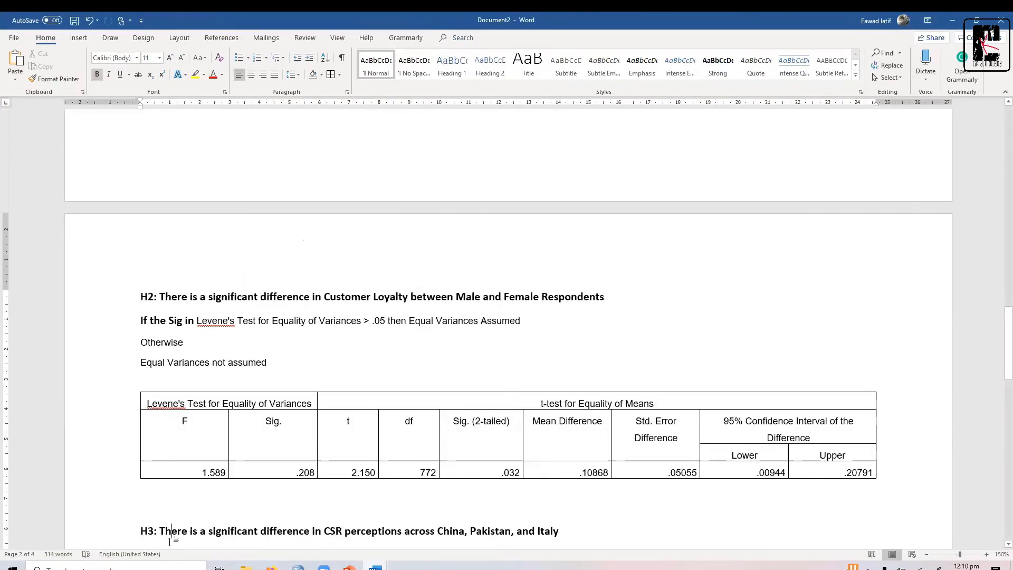
{"action": "scroll", "coordinate": [171, 542], "scroll_direction": "down", "scroll_amount": 10}
{"action": "left_click", "coordinate": [171, 542]}
{"action": "key", "text": "Up"}
{"action": "key", "text": "Up"}
{"action": "key", "text": "Up"}
{"action": "key", "text": "Up"}
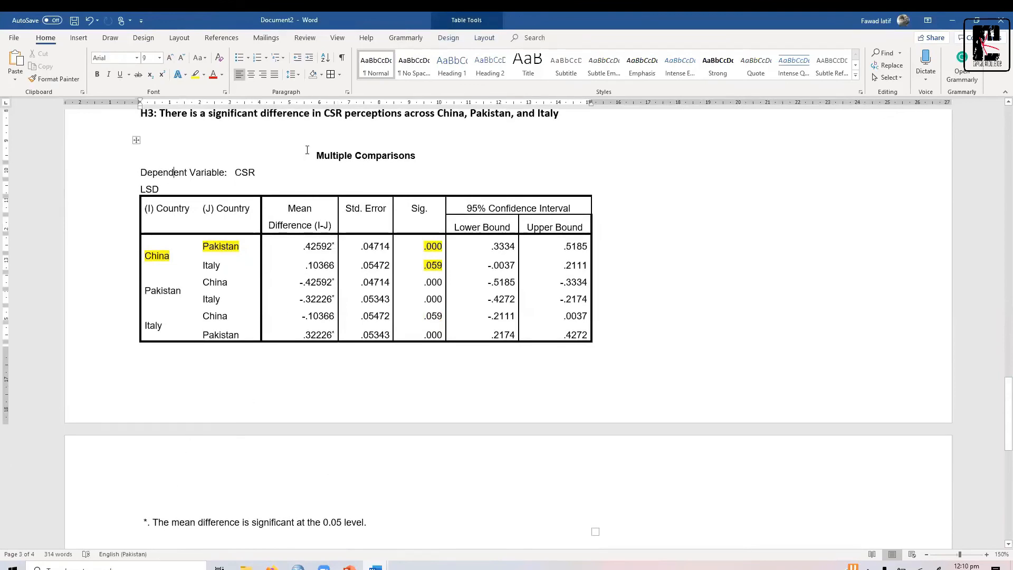
{"action": "left_click", "coordinate": [303, 122]}
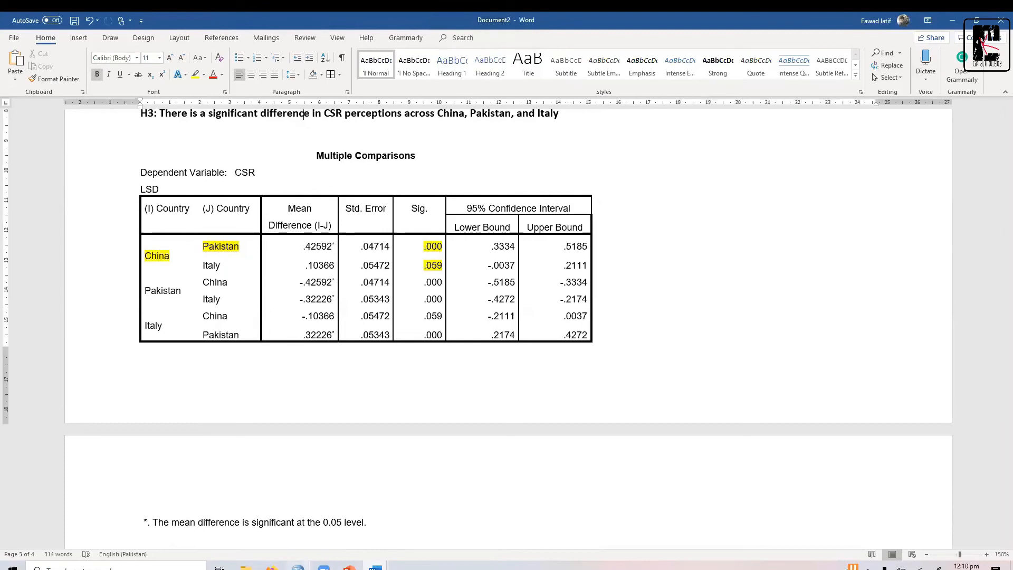
Switch to the SPSS output and examine the Test of Homogeneity of Variances table for CSR.
{"action": "mouse_move", "coordinate": [323, 567]}
{"action": "left_click", "coordinate": [264, 515]}
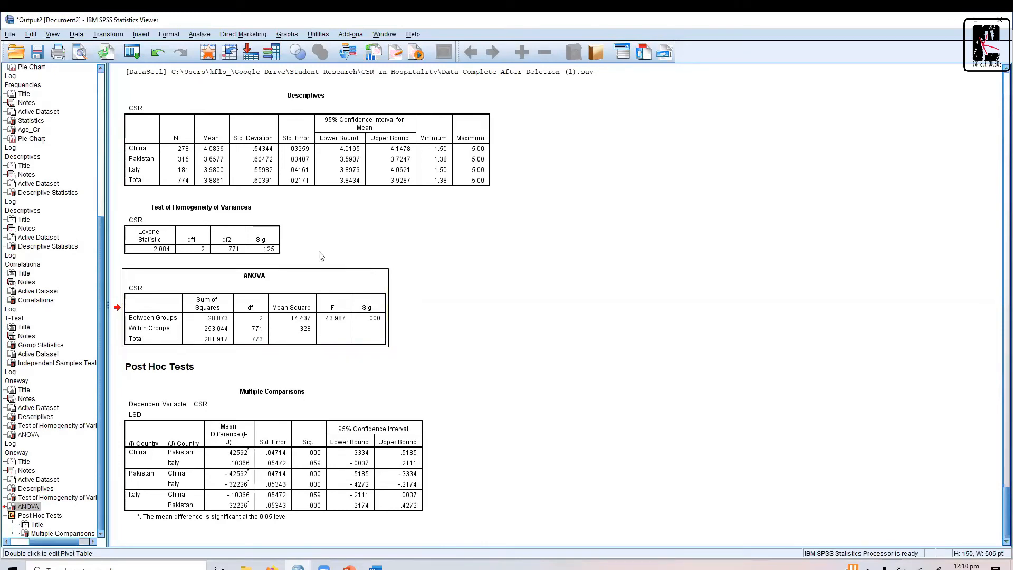
{"action": "left_click", "coordinate": [260, 223]}
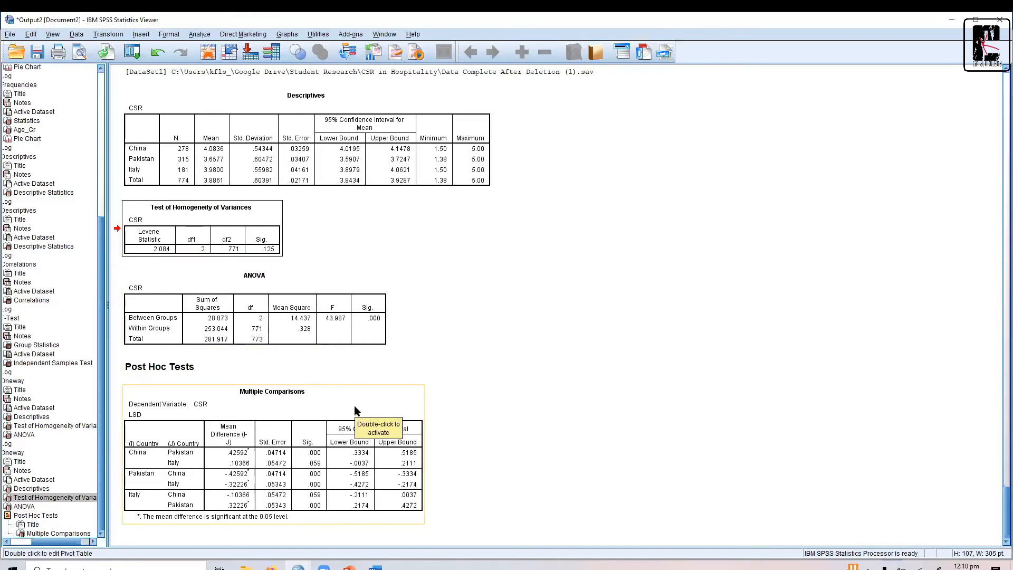
Inspect the post hoc test options of the One-Way ANOVA for equal and unequal variances, and leave without running it.
{"action": "left_click", "coordinate": [199, 34]}
{"action": "left_click", "coordinate": [199, 34]}
{"action": "left_click", "coordinate": [199, 34]}
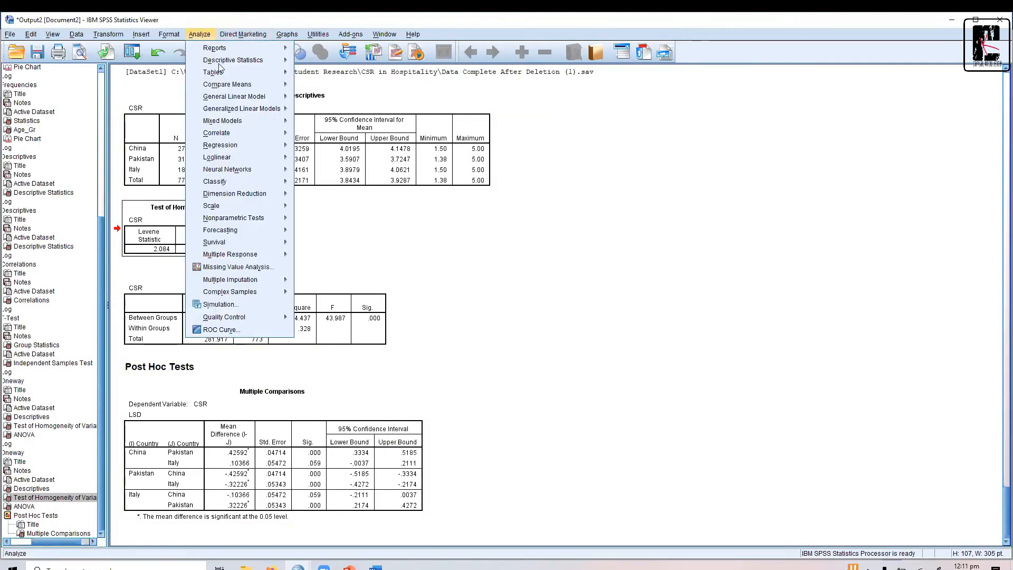
{"action": "mouse_move", "coordinate": [244, 86]}
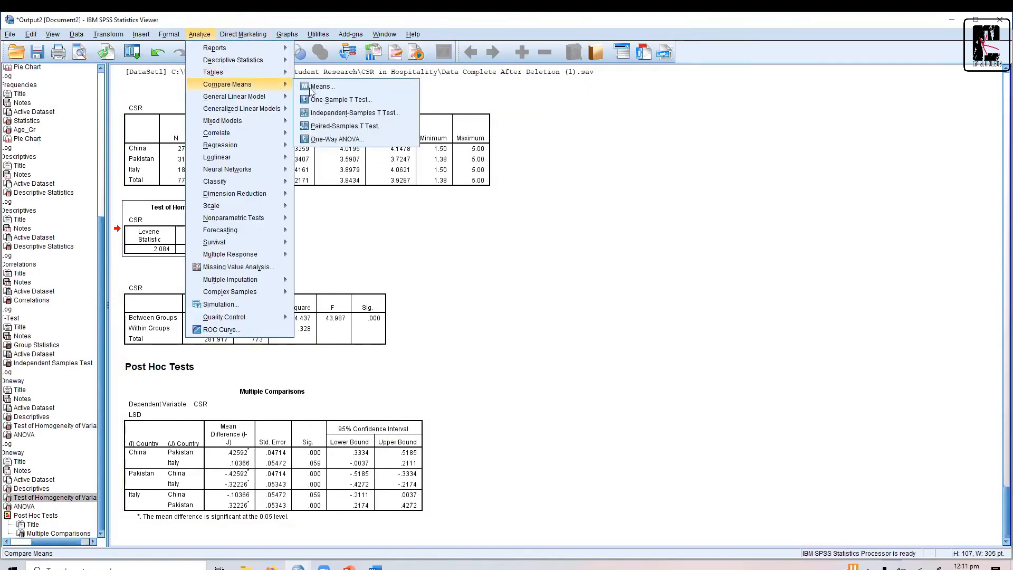
{"action": "left_click", "coordinate": [330, 139]}
{"action": "left_click", "coordinate": [607, 260]}
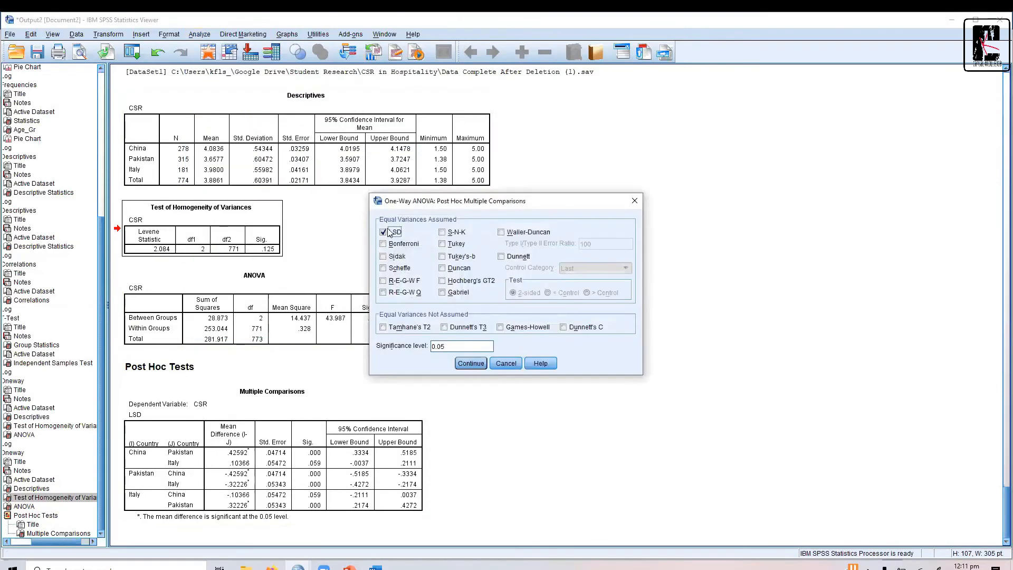
{"action": "left_click", "coordinate": [503, 365]}
{"action": "left_click", "coordinate": [346, 453]}
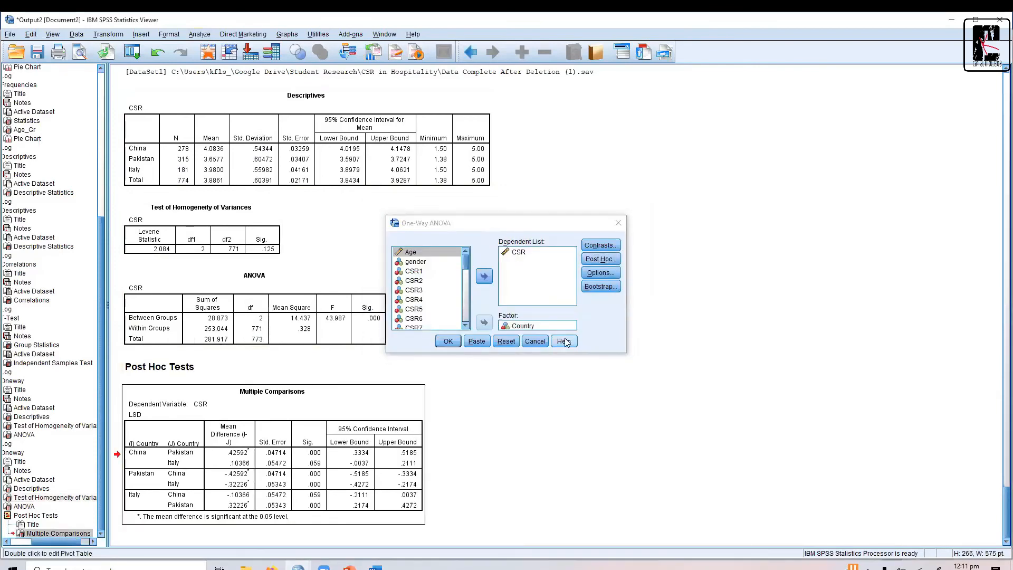
{"action": "left_click", "coordinate": [534, 341]}
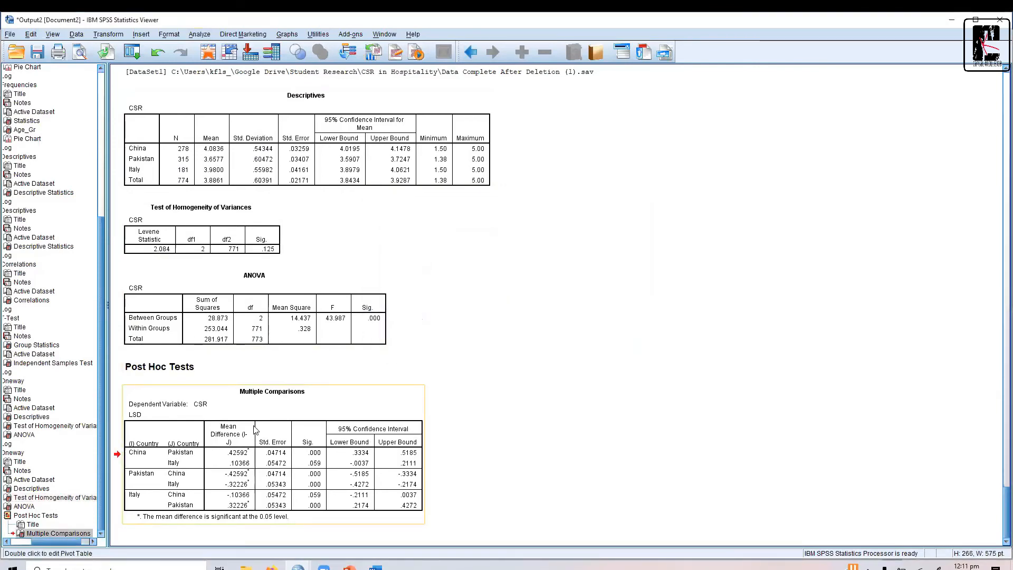
Return to the Word document and examine the Sig. values for China–Pakistan and China–Italy in the Multiple Comparisons table.
{"action": "left_click", "coordinate": [376, 568]}
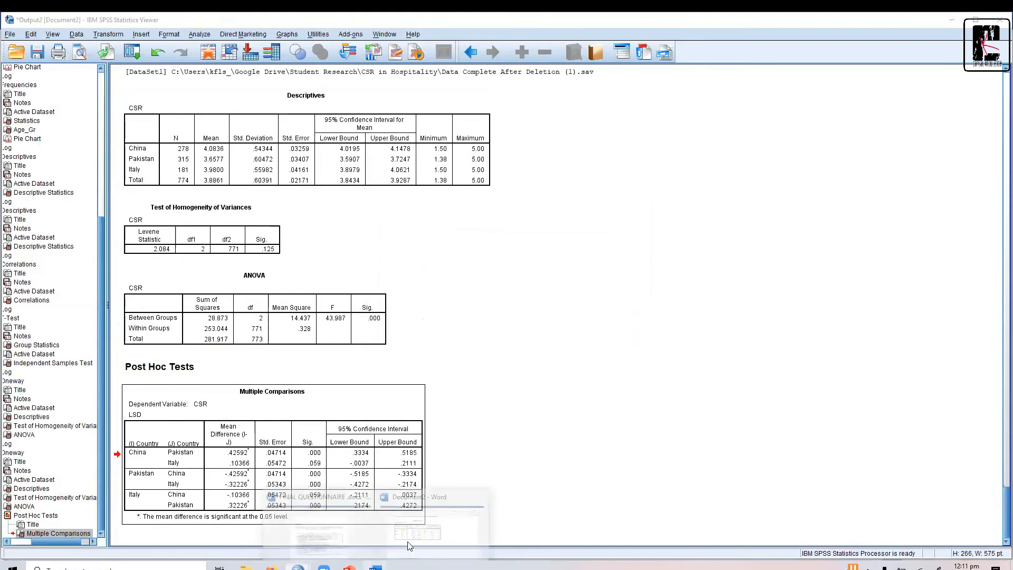
{"action": "left_click", "coordinate": [414, 543]}
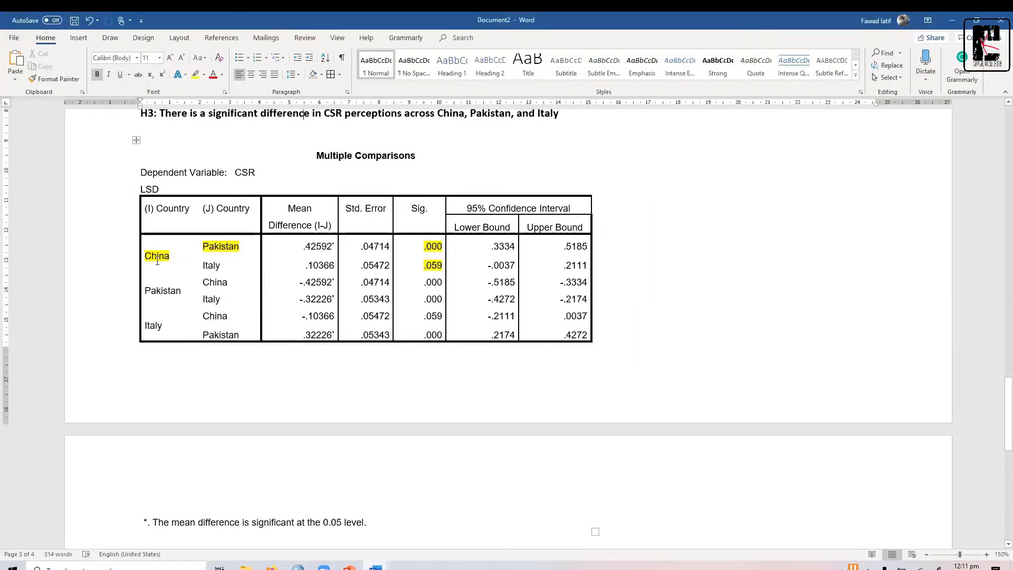
{"action": "left_click", "coordinate": [433, 246]}
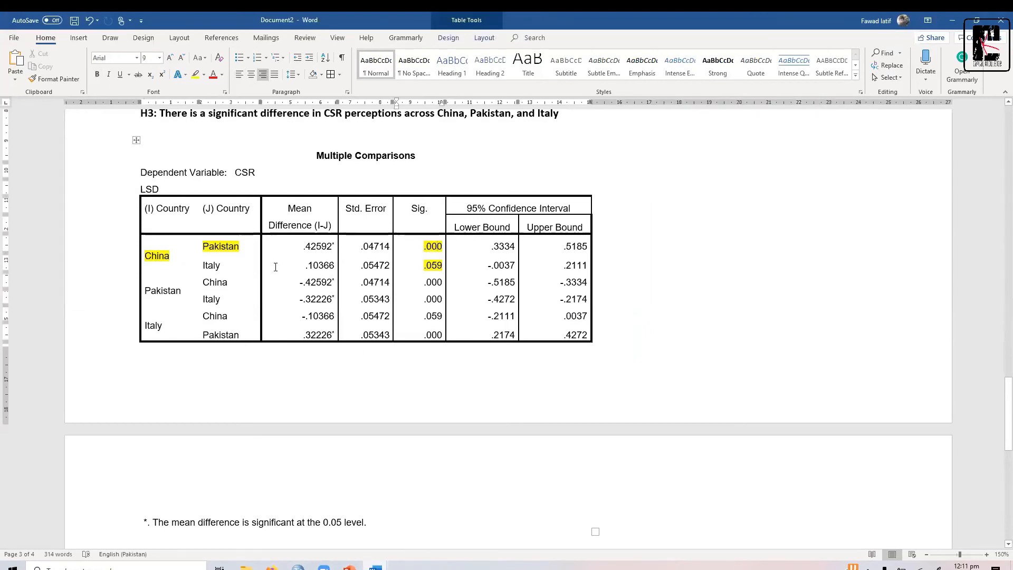
{"action": "left_click", "coordinate": [154, 256]}
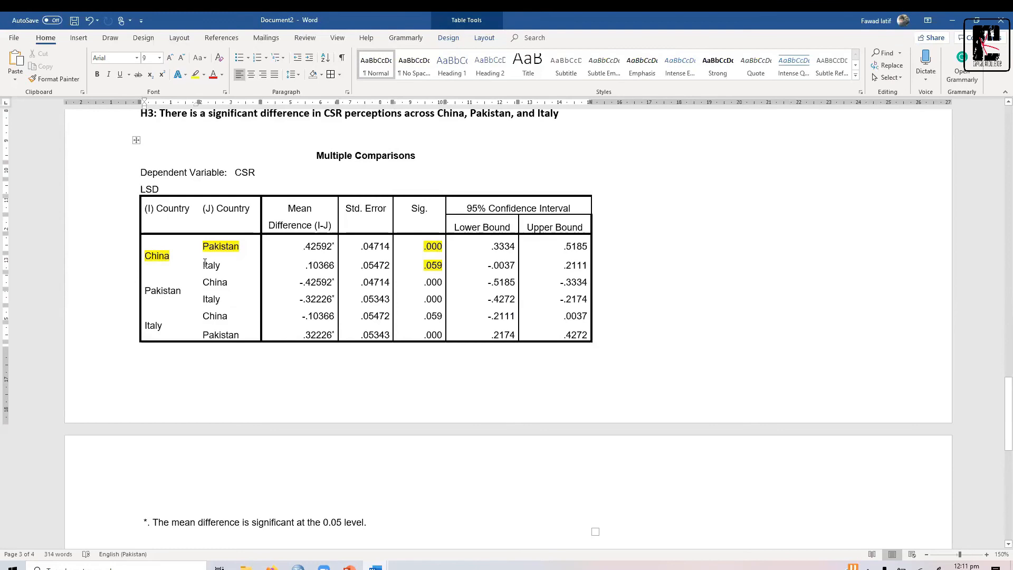
{"action": "left_click_drag", "start_coordinate": [425, 265], "coordinate": [445, 265]}
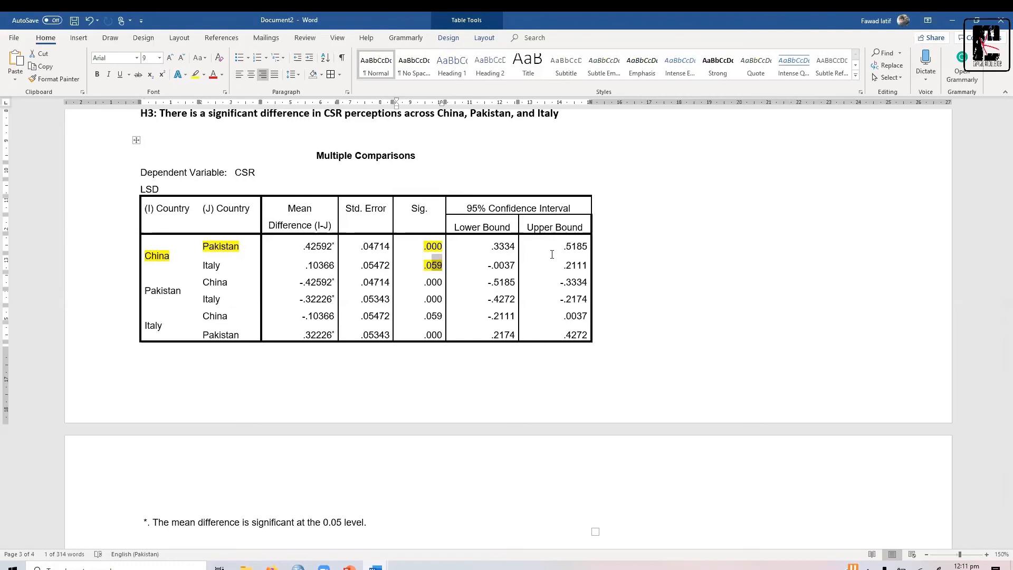
Highlight Pakistan, Italy and the Sig. value of their comparison in yellow in the Multiple Comparisons table.
{"action": "left_click_drag", "start_coordinate": [142, 291], "coordinate": [171, 290]}
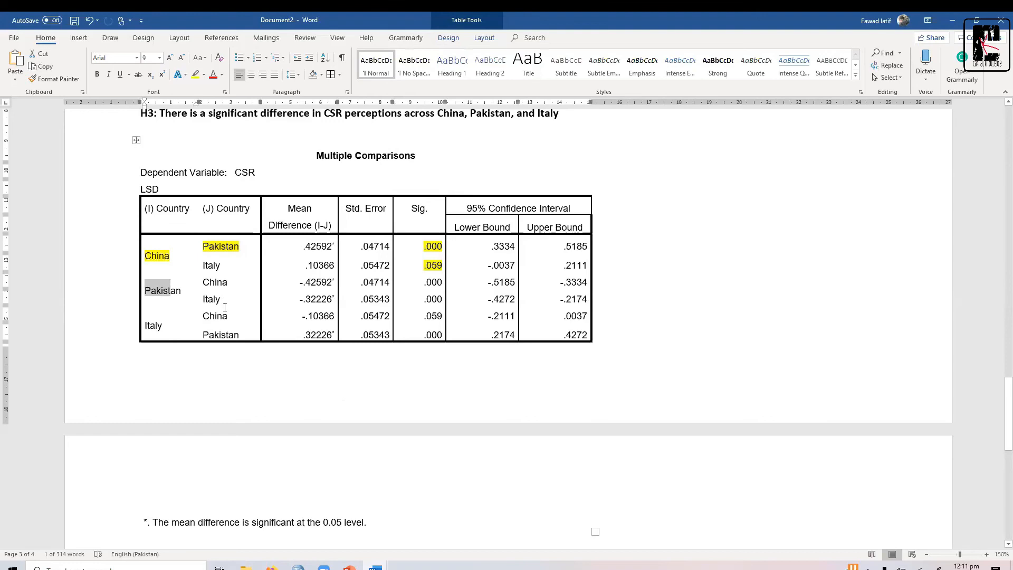
{"action": "left_click", "coordinate": [156, 292]}
{"action": "left_click_drag", "start_coordinate": [146, 291], "coordinate": [222, 301]}
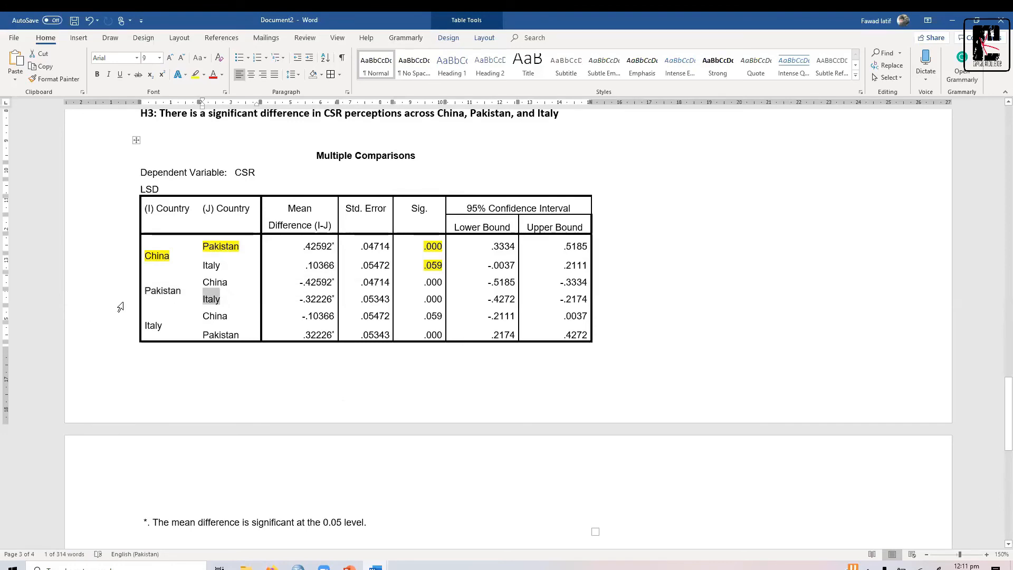
{"action": "left_click_drag", "start_coordinate": [143, 292], "coordinate": [182, 288]}
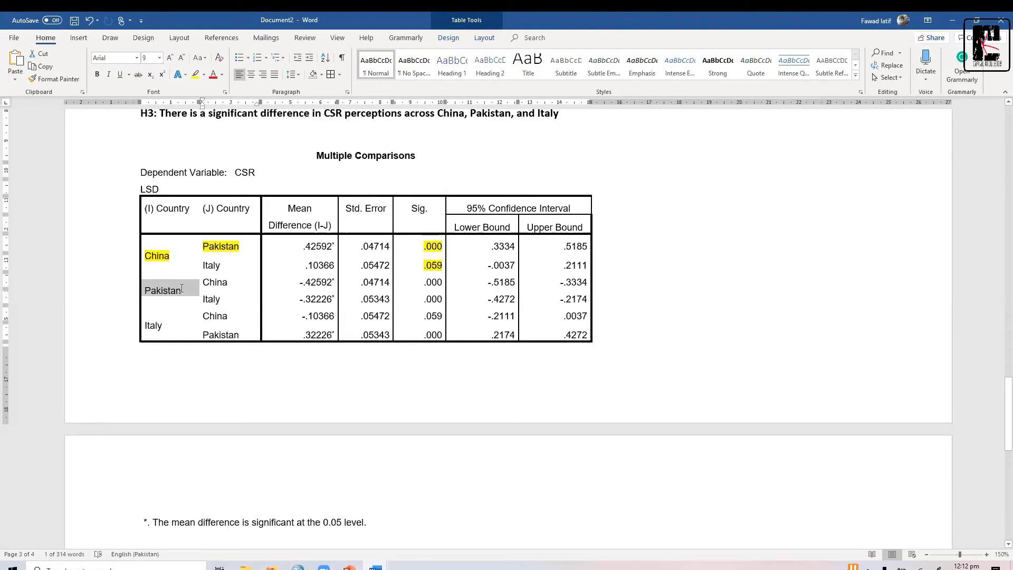
{"action": "left_click", "coordinate": [195, 73]}
{"action": "double_click", "coordinate": [226, 299]}
{"action": "left_click", "coordinate": [194, 75]}
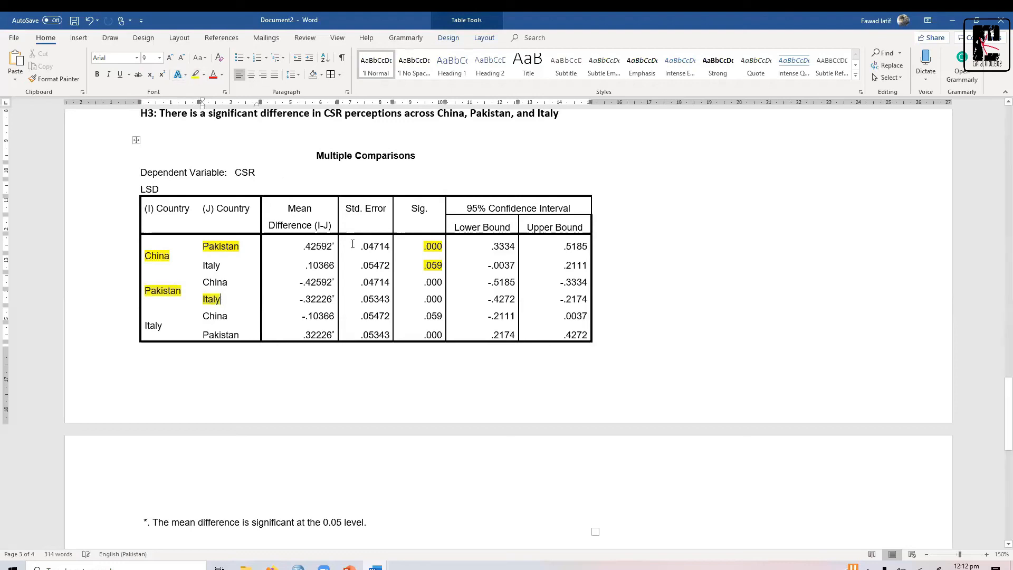
{"action": "double_click", "coordinate": [432, 298]}
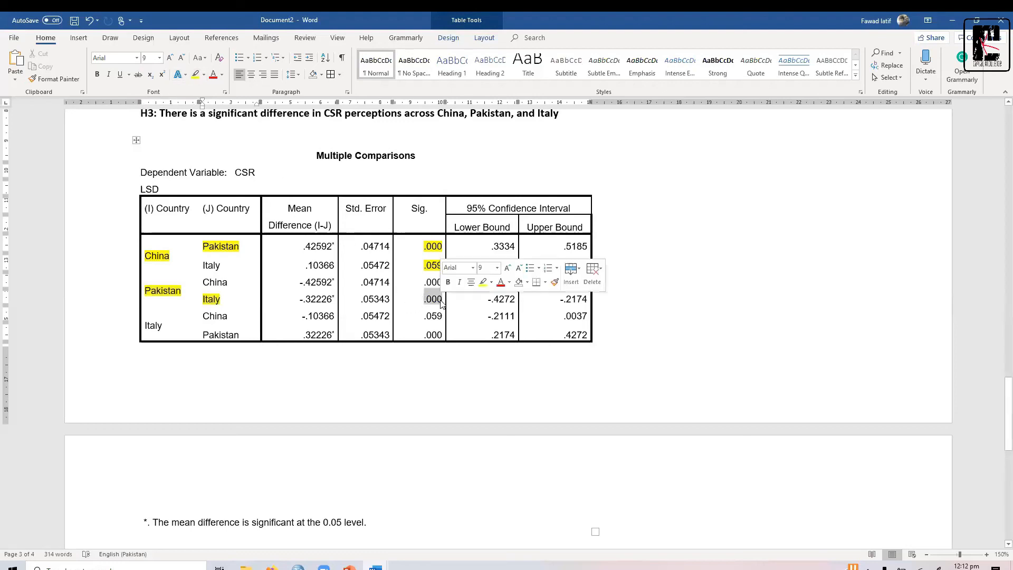
{"action": "left_click", "coordinate": [195, 74]}
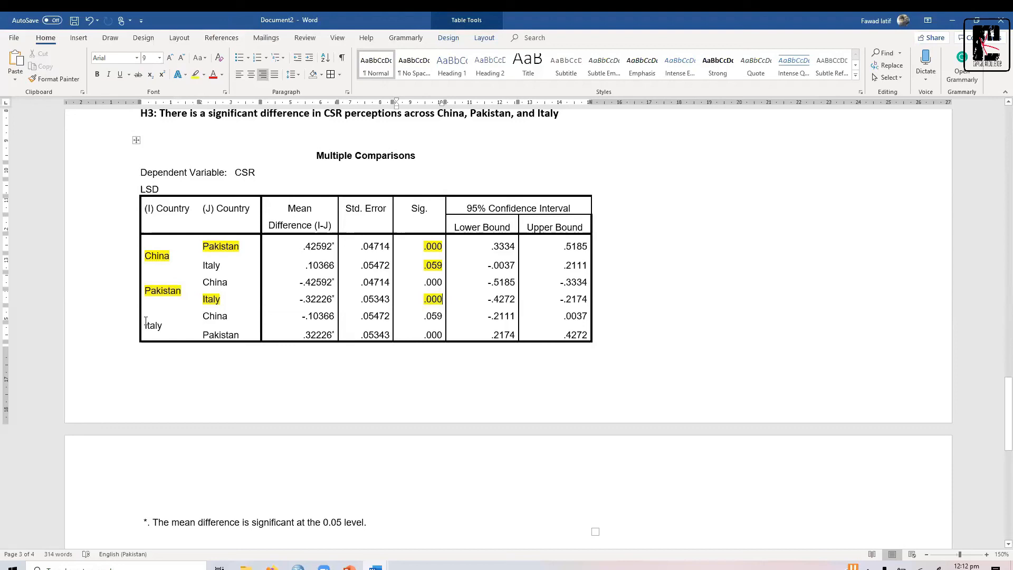
Delete the redundant rows with Italy as the (I) Country from the Multiple Comparisons table.
{"action": "left_click_drag", "start_coordinate": [145, 324], "coordinate": [749, 353]}
{"action": "key", "text": "BackSpace"}
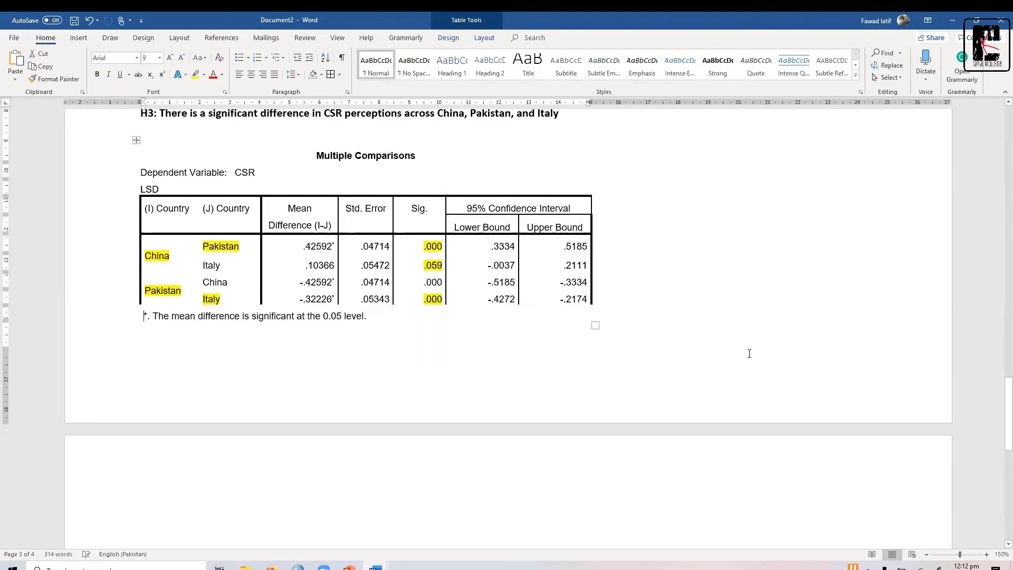
{"action": "left_click", "coordinate": [182, 228]}
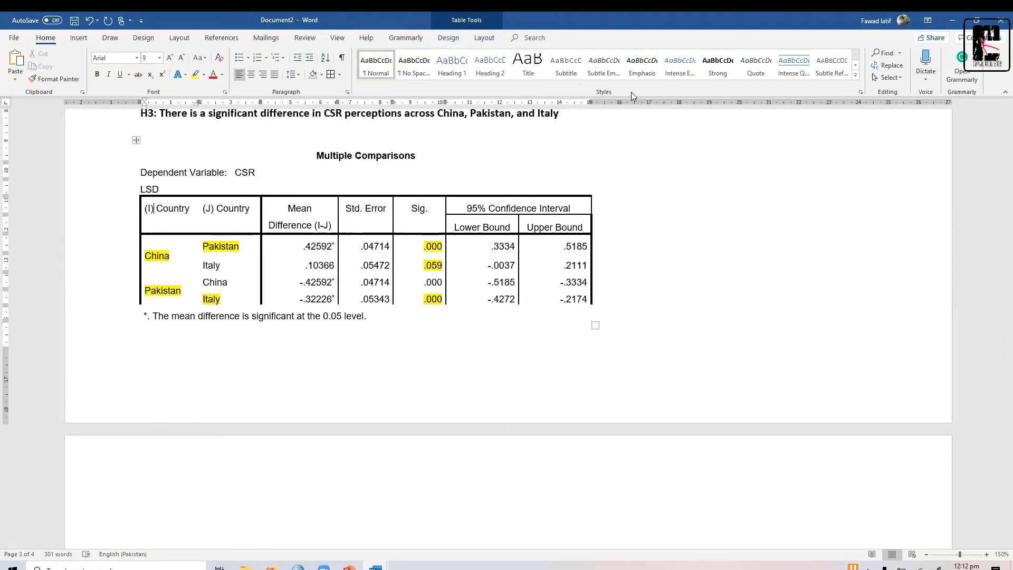
Apply uniform thin borders to all cells of the Multiple Comparisons table.
{"action": "left_click", "coordinate": [137, 141]}
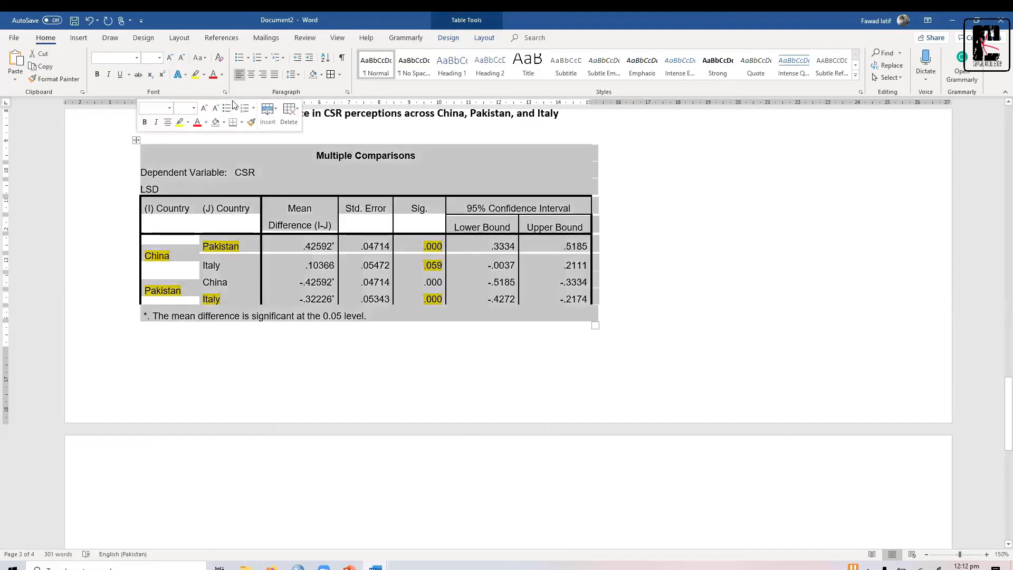
{"action": "left_click", "coordinate": [331, 76]}
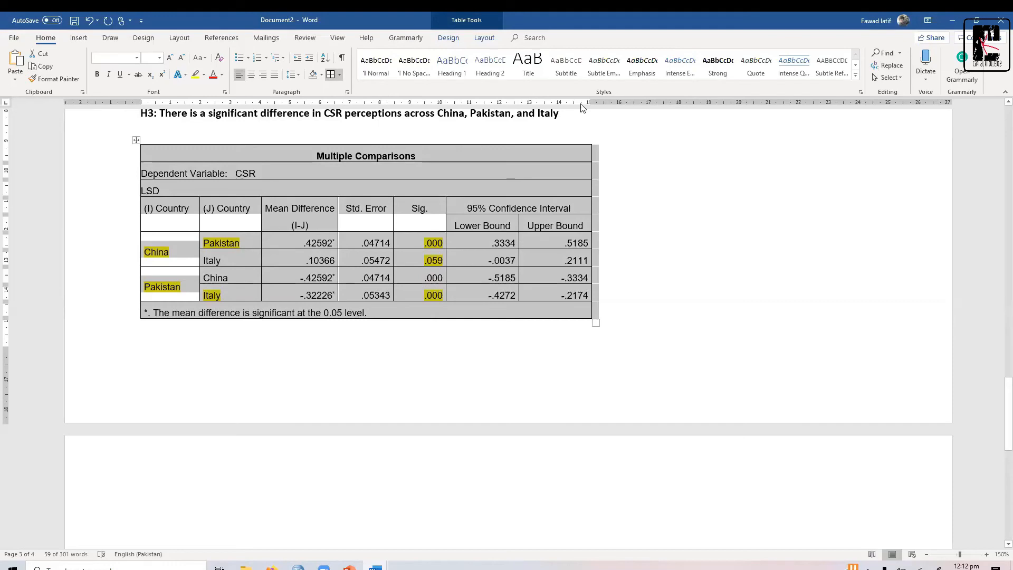
{"action": "left_click", "coordinate": [429, 480]}
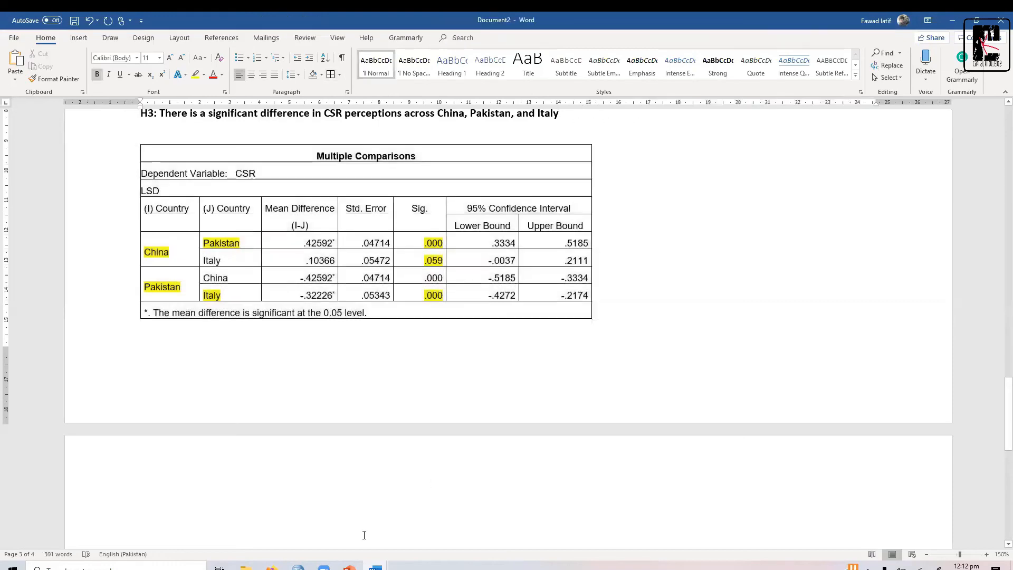
Switch to the SPSS Data Editor and create a new empty dataset.
{"action": "left_click", "coordinate": [317, 551]}
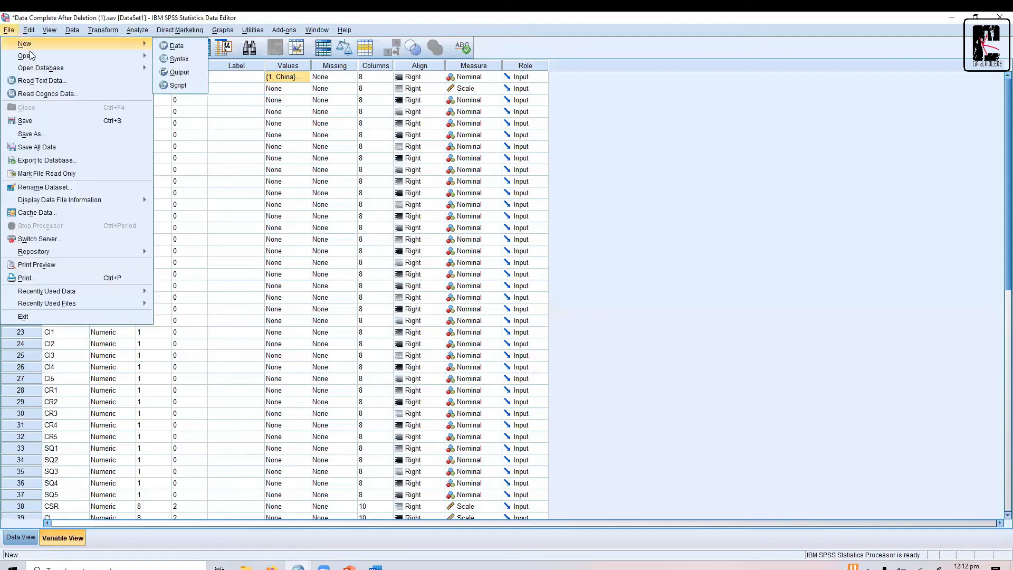
{"action": "mouse_move", "coordinate": [32, 43]}
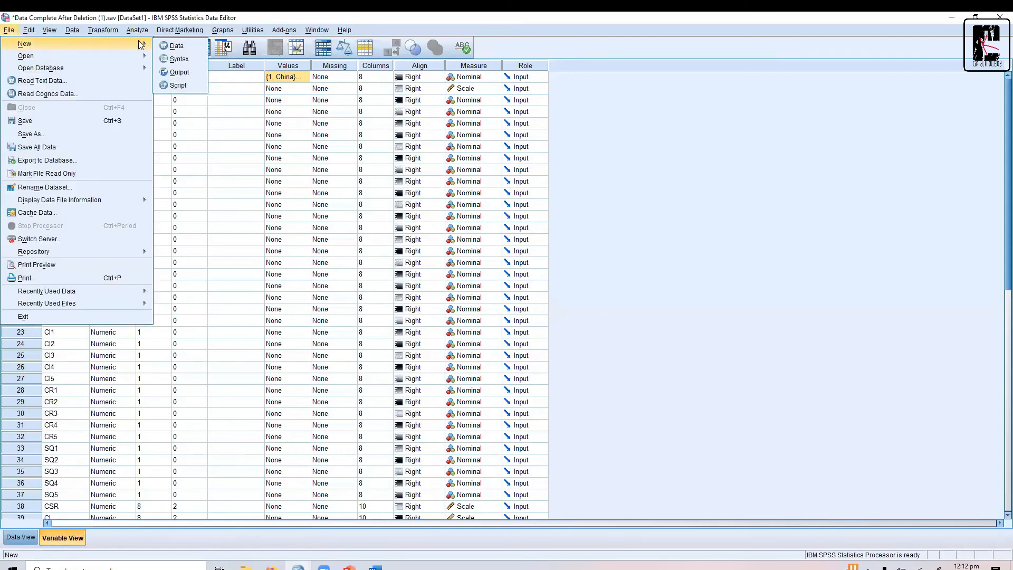
{"action": "left_click", "coordinate": [177, 47]}
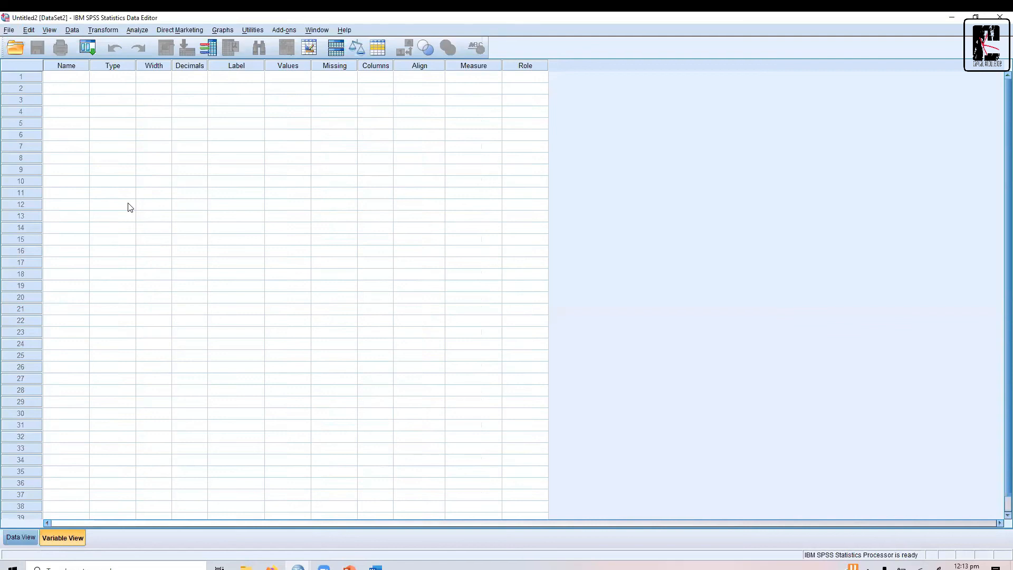
Define two variables named Gender and Color in the new dataset.
{"action": "left_click", "coordinate": [62, 79]}
{"action": "type", "text": "Gender"}
{"action": "key", "text": "Return"}
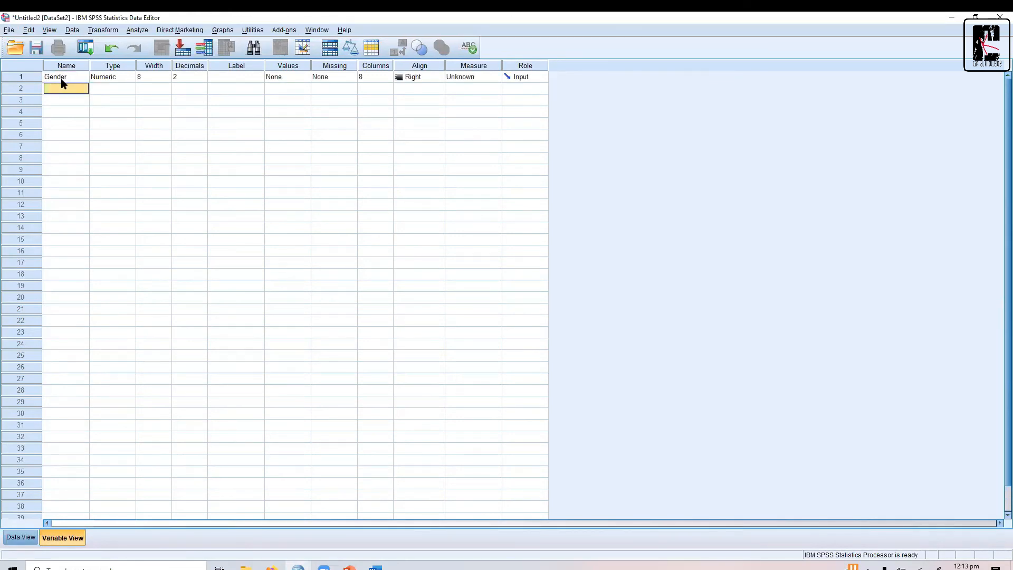
{"action": "type", "text": "Color"}
{"action": "key", "text": "Return"}
Assign value labels to the Color variable: 1 = Blue, 2 = Green, 3 = Pink and 4 = Black.
{"action": "key", "text": "Up"}
{"action": "key", "text": "Up"}
{"action": "key", "text": "Tab"}
{"action": "key", "text": "Tab"}
{"action": "key", "text": "Tab"}
{"action": "key", "text": "Tab"}
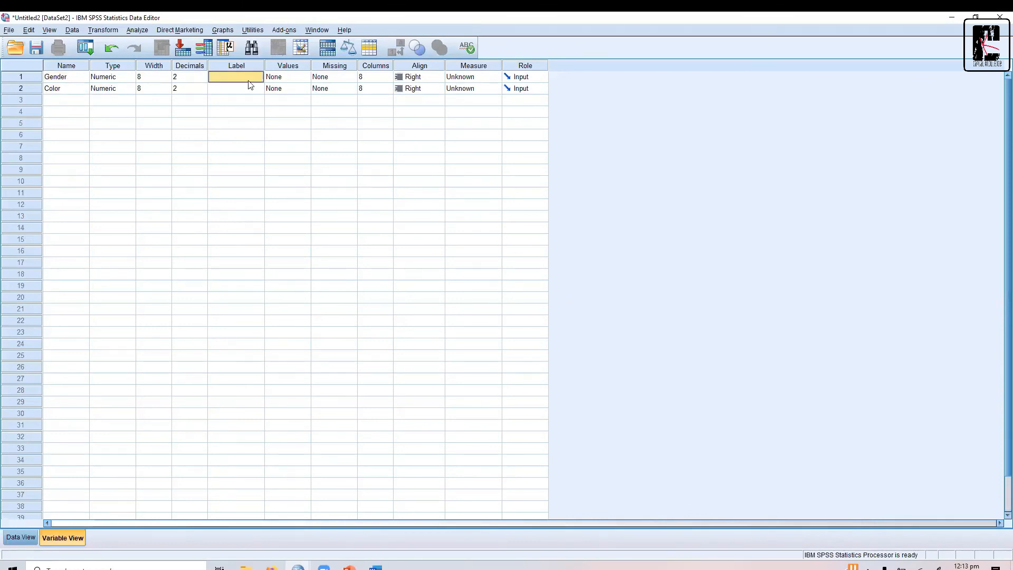
{"action": "left_click", "coordinate": [248, 89]}
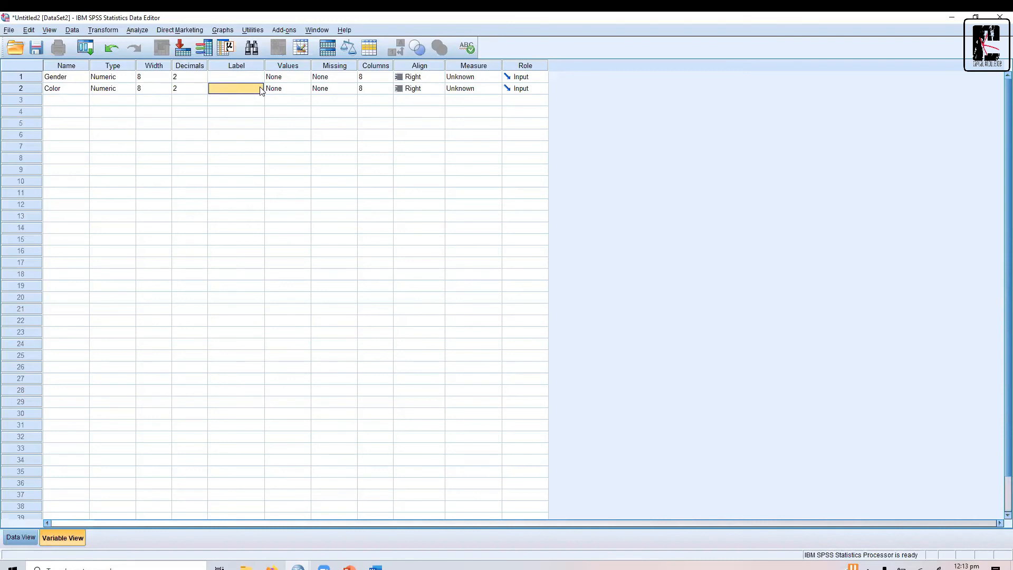
{"action": "left_click", "coordinate": [292, 89]}
{"action": "left_click", "coordinate": [306, 89]}
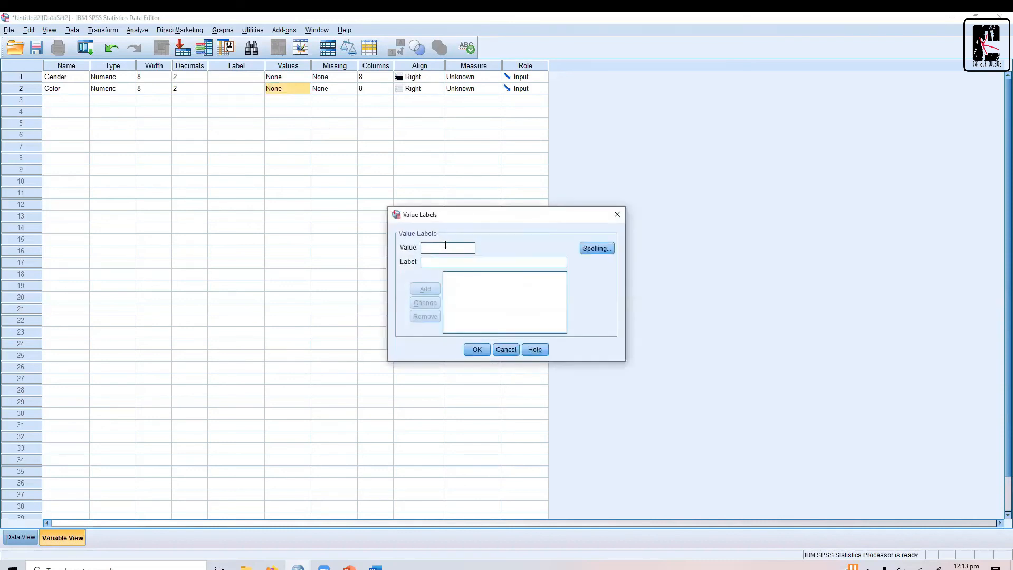
{"action": "key", "text": "Tab"}
{"action": "type", "text": "Blue"}
{"action": "key", "text": "alt+a"}
{"action": "type", "text": "2"}
{"action": "key", "text": "Tab"}
{"action": "type", "text": "Green"}
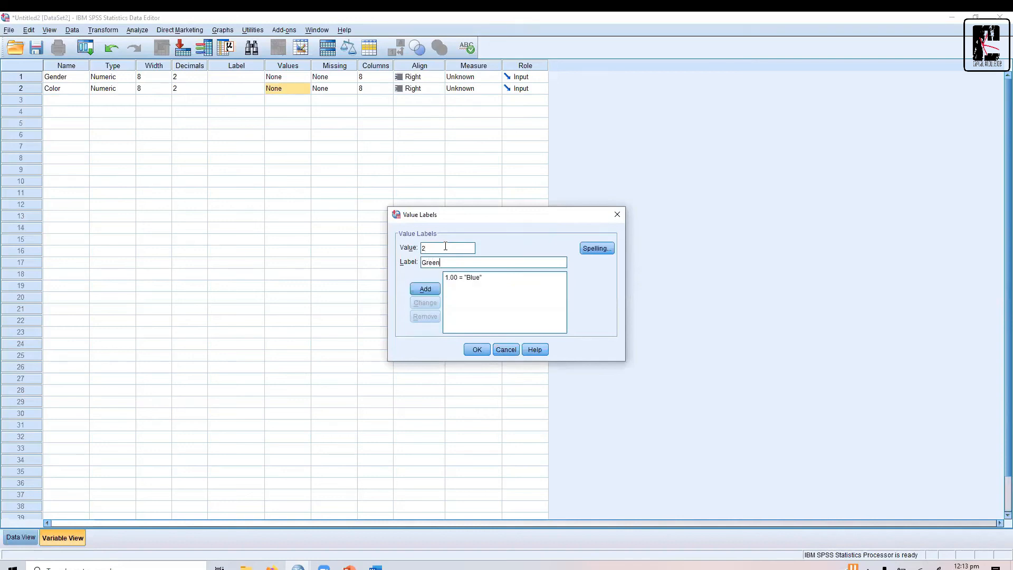
{"action": "key", "text": "alt+a"}
{"action": "type", "text": "3"}
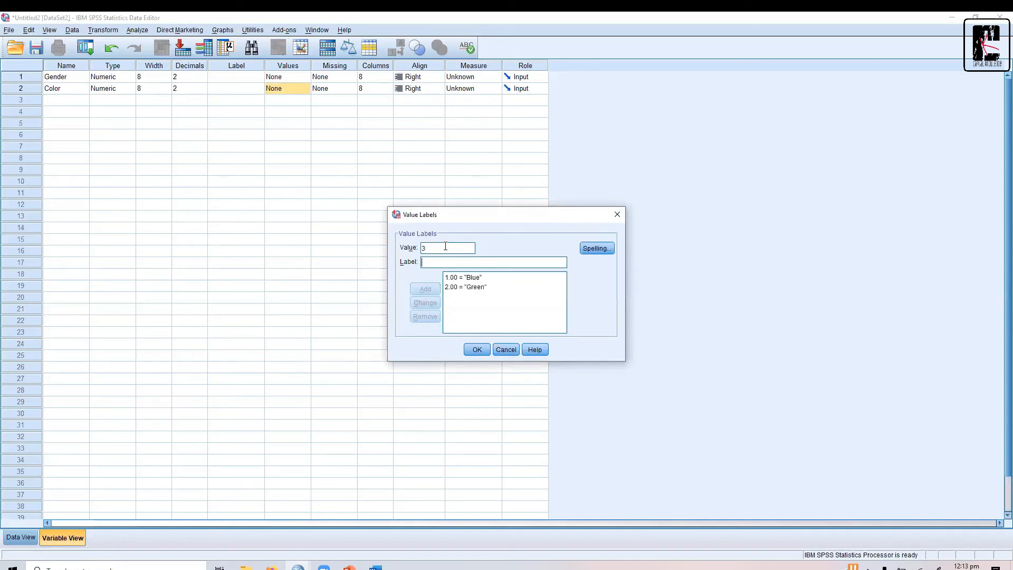
{"action": "type", "text": "Pink"}
{"action": "key", "text": "alt+a"}
{"action": "key", "text": "Tab"}
{"action": "type", "text": "Black"}
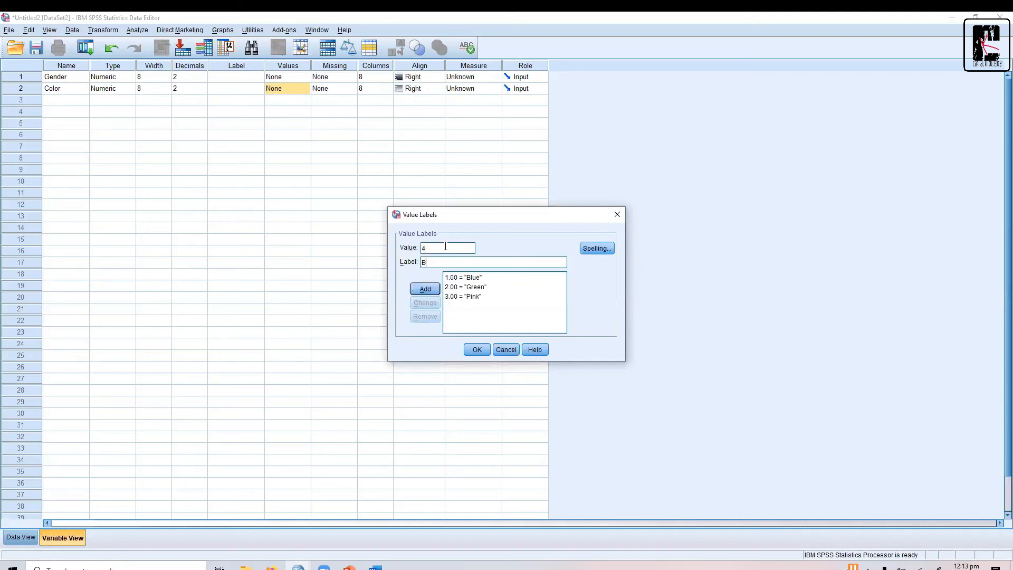
{"action": "left_click", "coordinate": [431, 290]}
{"action": "left_click", "coordinate": [473, 351]}
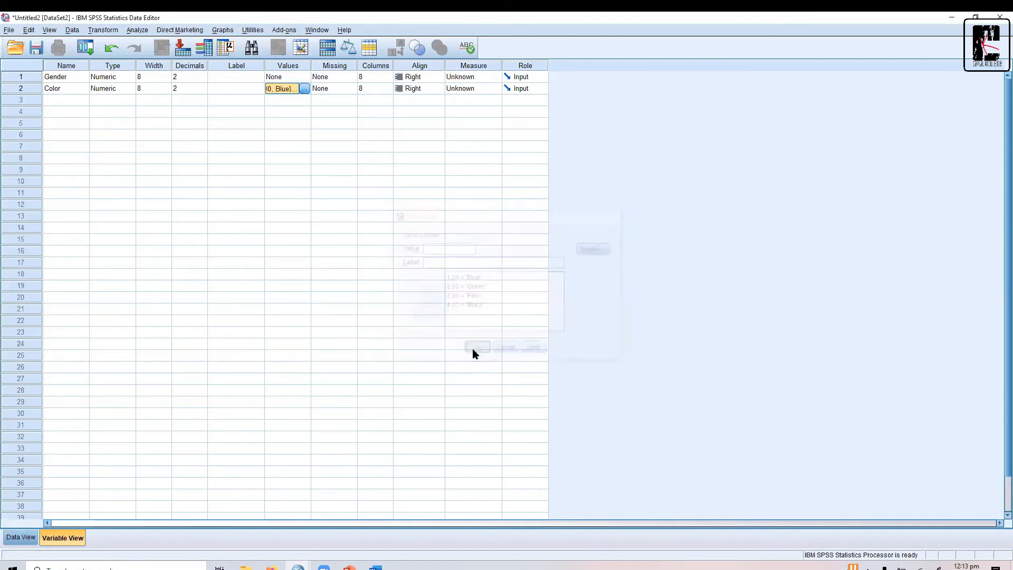
Assign value labels to the Gender variable: 1 = Male and 2 = Female.
{"action": "left_click", "coordinate": [296, 77]}
{"action": "left_click", "coordinate": [305, 78]}
{"action": "type", "text": "1"}
{"action": "key", "text": "Tab"}
{"action": "type", "text": "Male"}
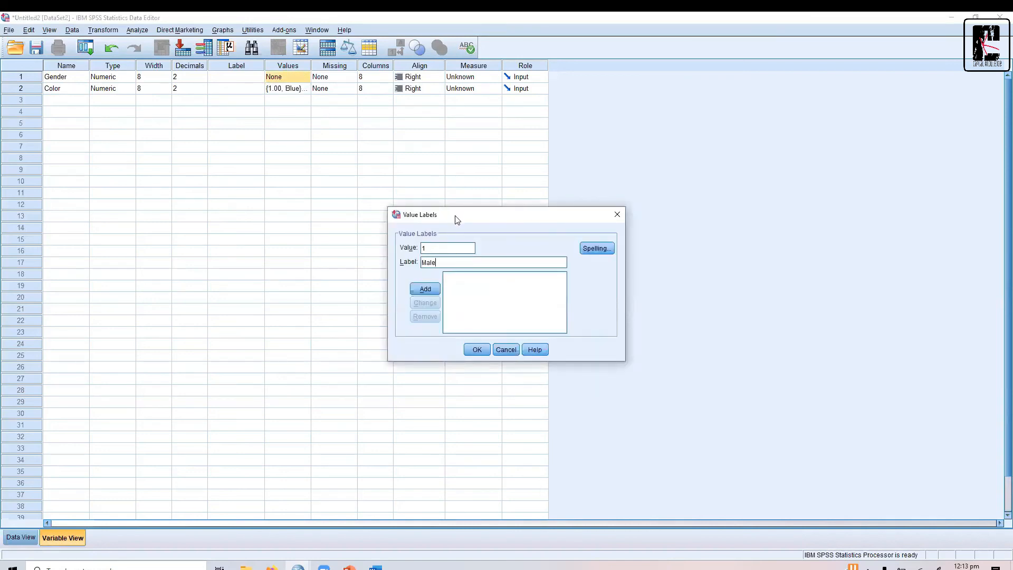
{"action": "key", "text": "alt+a"}
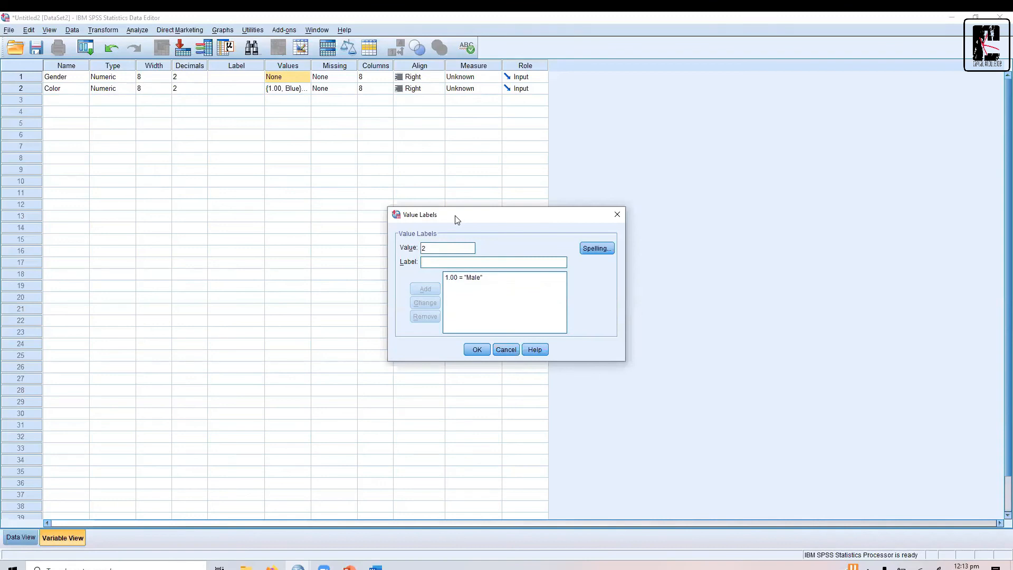
{"action": "type", "text": "Female"}
{"action": "key", "text": "alt+a"}
{"action": "left_click", "coordinate": [479, 349]}
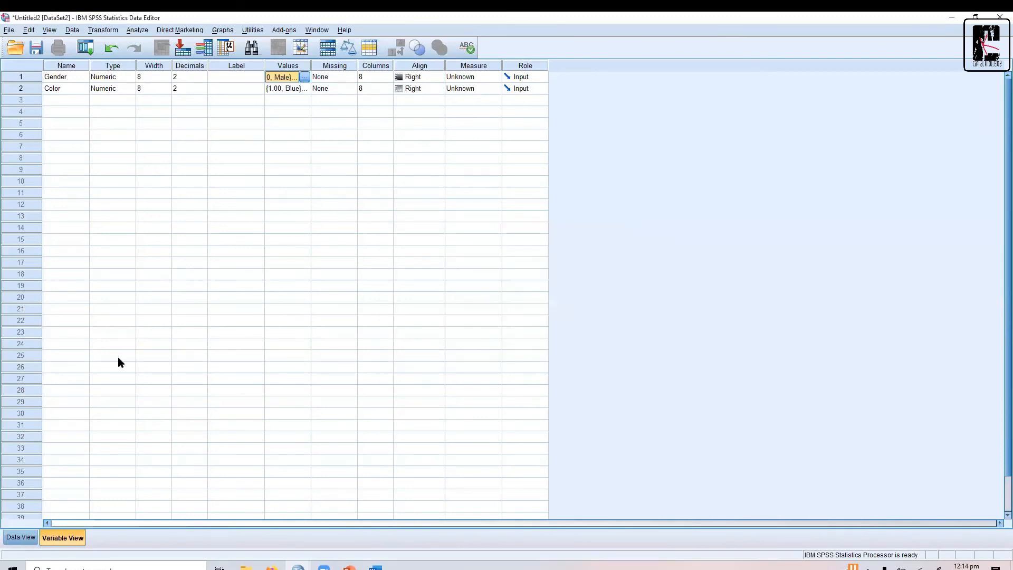
Fill the Gender column of the data with 1 for cases 1–23 and 2 for cases 24–37.
{"action": "left_click", "coordinate": [26, 537]}
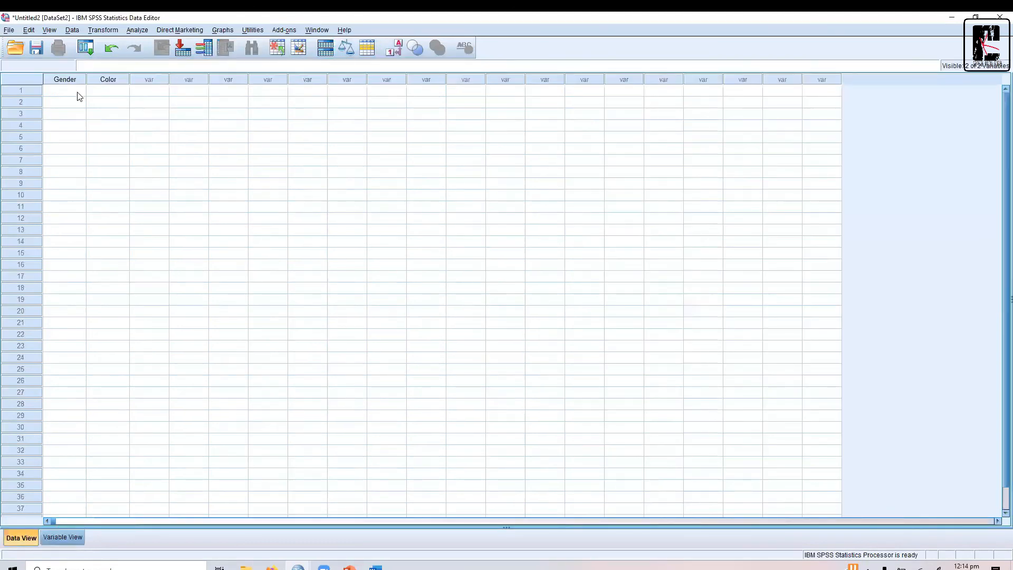
{"action": "type", "text": "1 1 1 1 1 1 1 1"}
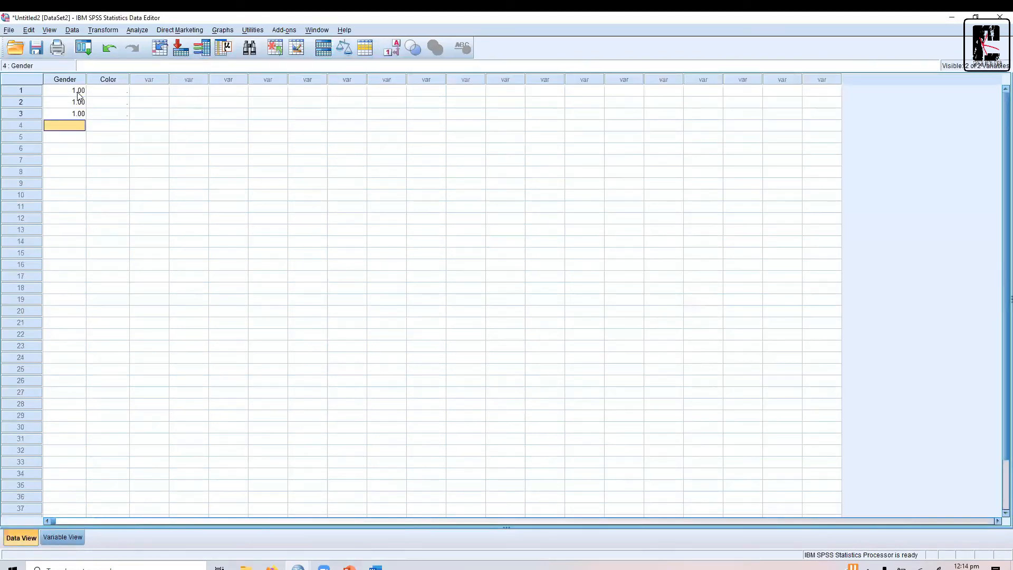
{"action": "type", "text": " 1"}
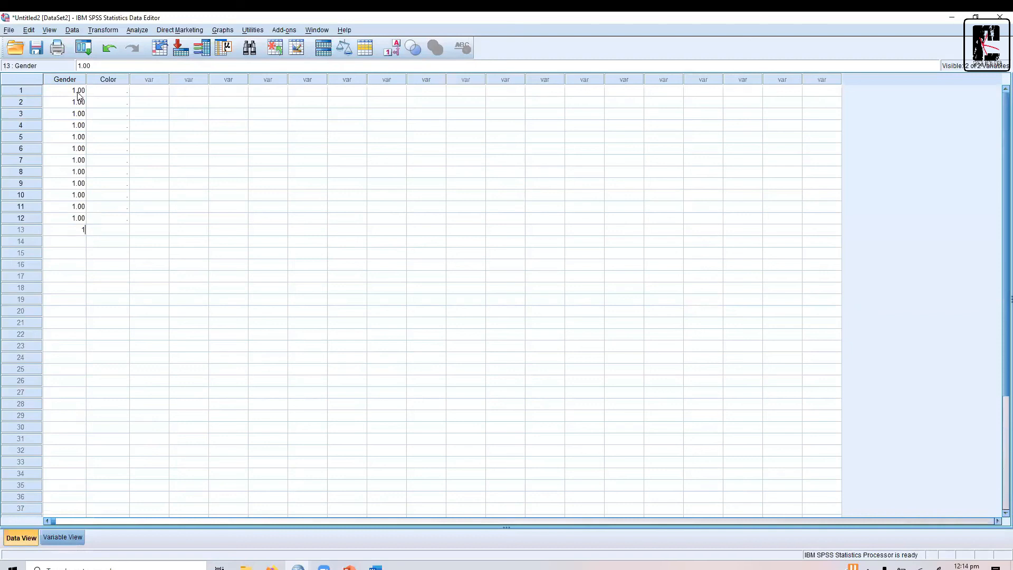
{"action": "type", "text": " 1 1 1 1 1 1 1 1 1 1"}
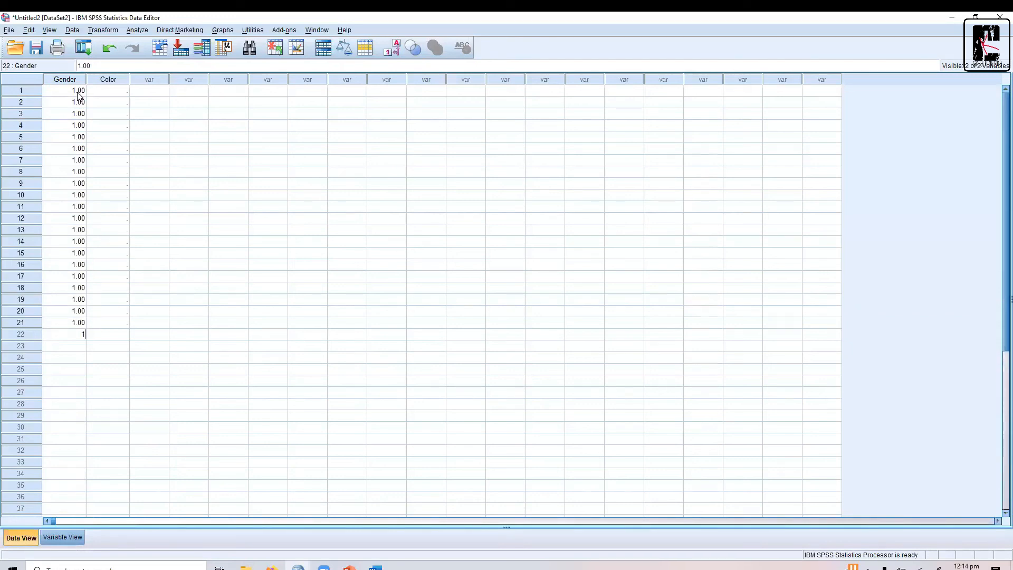
{"action": "type", "text": " 1 1 1 1 2 2 2 2 2 2 2 2 2 2 2 2 2 2"}
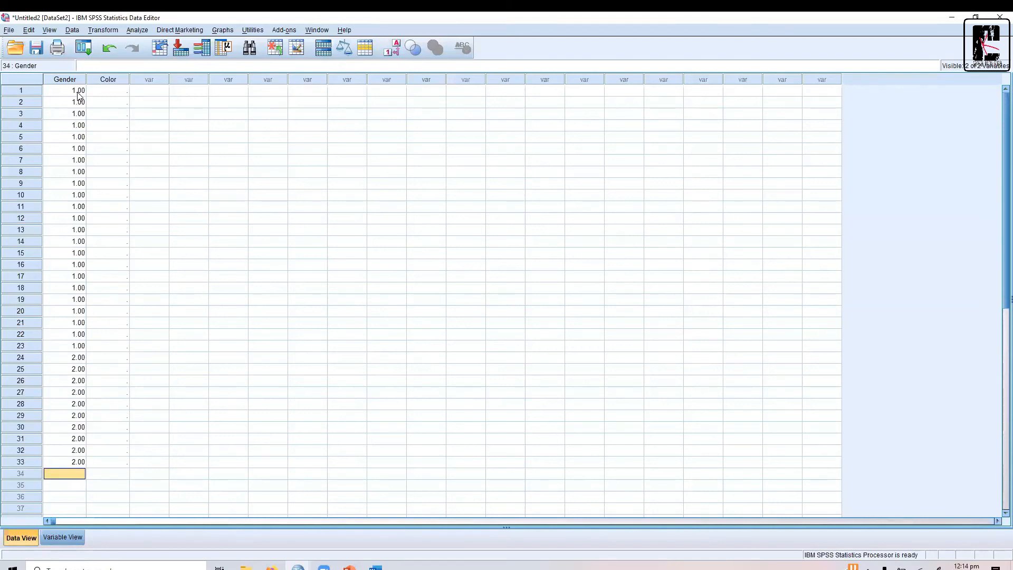
Enter the Color codes for cases 1–23: 1, 4, three 1s, five 4s, five 1s, five 4s, 1, 2, 1.
{"action": "key", "text": "Tab"}
{"action": "key", "text": "Up"}
{"action": "key", "text": "Up"}
{"action": "key", "text": "Up"}
{"action": "key", "text": "Up"}
{"action": "key", "text": "Up"}
{"action": "key", "text": "Up"}
{"action": "key", "text": "Up"}
{"action": "key", "text": "Up"}
{"action": "key", "text": "Up"}
{"action": "key", "text": "Up"}
{"action": "key", "text": "Up"}
{"action": "key", "text": "Up"}
{"action": "key", "text": "Up"}
{"action": "key", "text": "Up"}
{"action": "key", "text": "Up"}
{"action": "key", "text": "Up"}
{"action": "key", "text": "Up"}
{"action": "key", "text": "Up"}
{"action": "key", "text": "Up"}
{"action": "key", "text": "Up"}
{"action": "key", "text": "Up"}
{"action": "key", "text": "Up"}
{"action": "key", "text": "Up"}
{"action": "key", "text": "Up"}
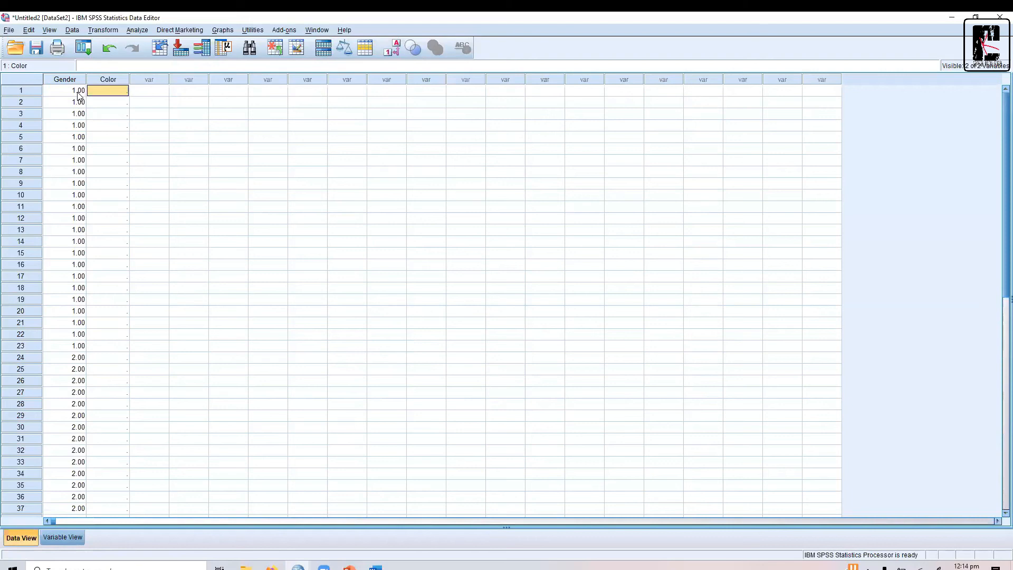
{"action": "type", "text": "1"}
{"action": "key", "text": "Return"}
{"action": "type", "text": "4 1 1 1 4 4 4 4 4 1 1 1 1 1 4 4 4 4 4 1 "}
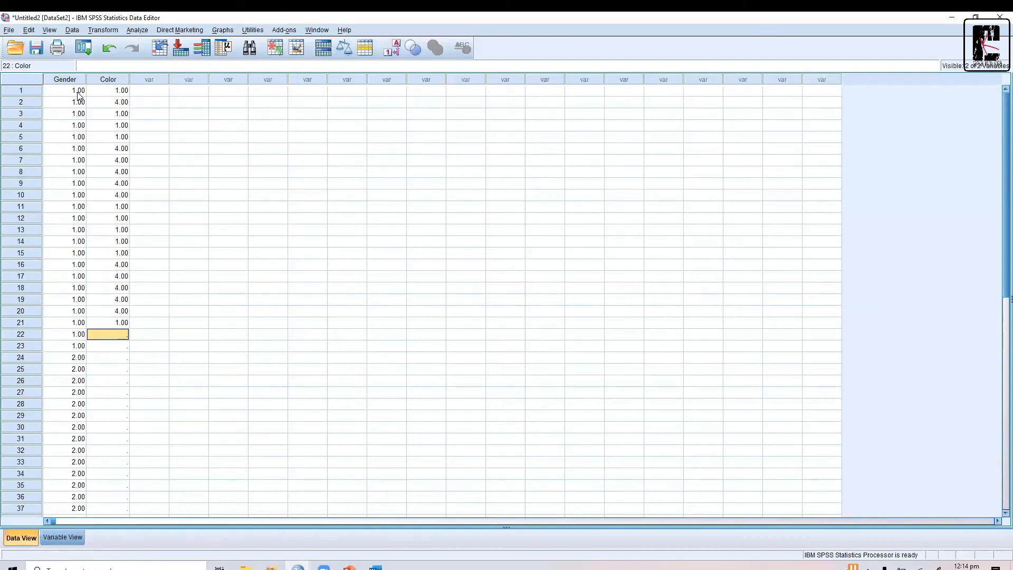
{"action": "type", "text": "2"}
{"action": "key", "text": "Return"}
{"action": "type", "text": "1"}
{"action": "key", "text": "Return"}
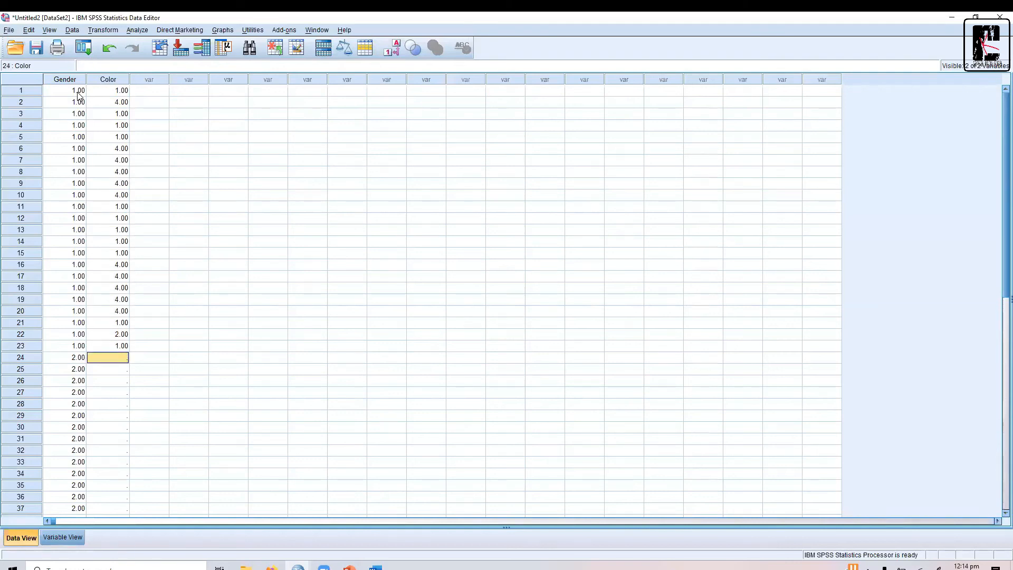
Enter the Color codes for cases 24–37: four 2s, three 3s, 2, 3, 2, 3, three 2s.
{"action": "type", "text": "2 2 2 2 3 3 3 2 3 2 3 2 2 2"}
{"action": "key", "text": "Up"}
{"action": "key", "text": "Up"}
{"action": "key", "text": "Up"}
{"action": "key", "text": "Up"}
{"action": "key", "text": "Up"}
{"action": "key", "text": "Up"}
{"action": "key", "text": "Up"}
{"action": "key", "text": "Up"}
{"action": "key", "text": "Up"}
{"action": "key", "text": "Up"}
{"action": "key", "text": "Up"}
{"action": "key", "text": "Up"}
{"action": "key", "text": "Up"}
{"action": "key", "text": "Up"}
{"action": "key", "text": "Up"}
{"action": "key", "text": "Up"}
{"action": "key", "text": "Up"}
{"action": "key", "text": "Up"}
{"action": "key", "text": "Up"}
{"action": "key", "text": "Up"}
{"action": "key", "text": "Up"}
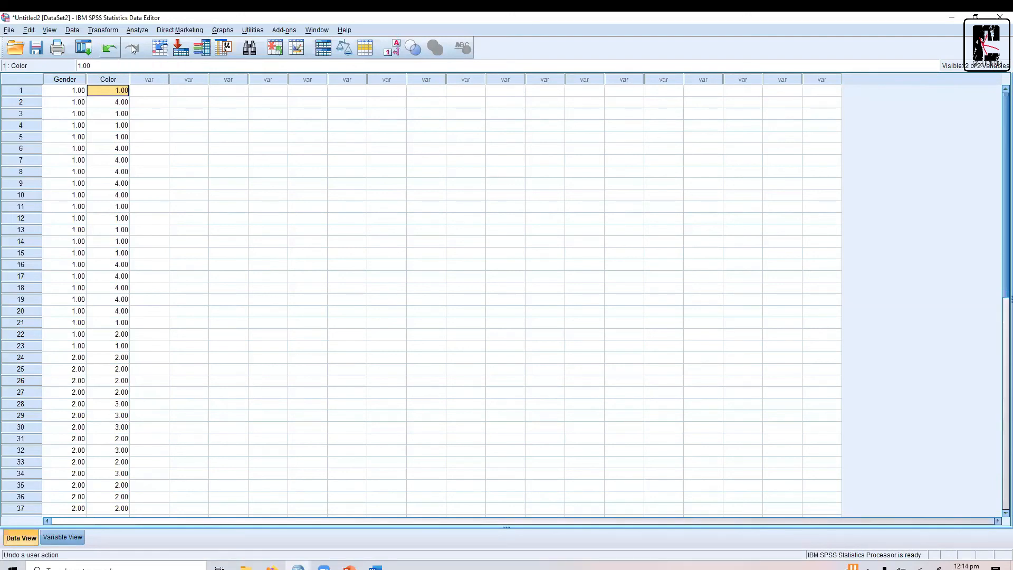
Set up a Crosstabs analysis with Gender as the row variable and Color as the column variable.
{"action": "left_click", "coordinate": [138, 32]}
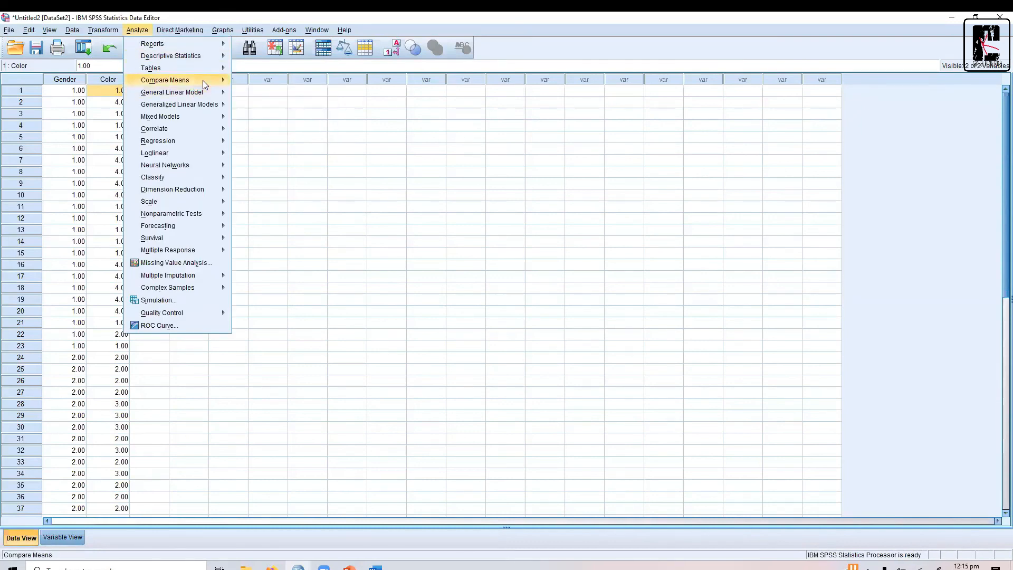
{"action": "mouse_move", "coordinate": [206, 83]}
{"action": "mouse_move", "coordinate": [209, 56]}
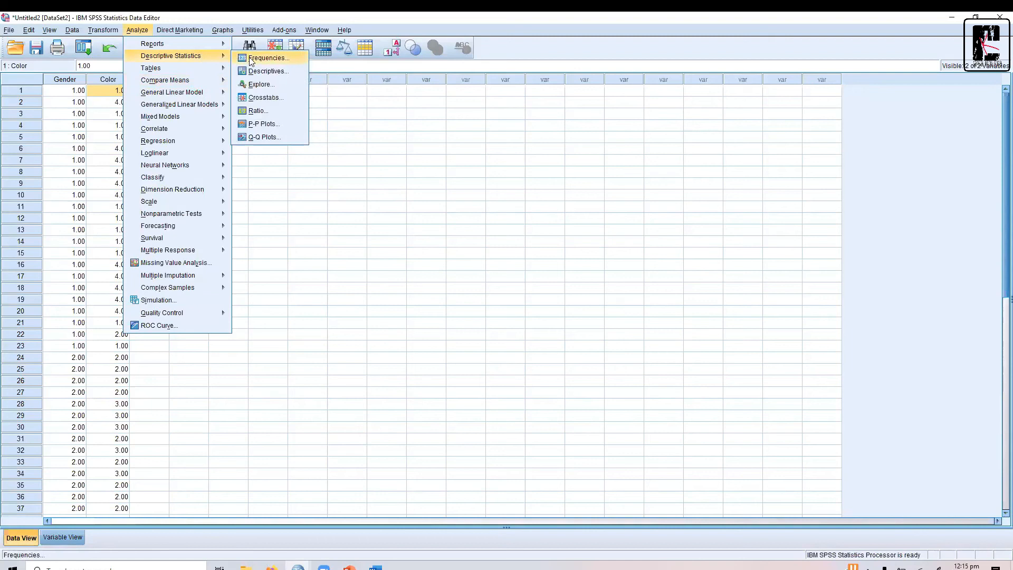
{"action": "left_click", "coordinate": [264, 98]}
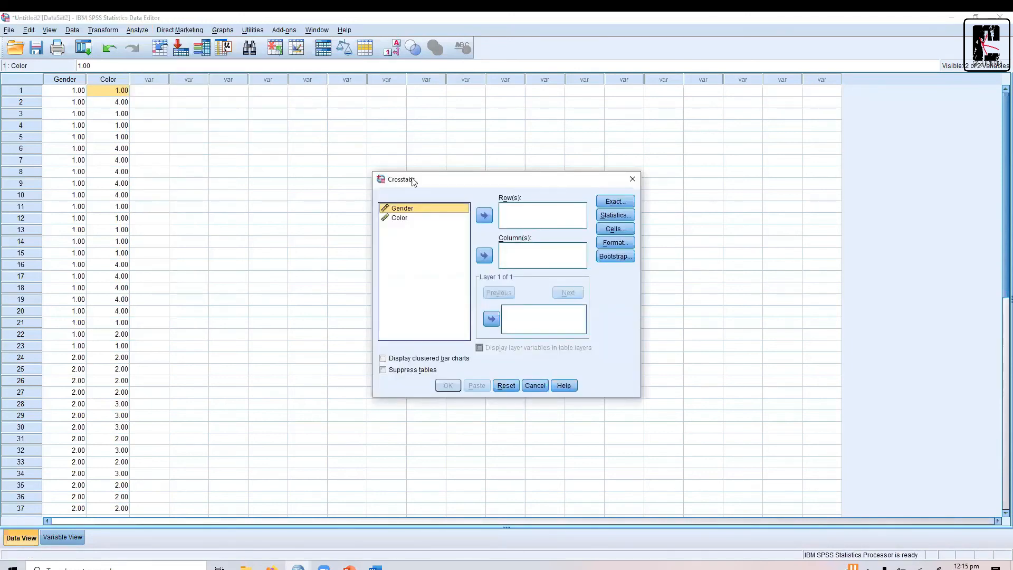
{"action": "left_click", "coordinate": [484, 217]}
{"action": "left_click", "coordinate": [408, 210]}
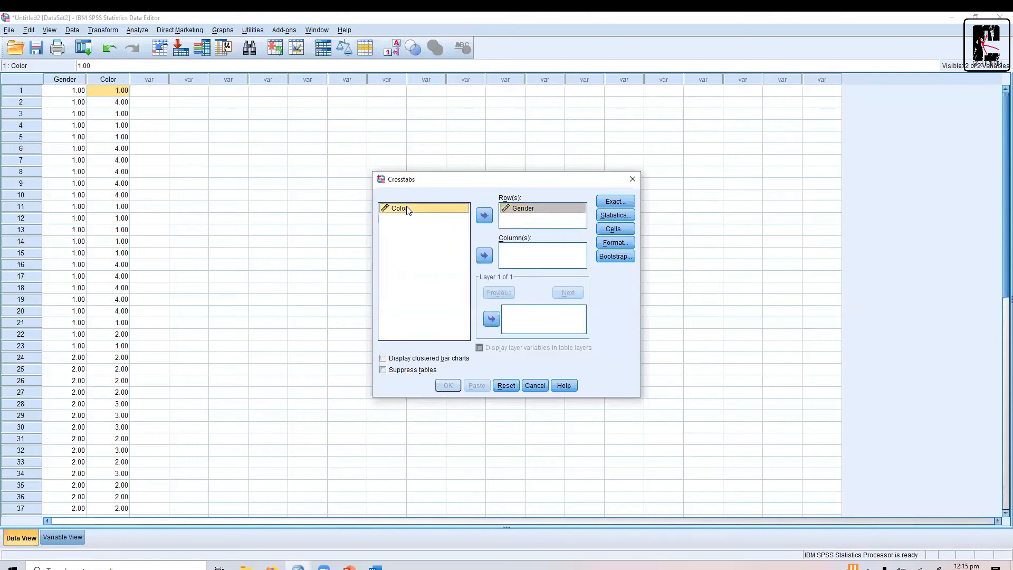
{"action": "left_click", "coordinate": [484, 256]}
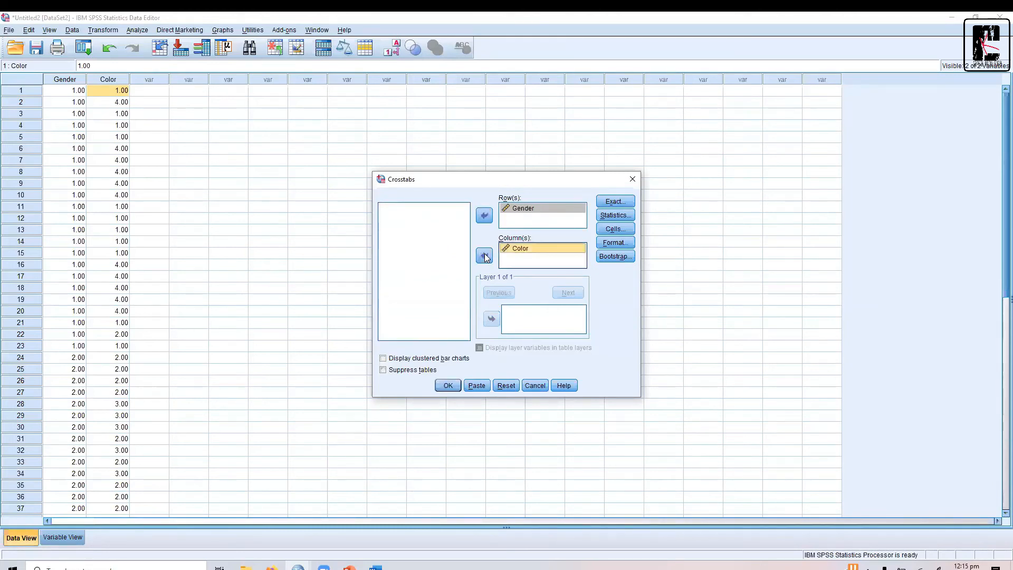
Add the Chi-square statistic to the crosstab and run the analysis.
{"action": "left_click", "coordinate": [611, 215]}
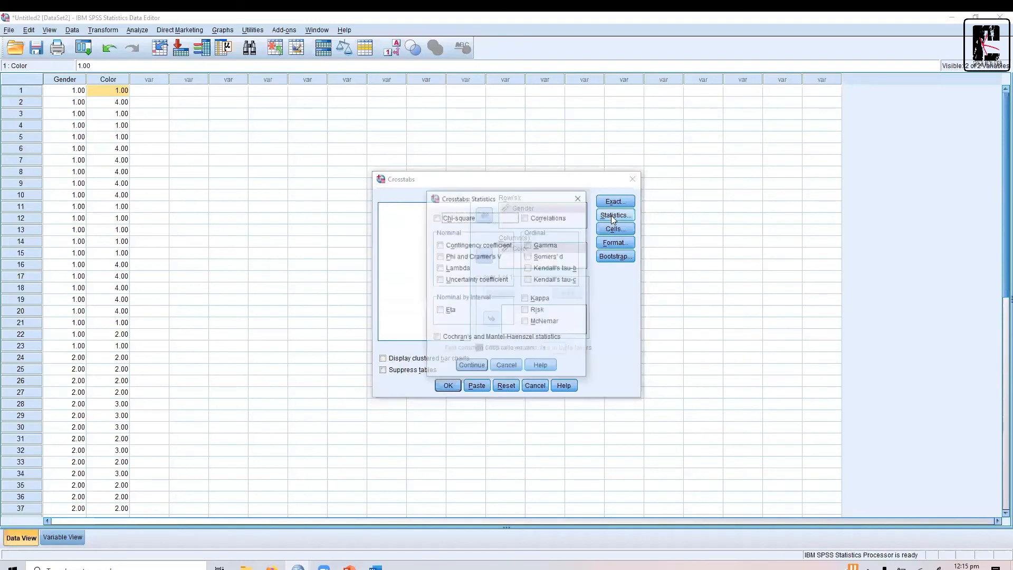
{"action": "left_click", "coordinate": [435, 218]}
{"action": "left_click", "coordinate": [470, 367]}
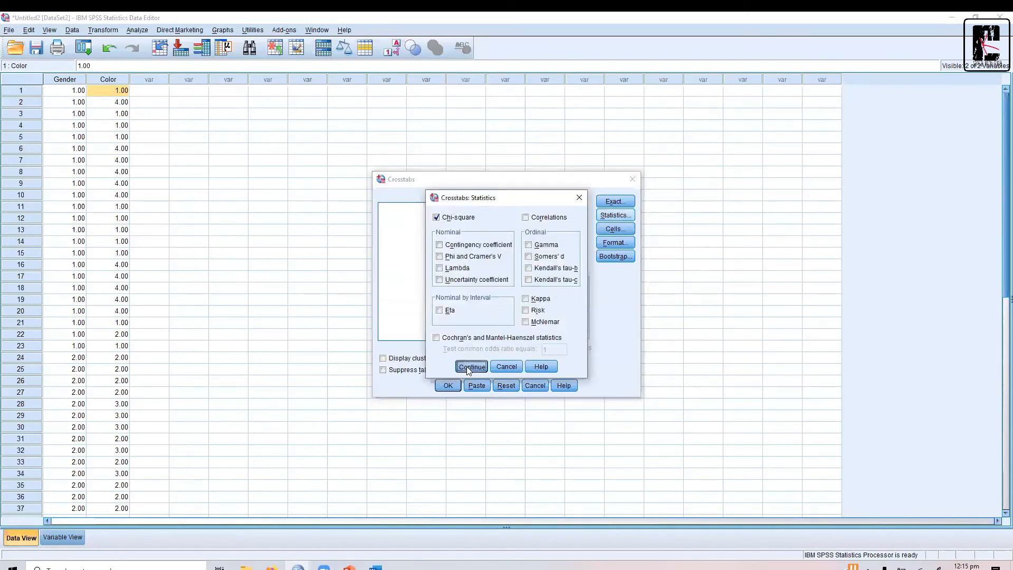
{"action": "left_click", "coordinate": [447, 387]}
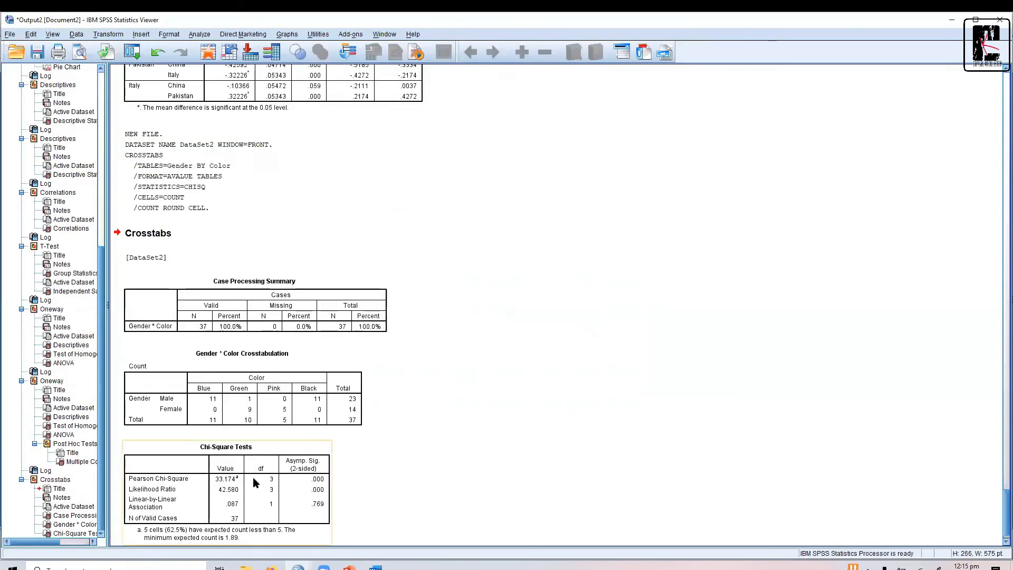
Examine the Gender by Color counts and the Pearson Chi-Square value and significance in the output.
{"action": "left_click", "coordinate": [232, 402]}
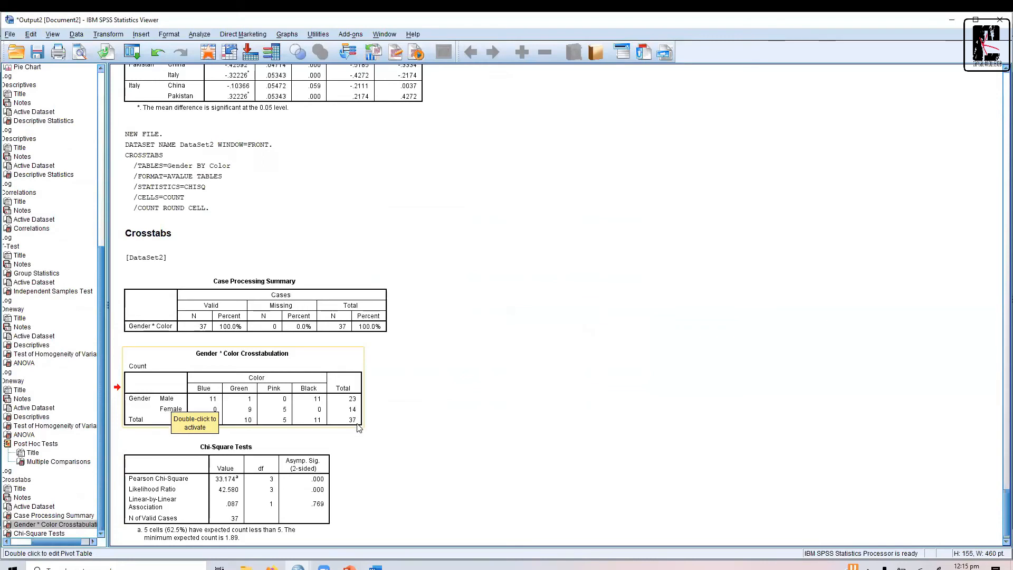
{"action": "left_click", "coordinate": [323, 480]}
{"action": "scroll", "coordinate": [304, 486], "scroll_direction": "down", "scroll_amount": 1}
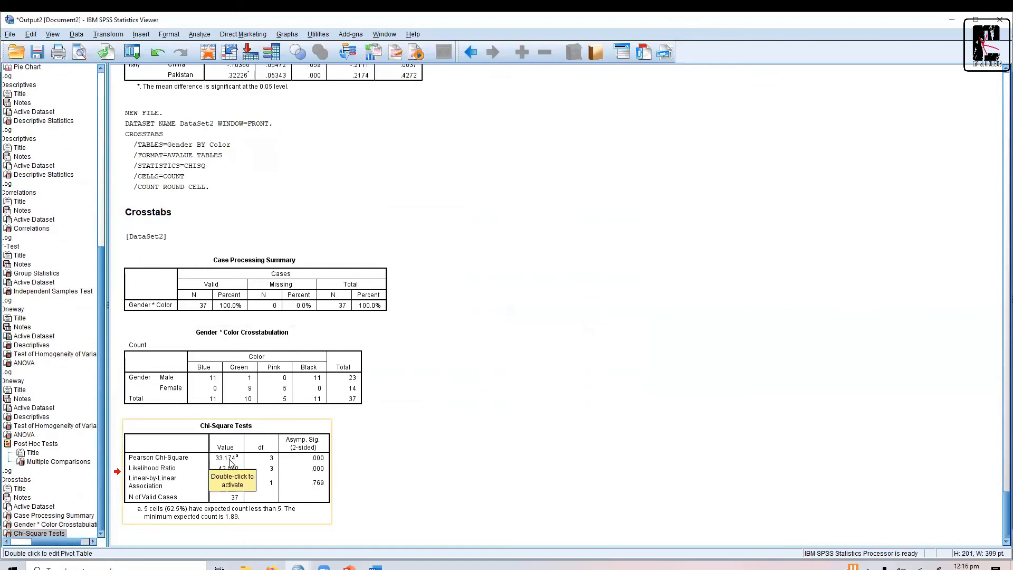
{"action": "left_click", "coordinate": [317, 462]}
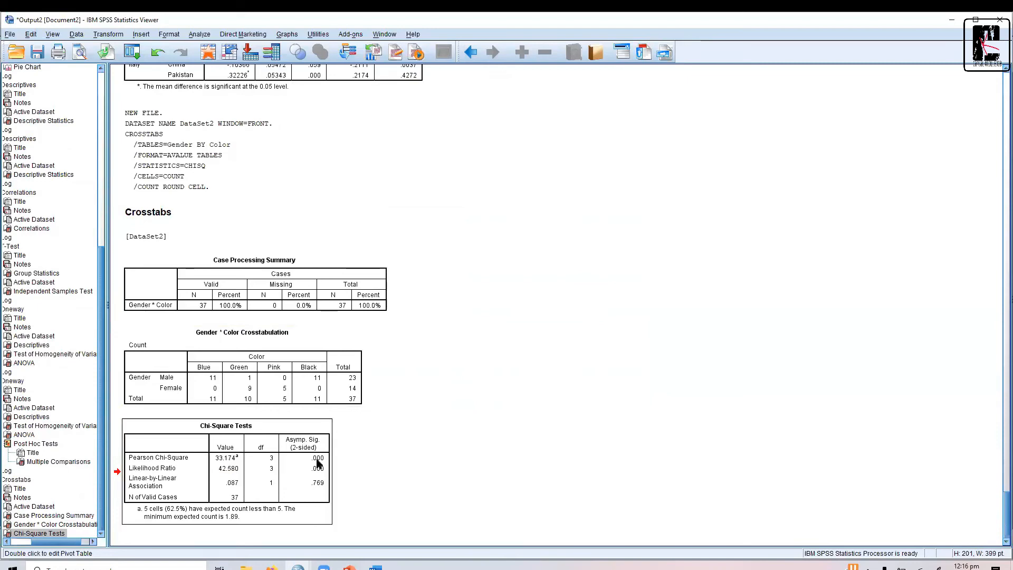
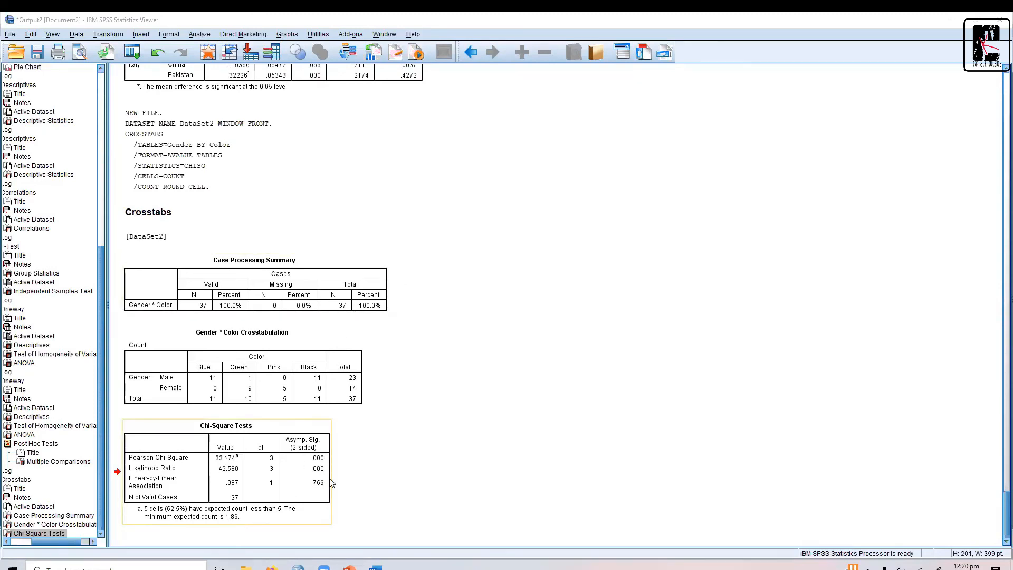
Switch to File Explorer and open the 2019 paper on measuring internal marketing in Chinese higher education from Google Drive's My Papers folder.
{"action": "left_click", "coordinate": [300, 462]}
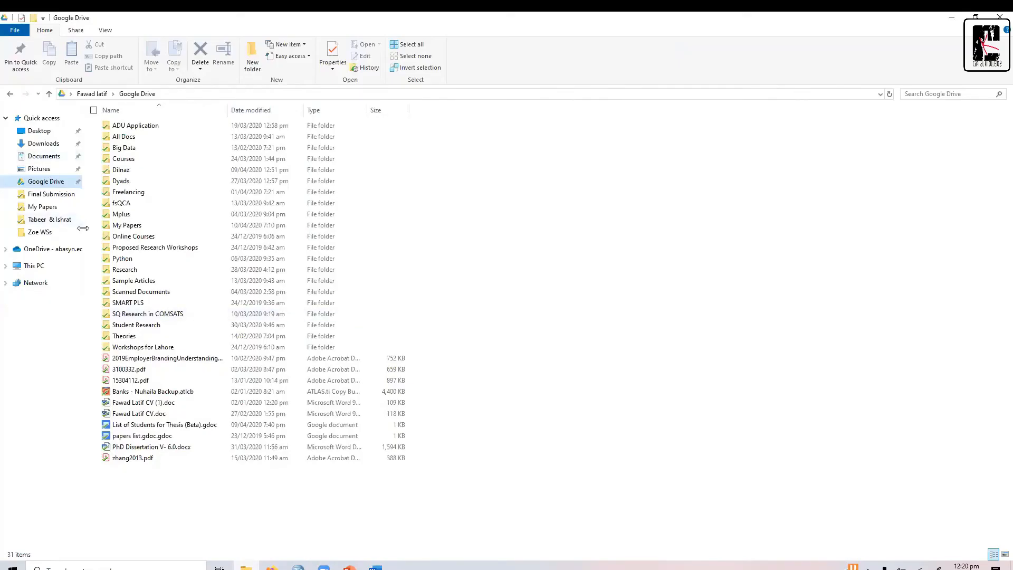
{"action": "double_click", "coordinate": [131, 225]}
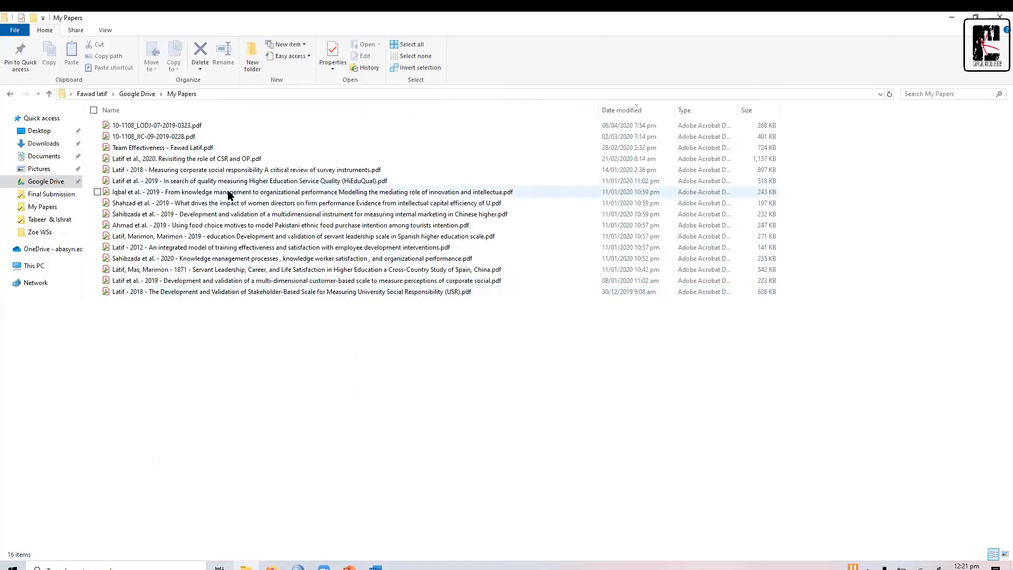
{"action": "double_click", "coordinate": [255, 215]}
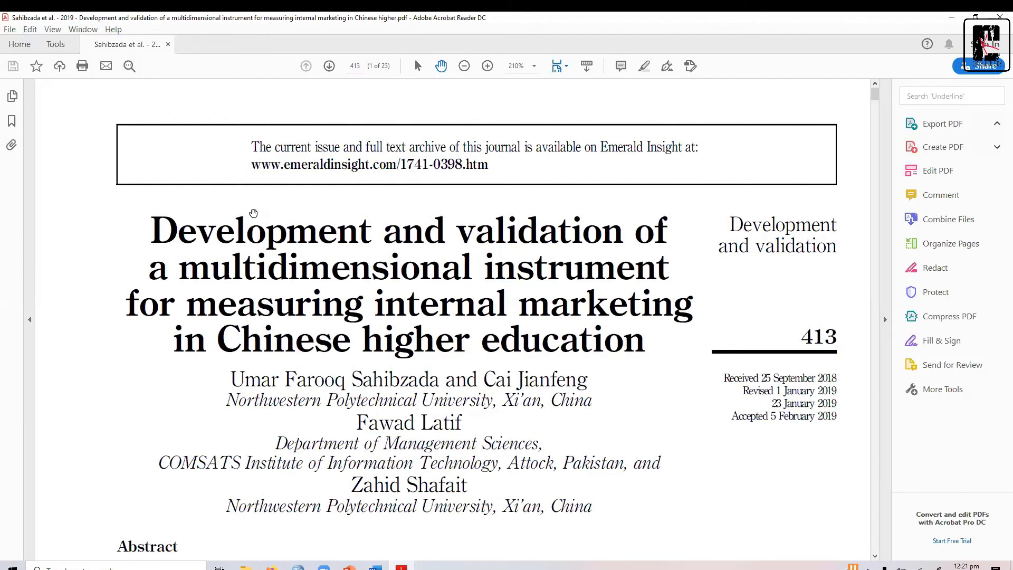
Find the section "The procedure" on page 419 of the paper and review its numbered scale development steps.
{"action": "scroll", "coordinate": [253, 213], "scroll_direction": "down", "scroll_amount": 5}
{"action": "scroll", "coordinate": [254, 212], "scroll_direction": "down", "scroll_amount": 10}
{"action": "scroll", "coordinate": [253, 212], "scroll_direction": "down", "scroll_amount": 10}
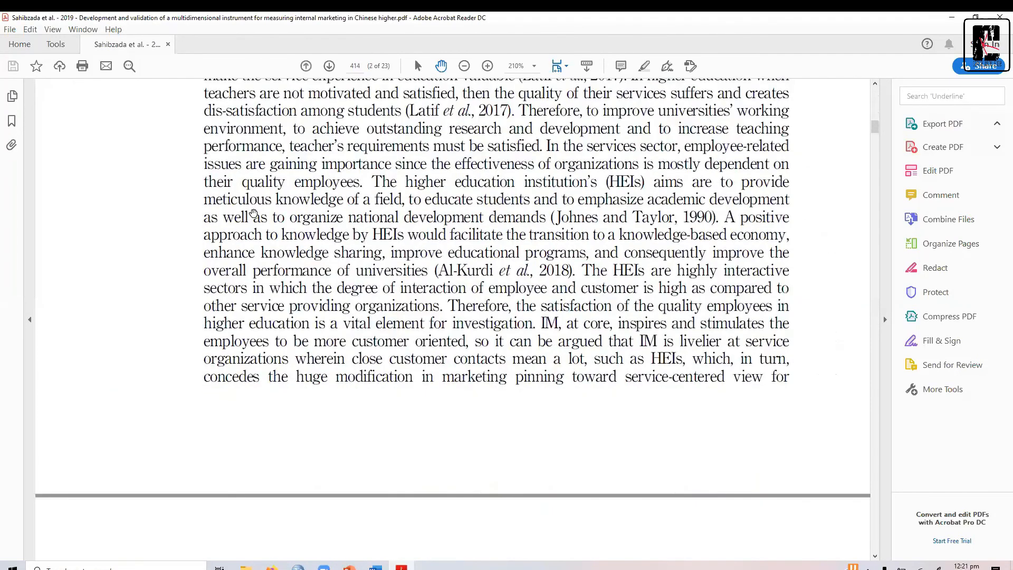
{"action": "scroll", "coordinate": [253, 213], "scroll_direction": "down", "scroll_amount": 15}
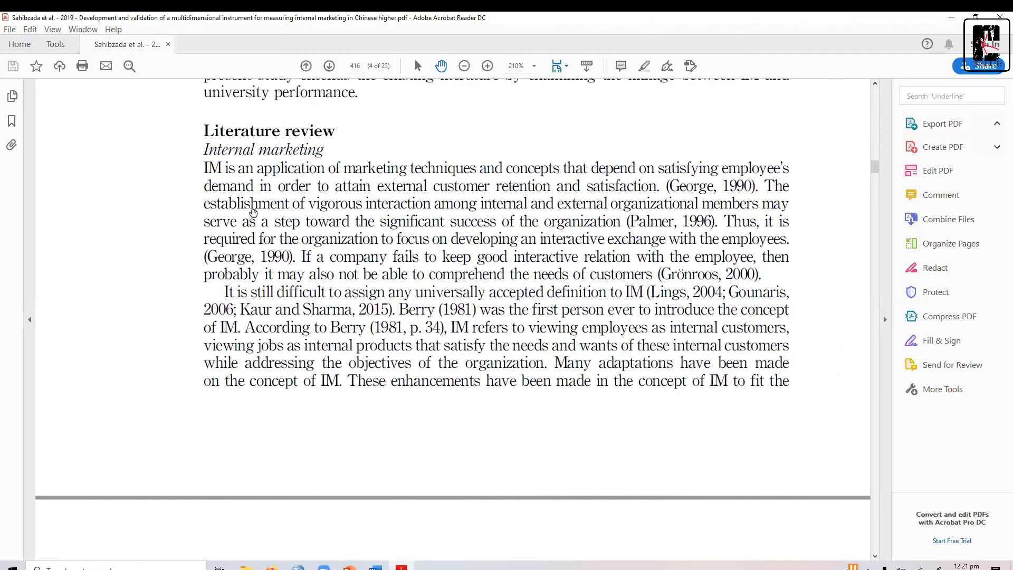
{"action": "scroll", "coordinate": [254, 213], "scroll_direction": "down", "scroll_amount": 20}
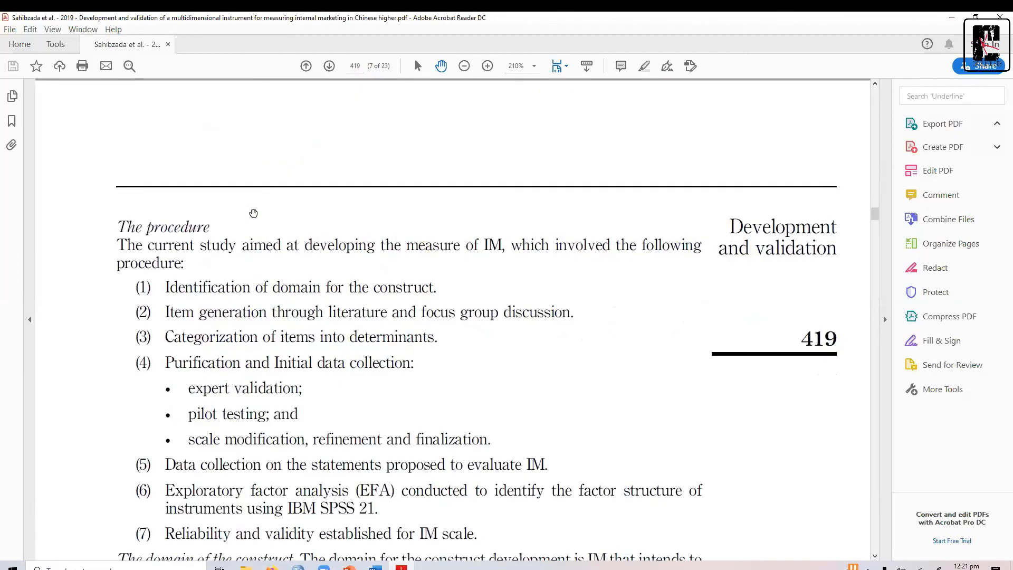
{"action": "scroll", "coordinate": [254, 213], "scroll_direction": "down", "scroll_amount": 1}
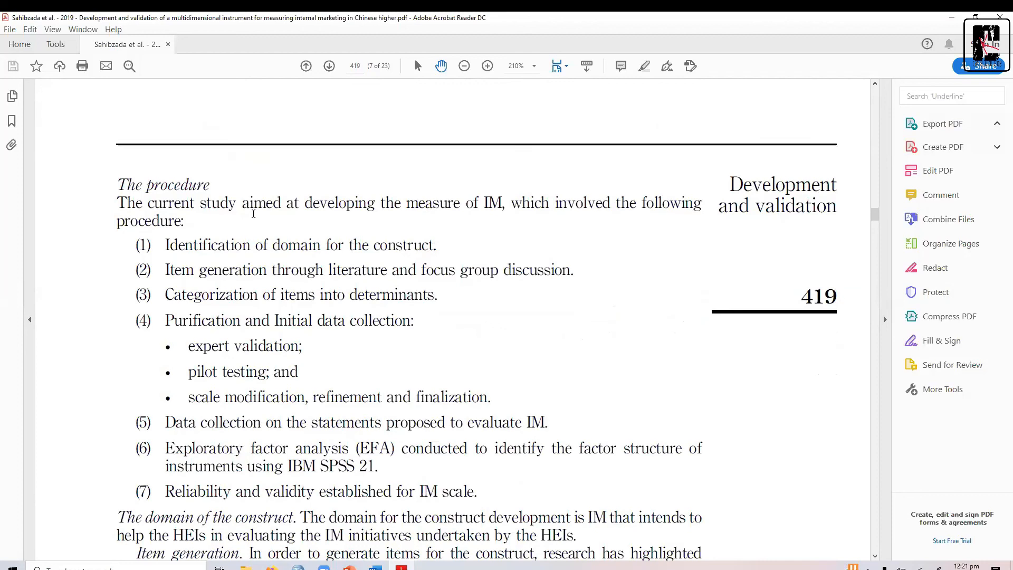
{"action": "scroll", "coordinate": [253, 214], "scroll_direction": "down", "scroll_amount": 3}
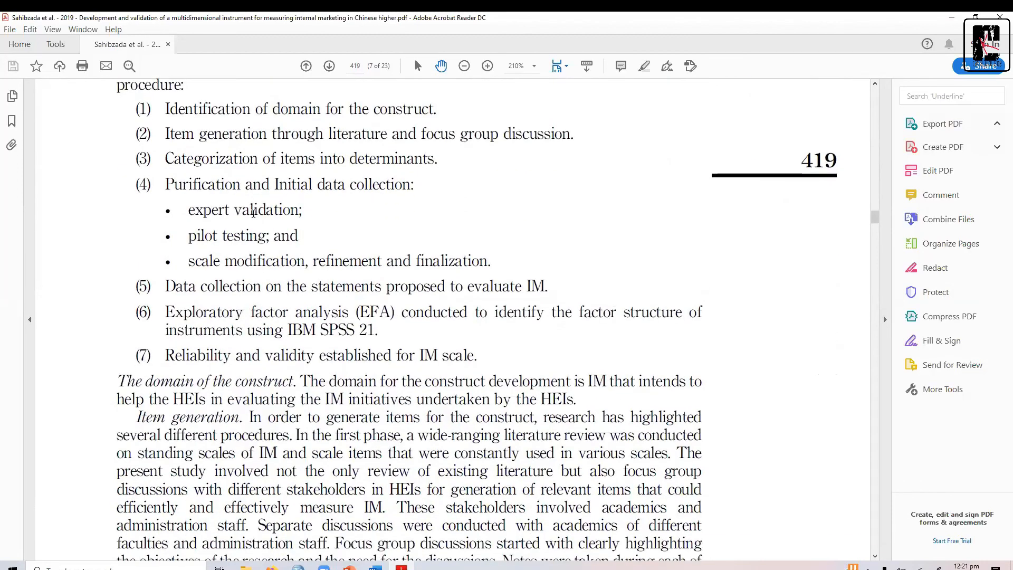
{"action": "scroll", "coordinate": [253, 213], "scroll_direction": "up", "scroll_amount": 1}
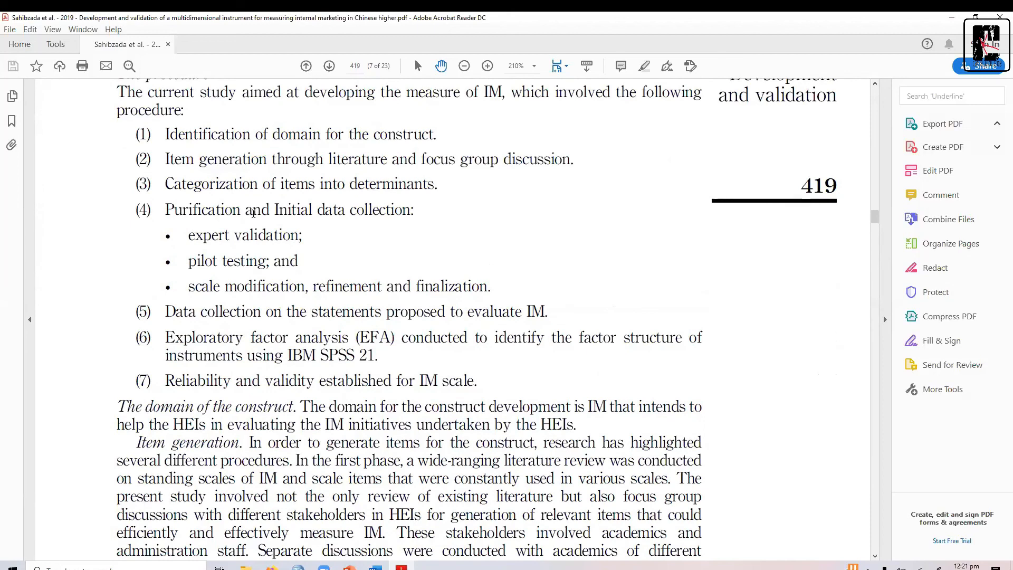
Examine the item generation text, the group discussion profile in Table I and the initial item pool in Table II, returning to the procedure list.
{"action": "scroll", "coordinate": [253, 213], "scroll_direction": "down", "scroll_amount": 10}
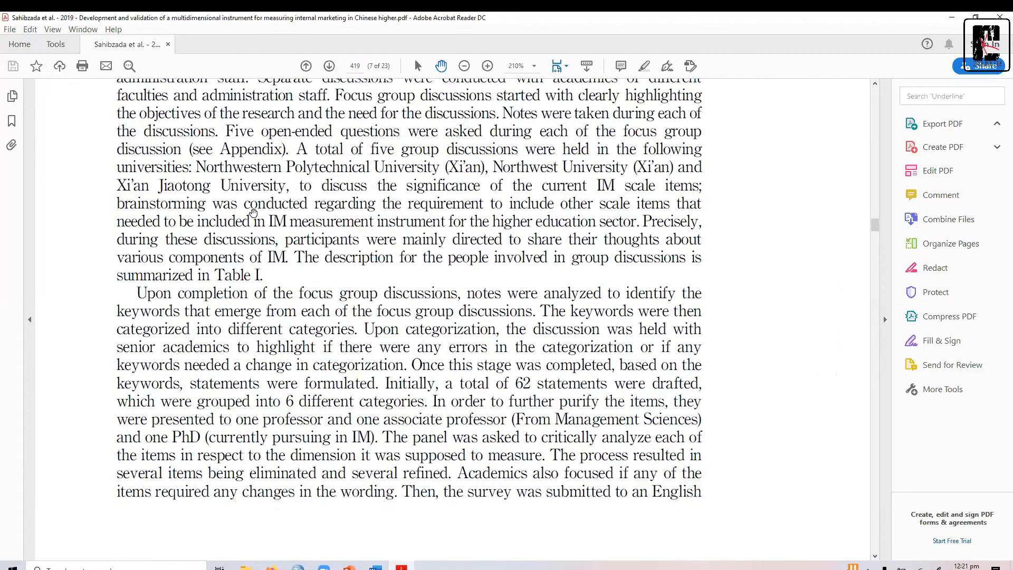
{"action": "scroll", "coordinate": [253, 213], "scroll_direction": "down", "scroll_amount": 10}
{"action": "scroll", "coordinate": [253, 214], "scroll_direction": "down", "scroll_amount": 10}
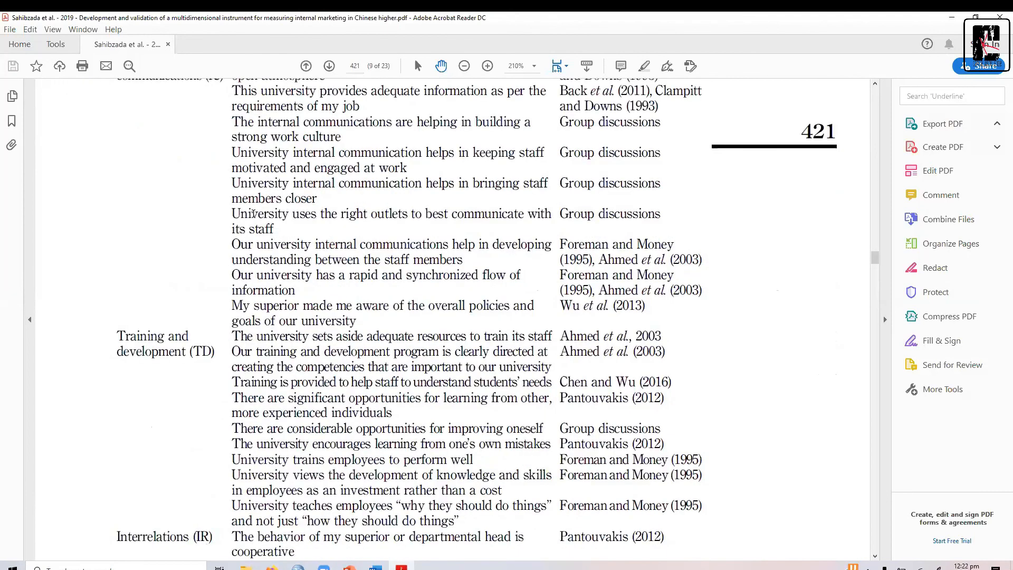
{"action": "scroll", "coordinate": [253, 214], "scroll_direction": "up", "scroll_amount": 10}
{"action": "scroll", "coordinate": [254, 214], "scroll_direction": "down", "scroll_amount": 10}
{"action": "scroll", "coordinate": [253, 214], "scroll_direction": "down", "scroll_amount": 10}
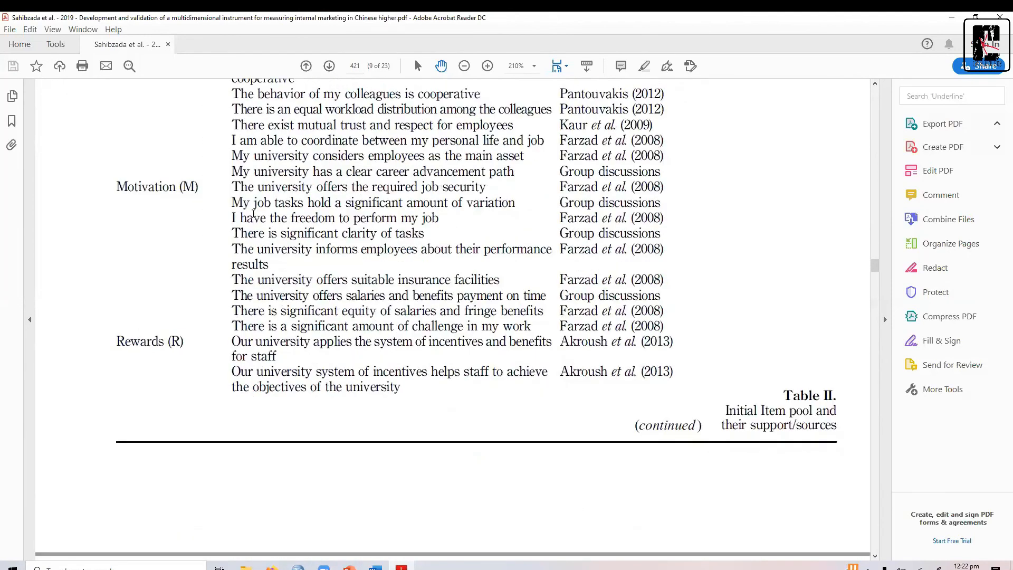
{"action": "scroll", "coordinate": [253, 213], "scroll_direction": "down", "scroll_amount": 10}
{"action": "scroll", "coordinate": [253, 214], "scroll_direction": "down", "scroll_amount": 10}
{"action": "scroll", "coordinate": [253, 213], "scroll_direction": "up", "scroll_amount": 20}
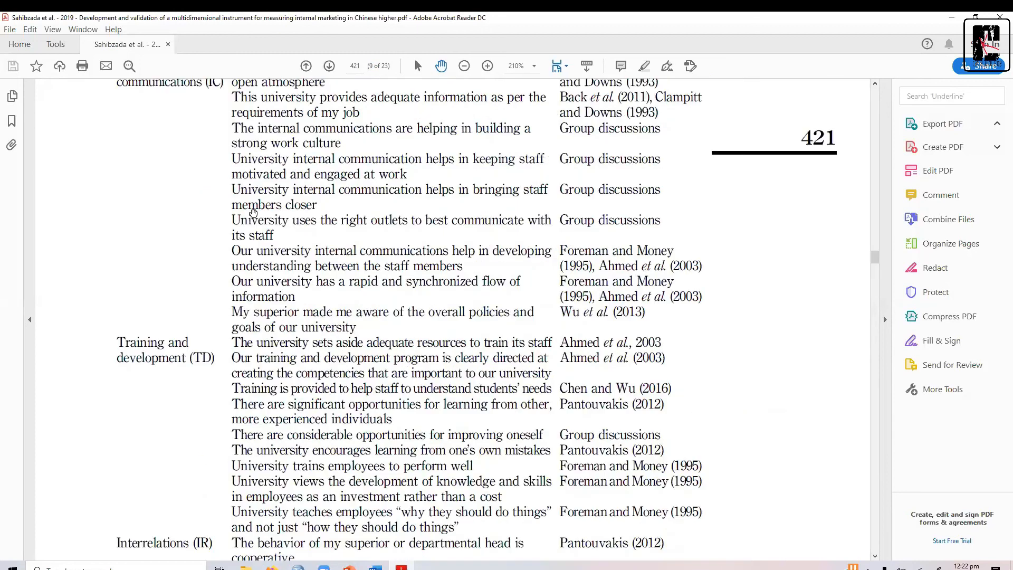
{"action": "scroll", "coordinate": [253, 213], "scroll_direction": "up", "scroll_amount": 10}
{"action": "scroll", "coordinate": [253, 213], "scroll_direction": "up", "scroll_amount": 10}
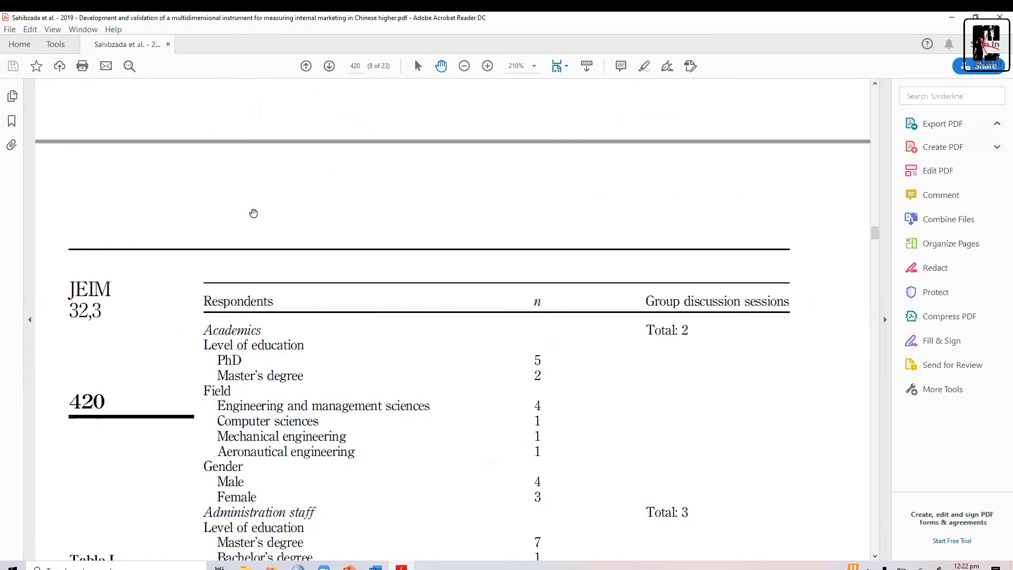
{"action": "scroll", "coordinate": [253, 213], "scroll_direction": "up", "scroll_amount": 10}
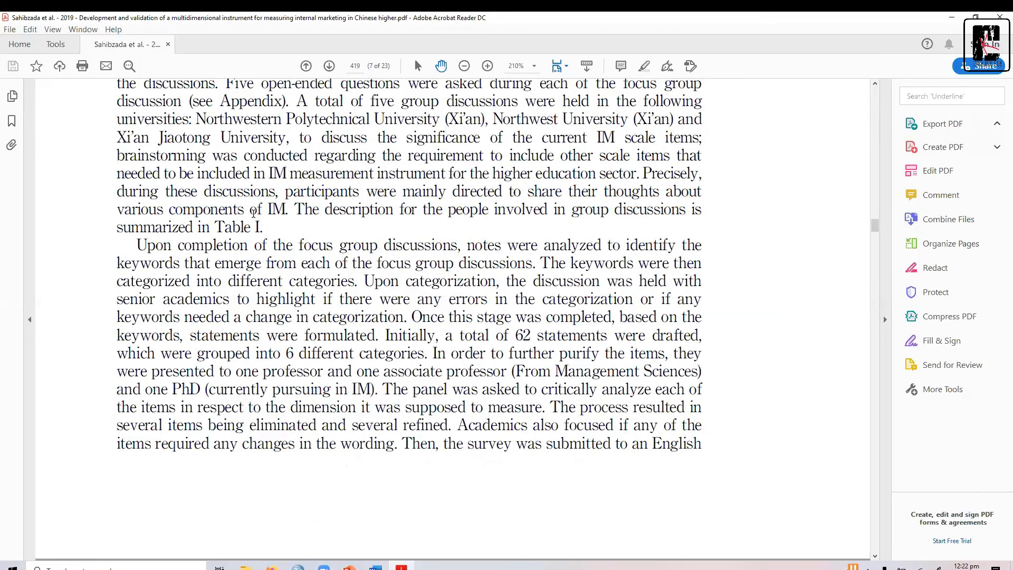
{"action": "scroll", "coordinate": [253, 212], "scroll_direction": "up", "scroll_amount": 10}
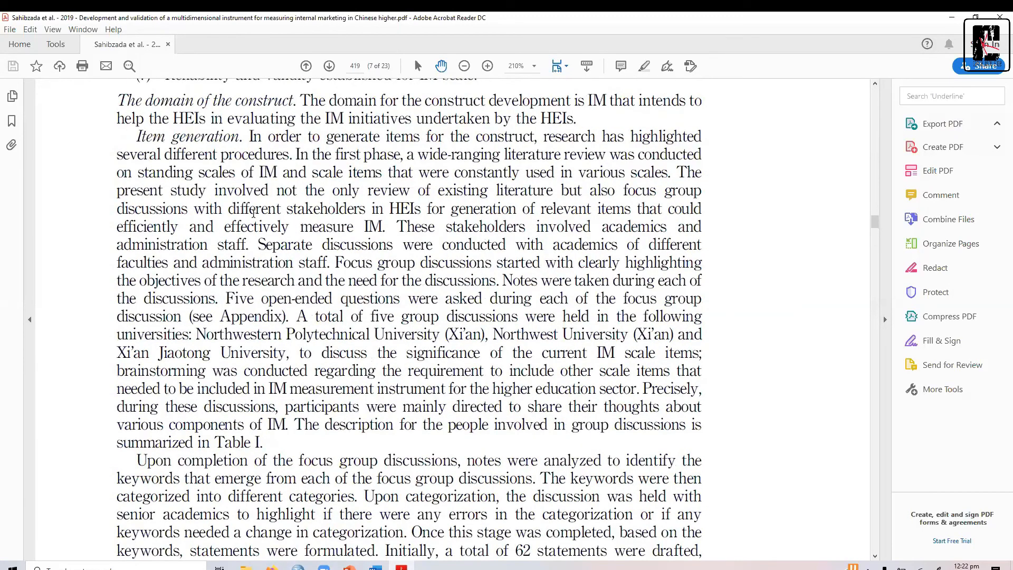
{"action": "scroll", "coordinate": [253, 212], "scroll_direction": "up", "scroll_amount": 3}
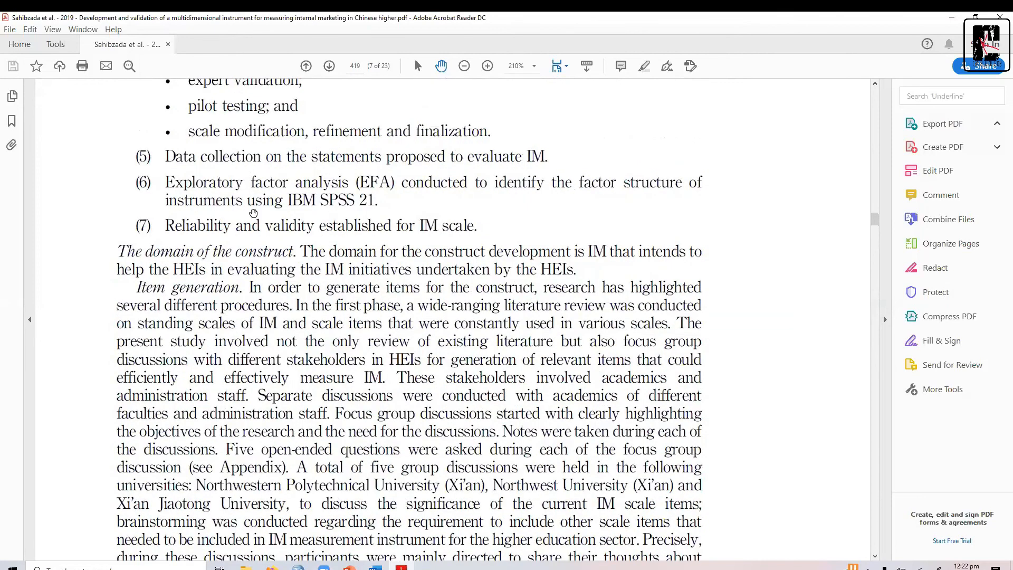
{"action": "scroll", "coordinate": [253, 212], "scroll_direction": "up", "scroll_amount": 4}
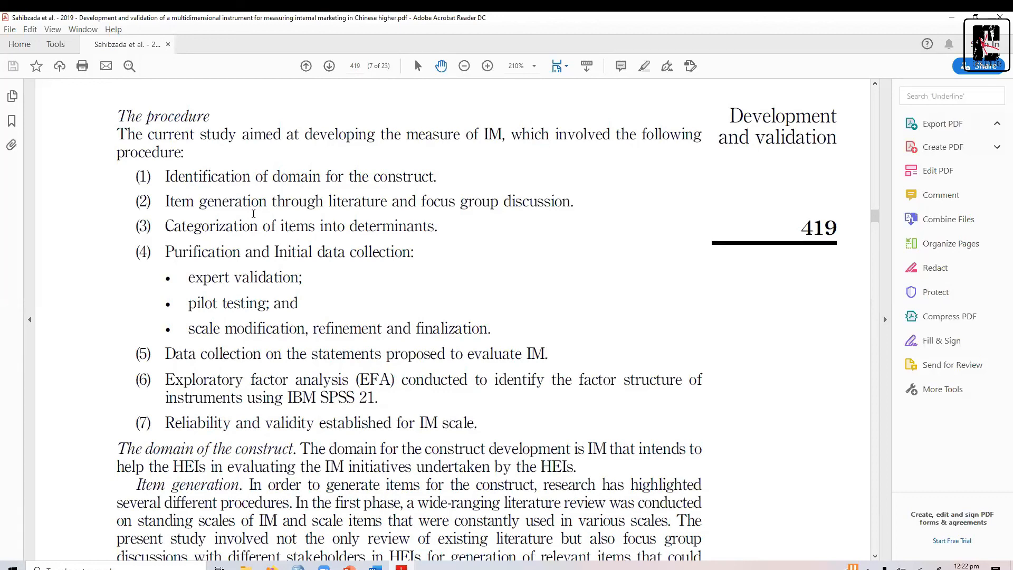
Review the data collection and exploratory factor analysis sections, the removed items table and the factor loadings in Table VI.
{"action": "scroll", "coordinate": [253, 213], "scroll_direction": "down", "scroll_amount": 10}
{"action": "scroll", "coordinate": [253, 213], "scroll_direction": "down", "scroll_amount": 10}
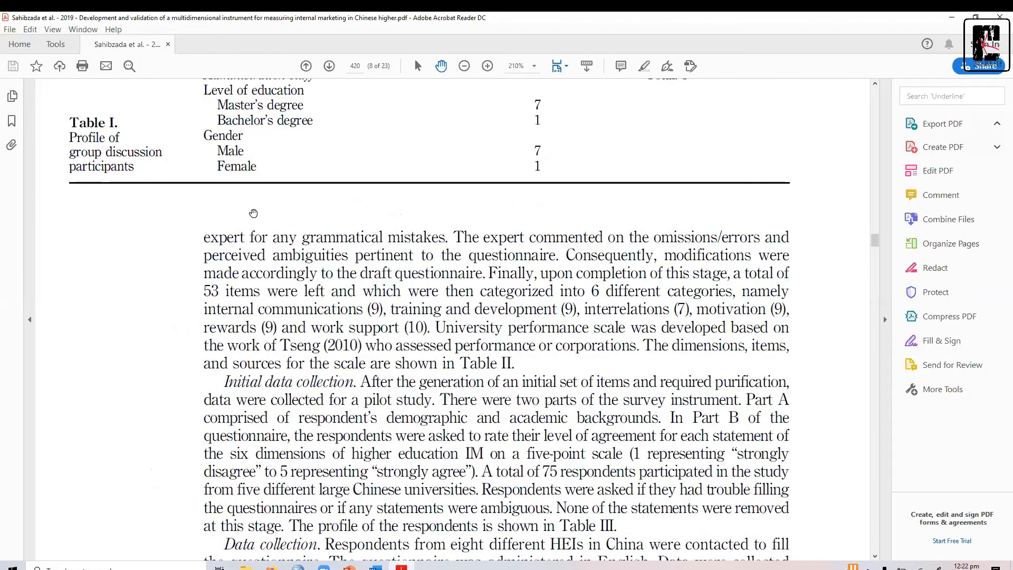
{"action": "scroll", "coordinate": [253, 213], "scroll_direction": "down", "scroll_amount": 10}
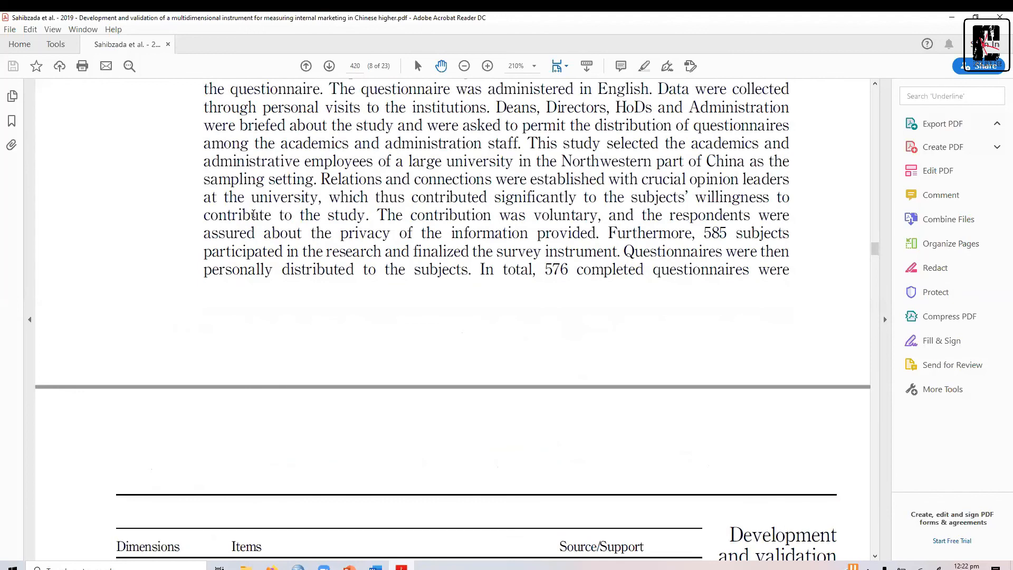
{"action": "scroll", "coordinate": [253, 215], "scroll_direction": "down", "scroll_amount": 10}
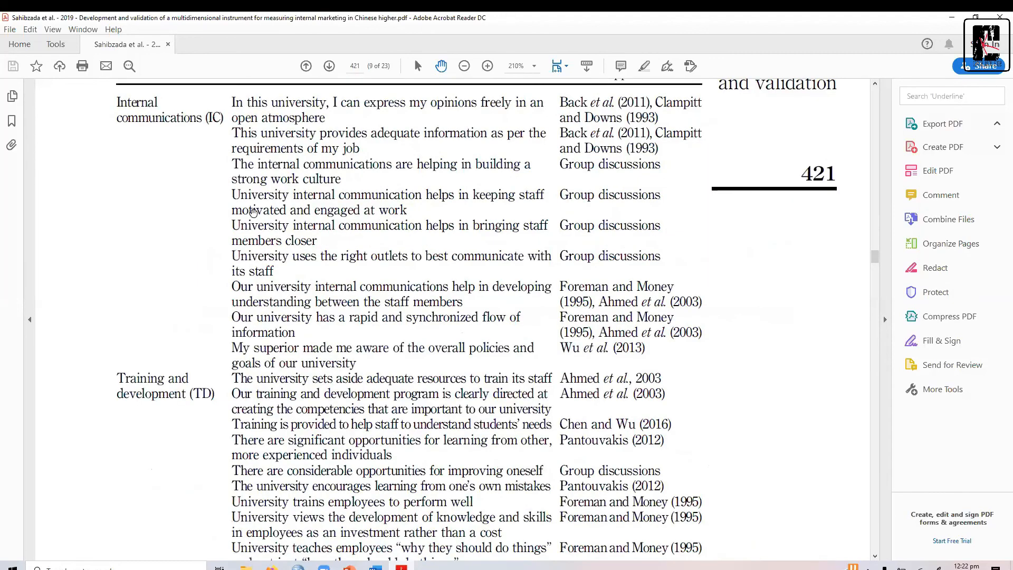
{"action": "scroll", "coordinate": [254, 214], "scroll_direction": "down", "scroll_amount": 8}
{"action": "scroll", "coordinate": [254, 213], "scroll_direction": "down", "scroll_amount": 15}
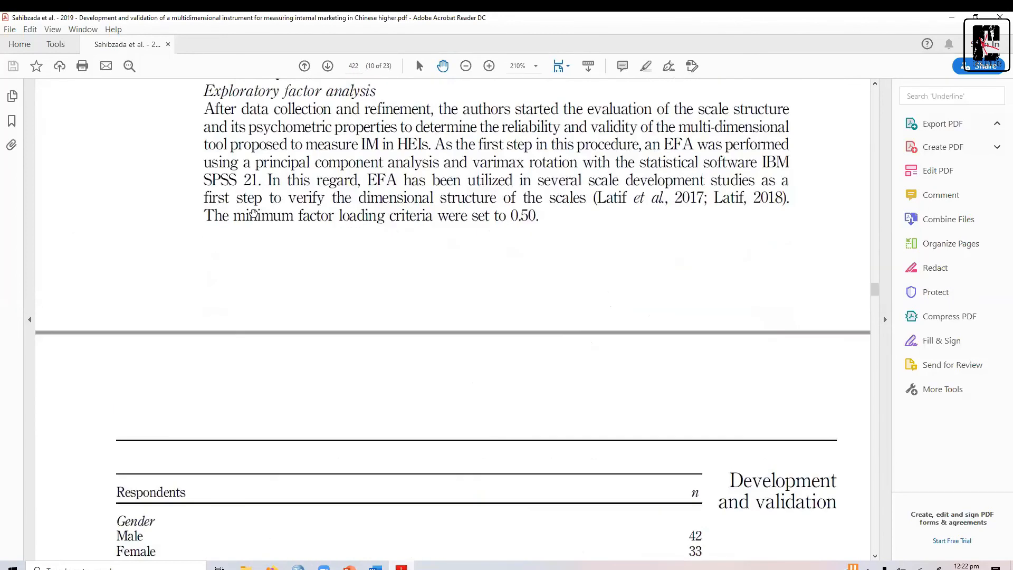
{"action": "scroll", "coordinate": [254, 213], "scroll_direction": "down", "scroll_amount": 15}
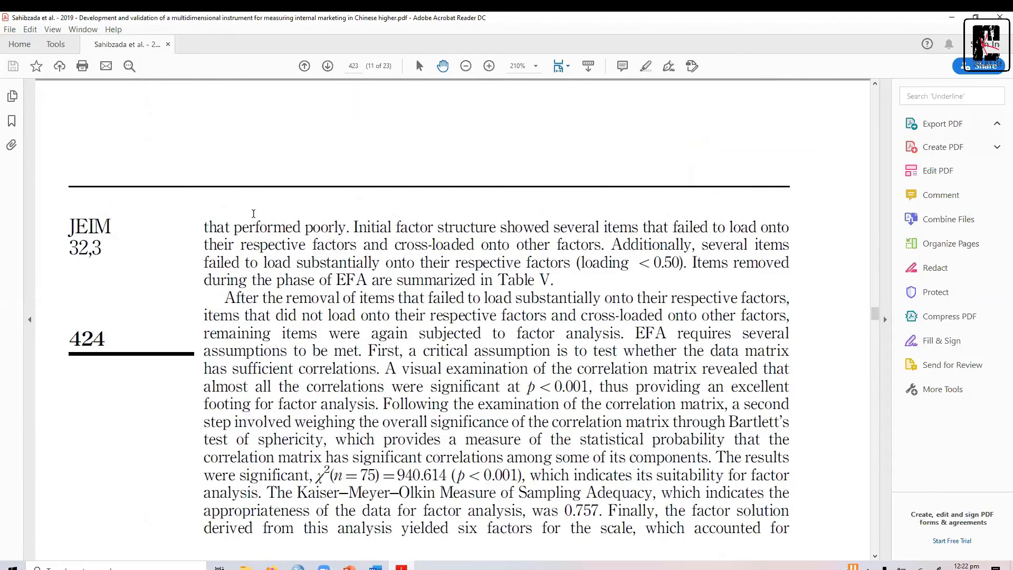
{"action": "scroll", "coordinate": [254, 213], "scroll_direction": "down", "scroll_amount": 8}
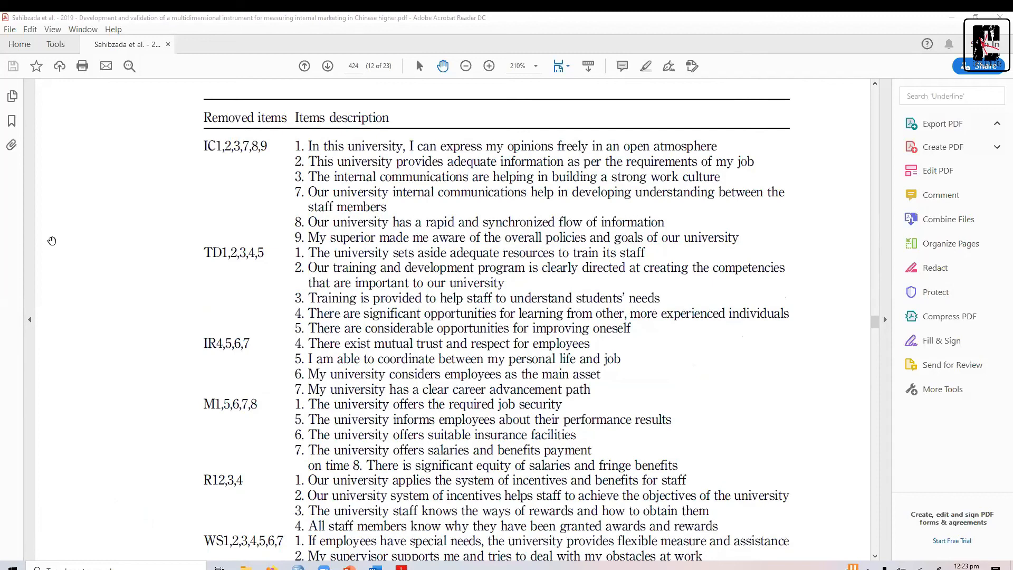
{"action": "scroll", "coordinate": [87, 275], "scroll_direction": "down", "scroll_amount": 15}
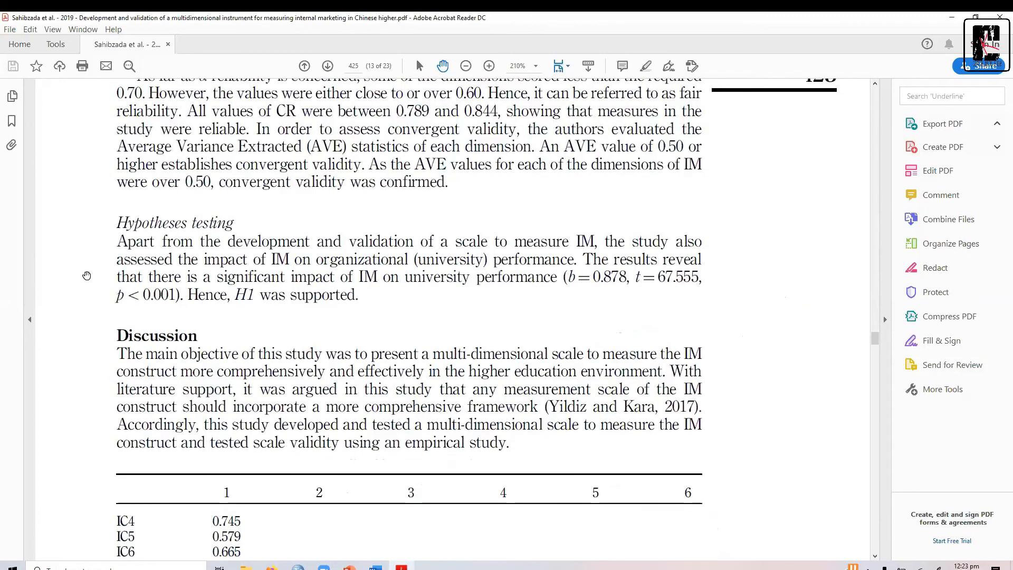
{"action": "scroll", "coordinate": [87, 275], "scroll_direction": "down", "scroll_amount": 3}
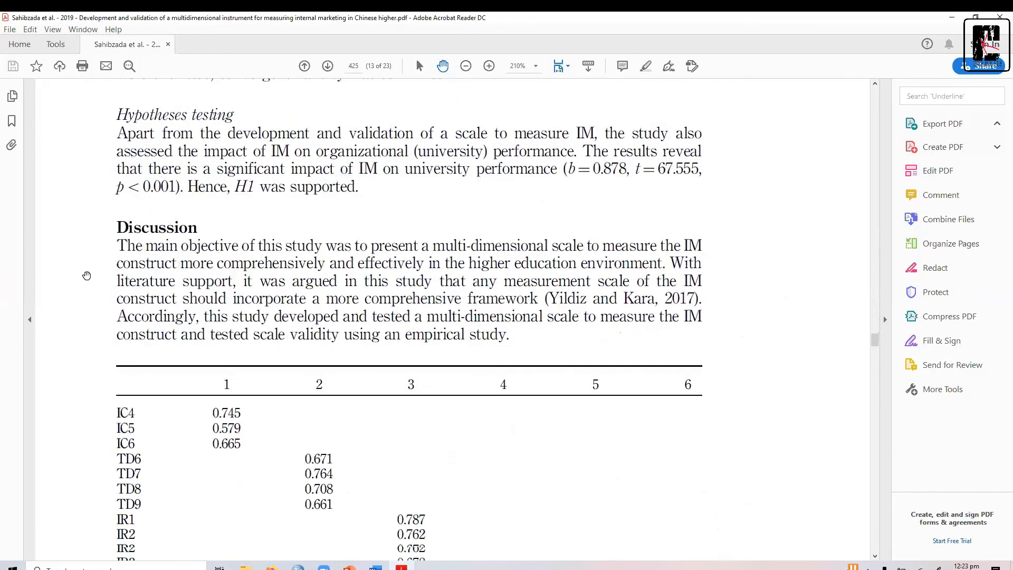
{"action": "scroll", "coordinate": [86, 275], "scroll_direction": "down", "scroll_amount": 10}
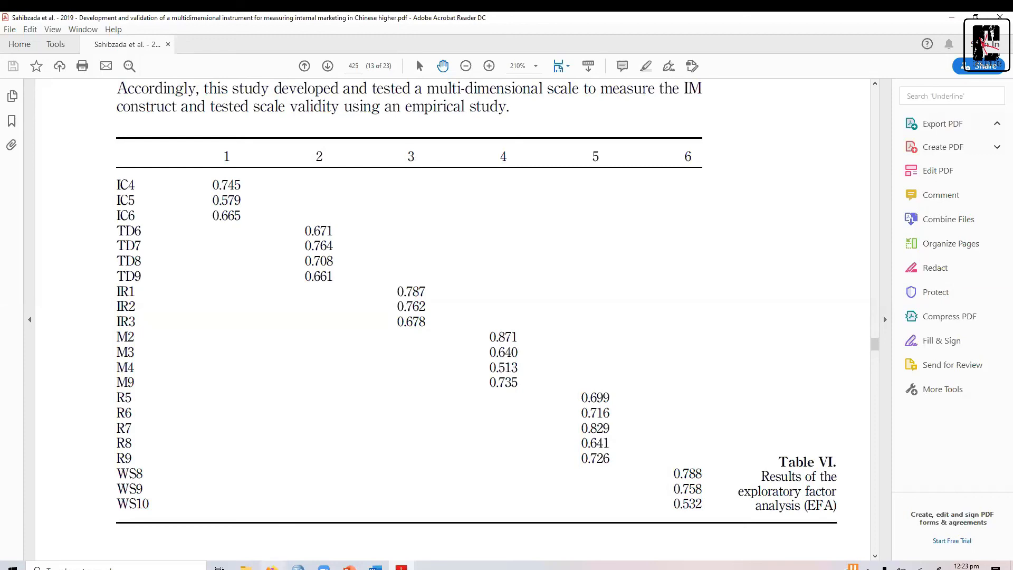
Open Data.sav from Research > Servant Leadership > Servant Leadership in Public Sector > Questionnaire and Responses Old (Pilot) and Main Study in Google Drive.
{"action": "left_click", "coordinate": [256, 527]}
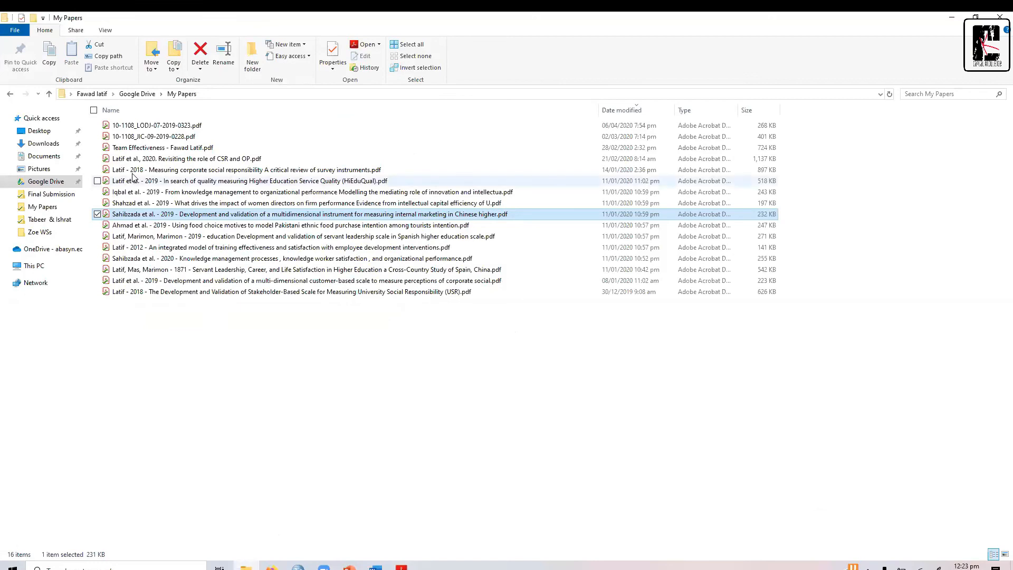
{"action": "left_click", "coordinate": [46, 181]}
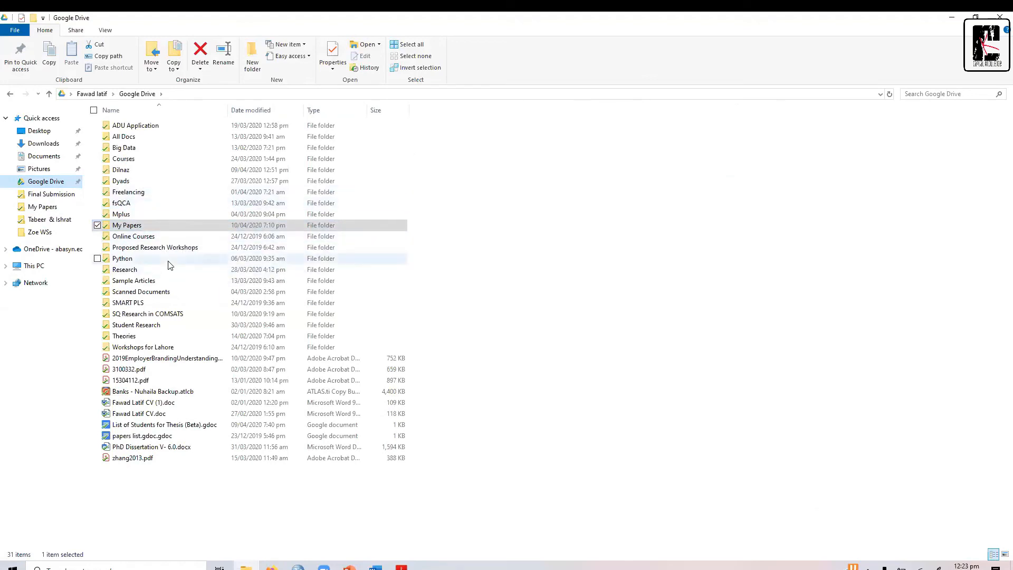
{"action": "double_click", "coordinate": [136, 270]}
{"action": "double_click", "coordinate": [522, 136]}
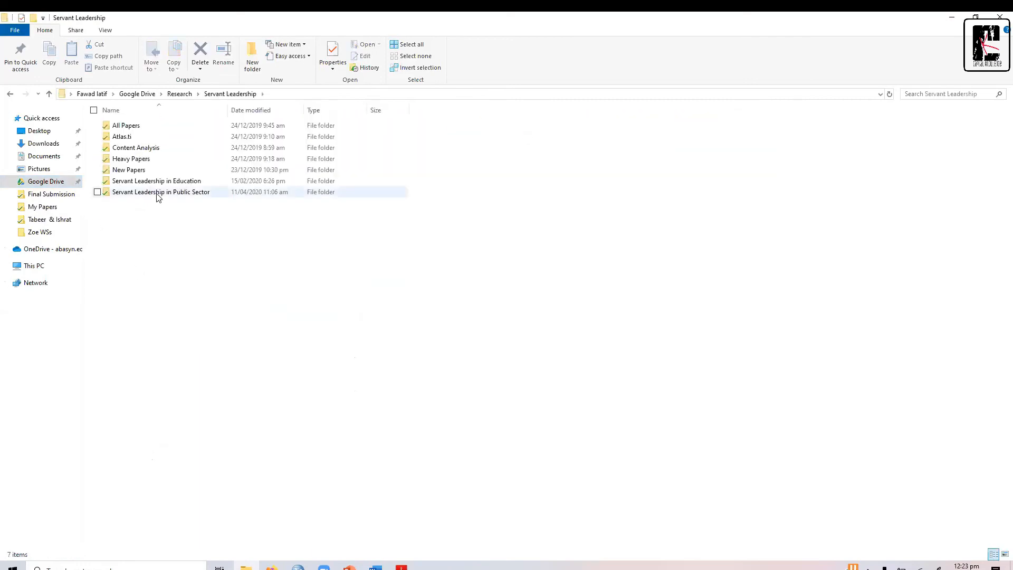
{"action": "double_click", "coordinate": [154, 194]}
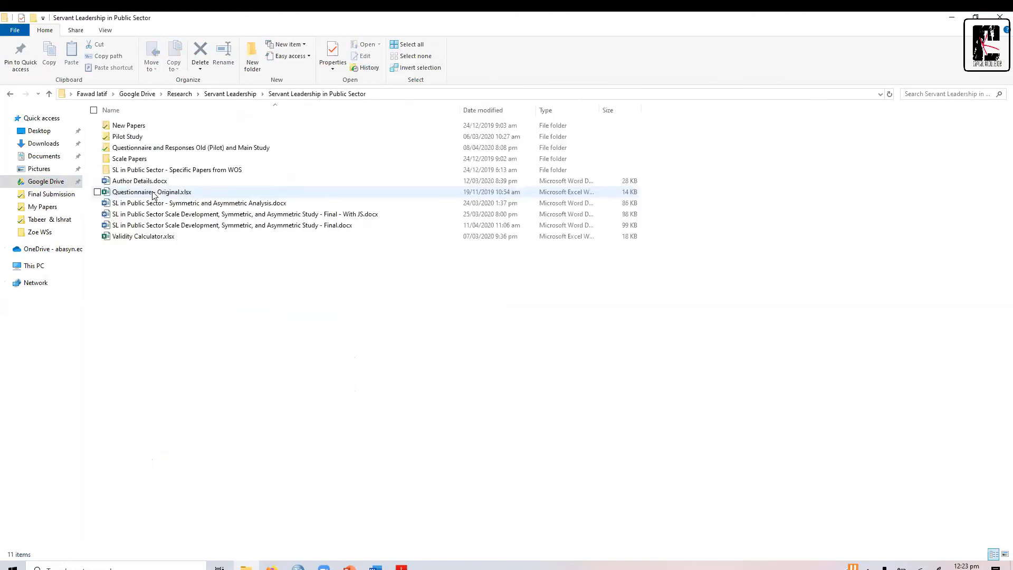
{"action": "double_click", "coordinate": [192, 149]}
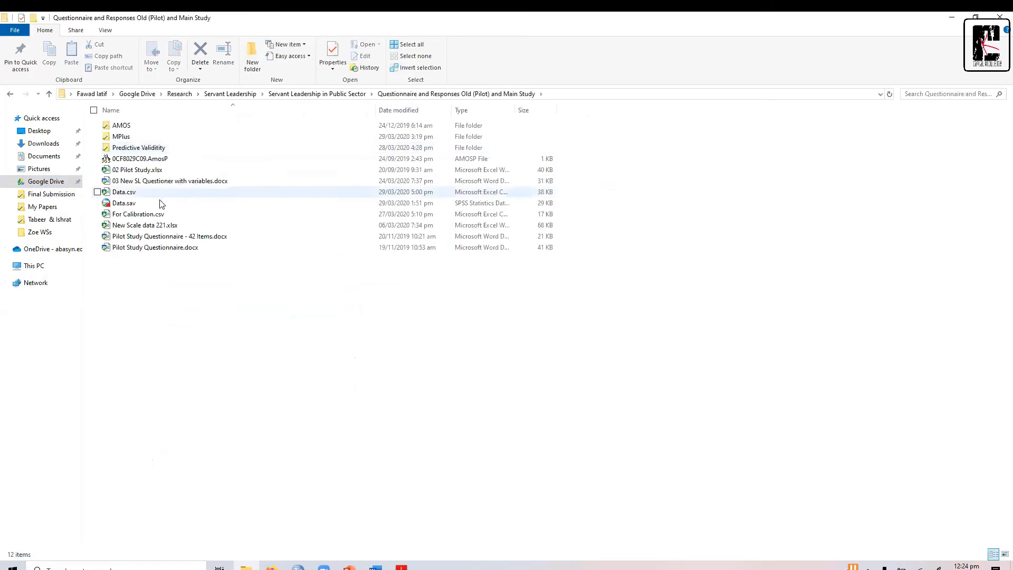
{"action": "left_click", "coordinate": [160, 205]}
{"action": "double_click", "coordinate": [160, 205]}
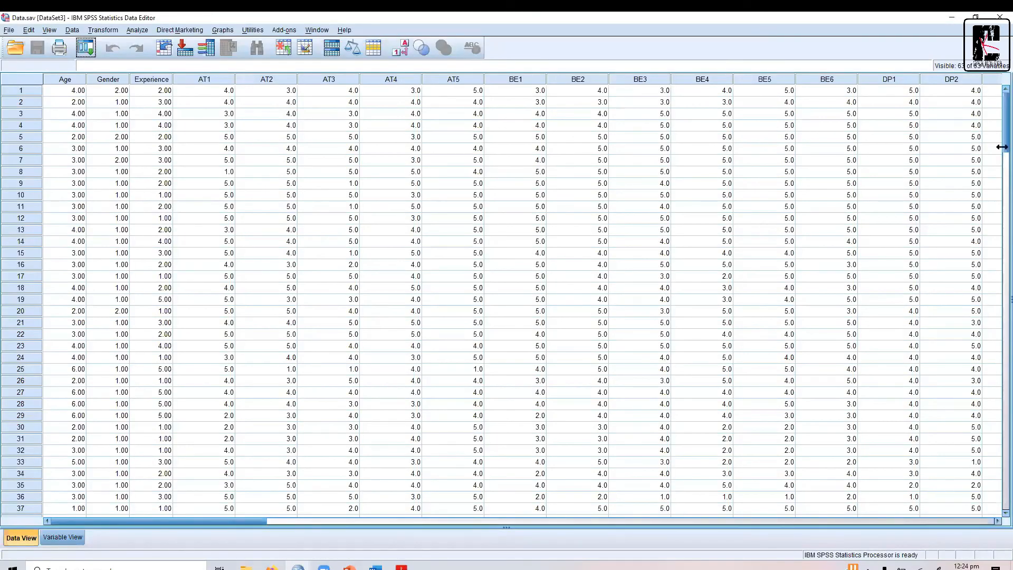
Return to the Data.sav dataset and review its variable definitions, highlighting the scale items through W7.
{"action": "left_click", "coordinate": [246, 566]}
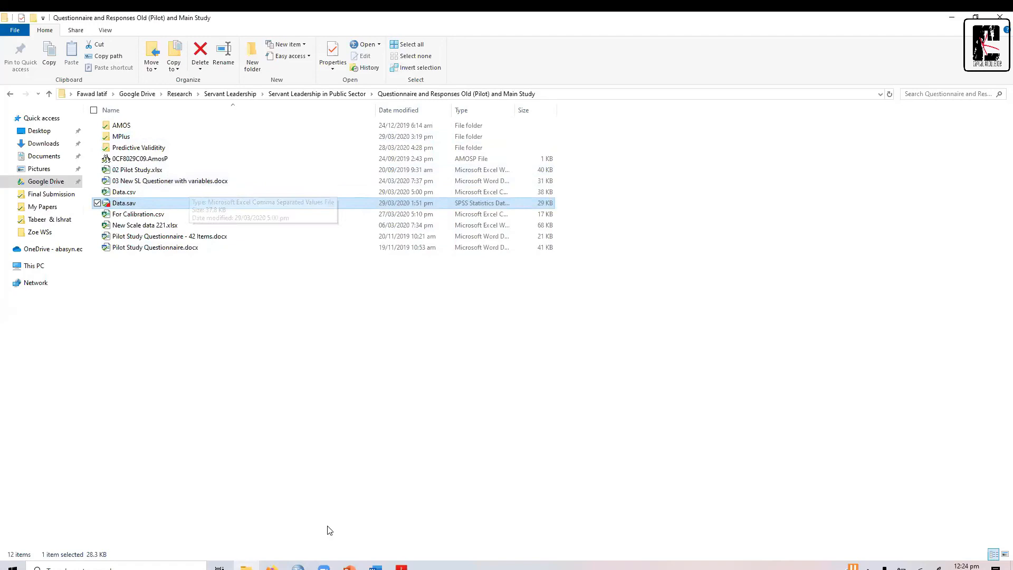
{"action": "left_click", "coordinate": [297, 567]}
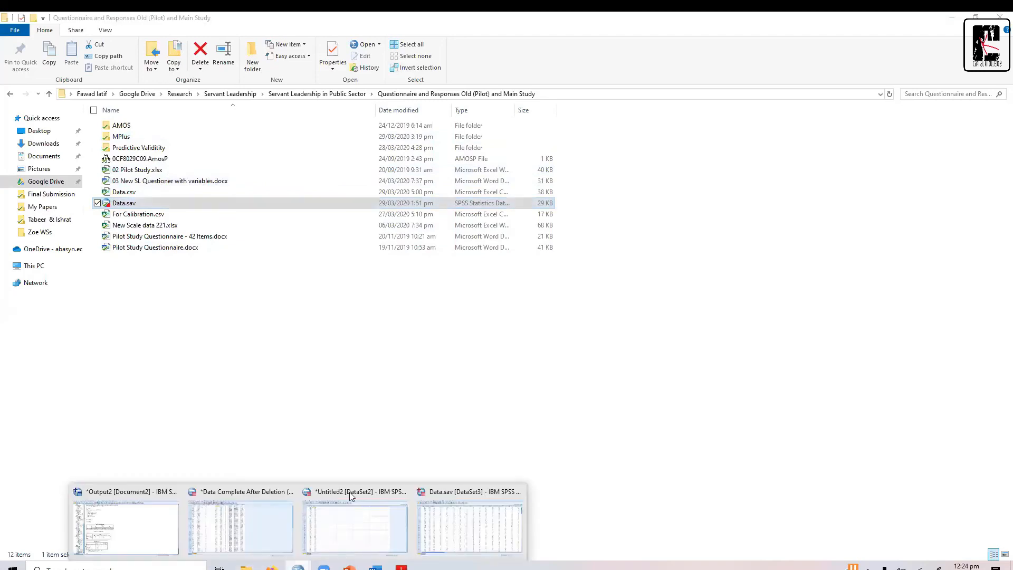
{"action": "left_click", "coordinate": [442, 519]}
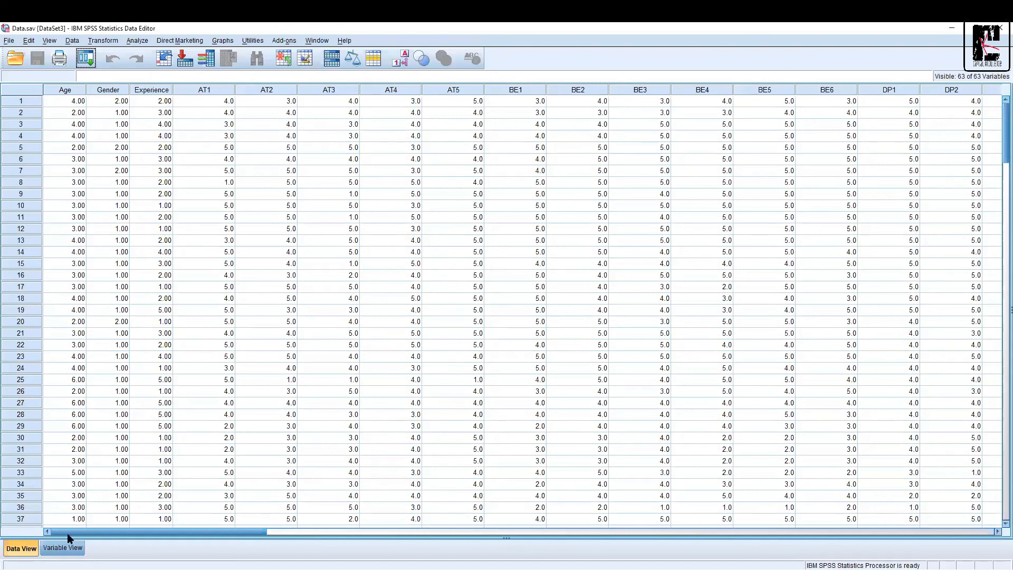
{"action": "left_click", "coordinate": [62, 546]}
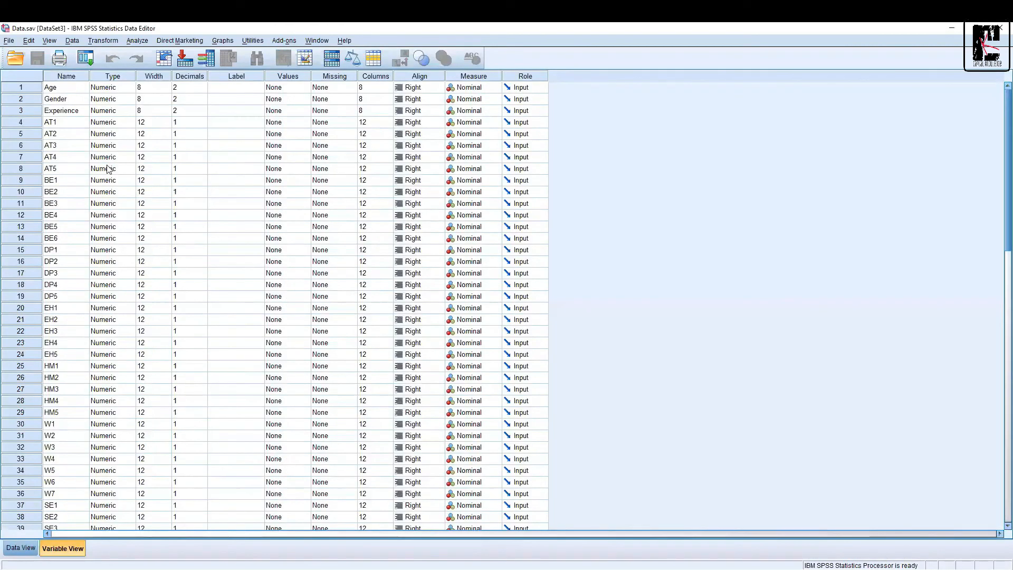
{"action": "left_click", "coordinate": [21, 125]}
{"action": "left_click_drag", "start_coordinate": [21, 126], "coordinate": [26, 493]}
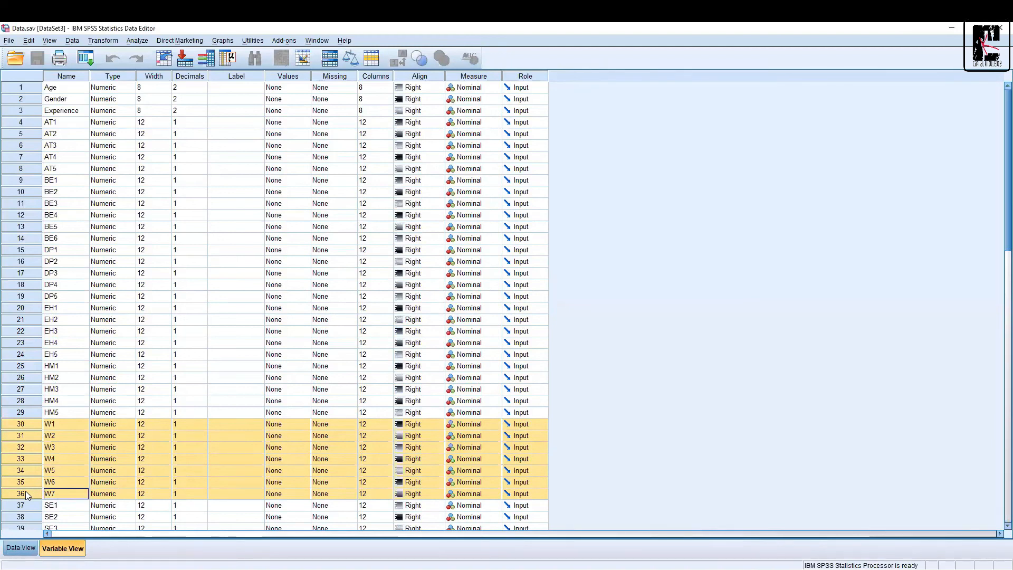
Start a Factor Analysis and add items AT1 through W7 as the analysis variables.
{"action": "left_click", "coordinate": [138, 42]}
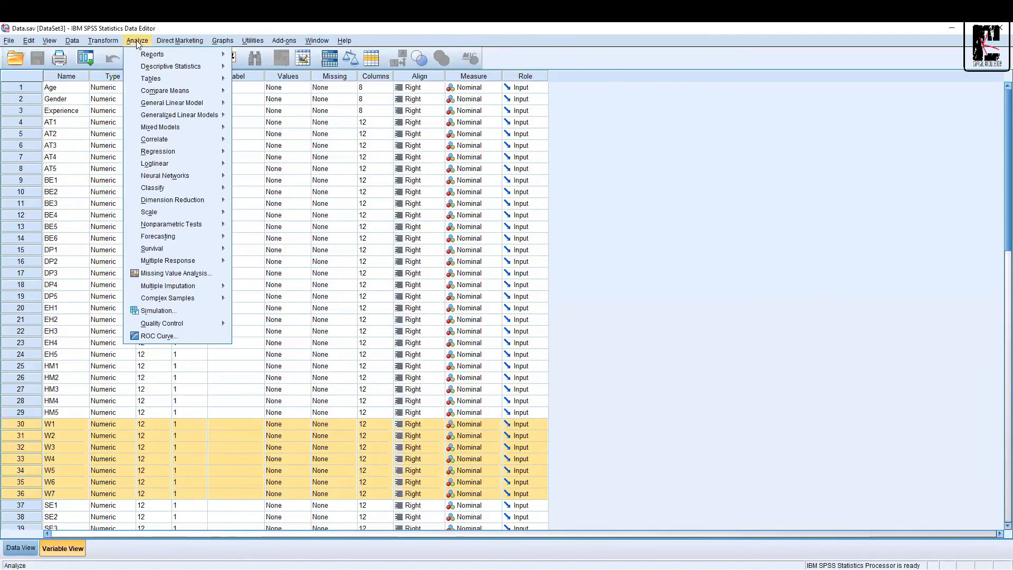
{"action": "mouse_move", "coordinate": [219, 200]}
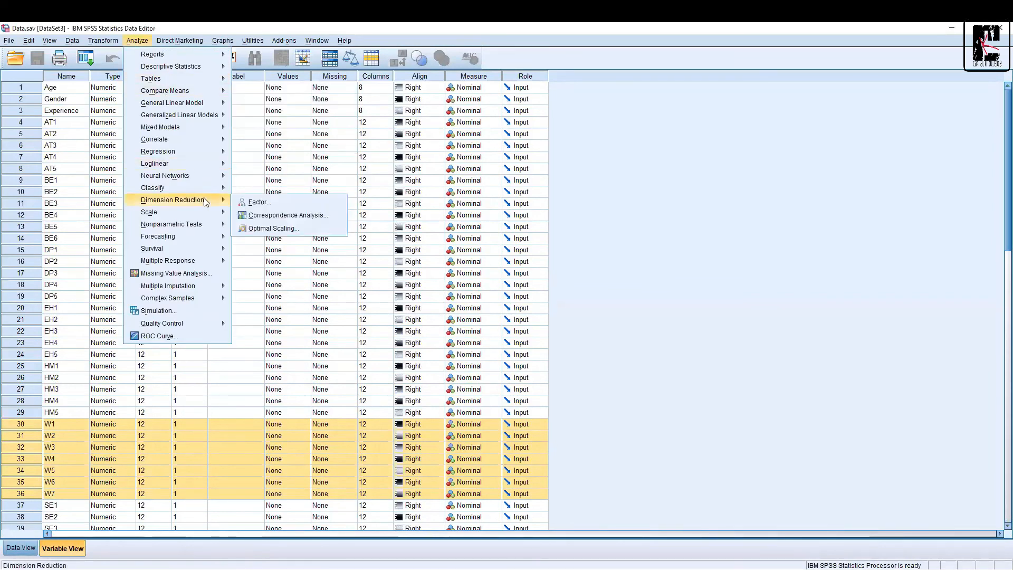
{"action": "left_click", "coordinate": [306, 203]}
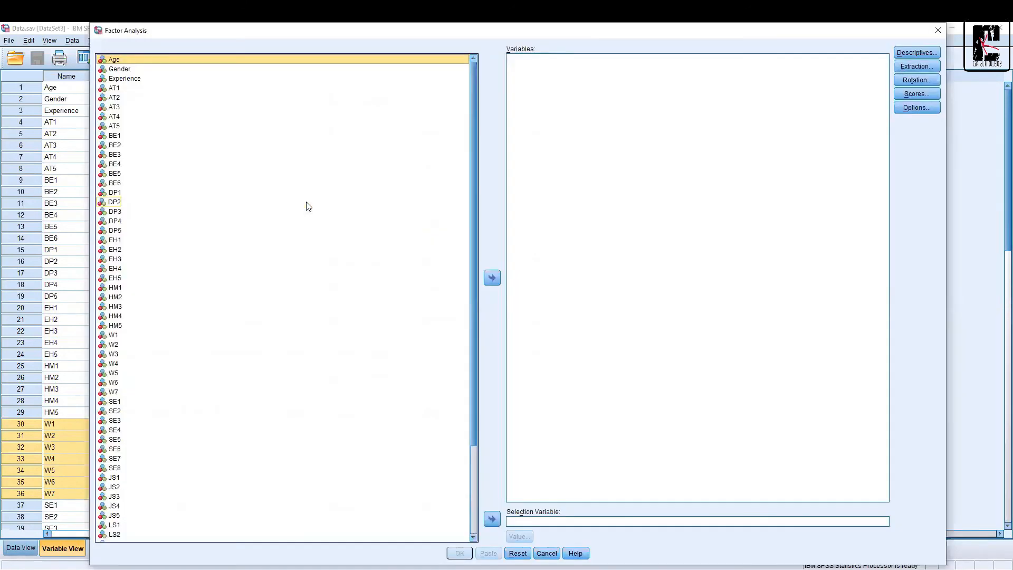
{"action": "left_click", "coordinate": [131, 88]}
{"action": "key", "text": "shift+Down"}
{"action": "key", "text": "shift+Down"}
{"action": "key", "text": "shift+Down"}
{"action": "key", "text": "shift+Down"}
{"action": "key", "text": "shift+Down"}
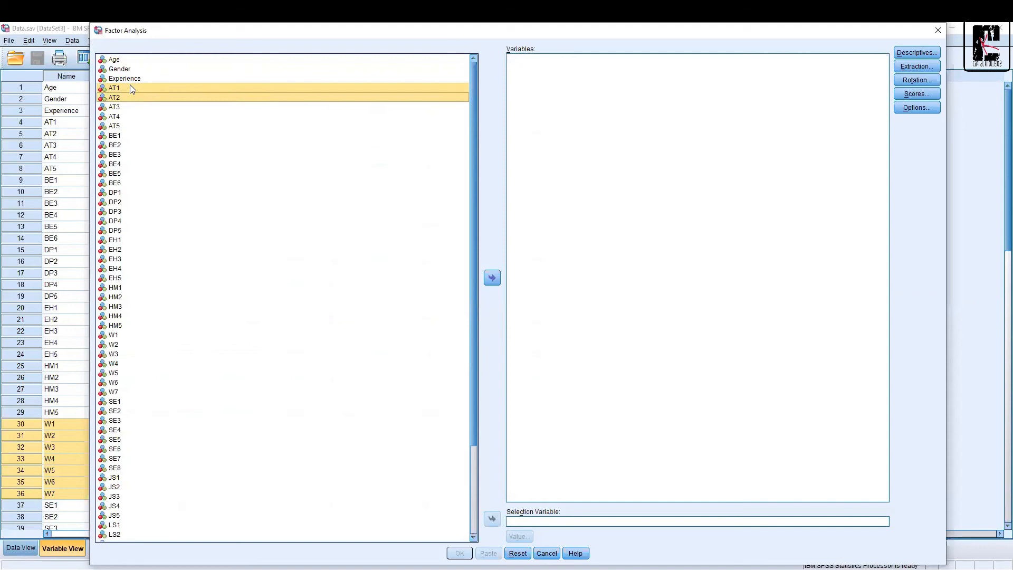
{"action": "key", "text": "shift+Down"}
{"action": "key", "text": "shift+Down"}
{"action": "key", "text": "shift+Down"}
{"action": "key", "text": "shift+Down"}
{"action": "key", "text": "shift+Down"}
{"action": "key", "text": "shift+Down"}
{"action": "key", "text": "shift+Down"}
{"action": "key", "text": "shift+Down"}
{"action": "key", "text": "shift+Down"}
{"action": "key", "text": "shift+Down"}
{"action": "key", "text": "shift+Down"}
{"action": "key", "text": "shift+Down"}
{"action": "key", "text": "shift+Down"}
{"action": "key", "text": "shift+Down"}
{"action": "key", "text": "shift+Down"}
{"action": "key", "text": "shift+Down"}
{"action": "key", "text": "shift+Down"}
{"action": "key", "text": "shift+Down"}
{"action": "key", "text": "shift+Down"}
{"action": "key", "text": "shift+Down"}
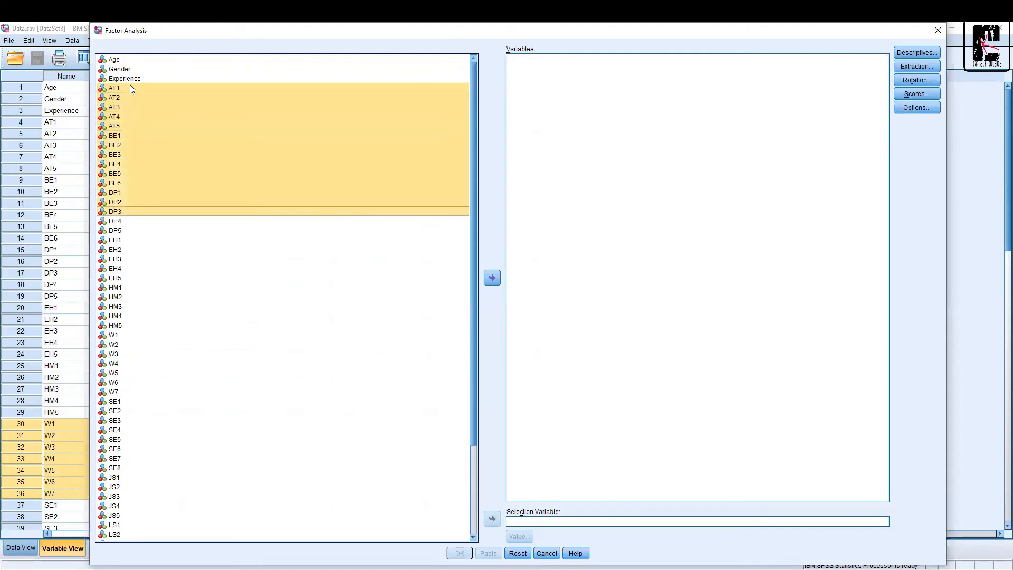
{"action": "key", "text": "shift+Down"}
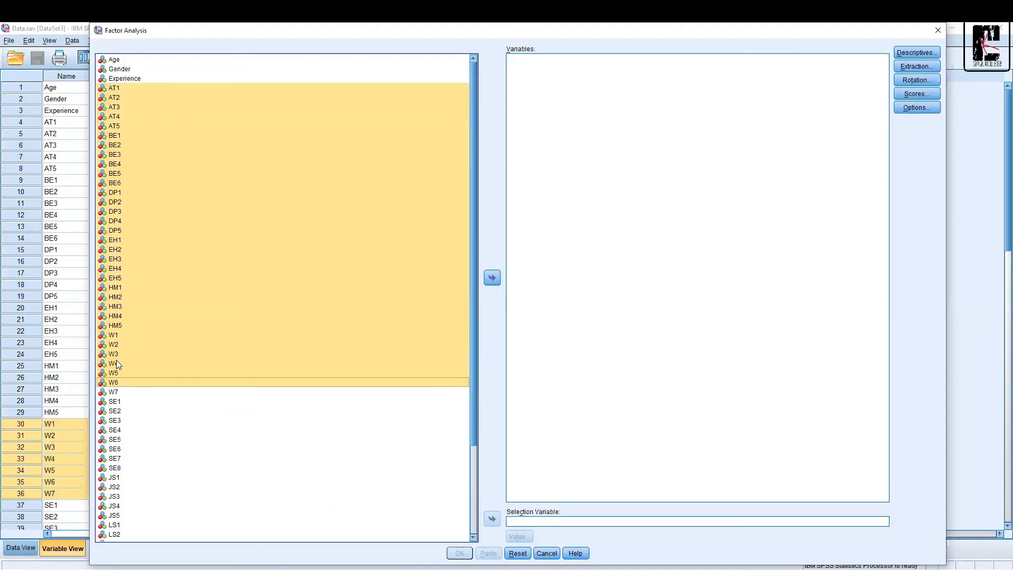
{"action": "key", "text": "shift+Down"}
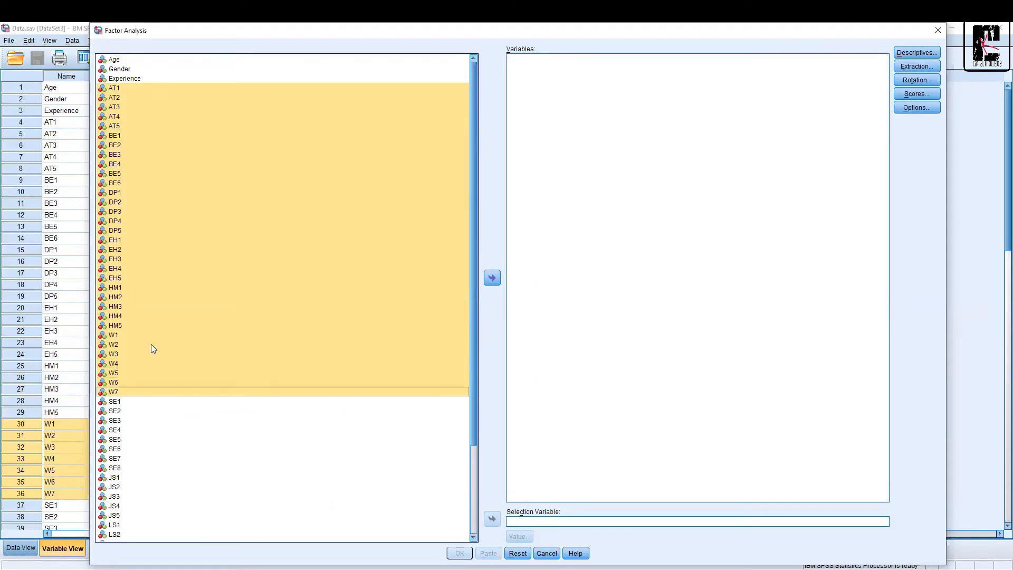
{"action": "left_click", "coordinate": [492, 277]}
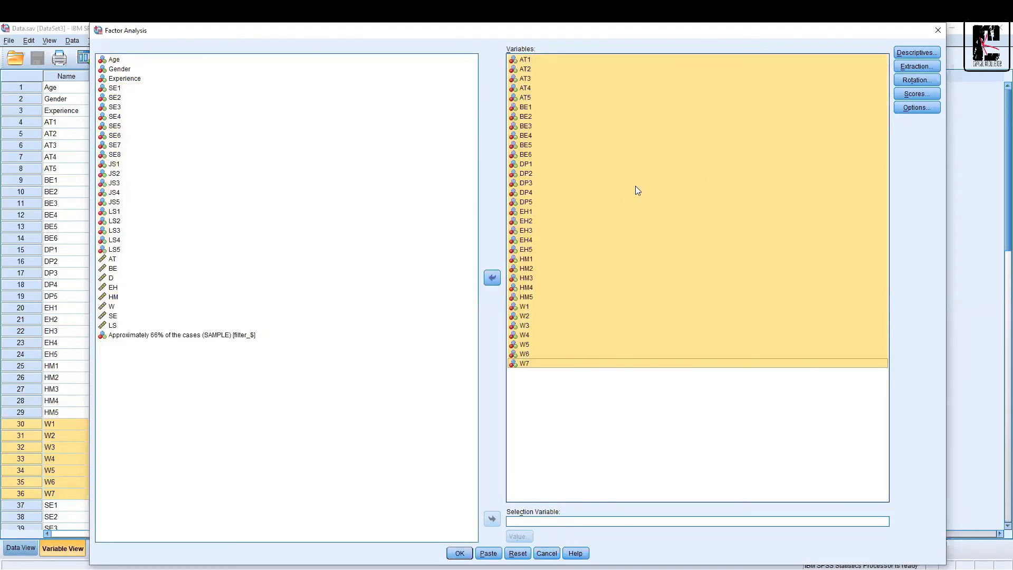
Request KMO and Bartlett's test of sphericity and accept principal components extraction based on eigenvalues greater than 1.
{"action": "left_click", "coordinate": [923, 54]}
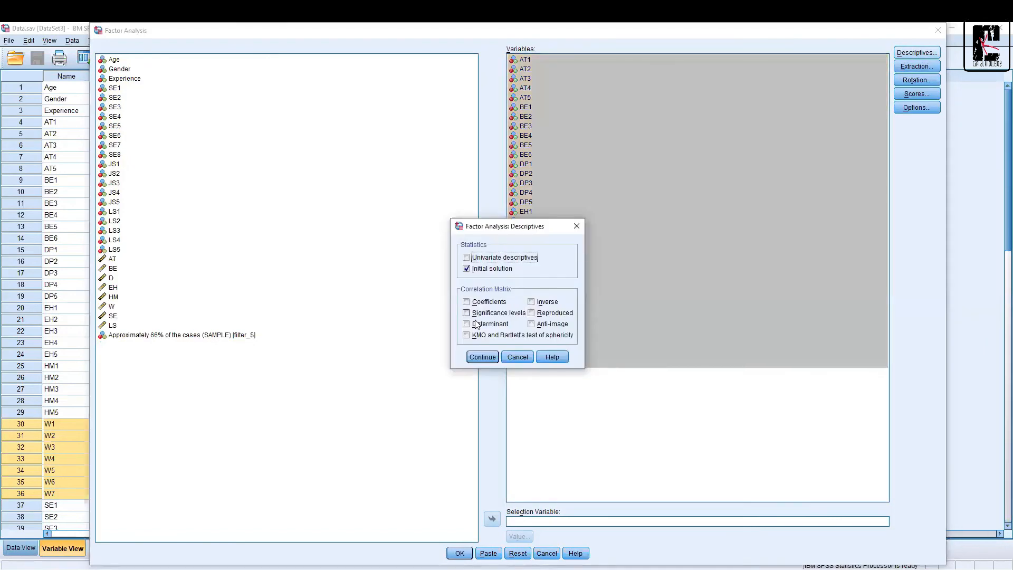
{"action": "left_click", "coordinate": [466, 335]}
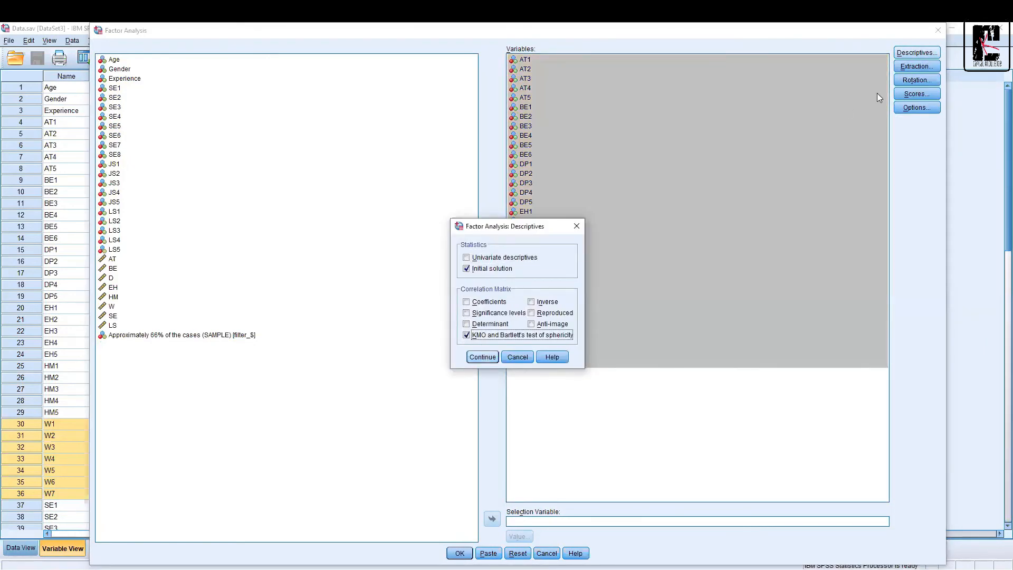
{"action": "key", "text": "Return"}
{"action": "left_click", "coordinate": [930, 69]}
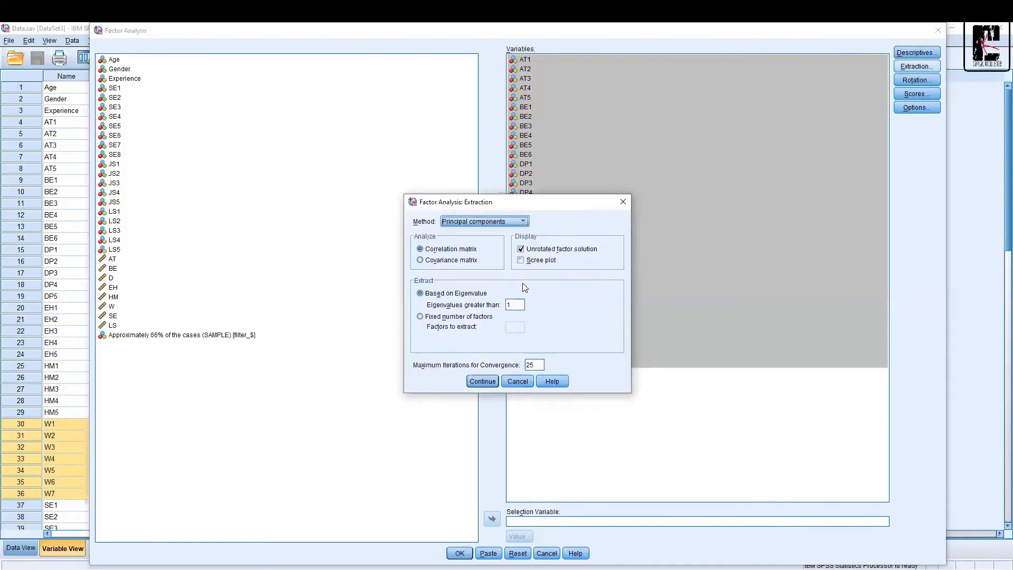
{"action": "left_click", "coordinate": [484, 383]}
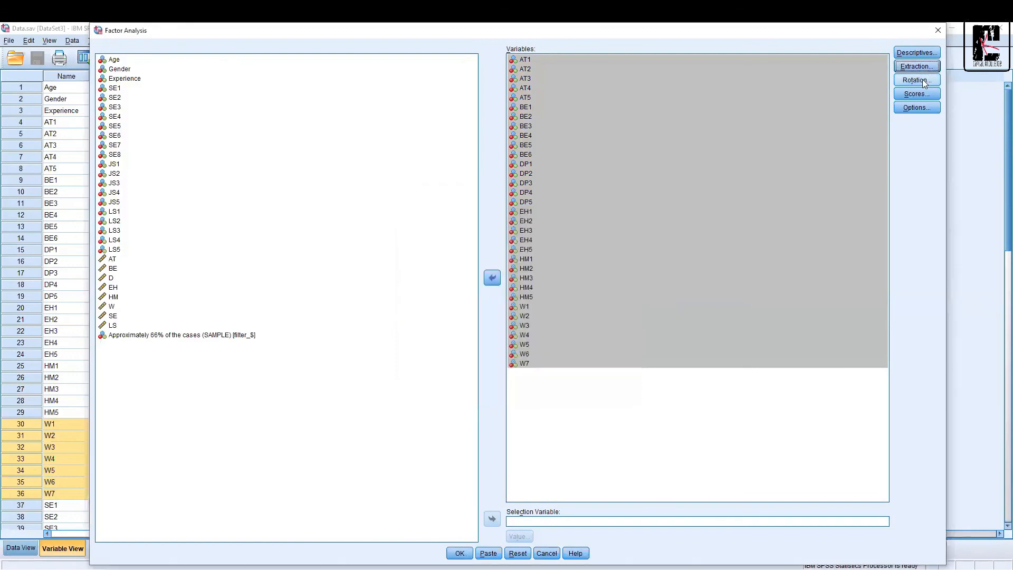
Set the factor rotation method to Varimax with the rotated solution displayed and a maximum of 25 iterations.
{"action": "left_click", "coordinate": [924, 84]}
{"action": "left_click", "coordinate": [477, 266]}
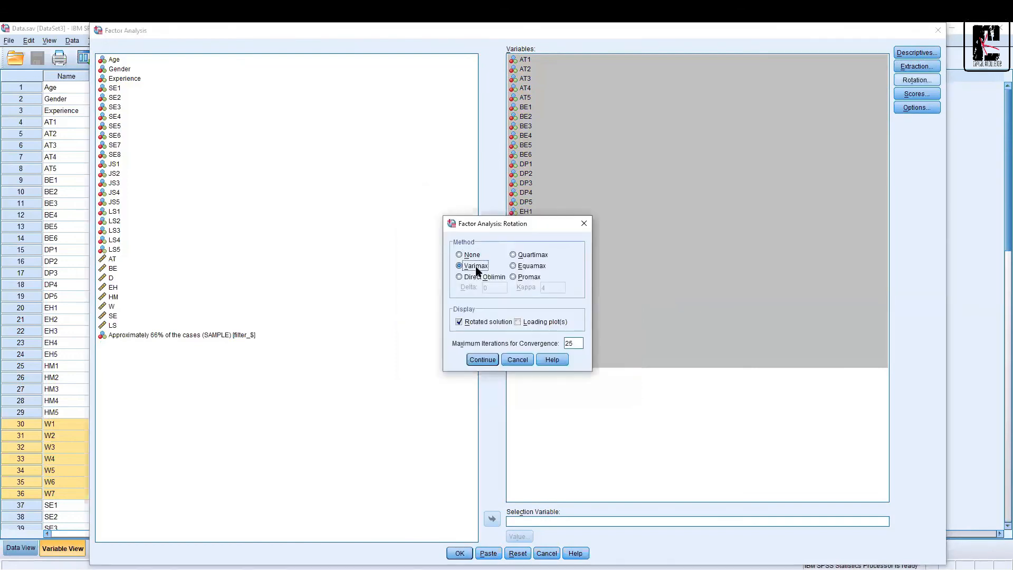
{"action": "left_click", "coordinate": [578, 343]}
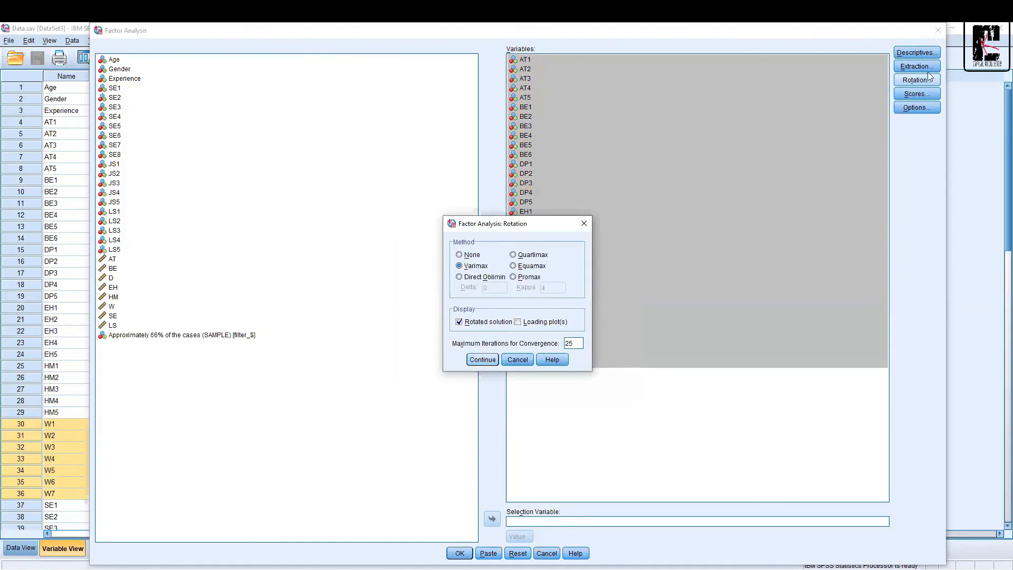
{"action": "left_click", "coordinate": [483, 359]}
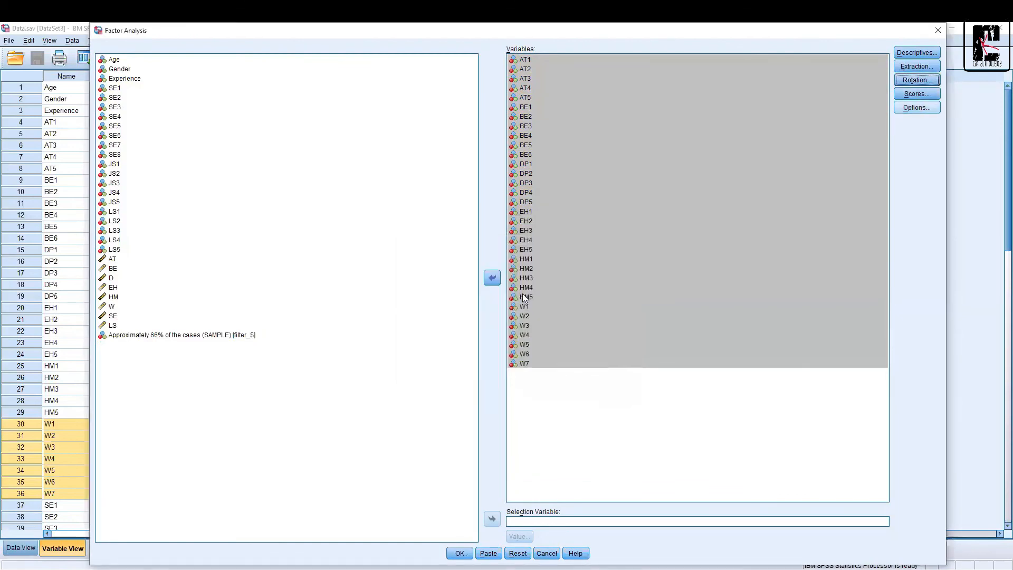
Suppress small coefficients with an absolute value below .10 and run the factor analysis.
{"action": "left_click", "coordinate": [917, 107]}
{"action": "left_click", "coordinate": [523, 323]}
{"action": "double_click", "coordinate": [566, 338]}
{"action": "type", "text": ".50"}
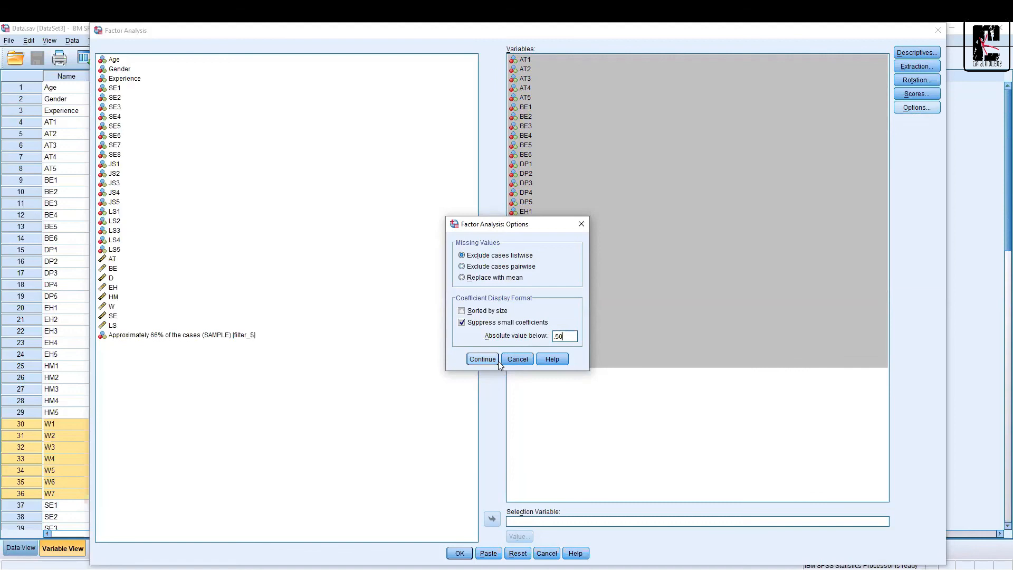
{"action": "key", "text": "BackSpace"}
{"action": "key", "text": "BackSpace"}
{"action": "type", "text": "10"}
{"action": "left_click", "coordinate": [488, 361]}
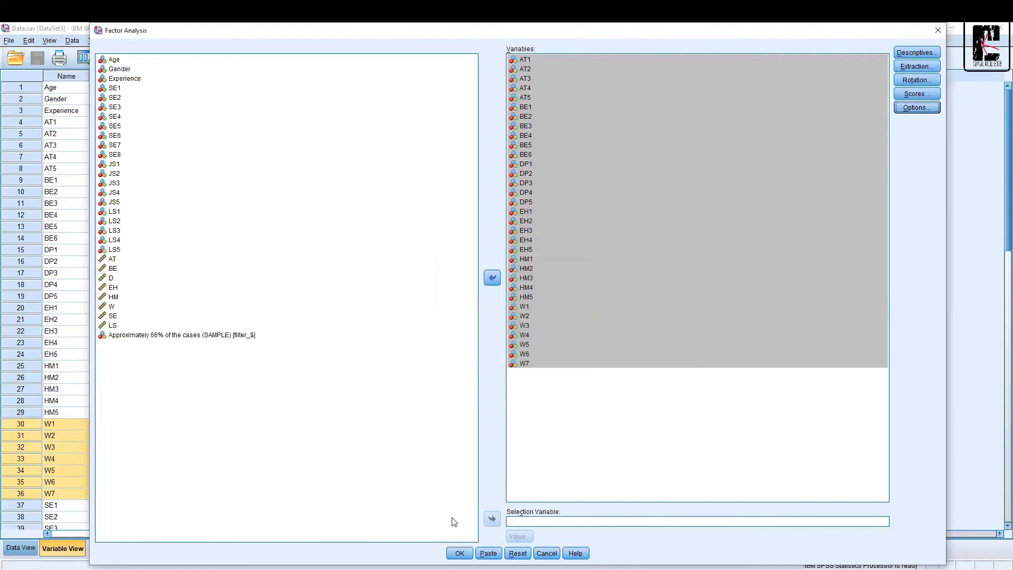
{"action": "left_click", "coordinate": [460, 553]}
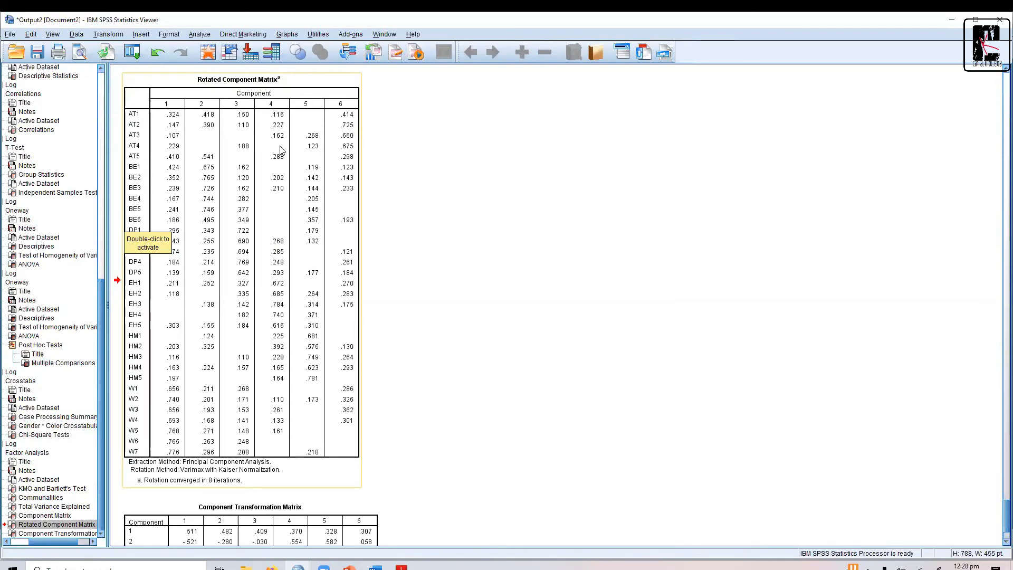
Delete all existing results from the output document and reopen the Factor Analysis setup.
{"action": "left_click", "coordinate": [461, 163]}
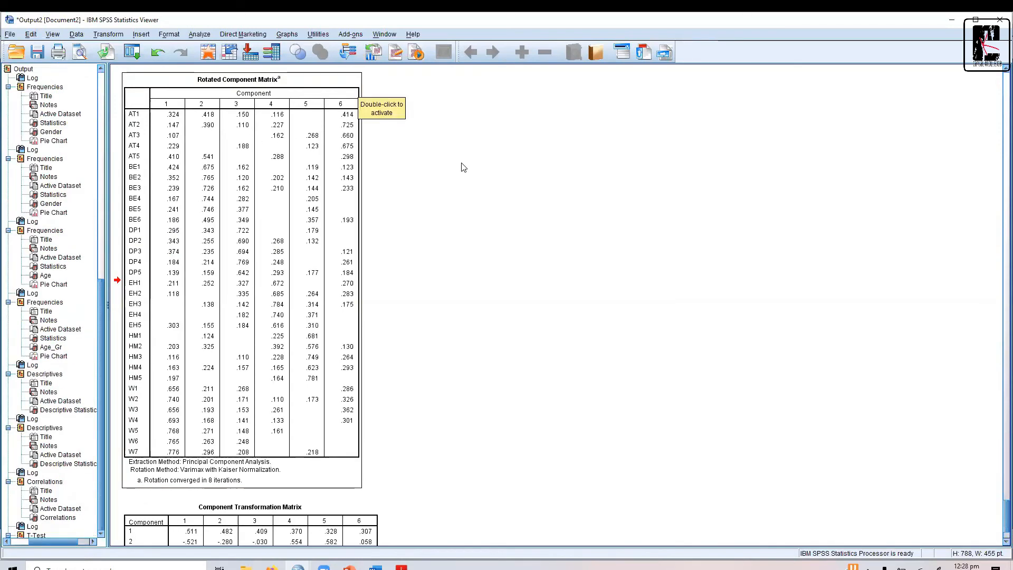
{"action": "key", "text": "Delete"}
{"action": "left_click", "coordinate": [198, 34]}
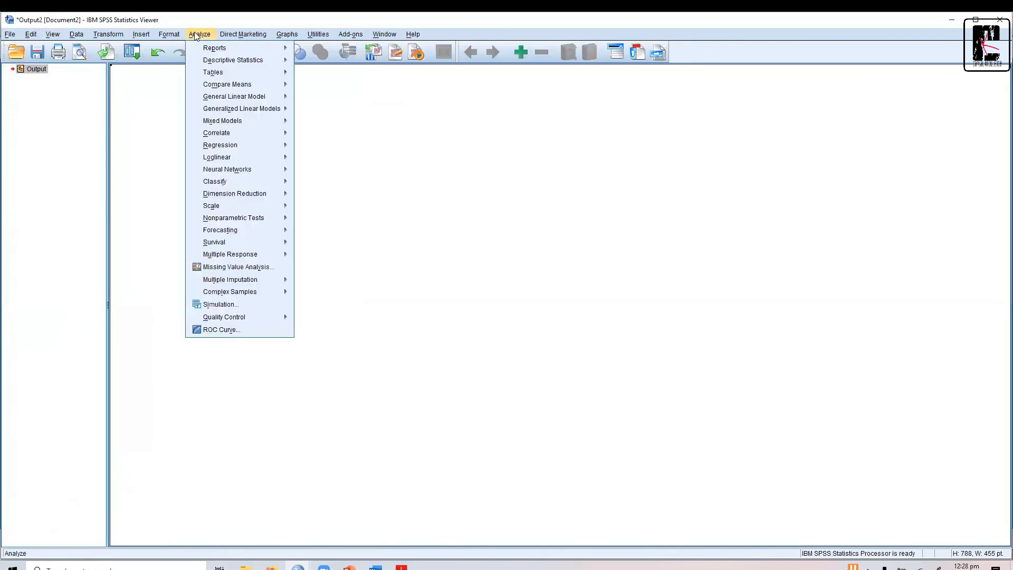
{"action": "mouse_move", "coordinate": [267, 193]}
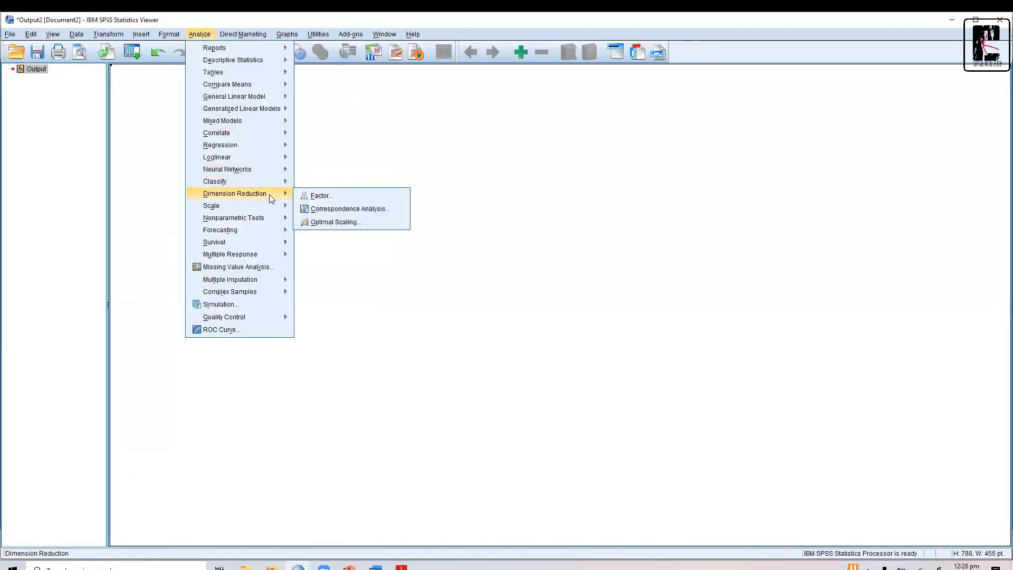
{"action": "left_click", "coordinate": [322, 195]}
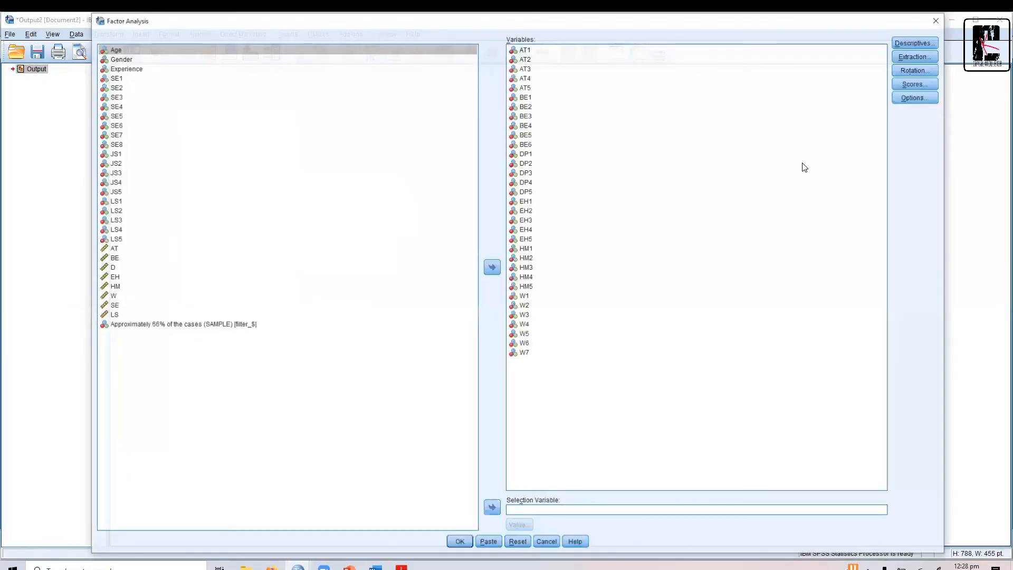
Rerun the factor analysis suppressing coefficients below .50 and show the Rotated Component Matrix.
{"action": "left_click", "coordinate": [923, 96]}
{"action": "double_click", "coordinate": [572, 327]}
{"action": "type", "text": ".50"}
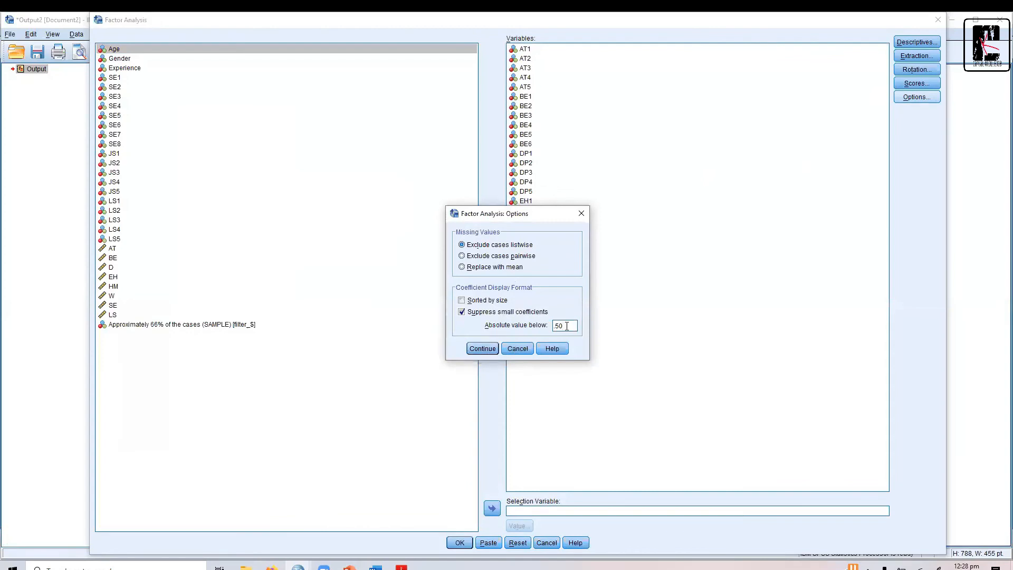
{"action": "left_click", "coordinate": [475, 350]}
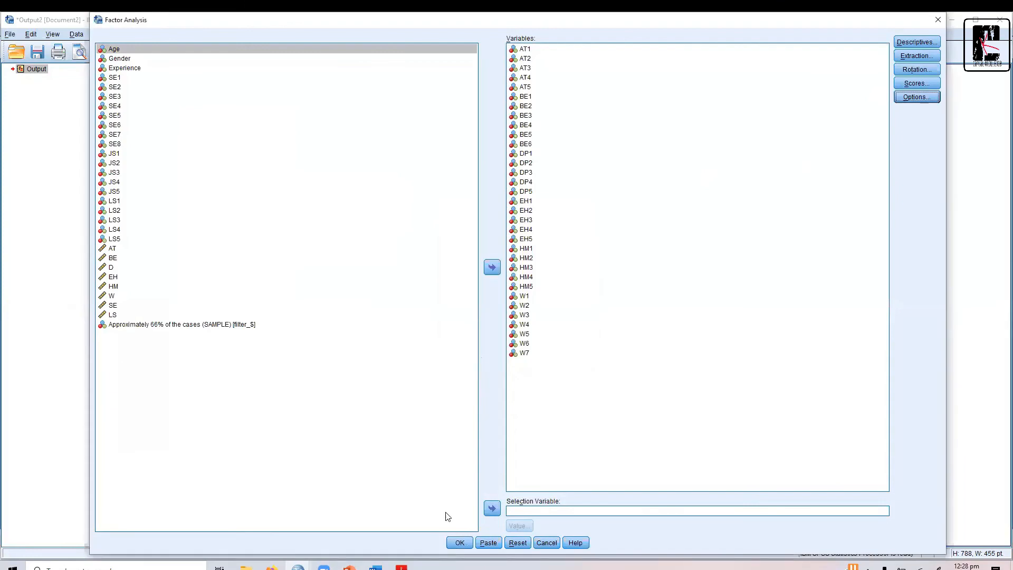
{"action": "left_click", "coordinate": [457, 543]}
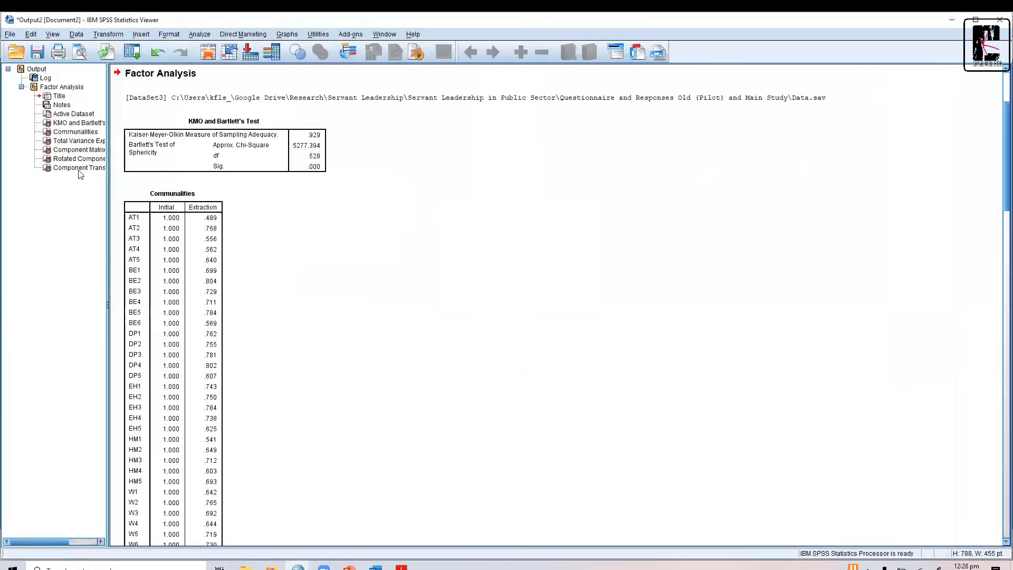
{"action": "left_click", "coordinate": [79, 161]}
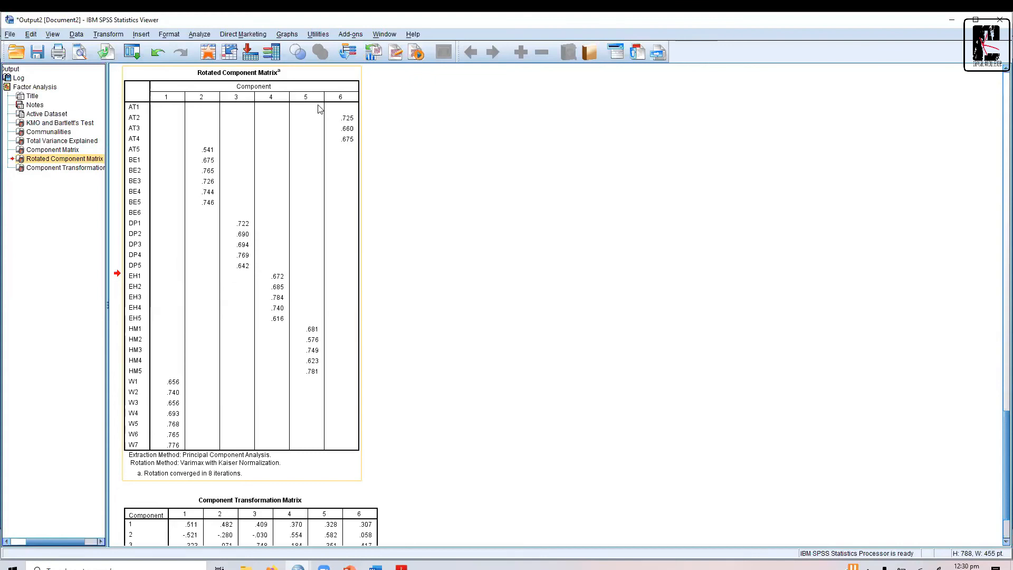
Clear all results from the output document and remove AT1 from the factor analysis variables.
{"action": "key", "text": "ctrl+a"}
{"action": "key", "text": "Delete"}
{"action": "left_click", "coordinate": [200, 34]}
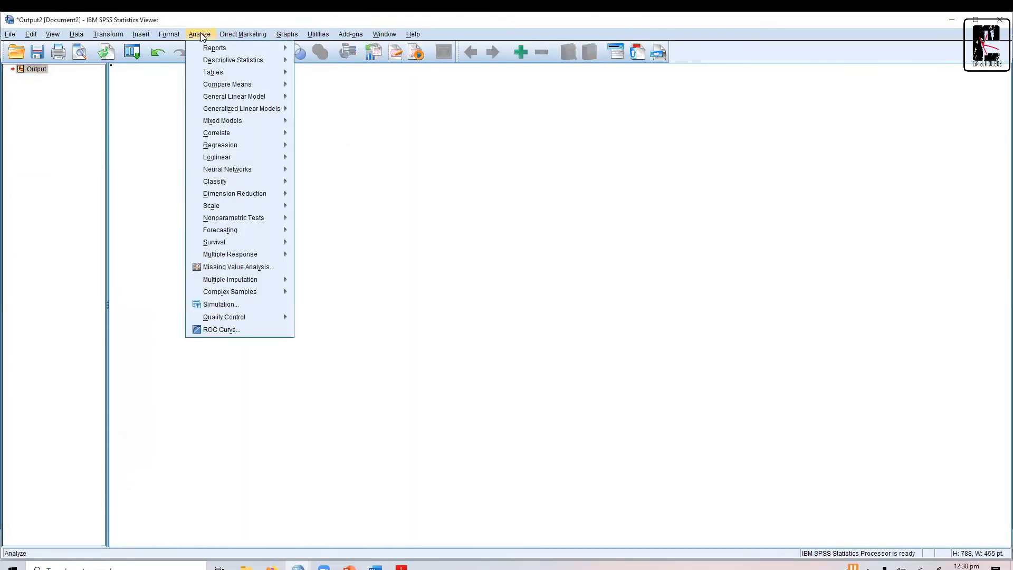
{"action": "mouse_move", "coordinate": [270, 158]}
{"action": "mouse_move", "coordinate": [276, 196]}
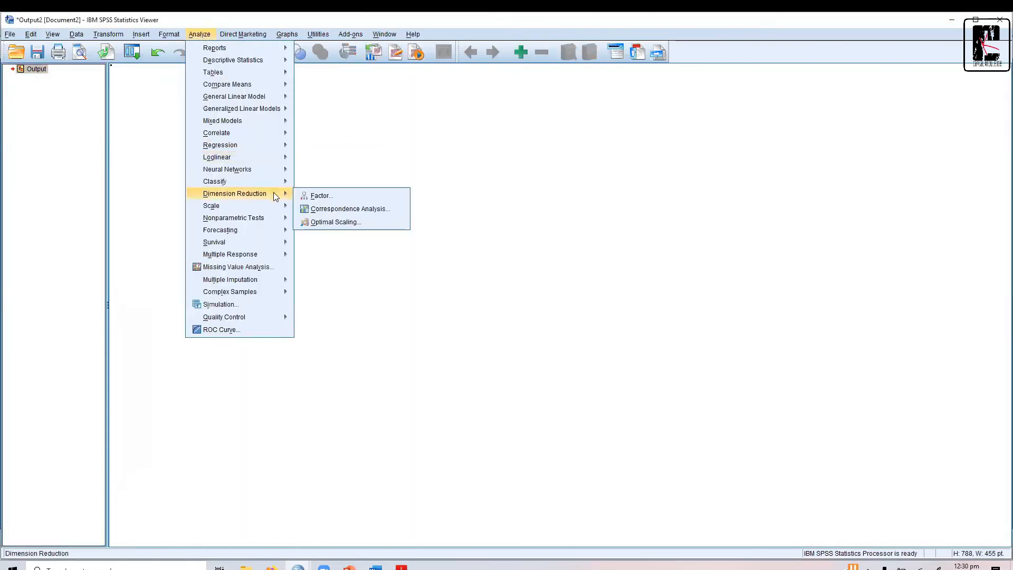
{"action": "left_click", "coordinate": [317, 196]}
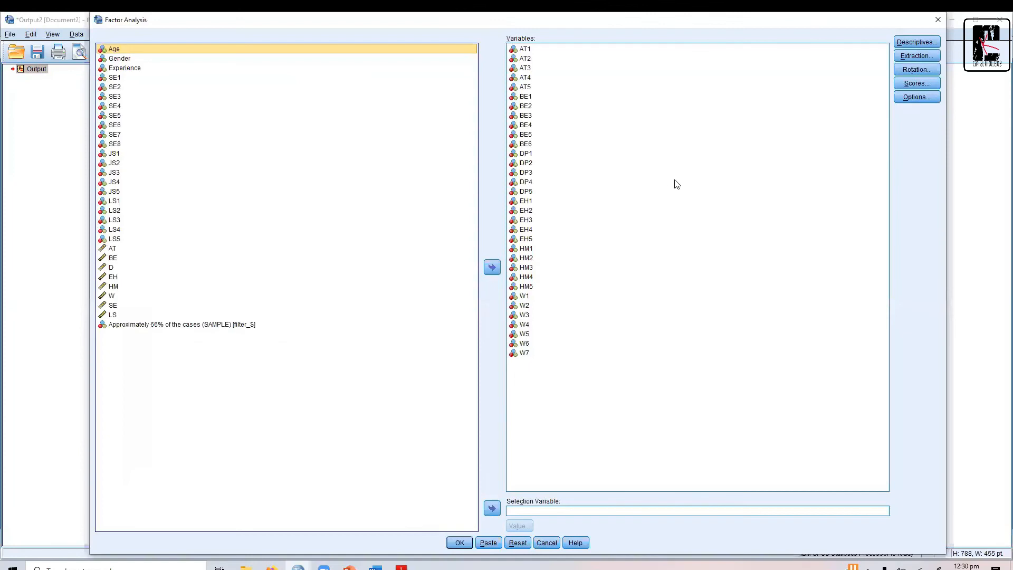
{"action": "left_click", "coordinate": [656, 52]}
{"action": "left_click", "coordinate": [493, 267]}
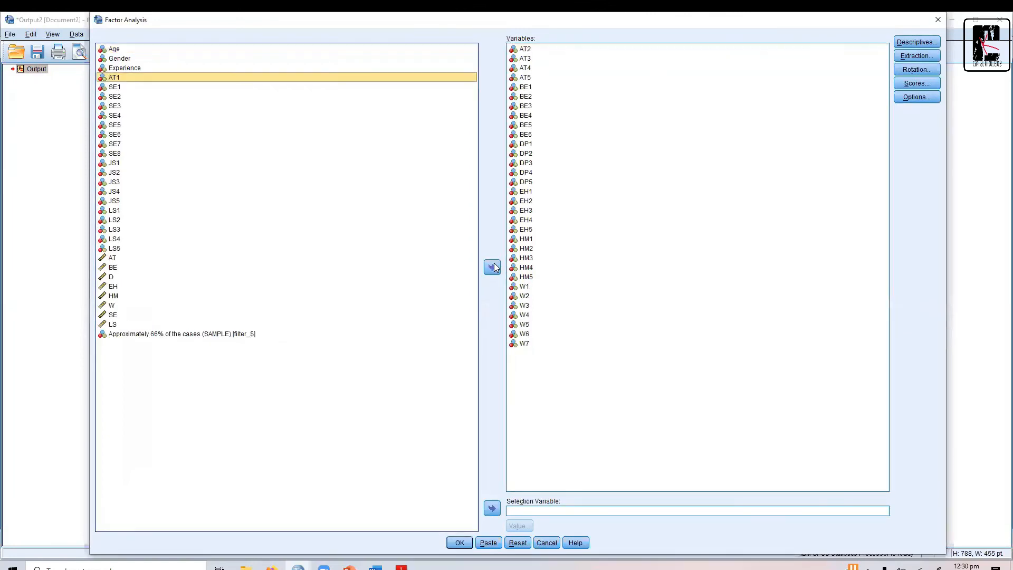
Run the factor analysis without AT1 and bring up the Rotated Component Matrix.
{"action": "left_click", "coordinate": [459, 543]}
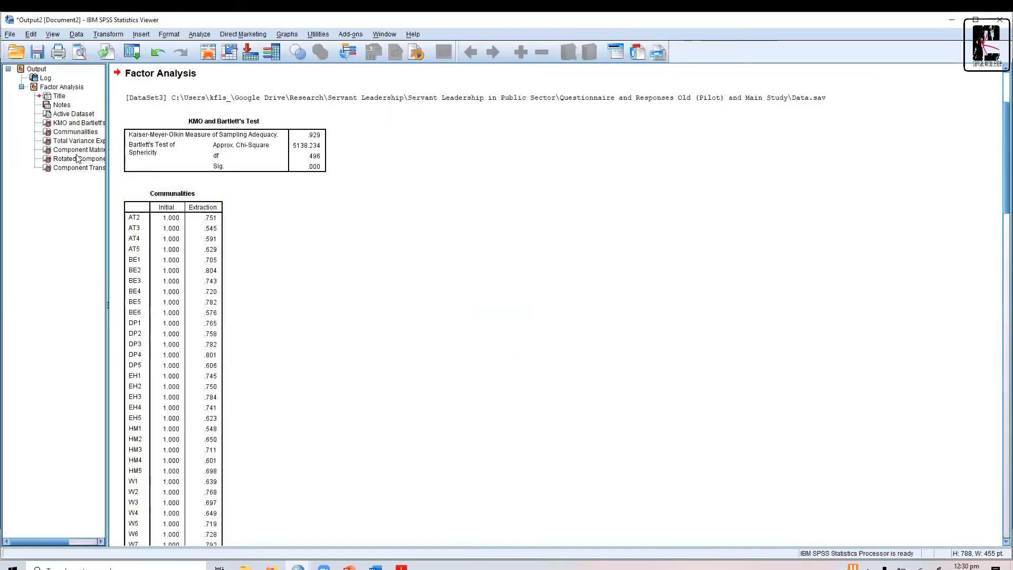
{"action": "left_click", "coordinate": [76, 159]}
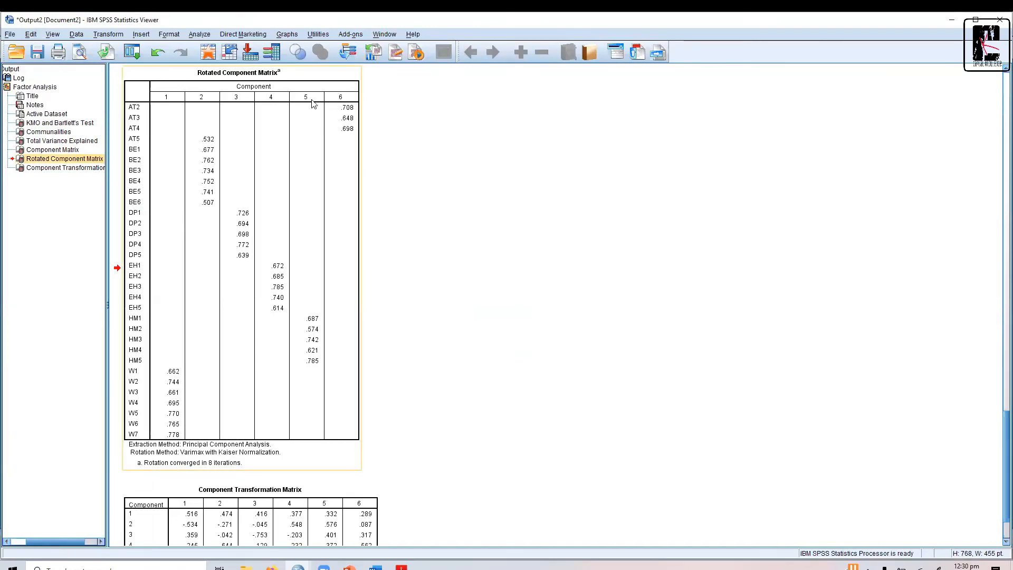
Delete all results from the output document and remove AT5 from the factor analysis variables.
{"action": "key", "text": "ctrl+a"}
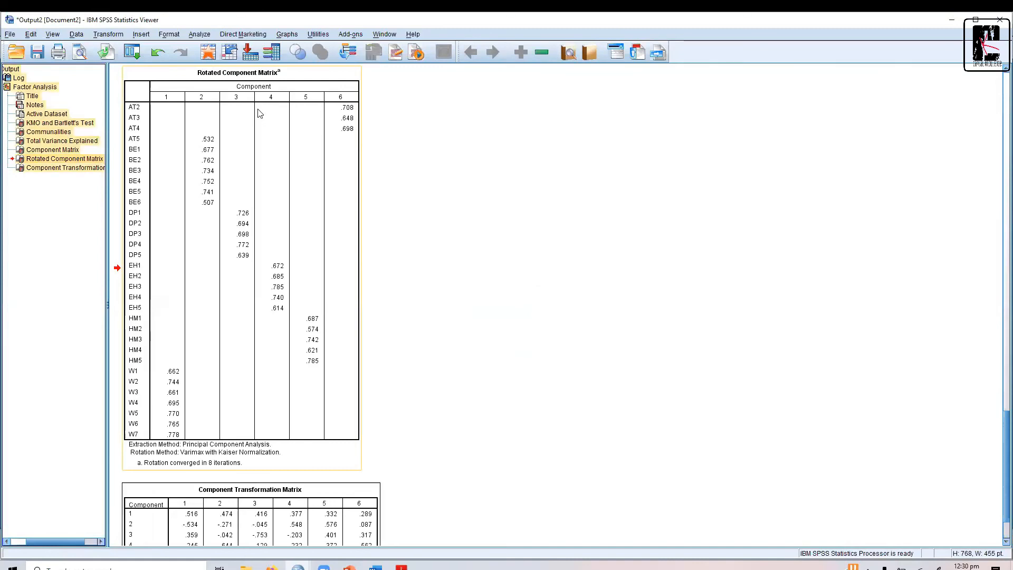
{"action": "key", "text": "Delete"}
{"action": "left_click", "coordinate": [199, 34]}
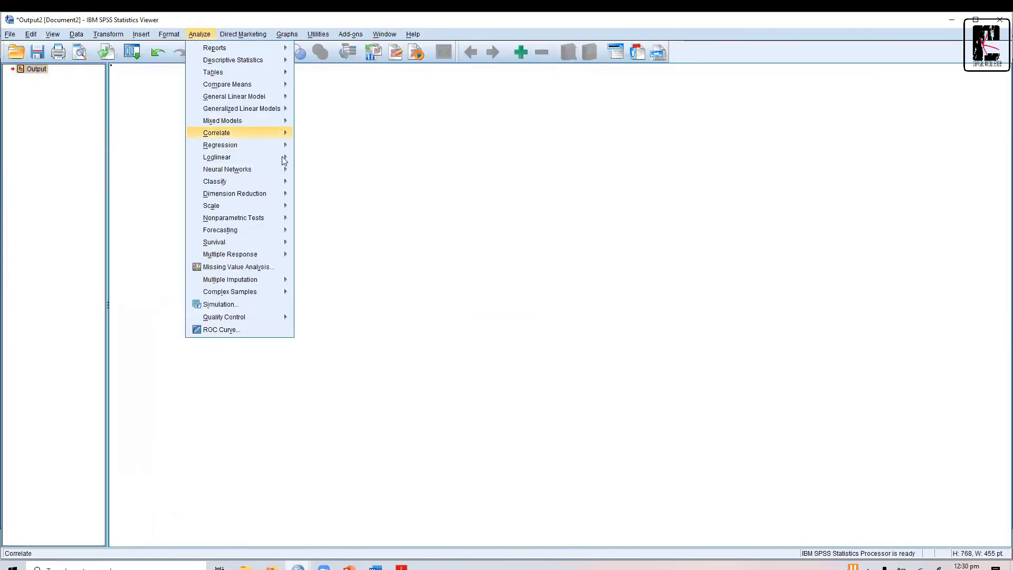
{"action": "mouse_move", "coordinate": [277, 197]}
{"action": "left_click", "coordinate": [316, 194]}
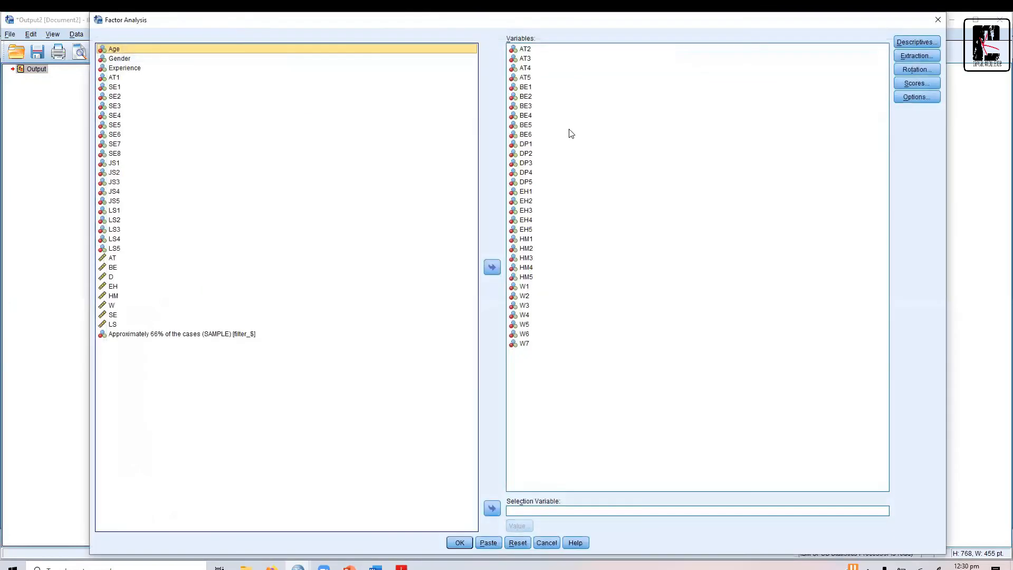
{"action": "double_click", "coordinate": [527, 77]}
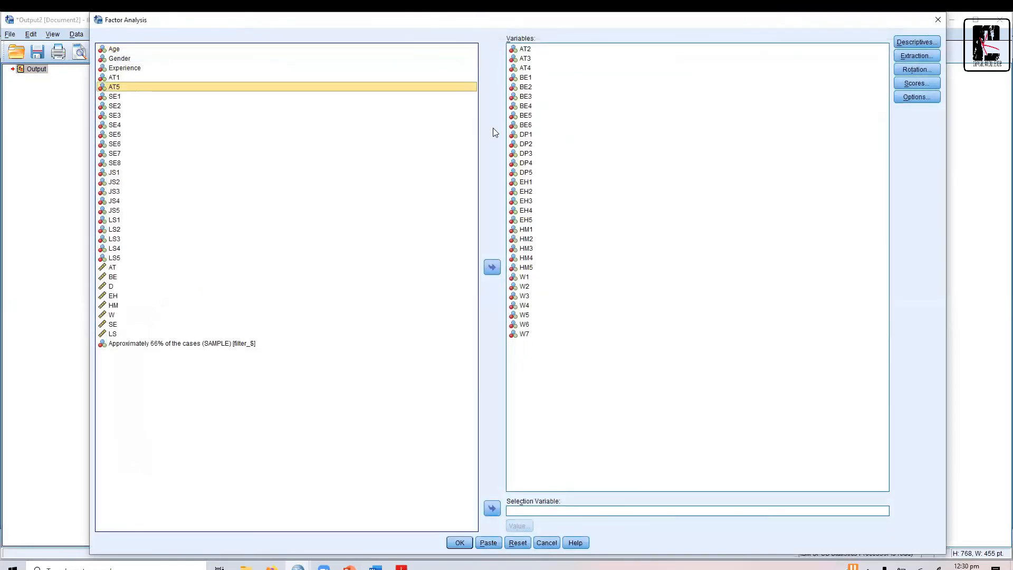
Run the factor analysis without AT5 and examine the item loadings in the Rotated Component Matrix.
{"action": "left_click", "coordinate": [460, 542]}
{"action": "left_click", "coordinate": [69, 159]}
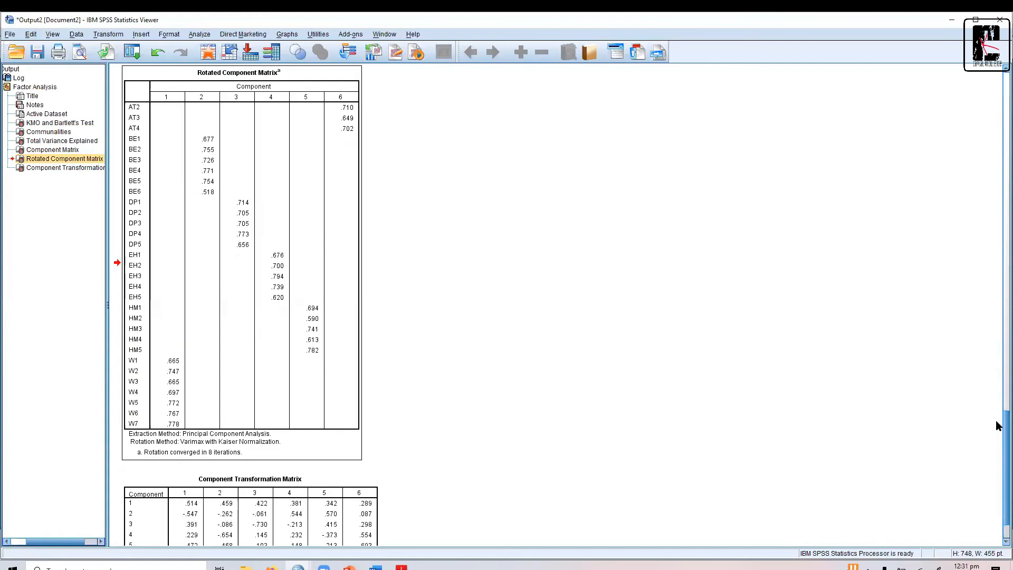
{"action": "mouse_move", "coordinate": [996, 411]}
{"action": "left_mouse_down"}
{"action": "mouse_move", "coordinate": [980, 138]}
{"action": "mouse_move", "coordinate": [982, 404]}
{"action": "left_mouse_up"}
{"action": "scroll", "coordinate": [980, 399], "scroll_direction": "down", "scroll_amount": 2}
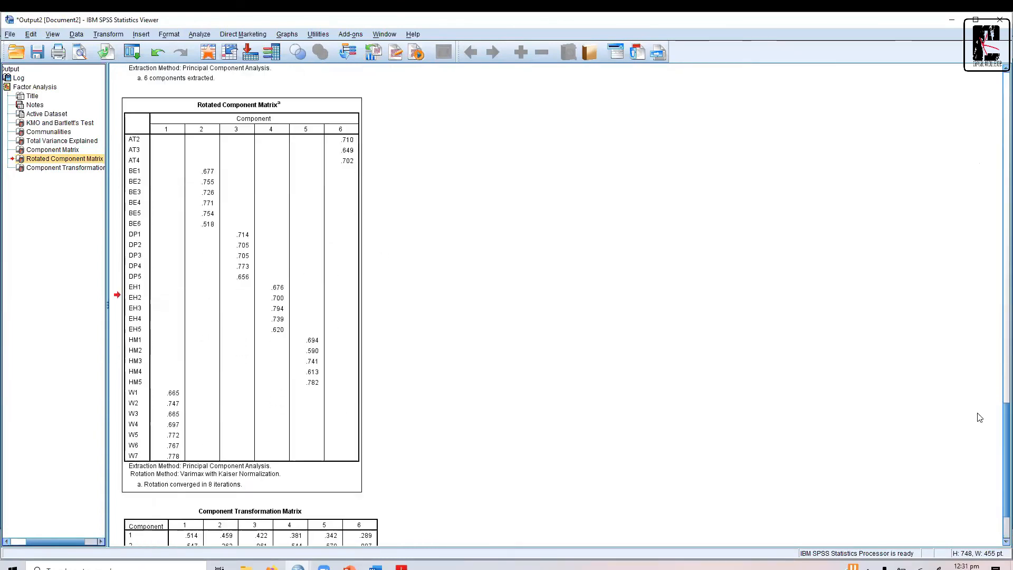
{"action": "left_click", "coordinate": [293, 131]}
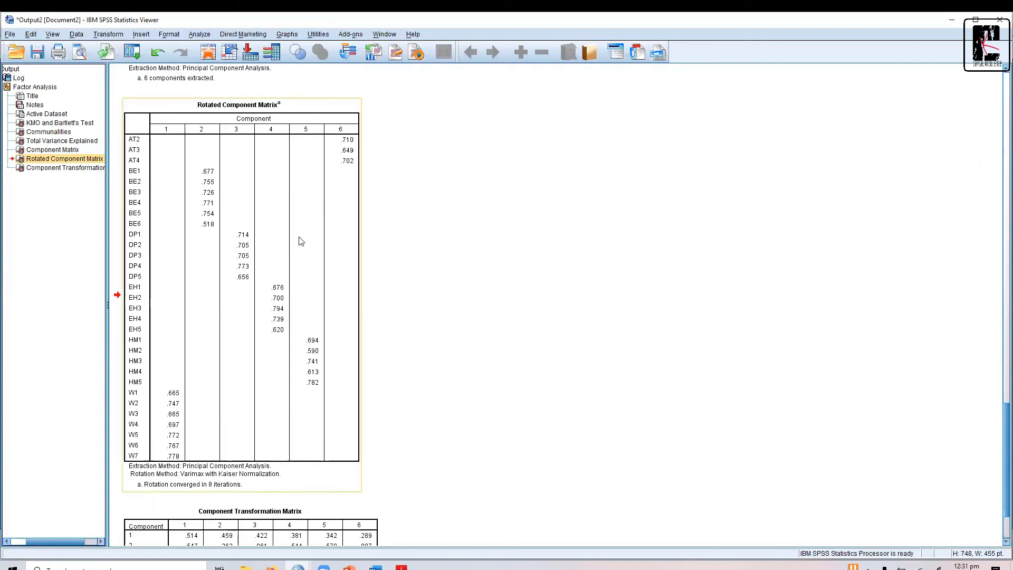
Examine the Total Variance Explained table and check the eigenvalue threshold in the factor Extraction settings, leaving them without changes.
{"action": "left_click_drag", "start_coordinate": [996, 454], "coordinate": [996, 240]}
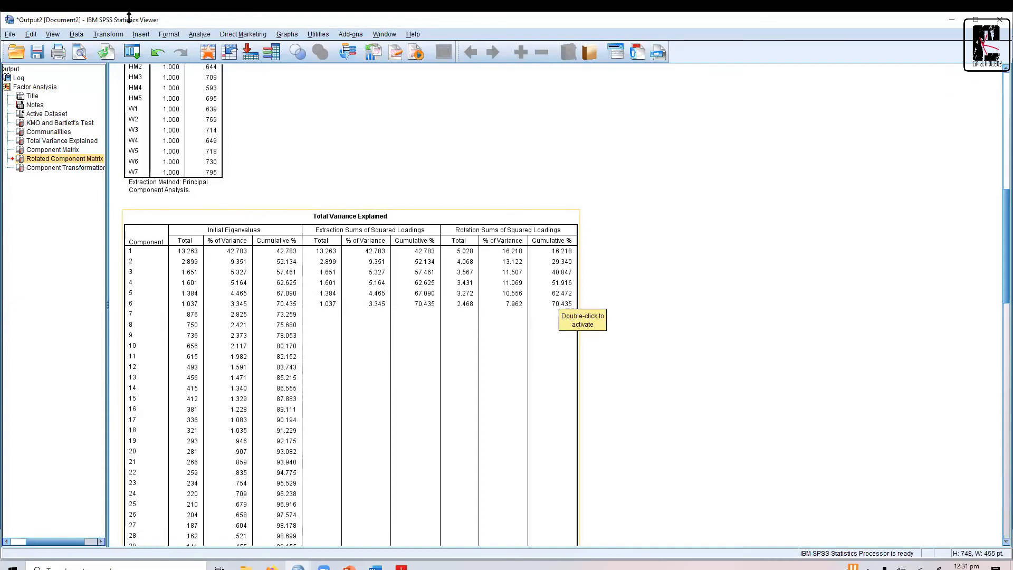
{"action": "left_click", "coordinate": [199, 34]}
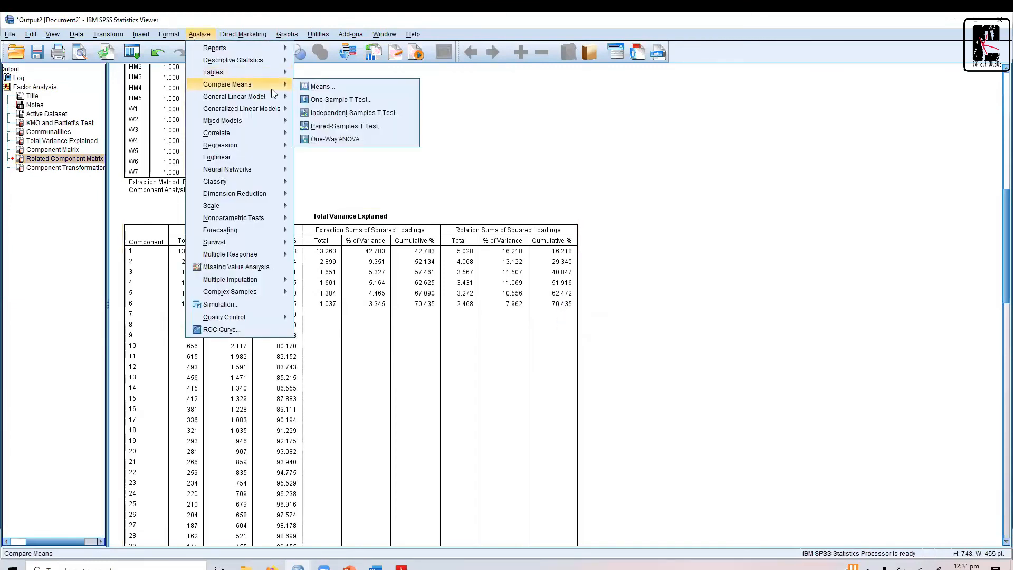
{"action": "mouse_move", "coordinate": [262, 194]}
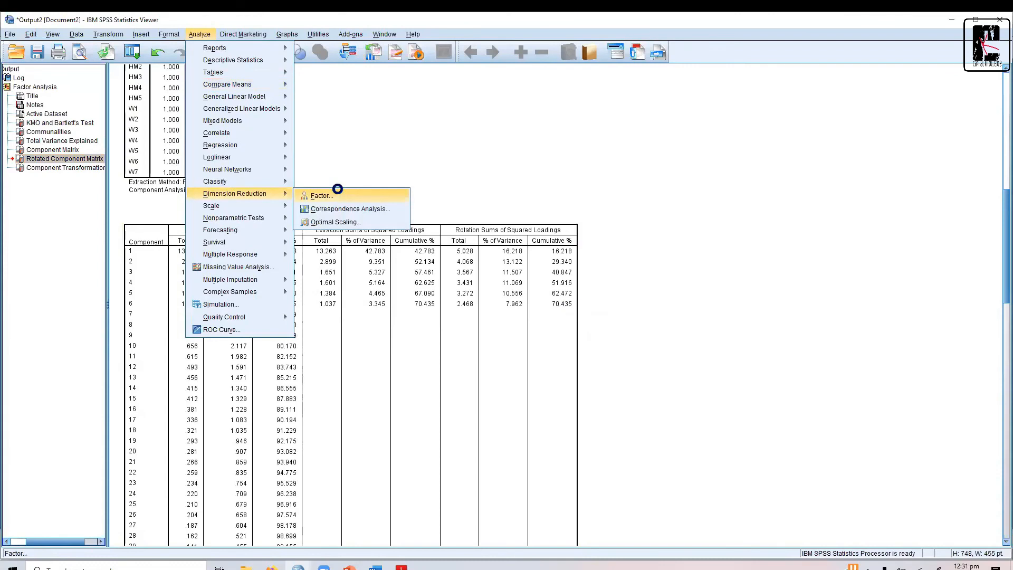
{"action": "left_click", "coordinate": [338, 193]}
{"action": "left_click", "coordinate": [919, 58]}
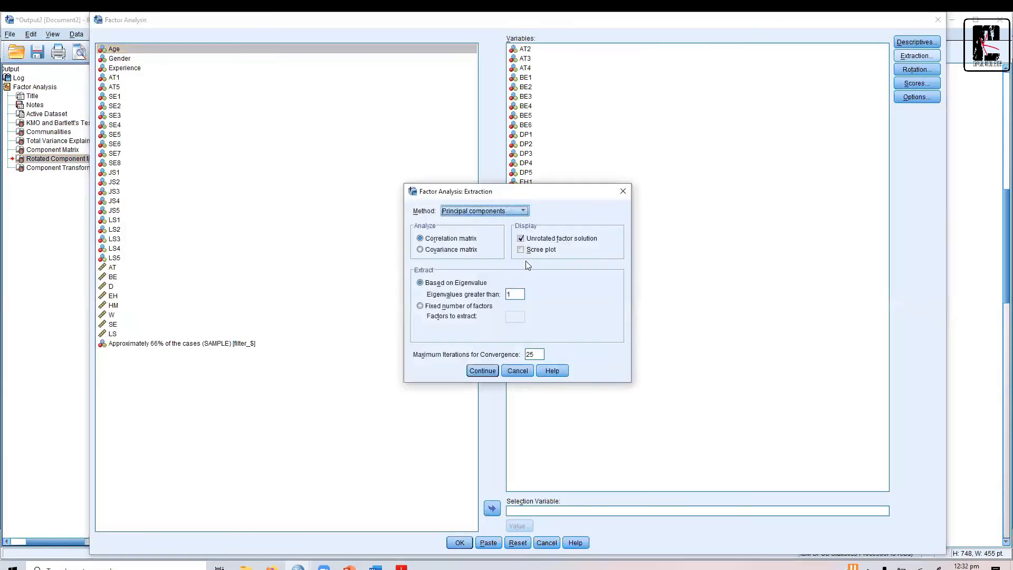
{"action": "left_click", "coordinate": [518, 295]}
{"action": "left_click", "coordinate": [513, 374]}
{"action": "left_click", "coordinate": [543, 539]}
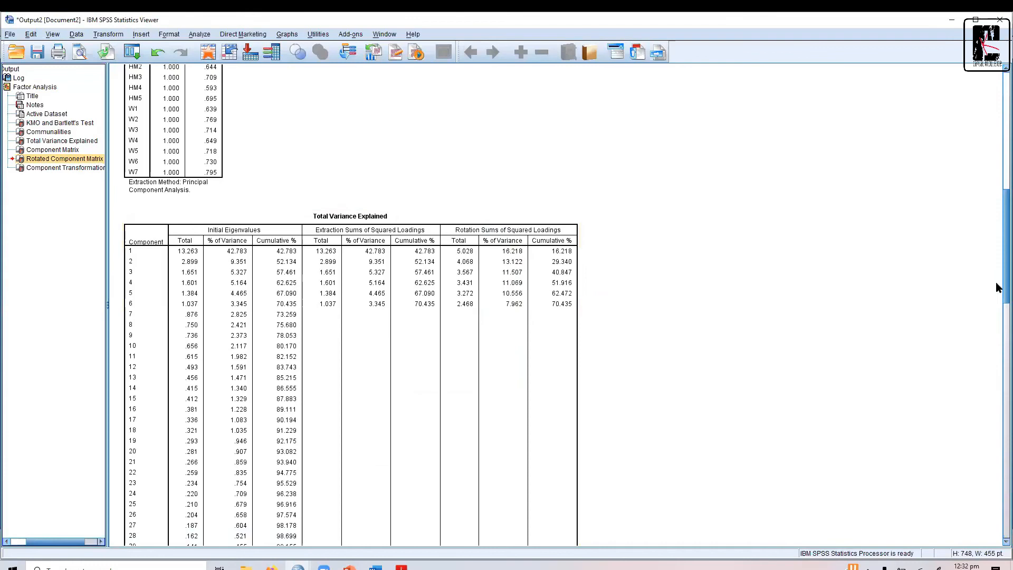
Review the Total Variance Explained, KMO and Bartlett's Test, and Rotated Component Matrix tables of the final factor solution.
{"action": "scroll", "coordinate": [995, 282], "scroll_direction": "down", "scroll_amount": 3}
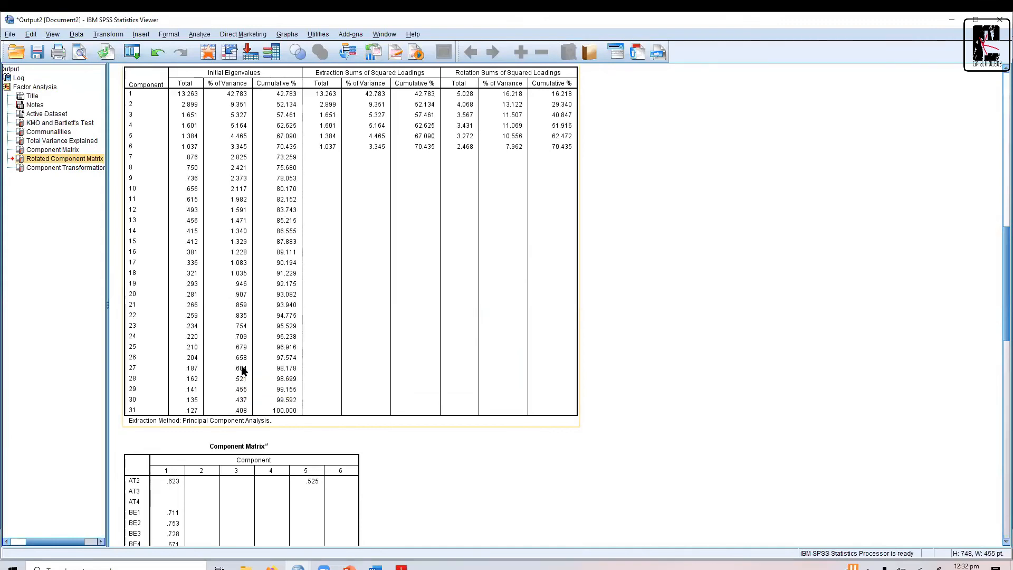
{"action": "left_click_drag", "start_coordinate": [1001, 280], "coordinate": [996, 139]}
{"action": "left_click", "coordinate": [283, 188]}
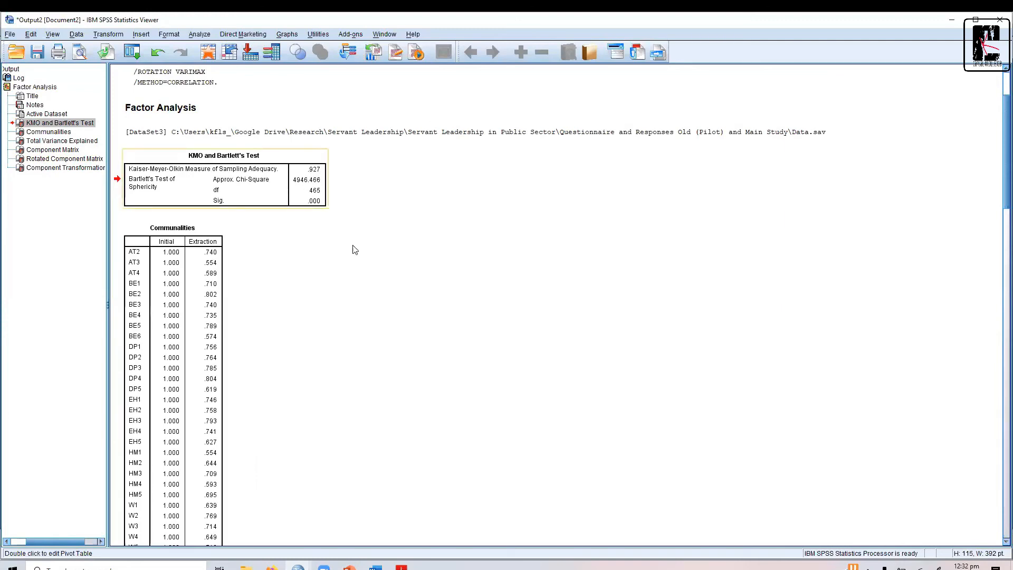
{"action": "left_click_drag", "start_coordinate": [997, 132], "coordinate": [1002, 427]}
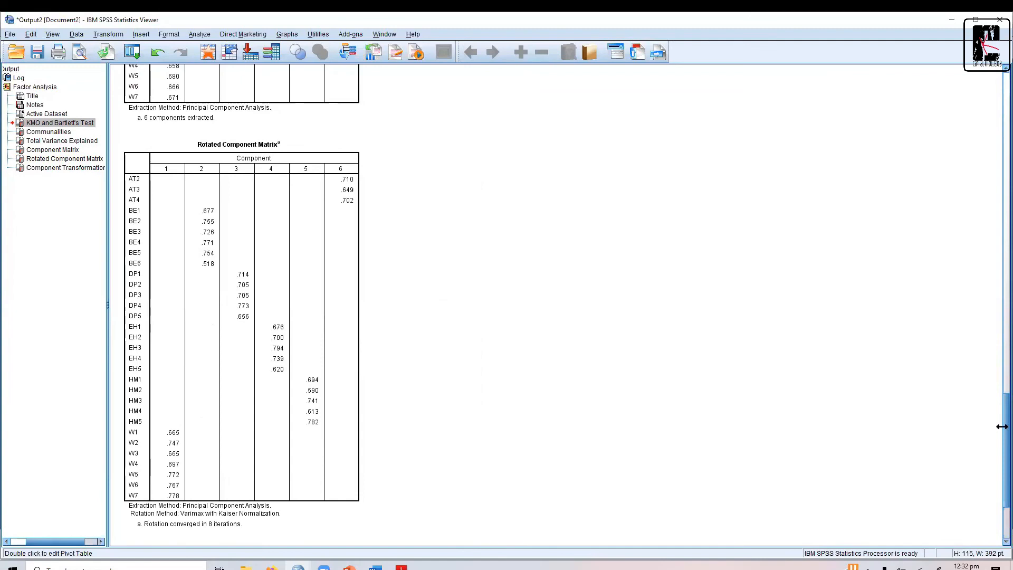
{"action": "left_click_drag", "start_coordinate": [996, 431], "coordinate": [954, 107]}
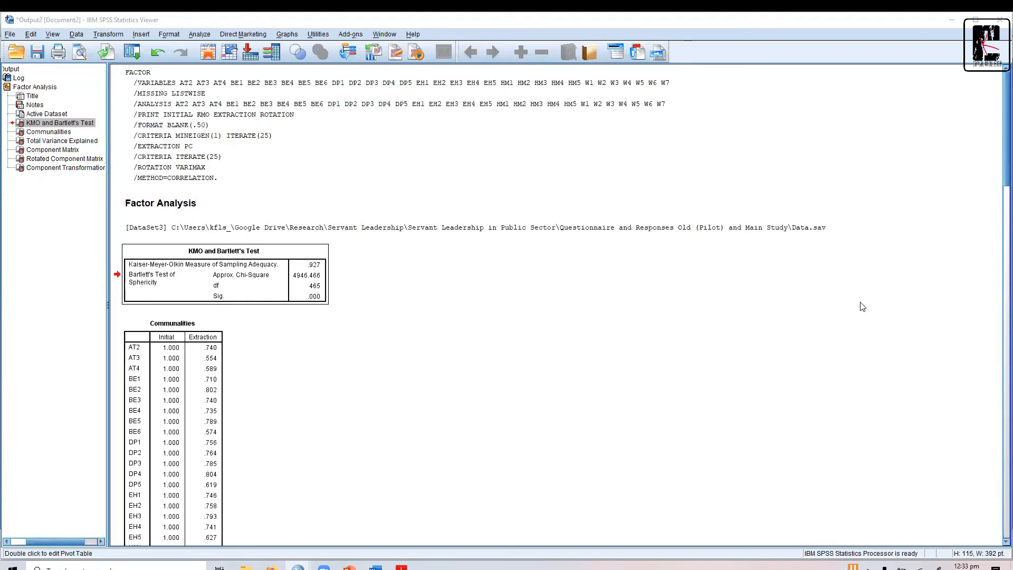
{"action": "key", "text": "XF86AudioRaiseVolume"}
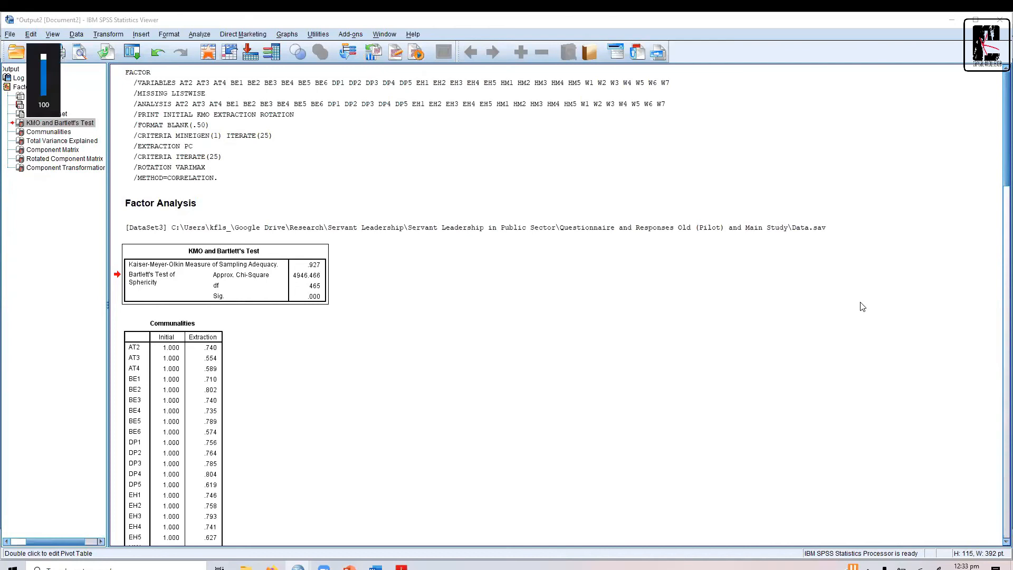